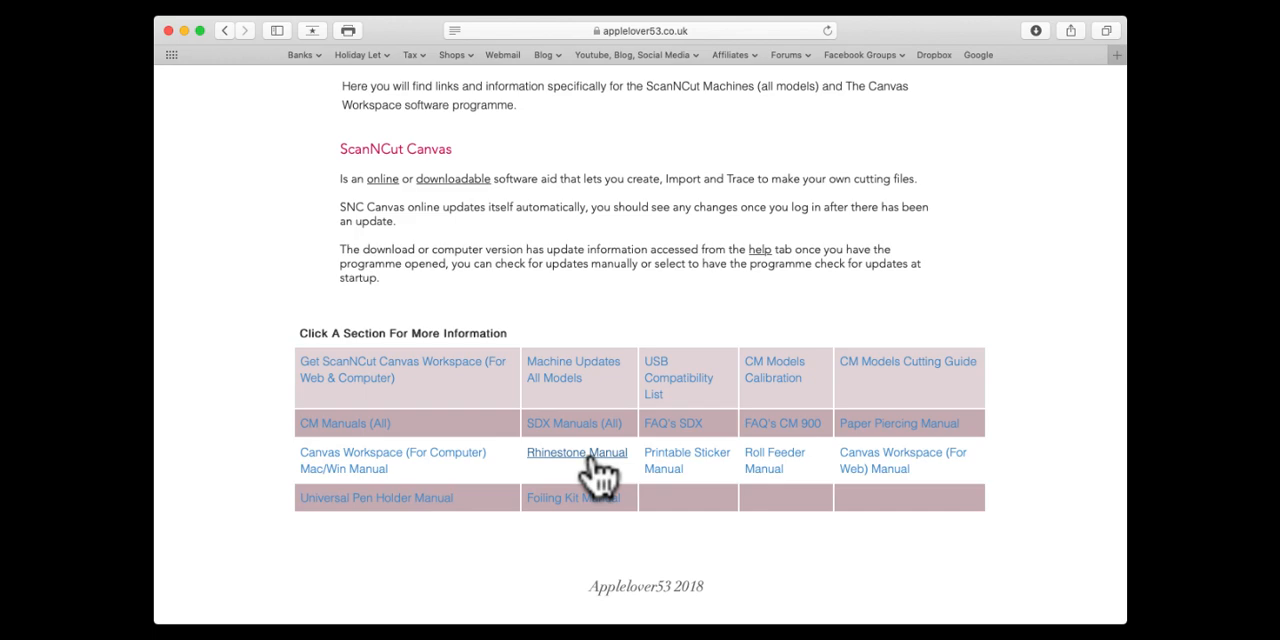
Step: Open the Cutting File Shop and browse the range of cutting files through to the free ones
scroll(590, 470, "up", 5)
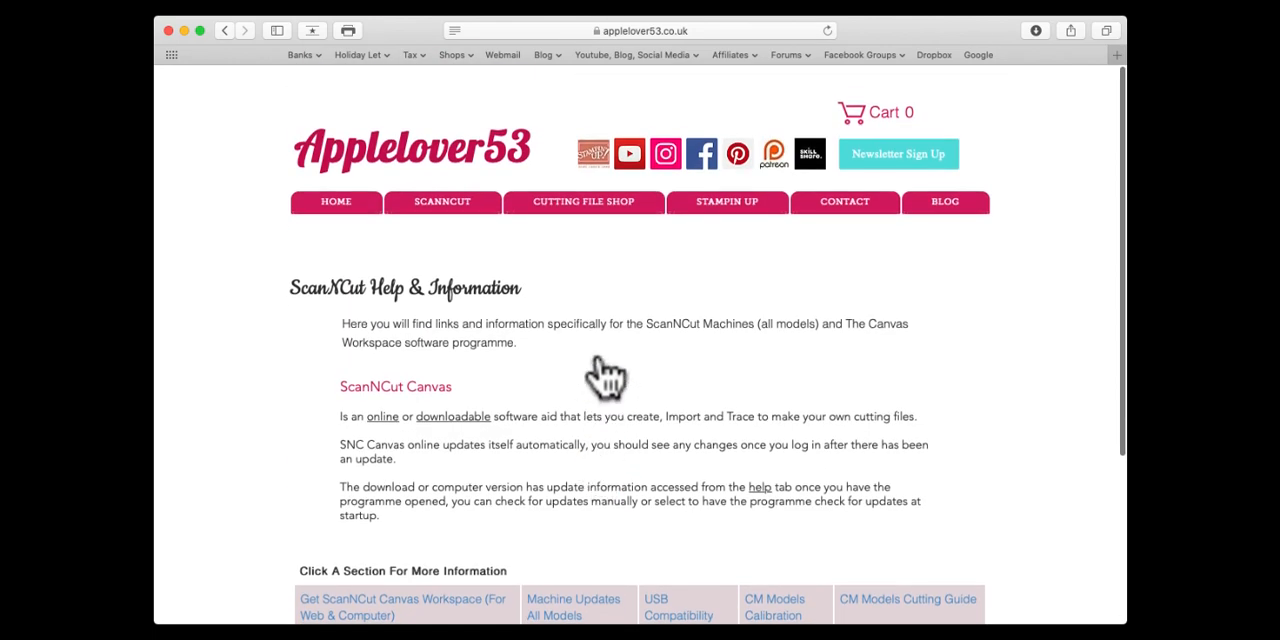
left_click(605, 207)
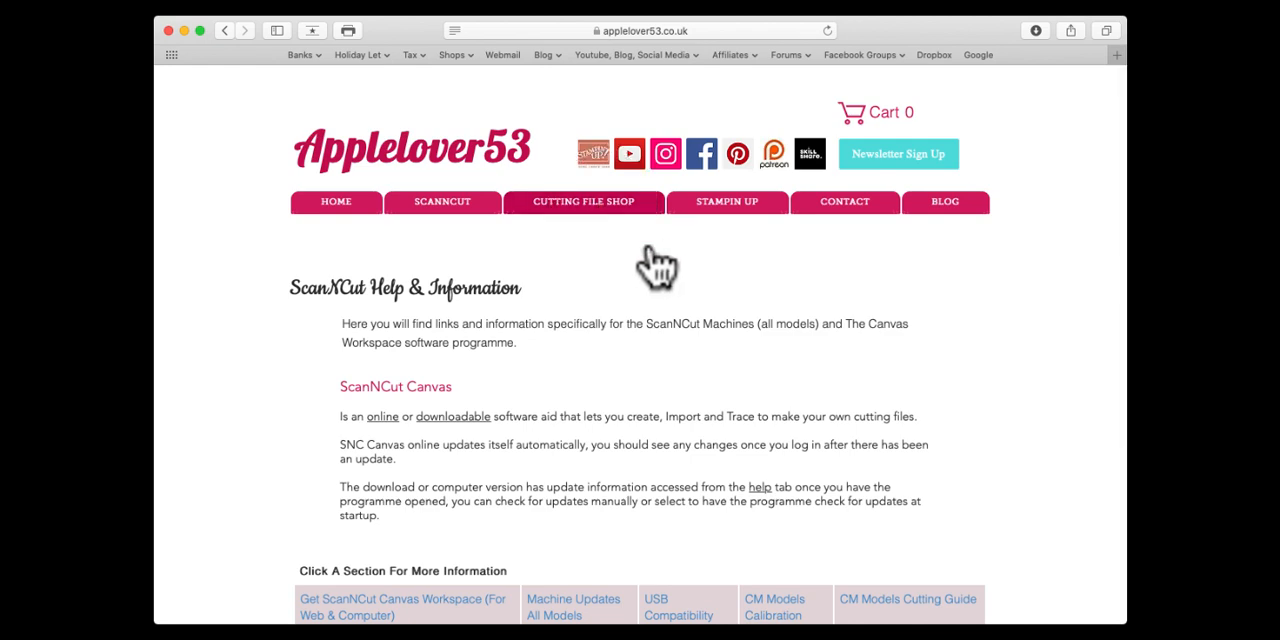
scroll(590, 262, "down", 5)
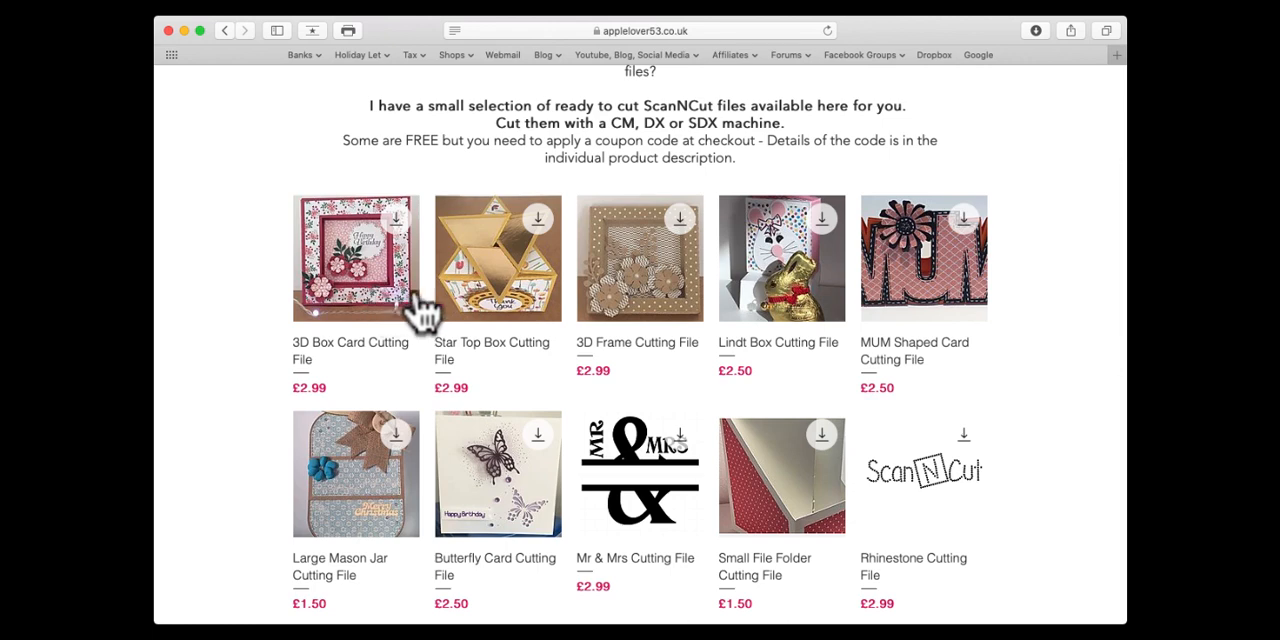
scroll(368, 310, "down", 3)
scroll(368, 310, "down", 2)
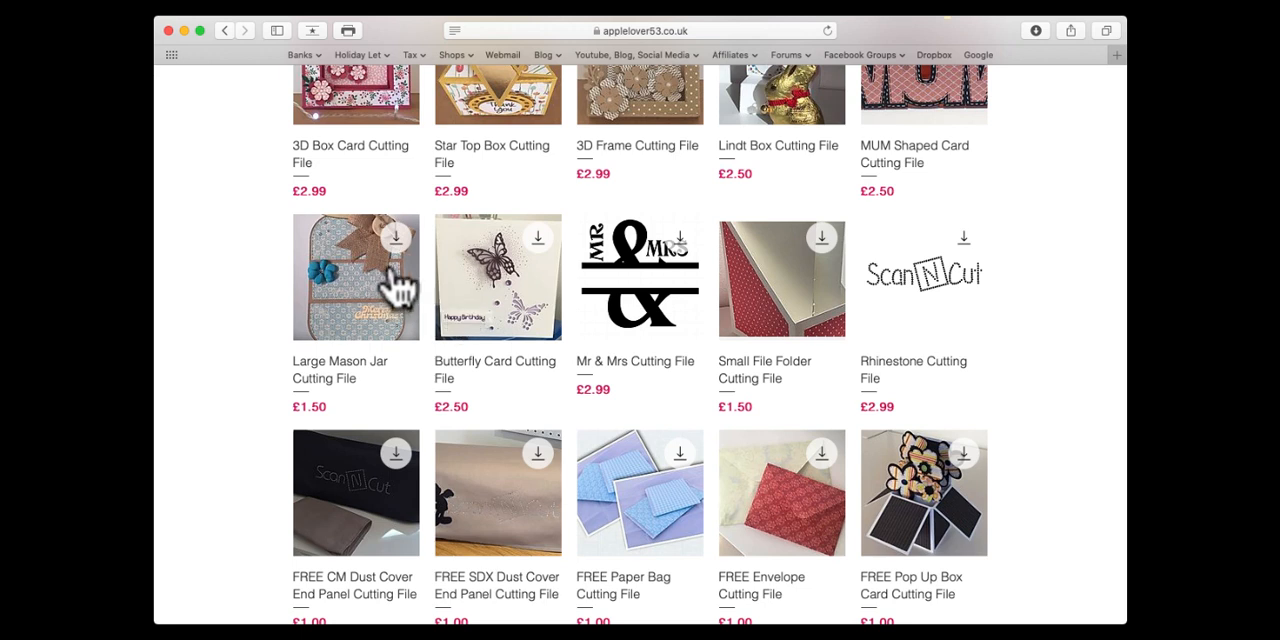
scroll(600, 334, "down", 5)
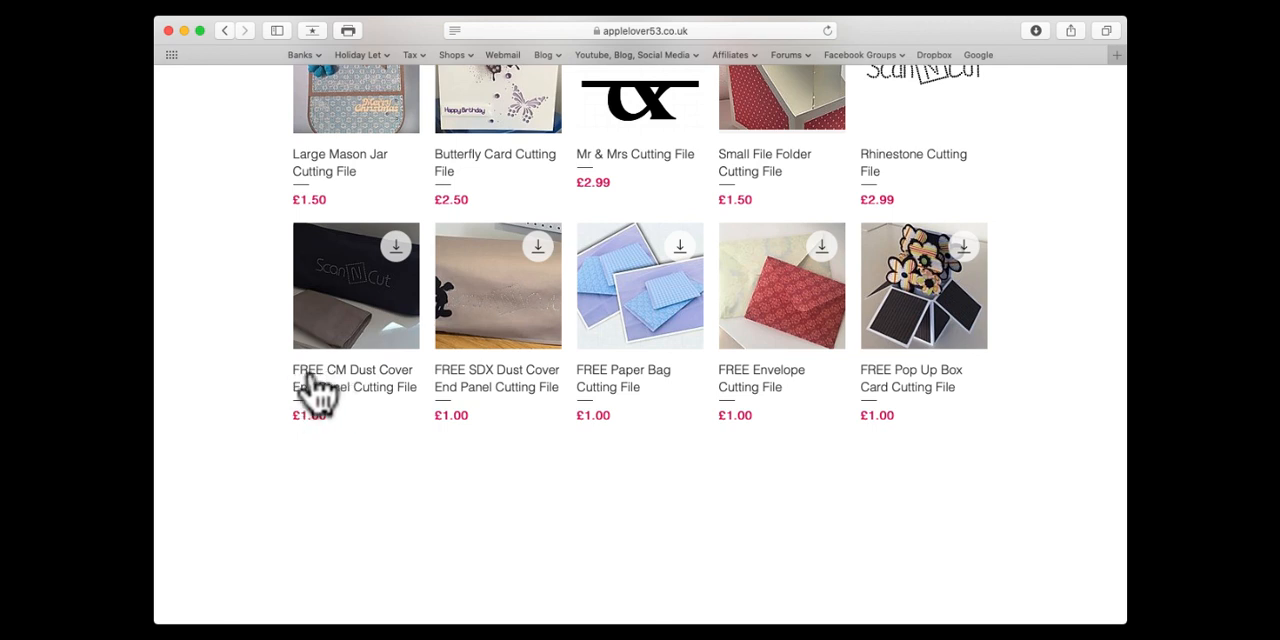
Step: Open the FREE Pop Up Box Card Cutting File product and find its coupon code in the description
left_click(930, 300)
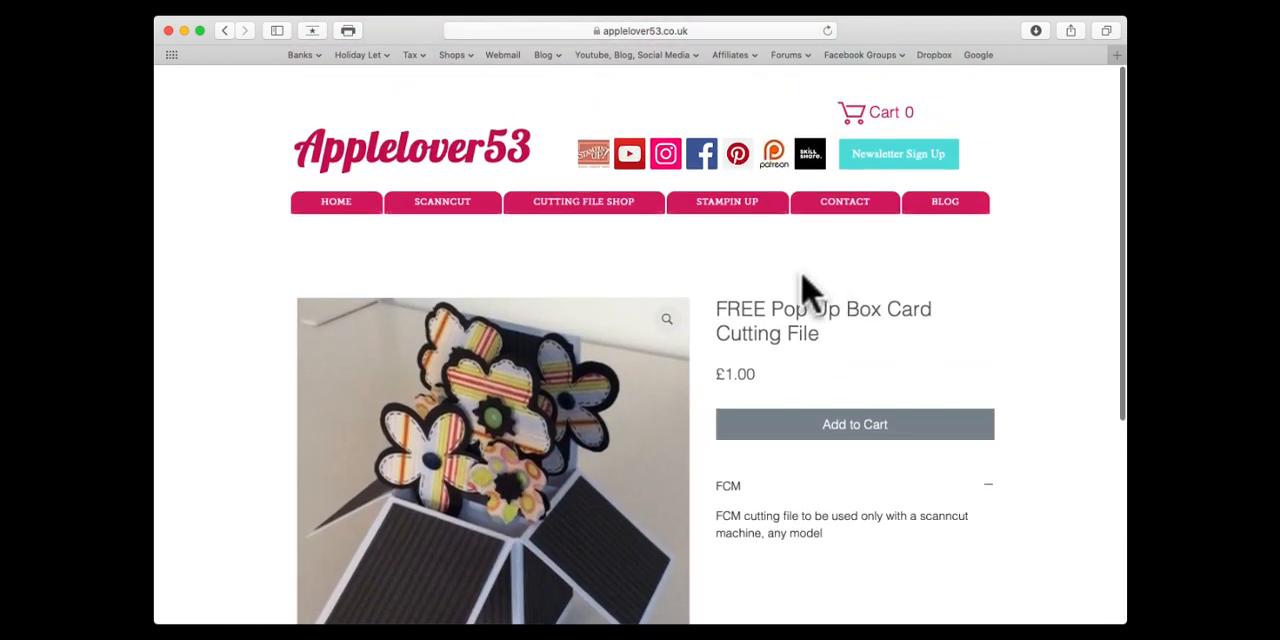
scroll(808, 288, "down", 6)
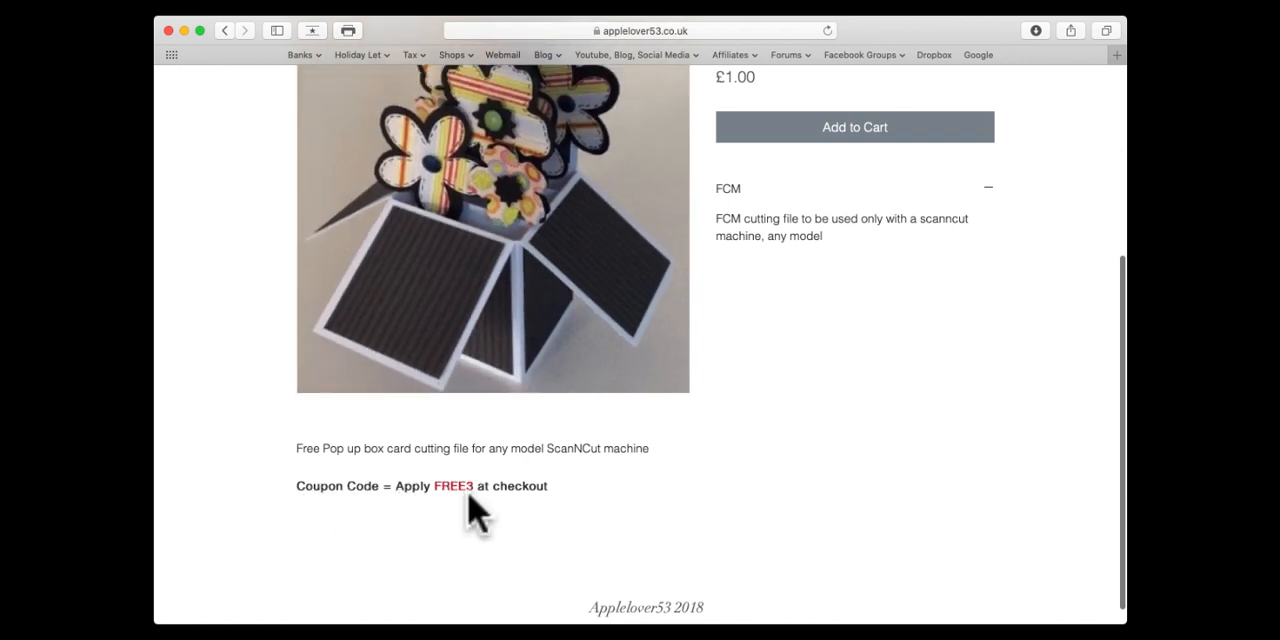
scroll(534, 349, "up", 4)
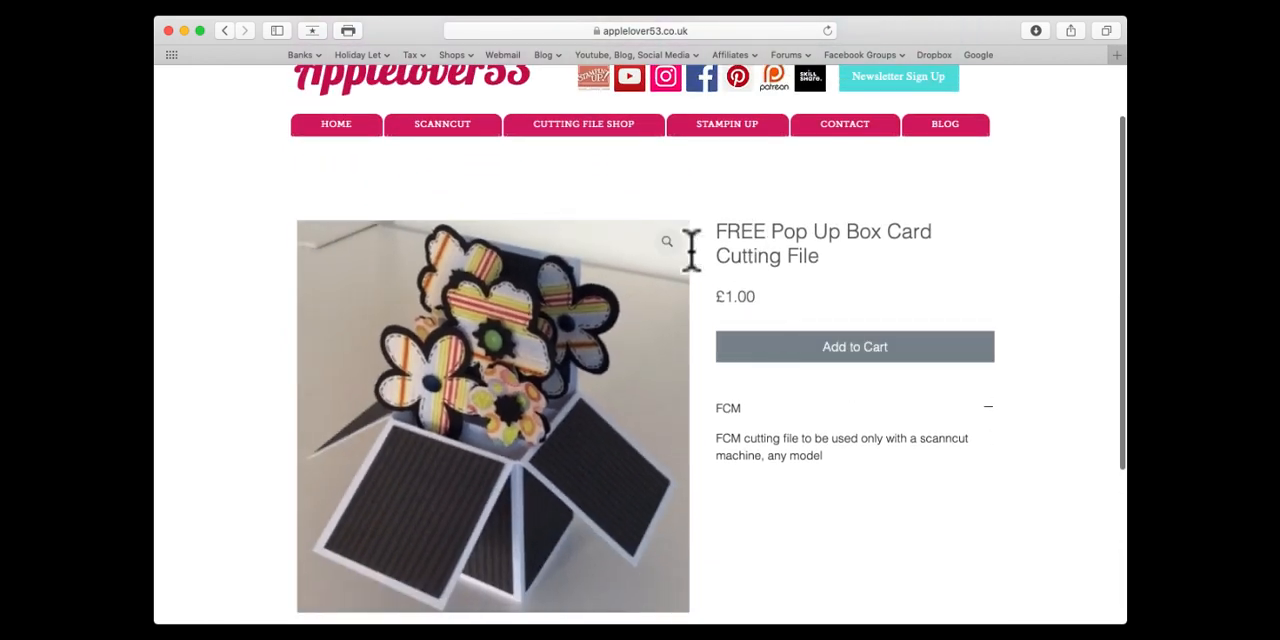
Step: Add the FREE Pop Up Box Card Cutting File to the cart and view the cart
left_click(857, 350)
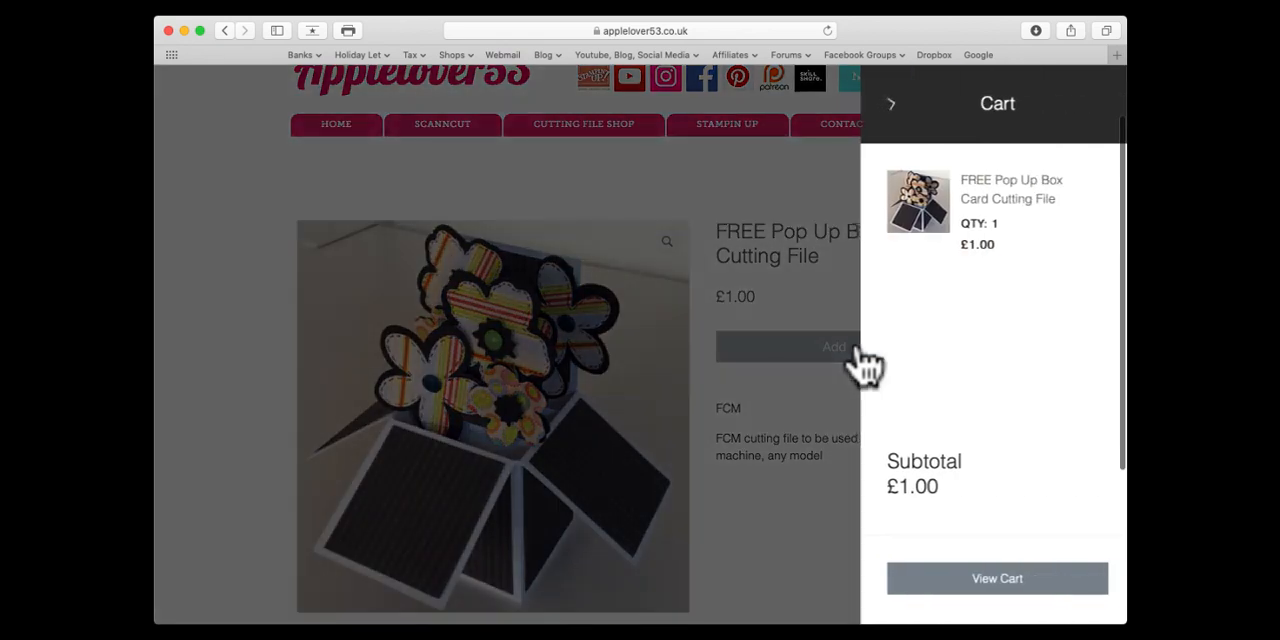
left_click(1013, 580)
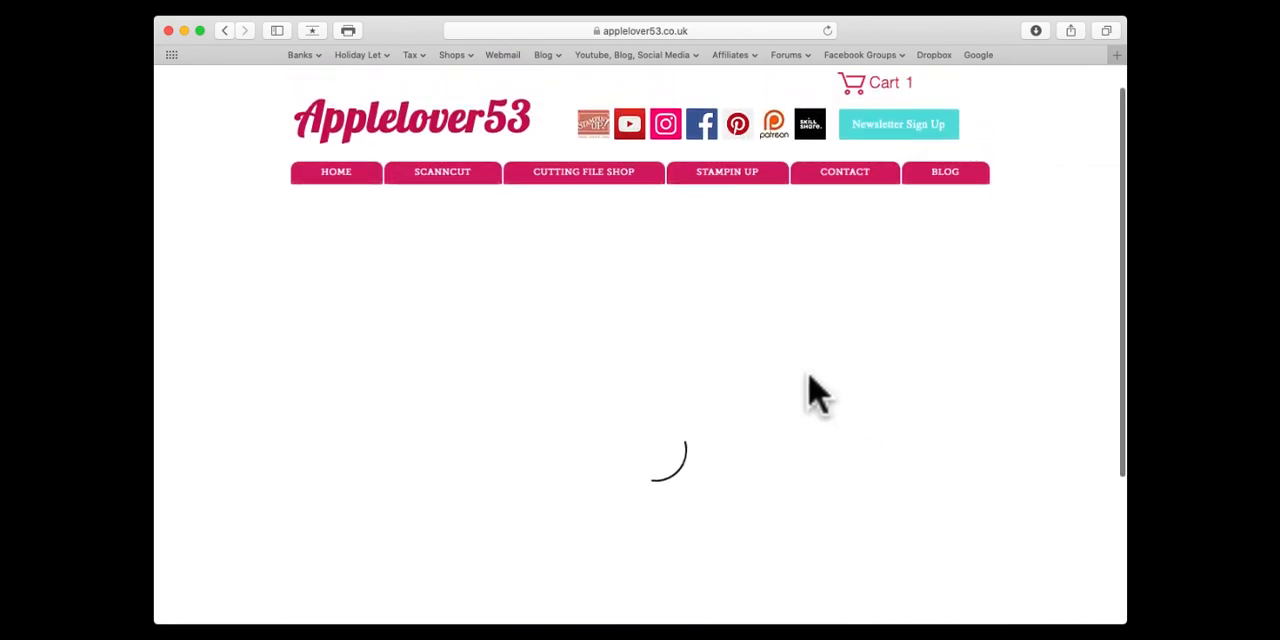
scroll(810, 372, "down", 3)
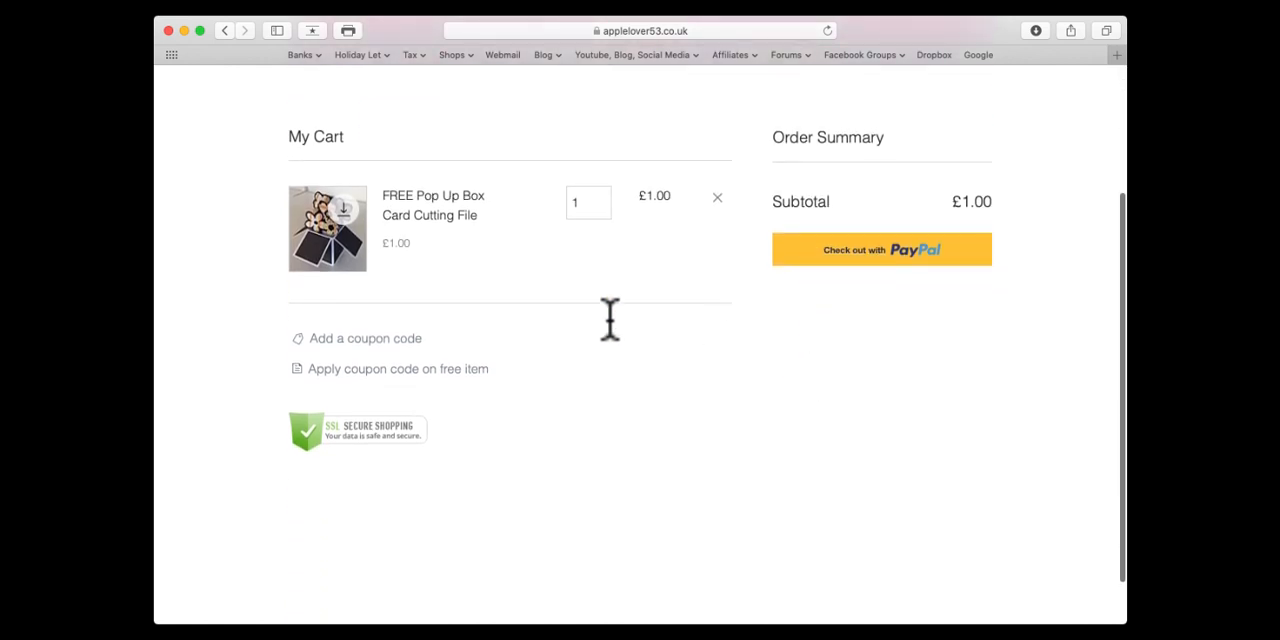
Step: Apply the coupon code FREE3 to the cart
left_click(406, 343)
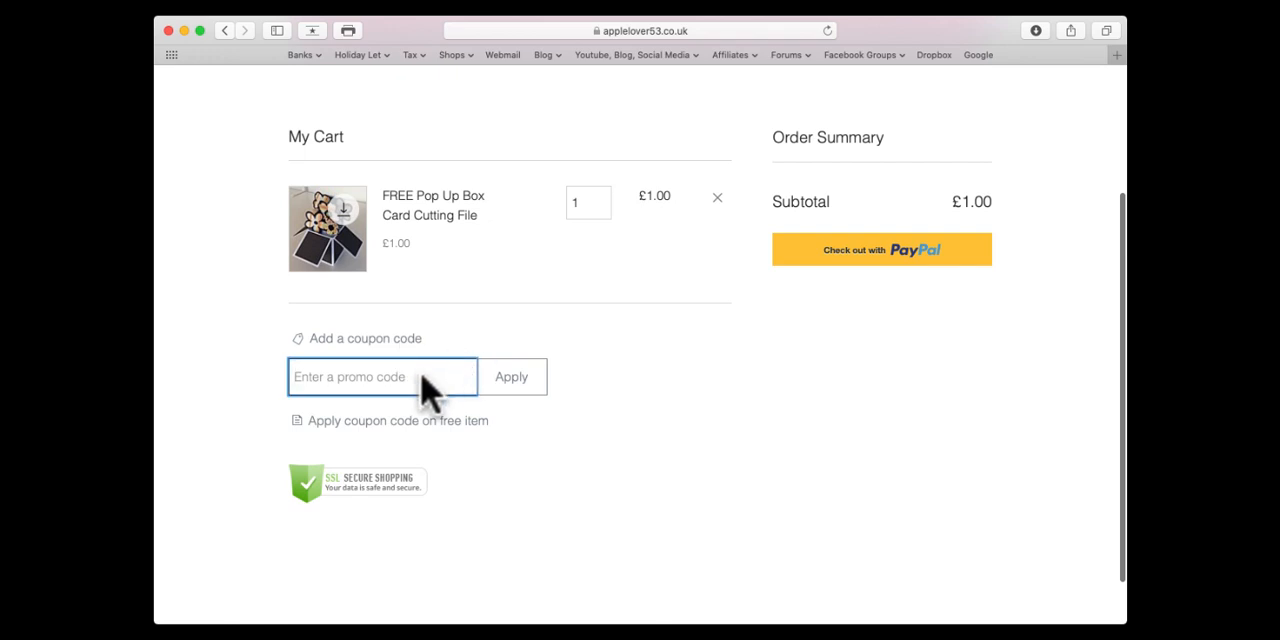
type("free3")
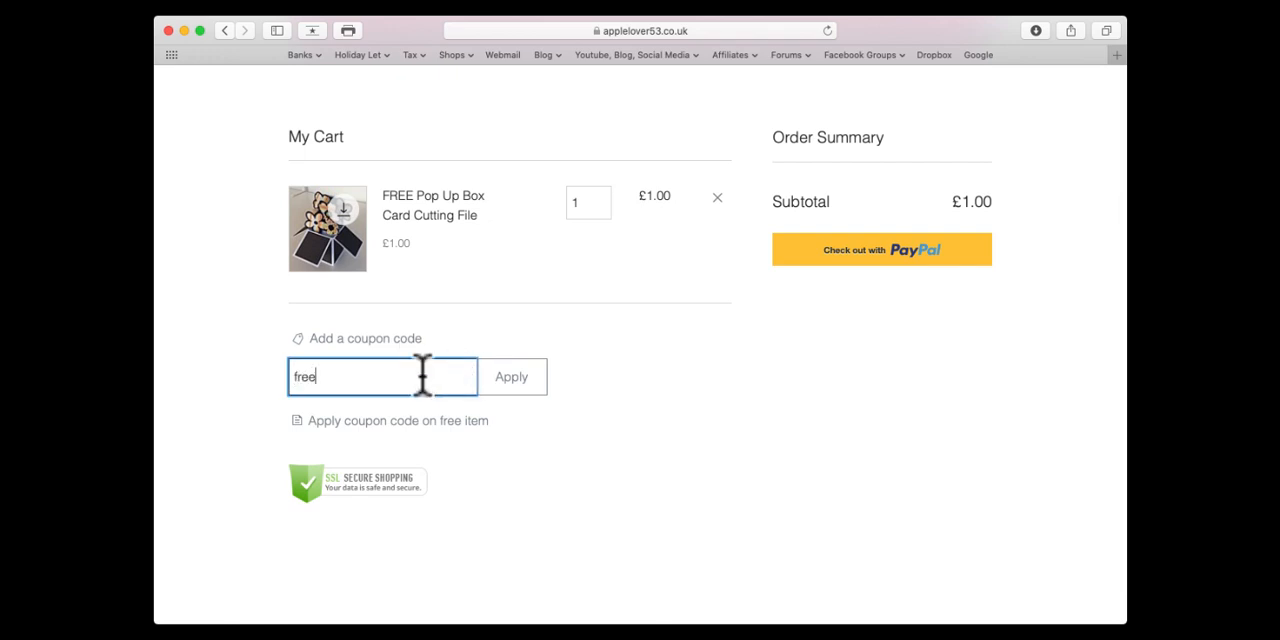
left_click(515, 377)
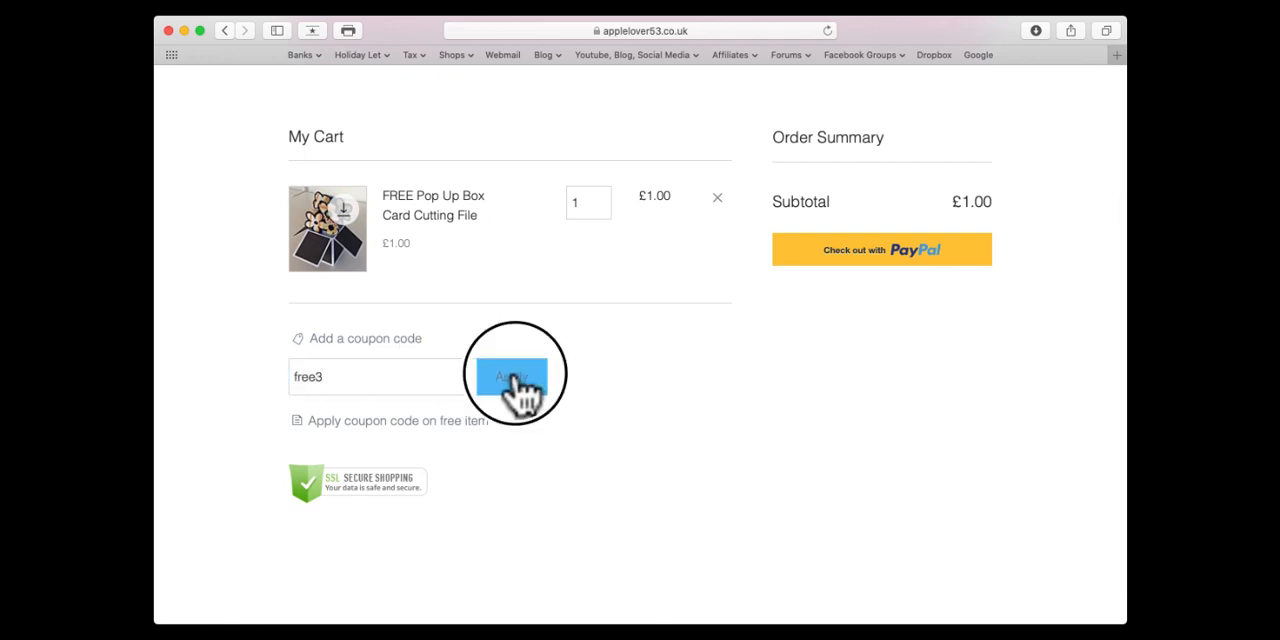
scroll(665, 400, "up", 2)
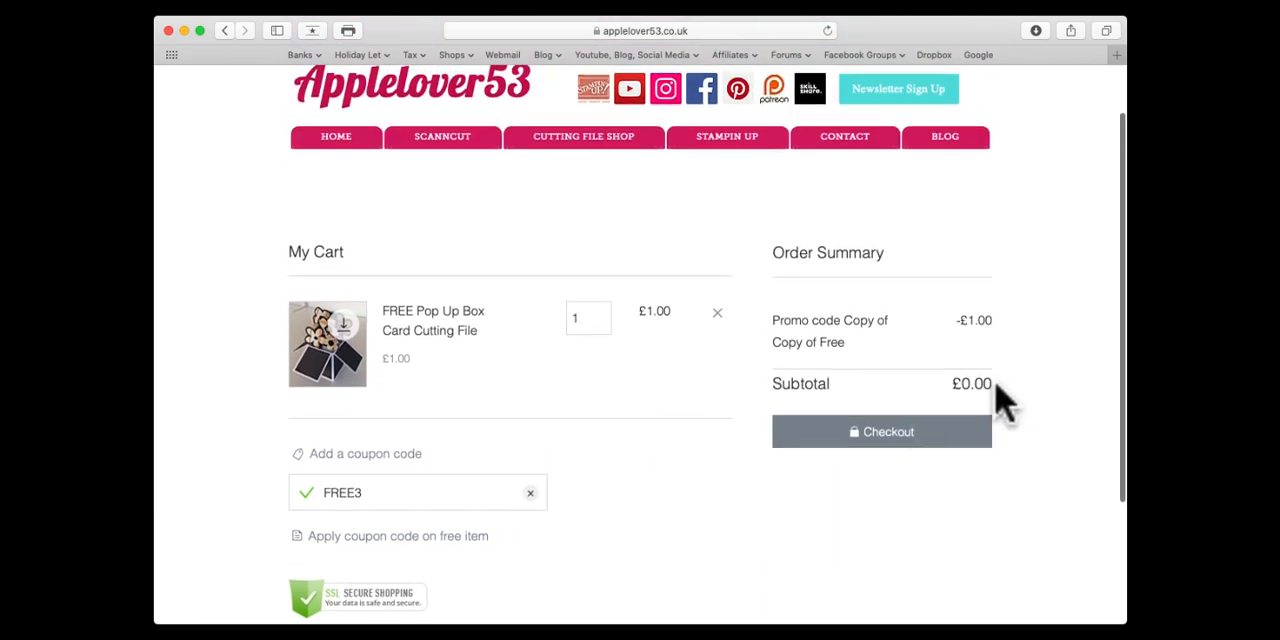
Step: Proceed to checkout and look over the customer details form and the order summary
left_click(875, 432)
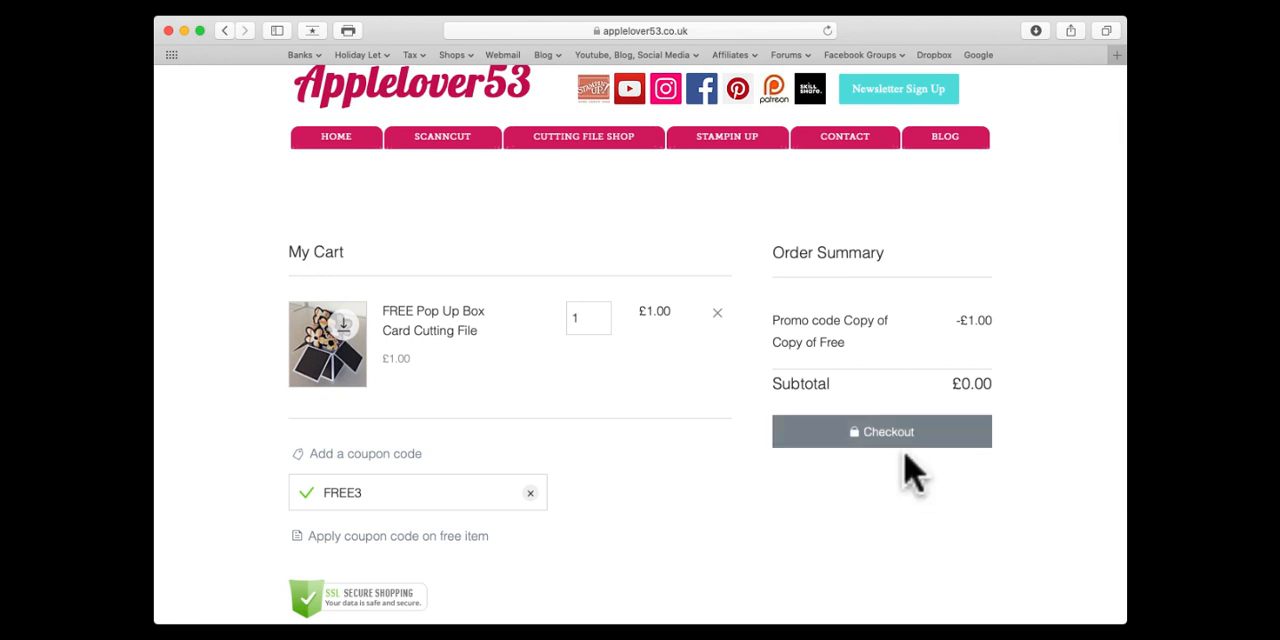
left_click(887, 432)
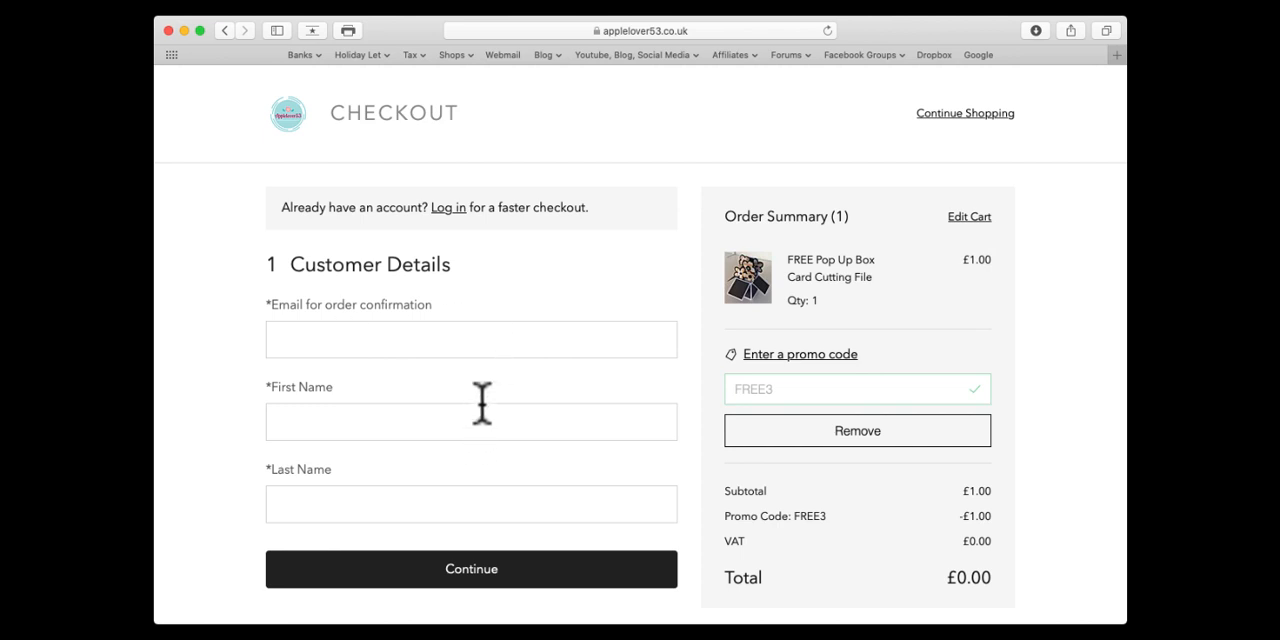
scroll(519, 397, "down", 3)
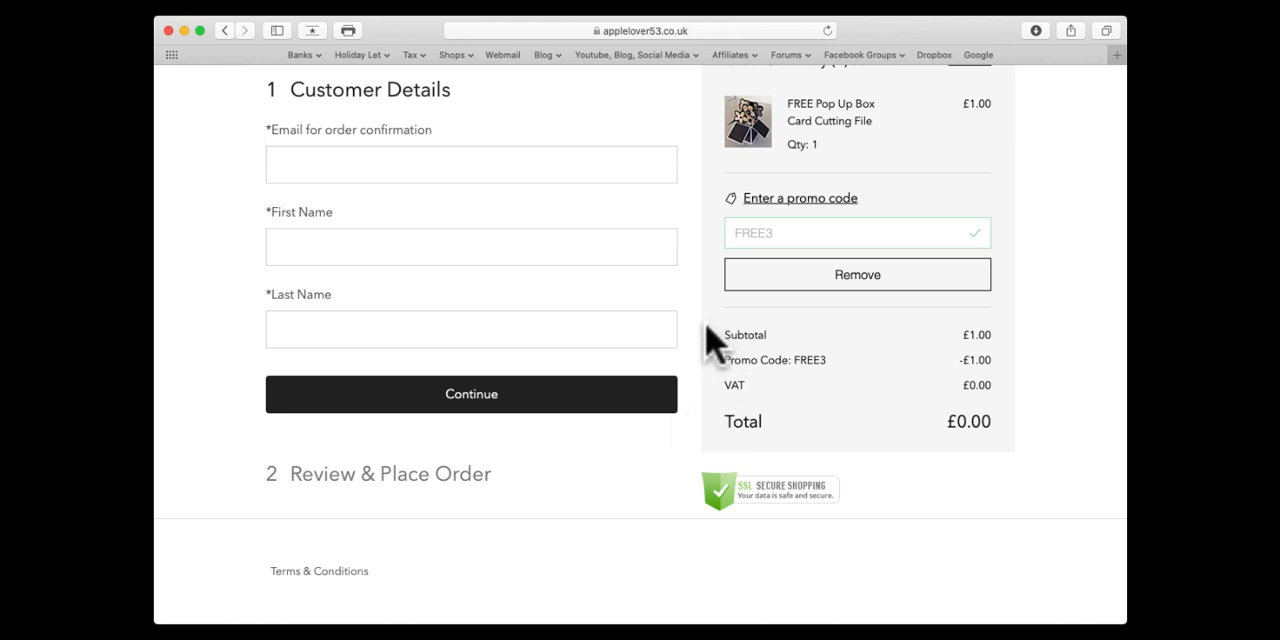
scroll(712, 340, "up", 4)
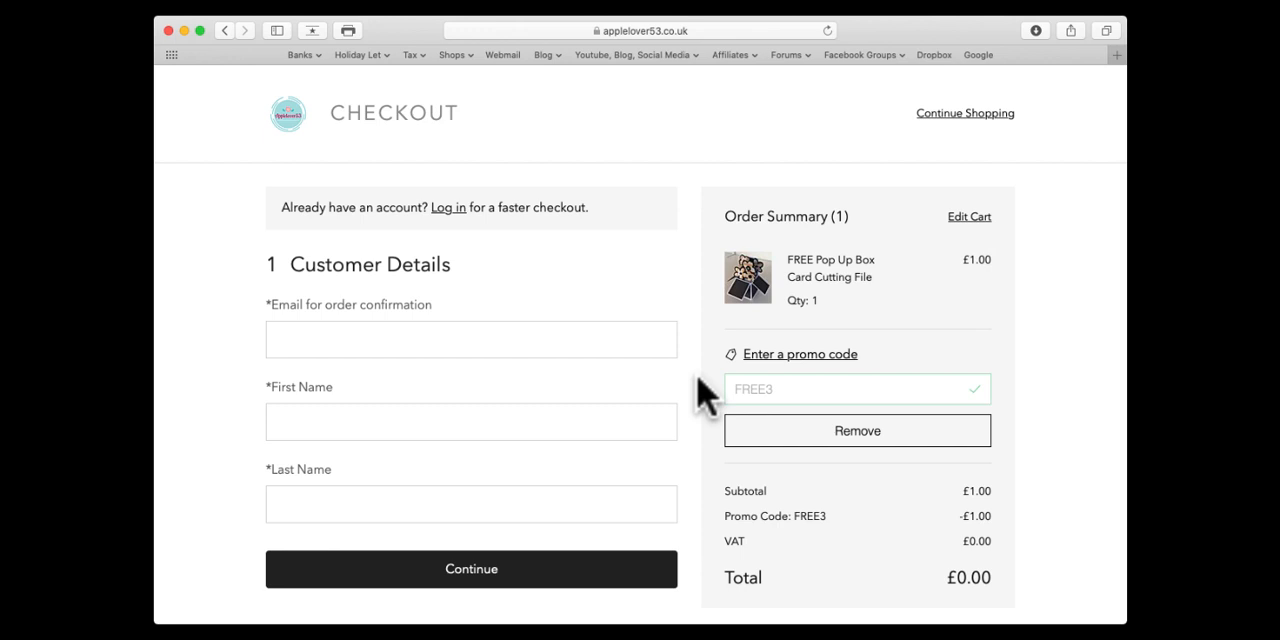
scroll(676, 308, "up", 1)
scroll(680, 298, "down", 3)
scroll(680, 300, "up", 3)
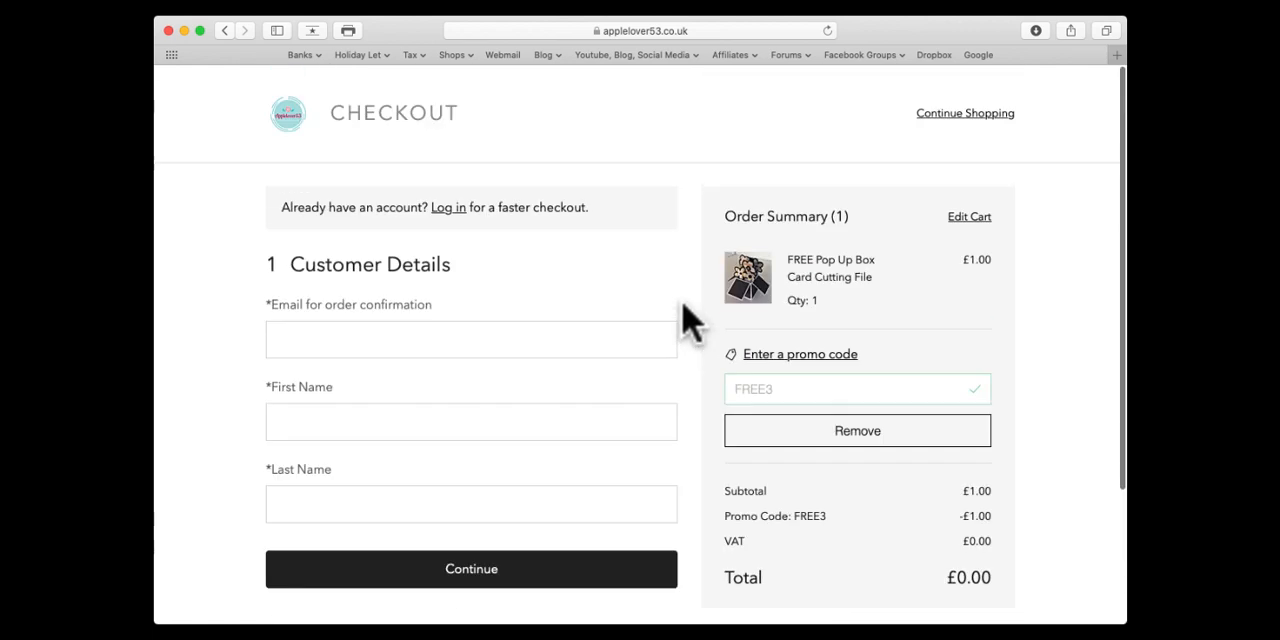
Step: Leave the checkout to continue shopping, then close the website window to return to Brother CanvasWorkspace
left_click(988, 116)
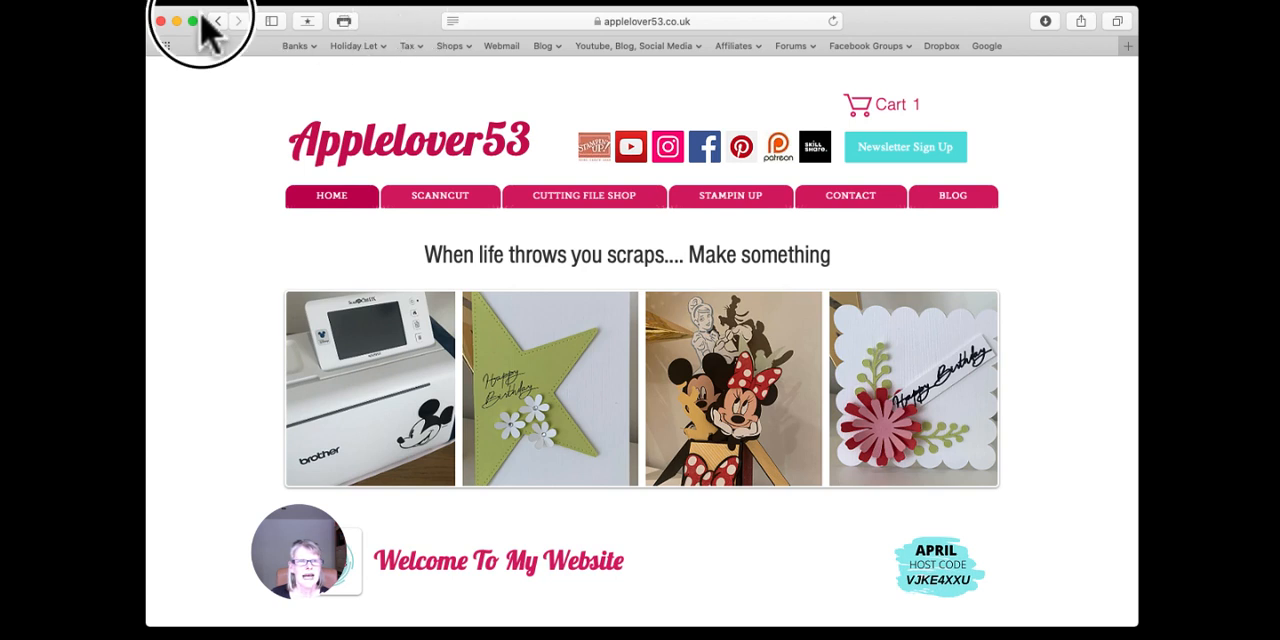
left_click(161, 21)
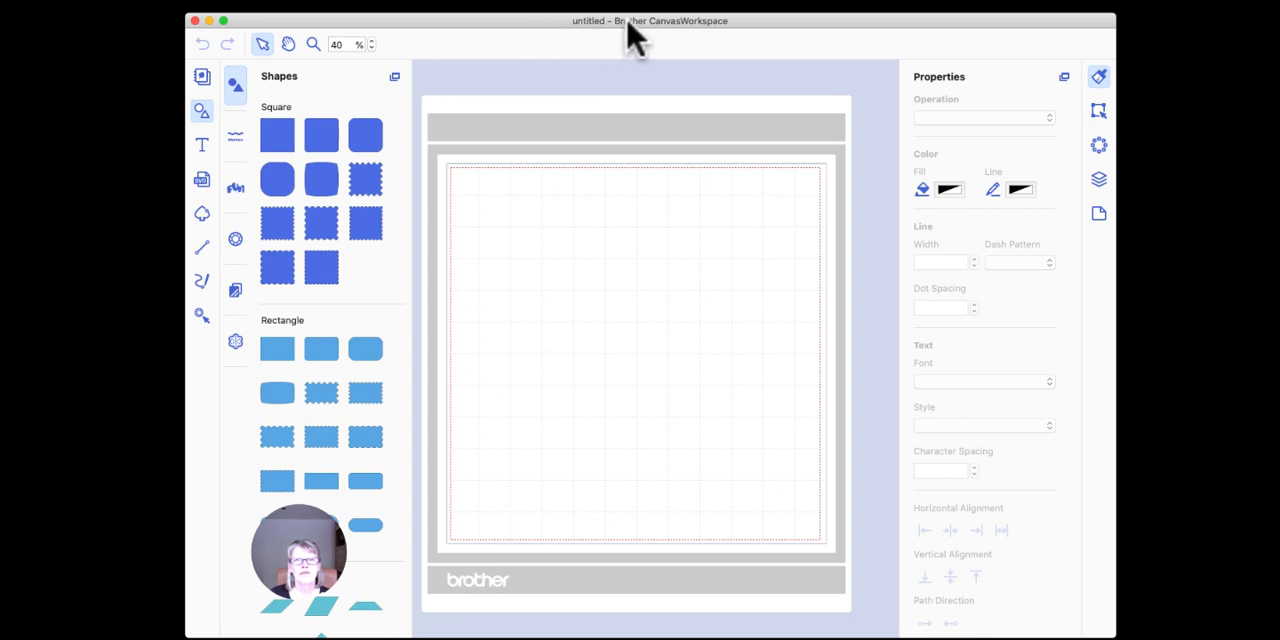
left_click(872, 1)
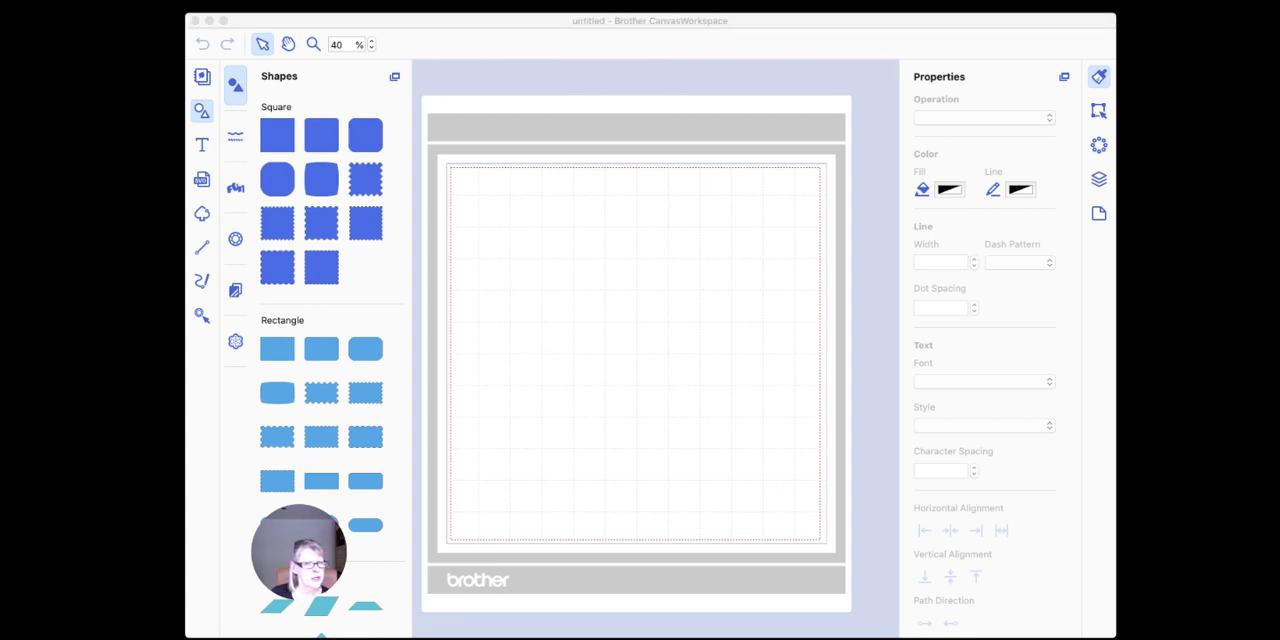
left_click(655, 476)
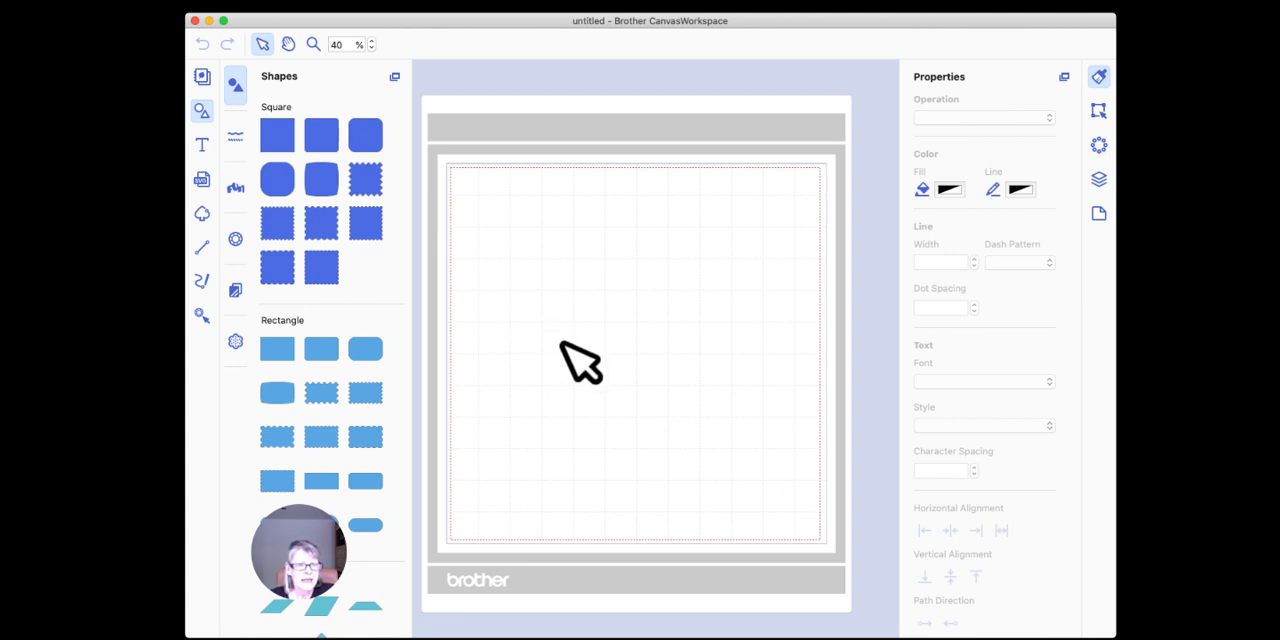
left_click(401, 27)
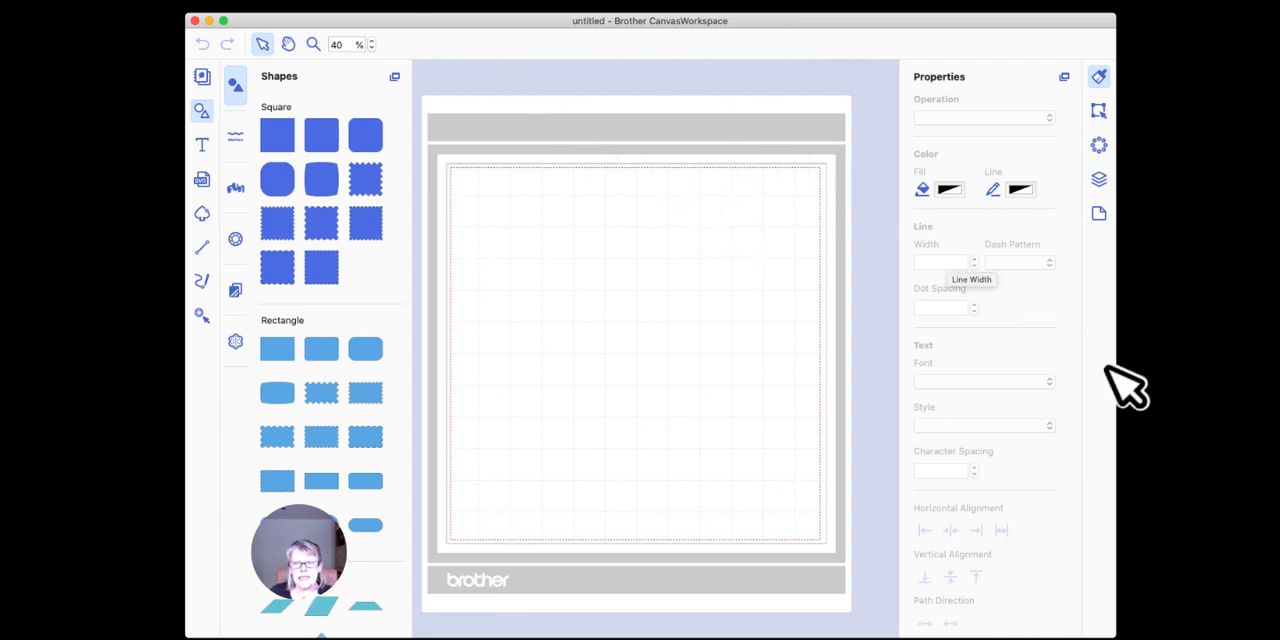
left_click(848, 20)
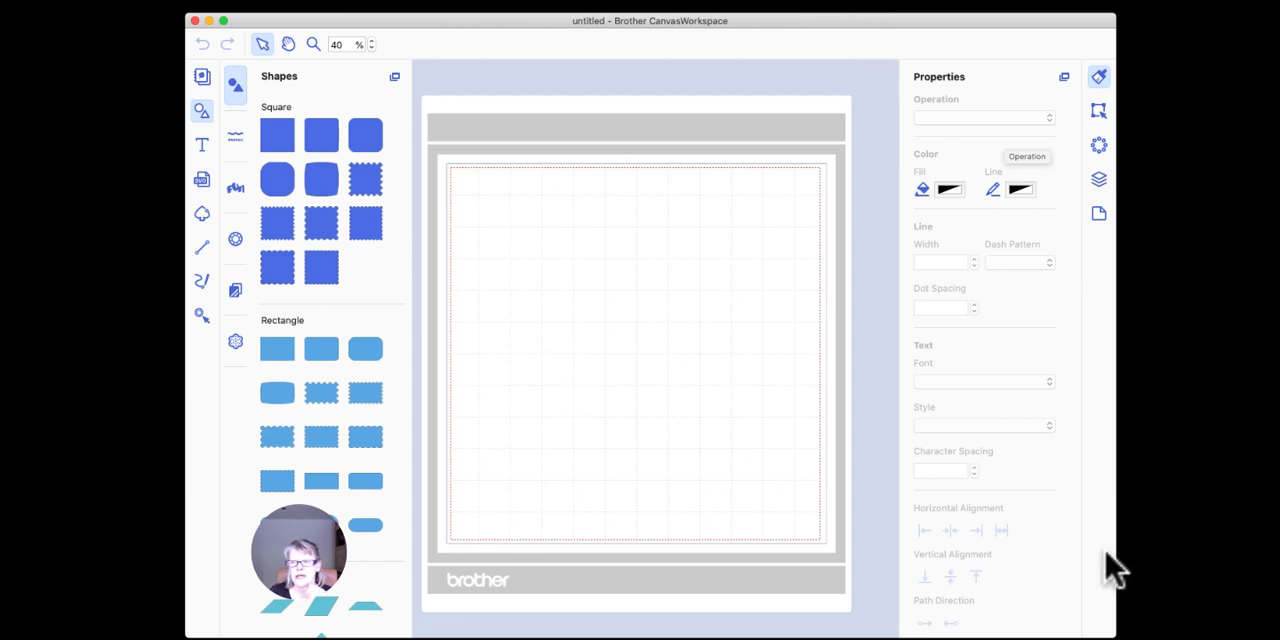
left_click_drag(1109, 25, 1109, 28)
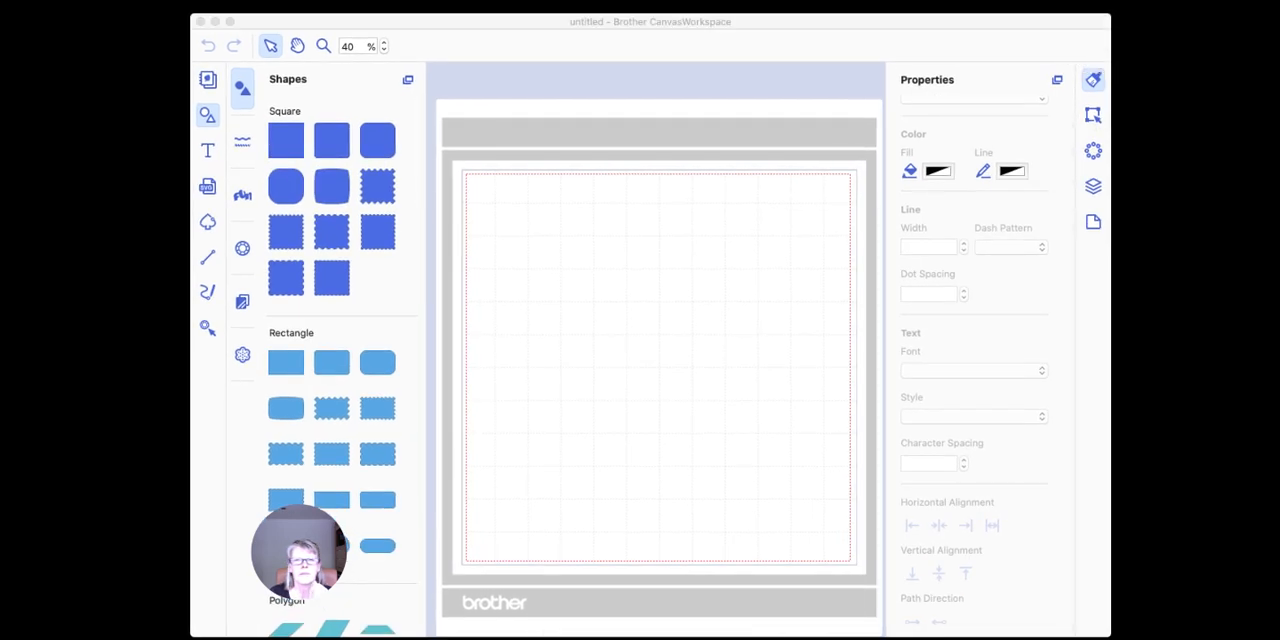
left_click(632, 466)
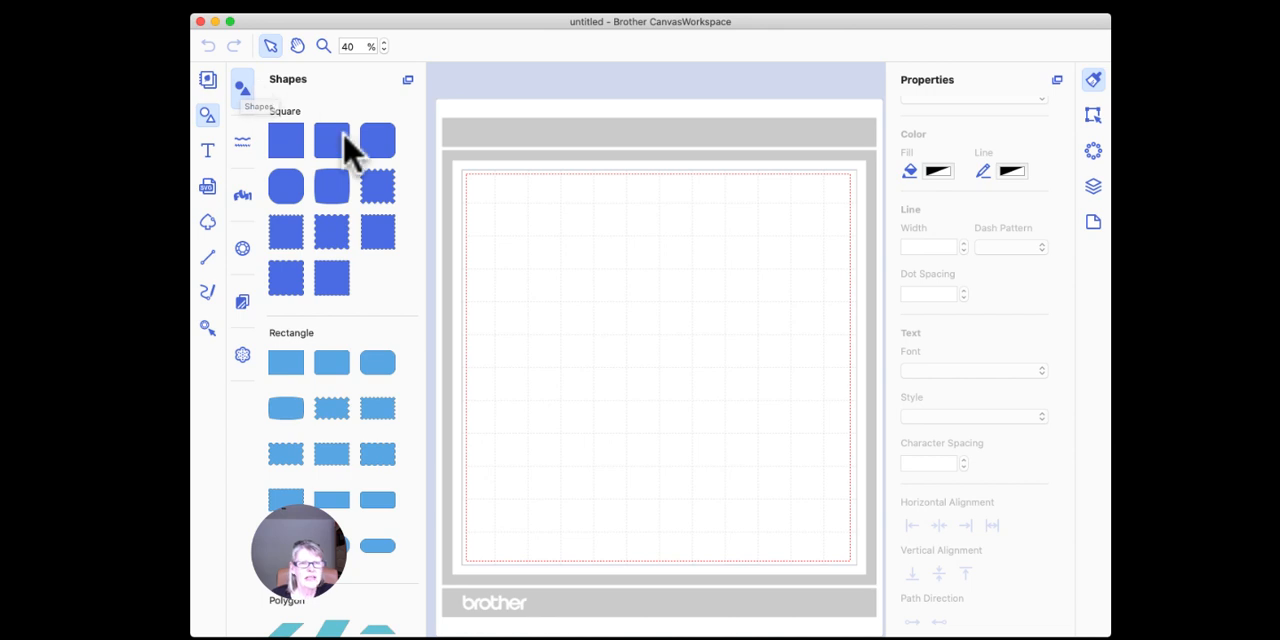
Step: Look through the built-in basic shapes, from squares and rectangles to circles, ellipses and the purple miscellaneous shapes
scroll(345, 150, "down", 15)
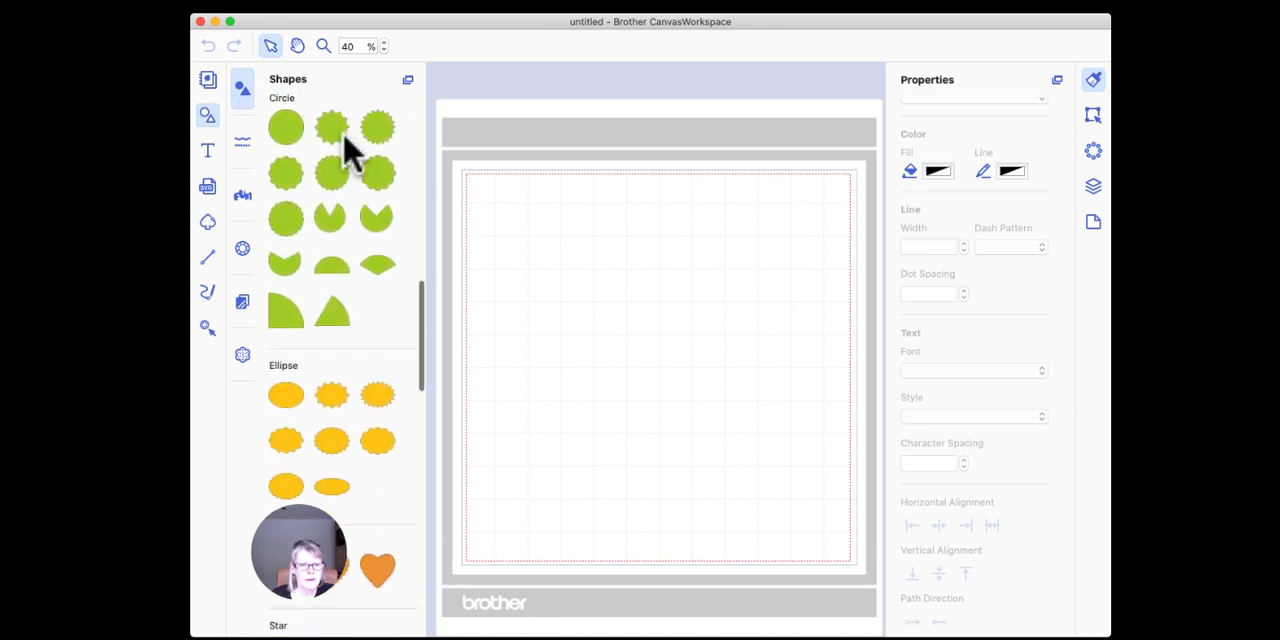
scroll(345, 150, "down", 20)
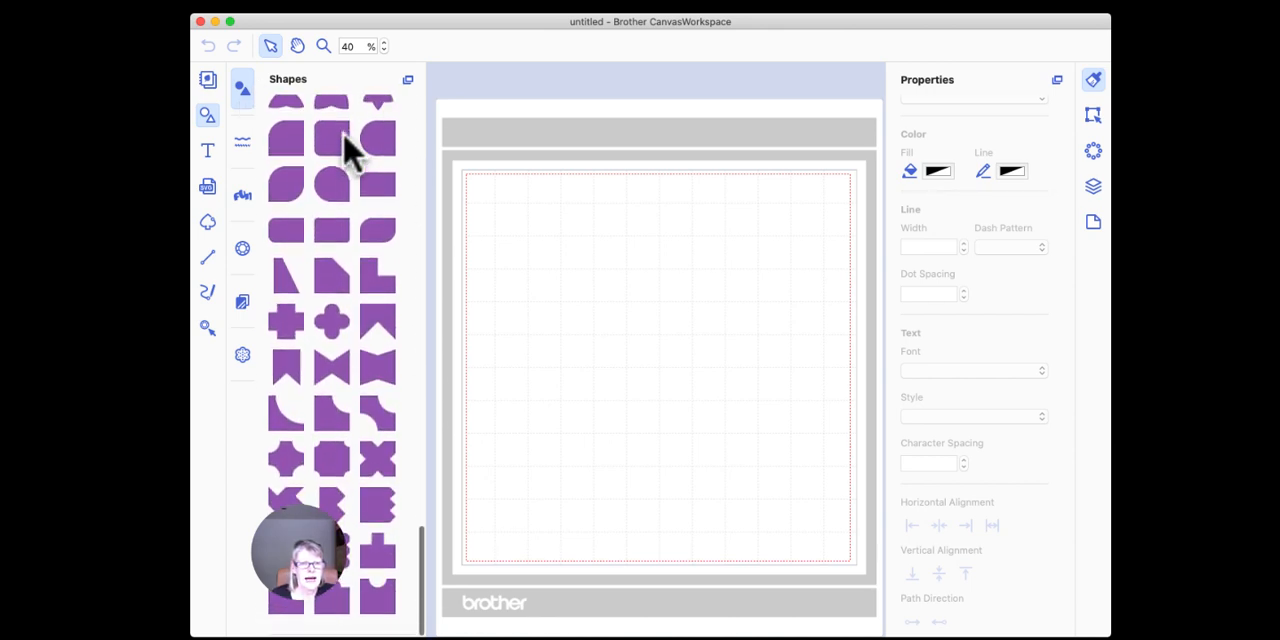
scroll(345, 150, "up", 20)
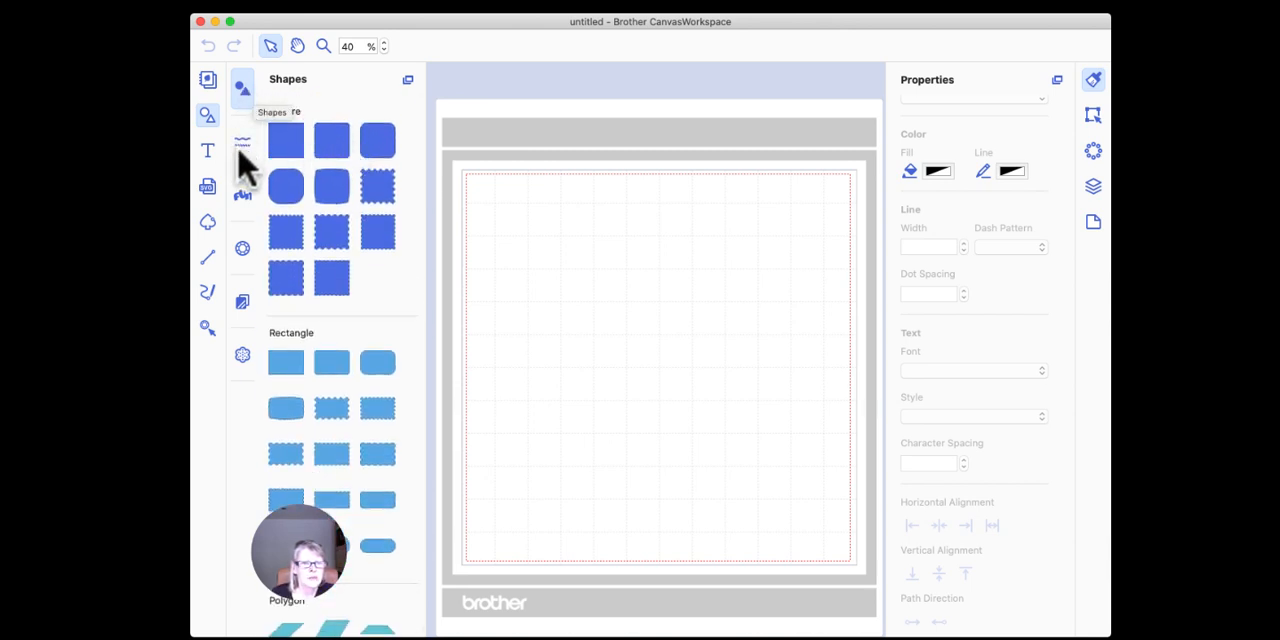
Step: Place the rhinestone letters H and i side by side near the upper-left corner of the mat to form "Hi"
left_click(245, 247)
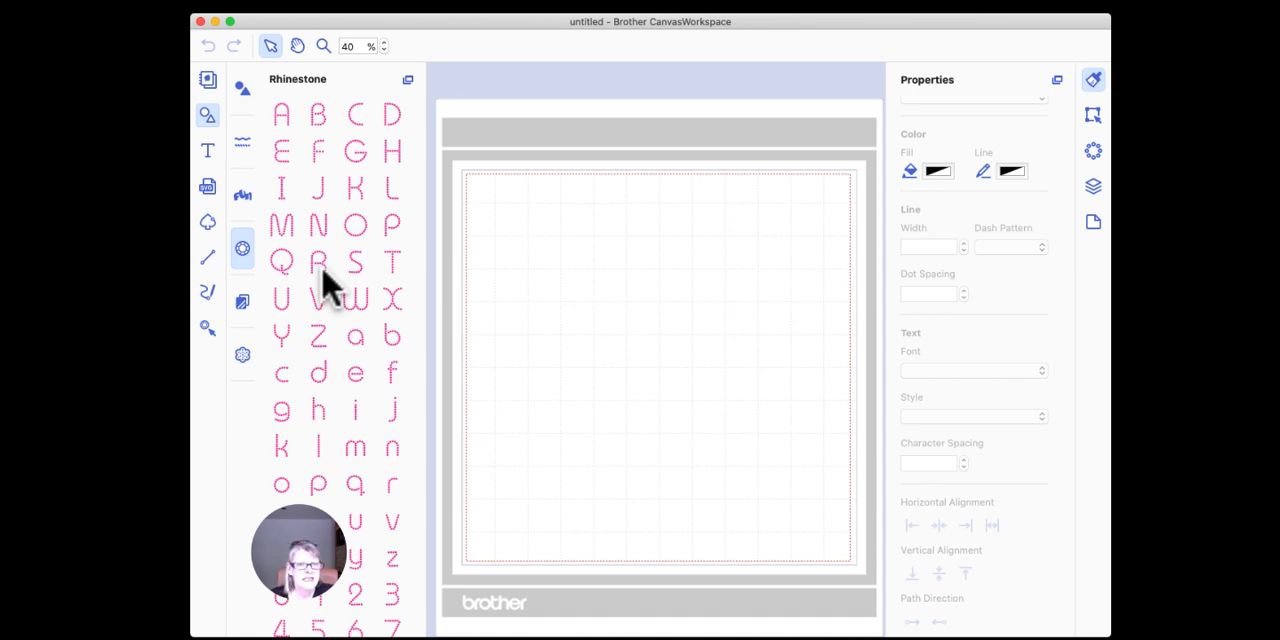
left_click(389, 146)
left_click_drag(389, 146, 520, 300)
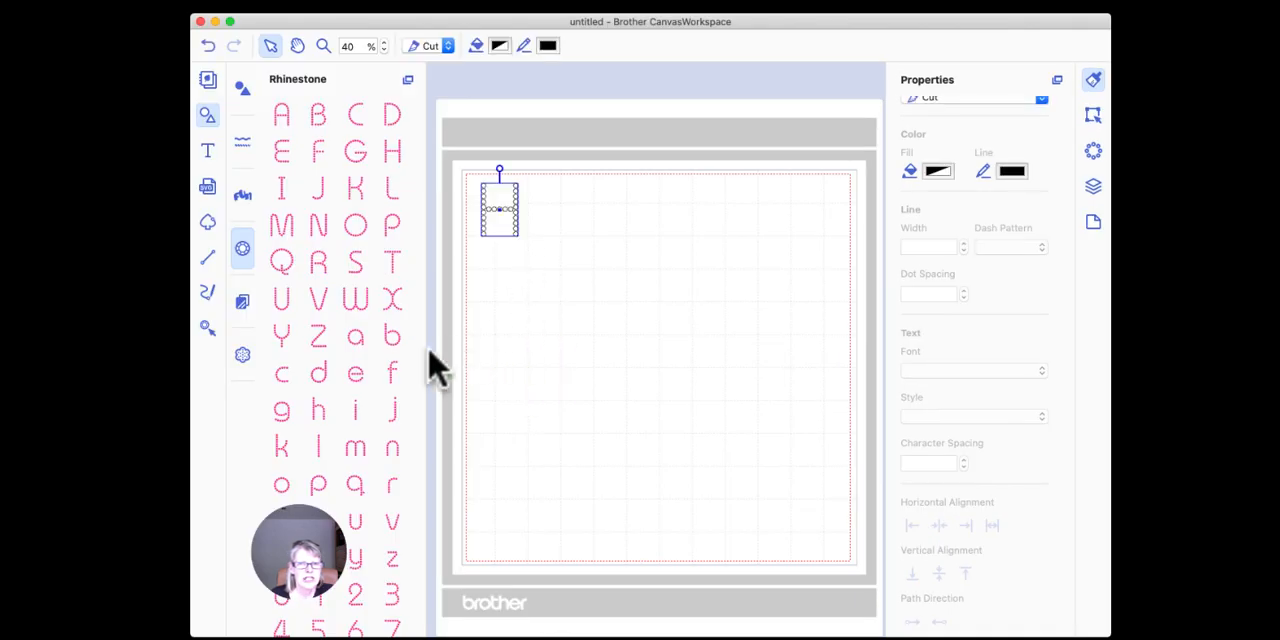
left_click_drag(353, 410, 528, 214)
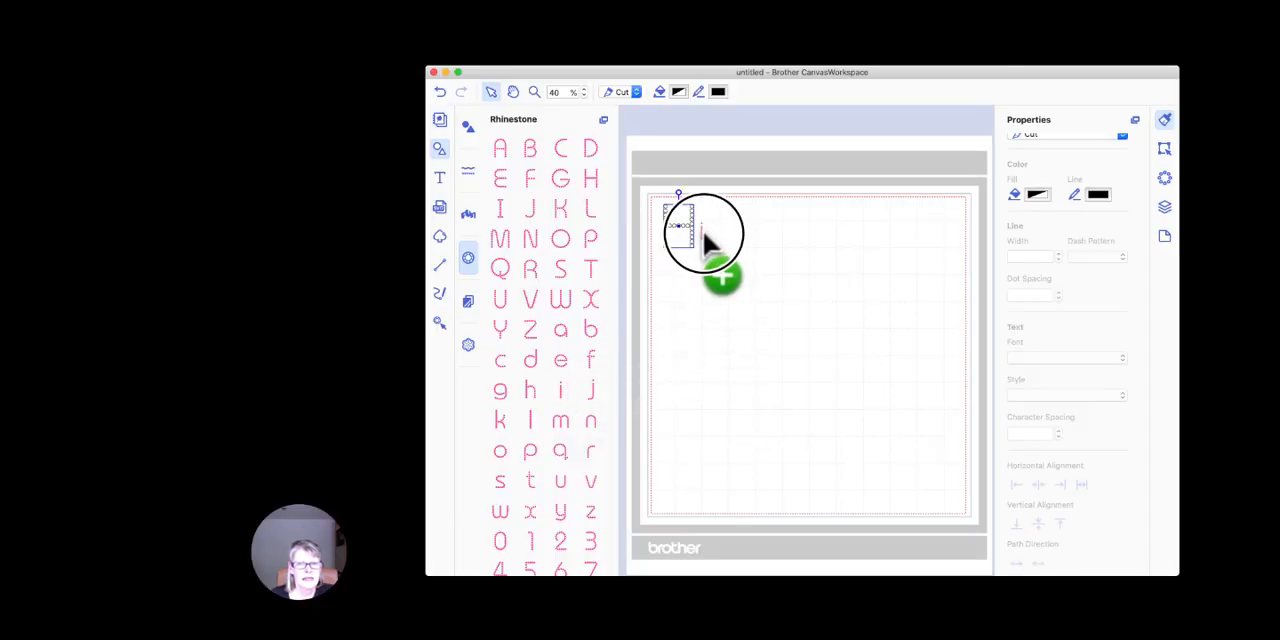
left_click_drag(703, 230, 701, 236)
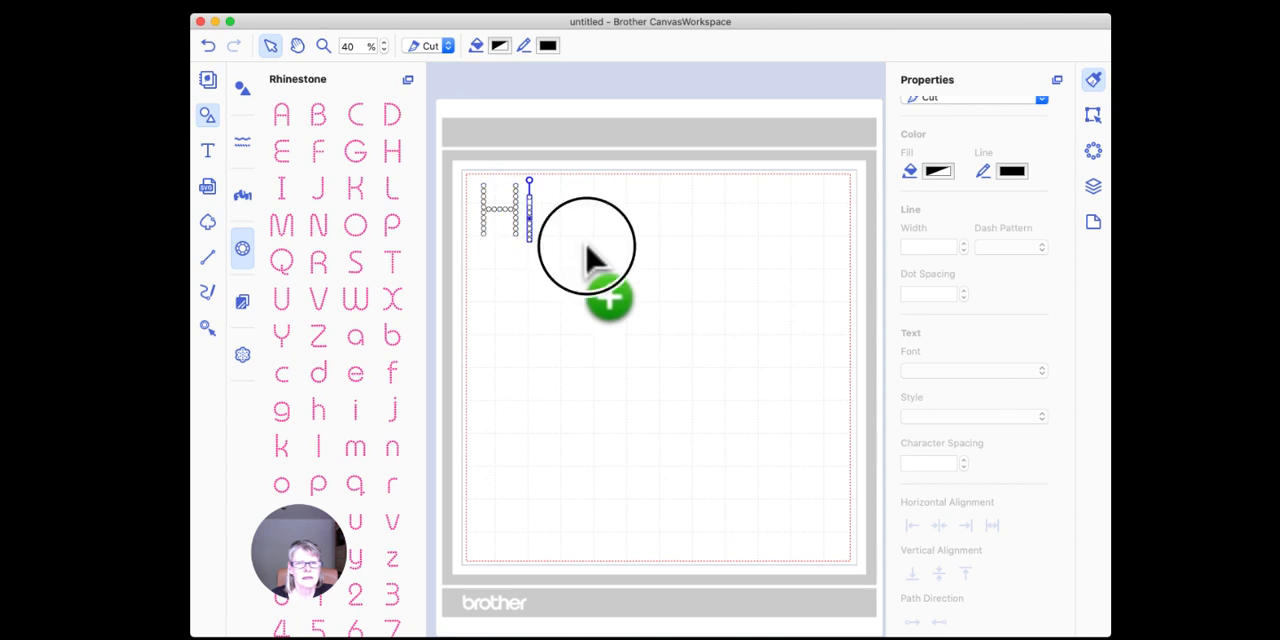
left_click(531, 230)
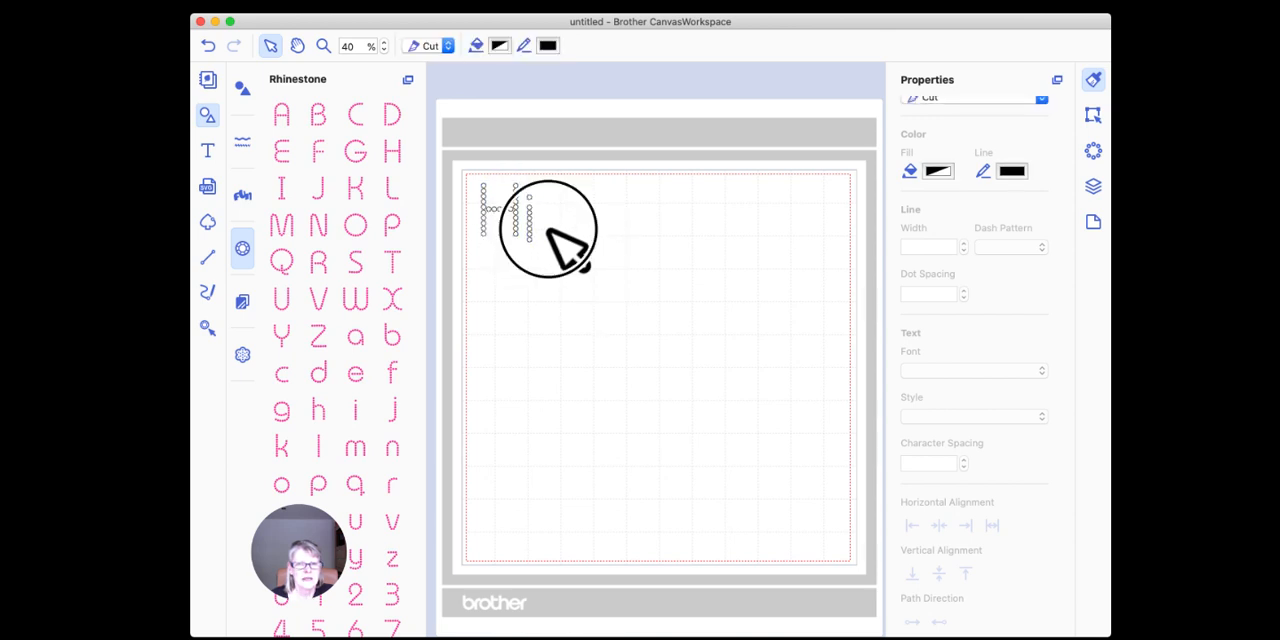
Step: Nudge the rhinestone letter i so that it lines up beside the H near the mat's upper-left corner
left_click_drag(531, 229, 530, 227)
left_click(563, 227)
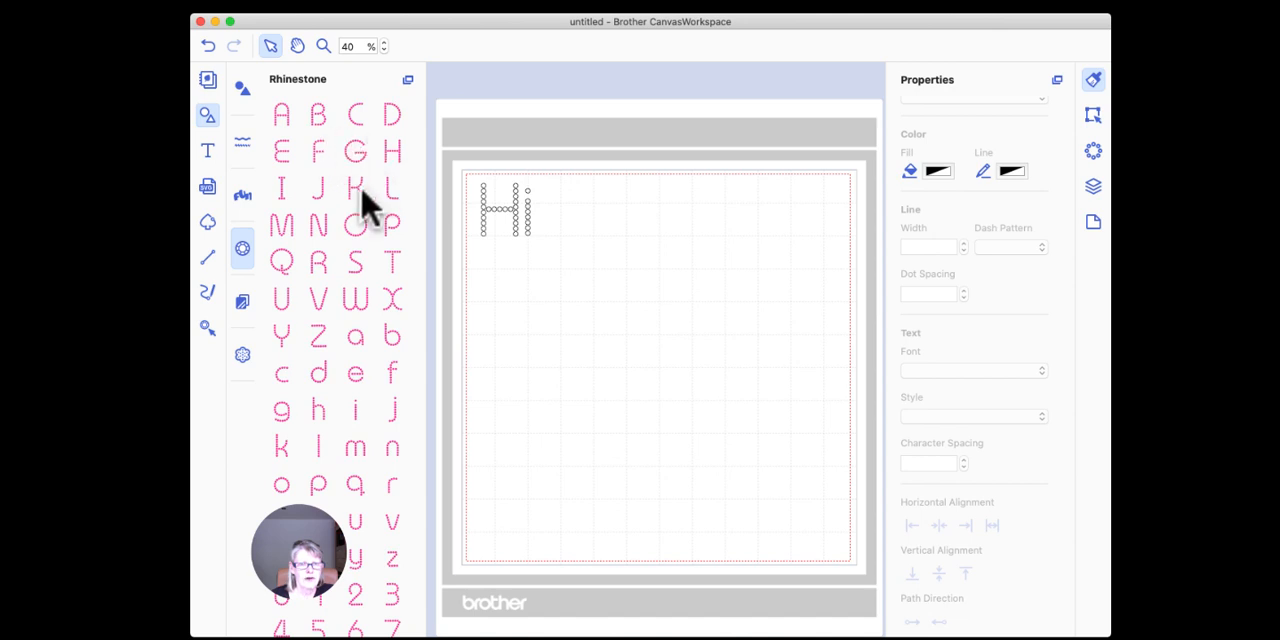
scroll(370, 290, "down", 5)
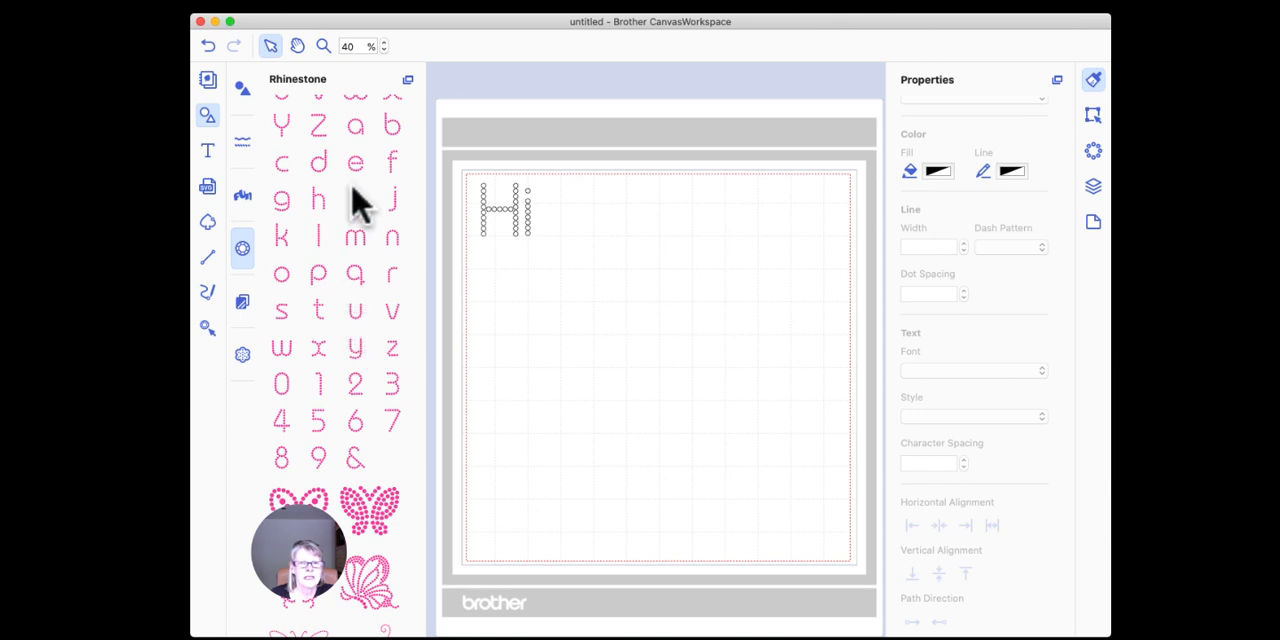
left_click(527, 215)
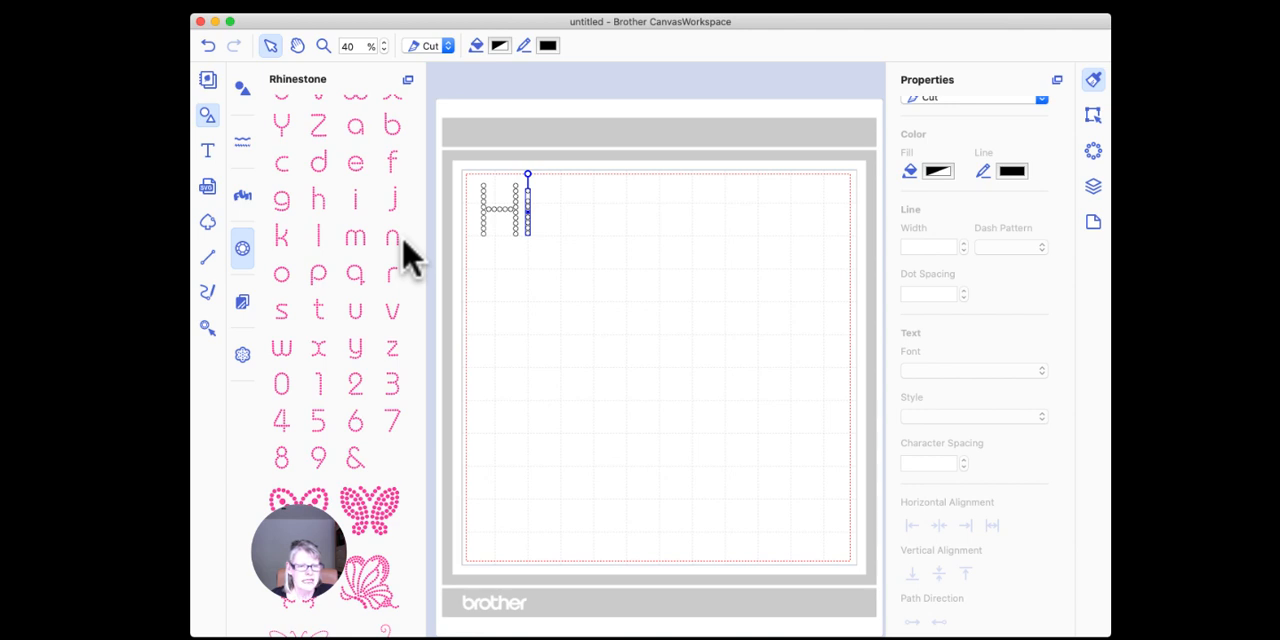
Step: Look through the rhinestone library, from the letters and numbers to the butterflies, crowns, flowers and hearts
scroll(395, 270, "down", 5)
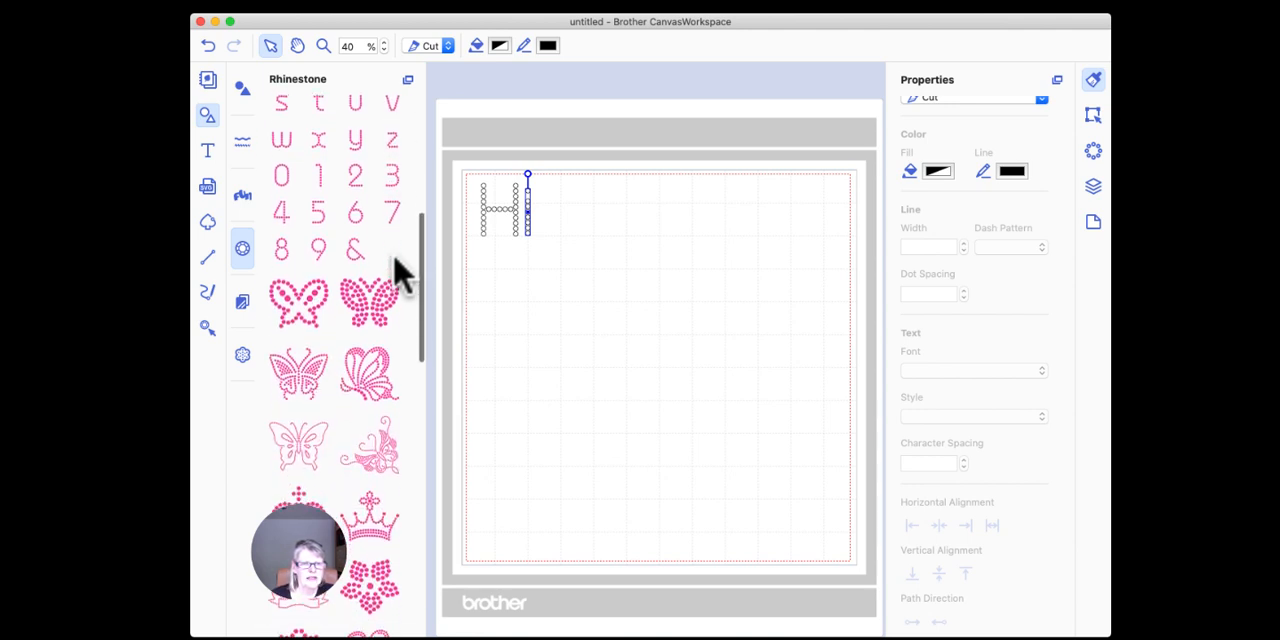
scroll(395, 270, "down", 2)
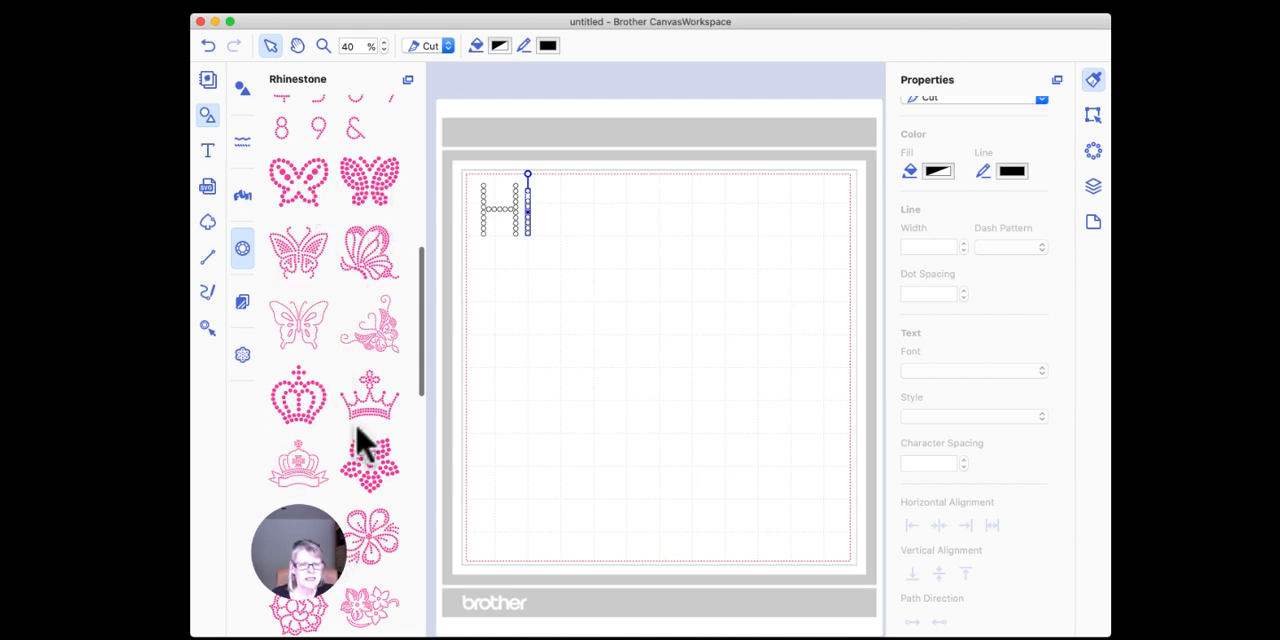
scroll(362, 442, "up", 3)
scroll(362, 442, "up", 5)
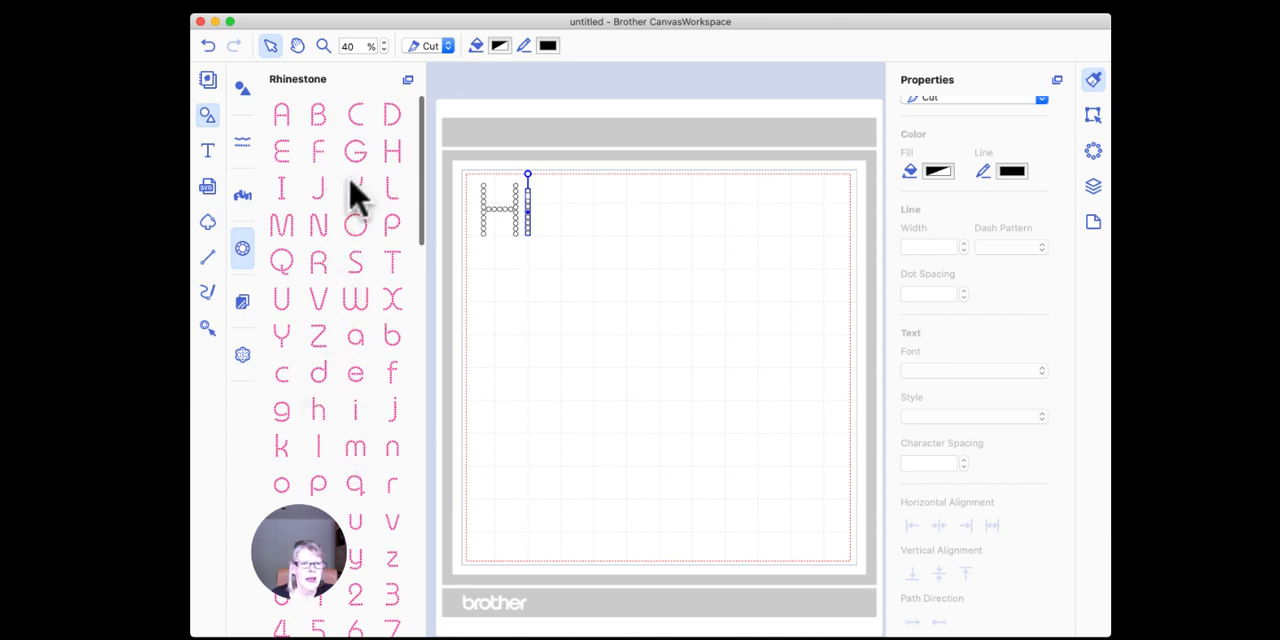
scroll(357, 197, "down", 5)
scroll(355, 195, "down", 5)
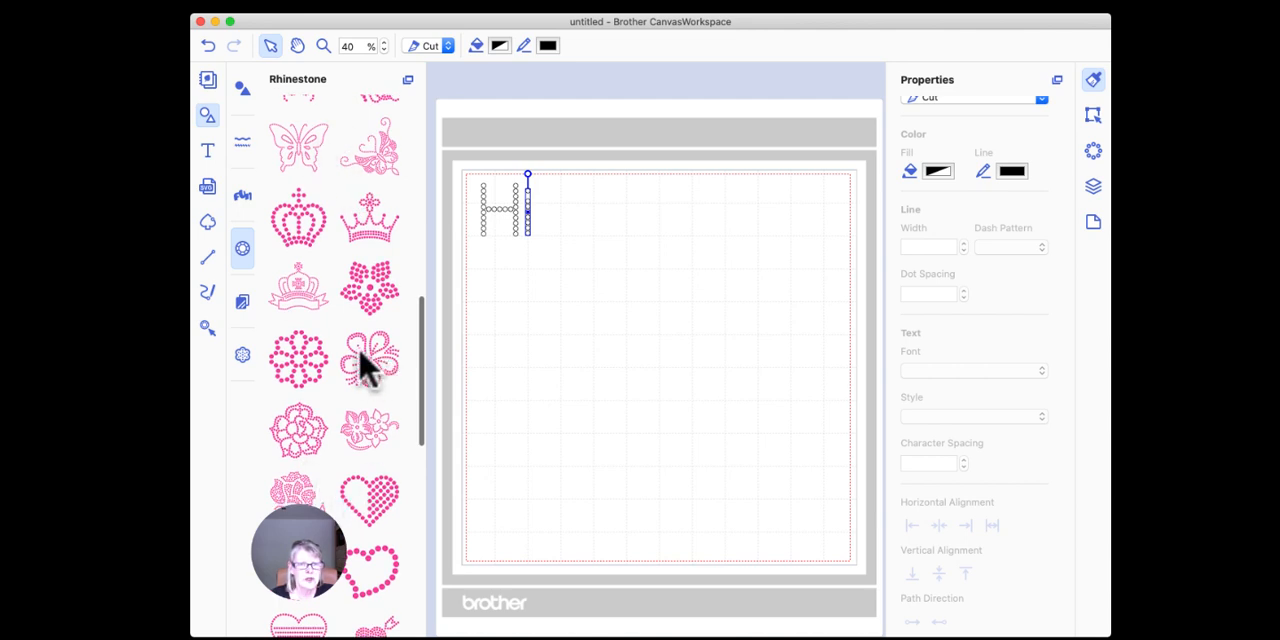
scroll(365, 365, "up", 3)
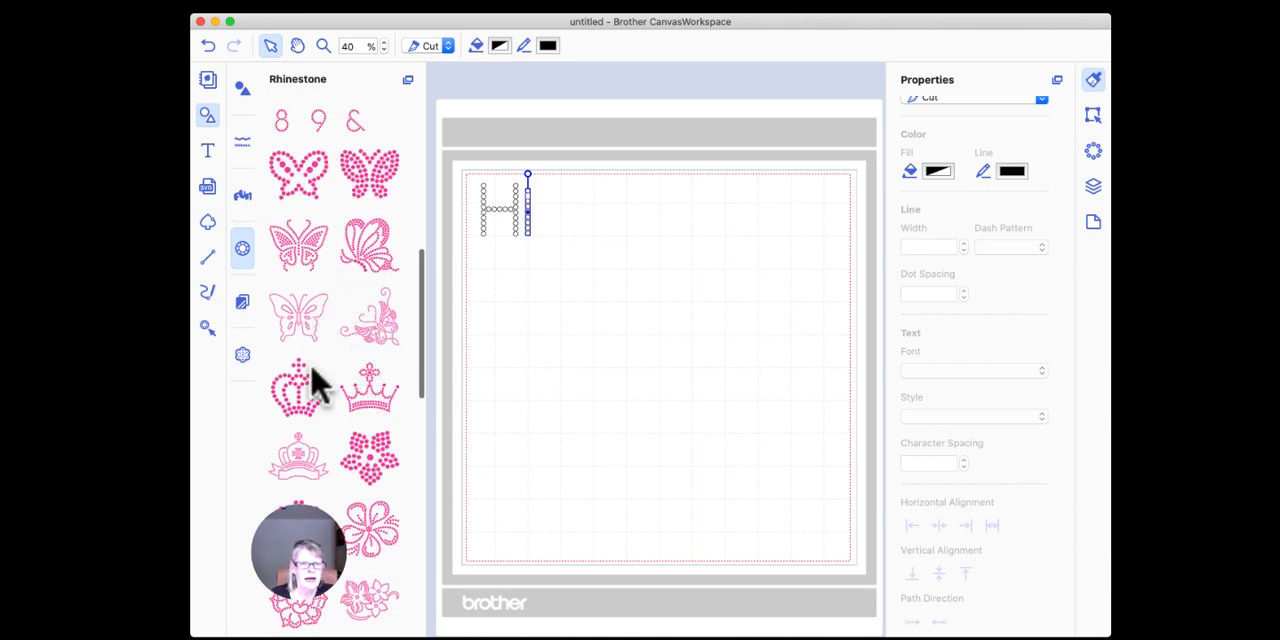
scroll(366, 327, "down", 2)
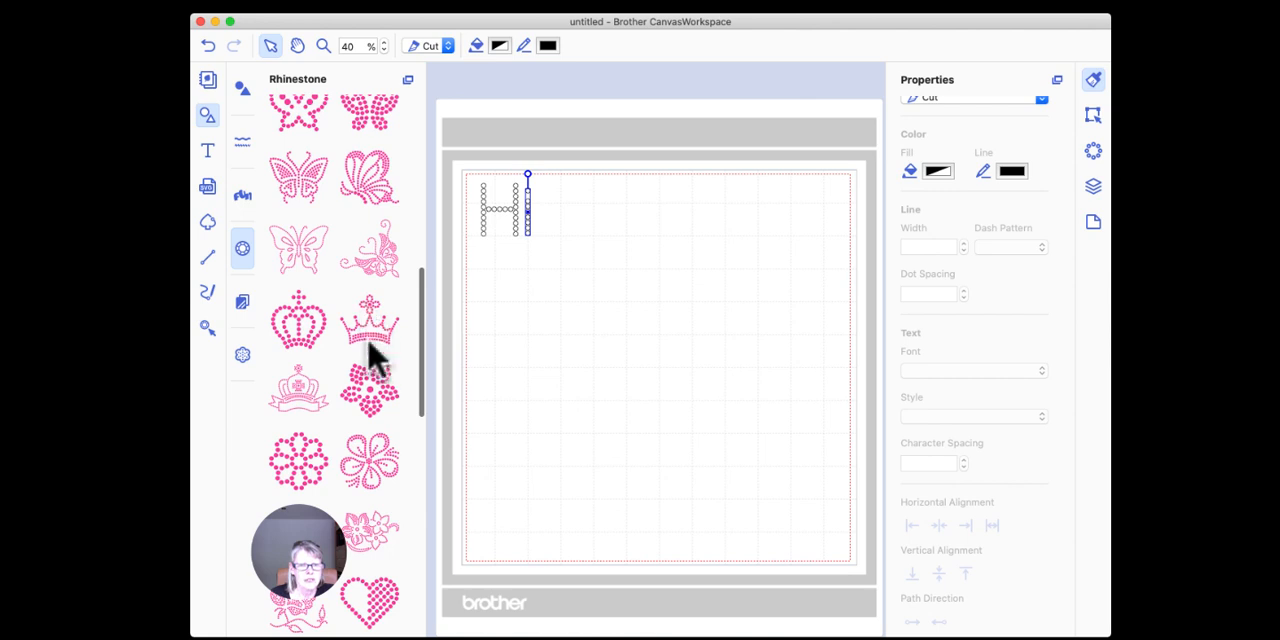
Step: Add the rhinestone crown topped with a cross and move it to the right of the "Hi" lettering
left_click(372, 338)
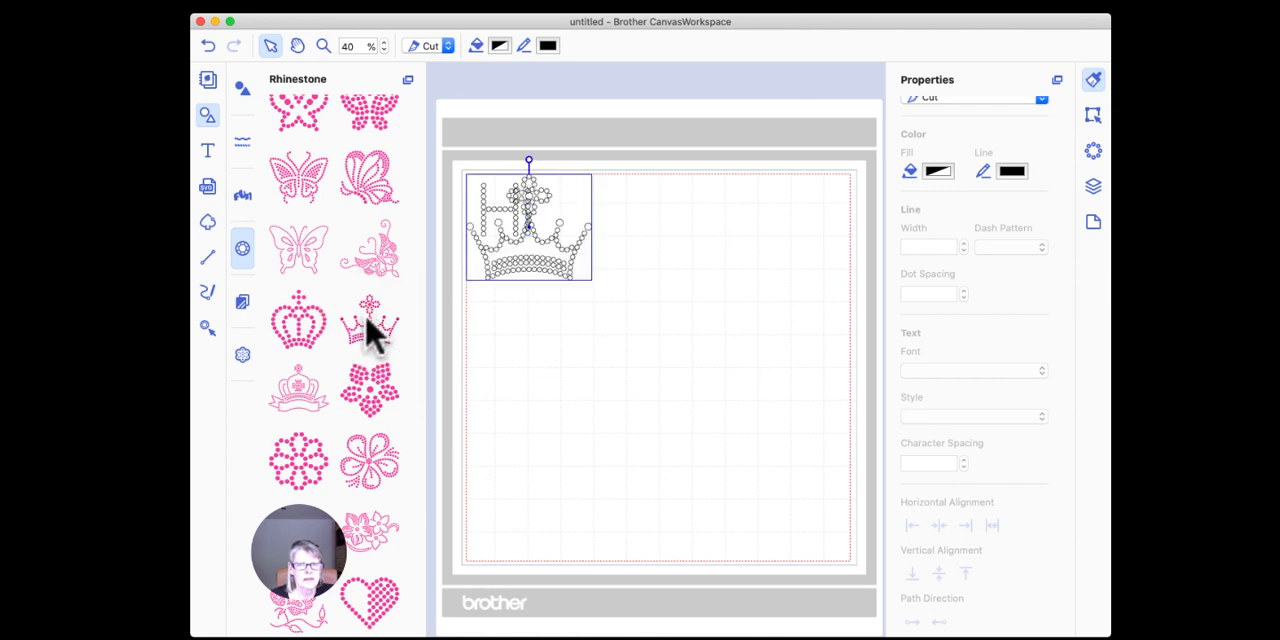
left_click_drag(535, 237, 683, 273)
left_click(683, 273)
left_click_drag(545, 245, 652, 262)
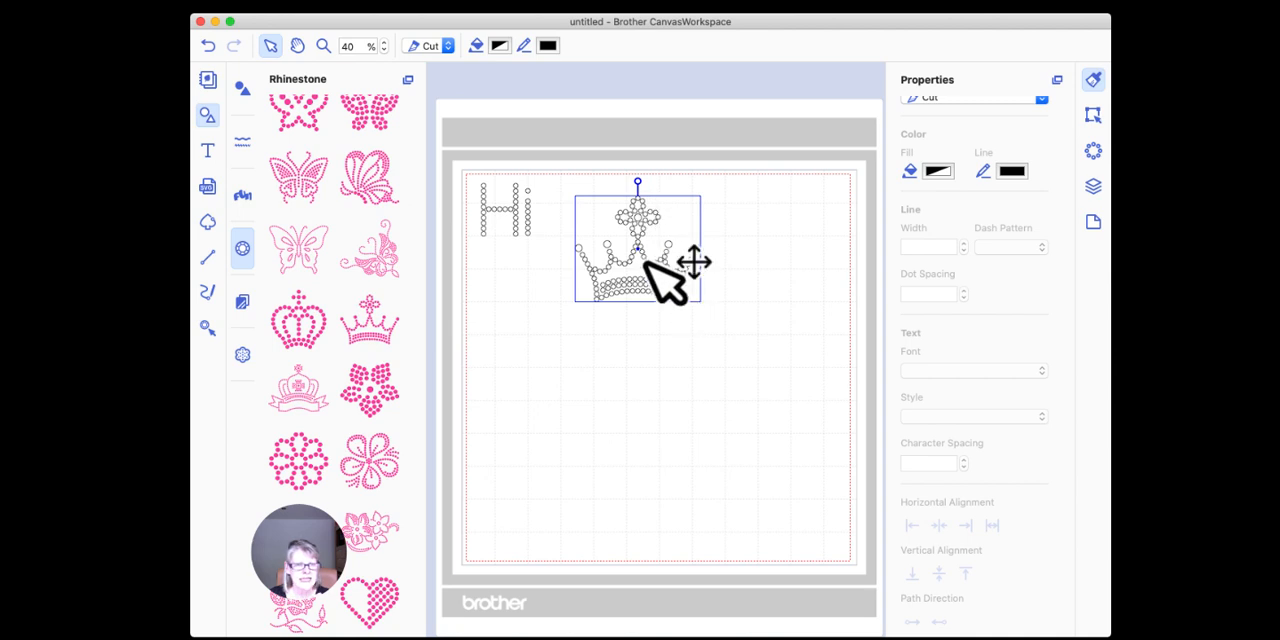
Step: Examine the crown's position and size settings to see which dimensions can be edited
left_click(1093, 114)
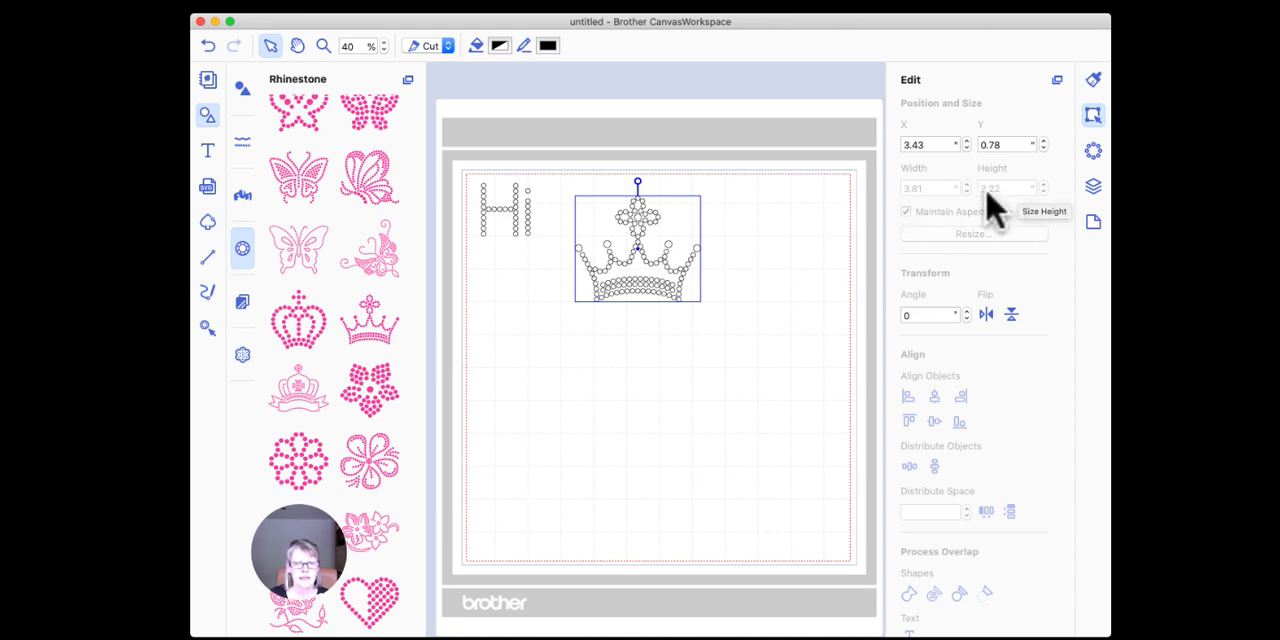
left_click(728, 260)
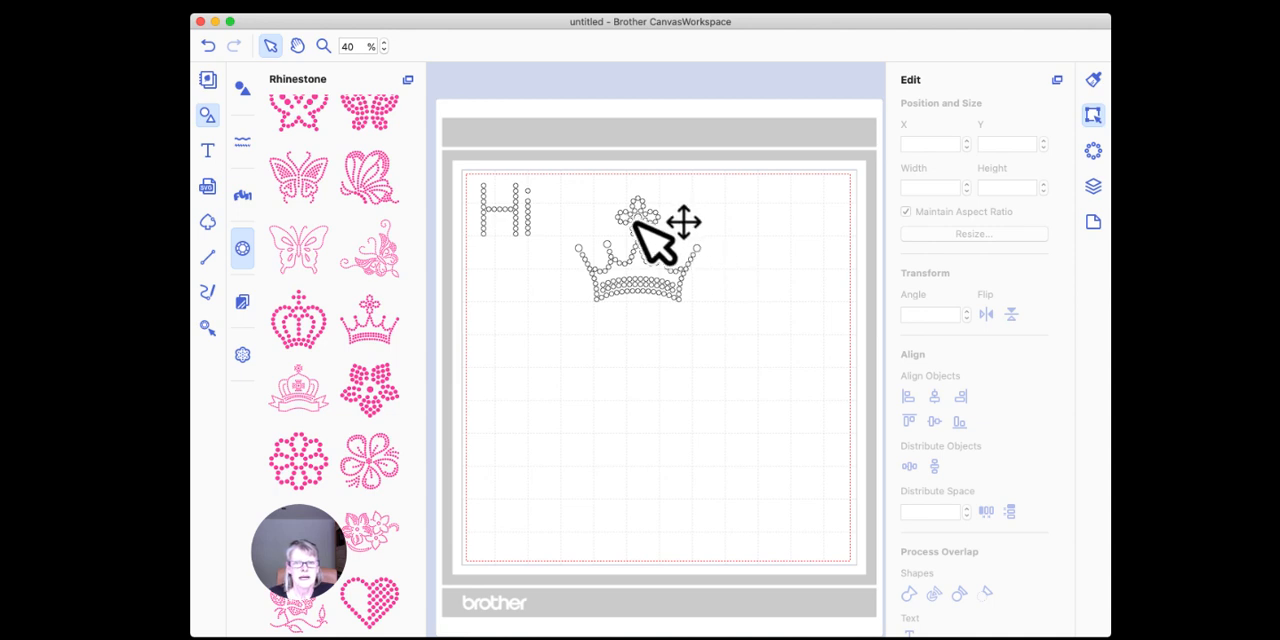
left_click(636, 223)
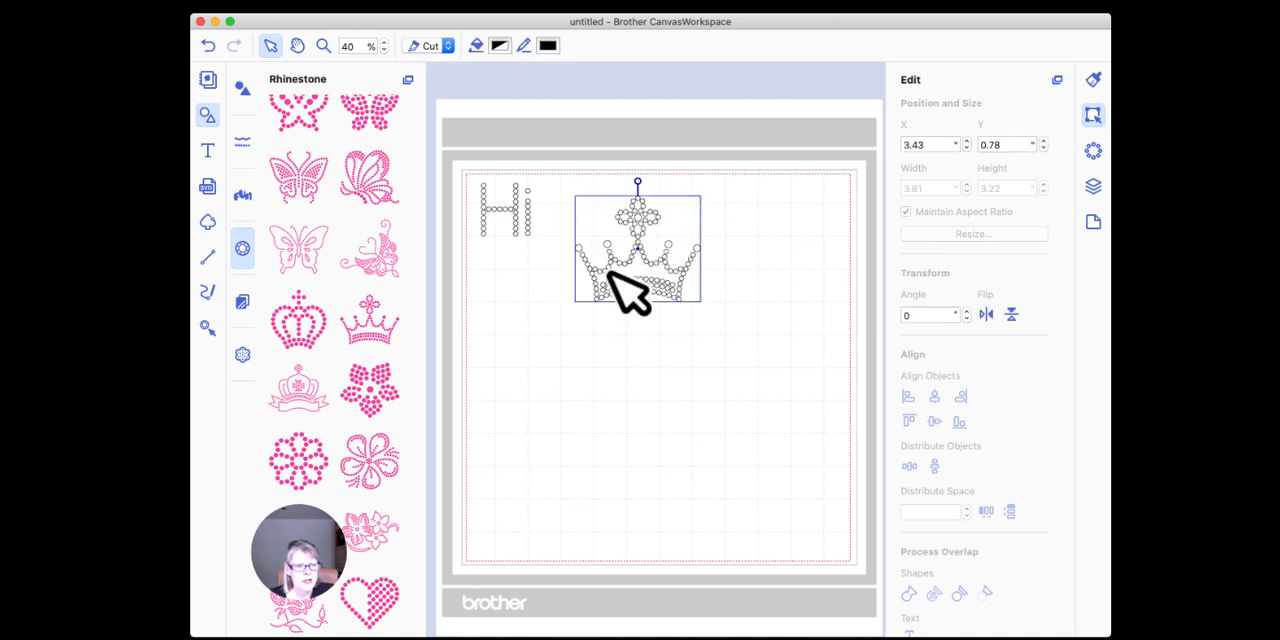
left_click(737, 277)
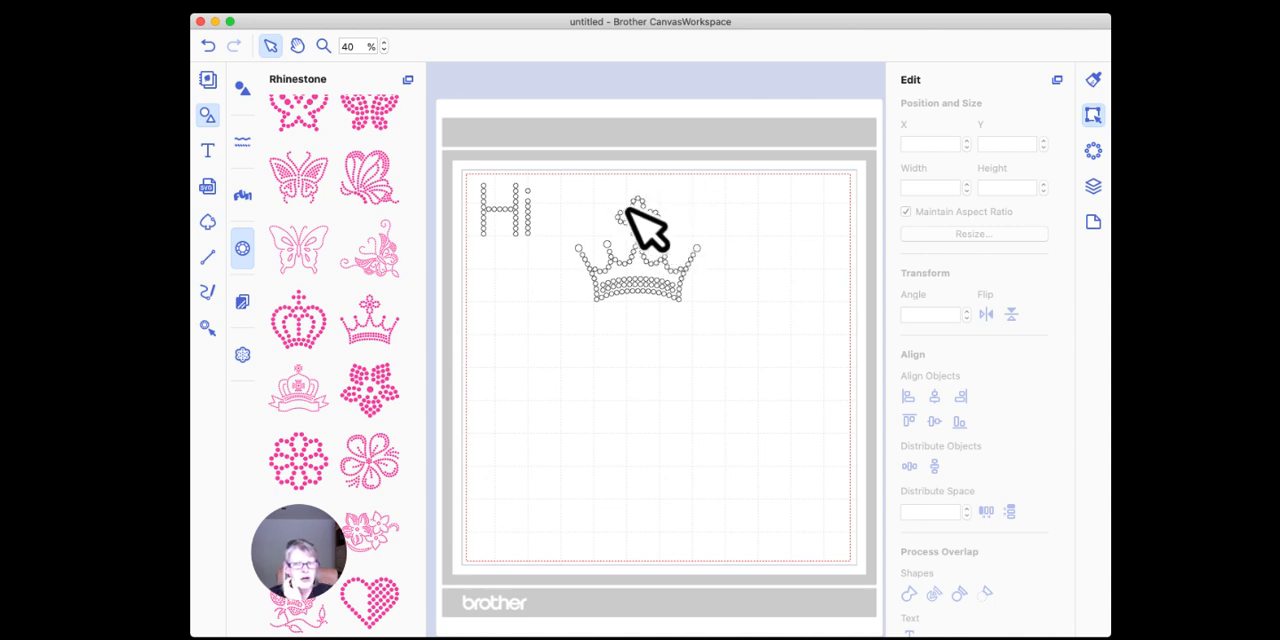
Step: Delete the "Hi" letters from the mat and move the crown into the mat's upper-left area
left_click_drag(474, 160, 560, 270)
key("Delete")
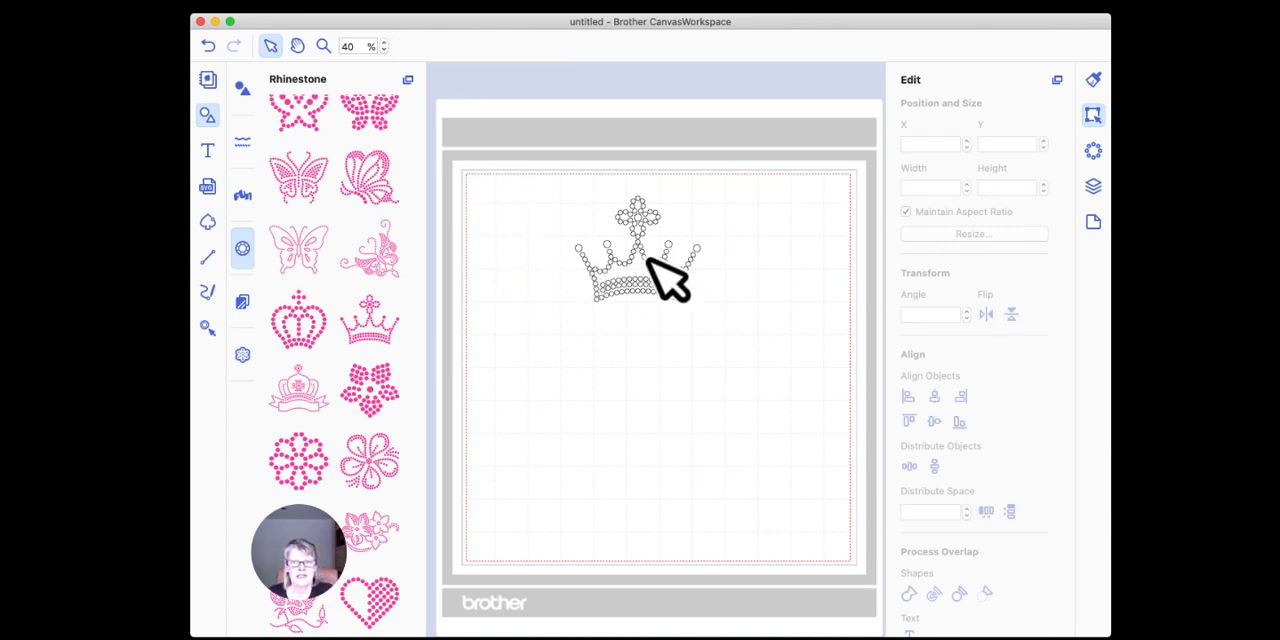
left_click_drag(640, 245, 514, 230)
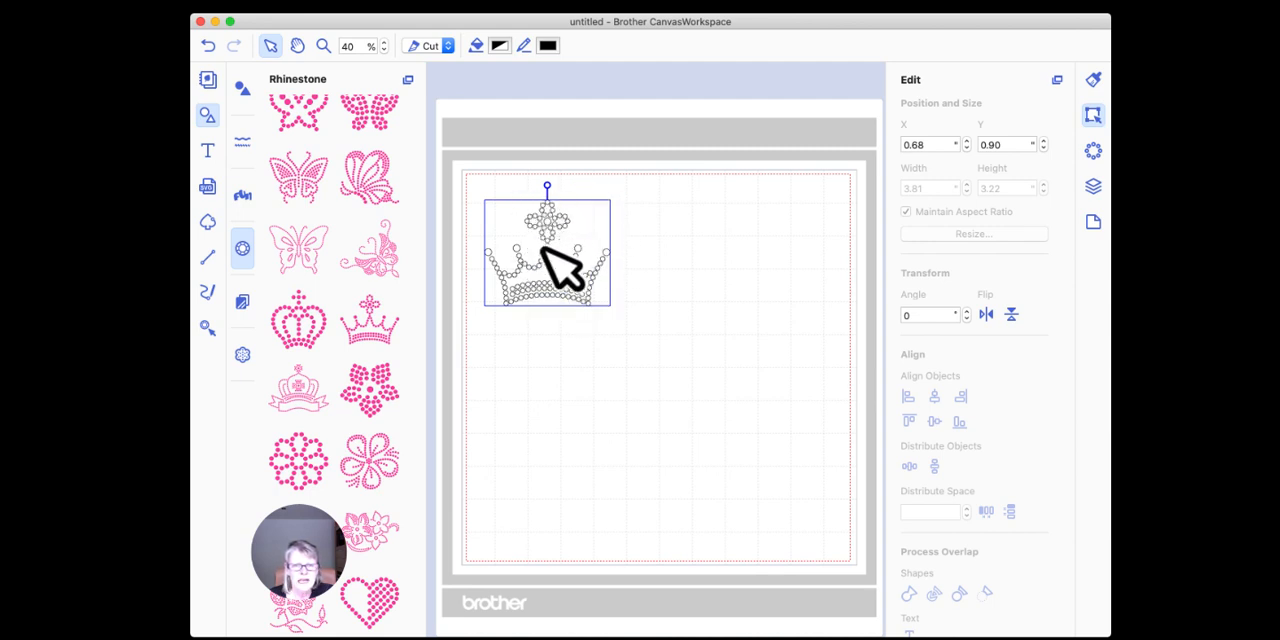
Step: Ungroup the crown into separate rhinestones and select a single stone in its cross
right_click(540, 226)
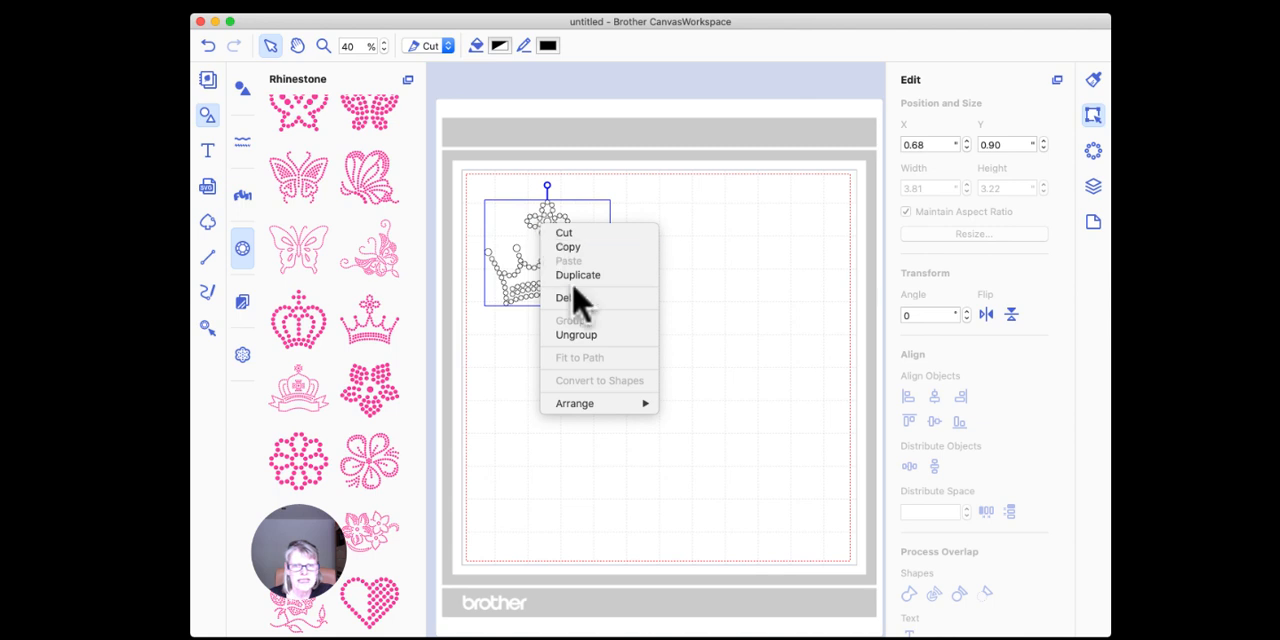
left_click(578, 335)
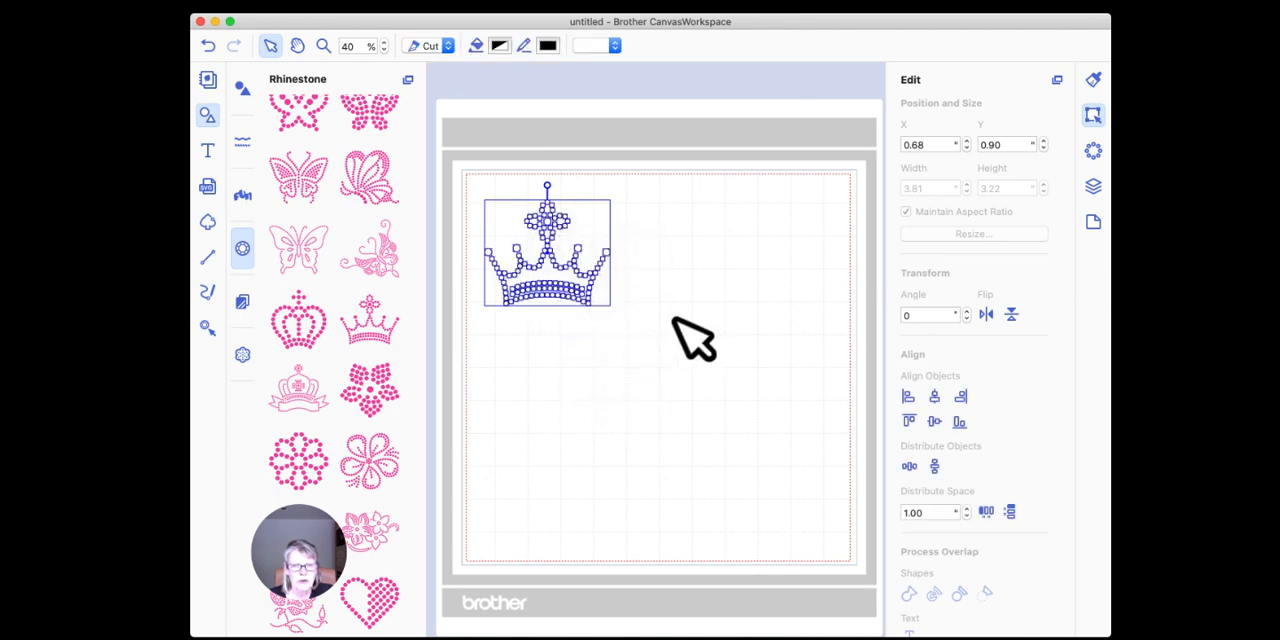
left_click(641, 283)
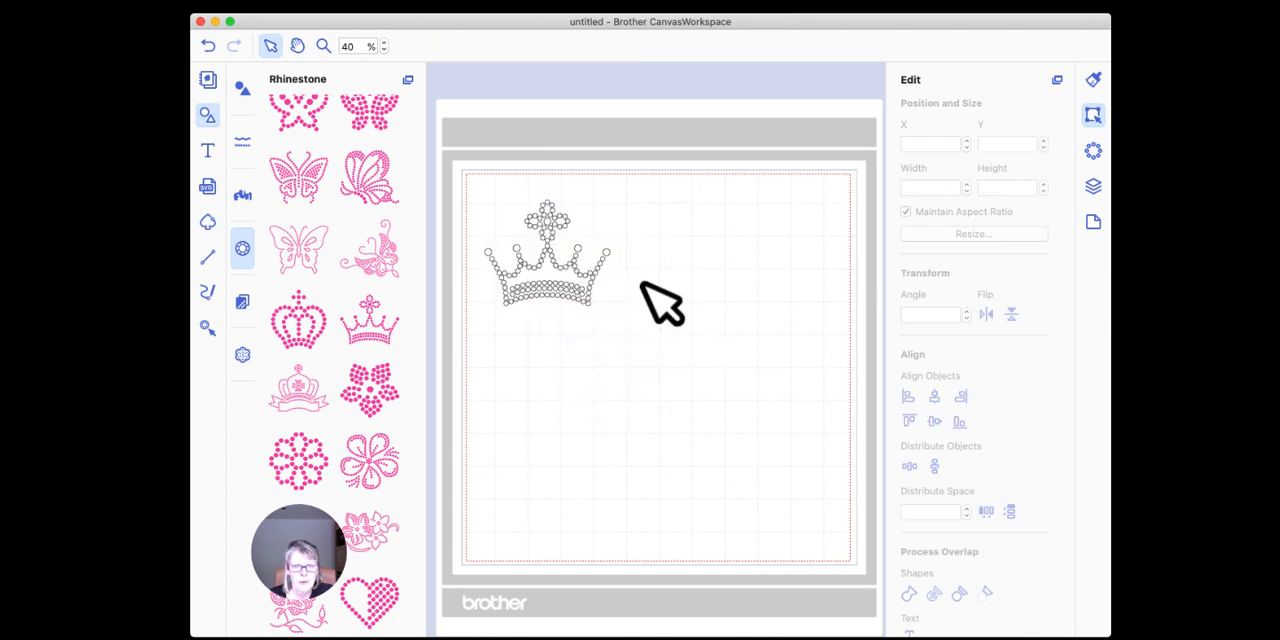
left_click(552, 201)
left_click_drag(554, 205, 571, 243)
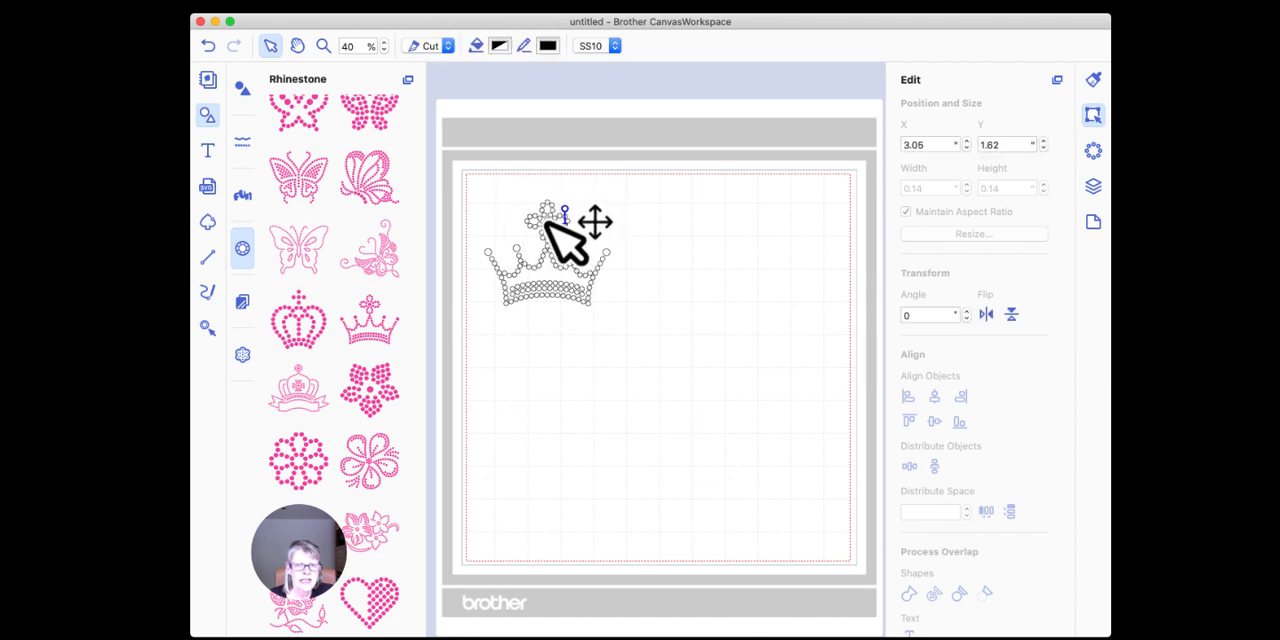
Step: Delete the cluster of rhinestones that forms the main part of the cross on top of the crown
left_click(323, 46)
left_click_drag(475, 182, 640, 334)
left_click(268, 46)
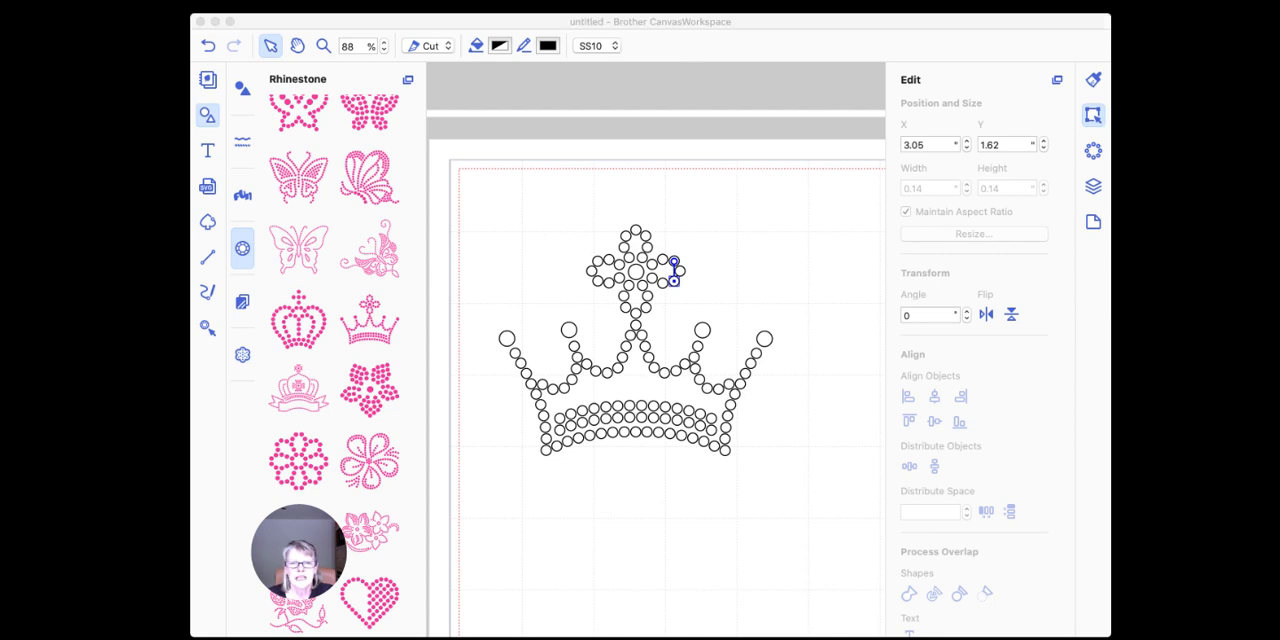
left_click(565, 475)
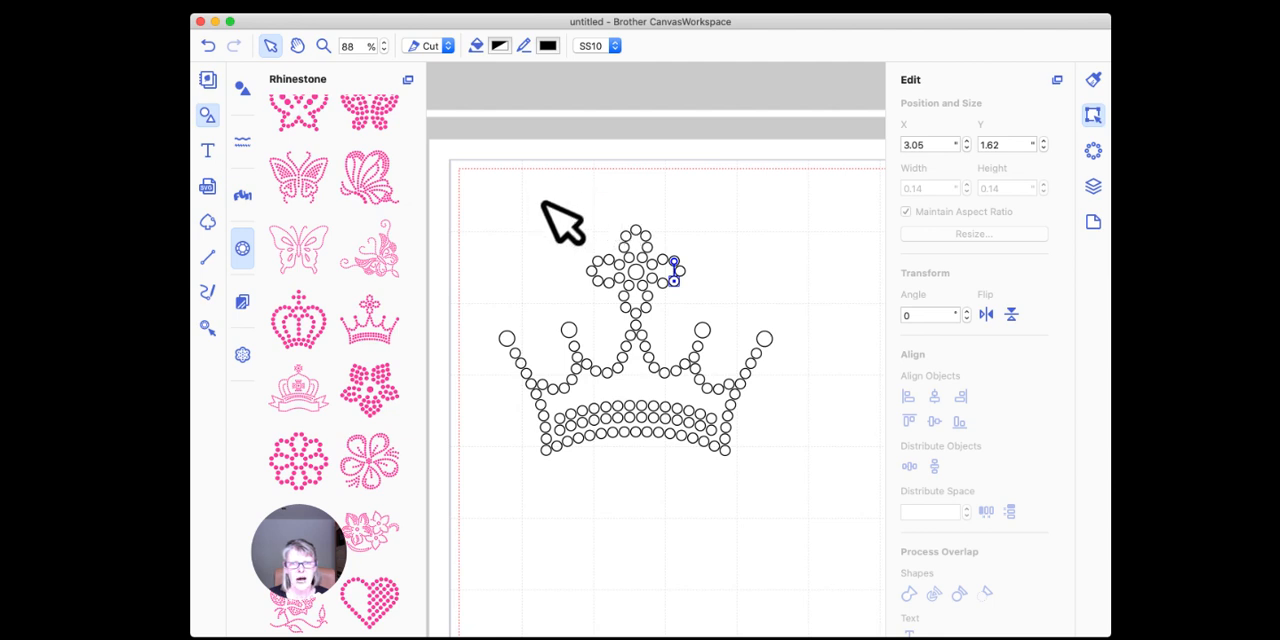
left_click_drag(553, 205, 720, 293)
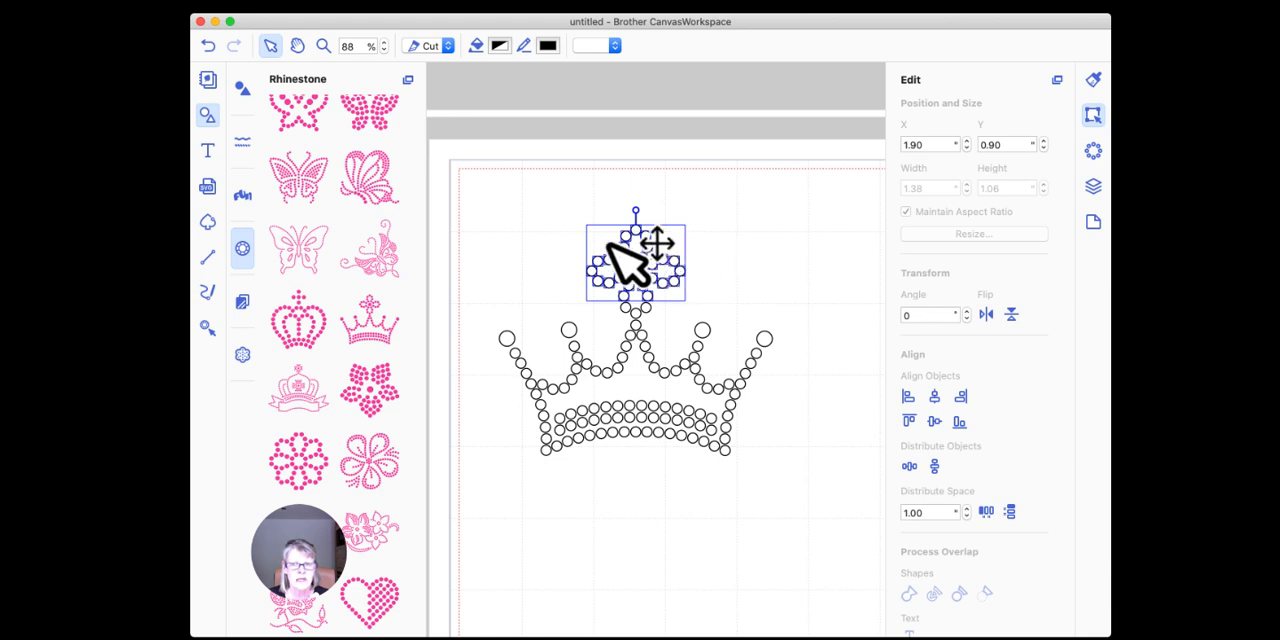
key("Delete")
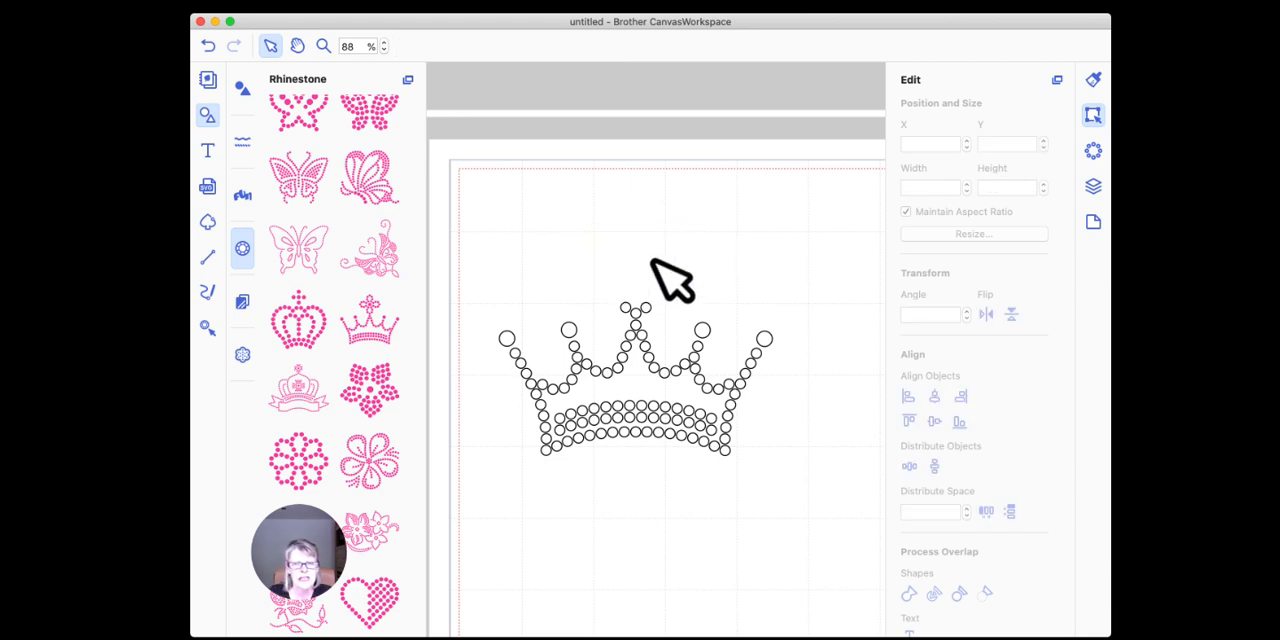
Step: Delete the leftover cross rhinestones one by one so that the crown's middle point ends in a single stone
left_click(627, 307)
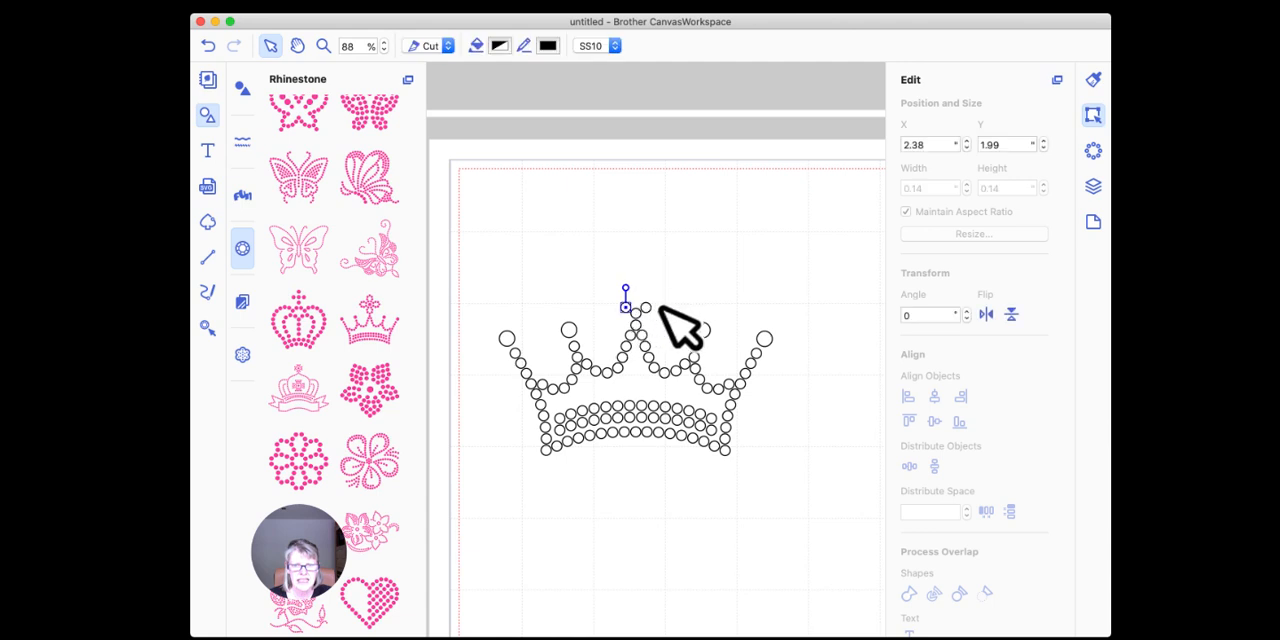
key("Delete")
left_click(645, 308)
key("Delete")
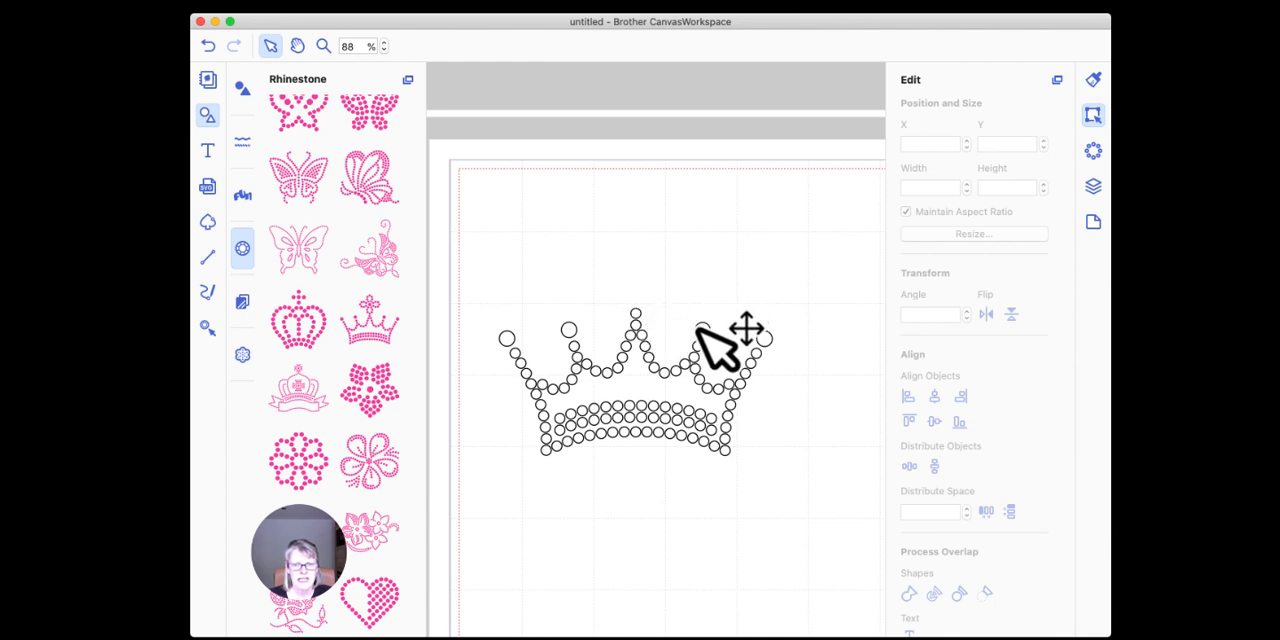
left_click(508, 339)
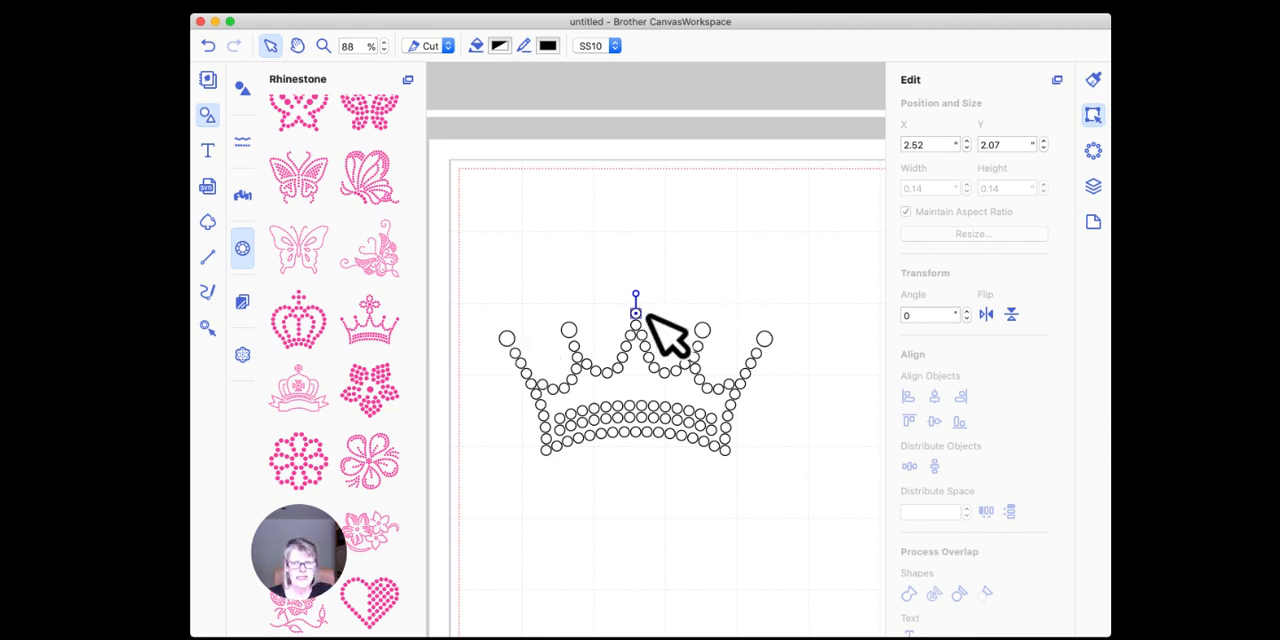
left_click(728, 276)
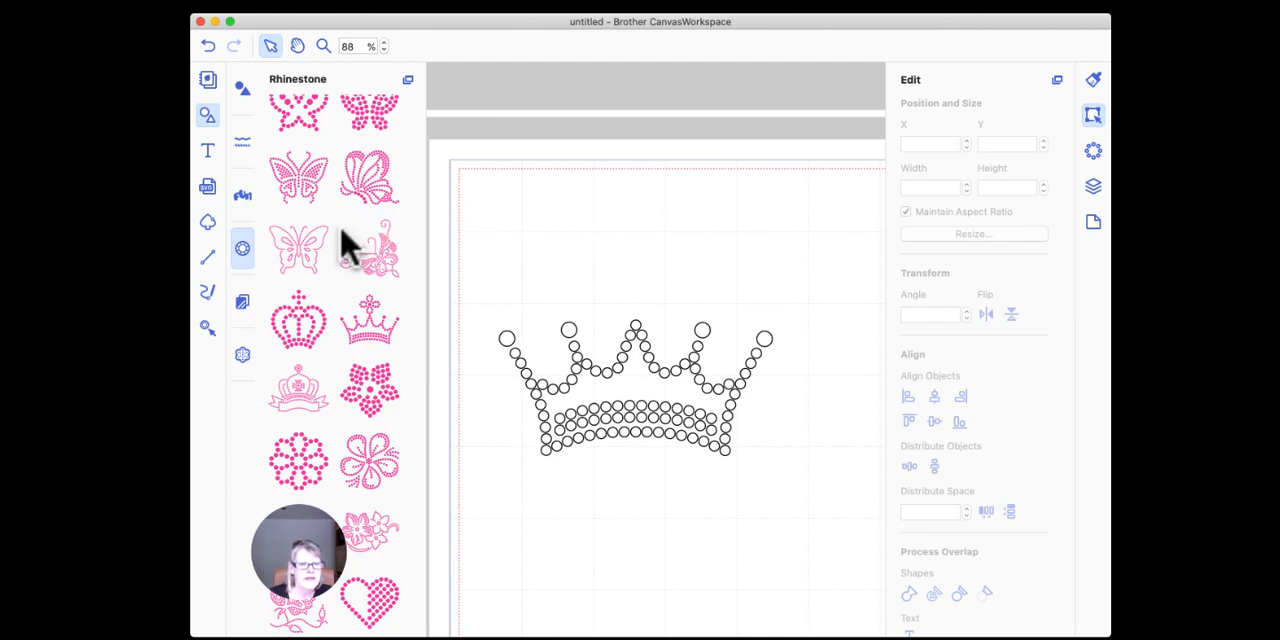
Step: Place a single rhinestone above the crown's middle point, set its size to SS20, and delete the stray extra stone
left_click(207, 333)
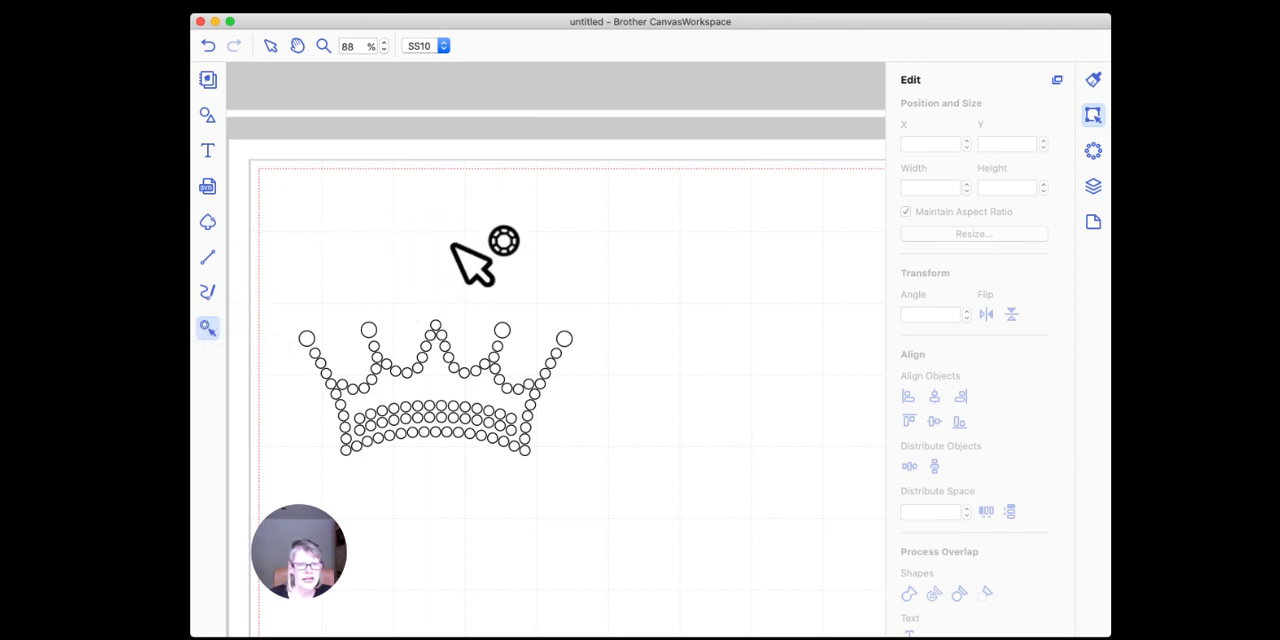
left_click(434, 306)
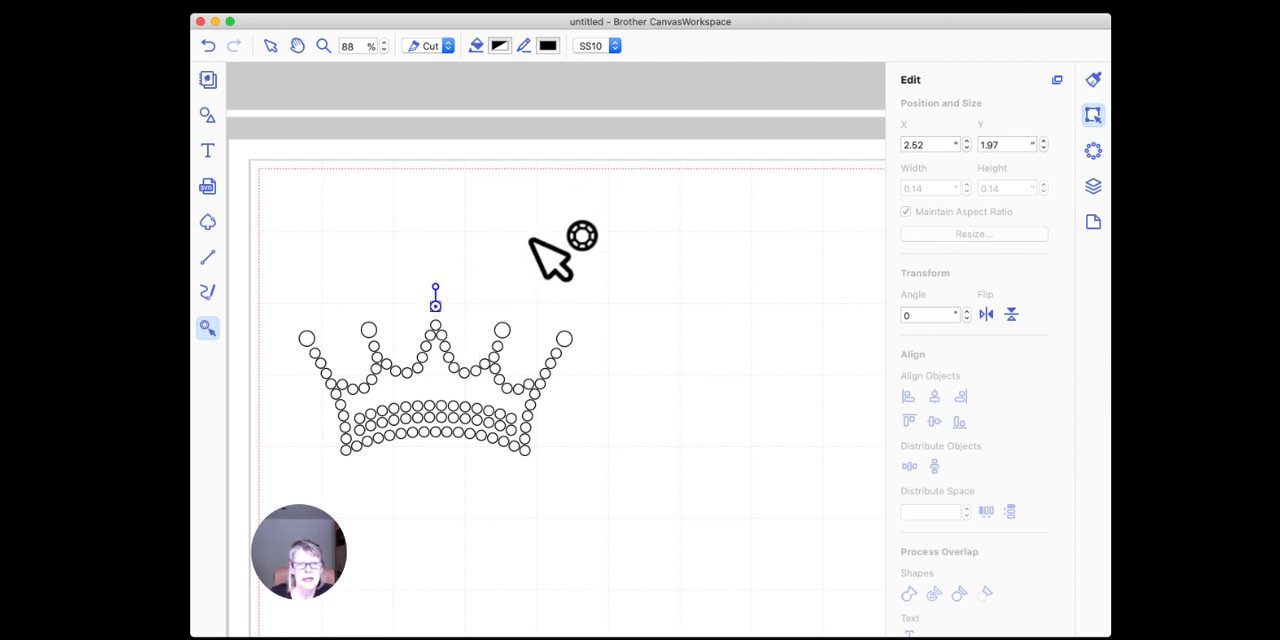
left_click(614, 46)
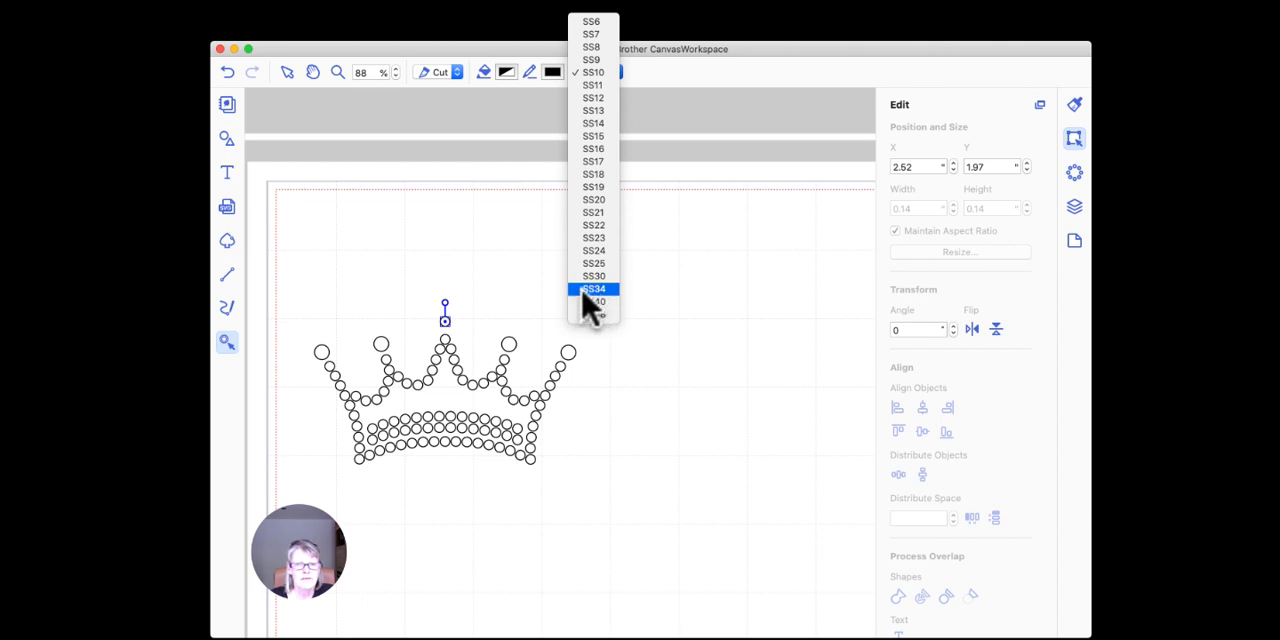
left_click(594, 200)
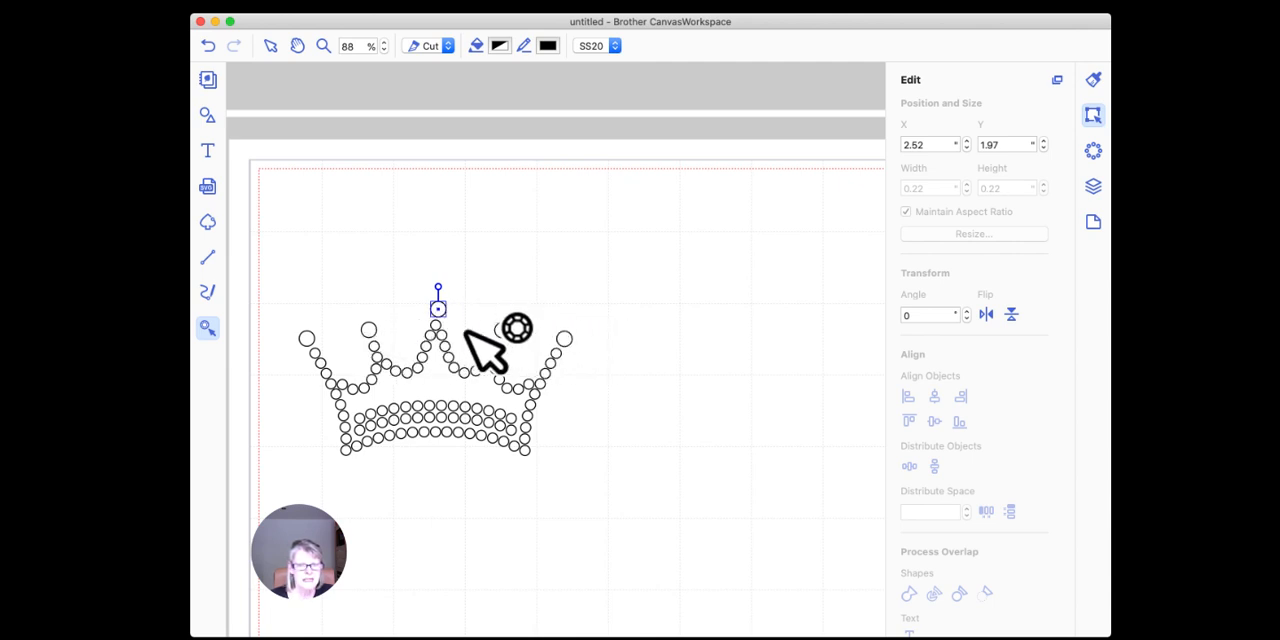
left_click_drag(442, 305, 439, 304)
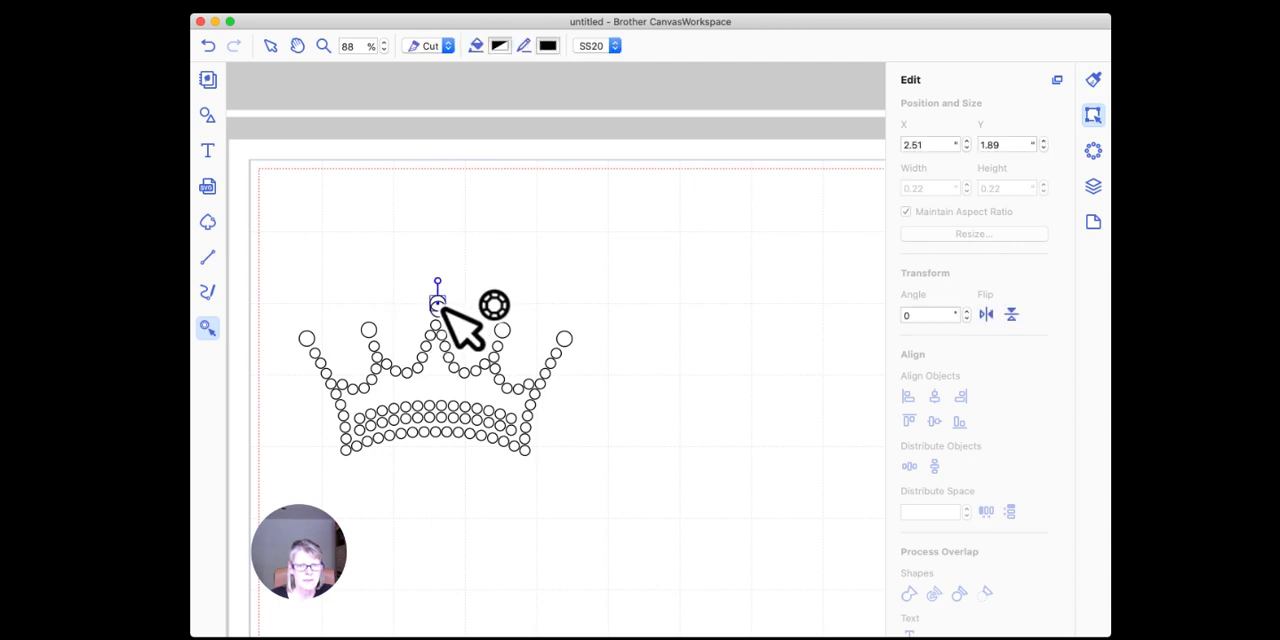
key("Delete")
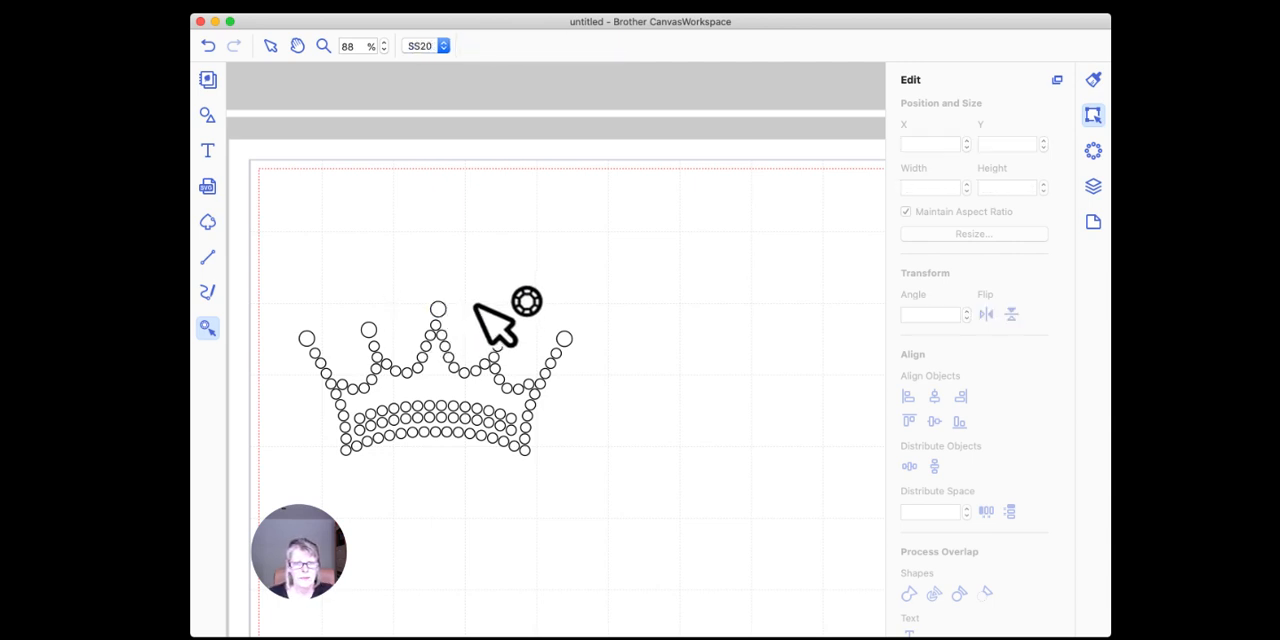
Step: Nudge the SS20 stone above the crown's middle point slightly left, to about X 2.48", so it sits centred on the point
left_click(270, 47)
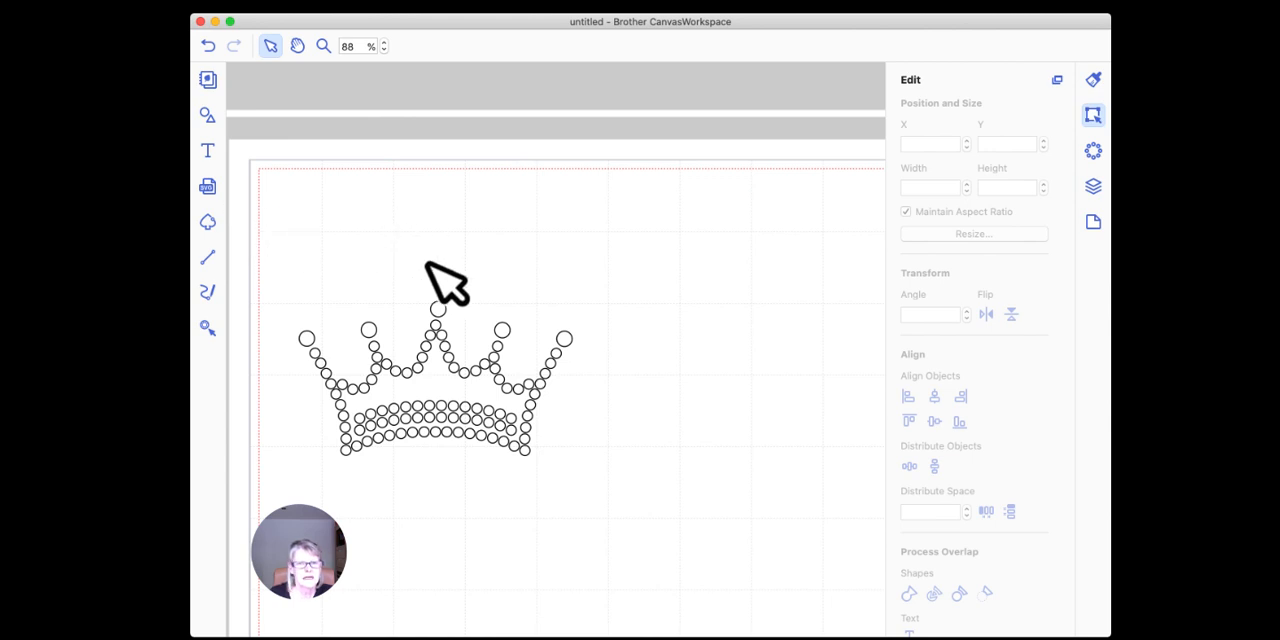
left_click(440, 307)
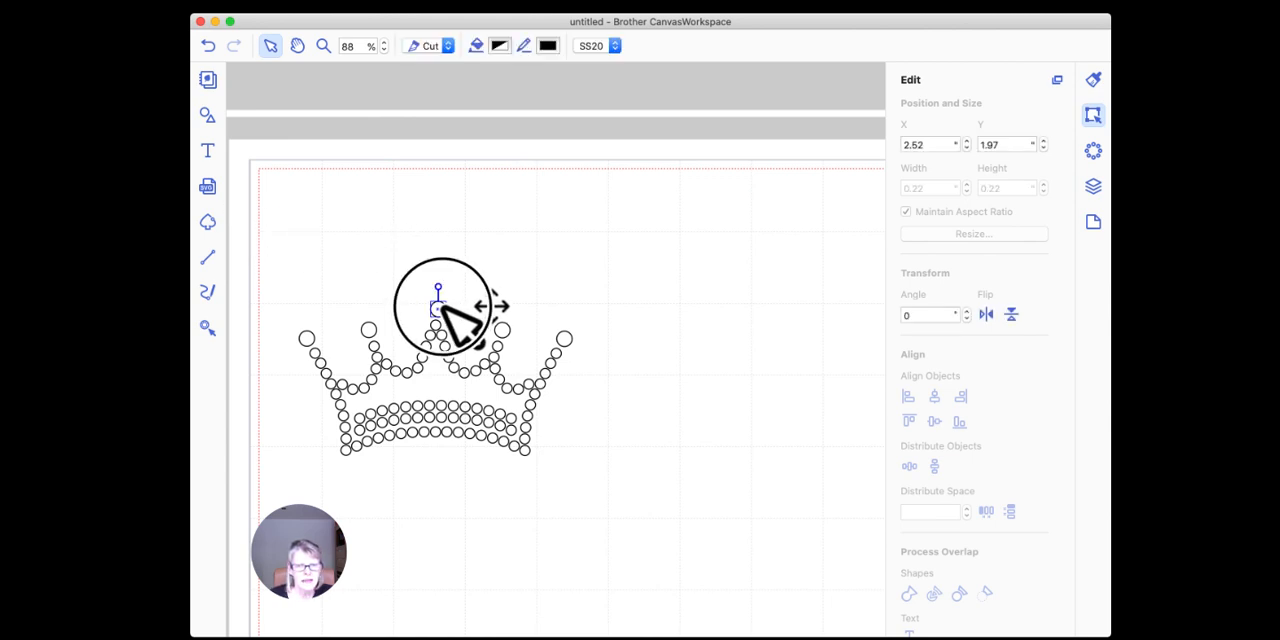
left_click_drag(440, 307, 442, 307)
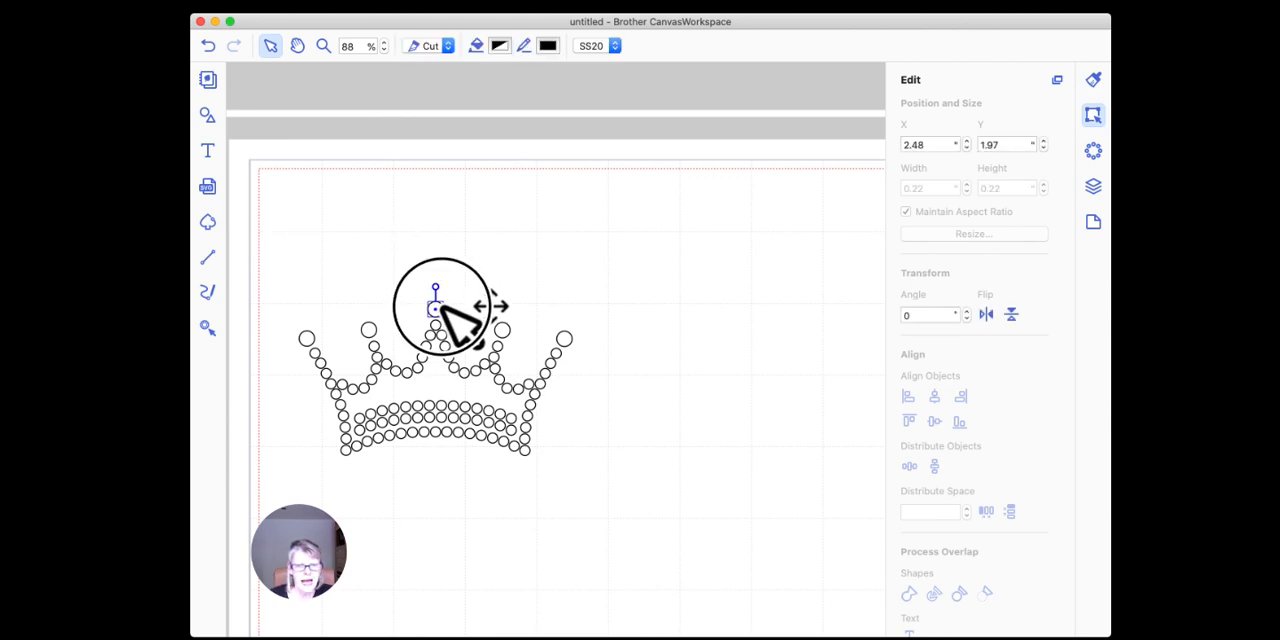
left_click(486, 286)
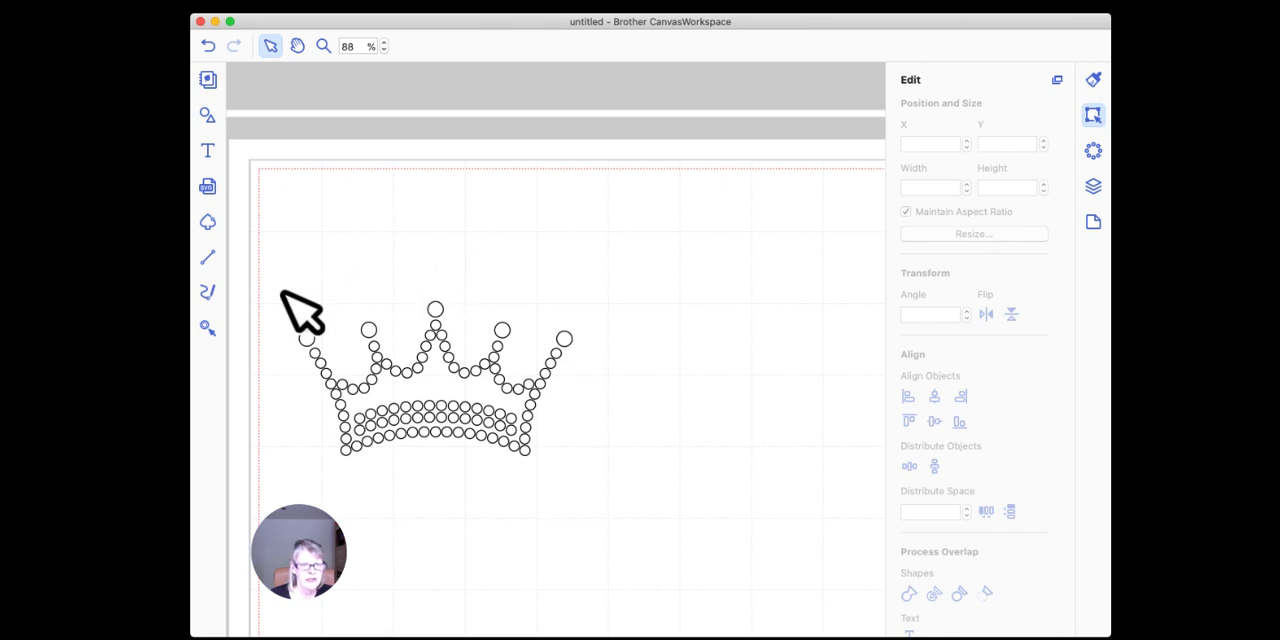
Step: Group all the crown's rhinestones and move the crown up the page to about X 0.66", Y 0.73"
left_click_drag(277, 262, 648, 534)
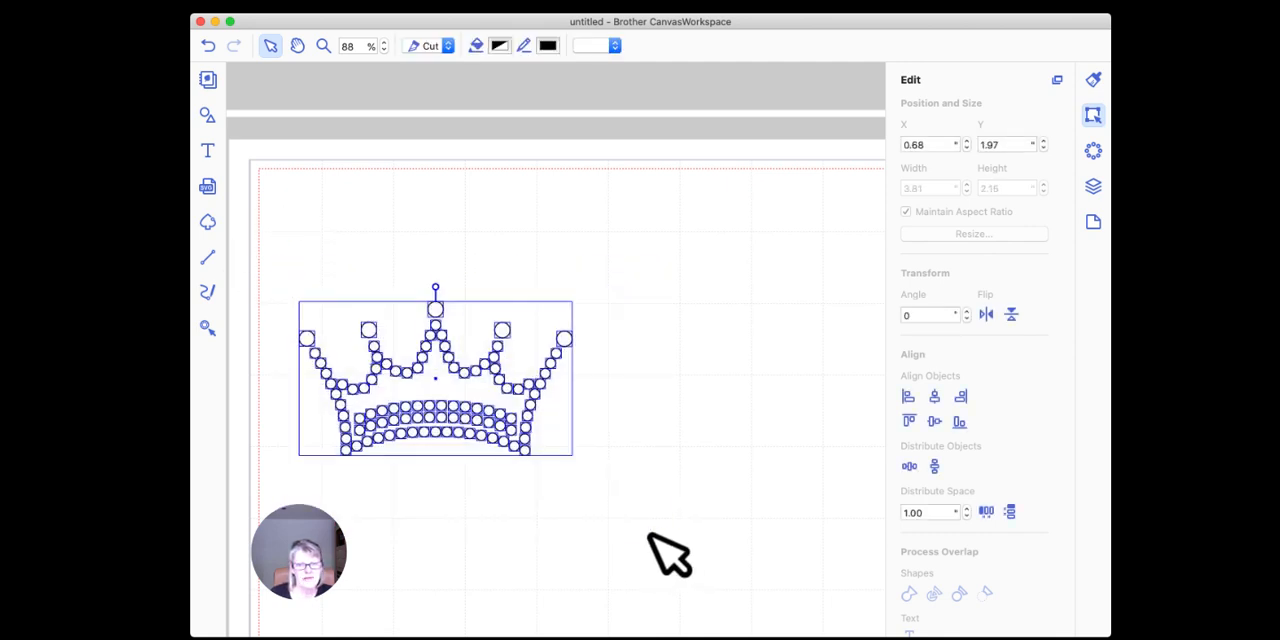
right_click(491, 362)
left_click(552, 459)
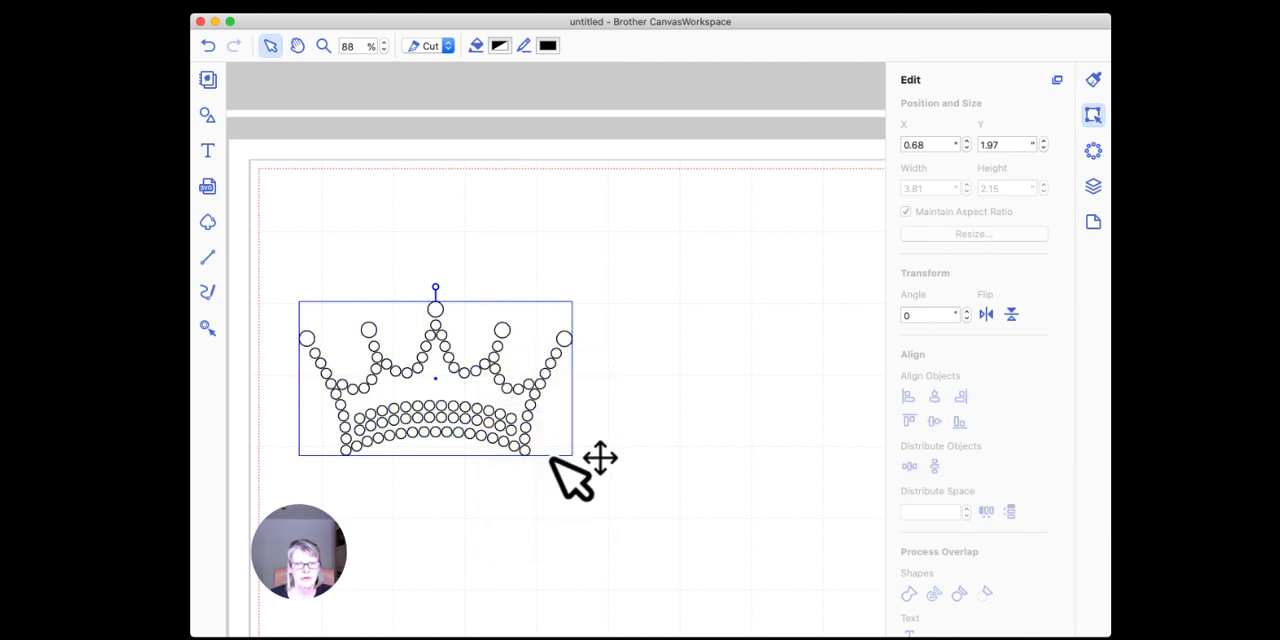
left_click_drag(461, 368, 459, 280)
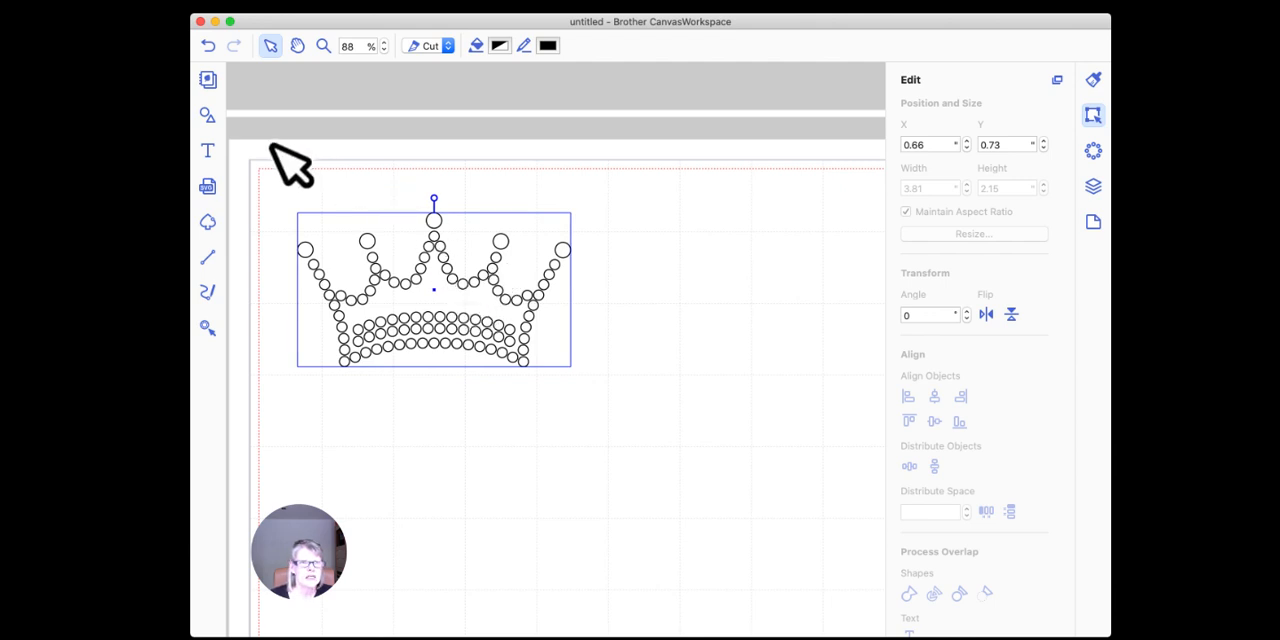
Step: Place the original cross-topped rhinestone crown from the library below the edited crown for comparison, and delete it again
left_click(207, 115)
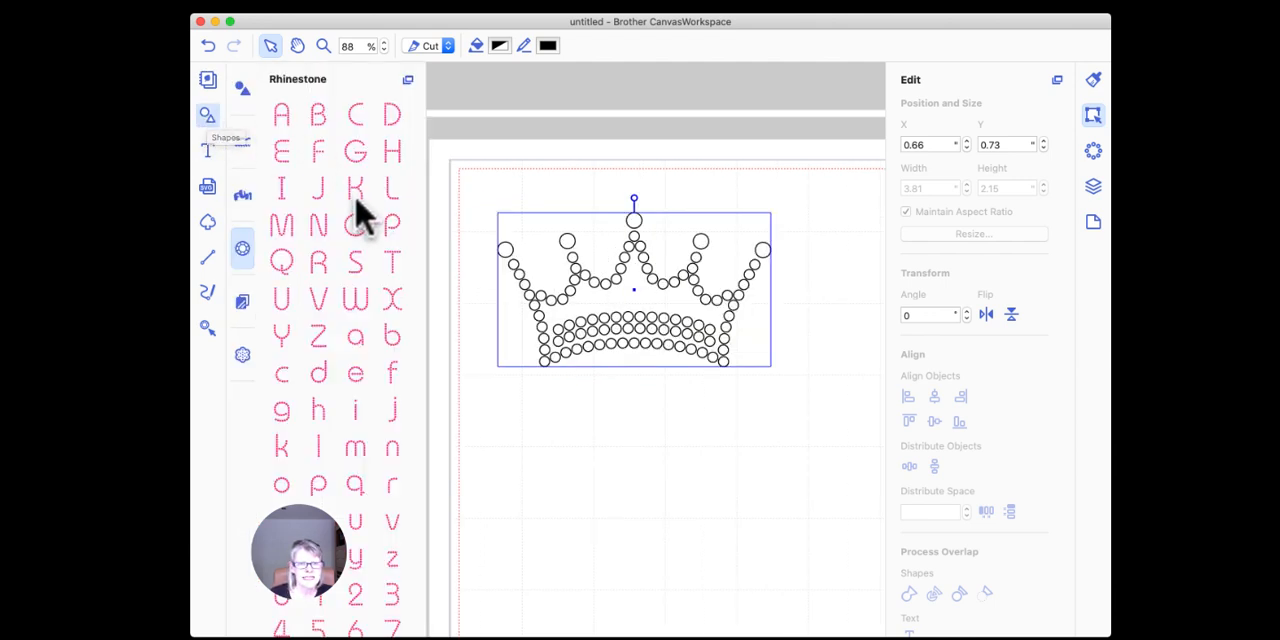
scroll(358, 210, "down", 5)
scroll(360, 212, "down", 3)
left_click_drag(380, 357, 729, 523)
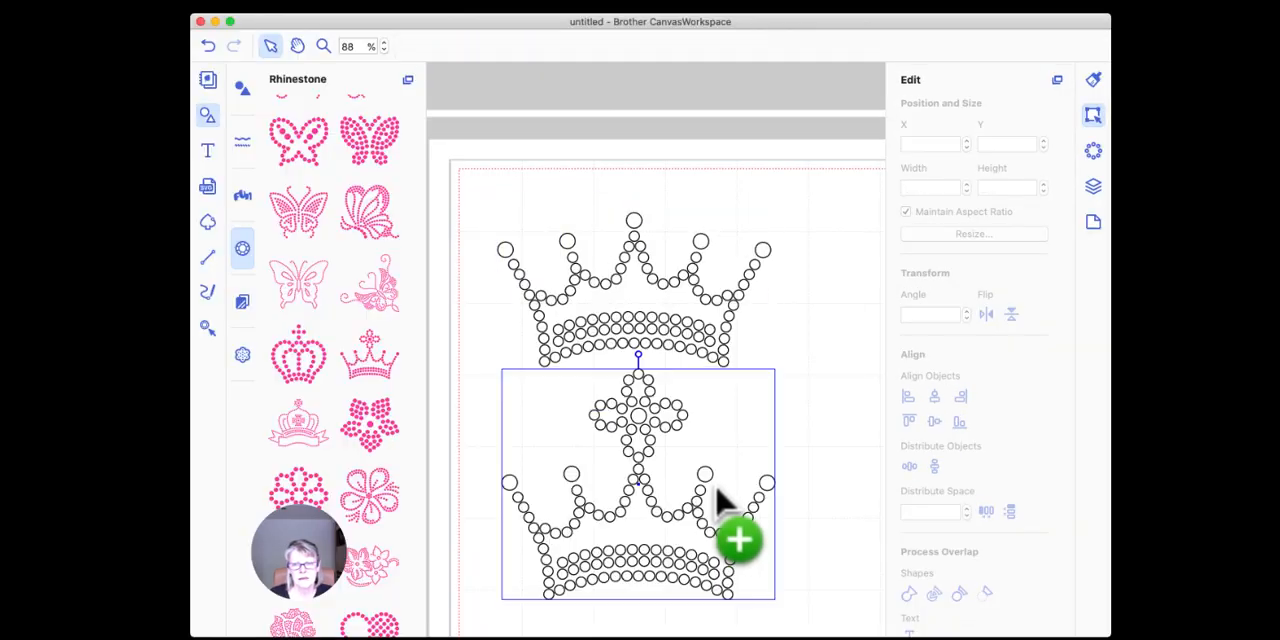
left_click_drag(643, 398, 646, 429)
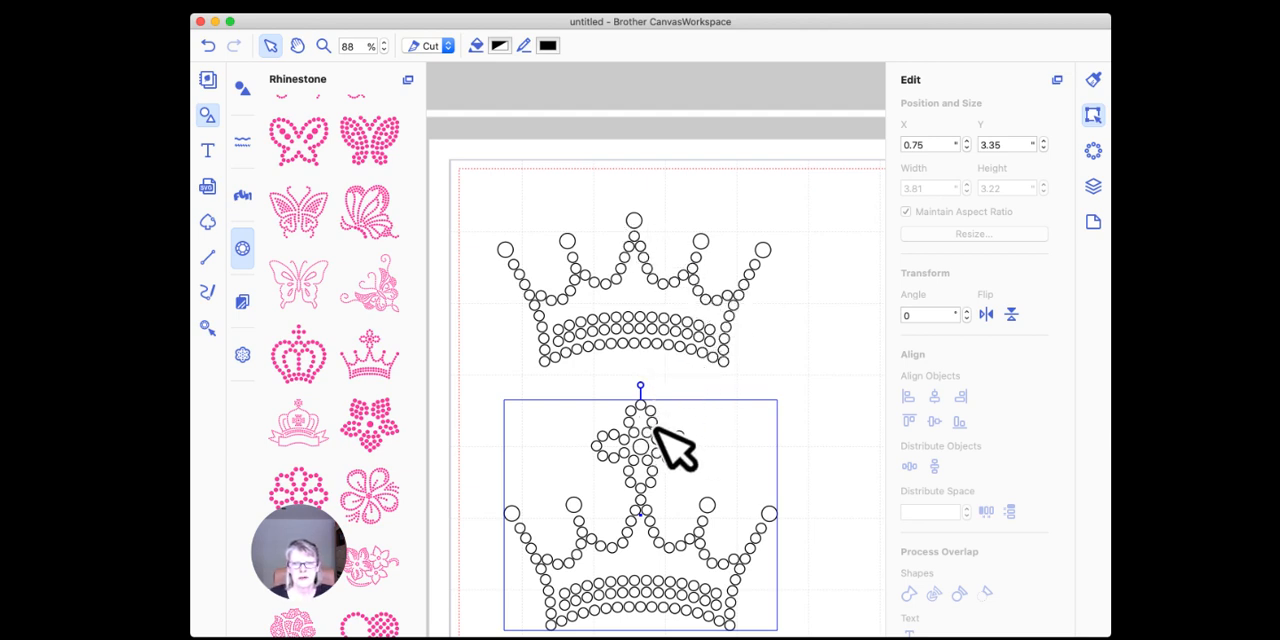
key("Delete")
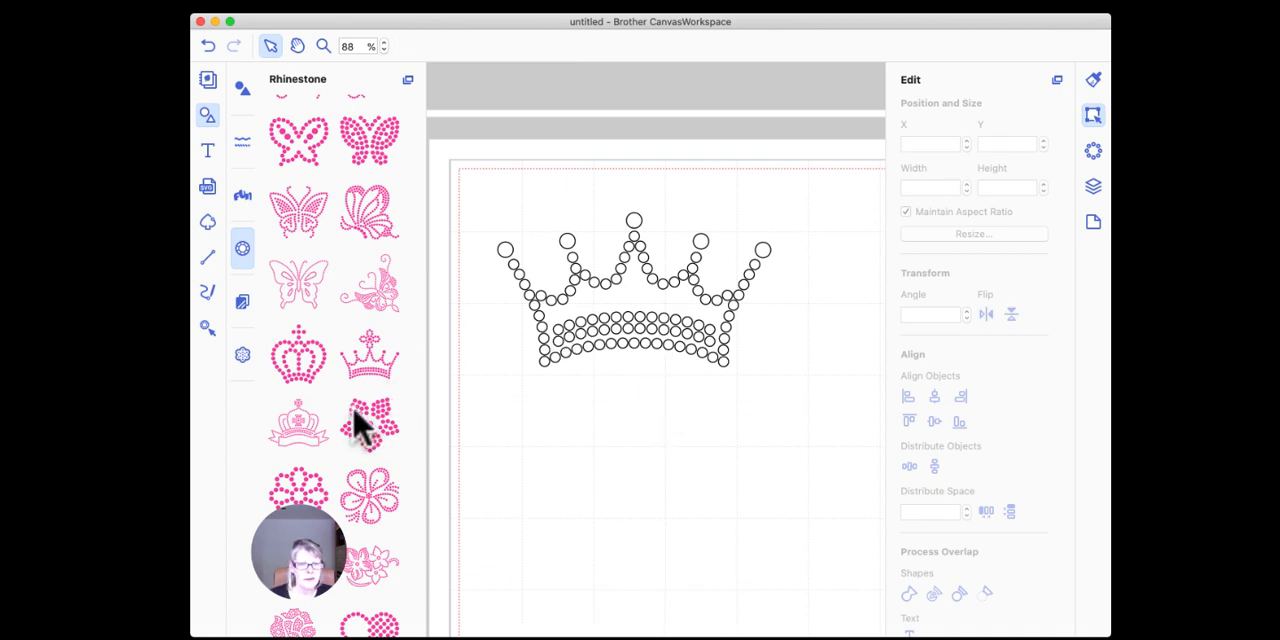
Step: Add the five-petal, star-shaped rhinestone flower from the library below the crown and select it
left_click_drag(368, 425, 680, 465)
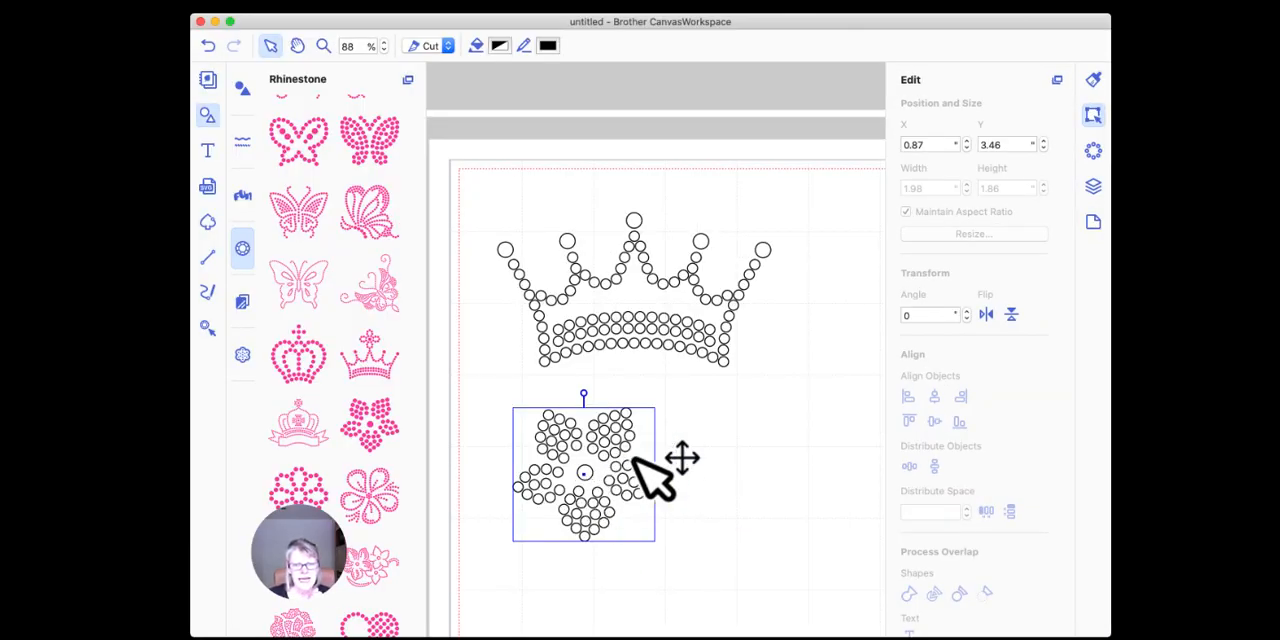
left_click(715, 440)
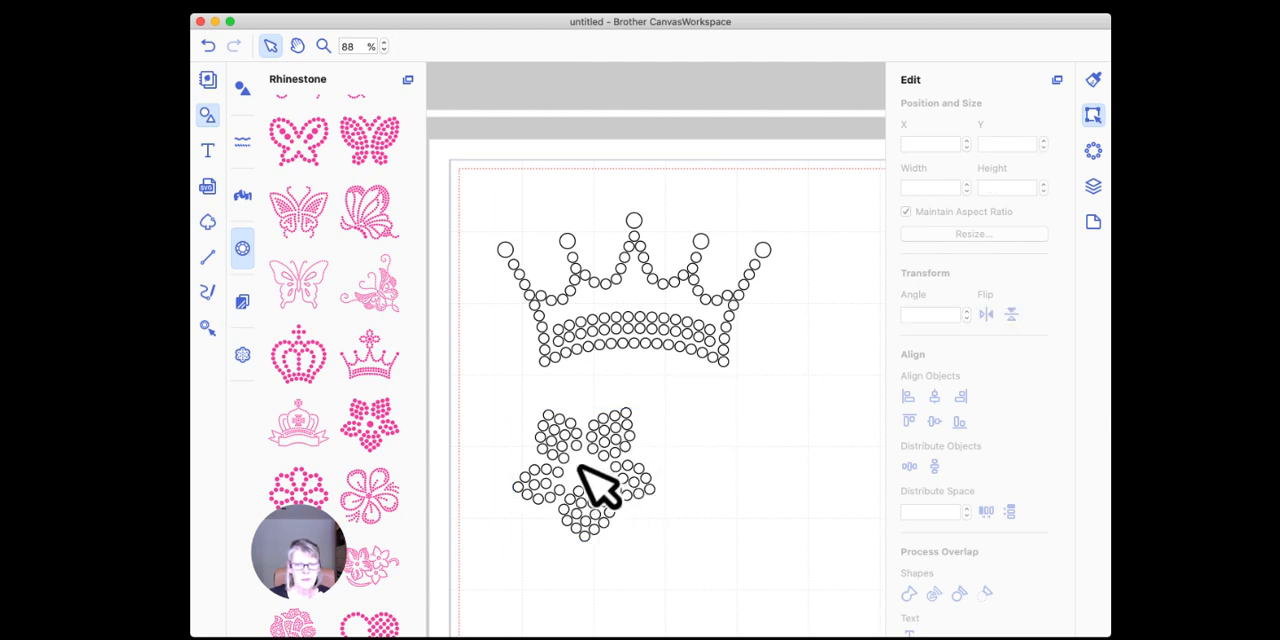
left_click(606, 422)
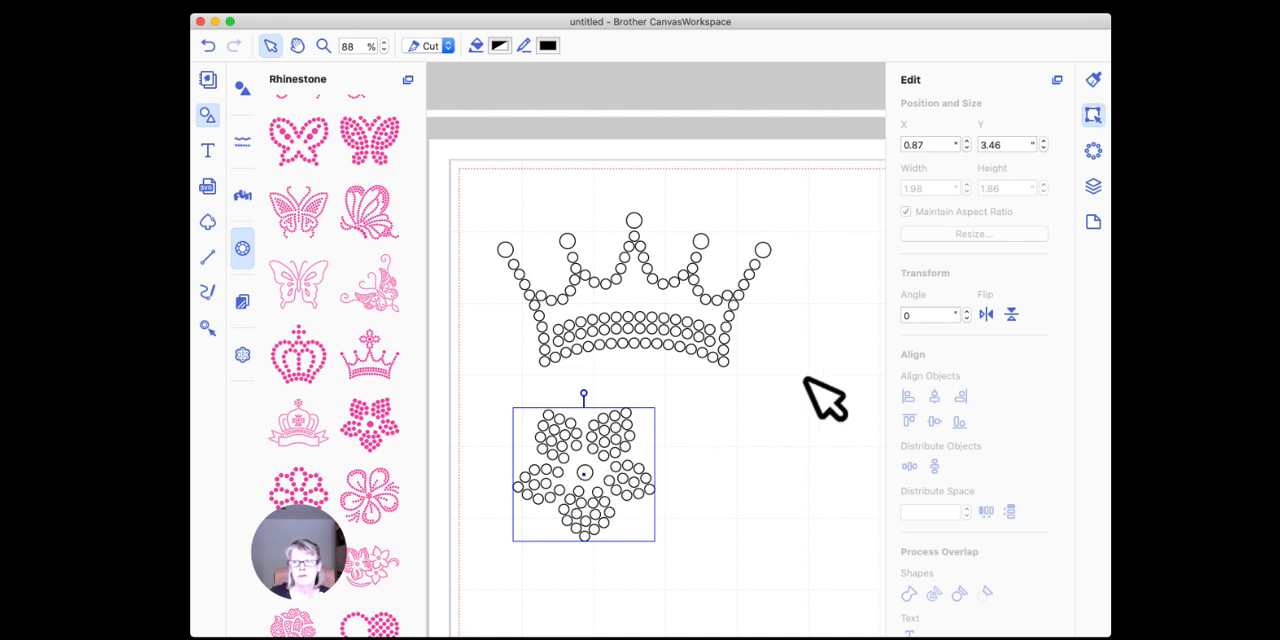
Step: Examine the flower's rhinestone properties and look through the stone sizes listed in its layer group
left_click(1093, 152)
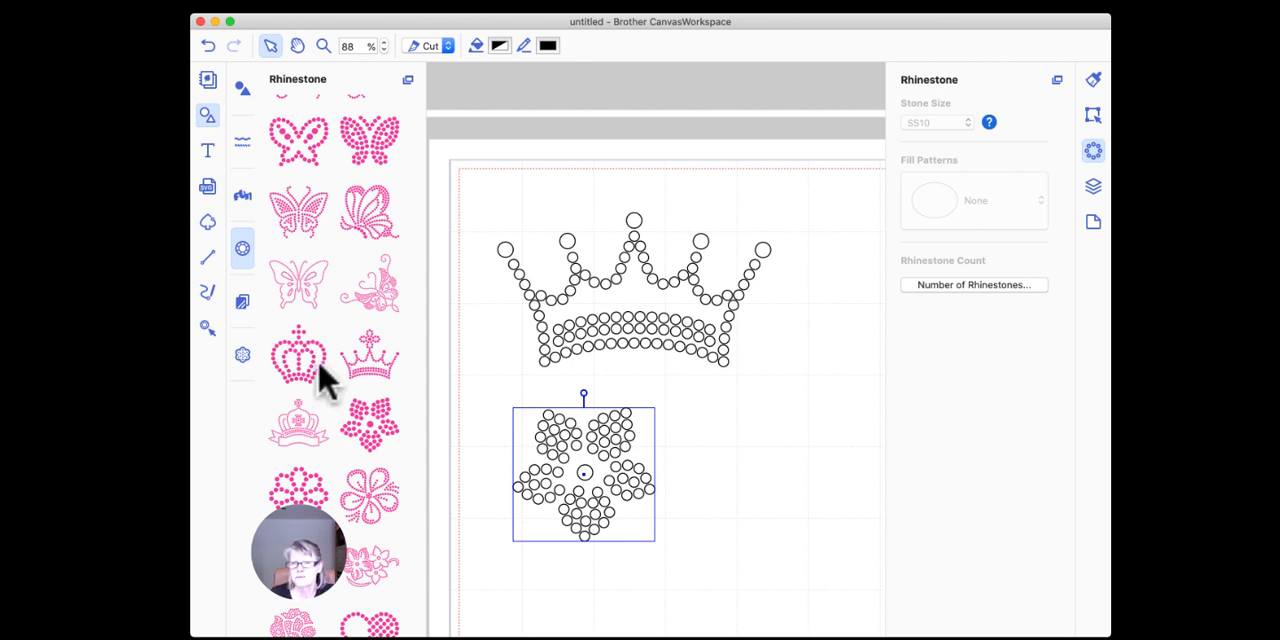
left_click(1091, 188)
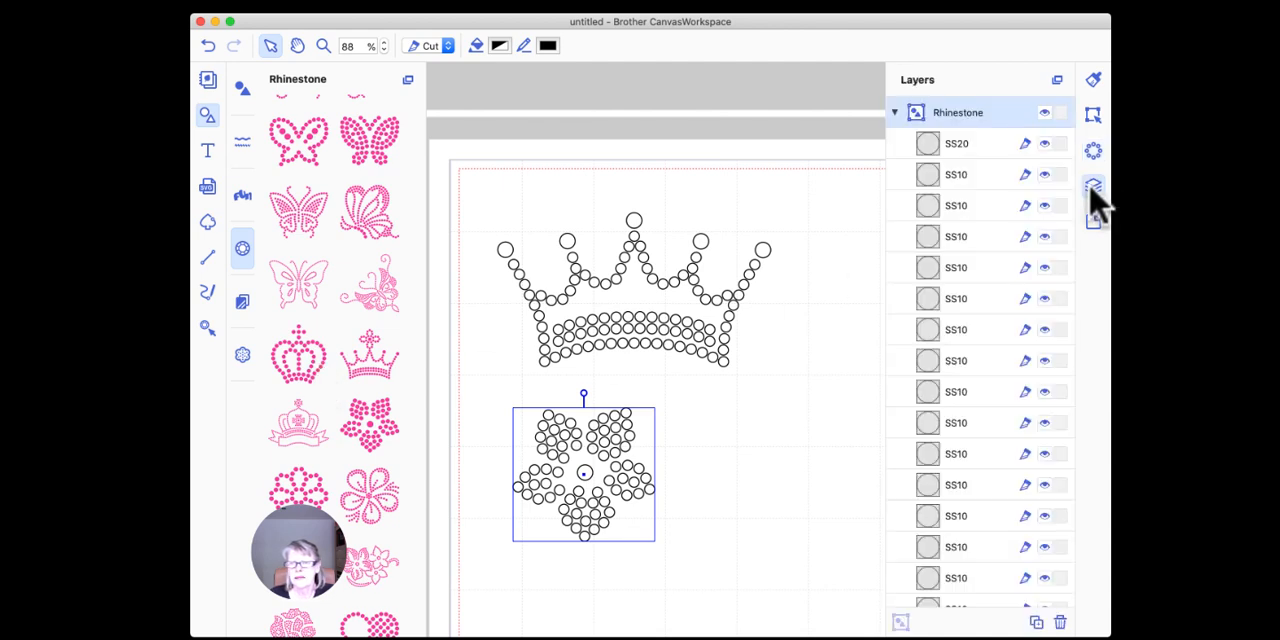
scroll(978, 192, "down", 10)
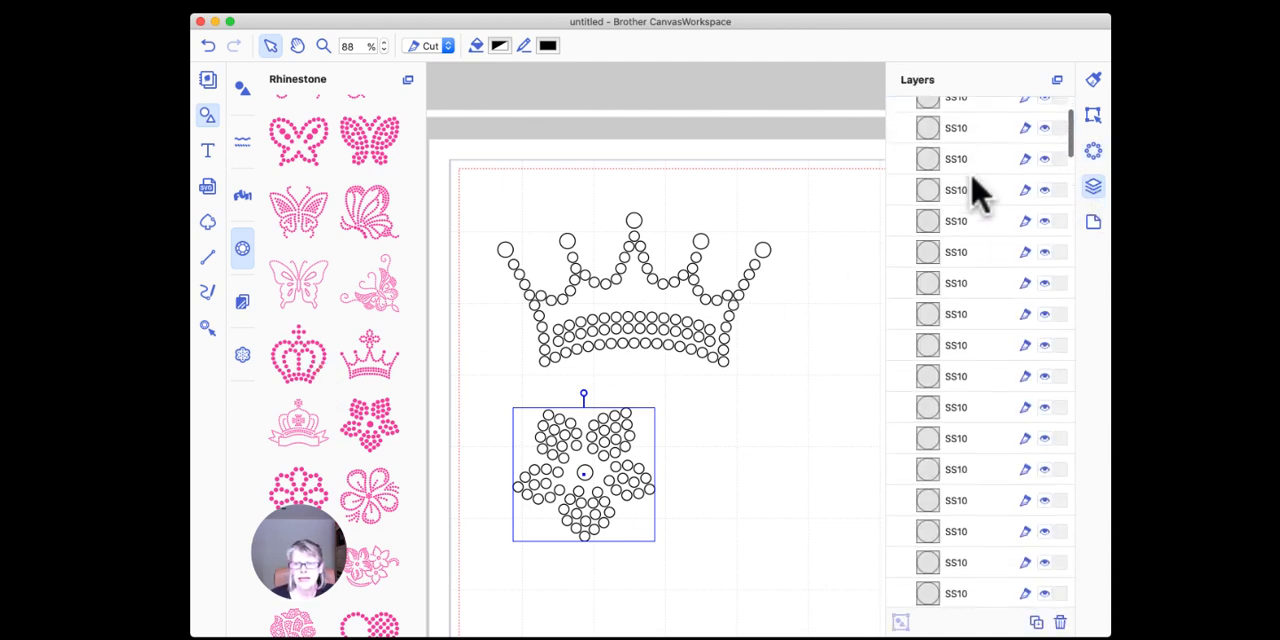
scroll(978, 192, "down", 15)
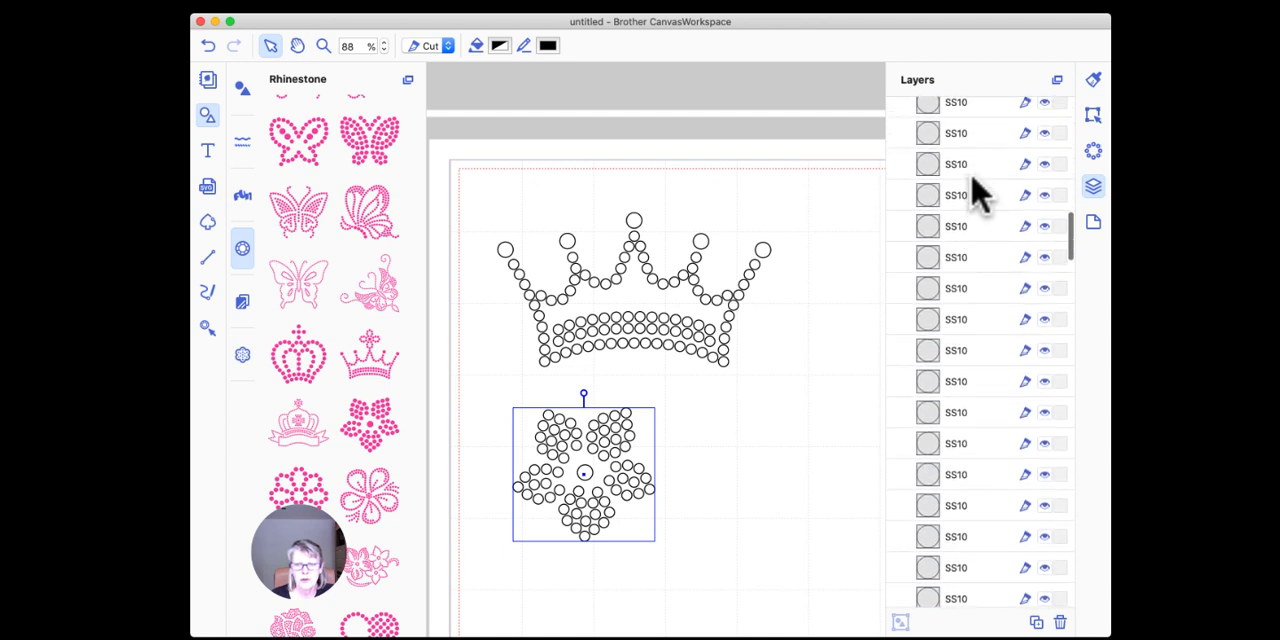
scroll(975, 195, "up", 10)
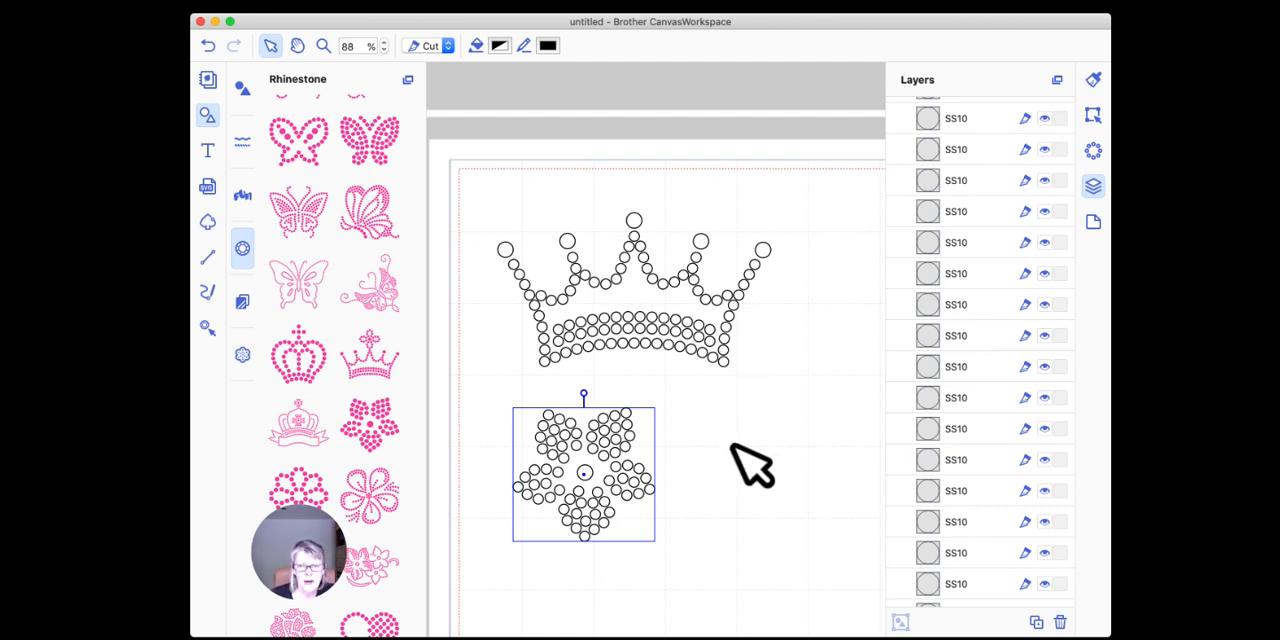
Step: Ungroup the flower and check the stone sizes of its centre stone and of one upper petal-tip stone
right_click(594, 438)
left_click(652, 546)
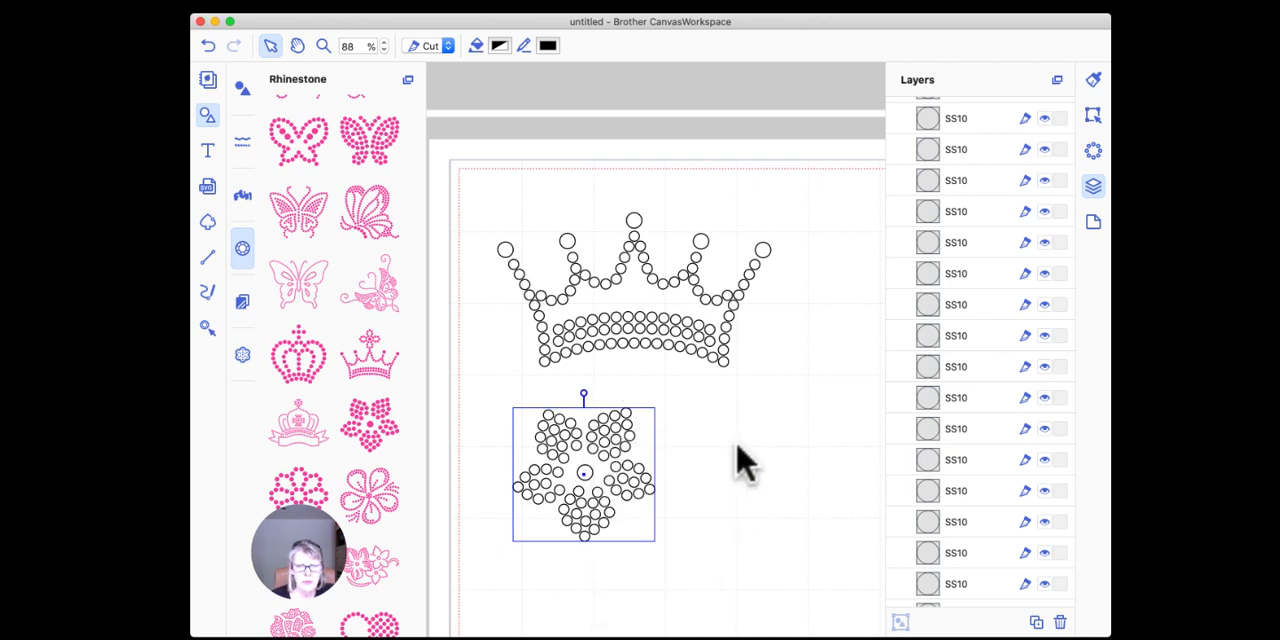
left_click(741, 442)
left_click(585, 469)
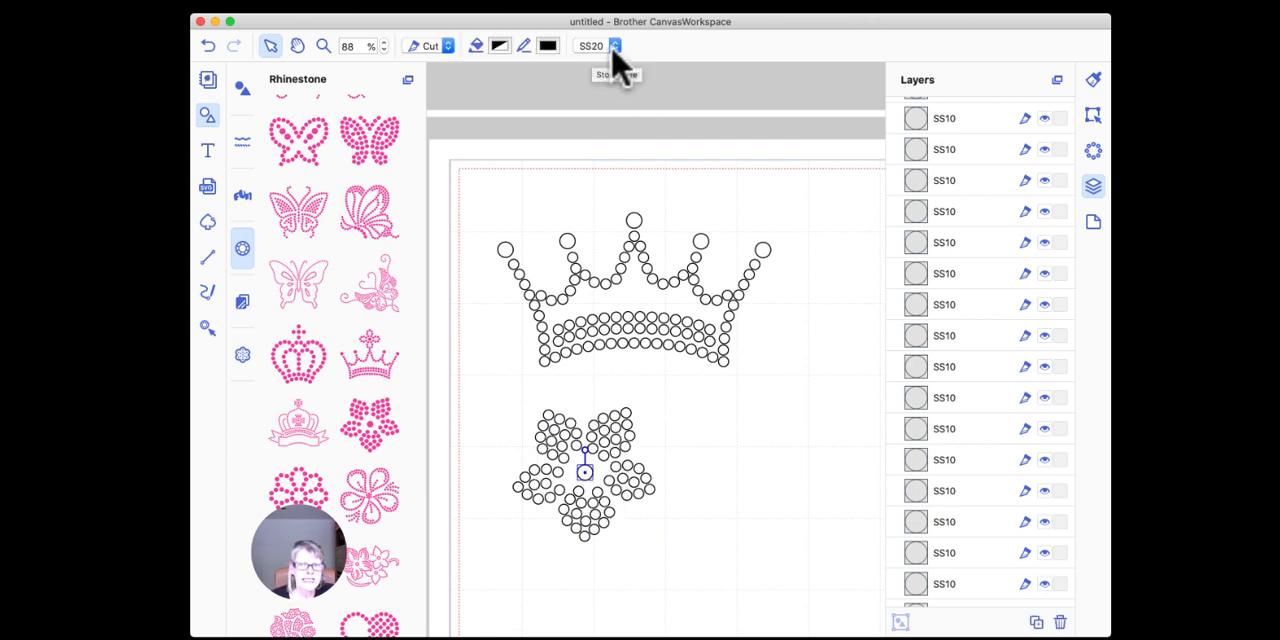
left_click(627, 413)
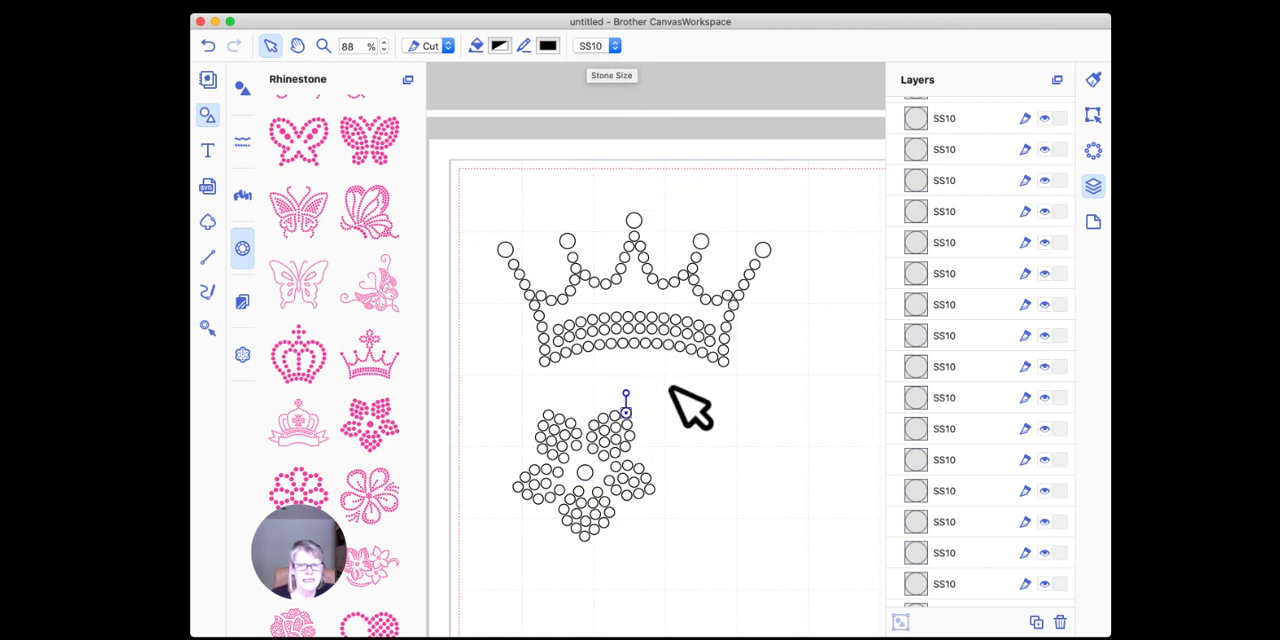
left_click(689, 429)
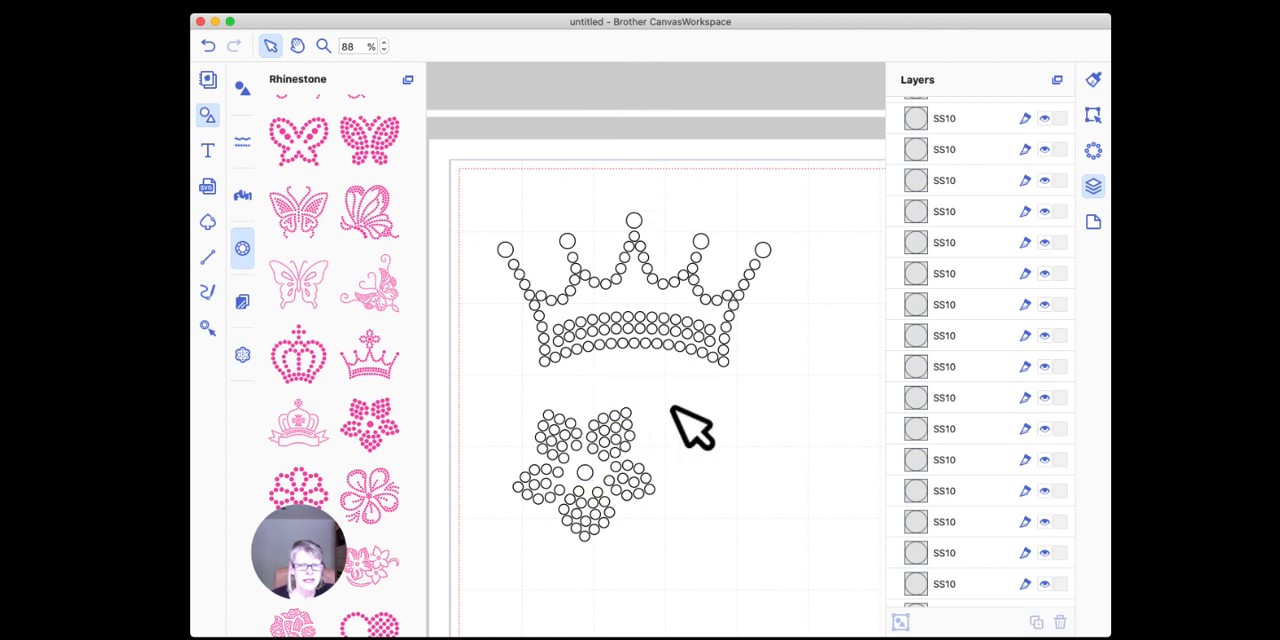
Step: Delete the flower's large centre stone and place a single rhinestone of size SS10 there instead
left_click(584, 471)
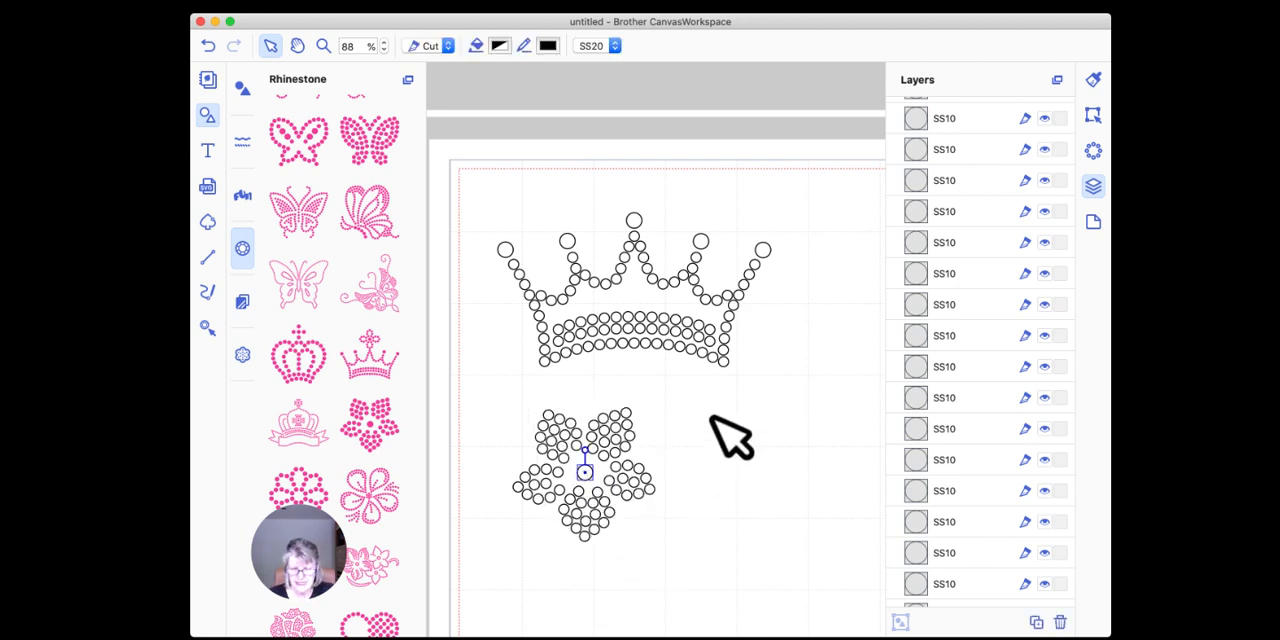
left_click(732, 437)
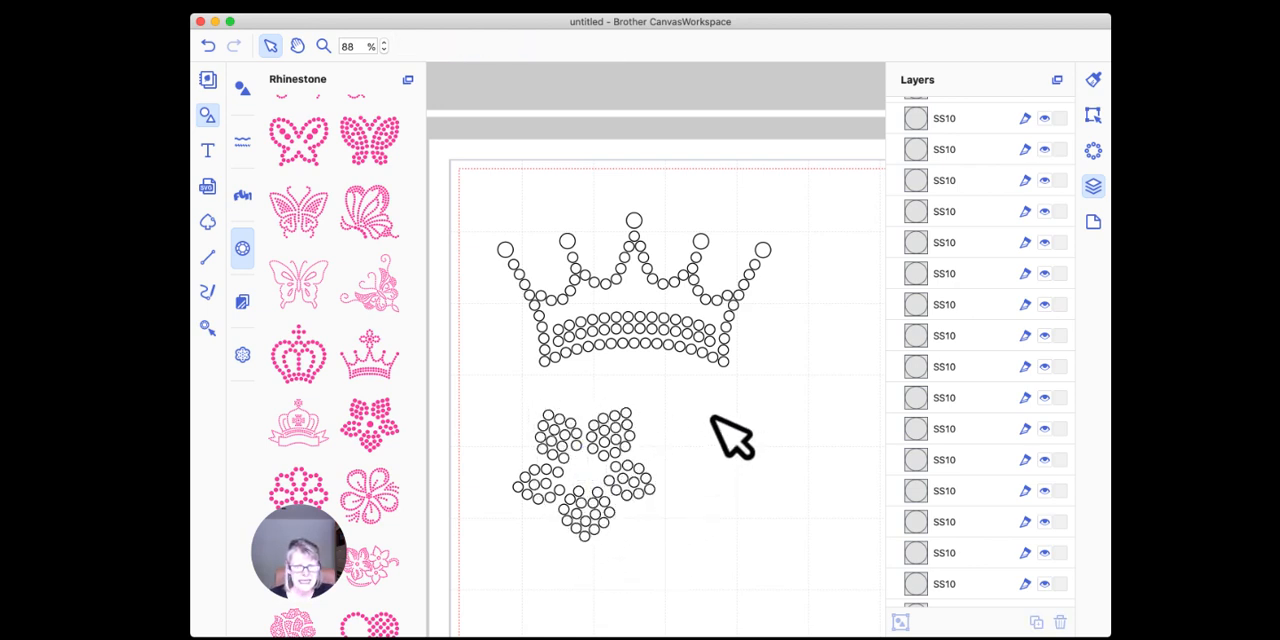
left_click(206, 330)
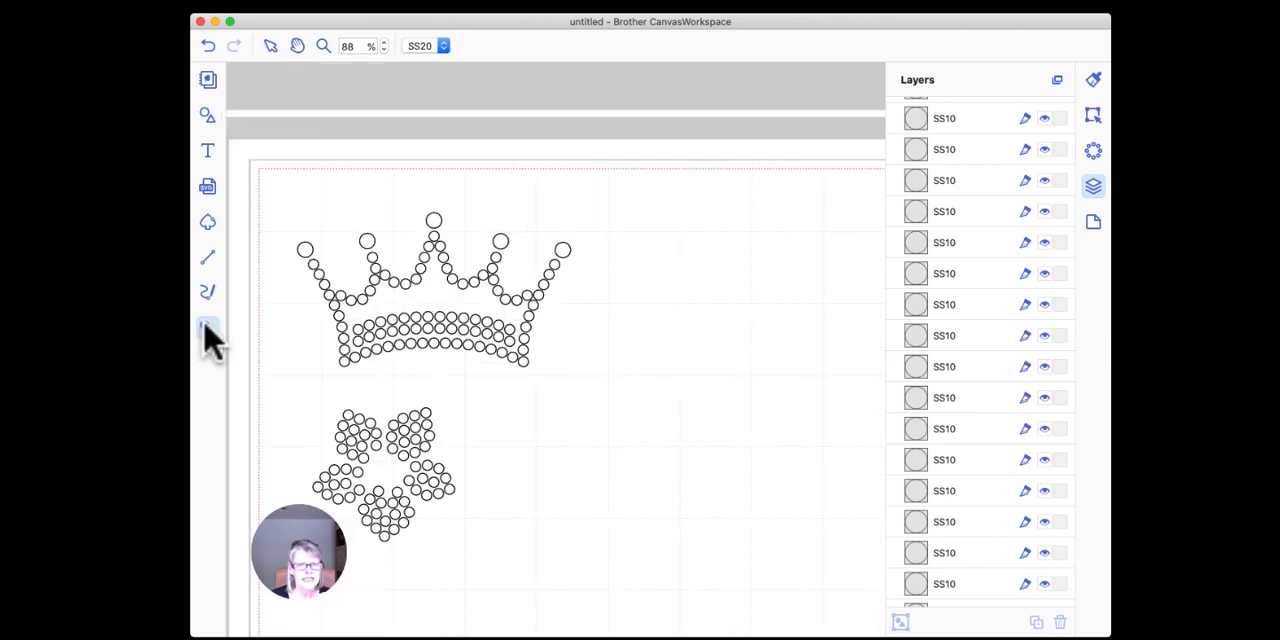
left_click(382, 470)
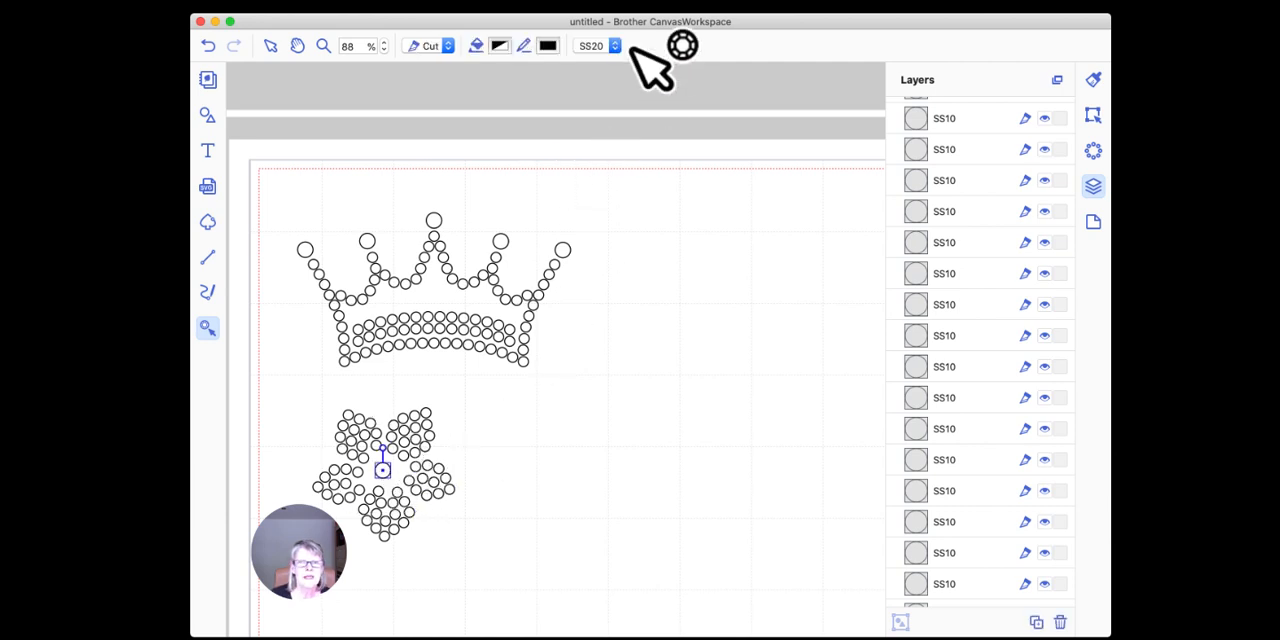
left_click(612, 45)
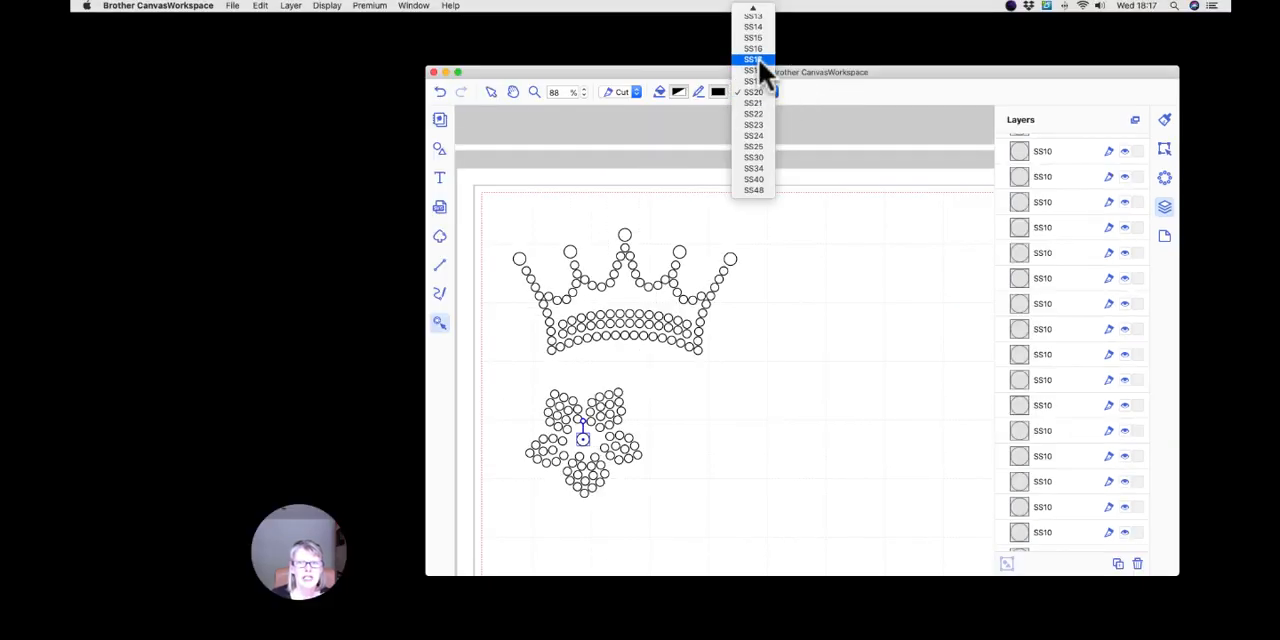
scroll(758, 58, "up", 3)
left_click(758, 53)
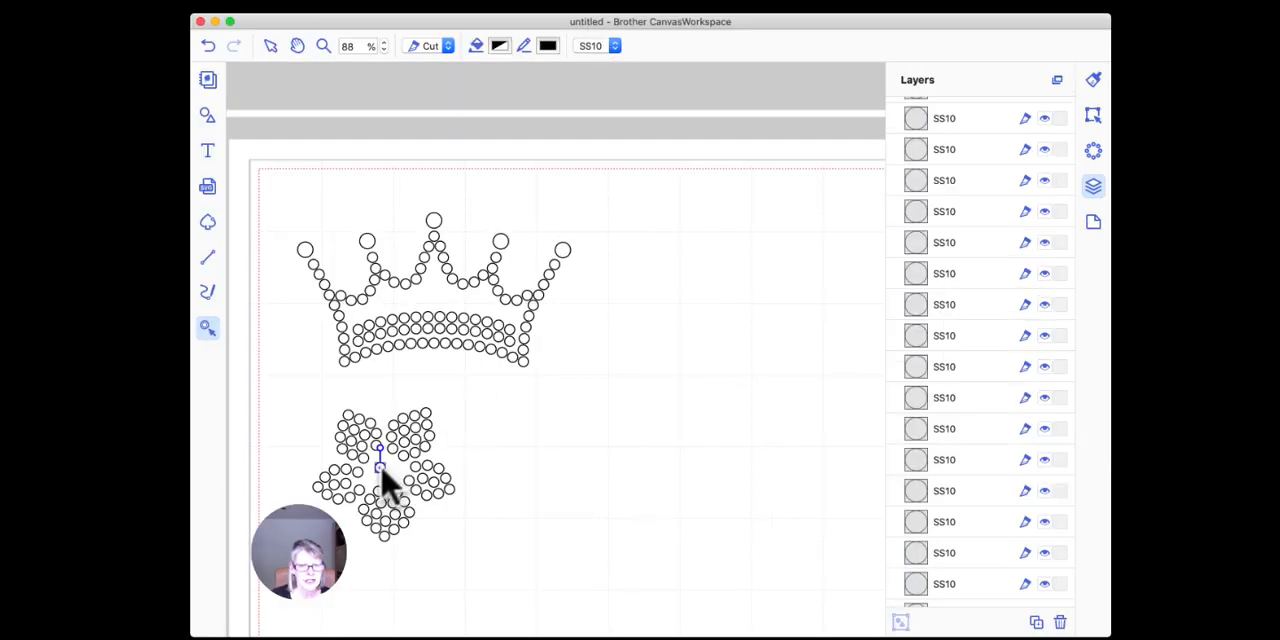
Step: Undo the accidental extra stone in the flower's centre and move the SS10 stone to the middle of the petals
left_click(380, 468)
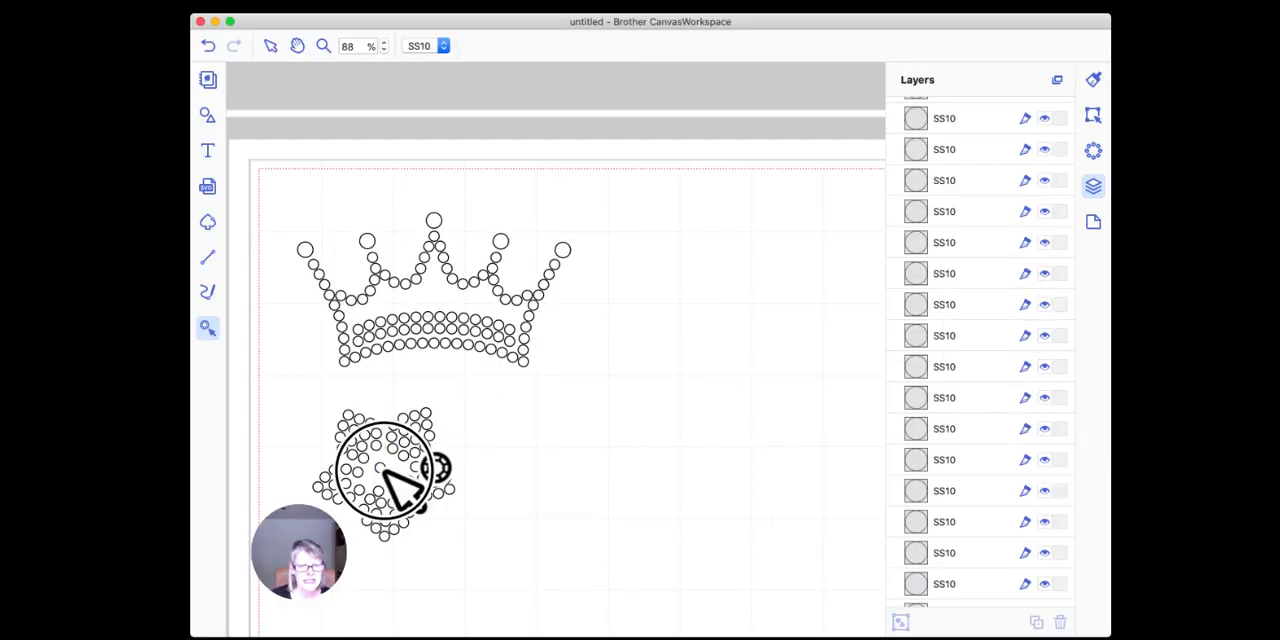
left_click(271, 47)
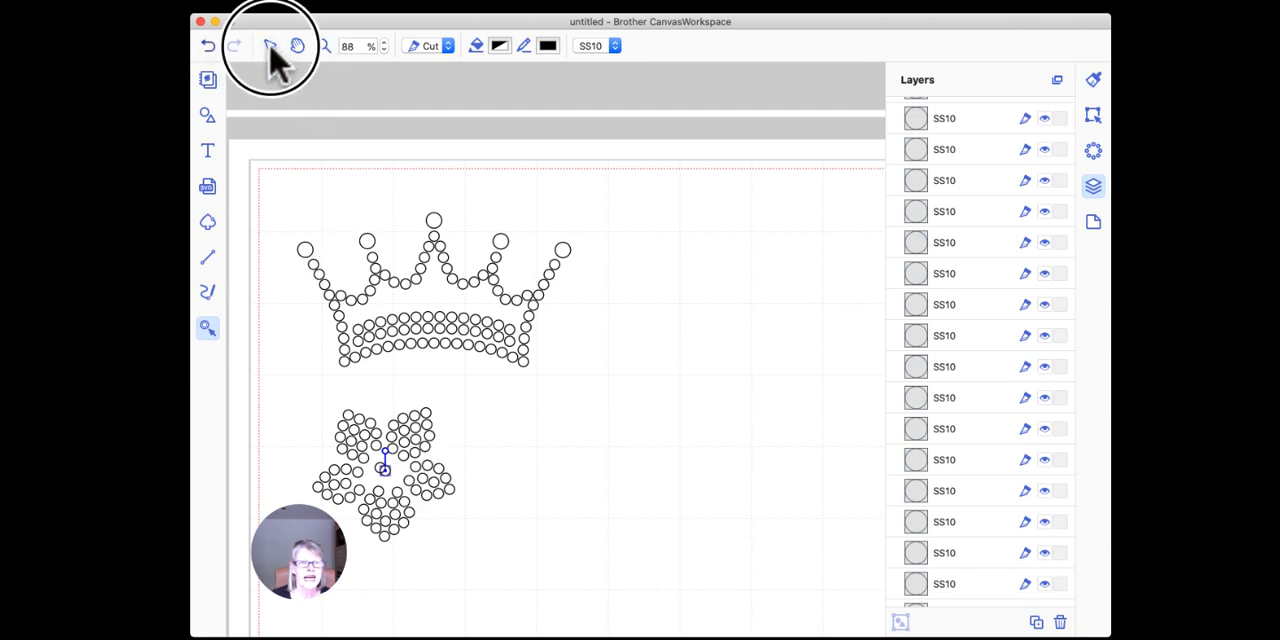
left_click(387, 468)
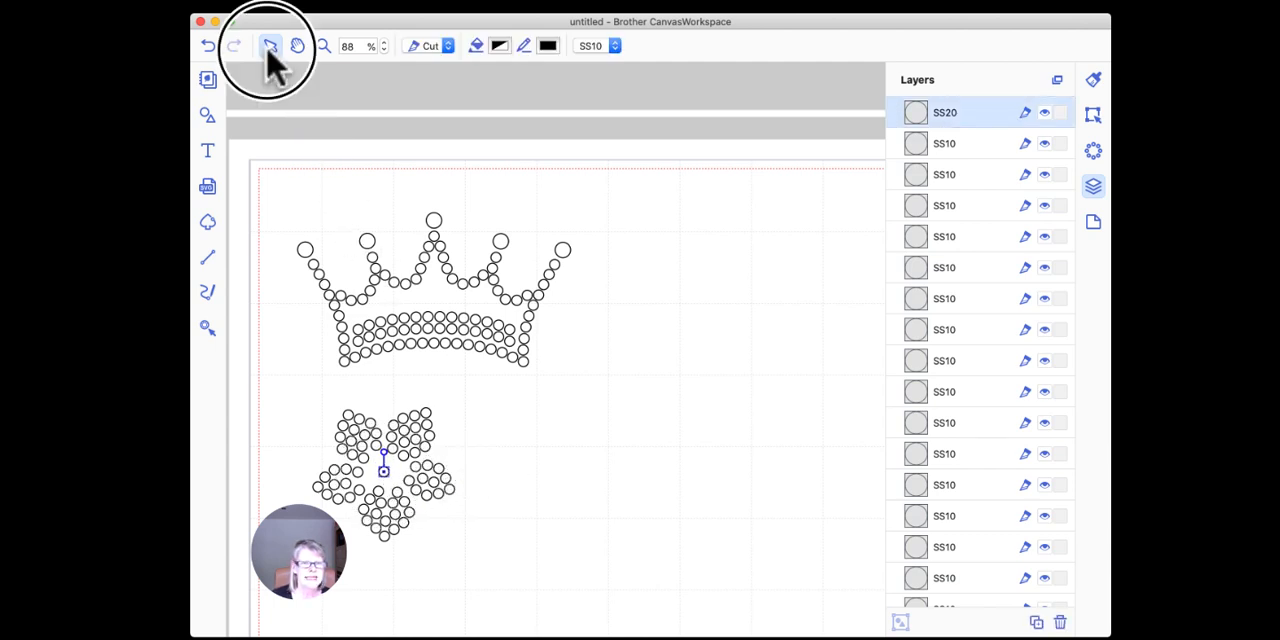
left_click(458, 444)
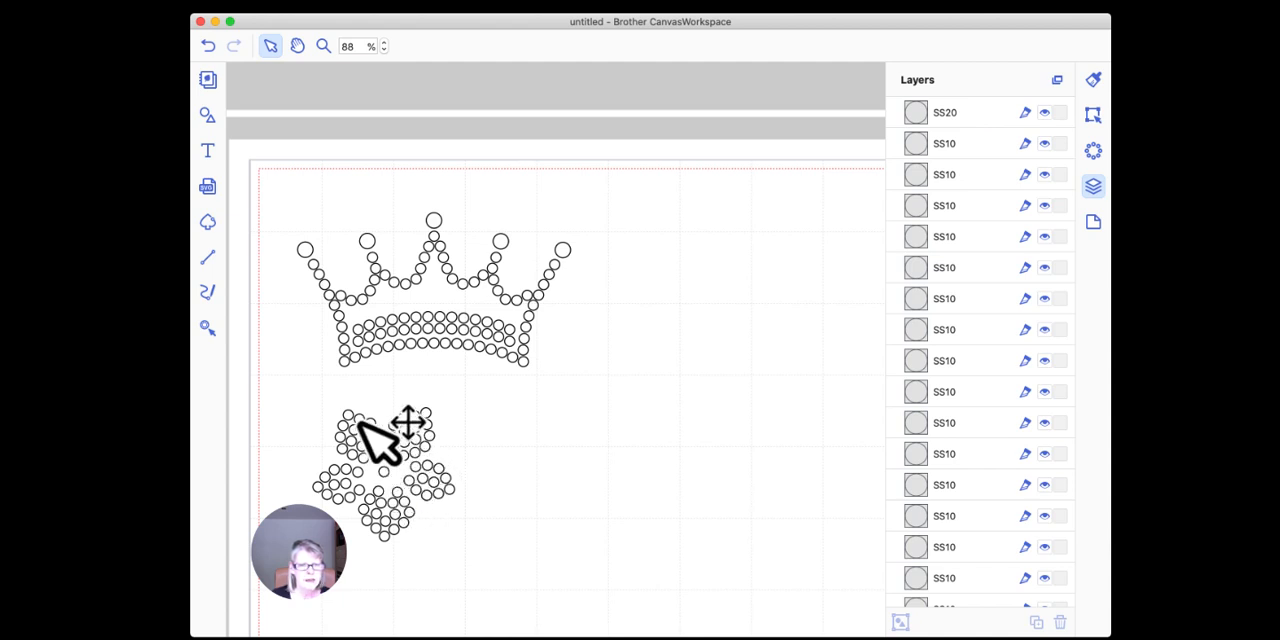
Step: Select all the flower's rhinestones, including the new centre stone, and group them into one object
left_click_drag(301, 388, 491, 594)
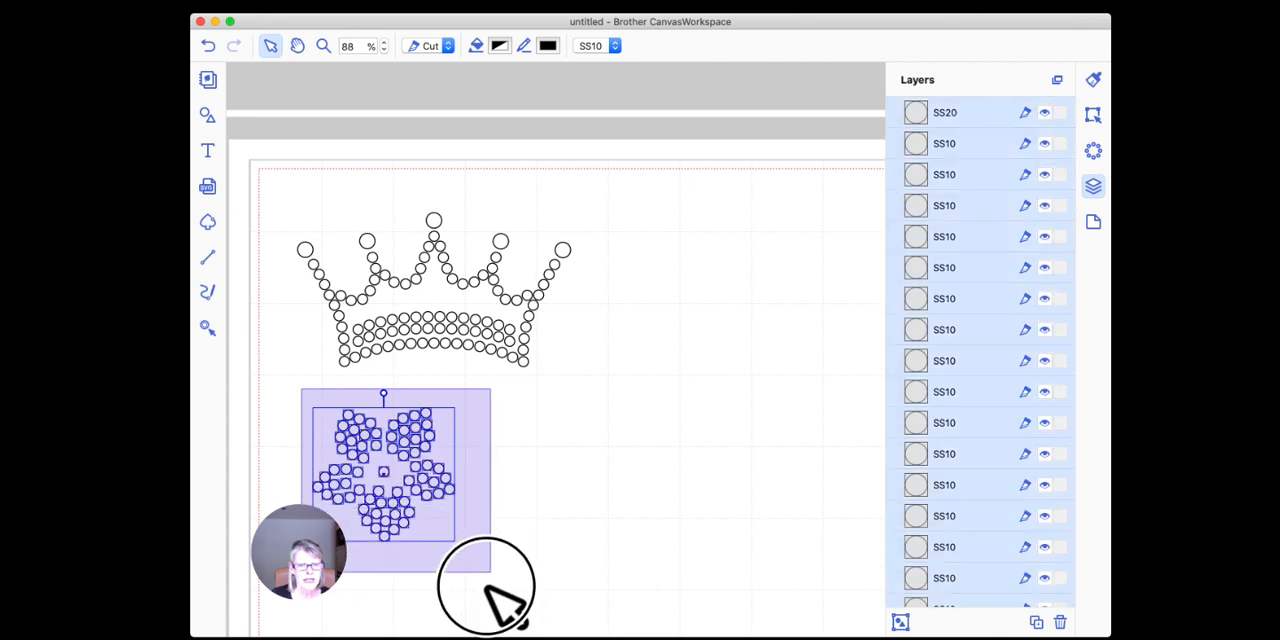
right_click(414, 436)
left_click(474, 535)
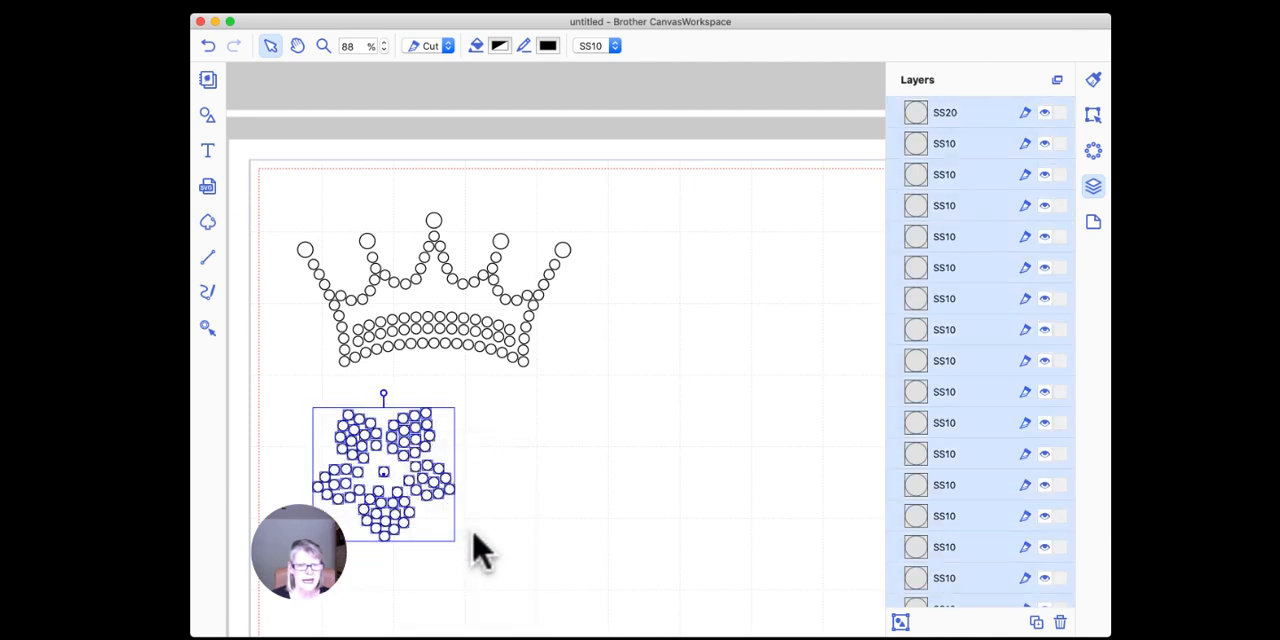
left_click(490, 470)
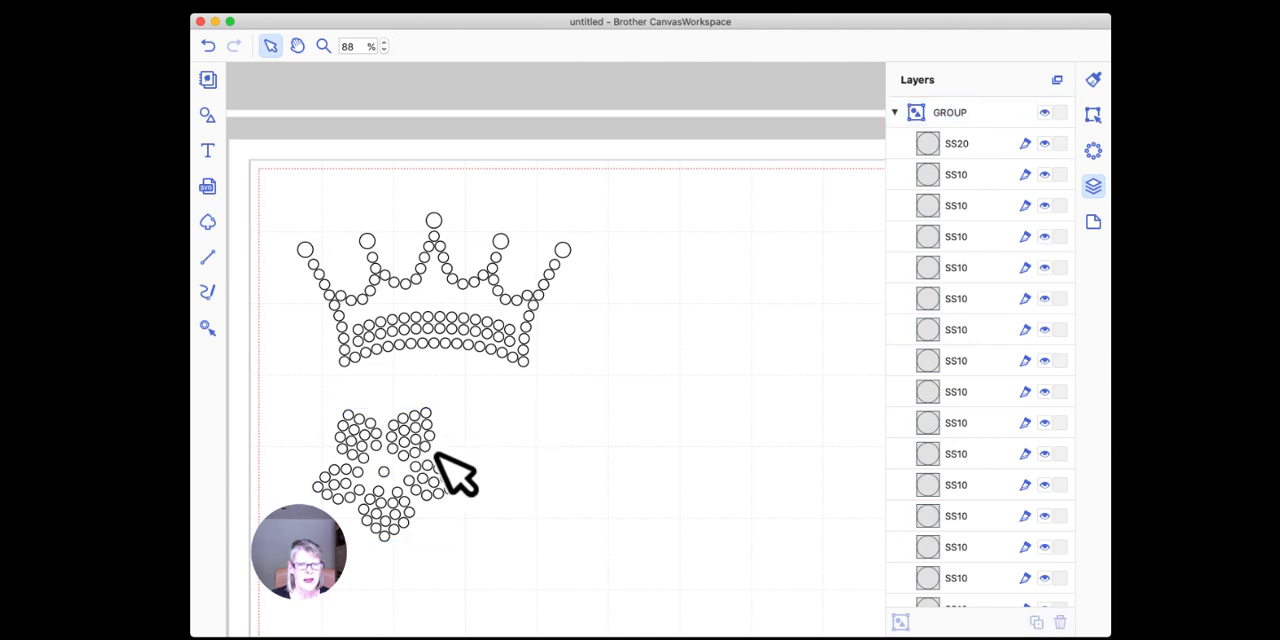
Step: Move the grouped flower as one object to a spot below the crown and collapse both groups in the layer list
left_click_drag(400, 443, 383, 426)
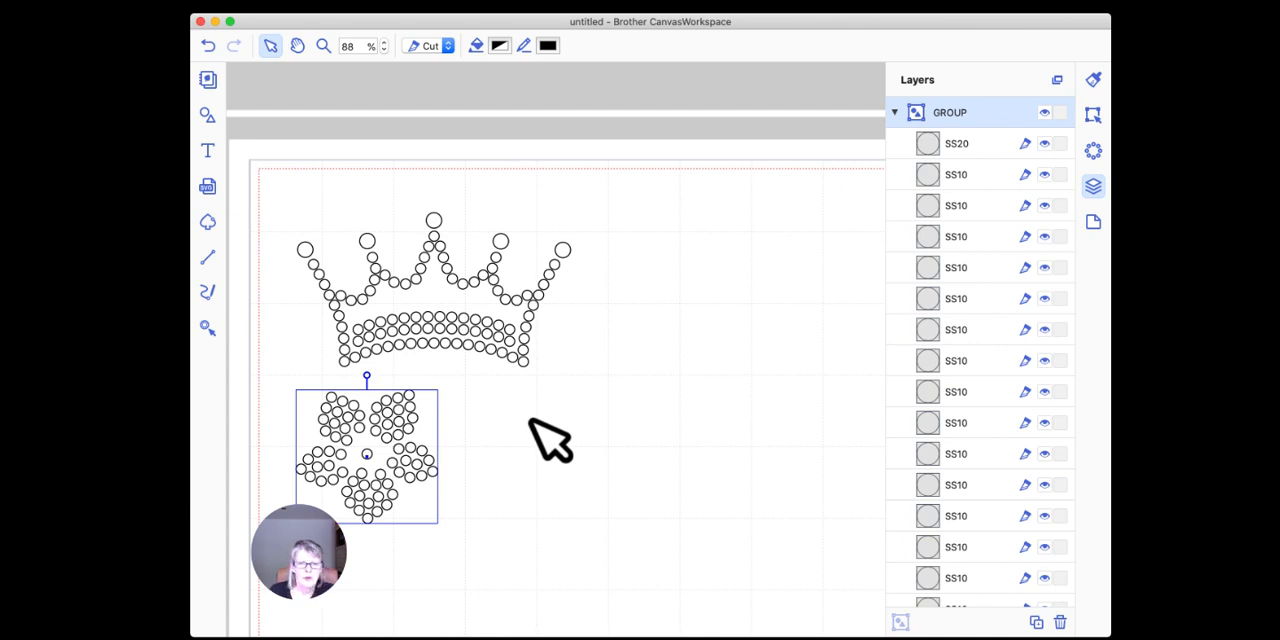
left_click(510, 472)
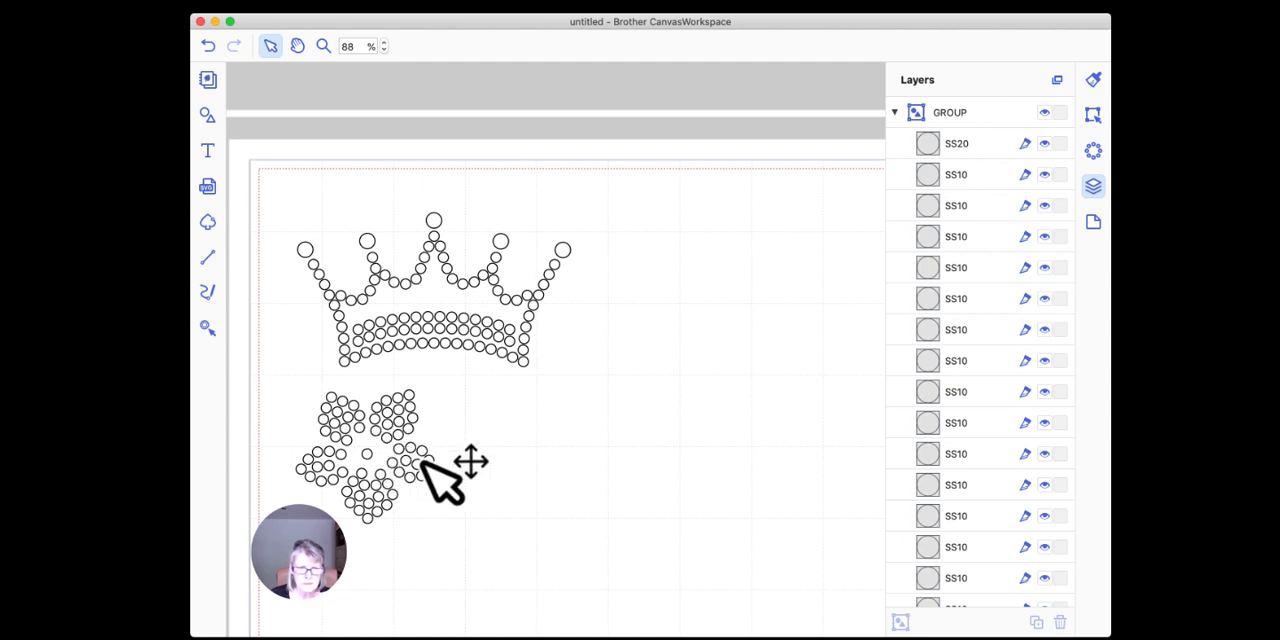
left_click(376, 428)
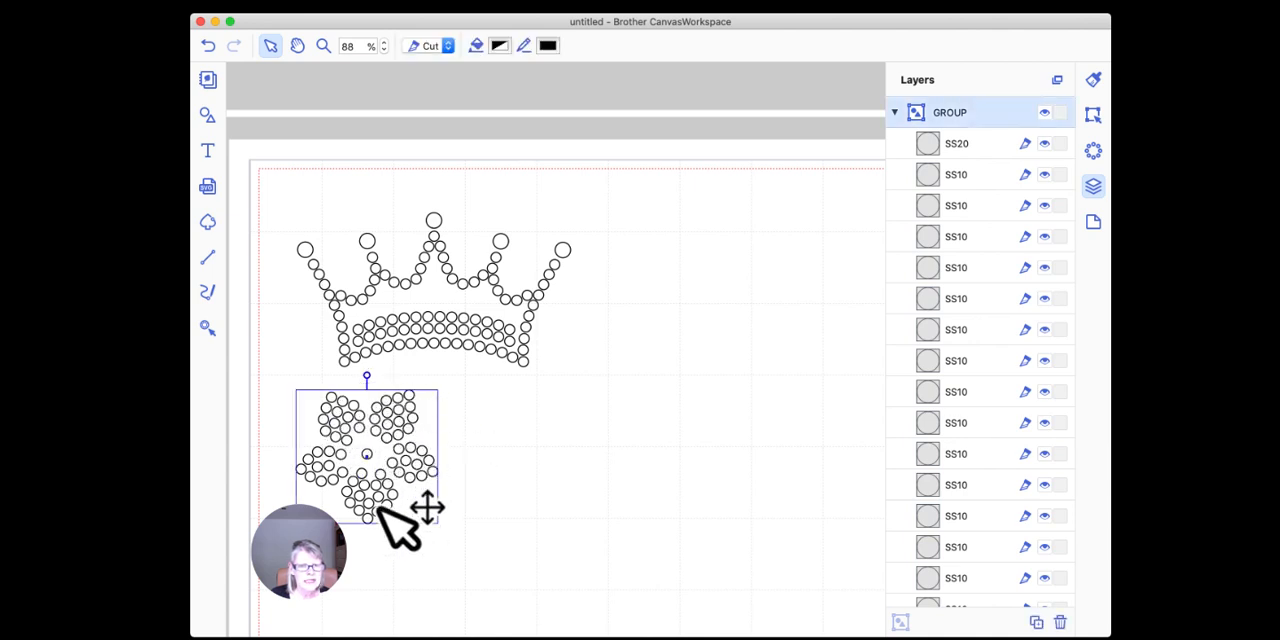
left_click_drag(373, 447, 380, 457)
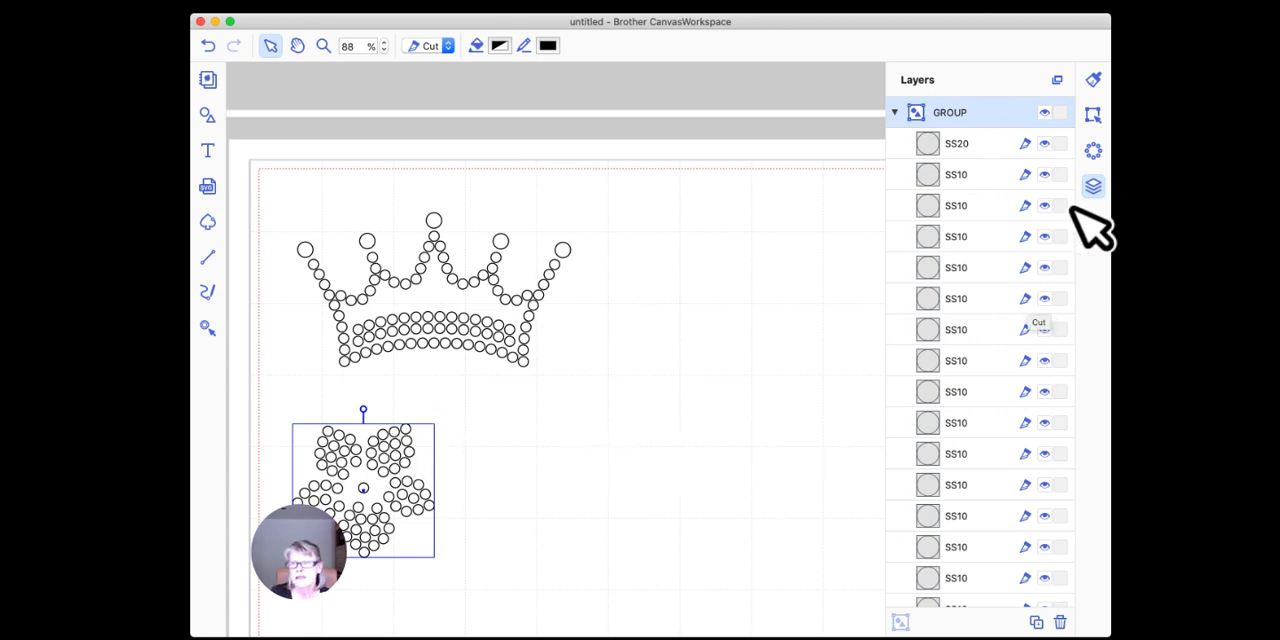
left_click(895, 113)
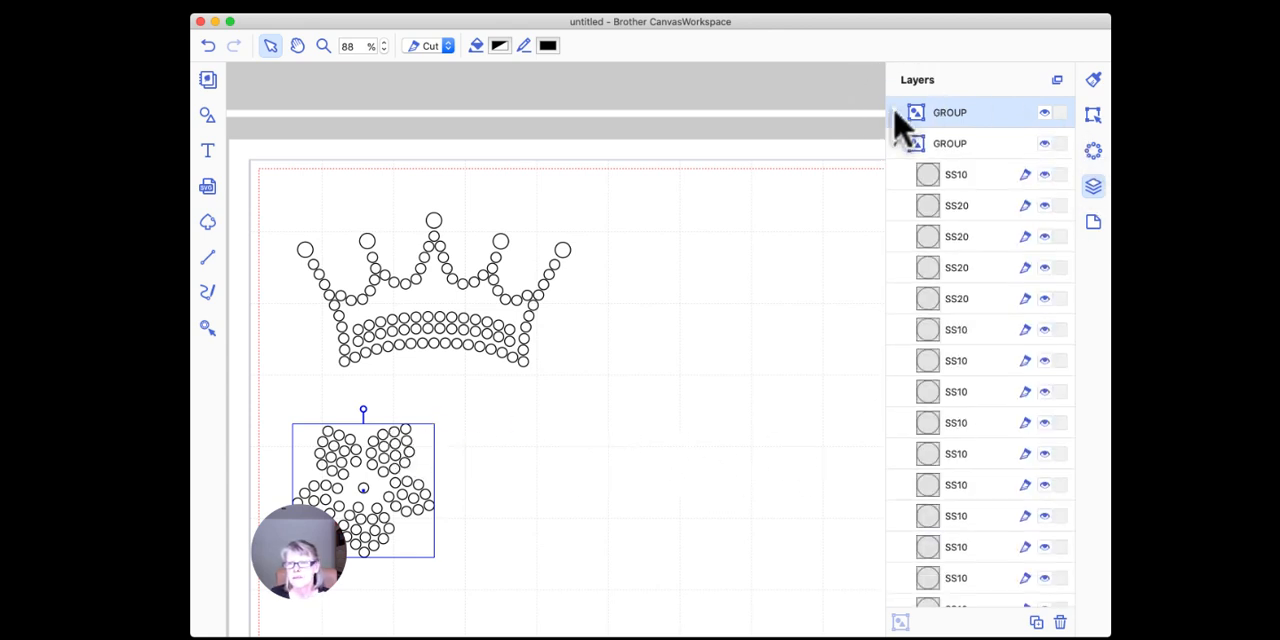
left_click(895, 143)
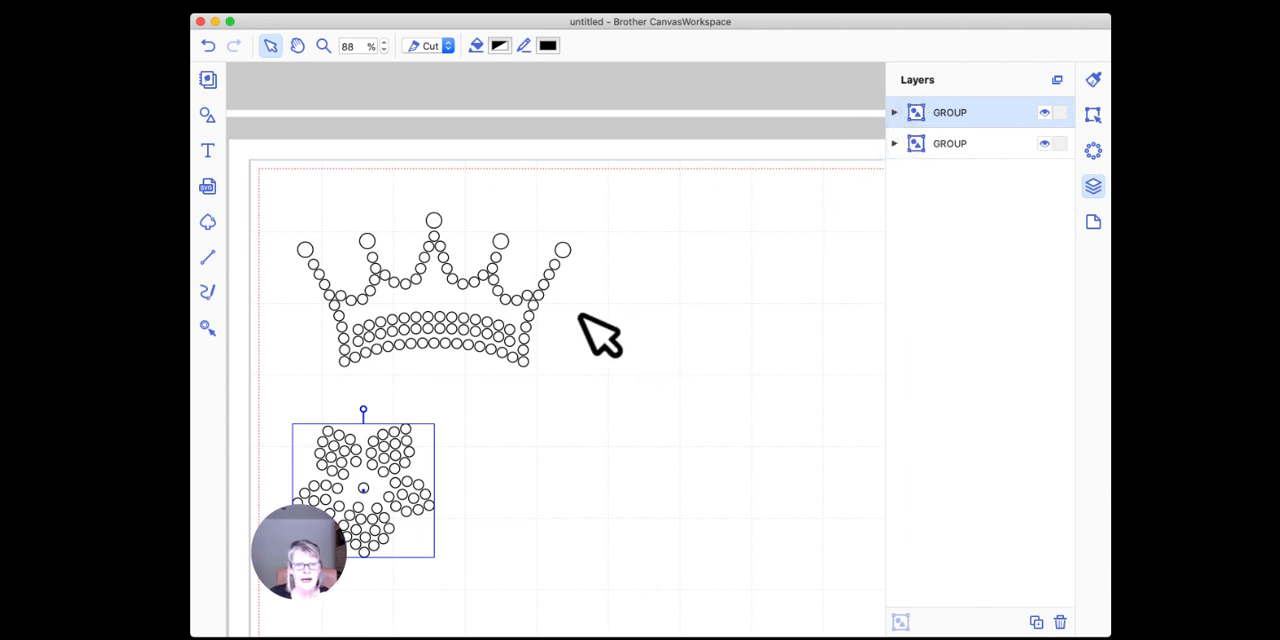
Step: Ungroup the flower, select all its rhinestones and set their stone size to SS20
left_click(383, 447)
right_click(383, 447)
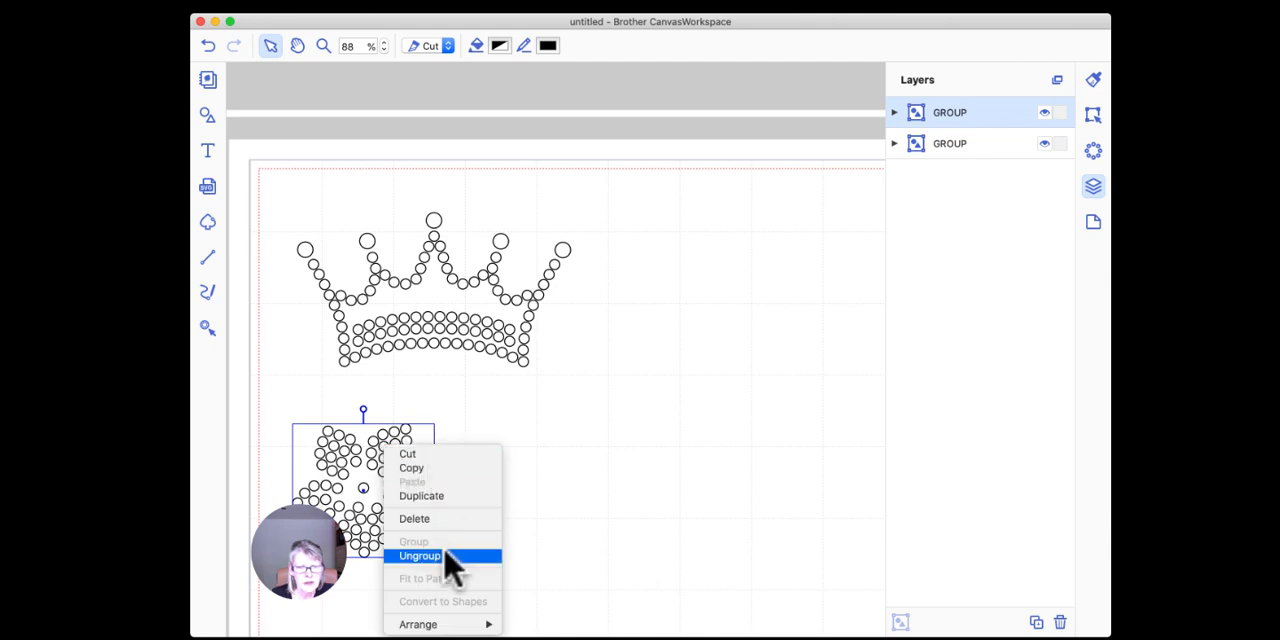
left_click(515, 432)
left_click(517, 432)
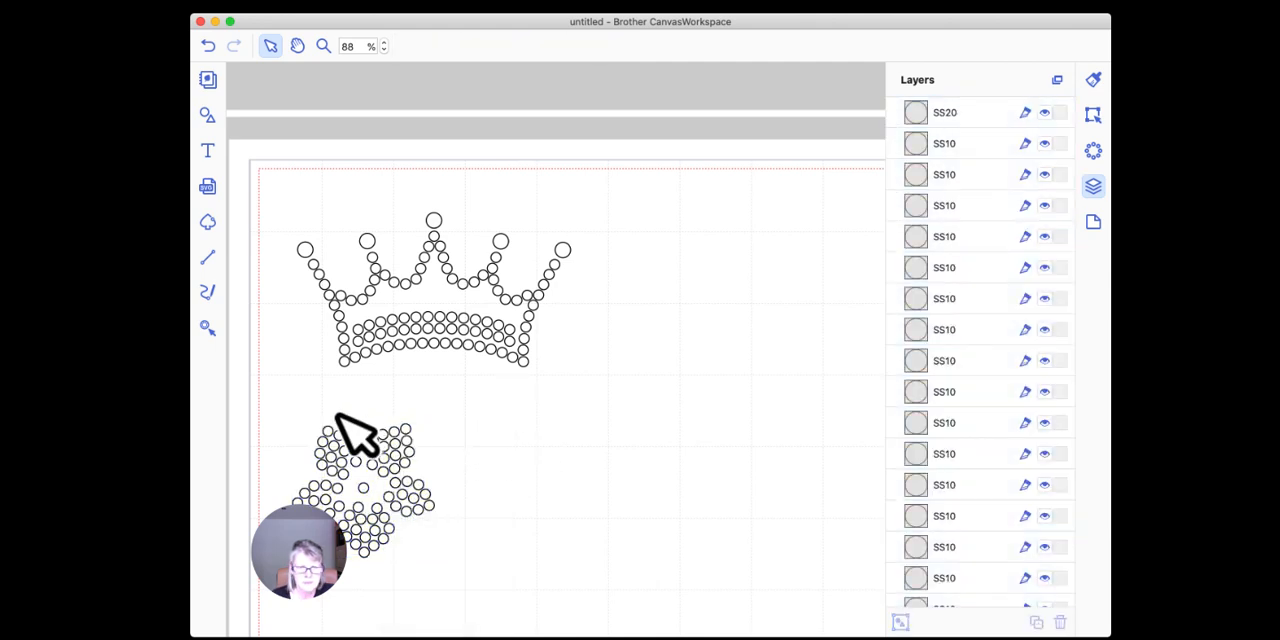
left_click_drag(280, 399, 471, 594)
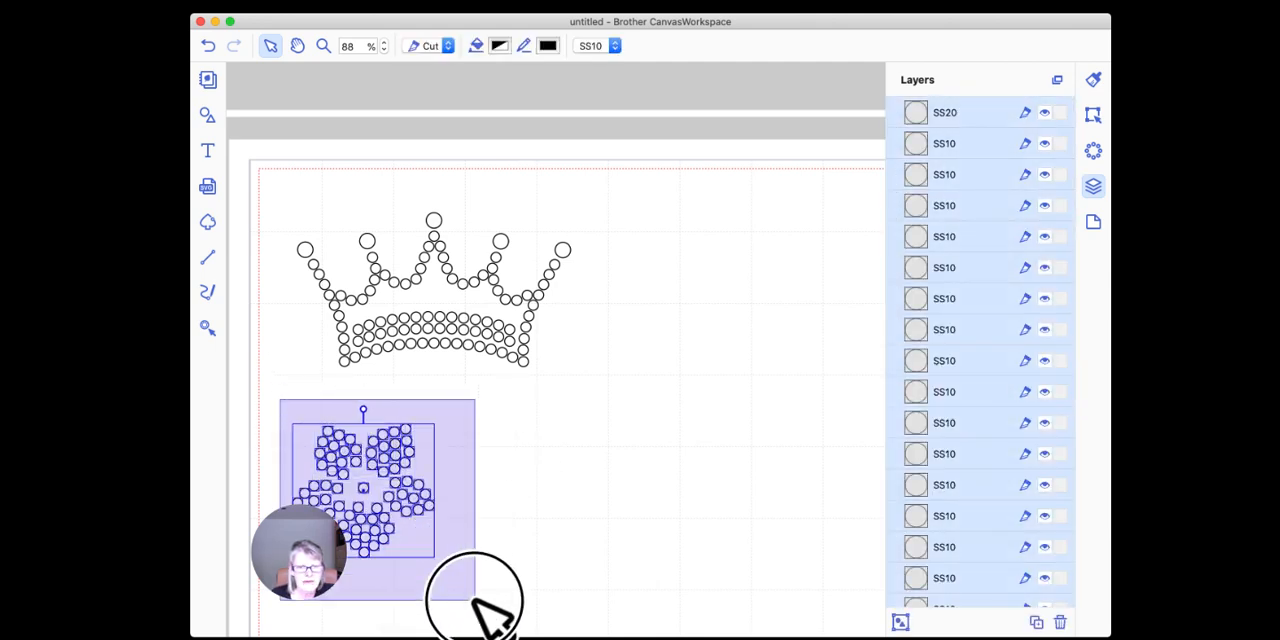
left_click(615, 47)
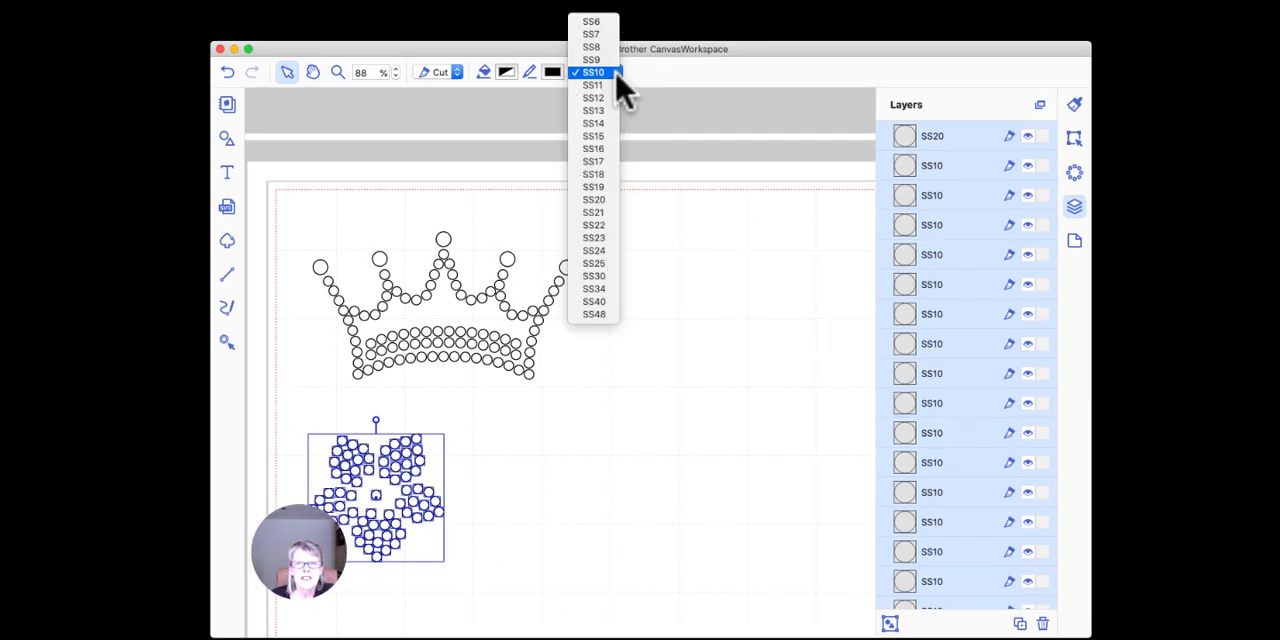
left_click(607, 200)
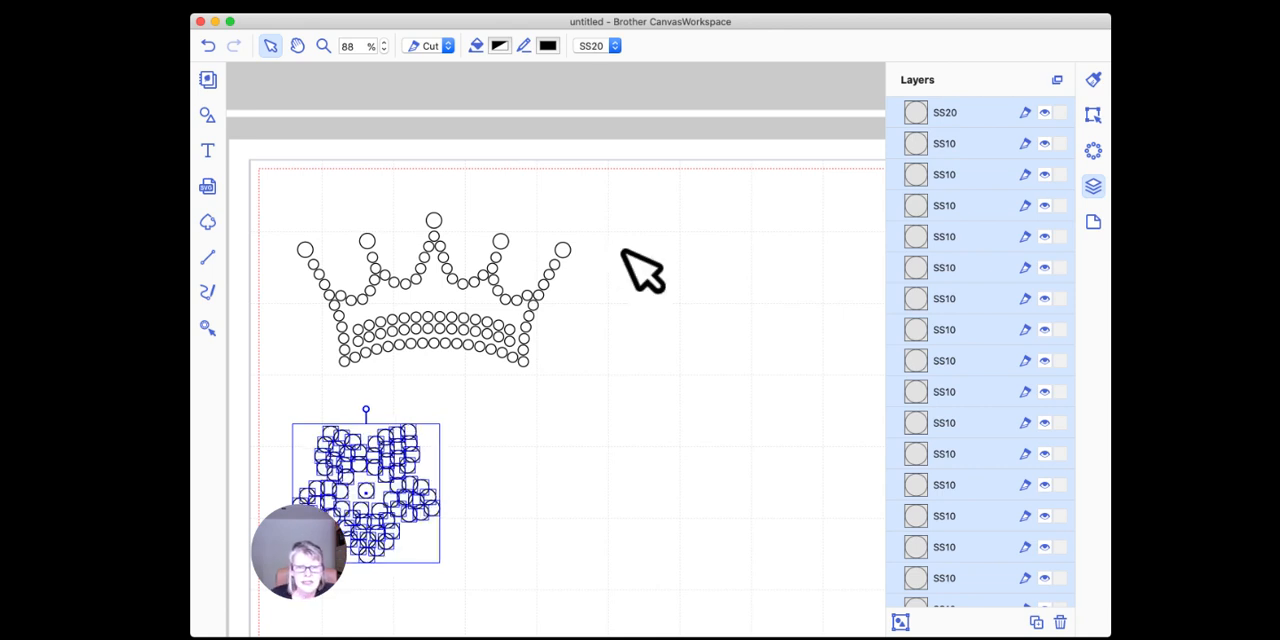
left_click(482, 474)
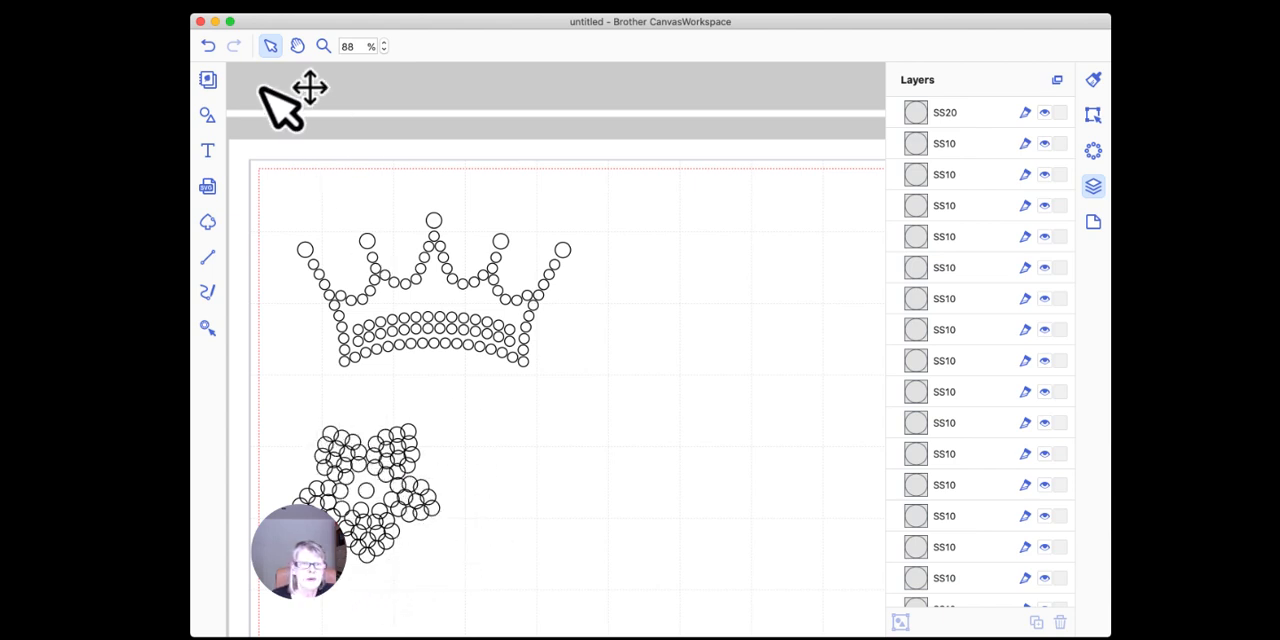
Step: Undo the SS20 size change, select all the flower's rhinestones and group them again
left_click(209, 47)
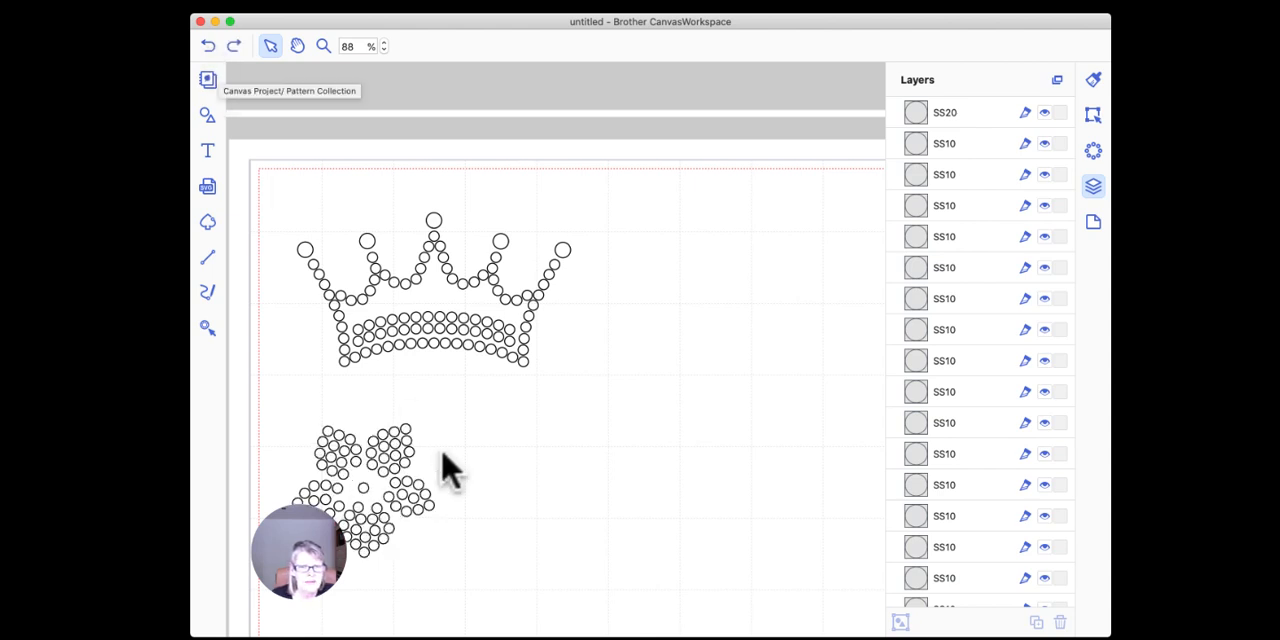
left_click_drag(283, 405, 468, 596)
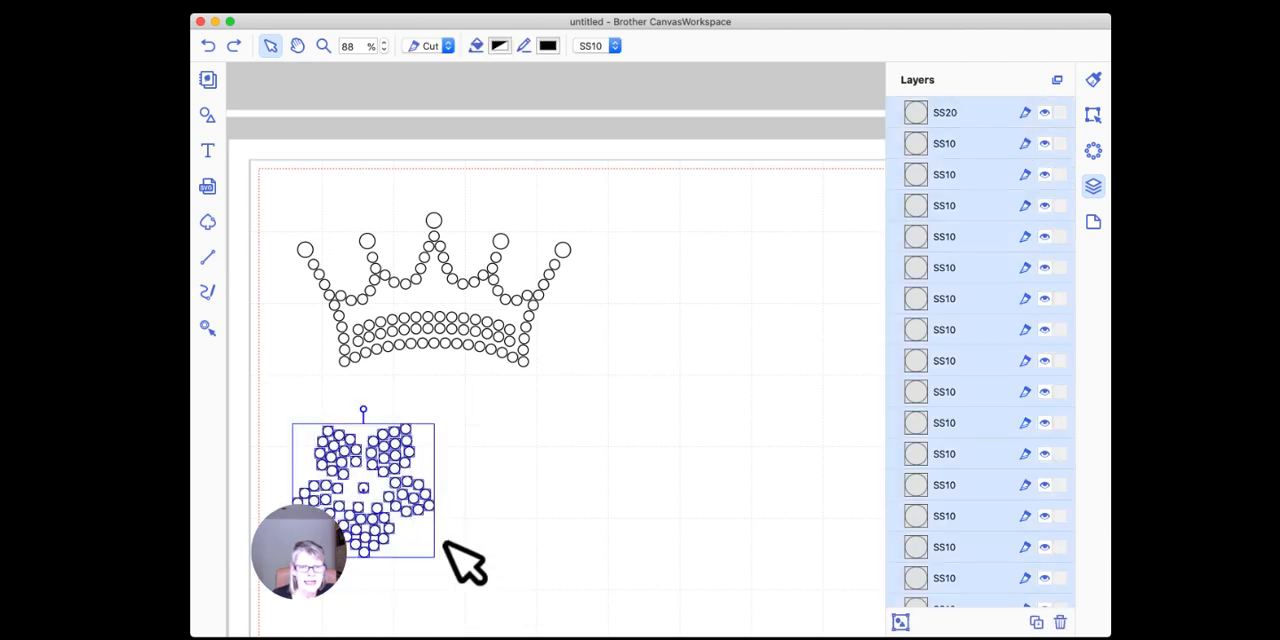
right_click(398, 450)
left_click(430, 544)
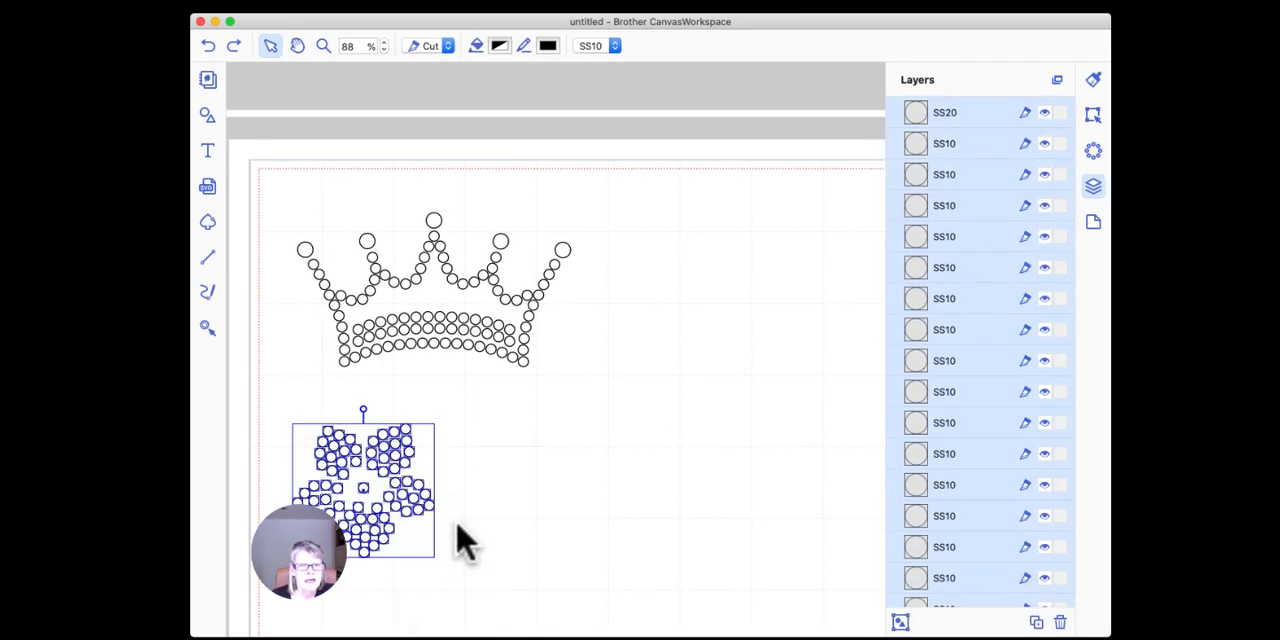
Step: Delete the crown and the flower from the mat and set the zoom to 40% so the whole mat fits
left_click(207, 113)
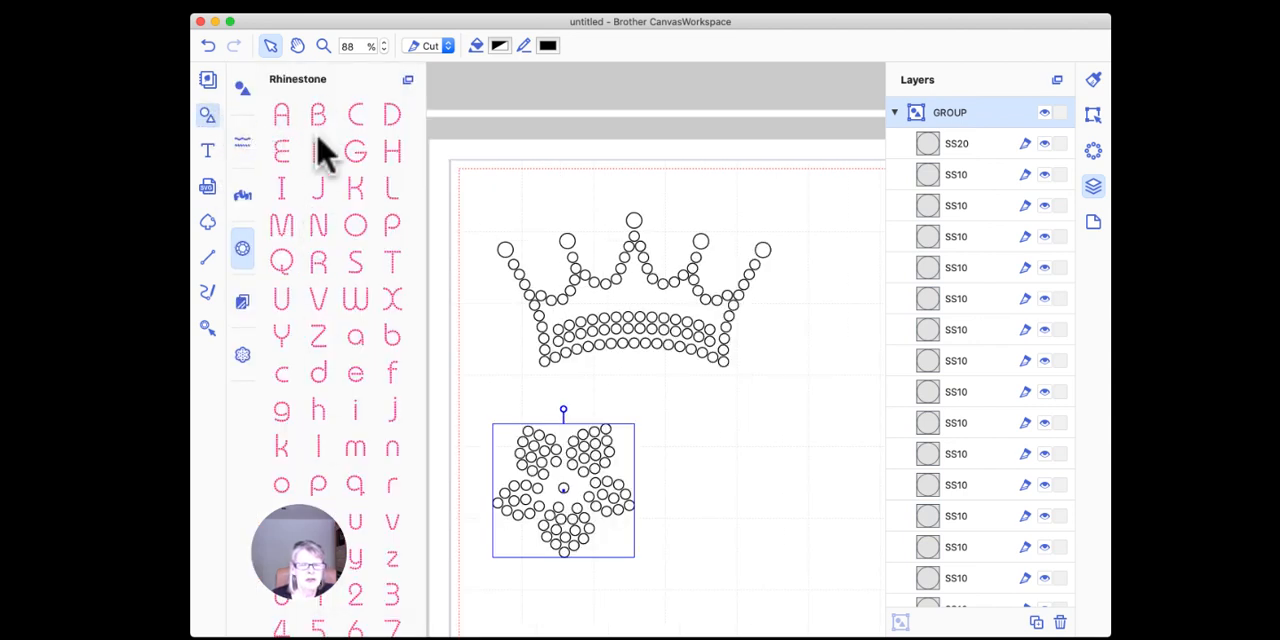
left_click(657, 279)
key("Delete")
left_click(600, 453)
key("Delete")
left_click(362, 45)
type("40")
key("Return")
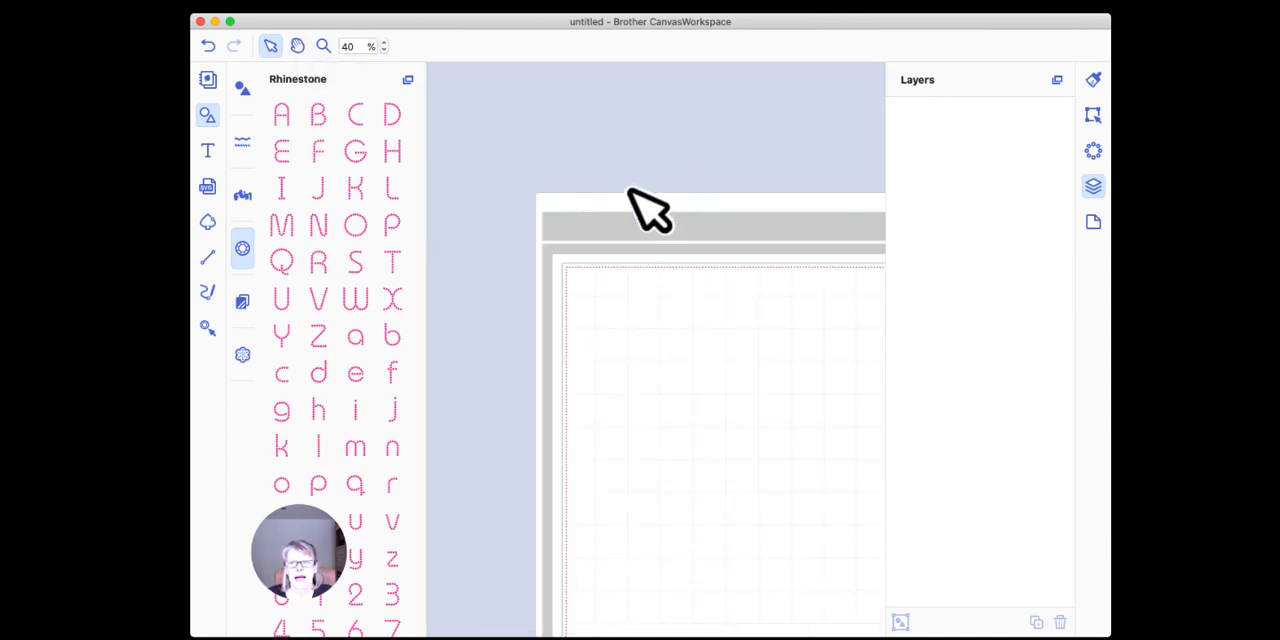
scroll(650, 215, "right", 3)
scroll(650, 210, "down", 5)
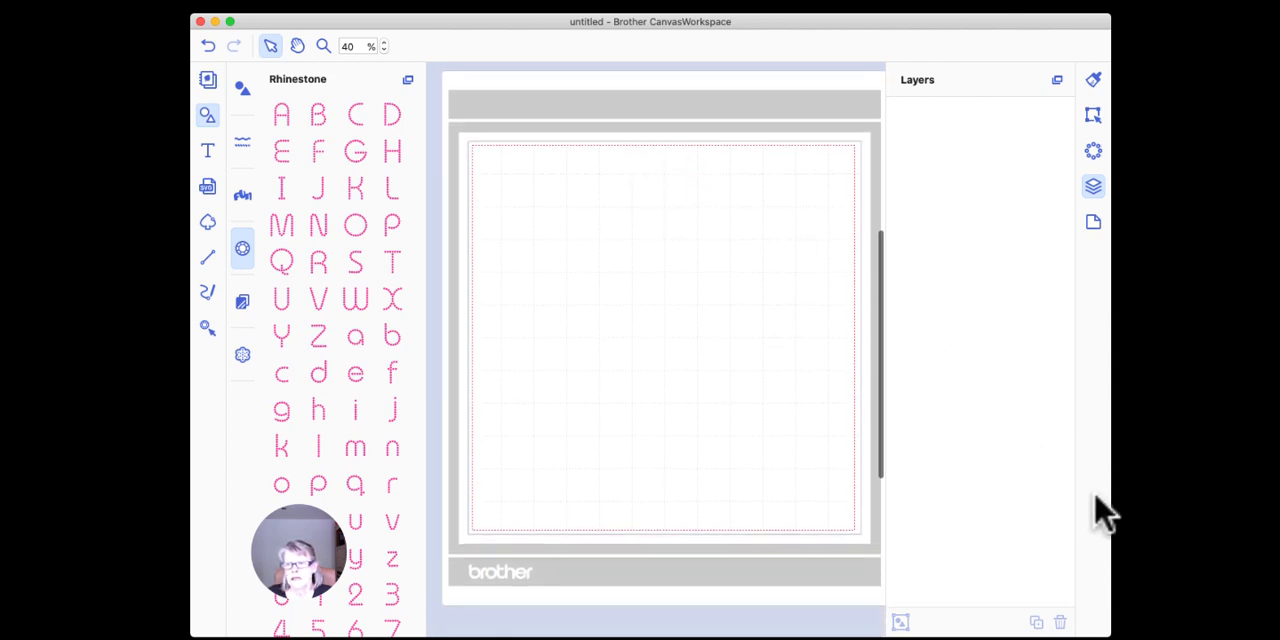
left_click_drag(1111, 493, 1137, 490)
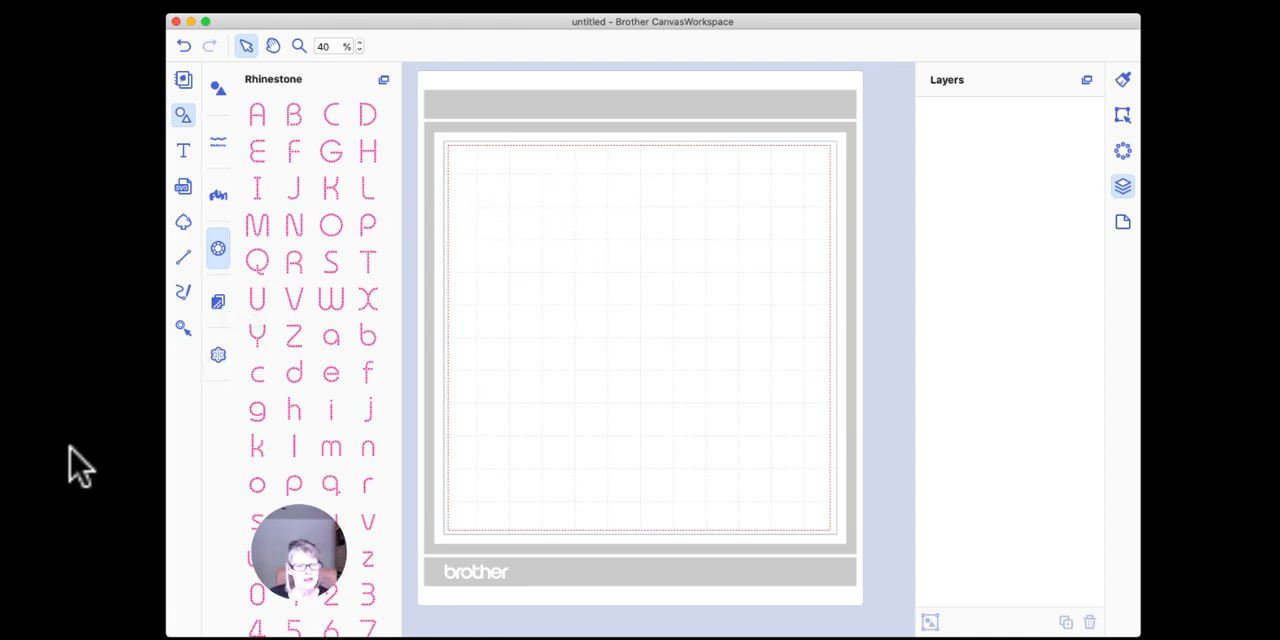
Step: Add the text "thanks" in the upper part of the empty mat
scroll(327, 386, "down", 3)
scroll(327, 386, "down", 5)
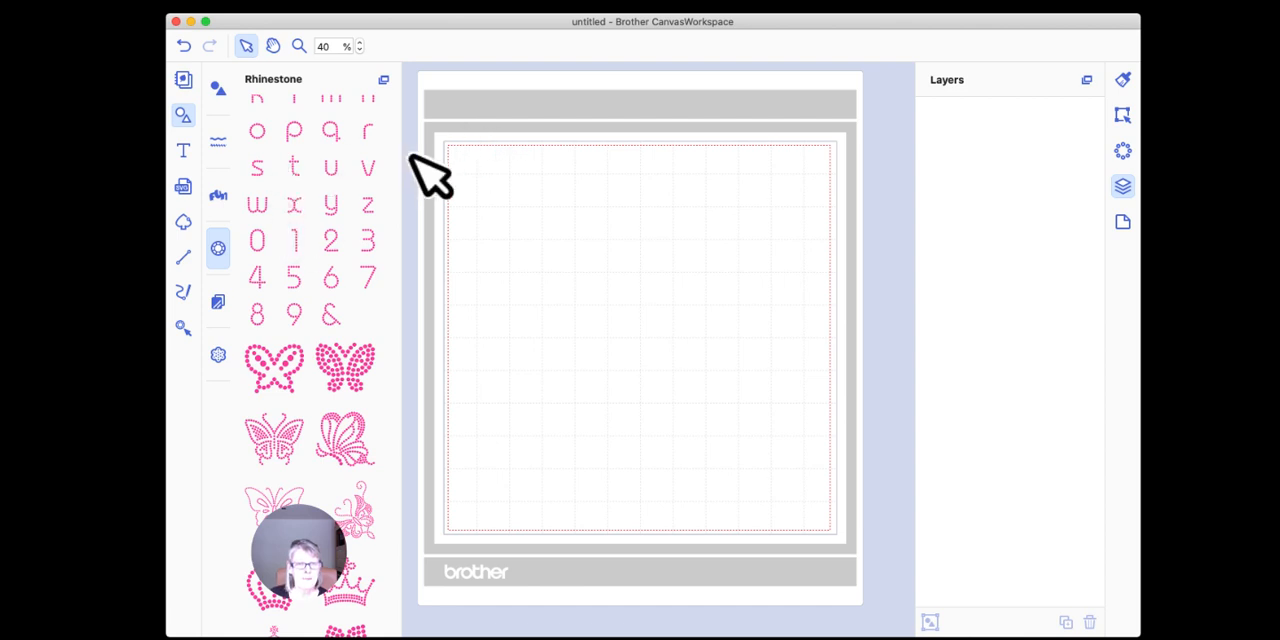
left_click(183, 152)
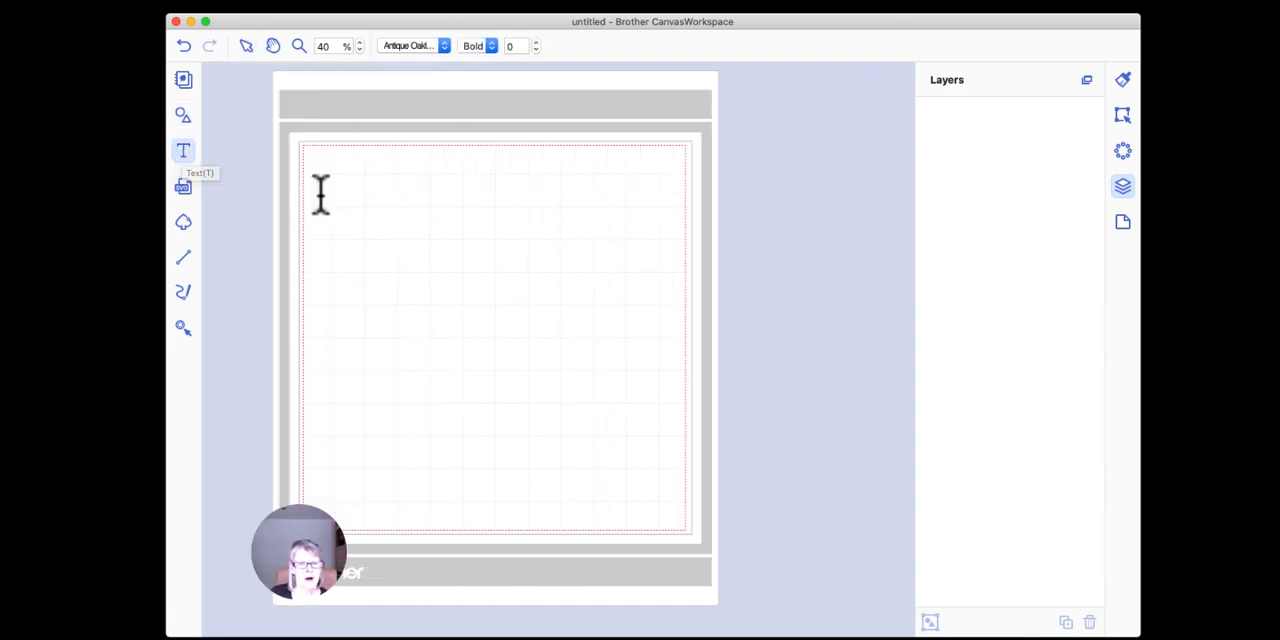
left_click(390, 218)
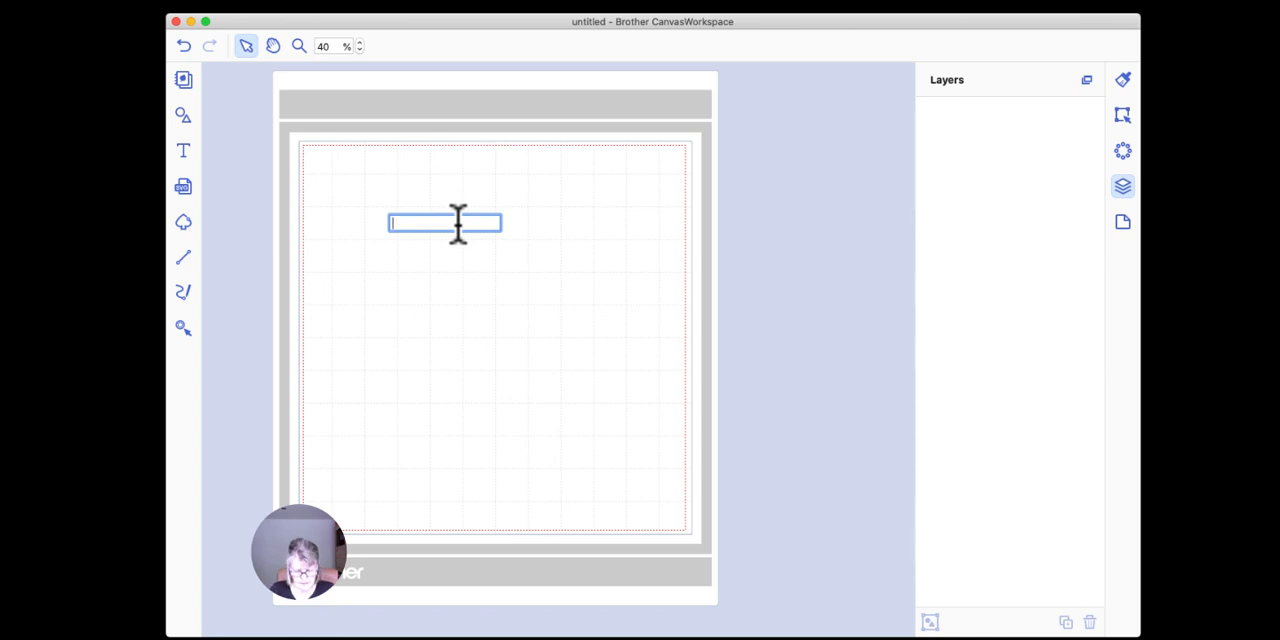
key("Return")
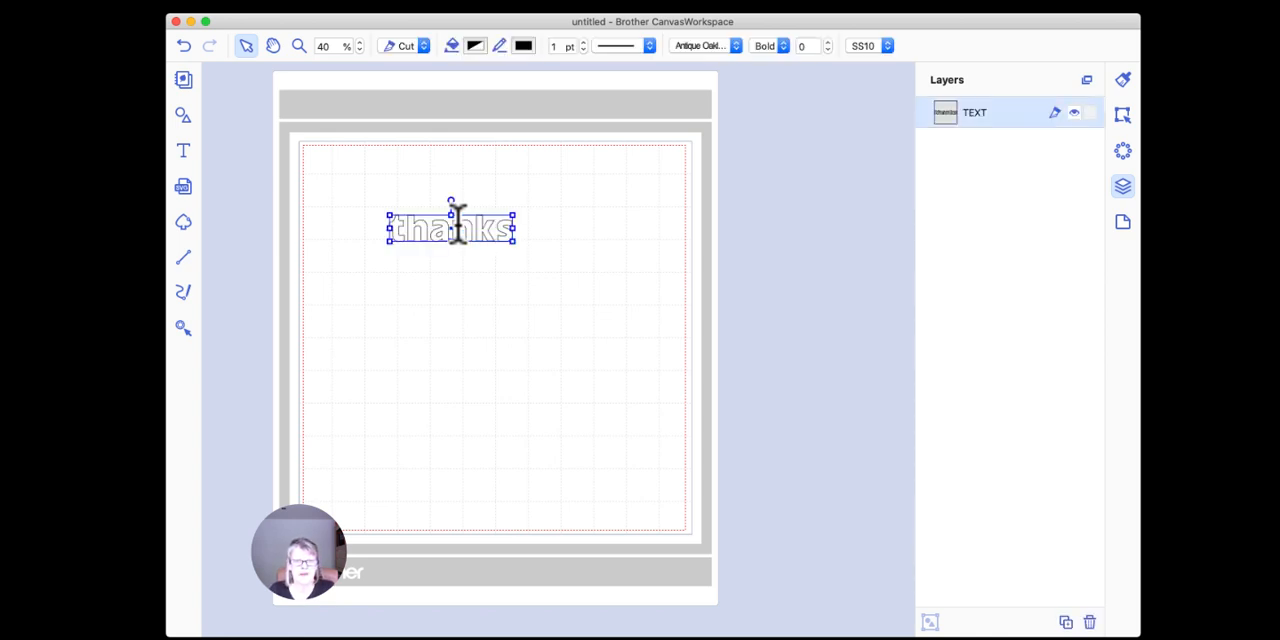
Step: Enlarge the text "thanks" on the mat and look at the list of available fonts
left_click_drag(514, 242, 594, 289)
left_click_drag(550, 248, 517, 241)
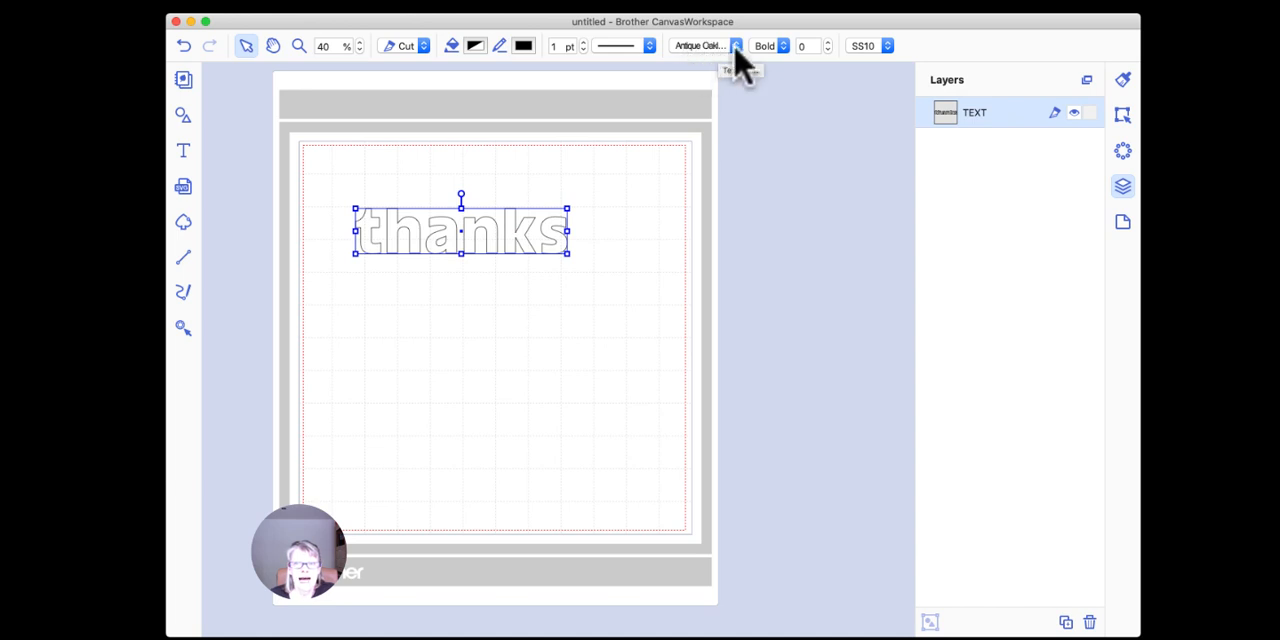
left_click(713, 45)
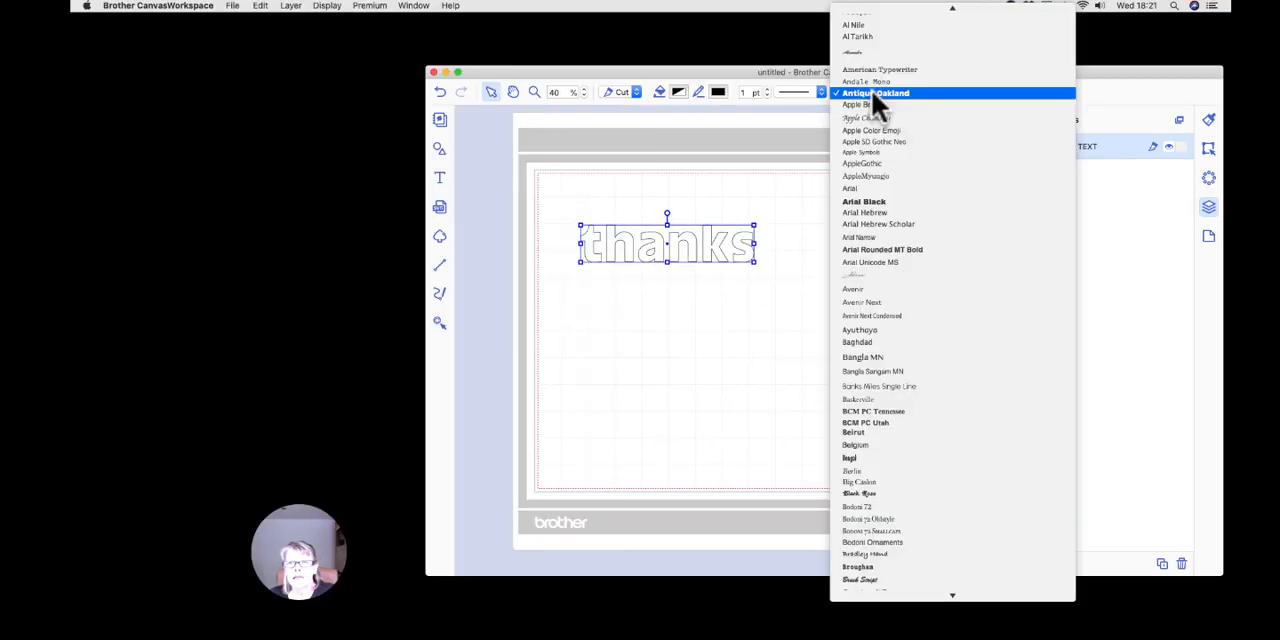
left_click(610, 161)
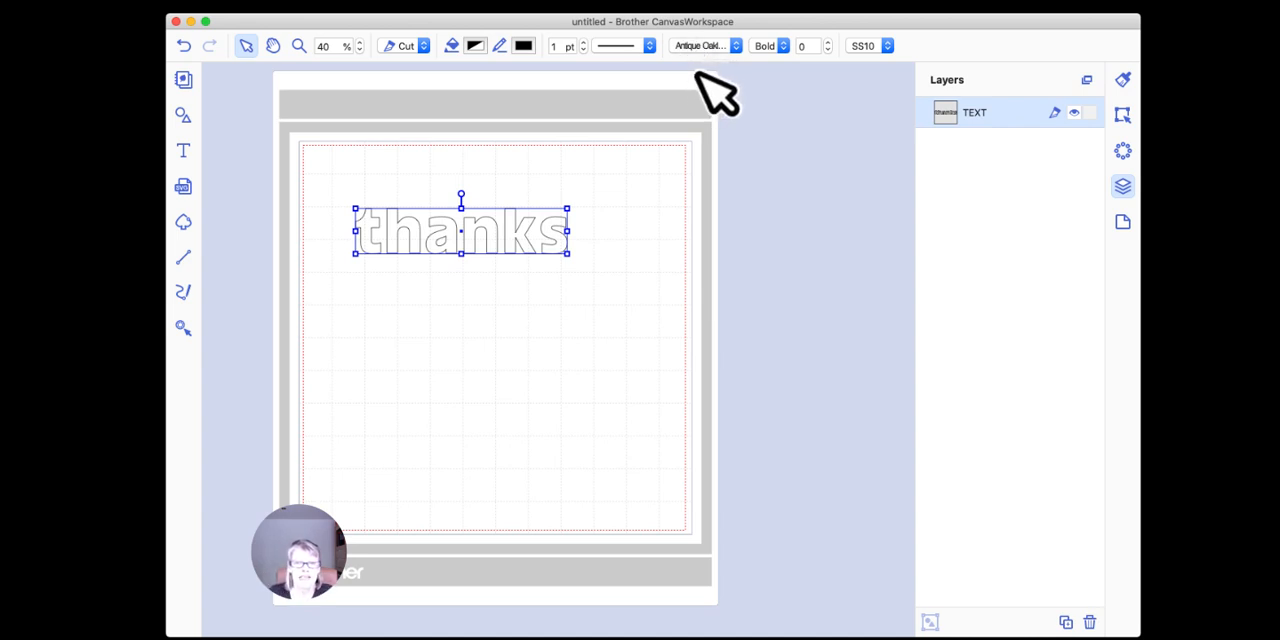
Step: Turn the text "thanks" into rhinestones with the Outline fill pattern
left_click(1118, 148)
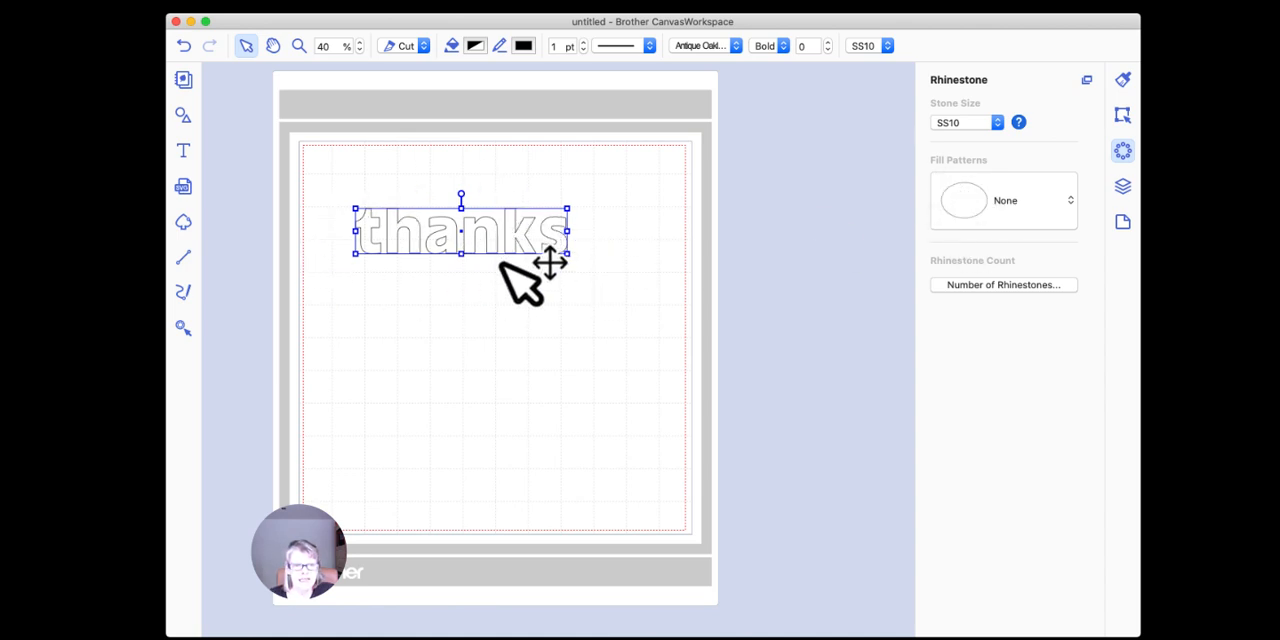
left_click(1070, 206)
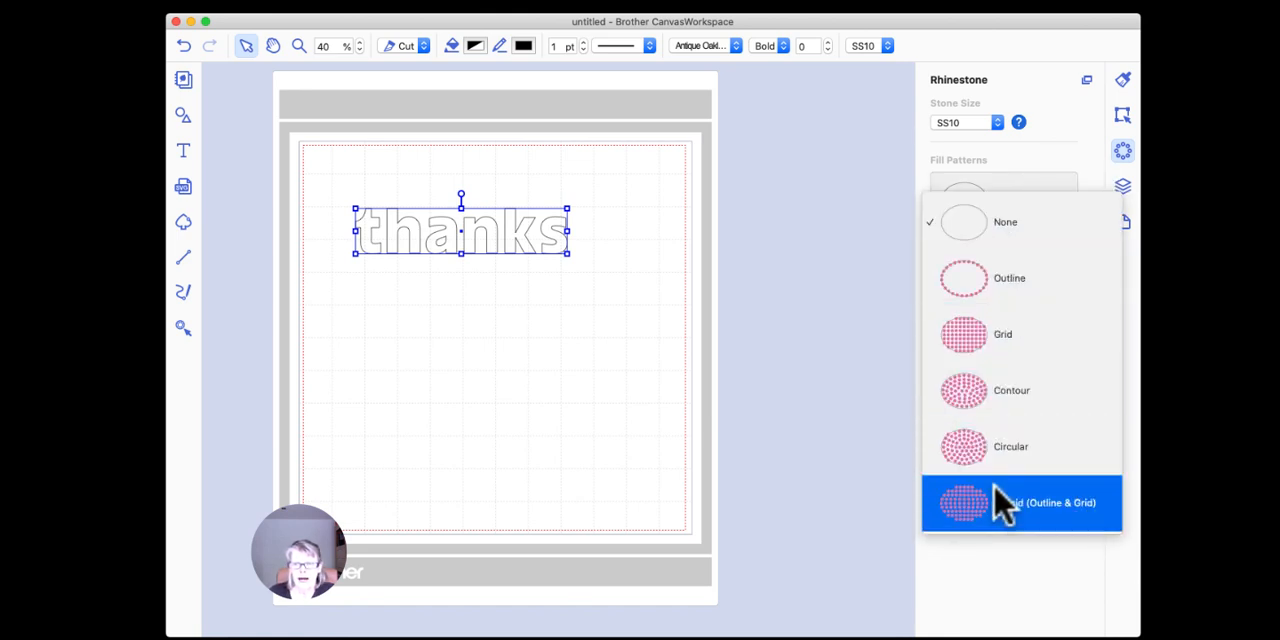
left_click(985, 282)
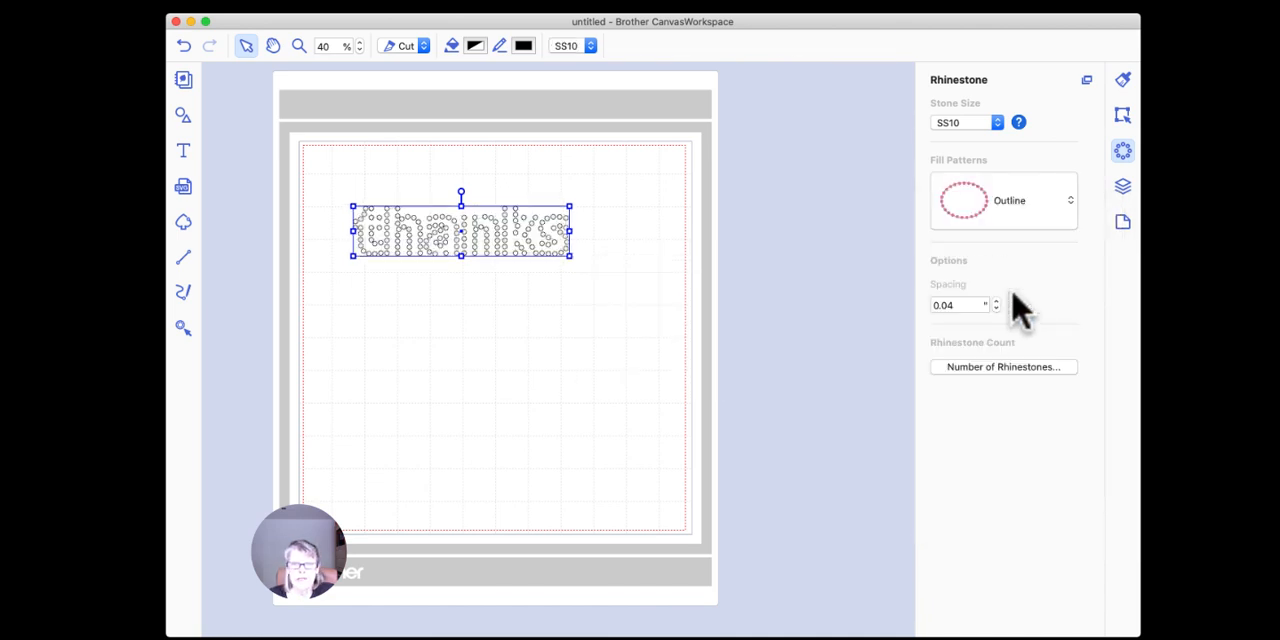
left_click(482, 187)
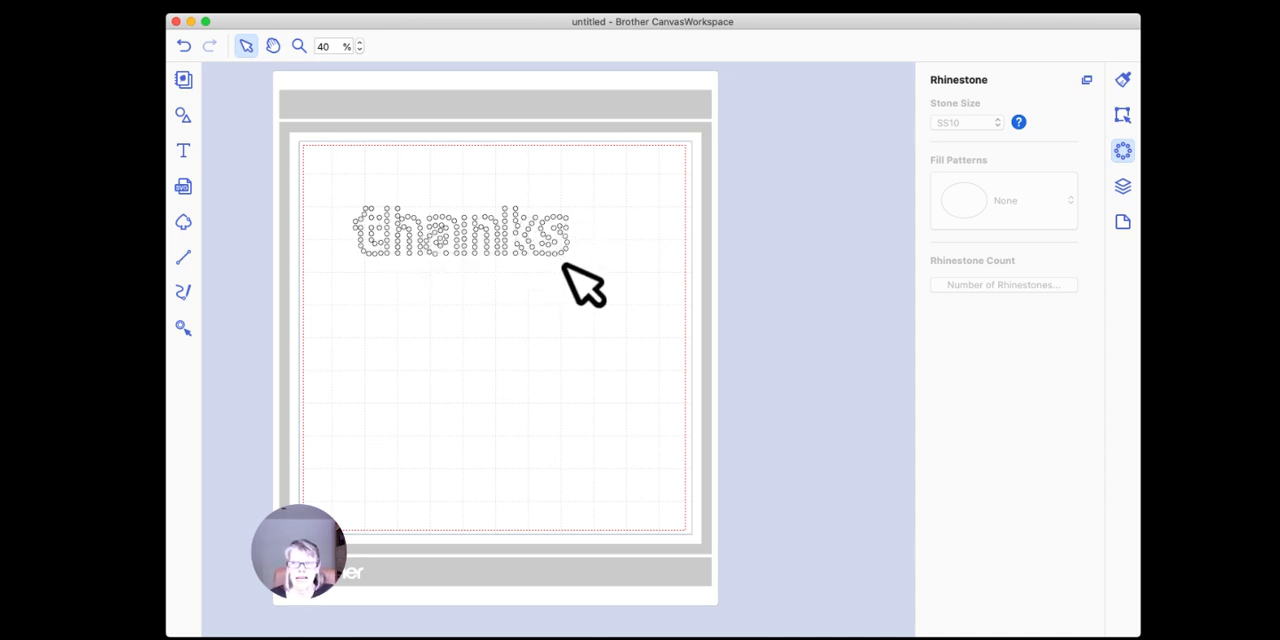
Step: Set the spacing between the stones of the "thanks" text to 0.08 inches
left_click(529, 229)
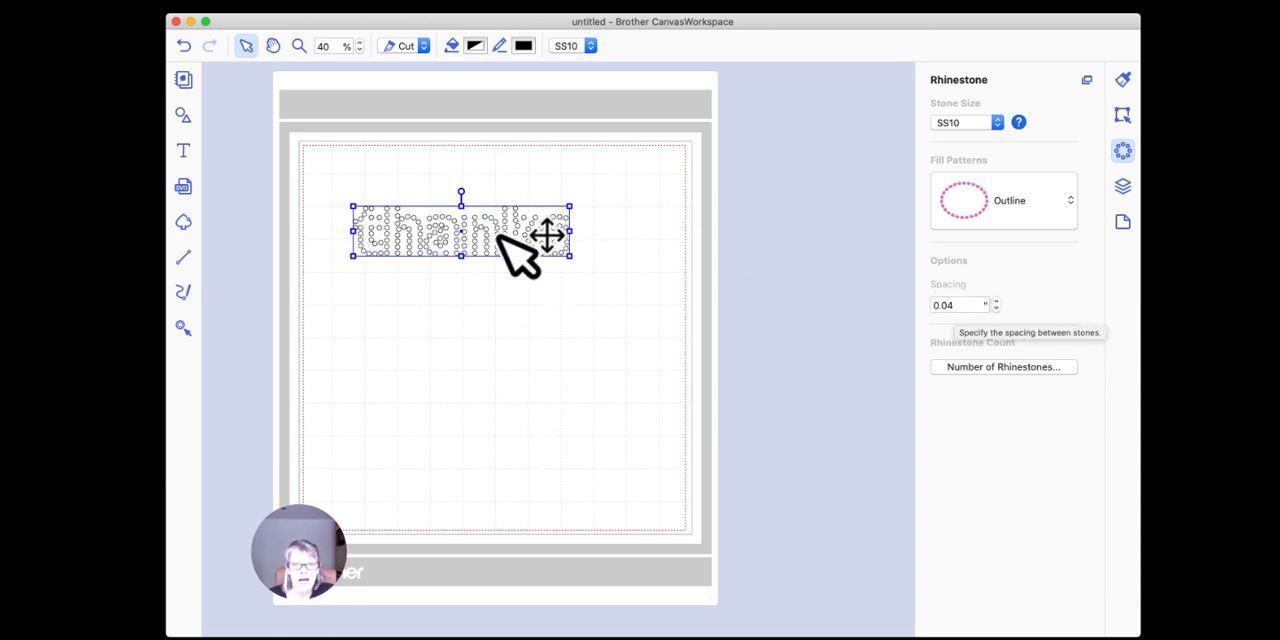
left_click(997, 301)
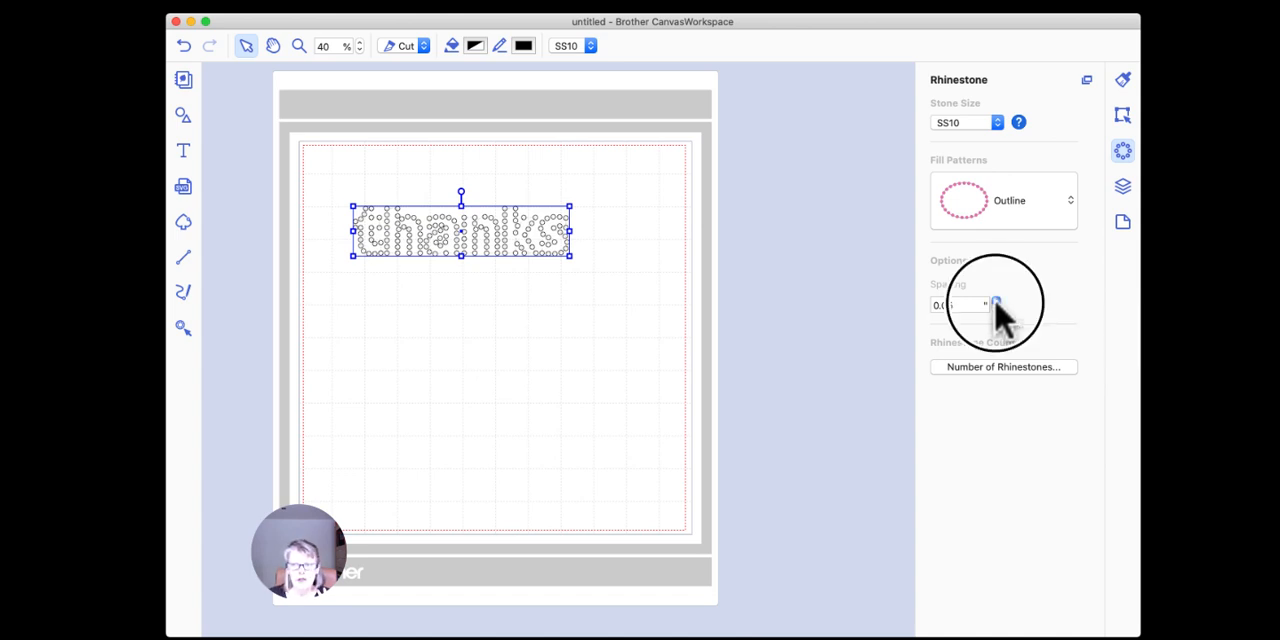
left_click(997, 301)
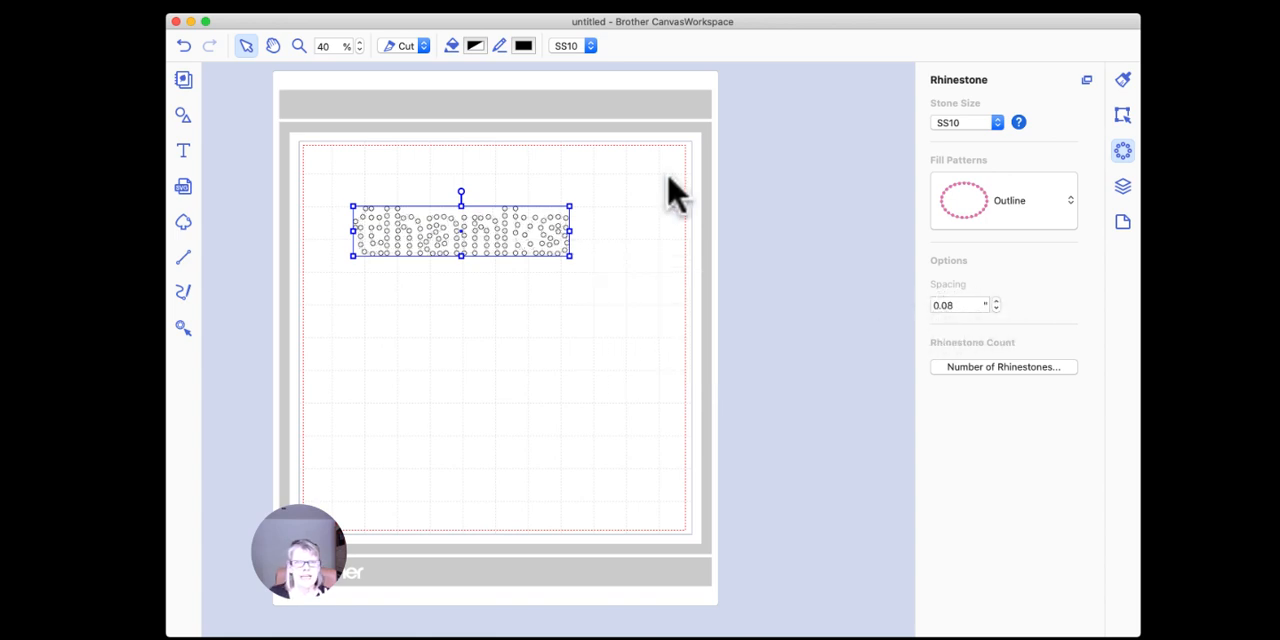
Step: Fill the rhinestones of the "thanks" text with the black colour Licorice
left_click(475, 47)
left_click_drag(252, 149, 315, 156)
left_click(212, 245)
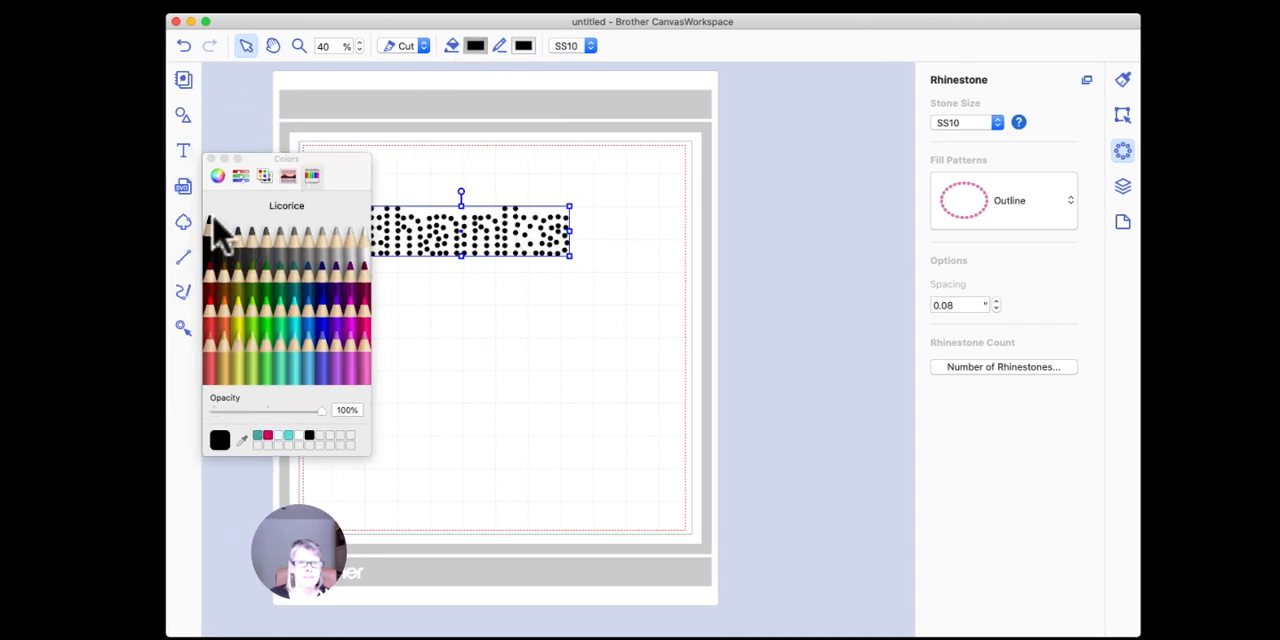
left_click(212, 160)
left_click(463, 289)
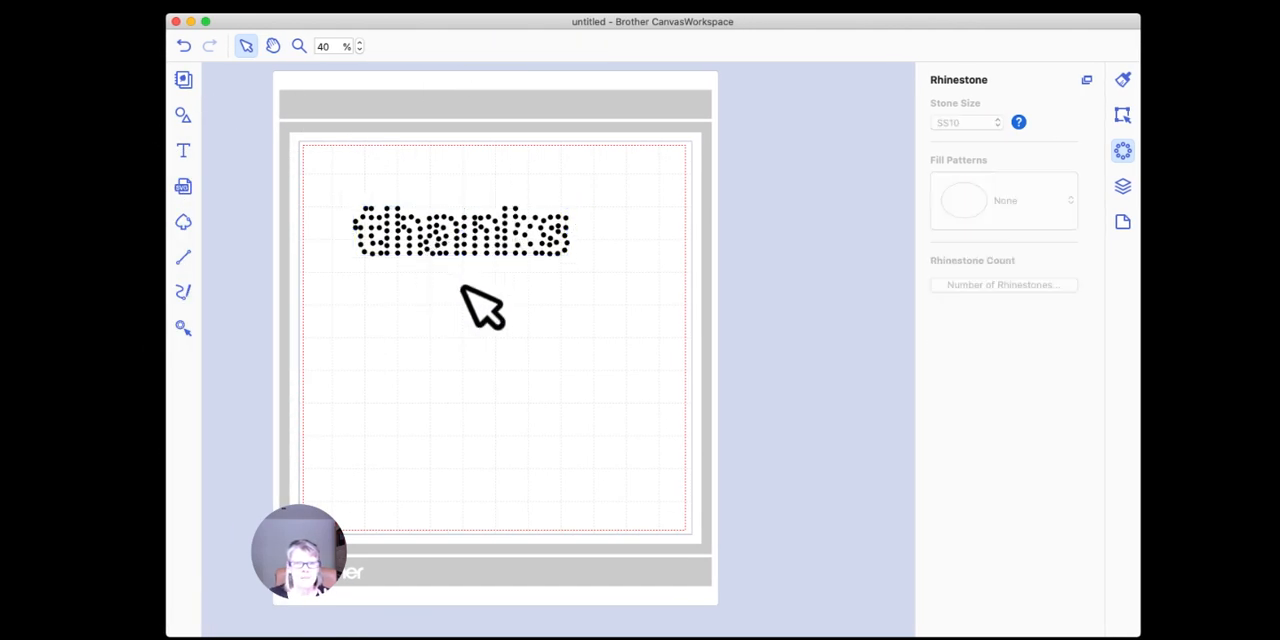
Step: Try a tighter spacing of 0.02 inches between the rhinestones of the "thanks" text
left_click(418, 228)
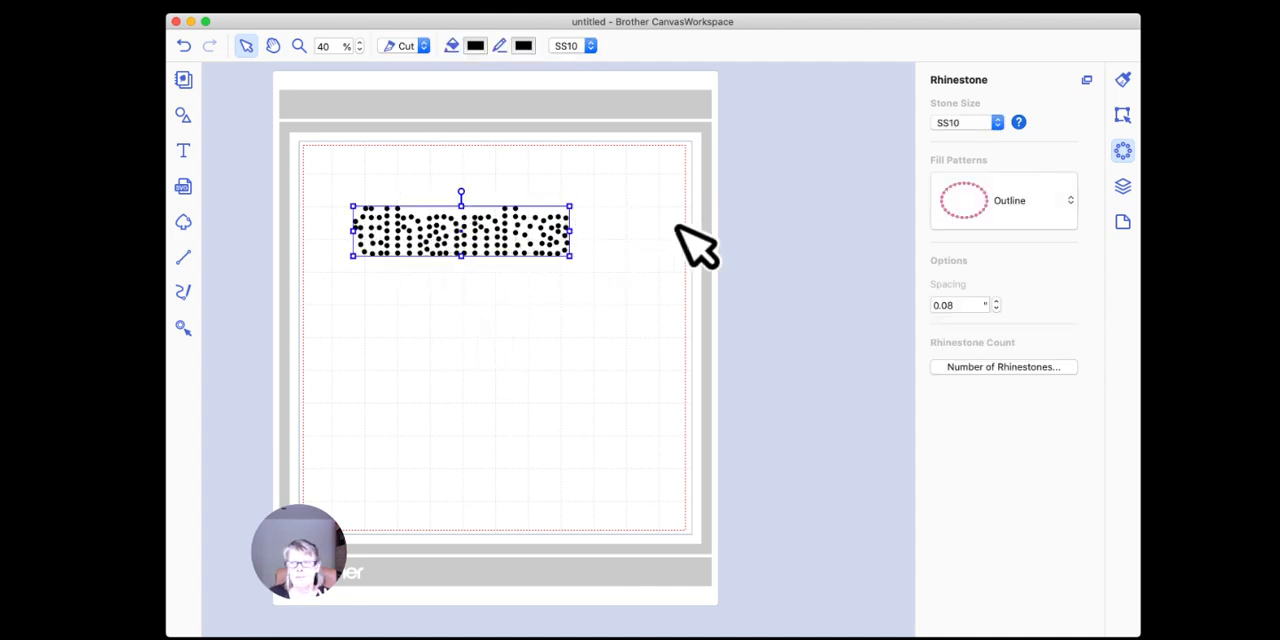
left_click(996, 306)
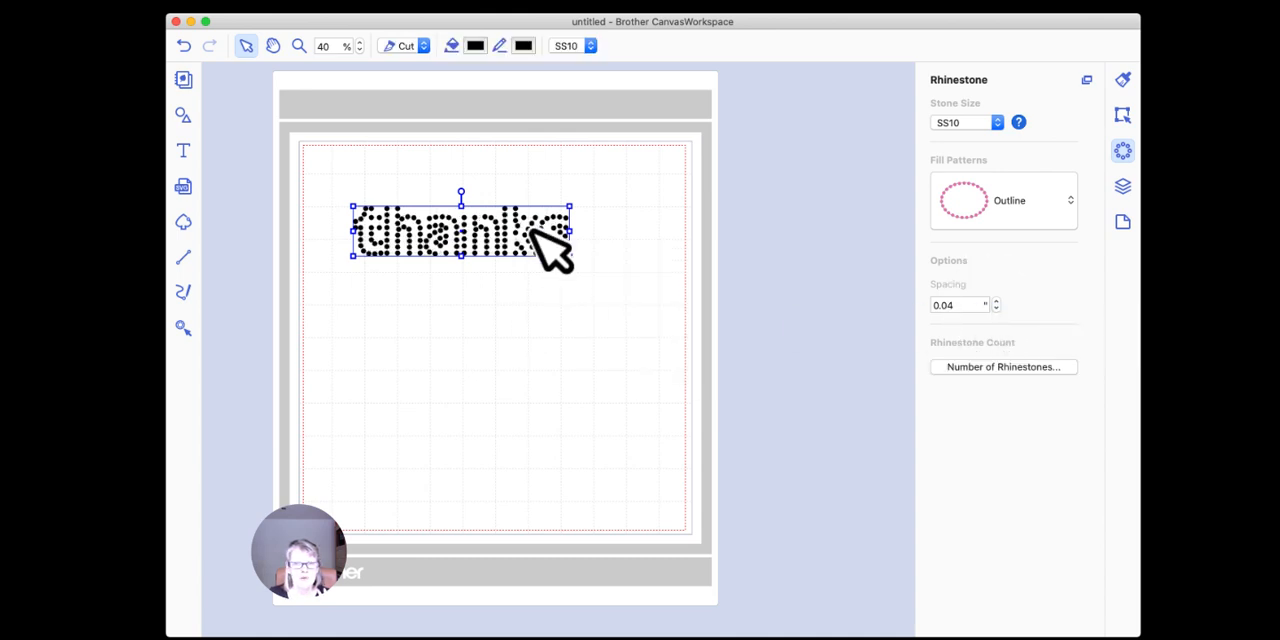
left_click(996, 309)
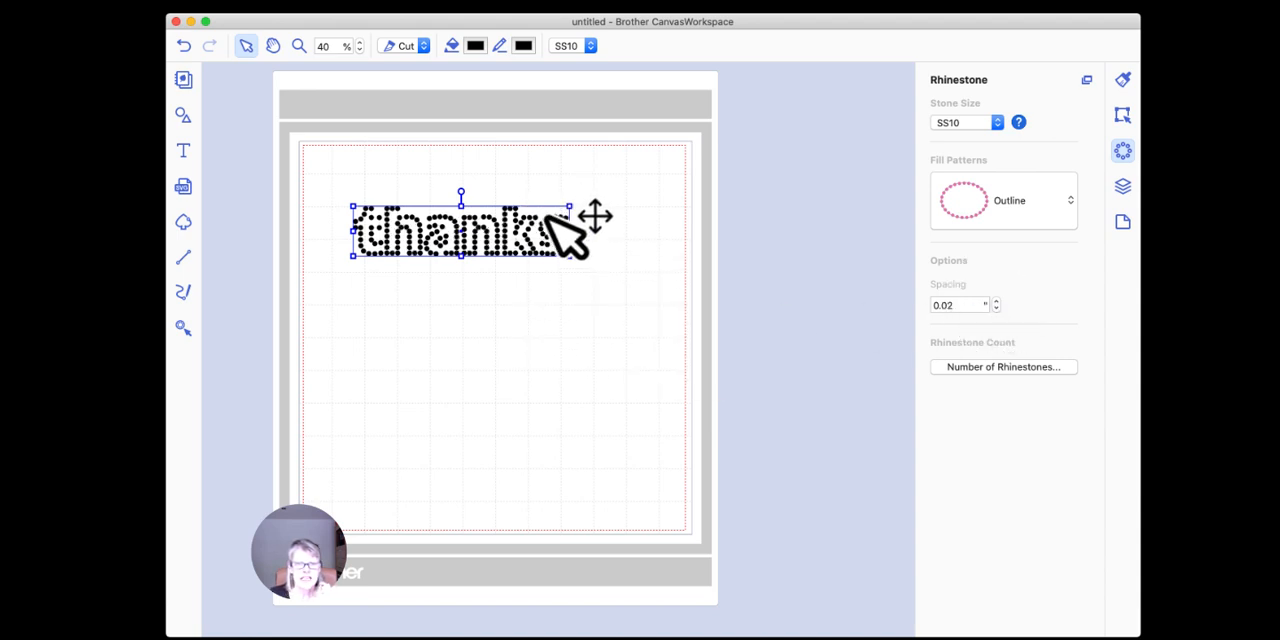
left_click(585, 294)
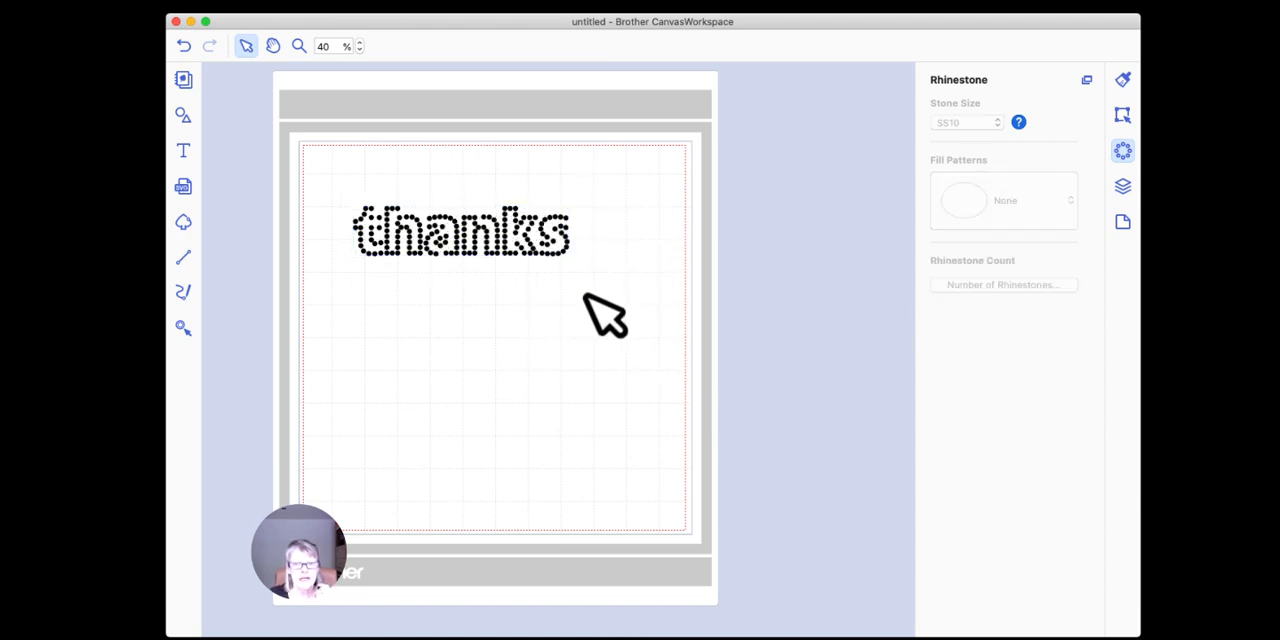
Step: Set the spacing between the rhinestones of the "thanks" text to 0.04 inches
left_click(566, 230)
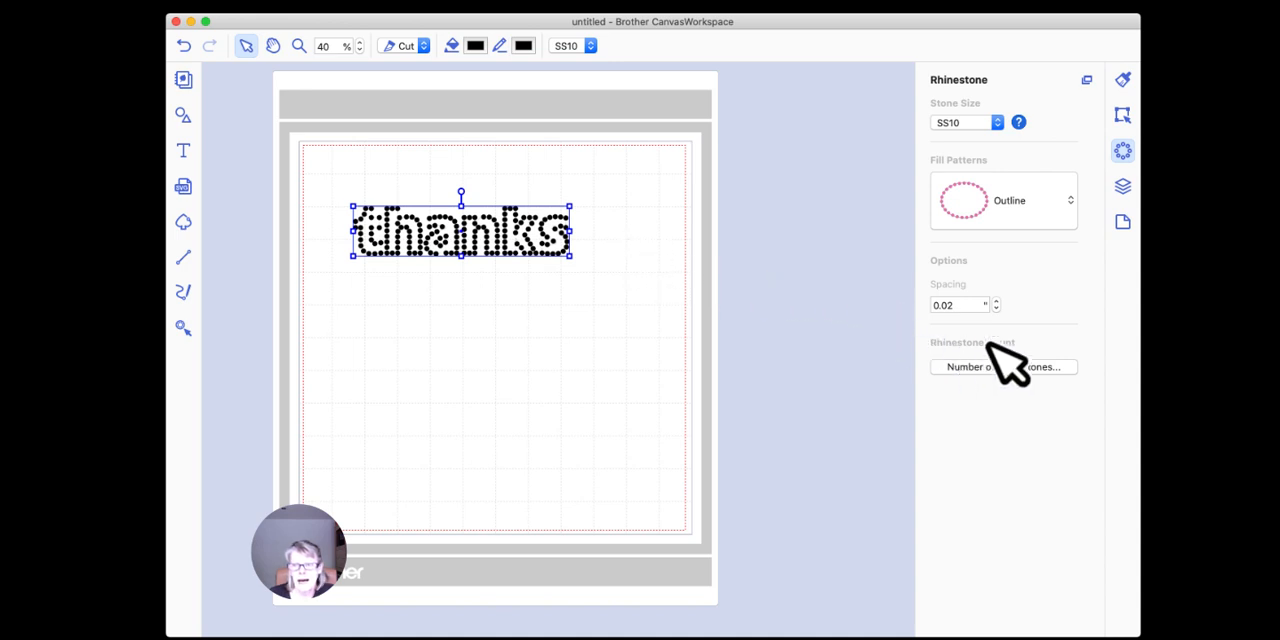
left_click(996, 302)
left_click(996, 302)
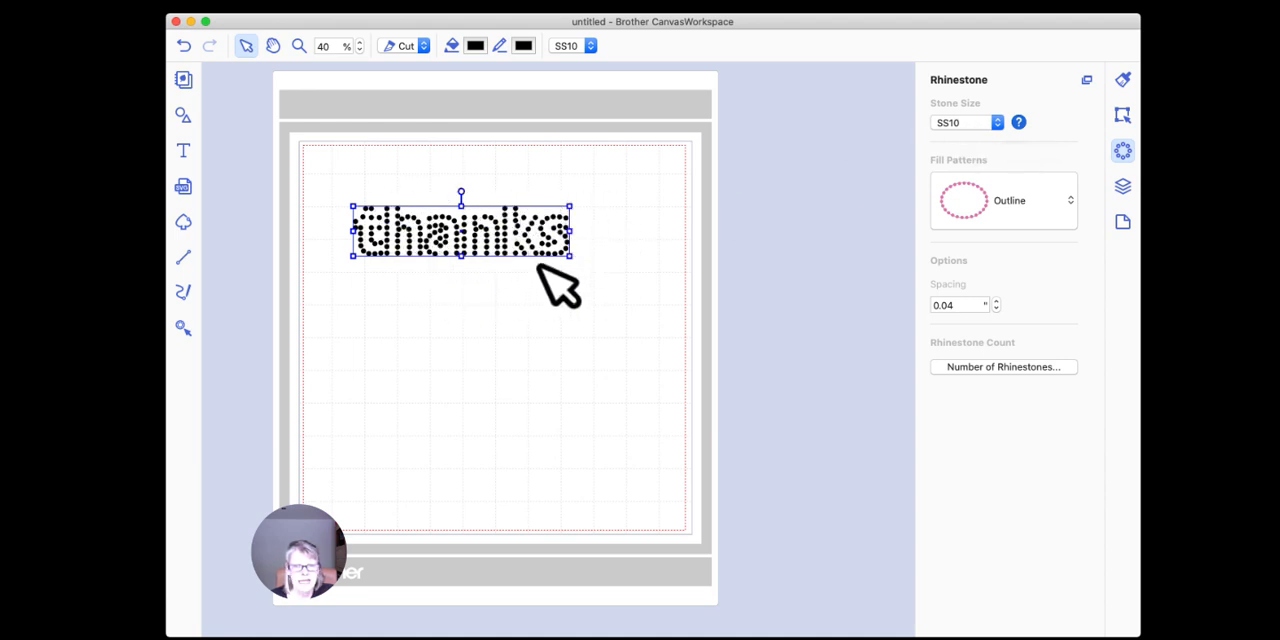
Step: Set the stone size of the "thanks" text to SS8 and check its number of rhinestones
left_click(997, 123)
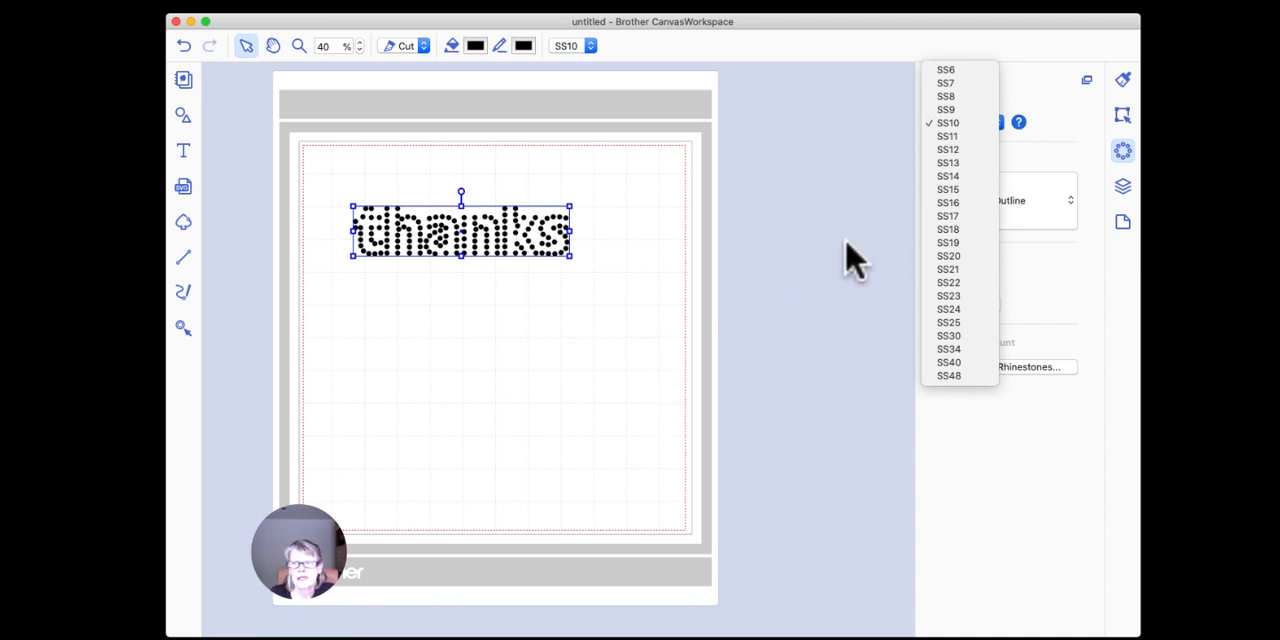
left_click(950, 97)
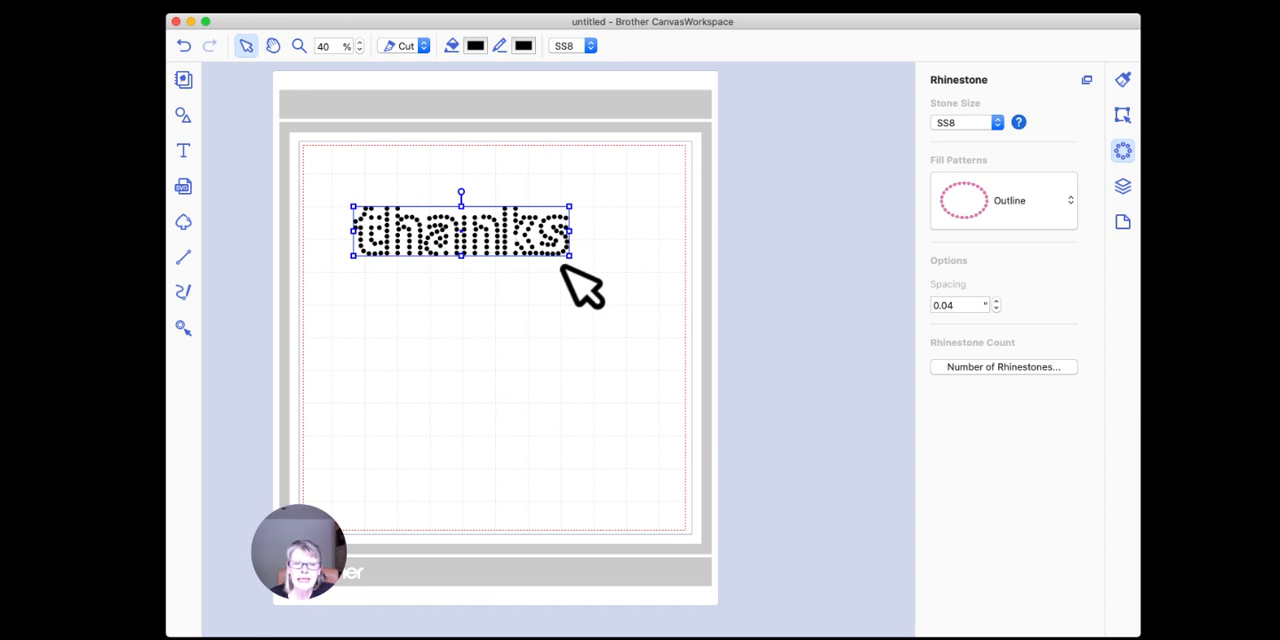
left_click(995, 123)
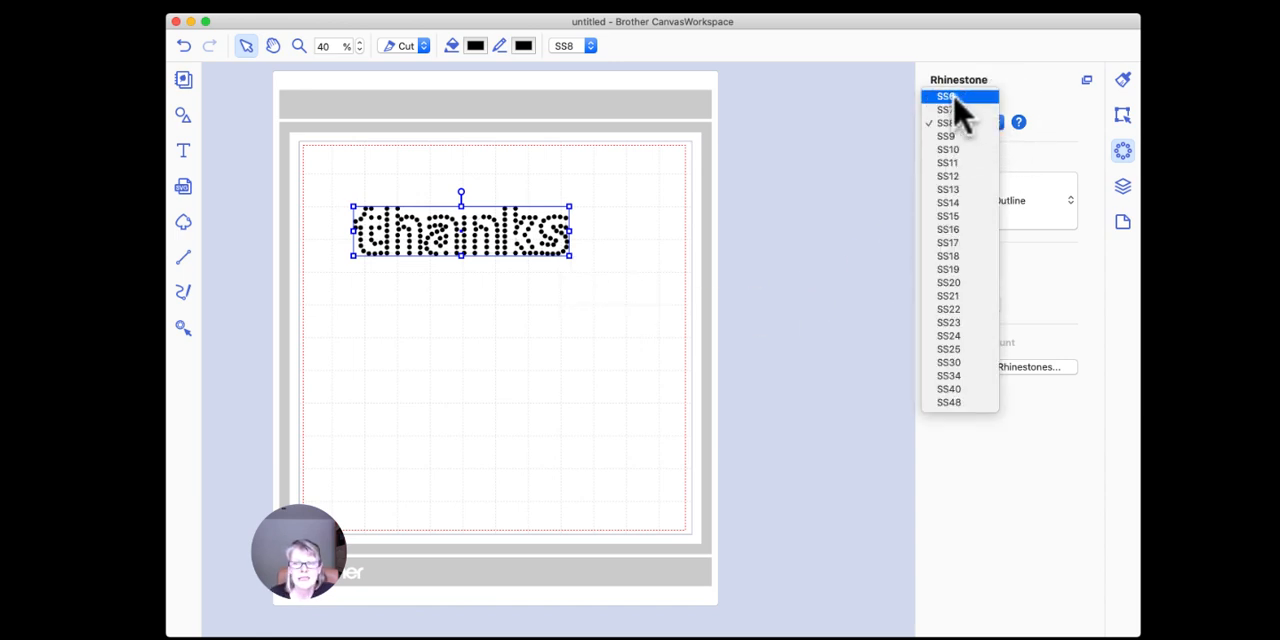
left_click(774, 269)
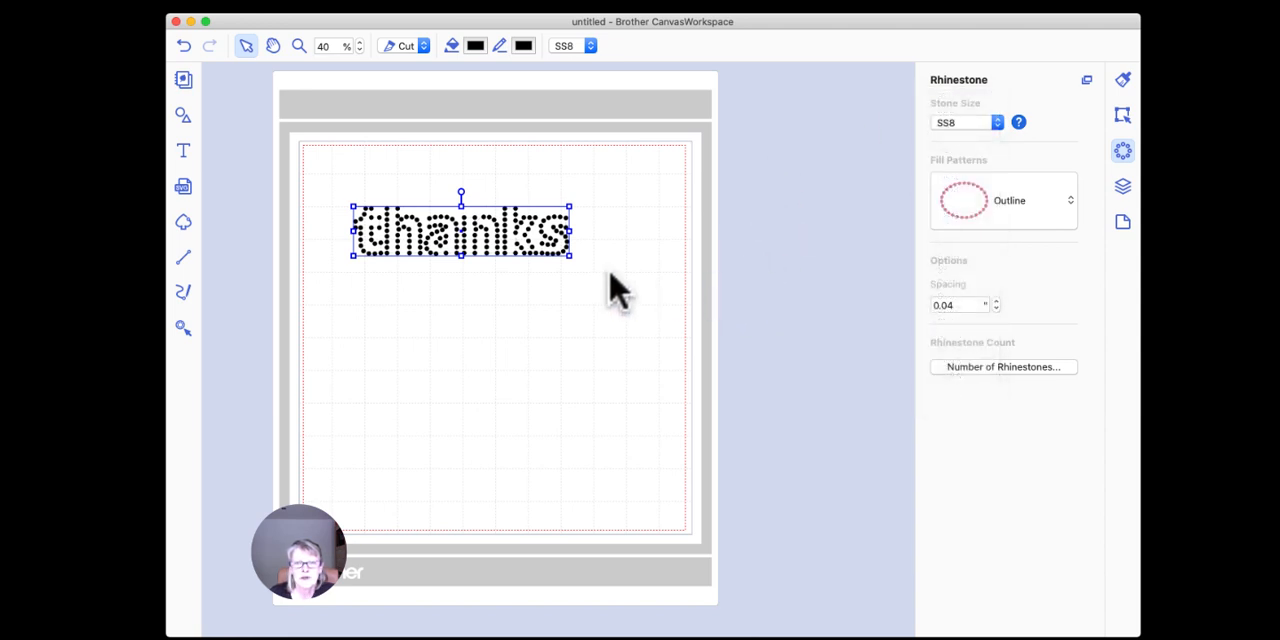
left_click(975, 370)
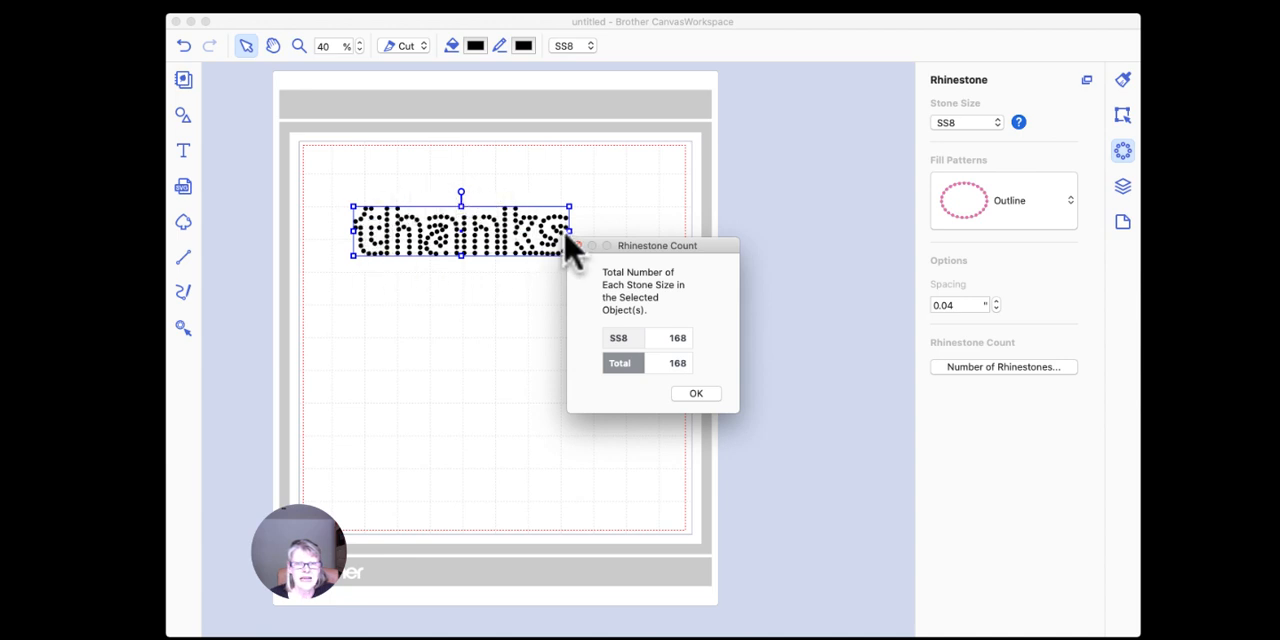
left_click(694, 396)
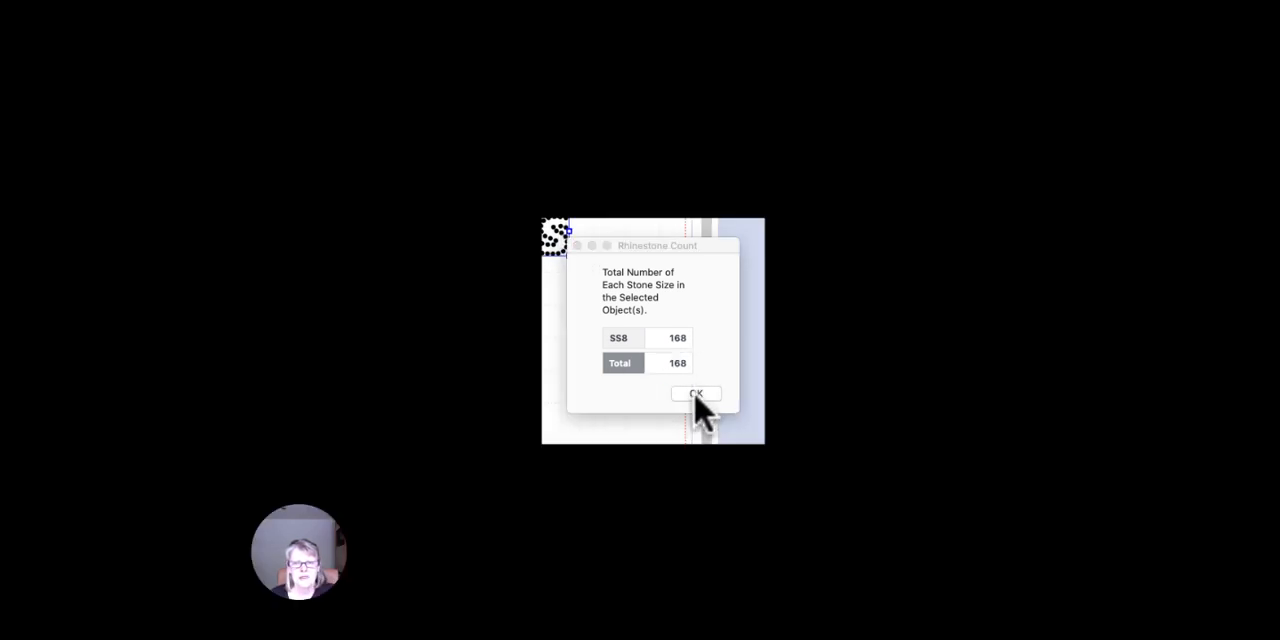
Step: Set the stone size of the "thanks" text to SS6 and check its number of rhinestones
left_click(997, 123)
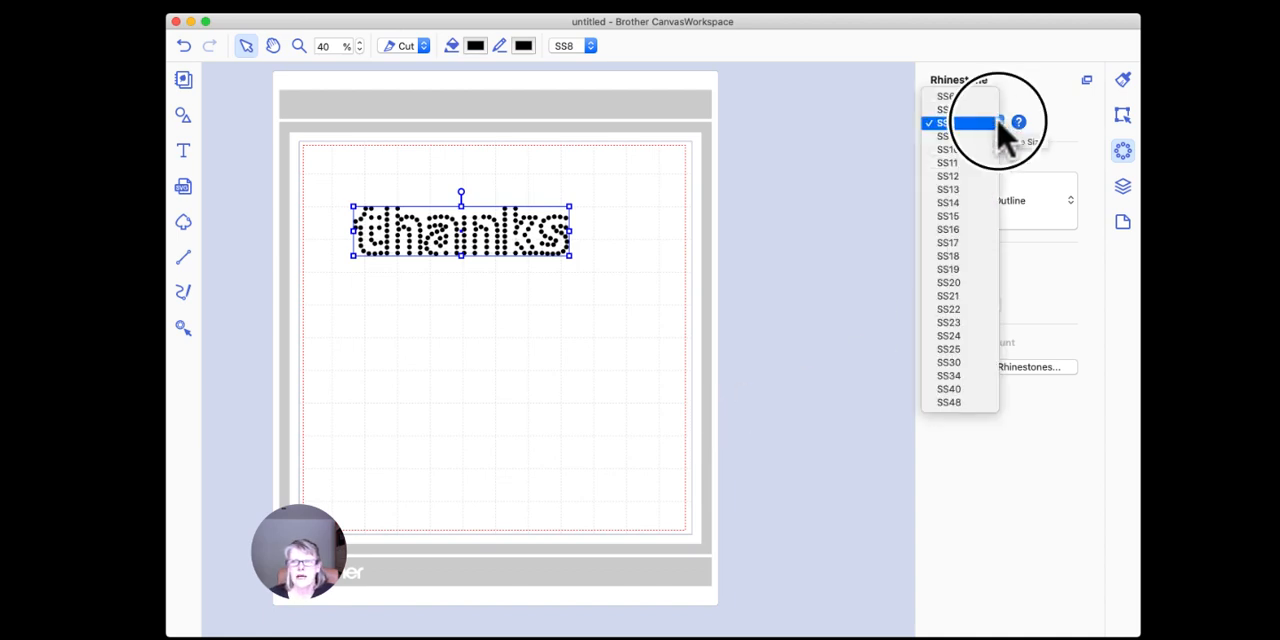
left_click(948, 98)
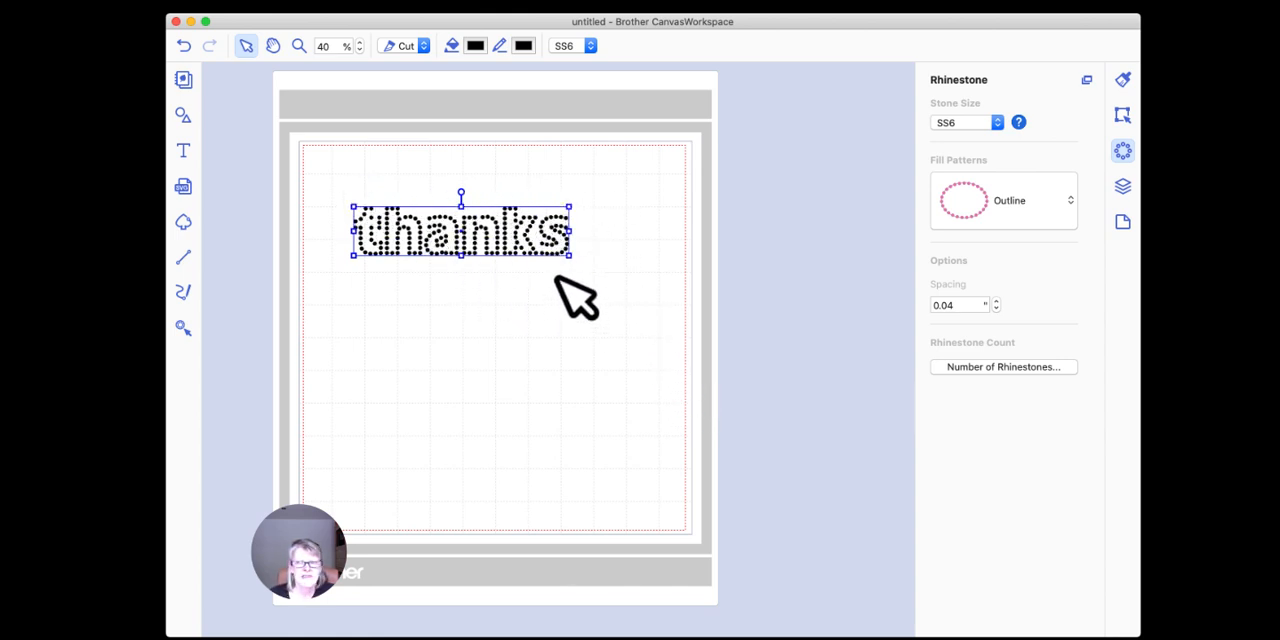
left_click(1000, 368)
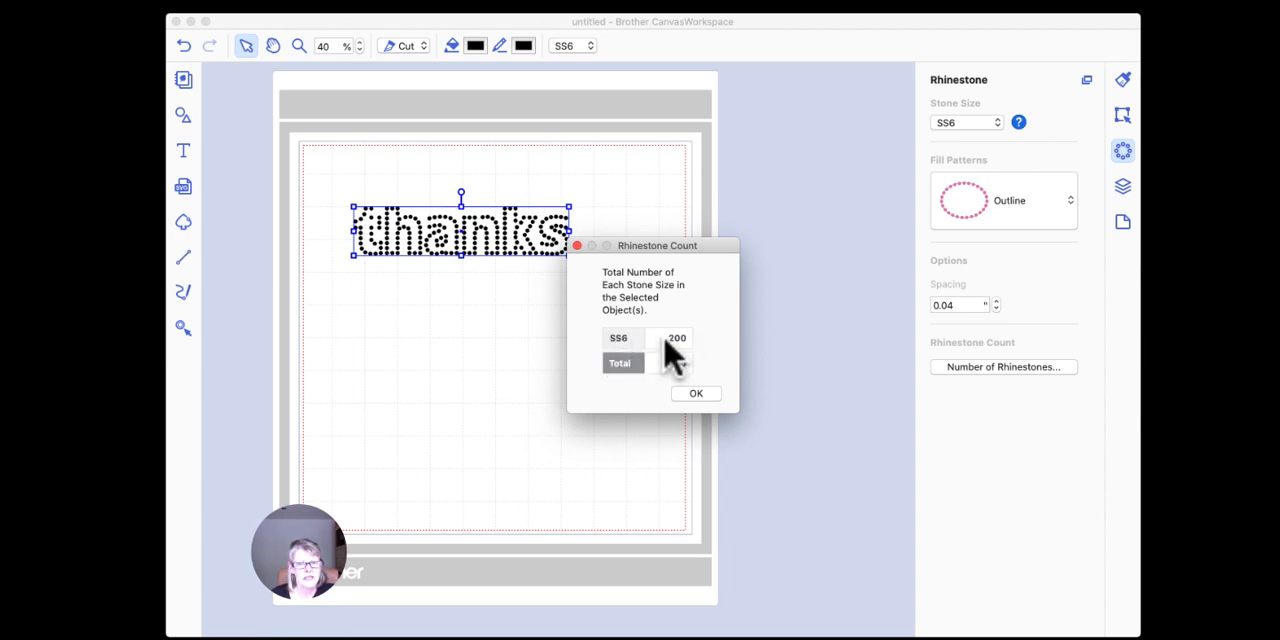
left_click(696, 393)
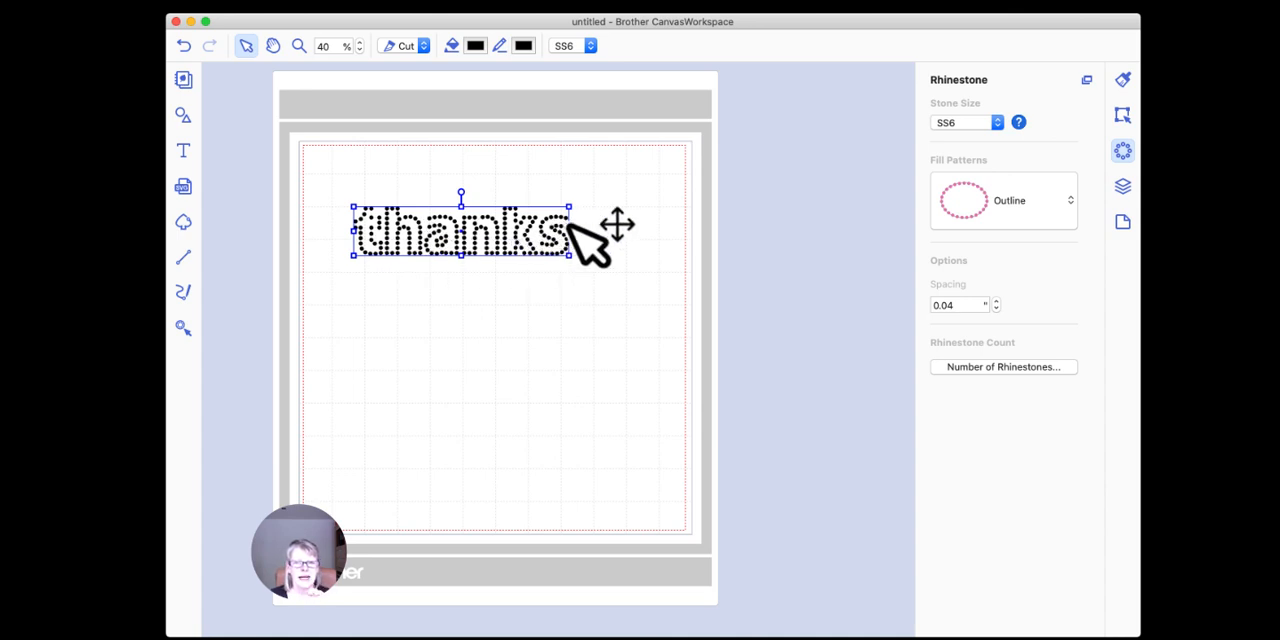
Step: Turn the rhinestone "thanks" back into plain text by setting its fill pattern to None
left_click(985, 208)
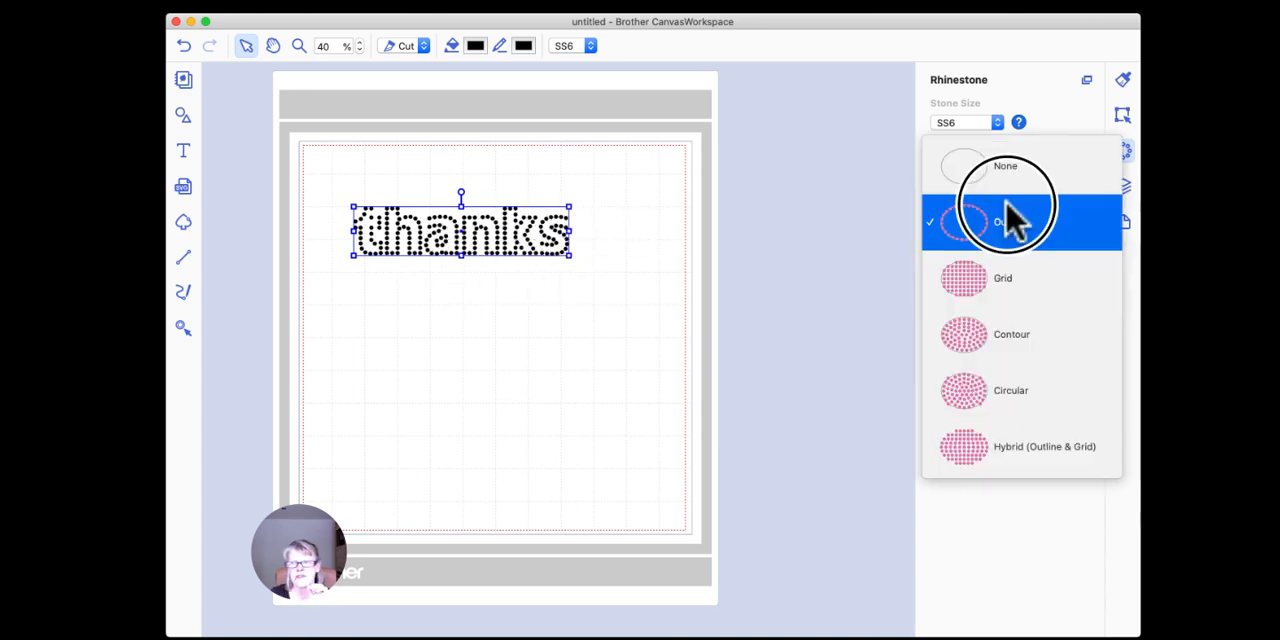
left_click(996, 177)
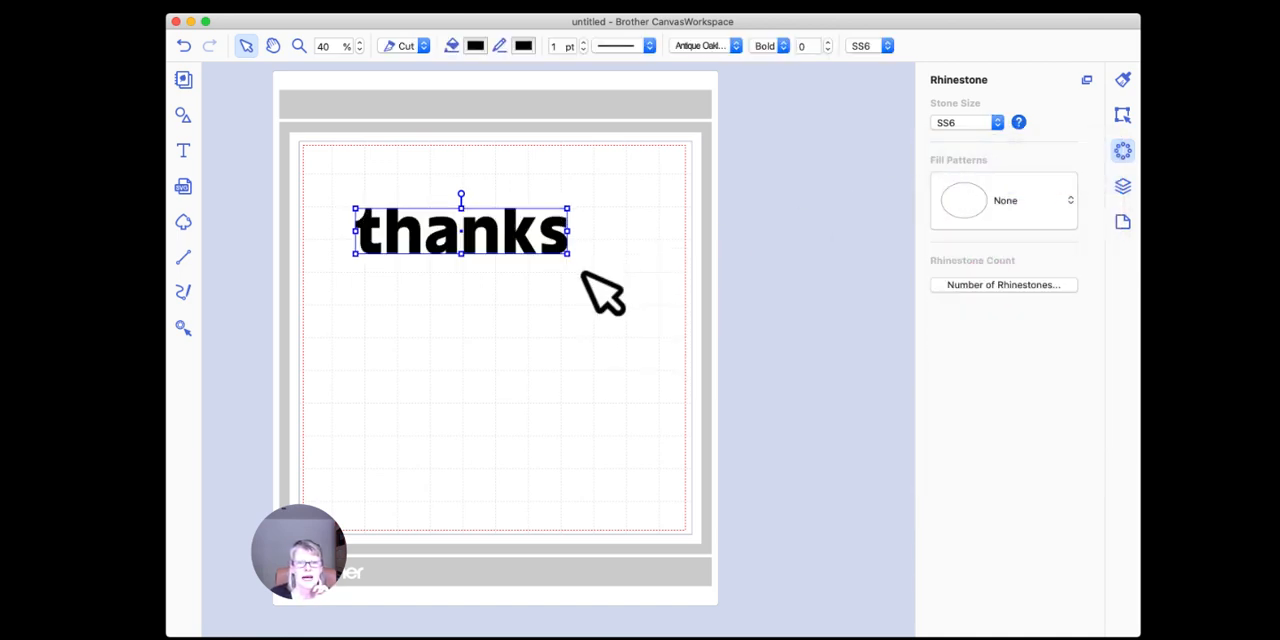
left_click(475, 316)
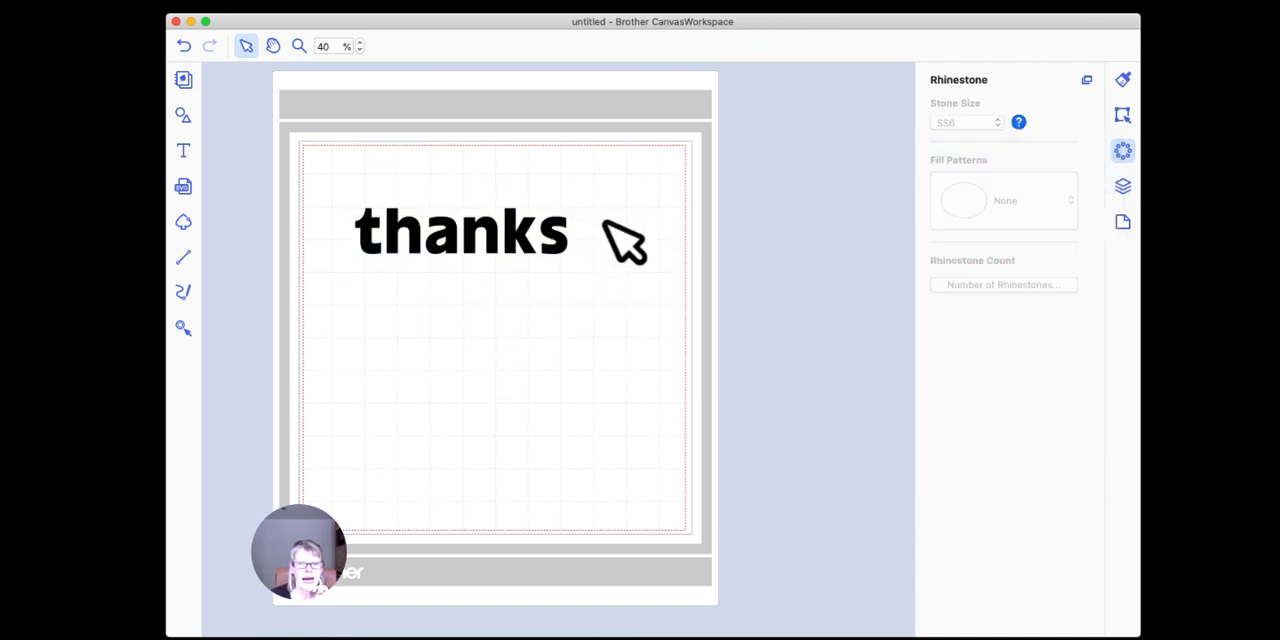
Step: Set the width of the "thanks" text to 8.00 inches with its aspect ratio maintained
left_click(506, 238)
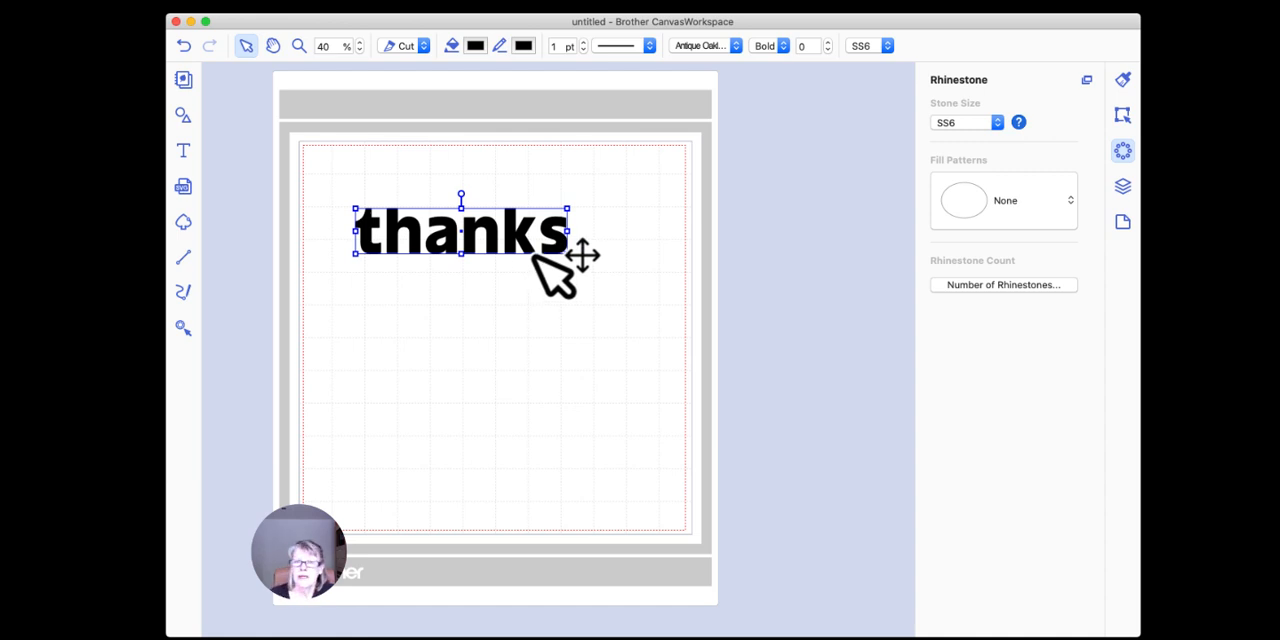
left_click(1123, 114)
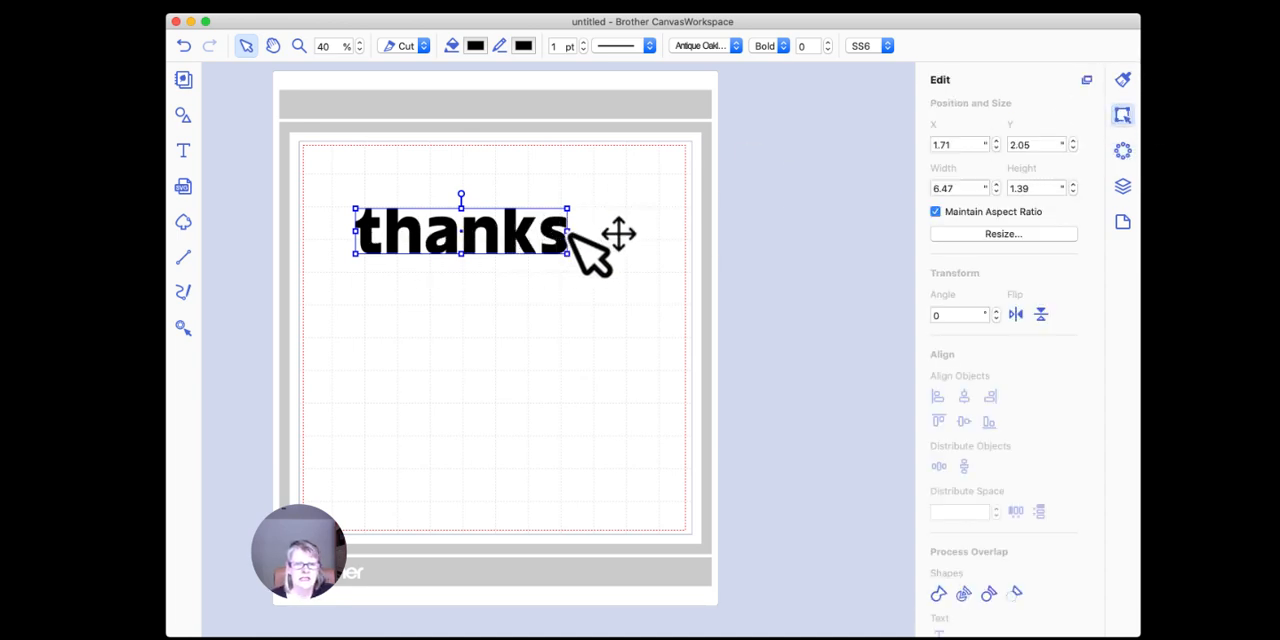
left_click(968, 188)
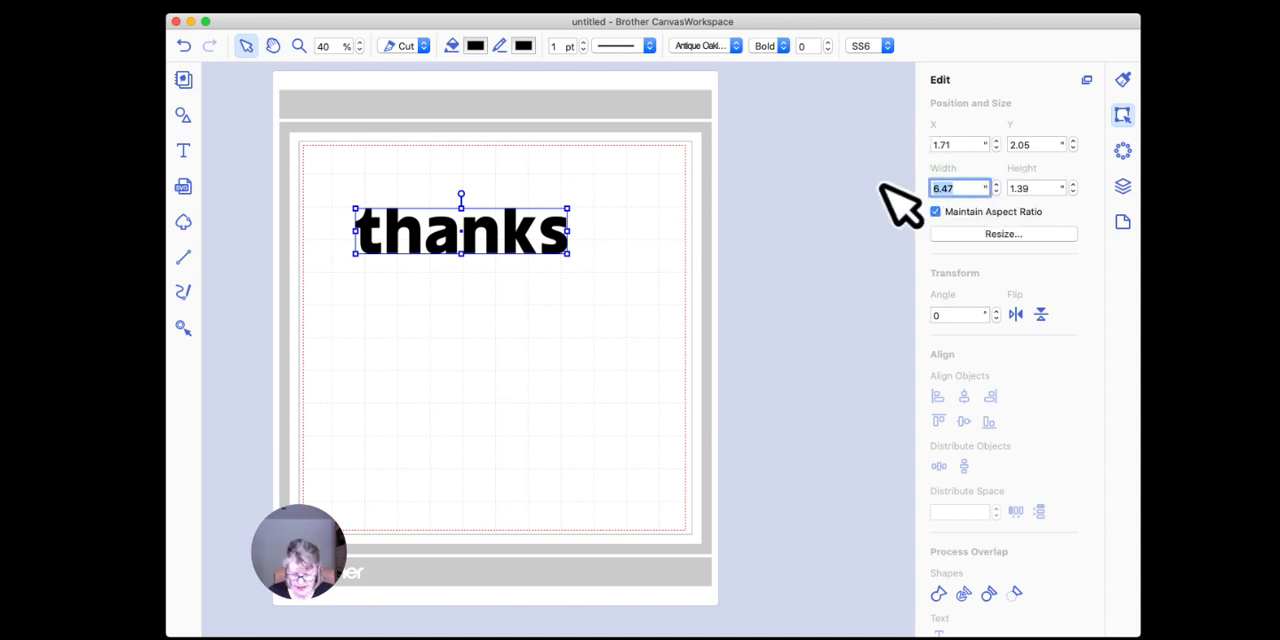
key("Return")
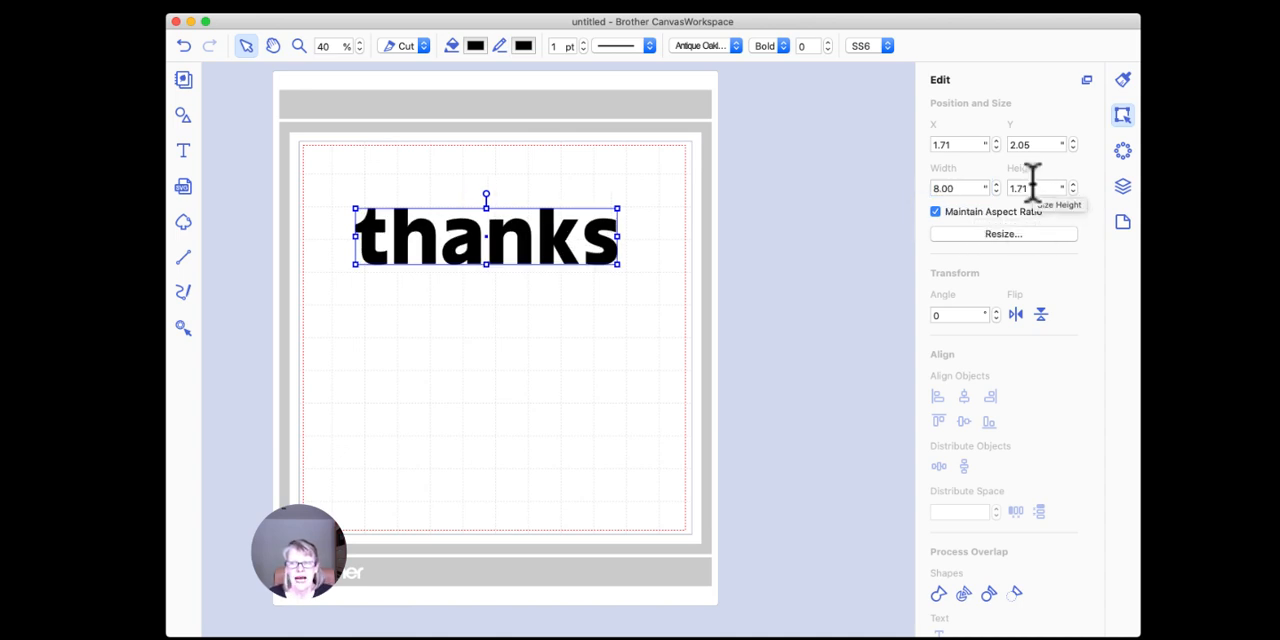
Step: Set the text's height to 2.00 inches without maintaining the aspect ratio, and move it to about X 1.38, Y 1.41 inches
left_click(935, 212)
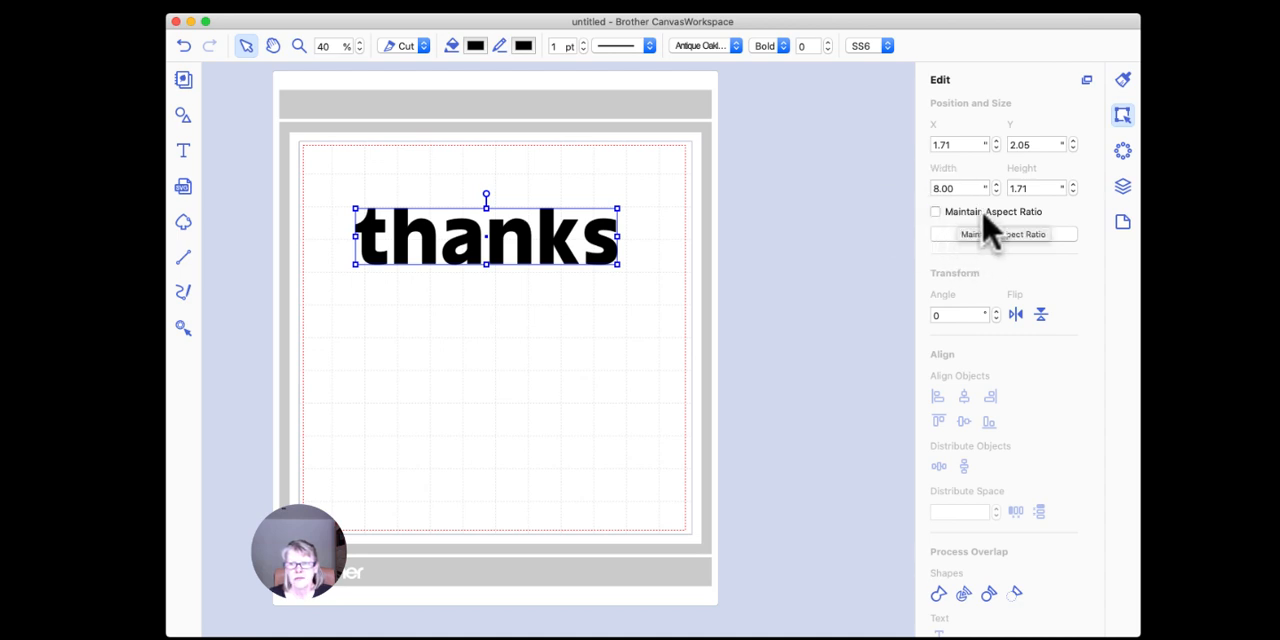
left_click(1035, 188)
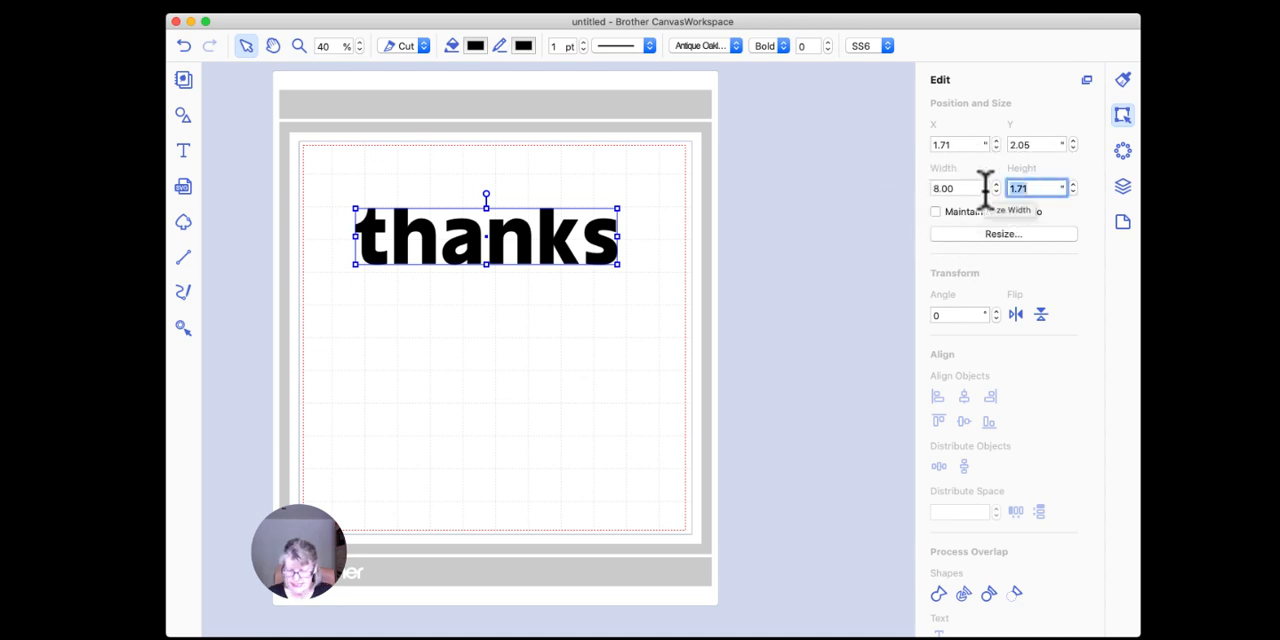
key("Return")
left_click(609, 366)
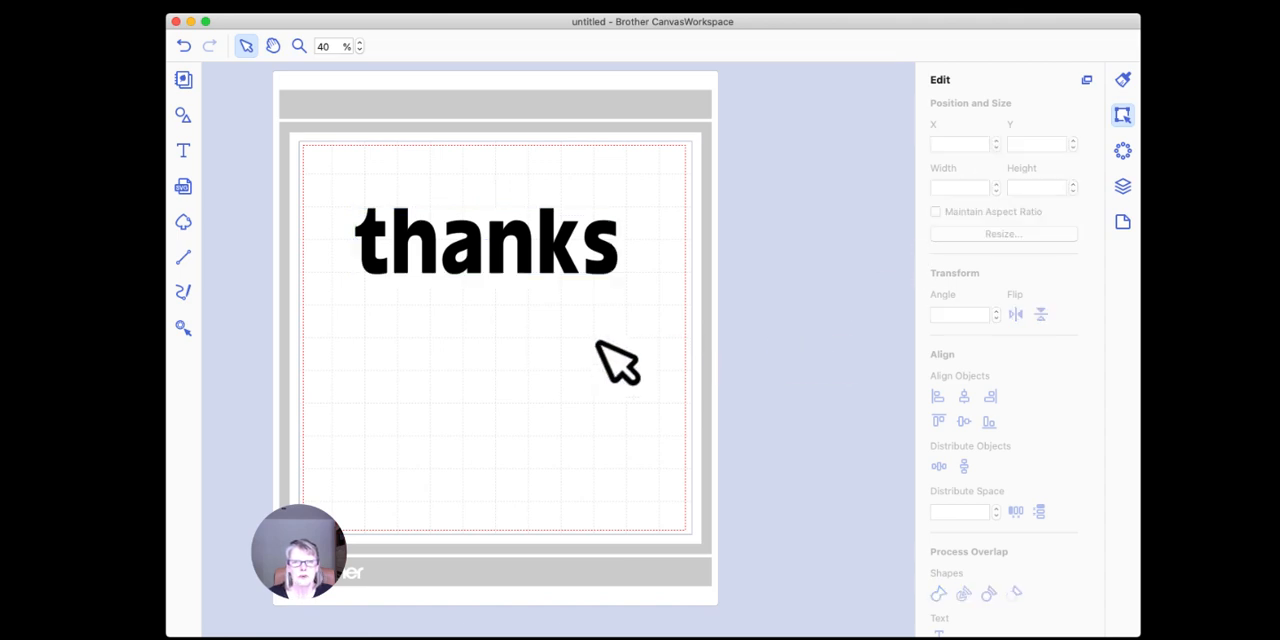
left_click_drag(567, 240, 556, 219)
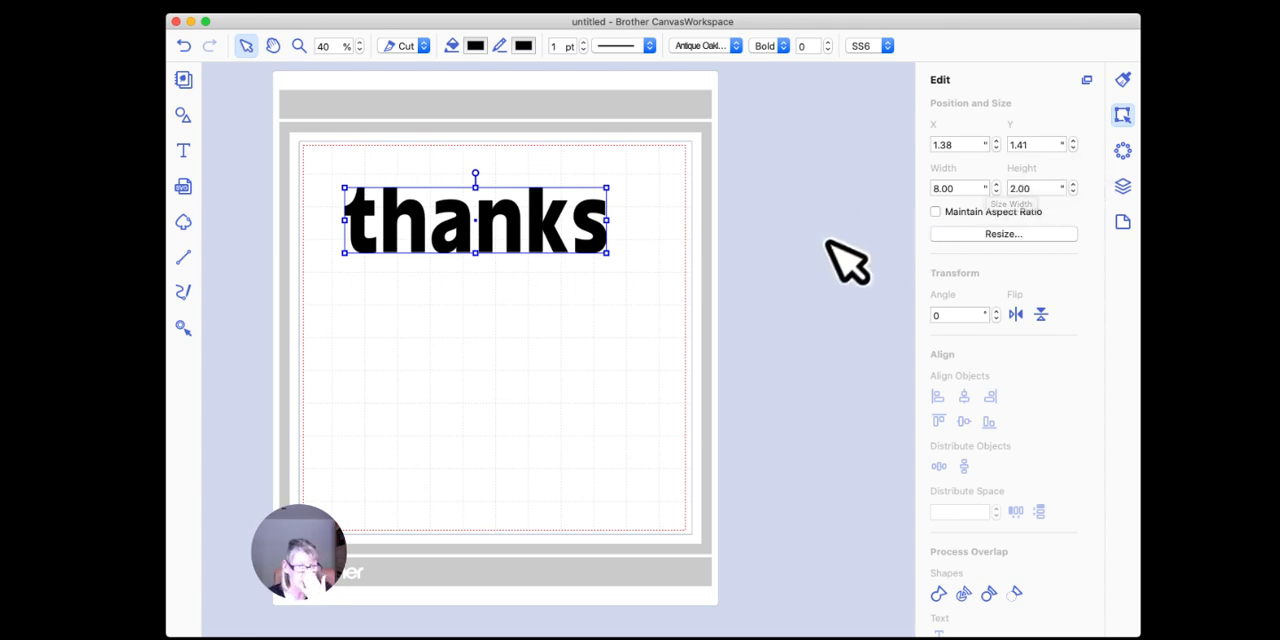
Step: Turn the resized "thanks" text into rhinestones with the Outline fill pattern and check its number of rhinestones
left_click(1121, 152)
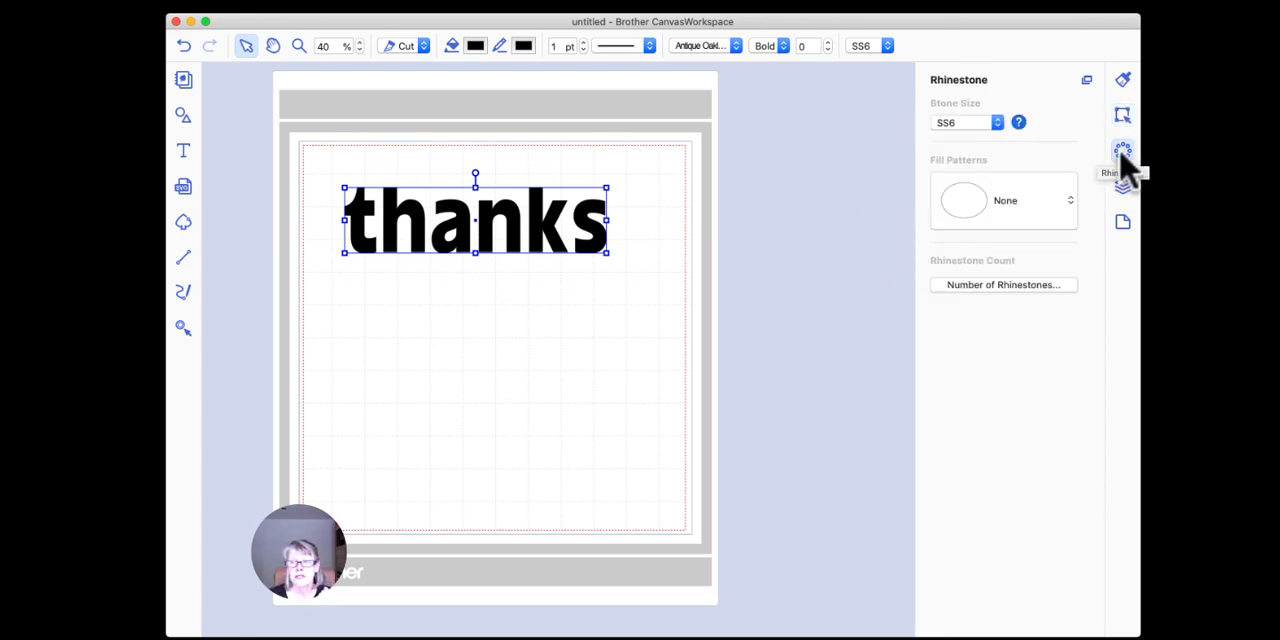
left_click(1013, 213)
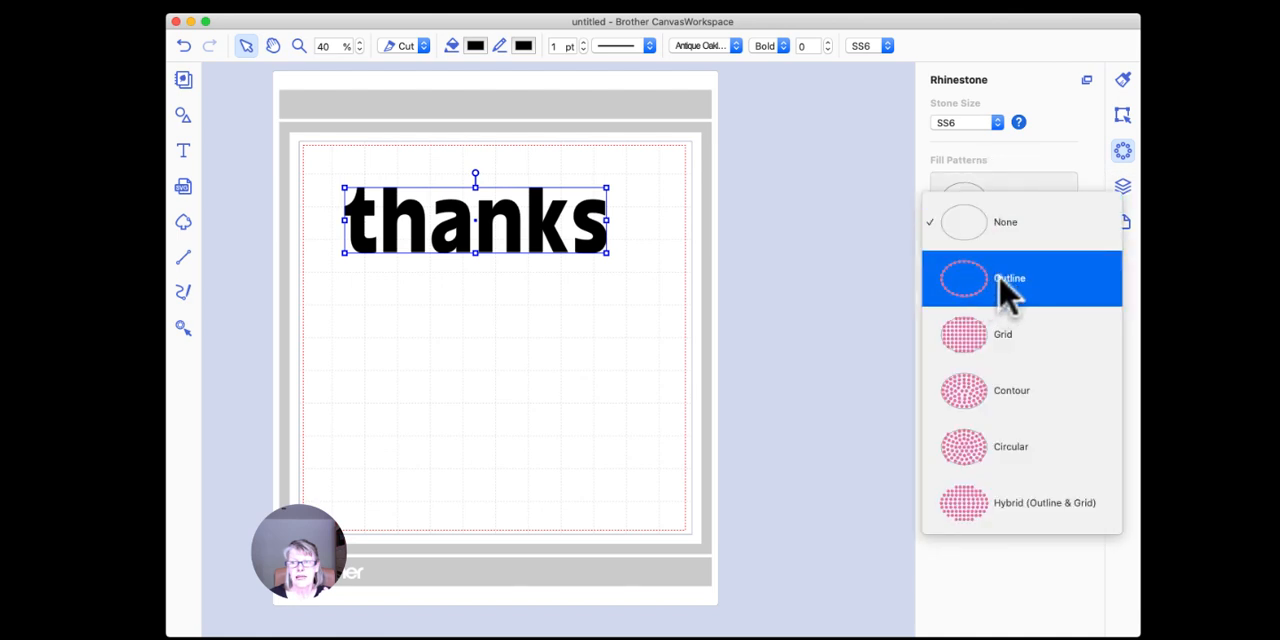
left_click(1003, 279)
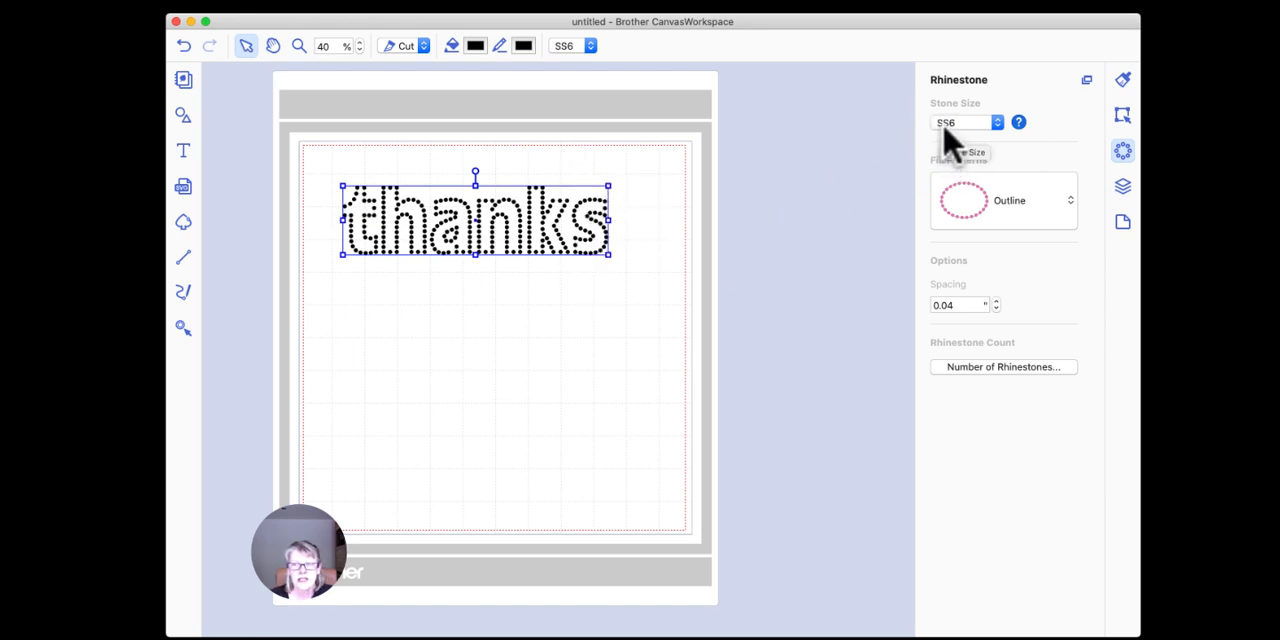
left_click(1000, 368)
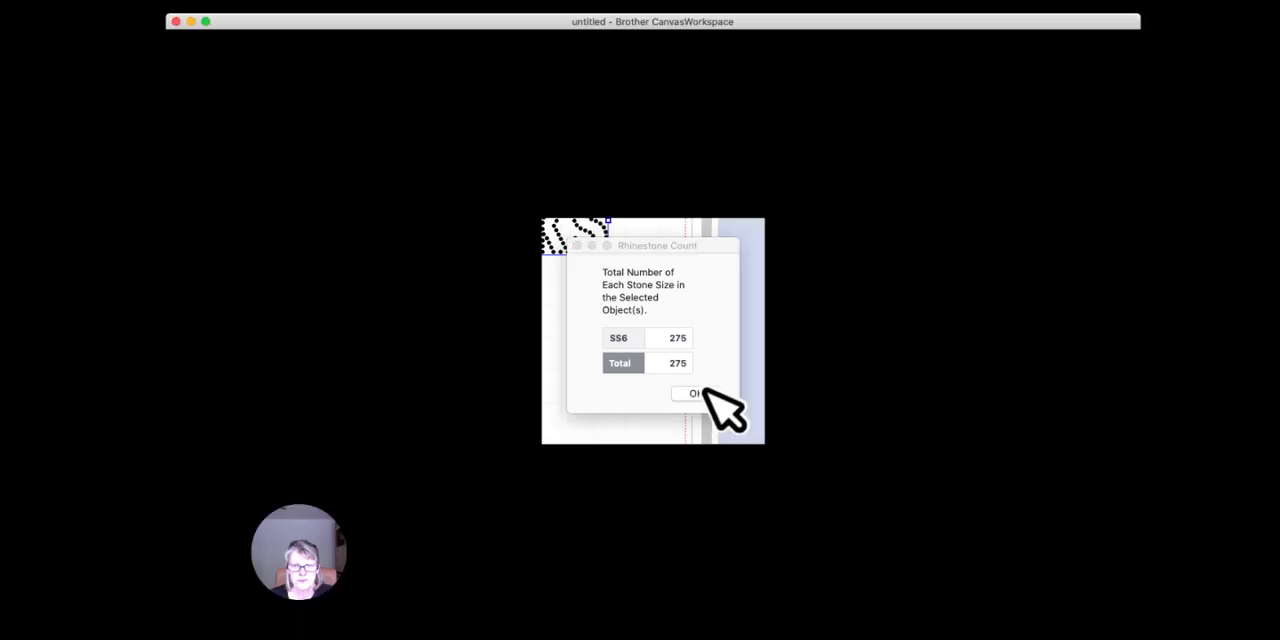
left_click(697, 394)
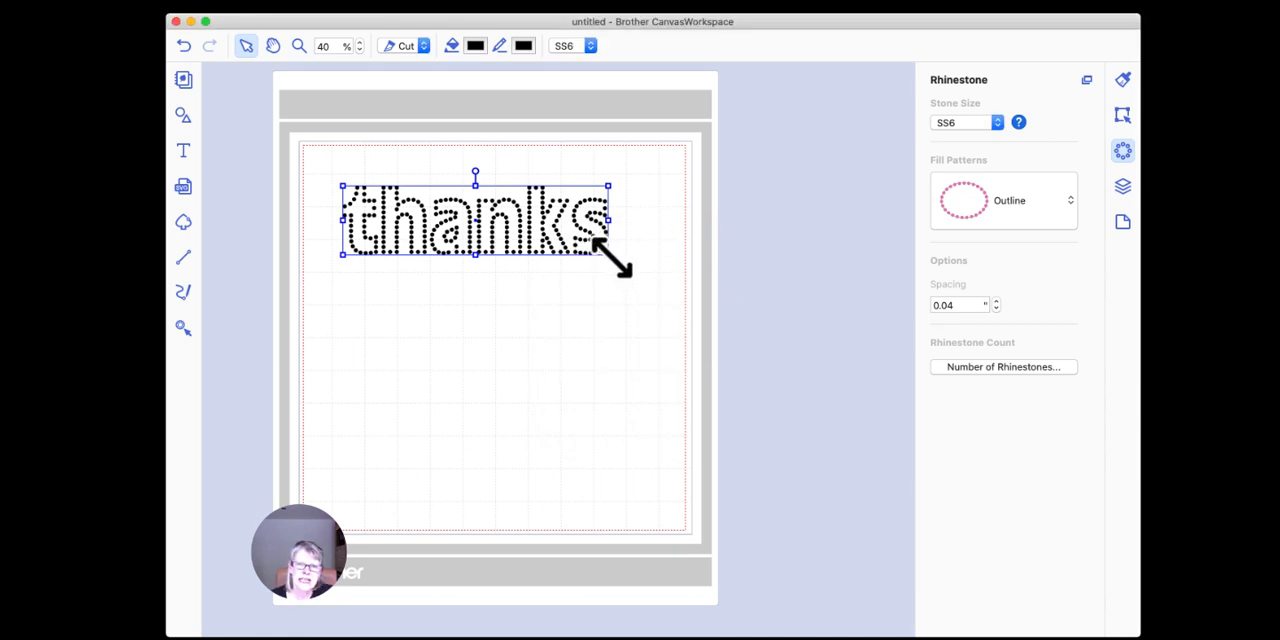
Step: Enlarge the rhinestone "thanks" to nearly the width of the cutting area and move it close to the mat's upper edge
left_click_drag(607, 254, 683, 290)
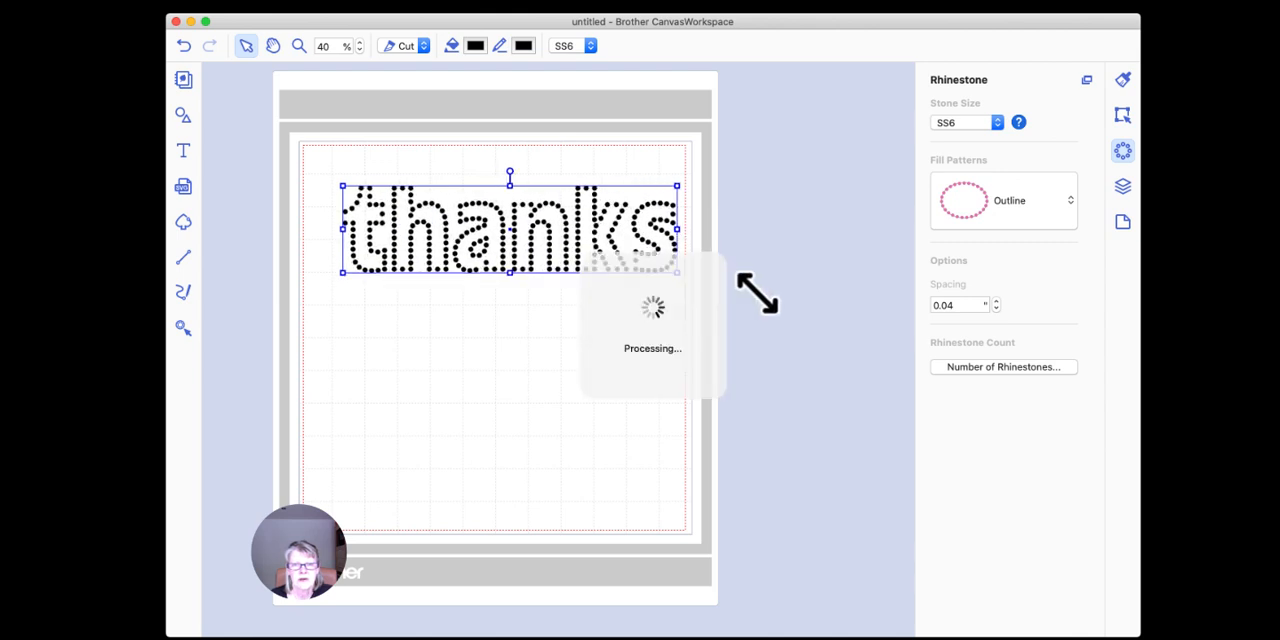
left_click_drag(651, 243, 618, 233)
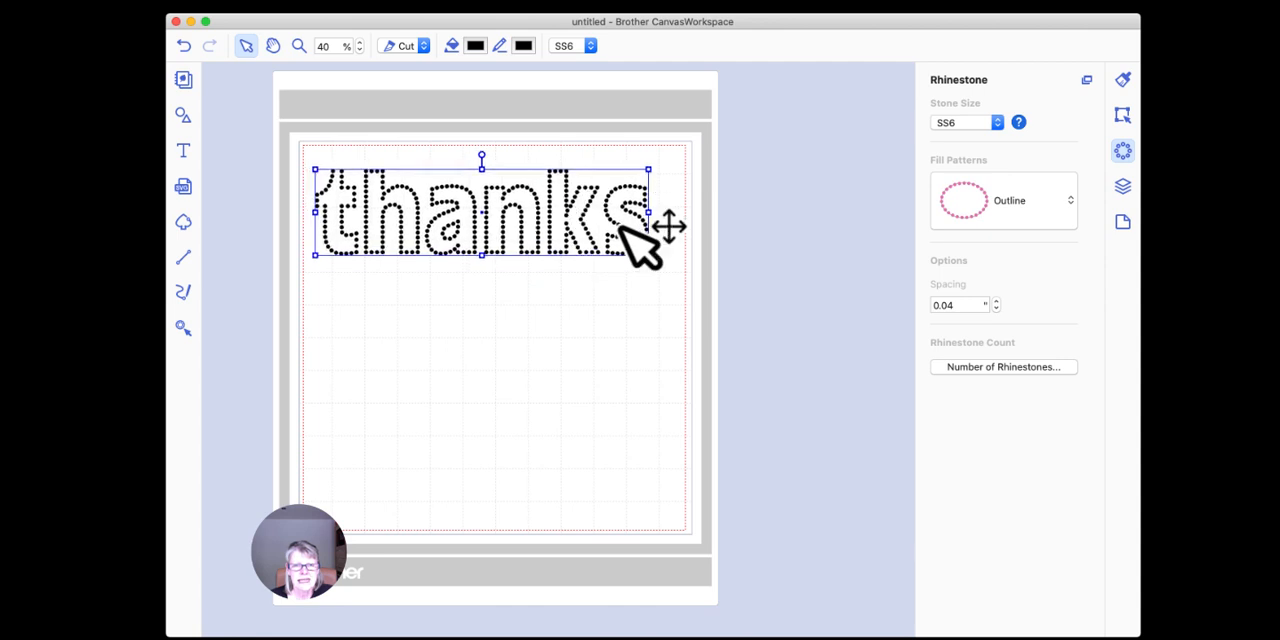
left_click(411, 251)
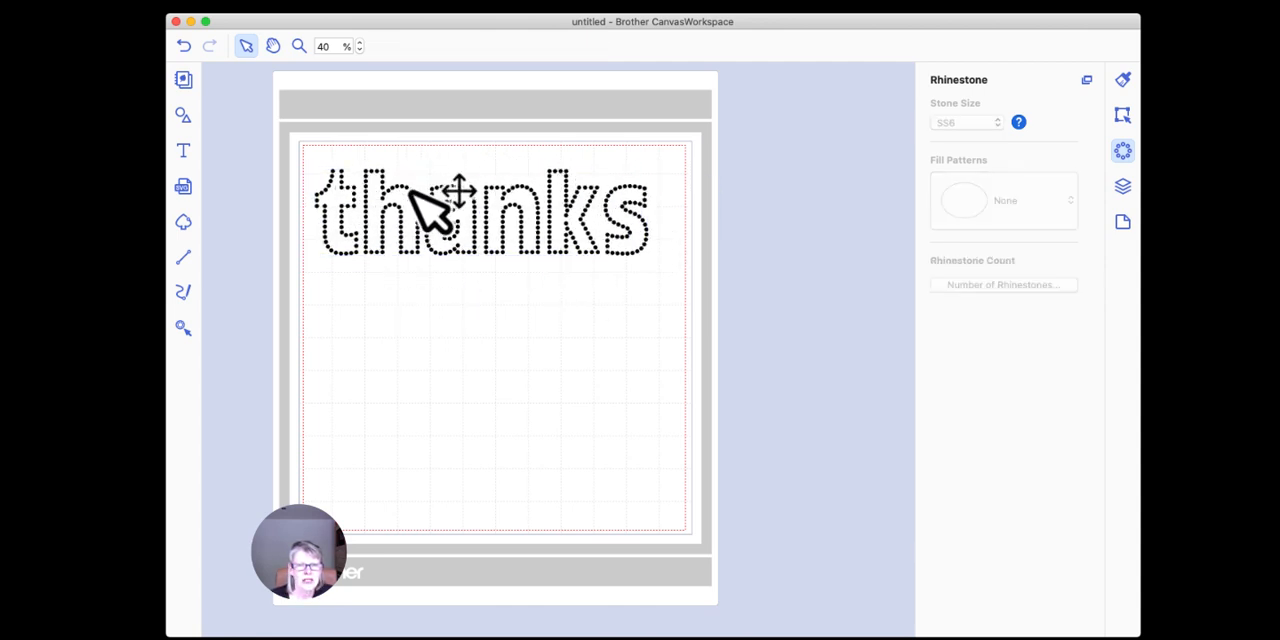
Step: Check the number of rhinestones in the enlarged "thanks" design
left_click(652, 226)
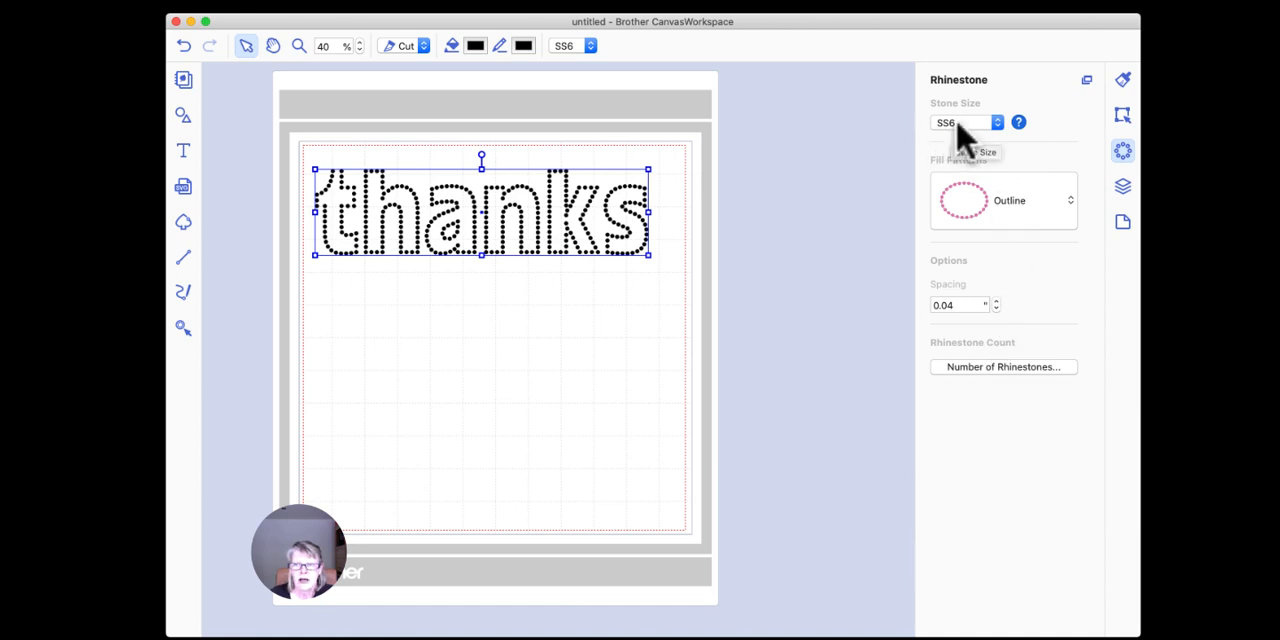
left_click(1003, 368)
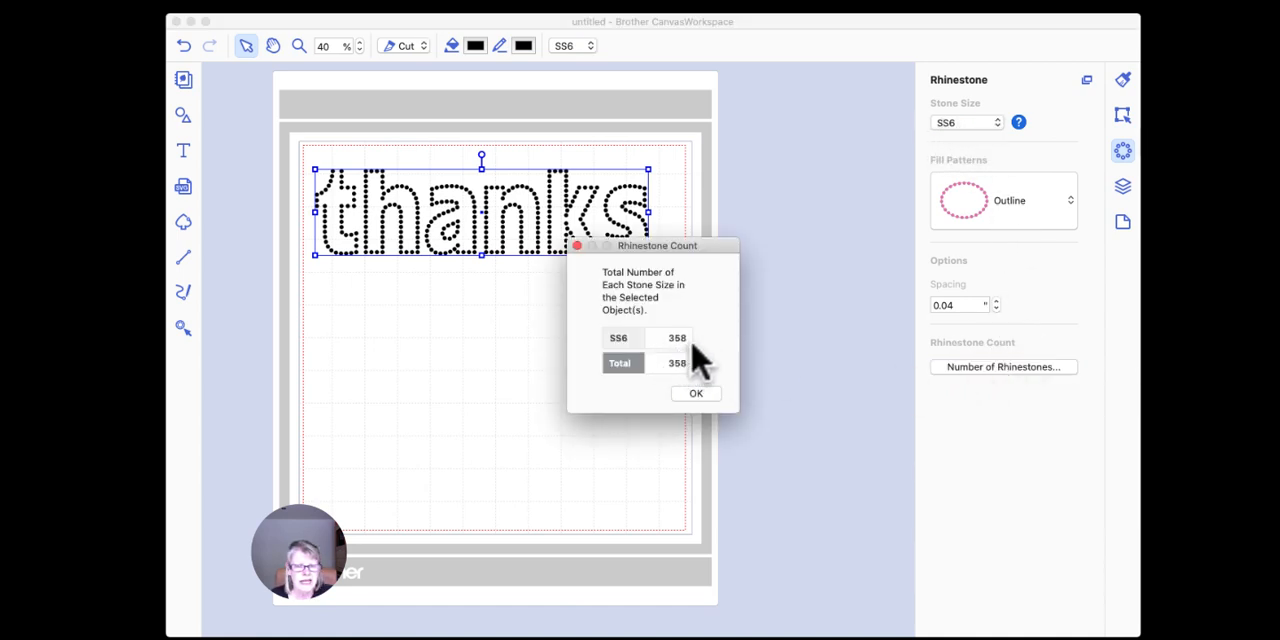
left_click(697, 394)
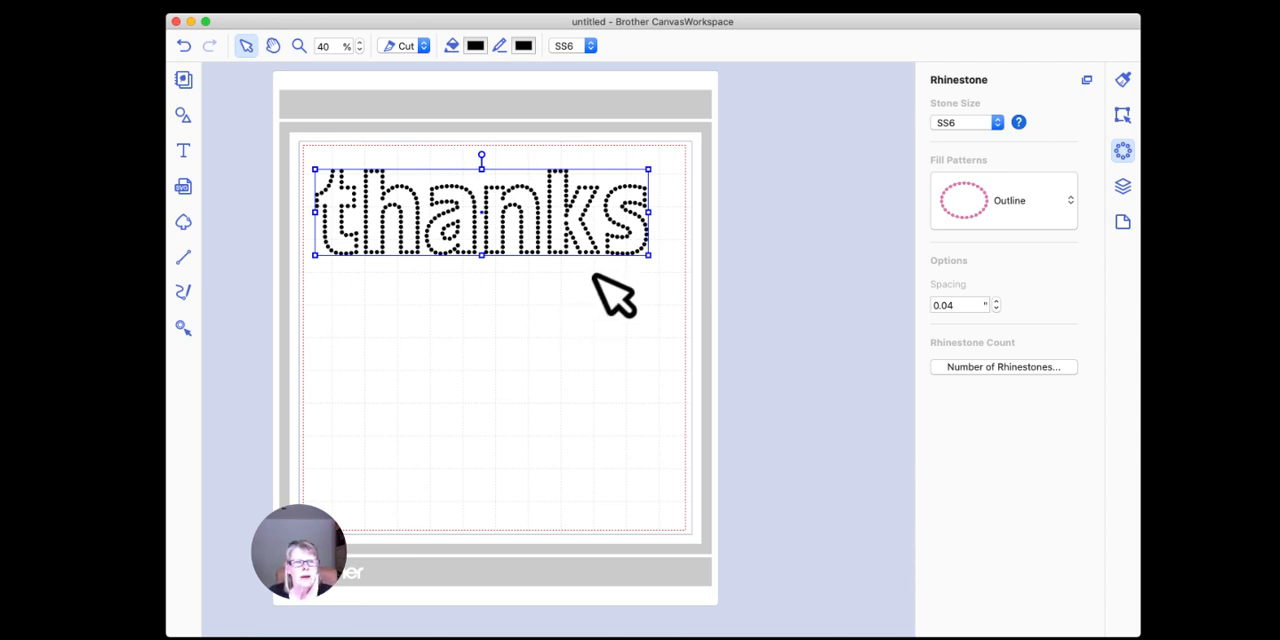
Step: Add the text "COOL" below "thanks", enlarge it and move it near the left side of the cutting area
left_click(184, 150)
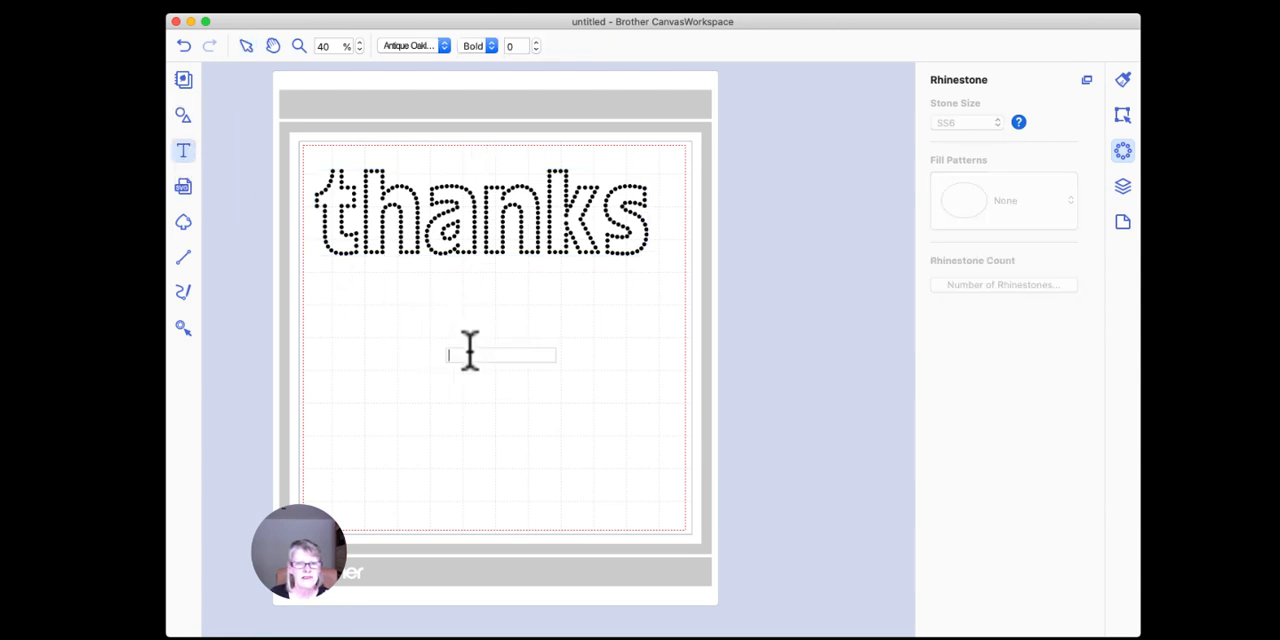
left_click(450, 354)
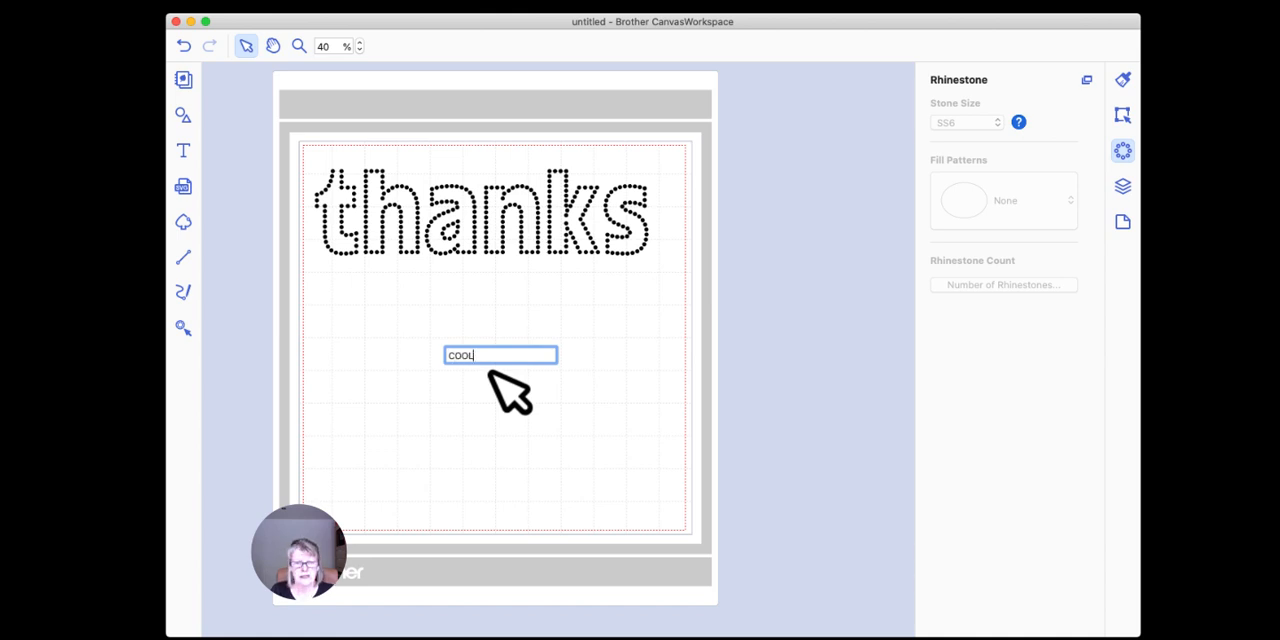
left_click(489, 371)
left_click_drag(531, 372, 683, 480)
left_click_drag(567, 378, 450, 342)
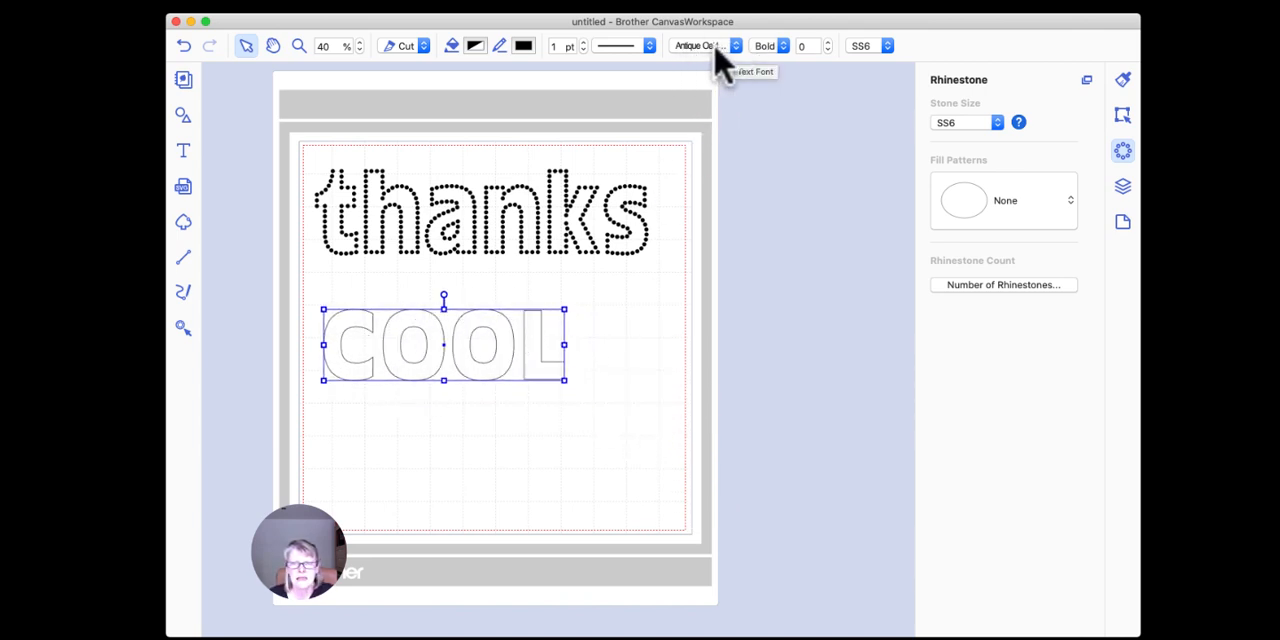
Step: Set the stone size of "COOL" to SS10 and turn it into rhinestones with the Outline fill pattern
left_click(719, 47)
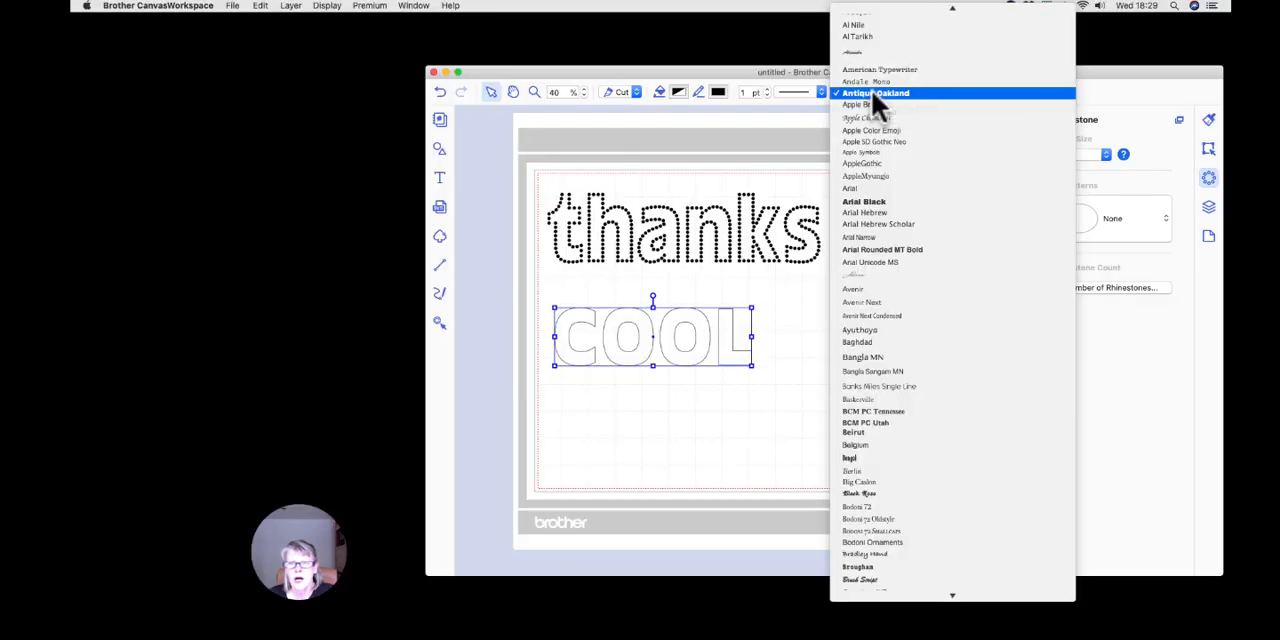
left_click(820, 114)
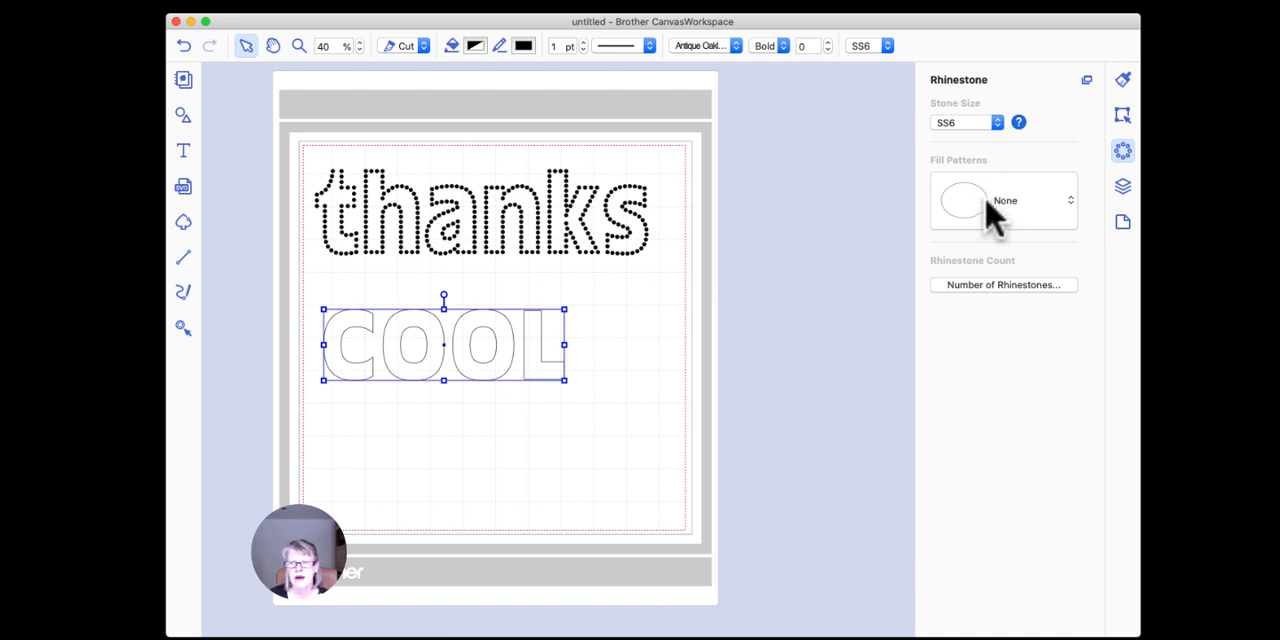
left_click(997, 123)
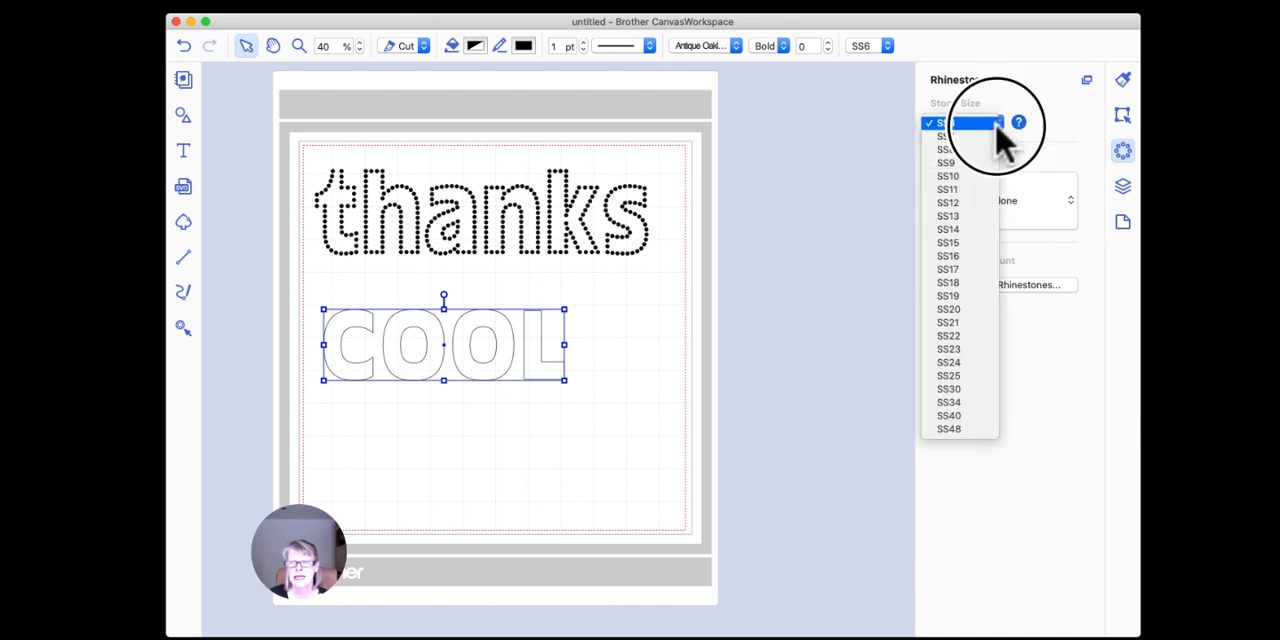
left_click(964, 176)
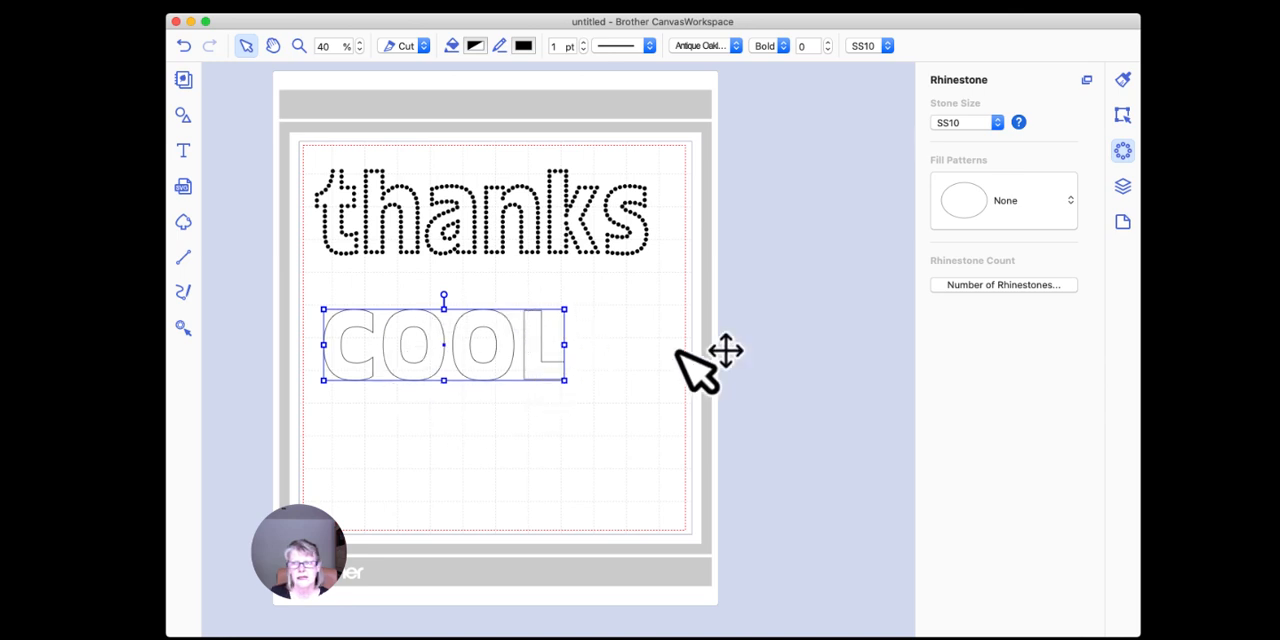
left_click(1000, 210)
left_click(988, 282)
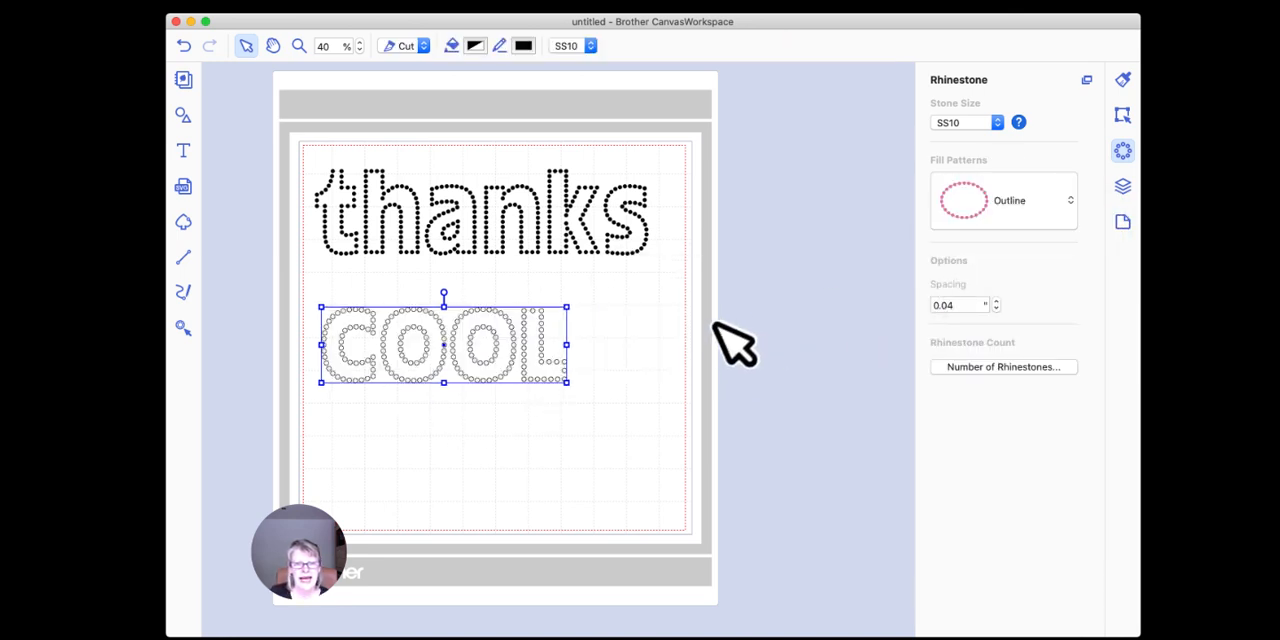
Step: Fill the "COOL" rhinestones with black (Licorice)
left_click(475, 46)
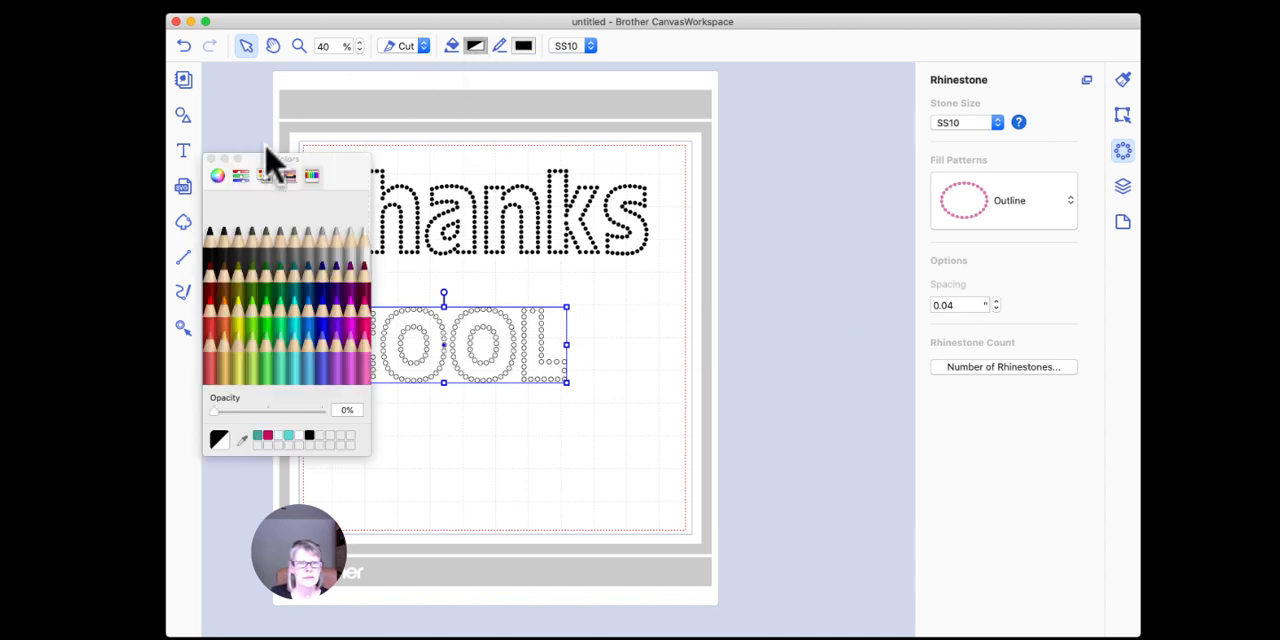
left_click(210, 159)
left_click(608, 351)
left_click(547, 349)
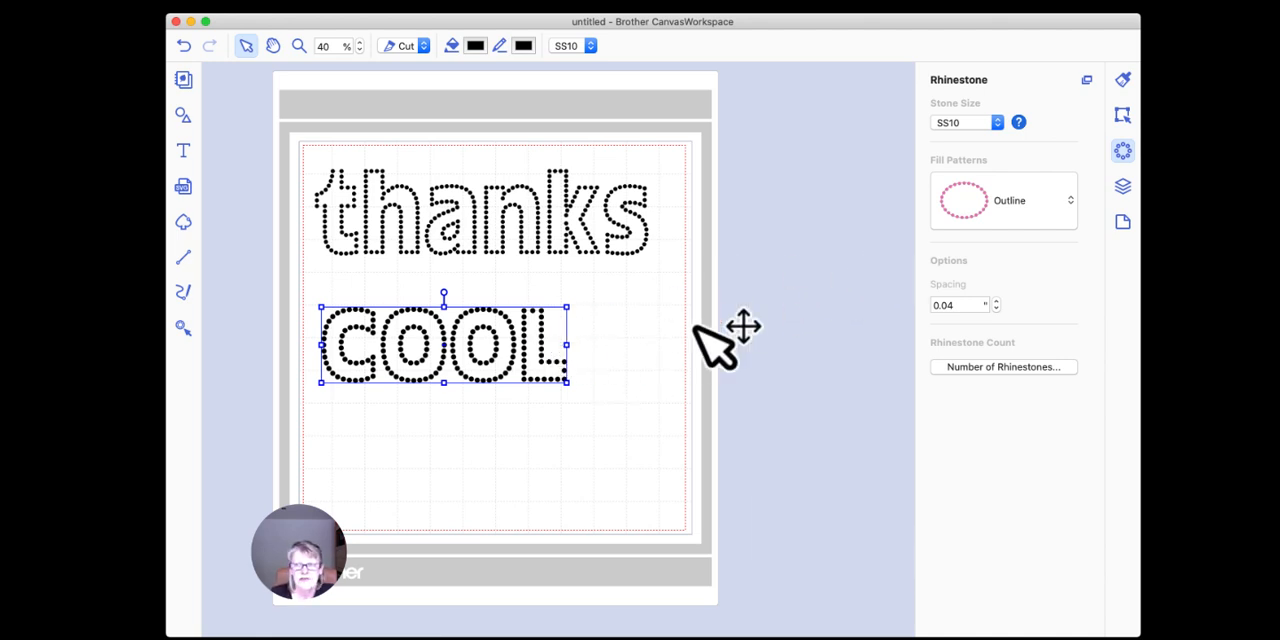
Step: Set the fill pattern of "COOL" to None and change its font to Impact
left_click(1004, 204)
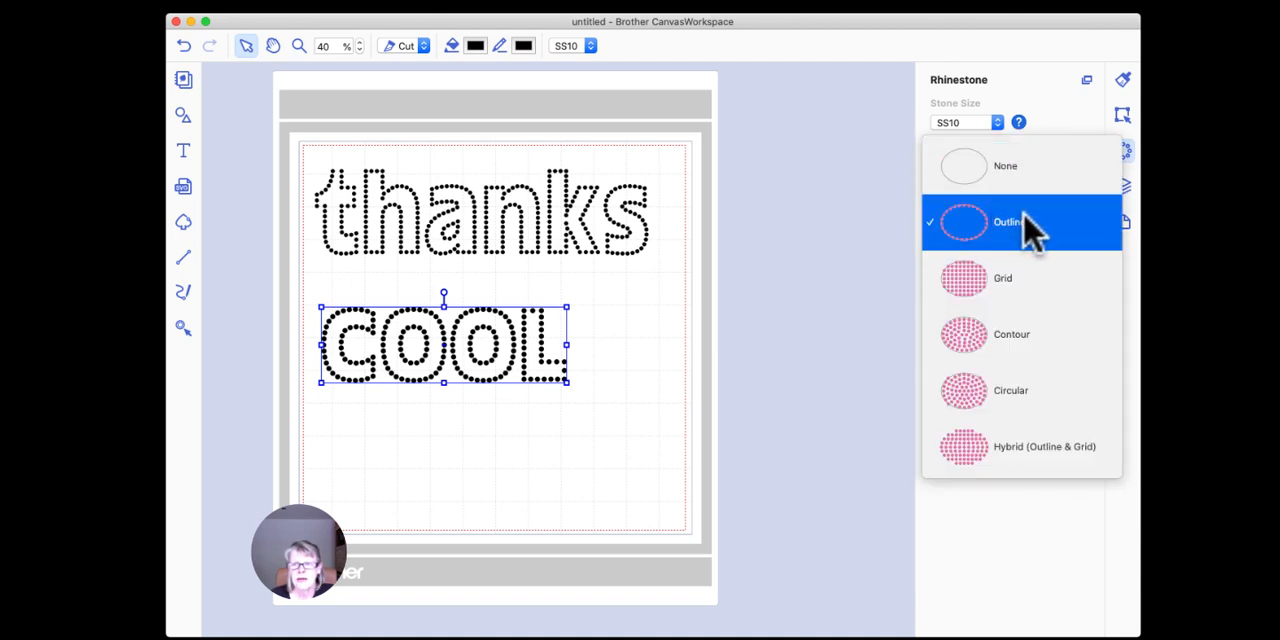
left_click(1008, 178)
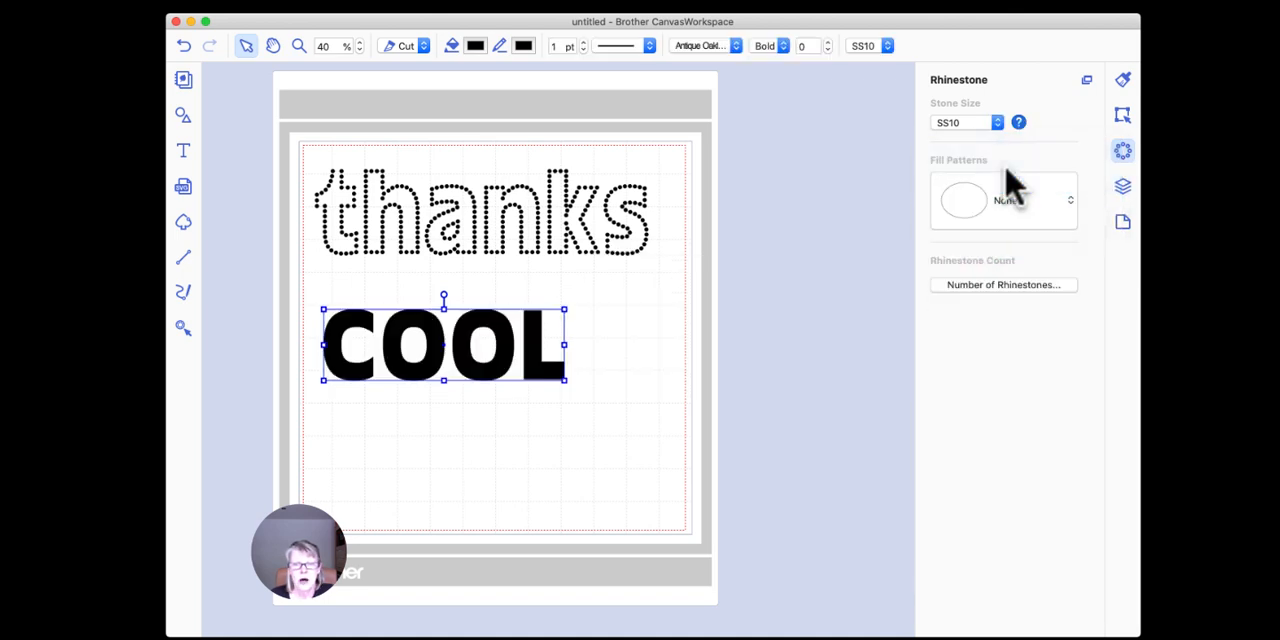
left_click(737, 50)
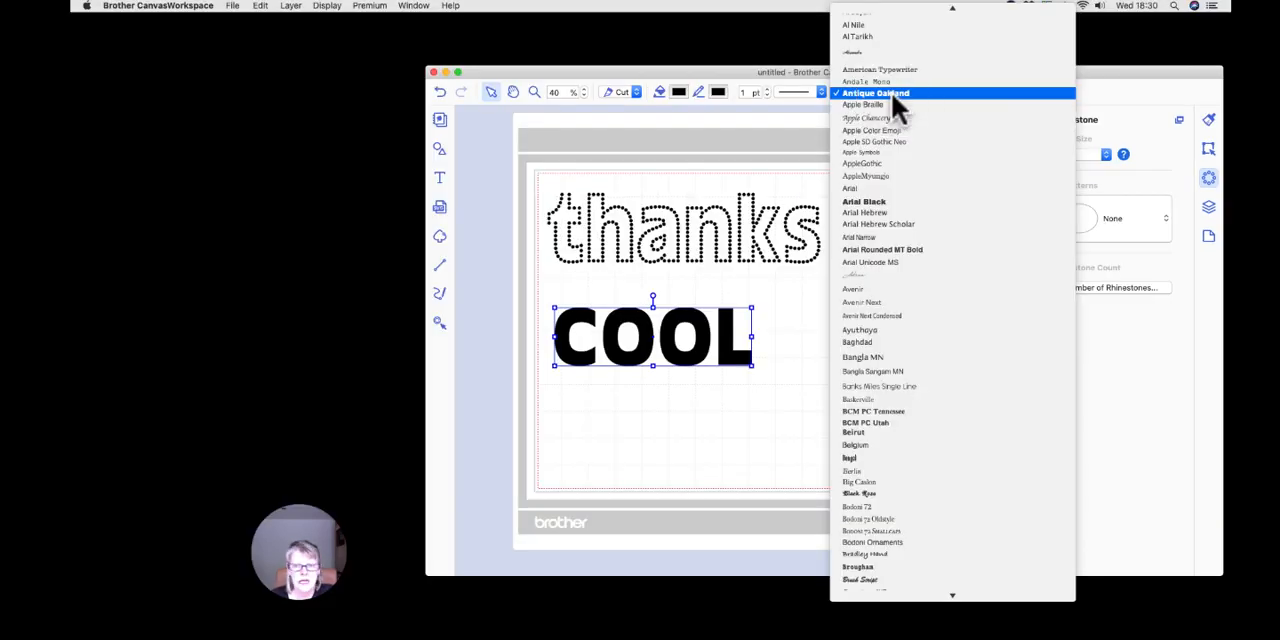
scroll(891, 220, "down", 3)
scroll(891, 220, "down", 5)
scroll(891, 220, "down", 8)
scroll(891, 220, "down", 4)
scroll(891, 220, "down", 8)
scroll(891, 220, "down", 15)
scroll(891, 220, "down", 3)
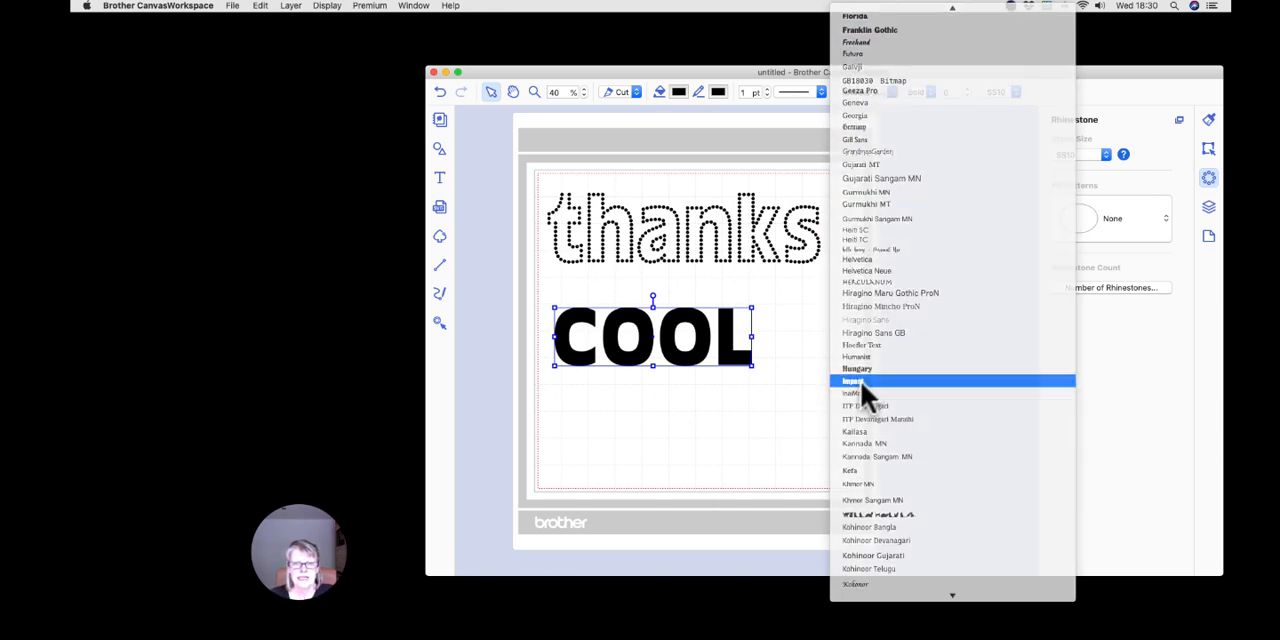
left_click(860, 381)
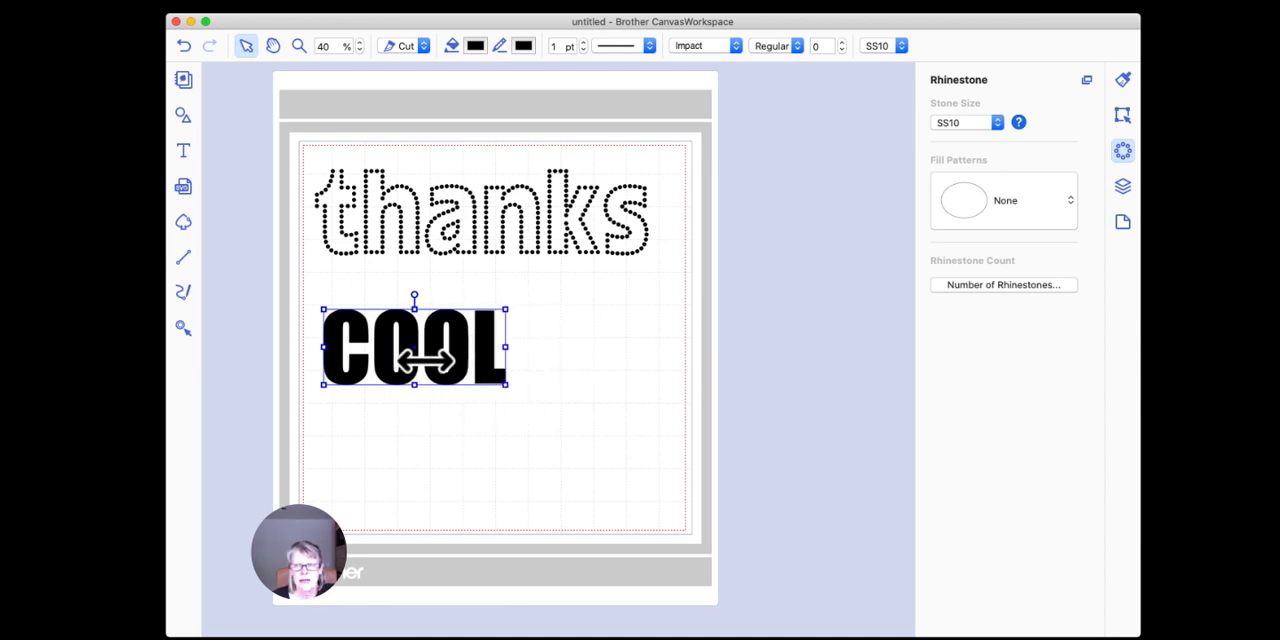
Step: Turn the Impact-font "COOL" text into rhinestones with the Outline fill pattern
left_click(1046, 215)
left_click(1015, 285)
left_click(604, 368)
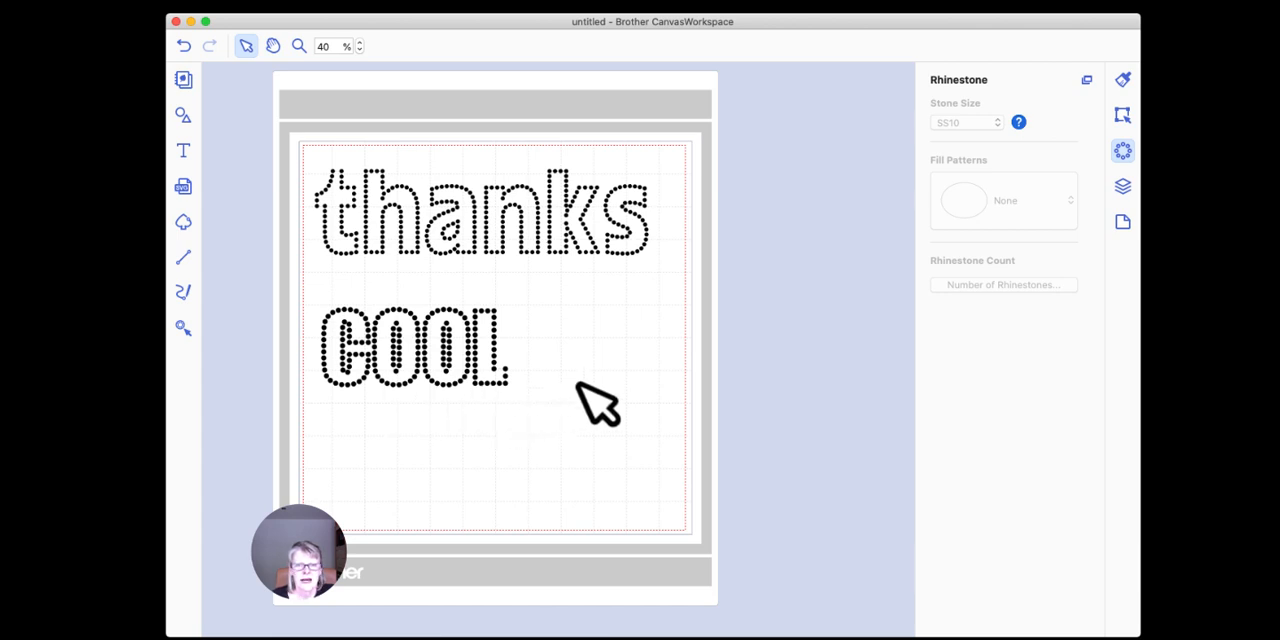
Step: Select the rhinestone "COOL" and open its fill pattern choices
left_click(497, 341)
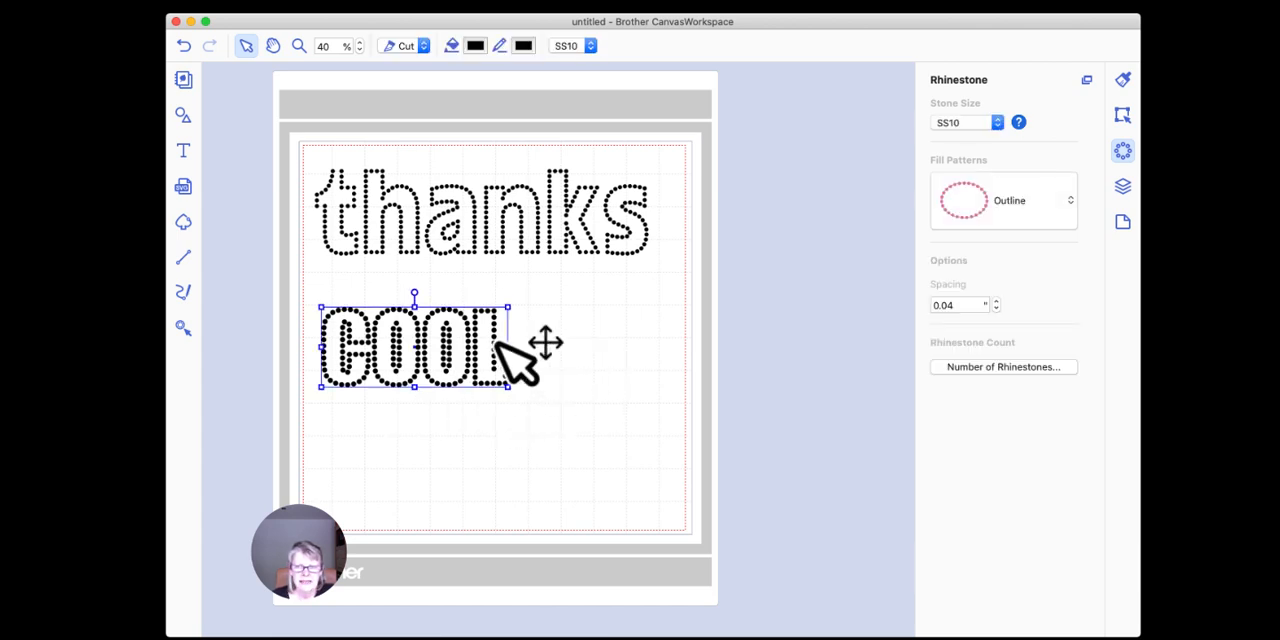
left_click(1000, 205)
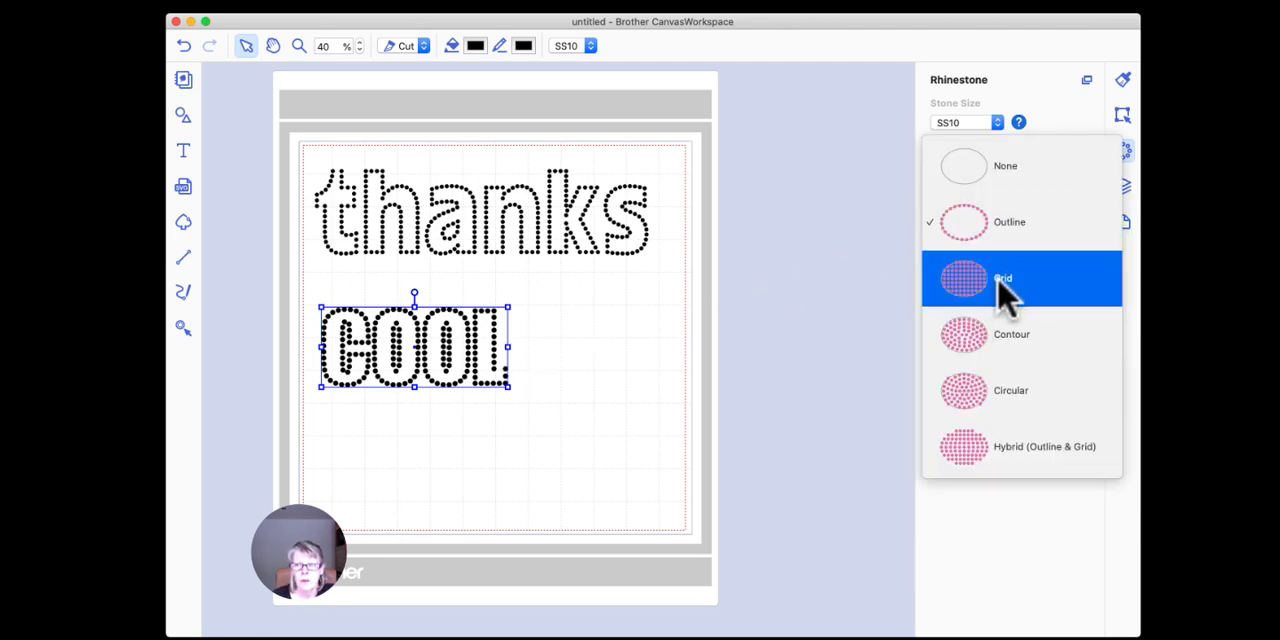
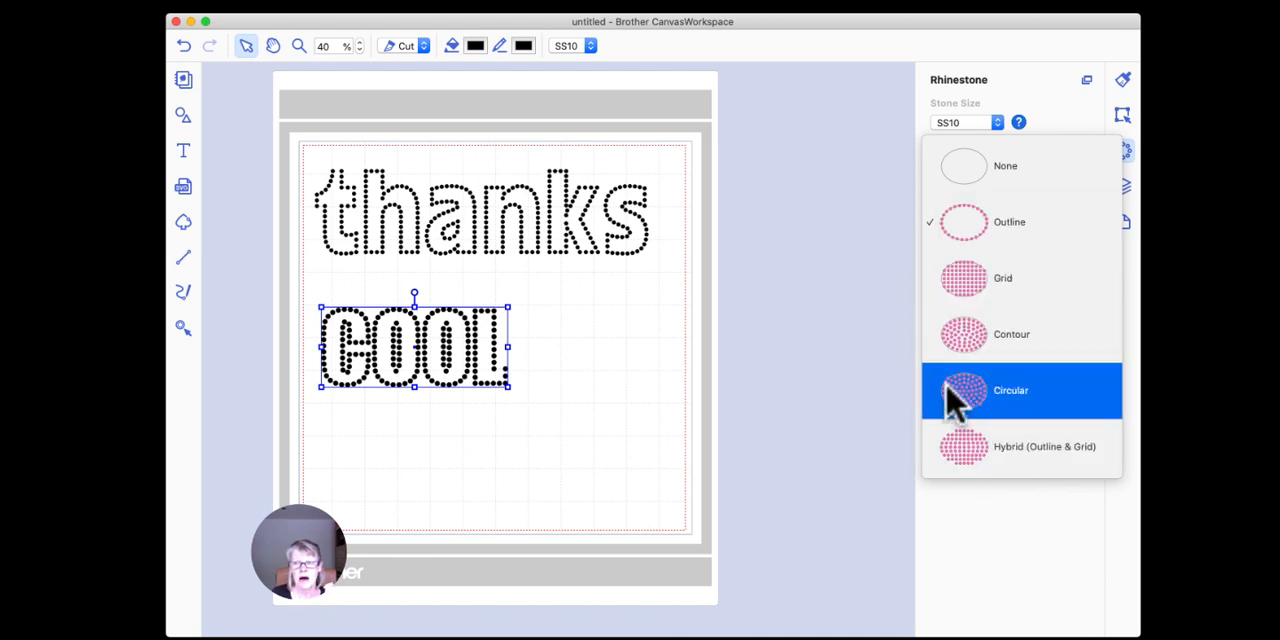
Step: Try the Grid and Contour fill patterns on the rhinestone "COOL"
left_click(970, 298)
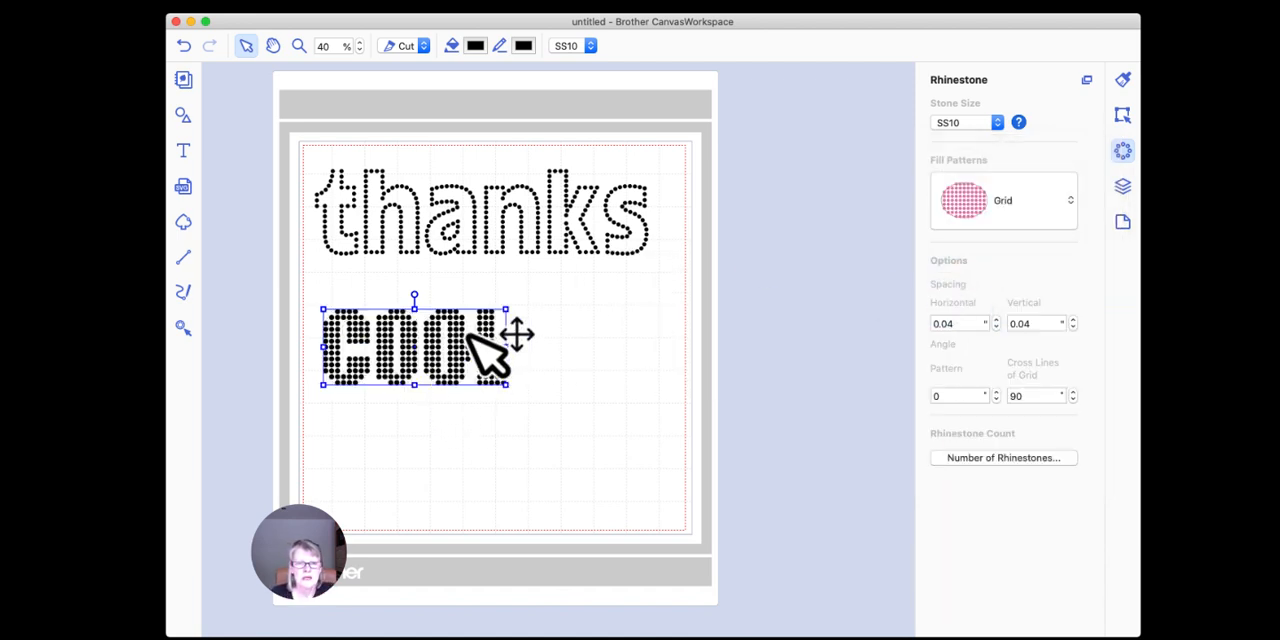
left_click(565, 370)
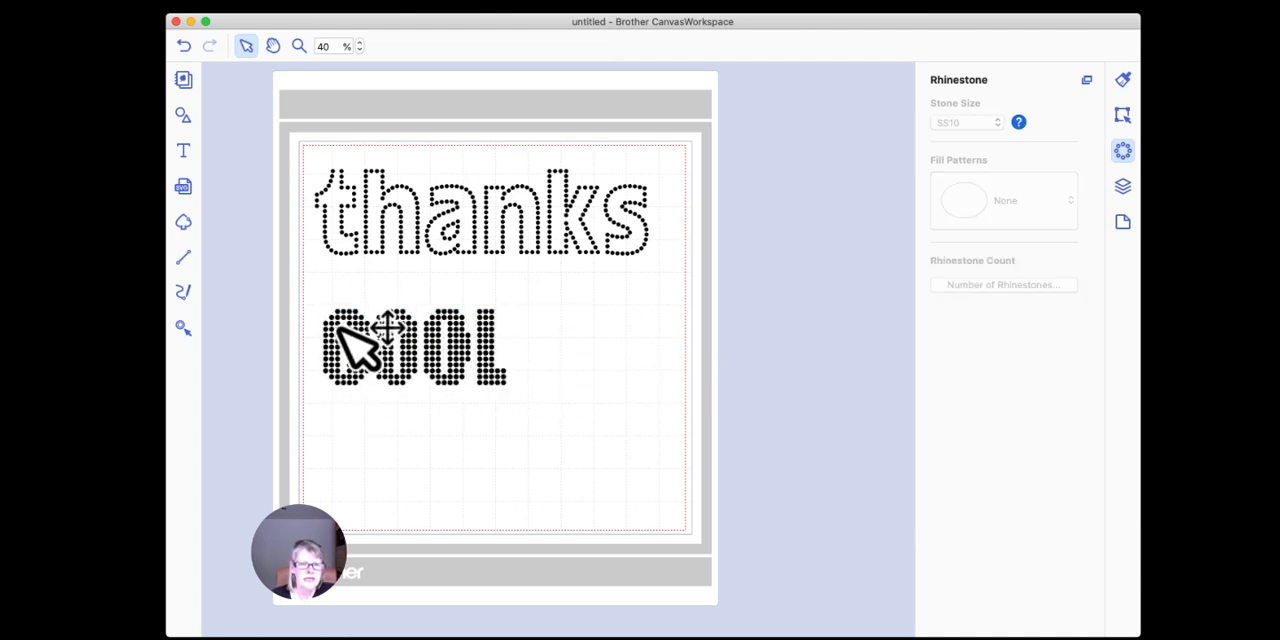
left_click(491, 383)
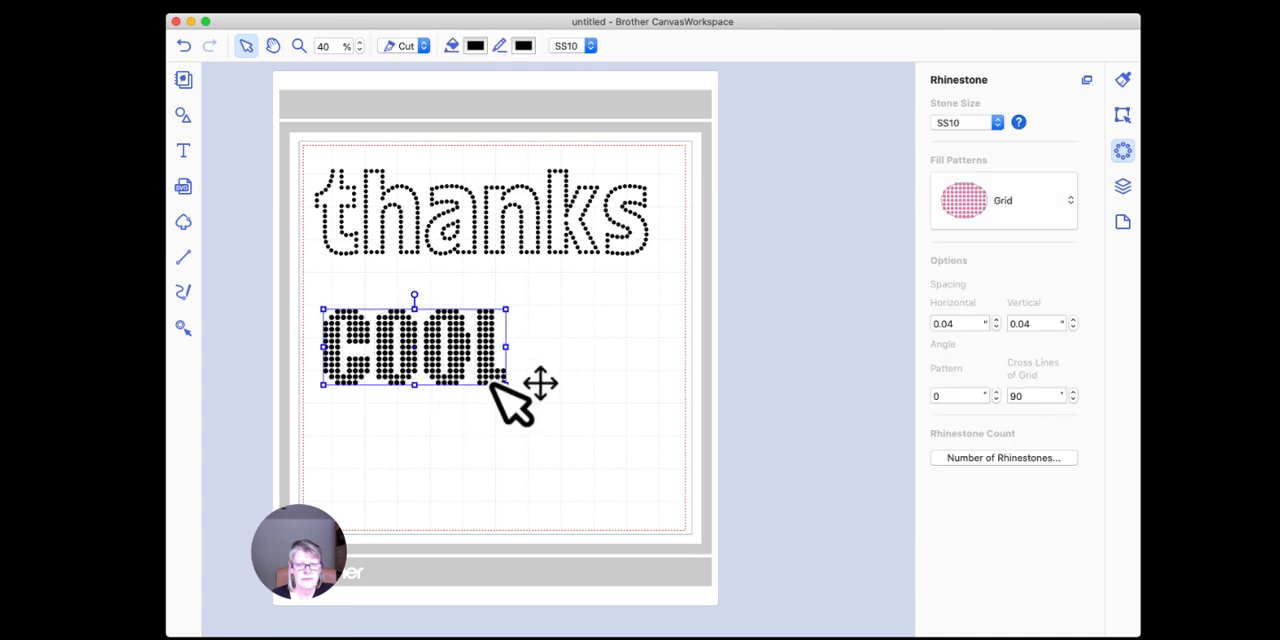
left_click(1003, 200)
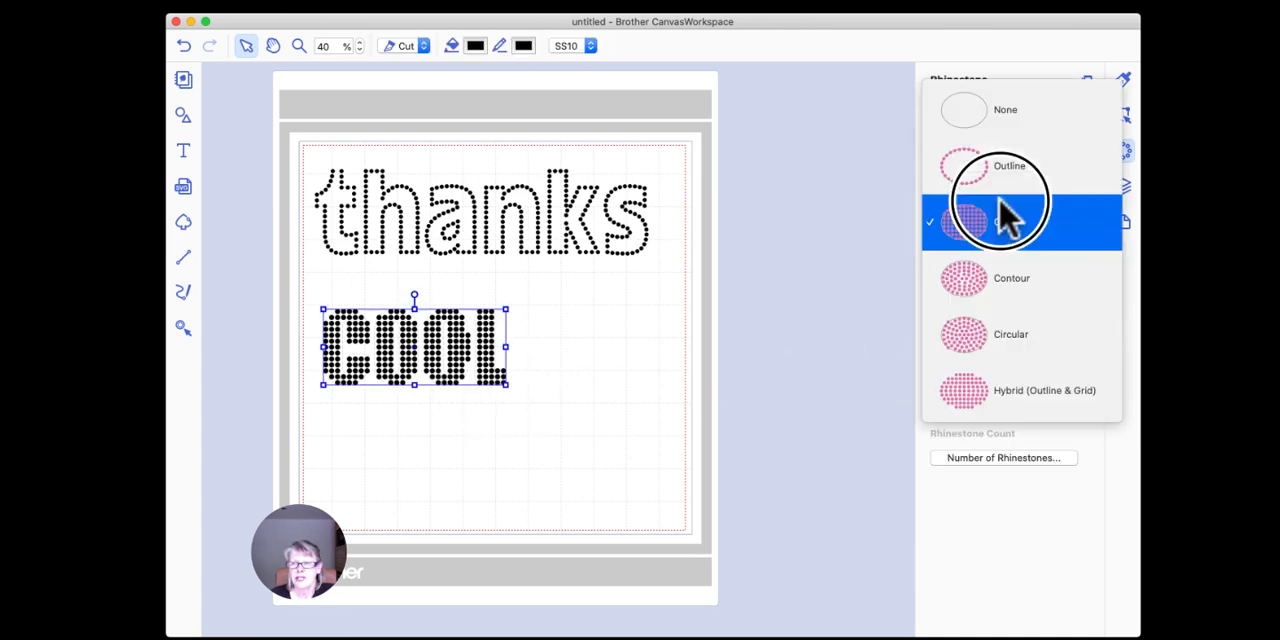
left_click(970, 285)
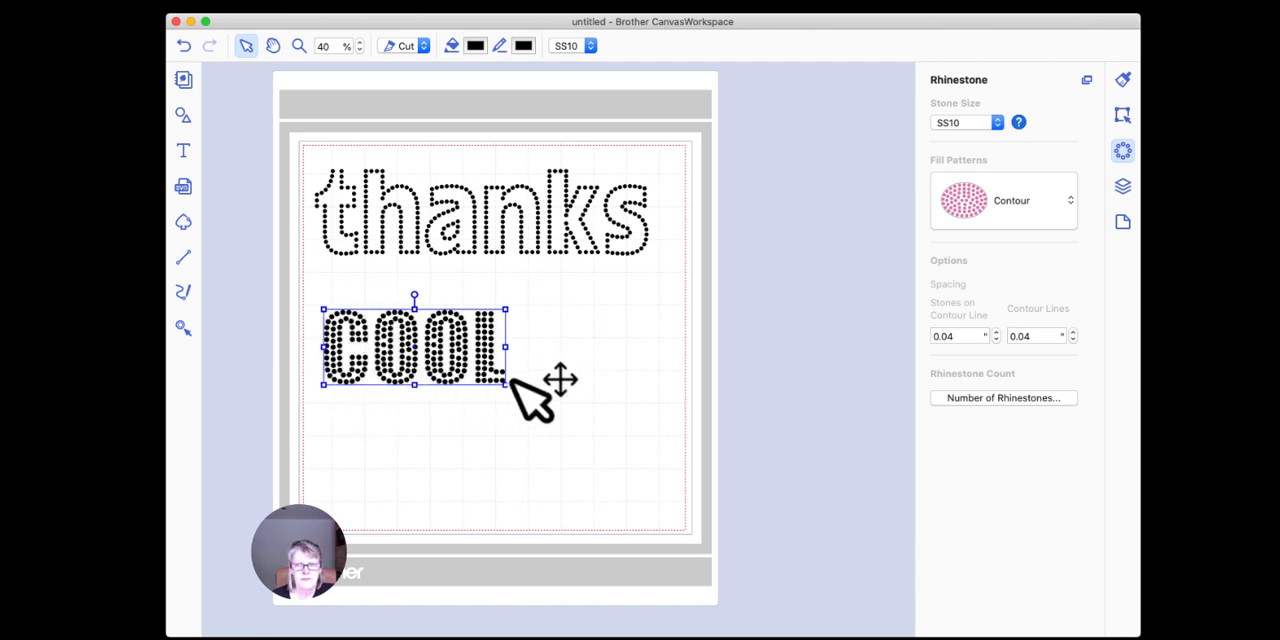
Step: Try the Circular and Hybrid (Outline & Grid) fill patterns on the rhinestone "COOL"
left_click(966, 205)
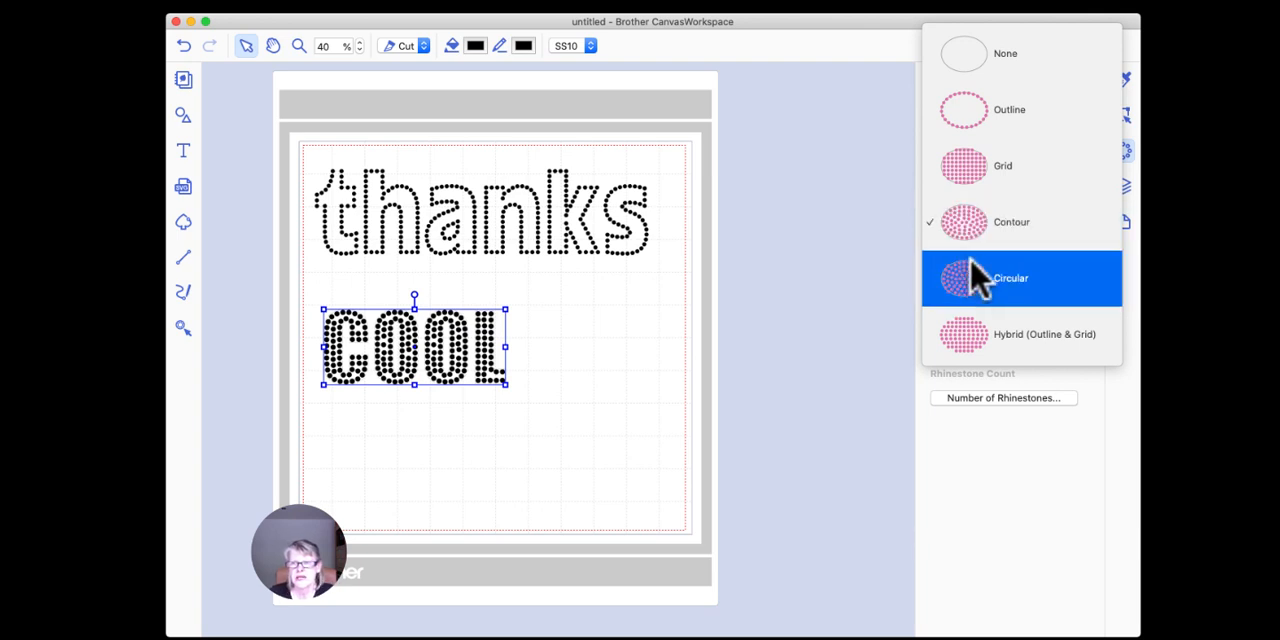
left_click(977, 284)
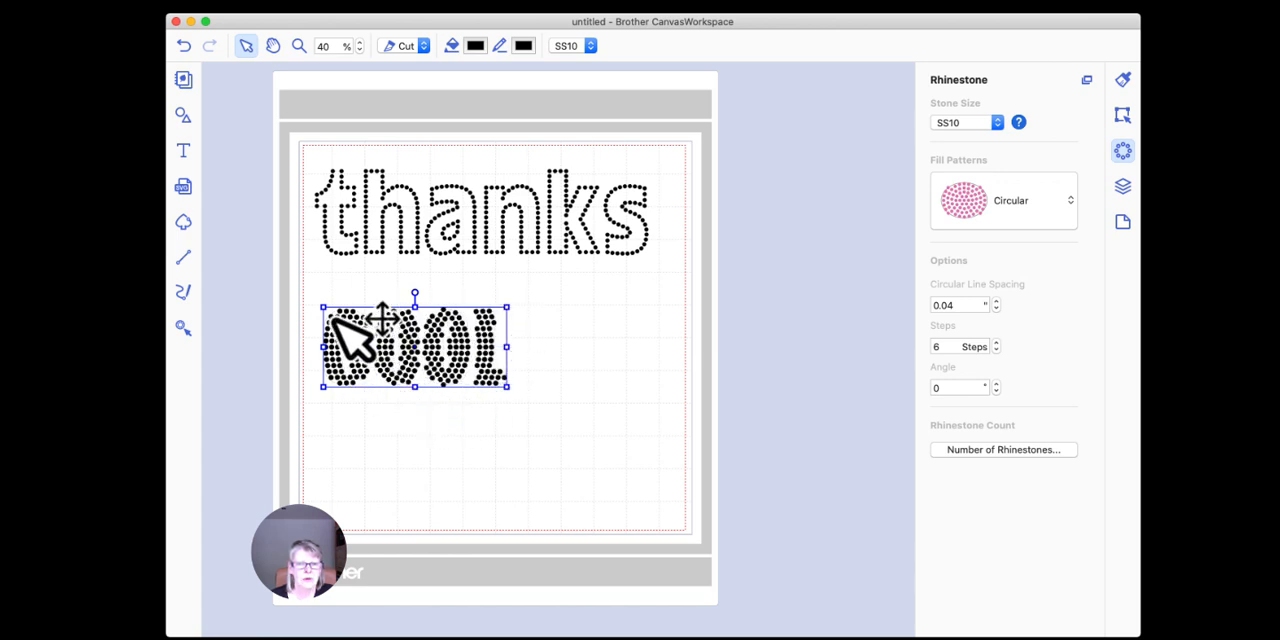
left_click(963, 197)
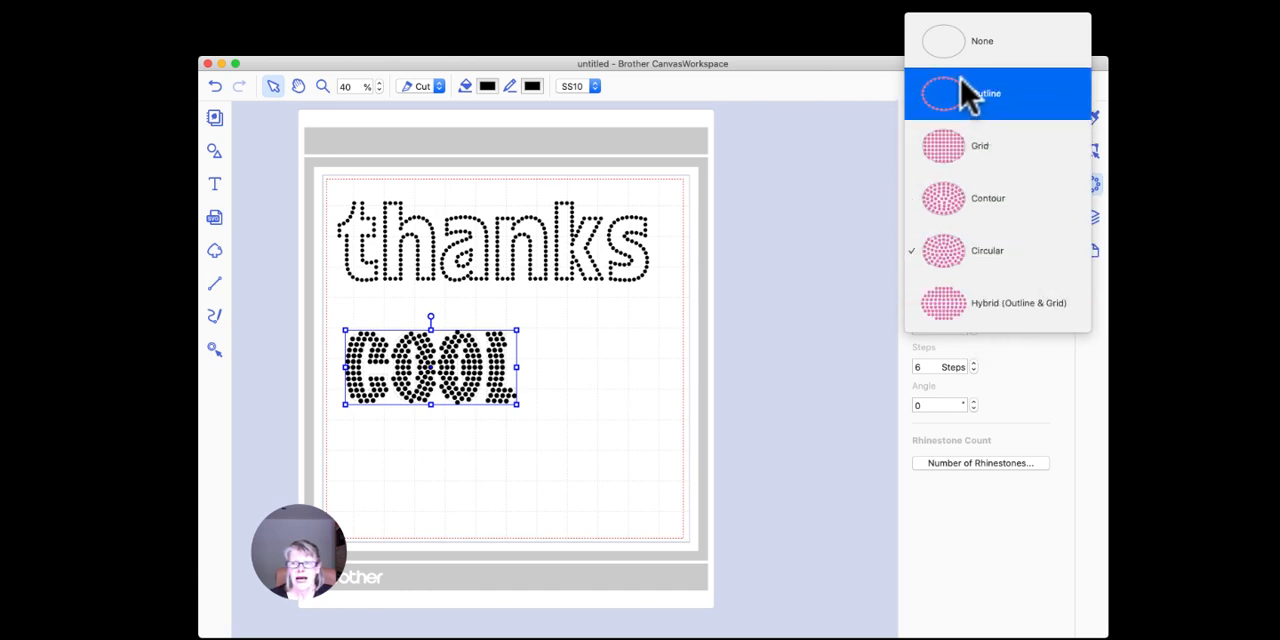
left_click(945, 303)
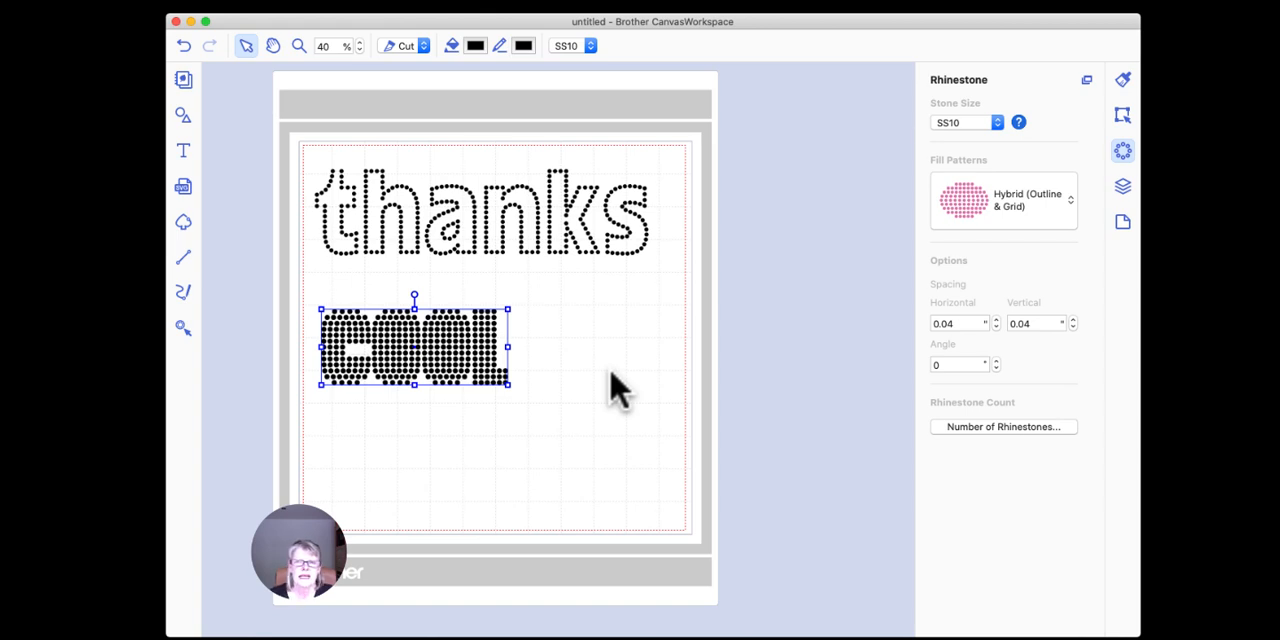
Step: Set the fill pattern of the rhinestone "COOL" back to Outline
left_click(955, 205)
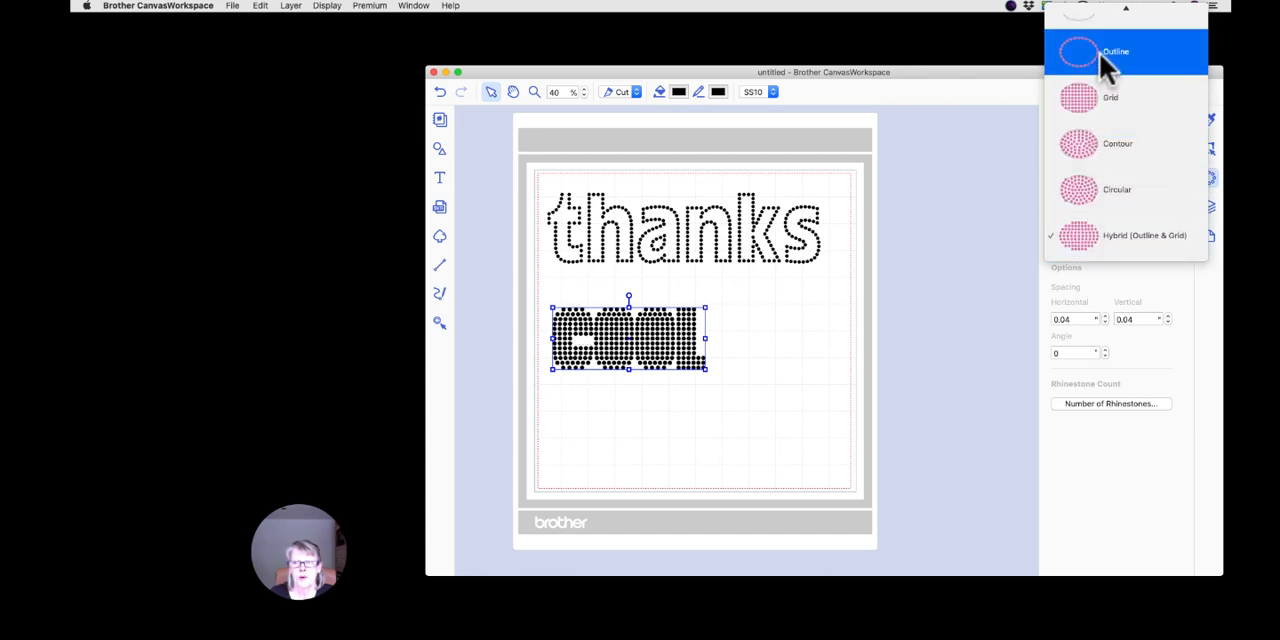
left_click(1099, 52)
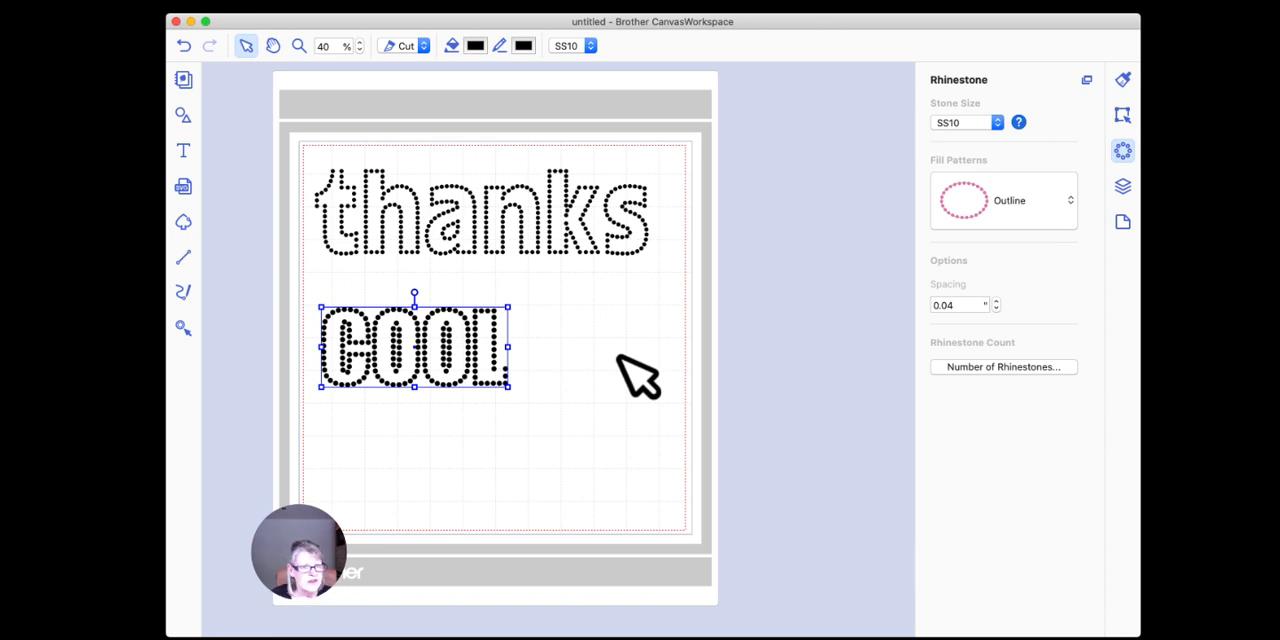
scroll(638, 377, "down", 1)
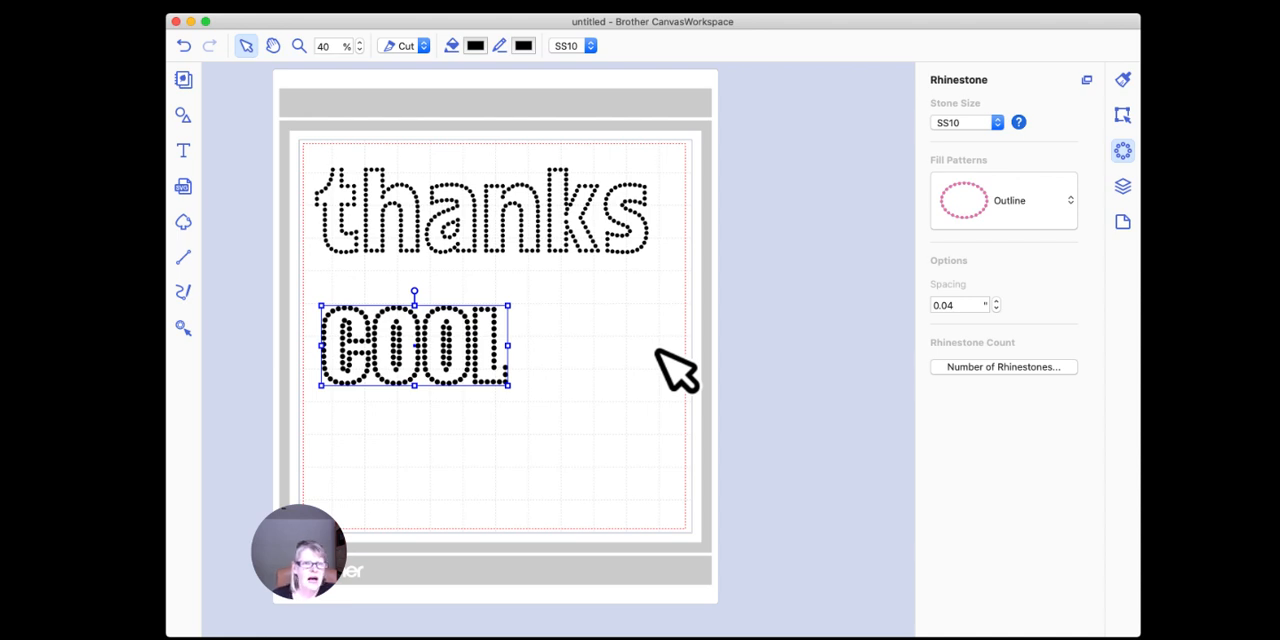
Step: View the image source choices of Image Tracing and cancel without choosing one
left_click(186, 224)
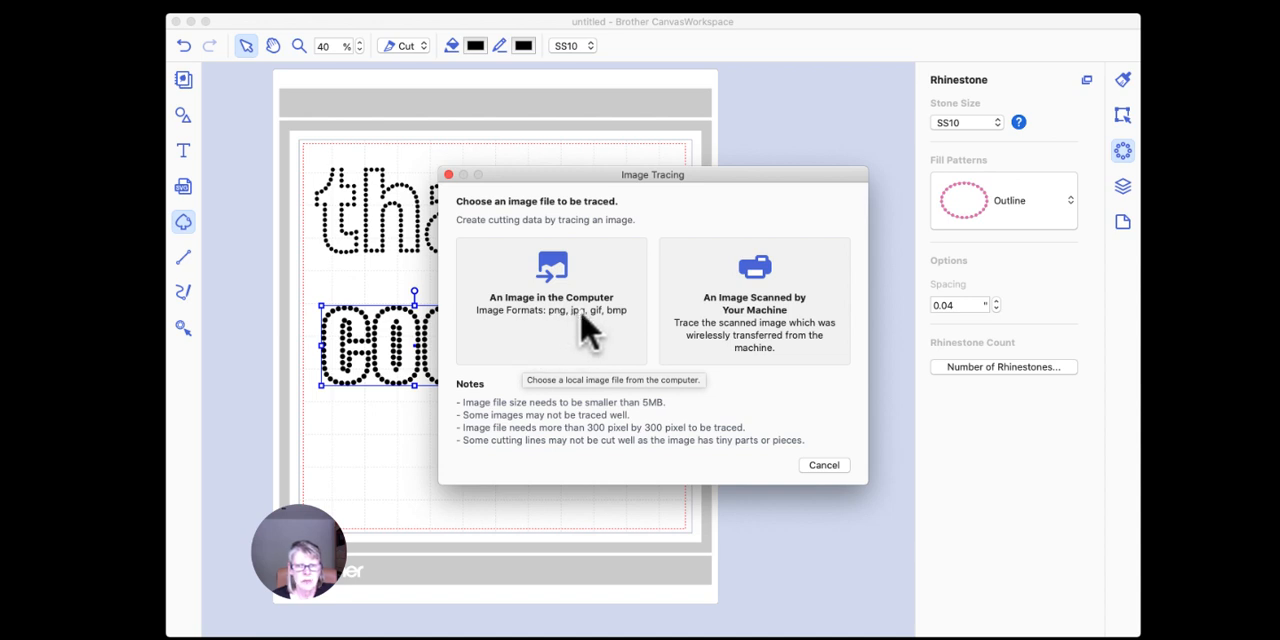
left_click(835, 465)
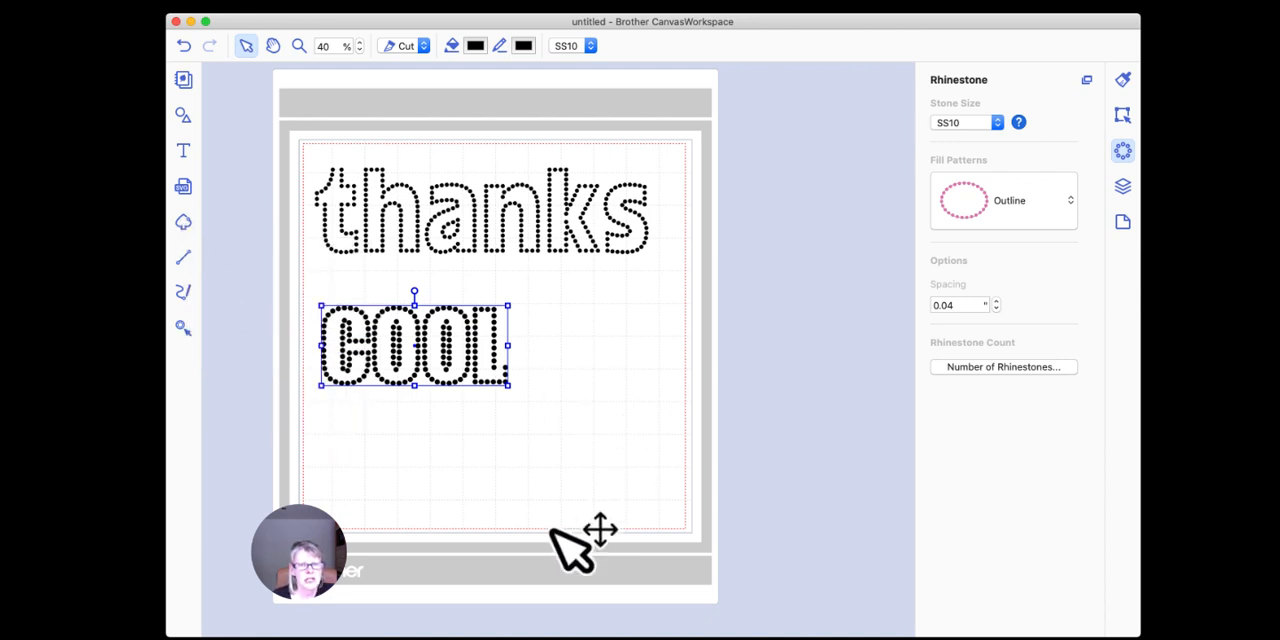
Step: Move the rhinestone "COOL" straight up so it sits close beneath "thanks"
left_click(535, 342)
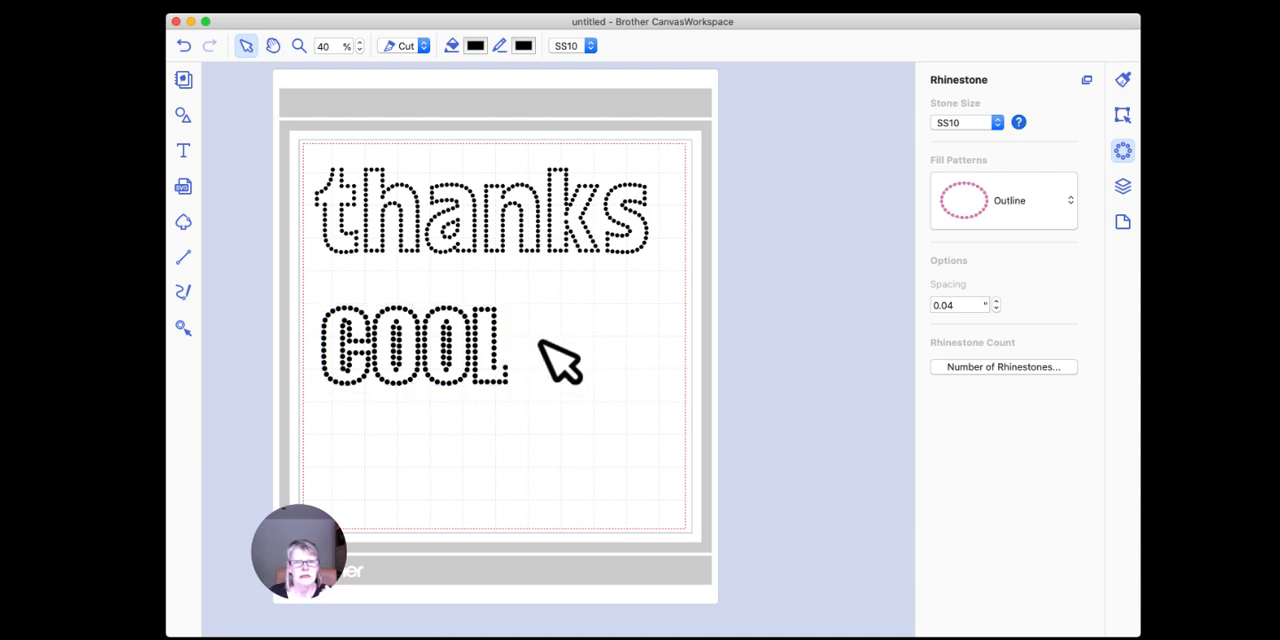
left_click(472, 328)
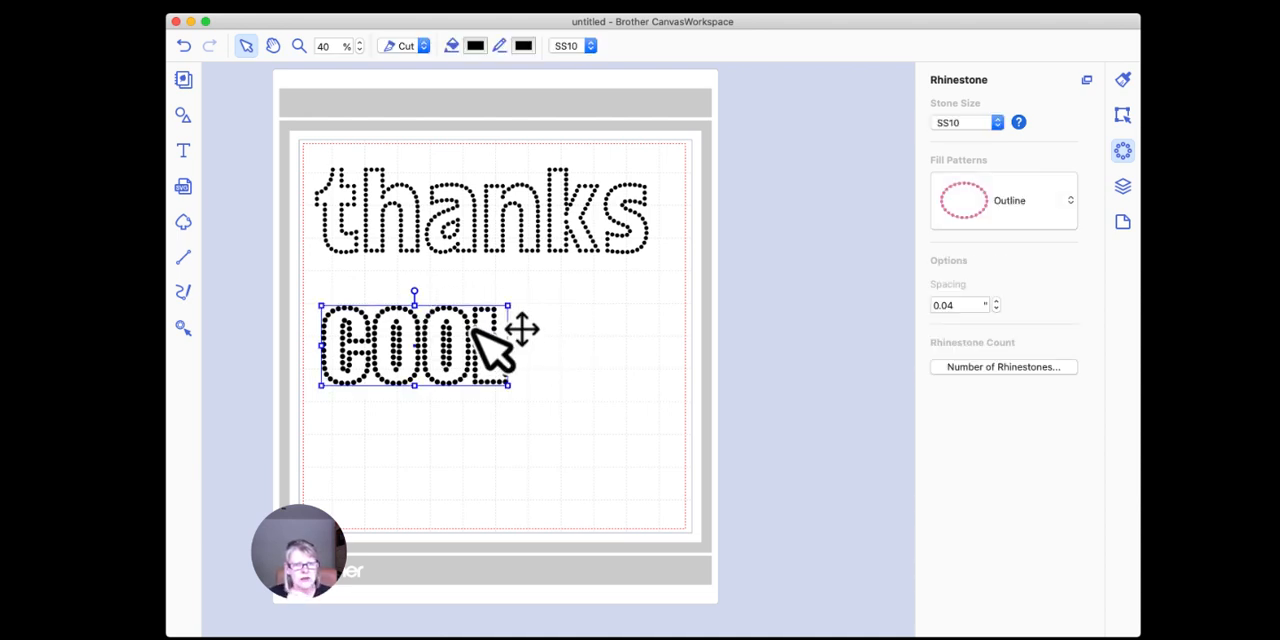
left_click_drag(472, 328, 465, 285)
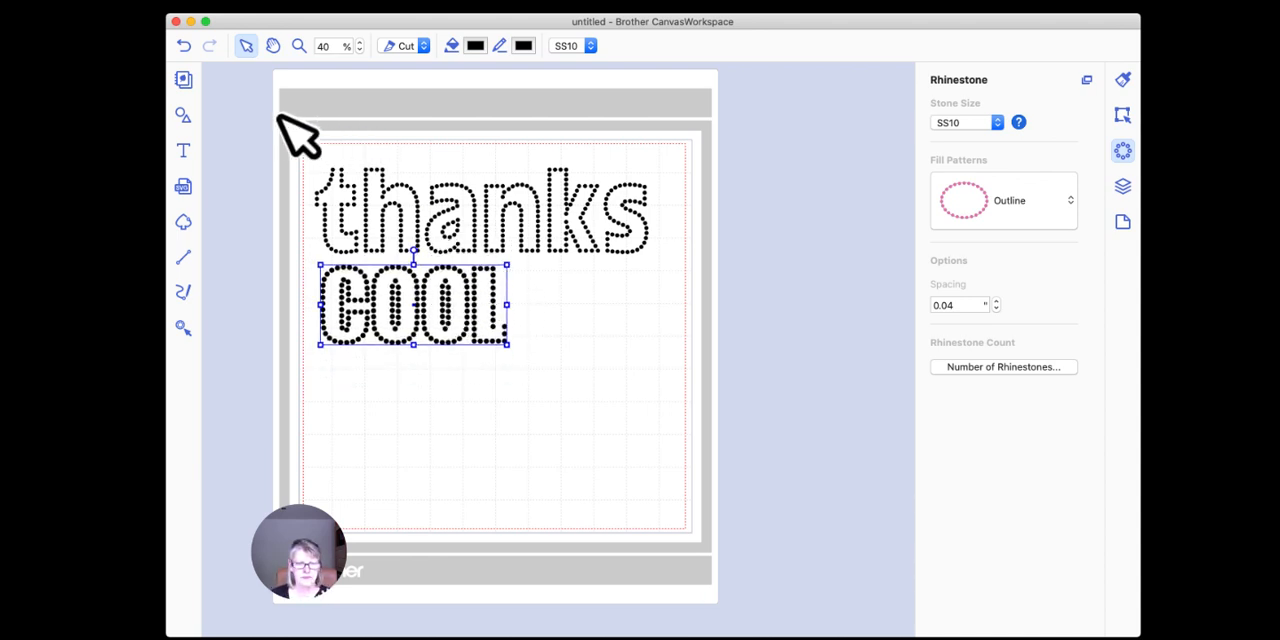
Step: Add the text "E" in the empty area of the mat below "COOL"
left_click(183, 150)
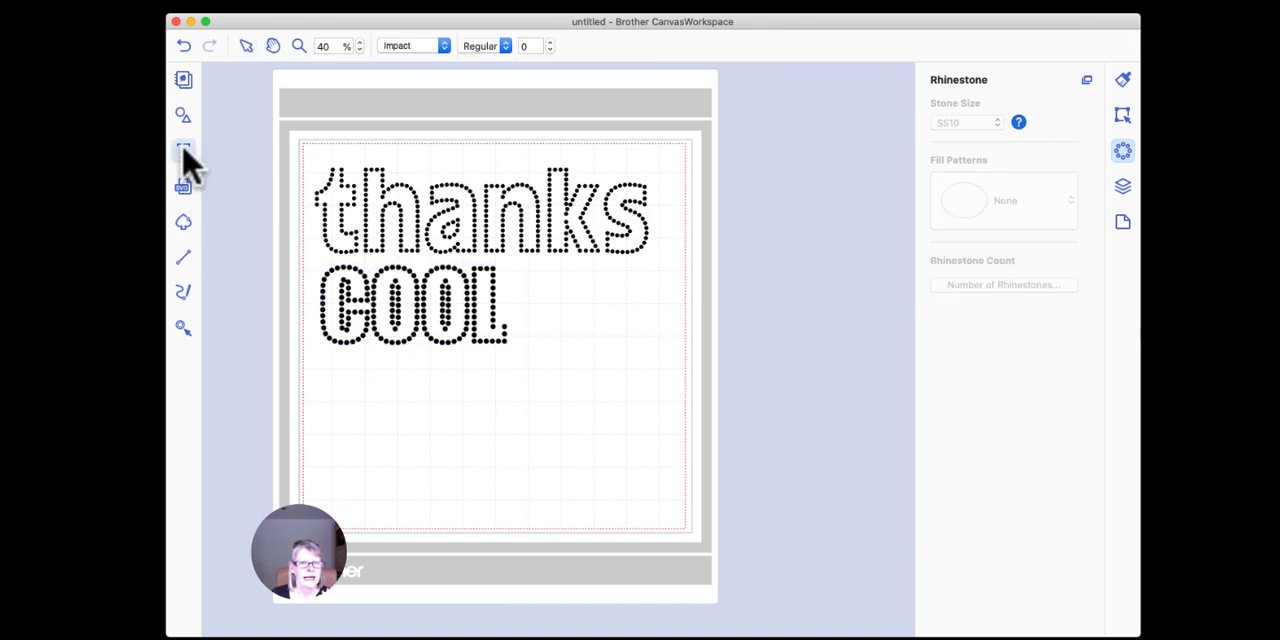
left_click(458, 420)
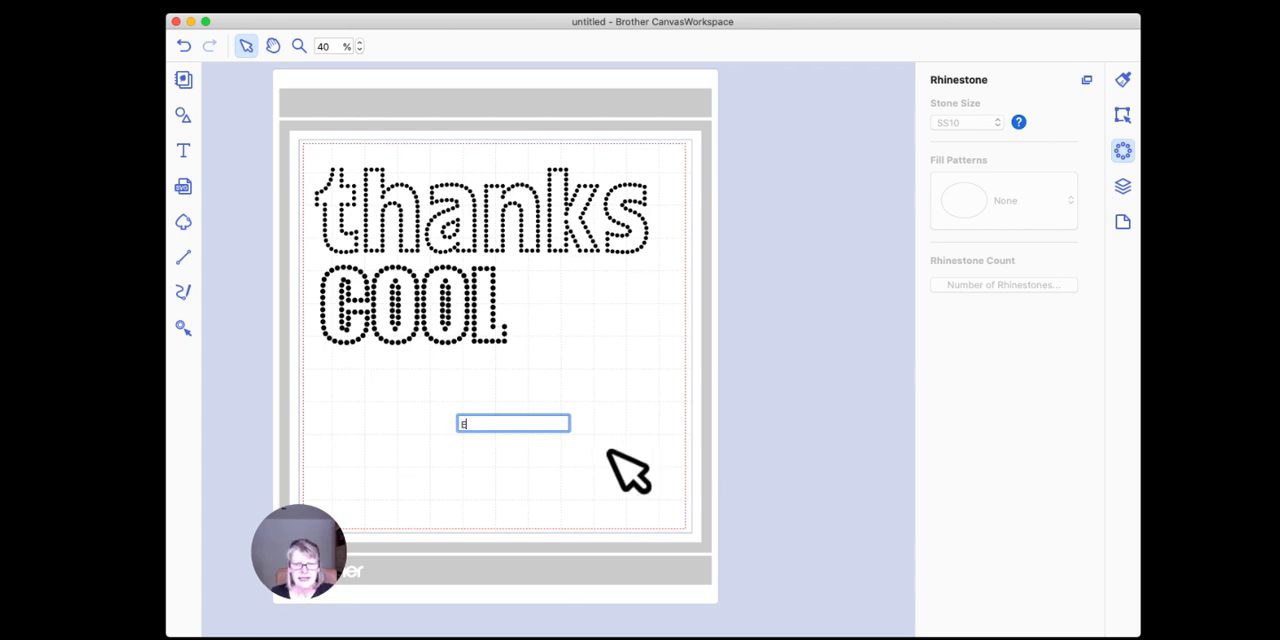
left_click(608, 451)
left_click_drag(471, 441, 560, 506)
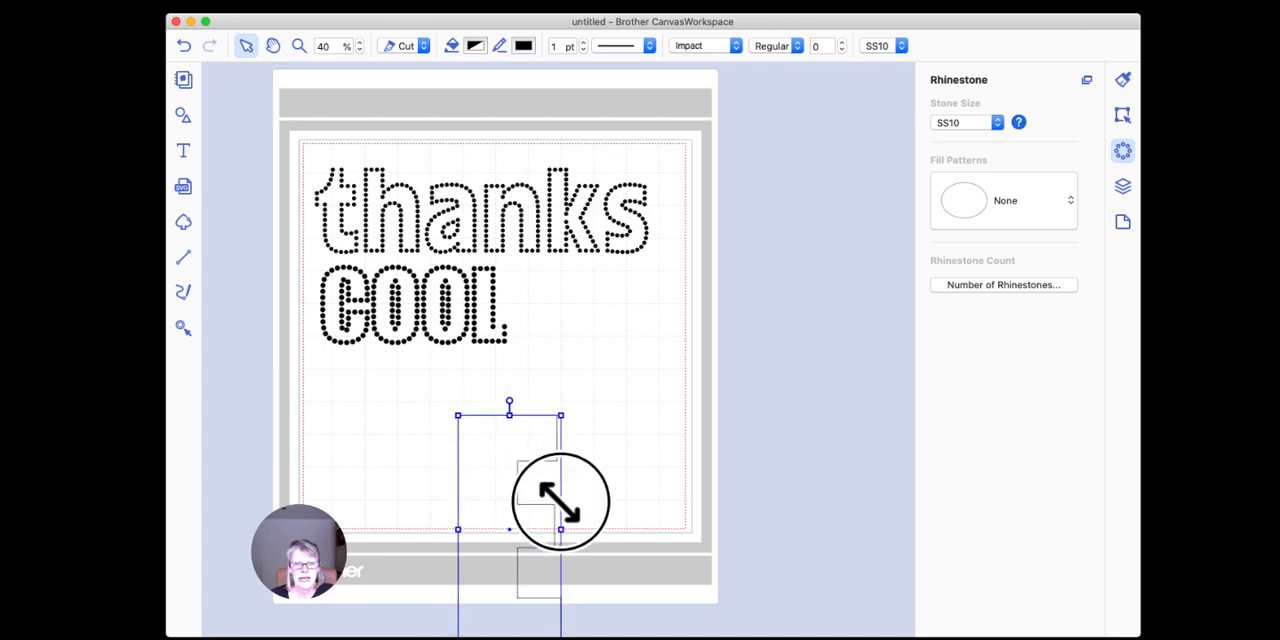
Step: Move "thanks" and "COOL" toward the mat's upper-left corner and bring the large "E" fully onto the mat
left_click(493, 238)
left_click_drag(489, 233, 470, 200)
left_click(471, 271)
left_click_drag(444, 266, 409, 208)
left_click(560, 406)
left_click_drag(560, 405, 565, 353)
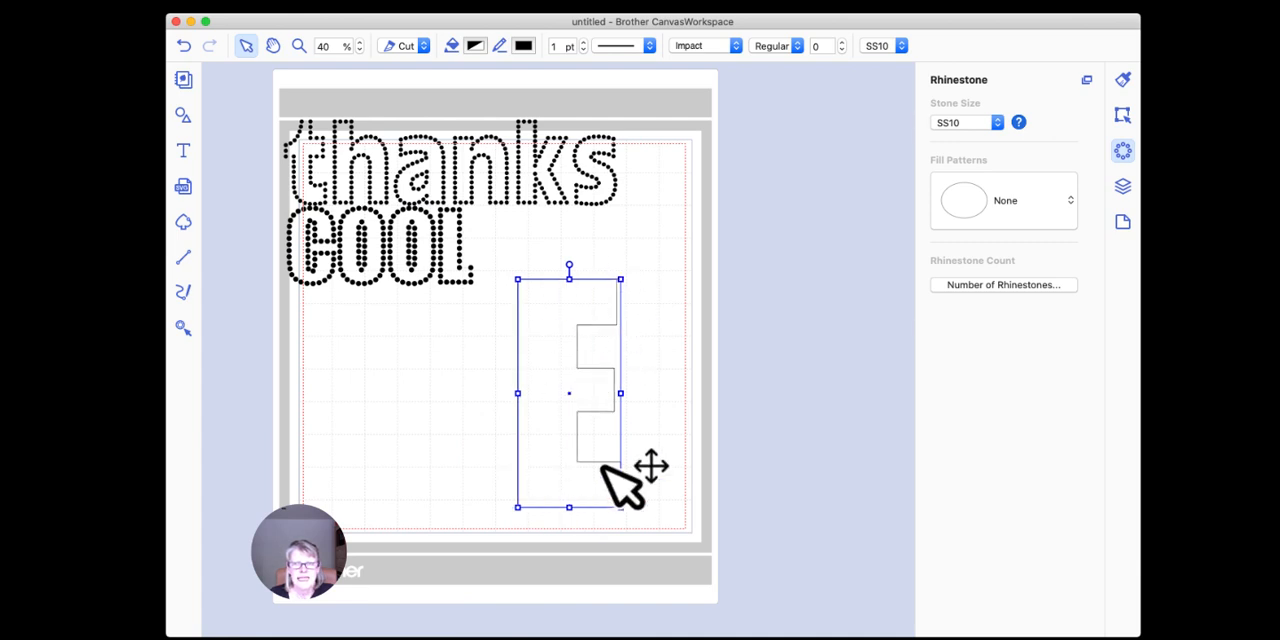
Step: Change the font of the "E" to the saru's Flower font so it becomes a flower shape
left_click(736, 46)
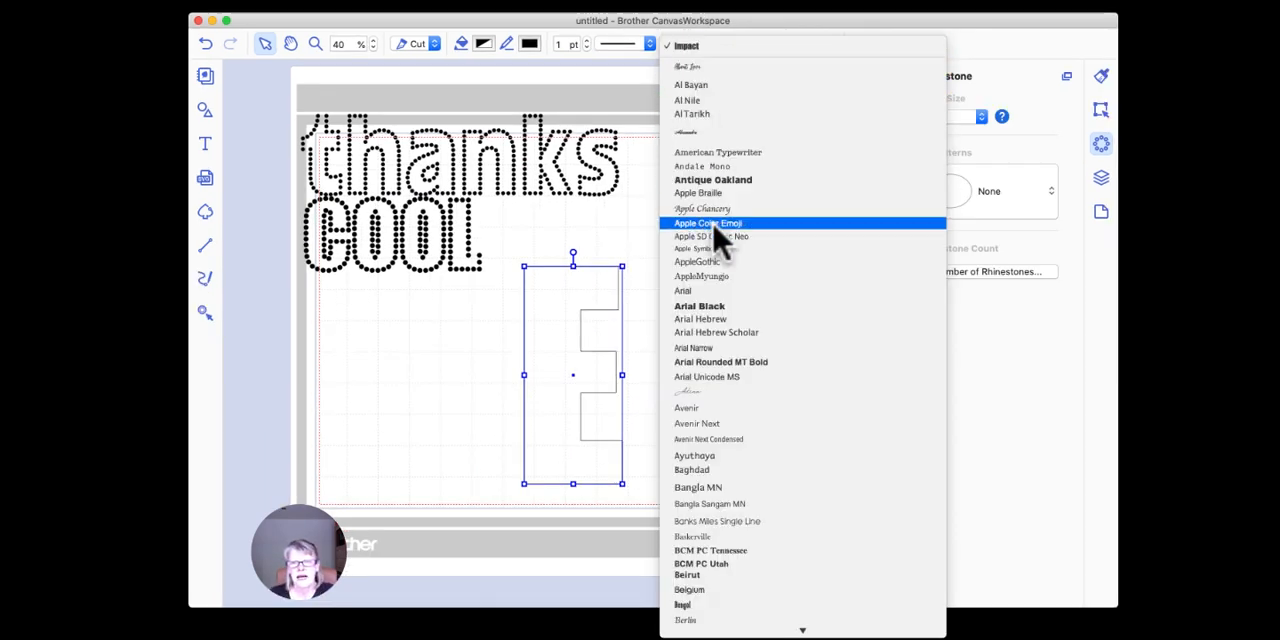
scroll(716, 235, "down", 15)
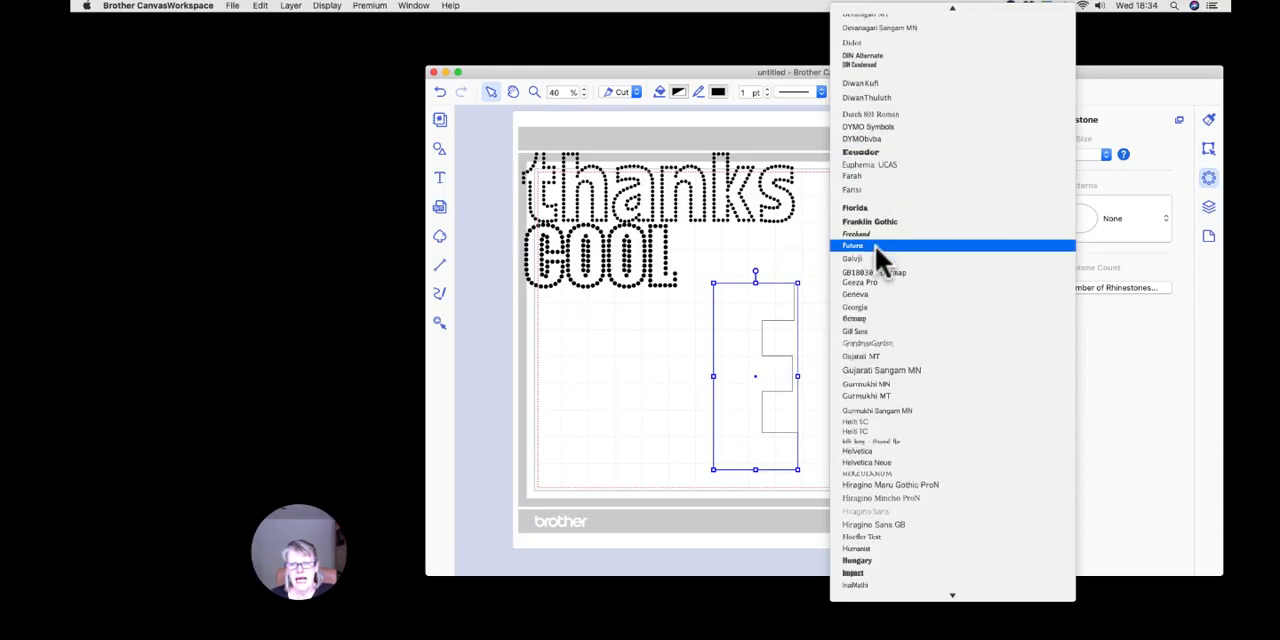
scroll(875, 245, "down", 15)
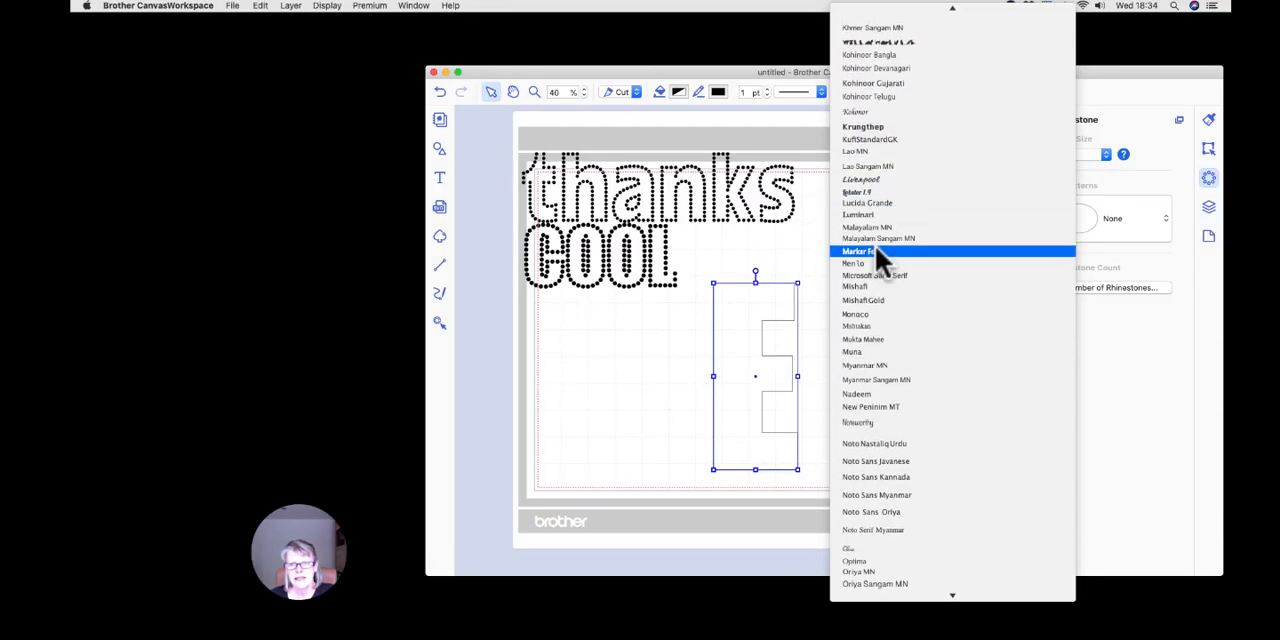
scroll(875, 245, "down", 10)
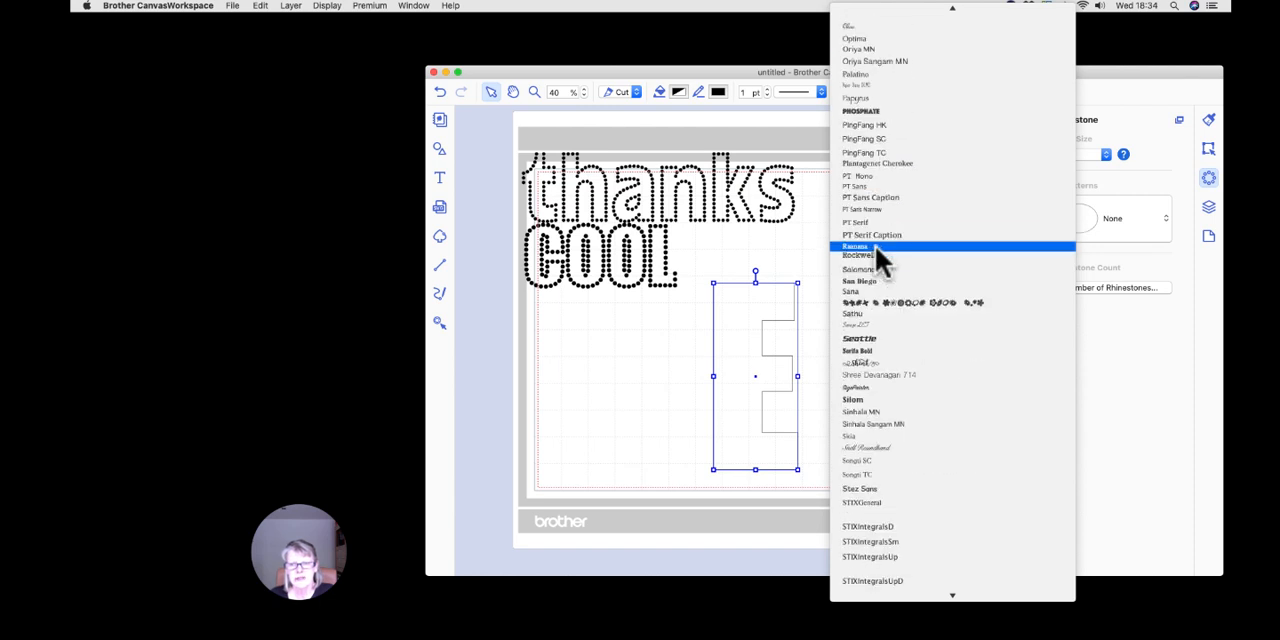
left_click(905, 302)
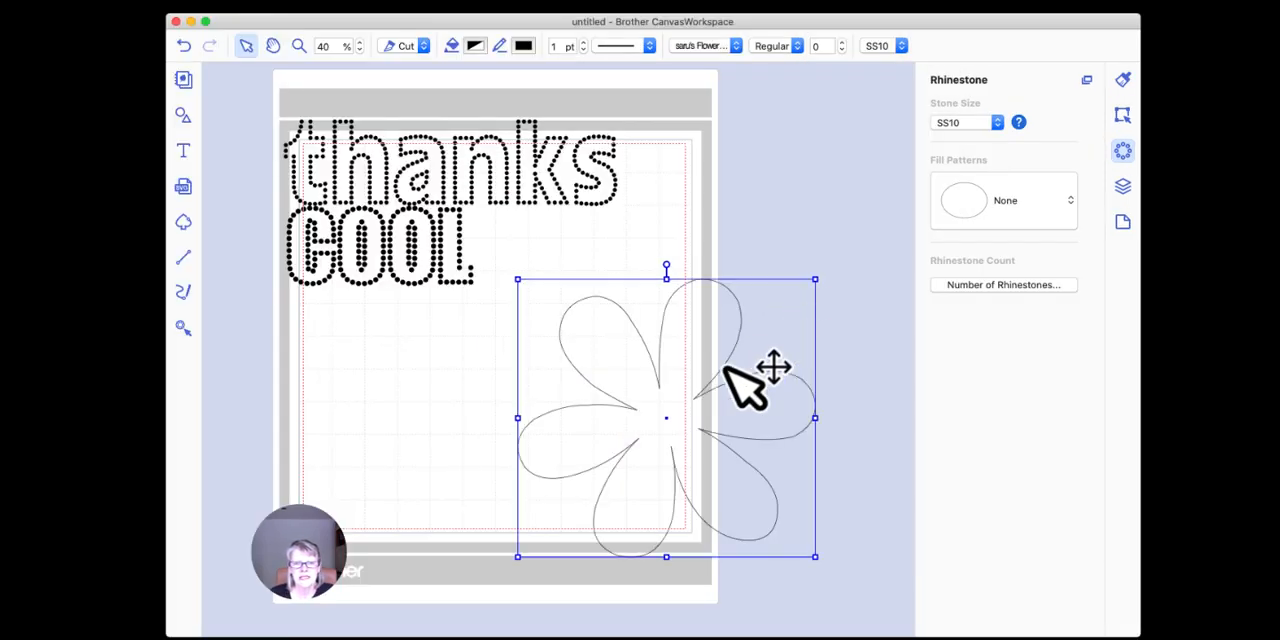
Step: Shrink the flower to about half its size and place it on the mat below and right of "COOL"
left_click_drag(696, 396, 670, 354)
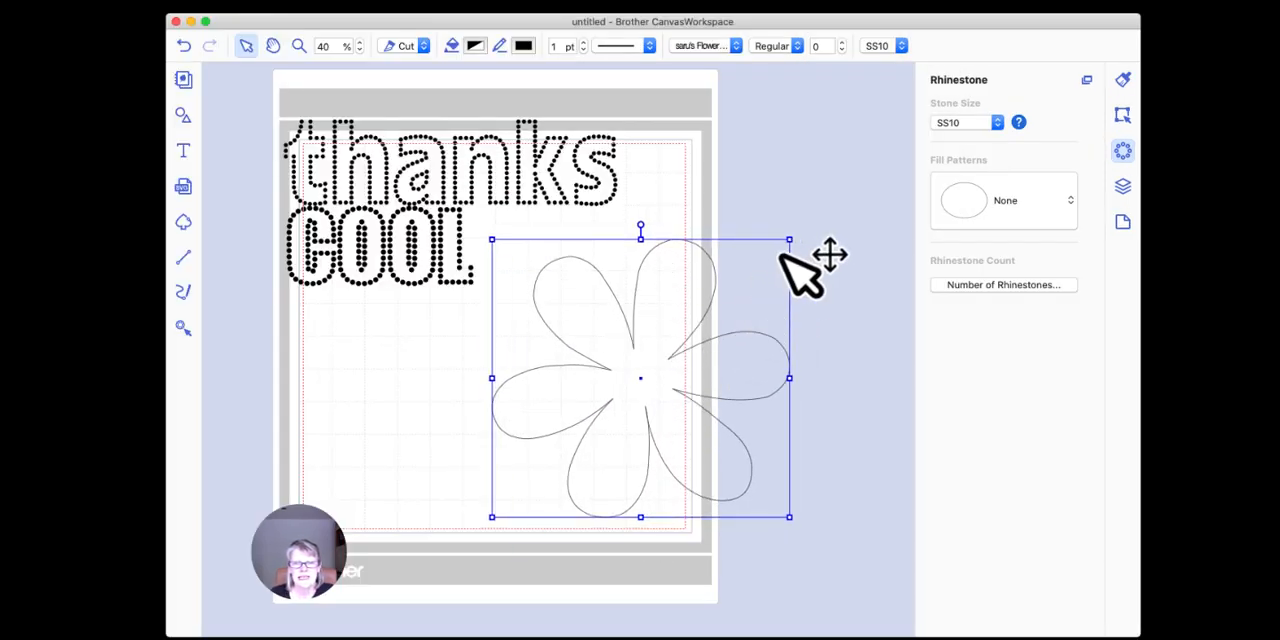
left_click_drag(789, 240, 648, 372)
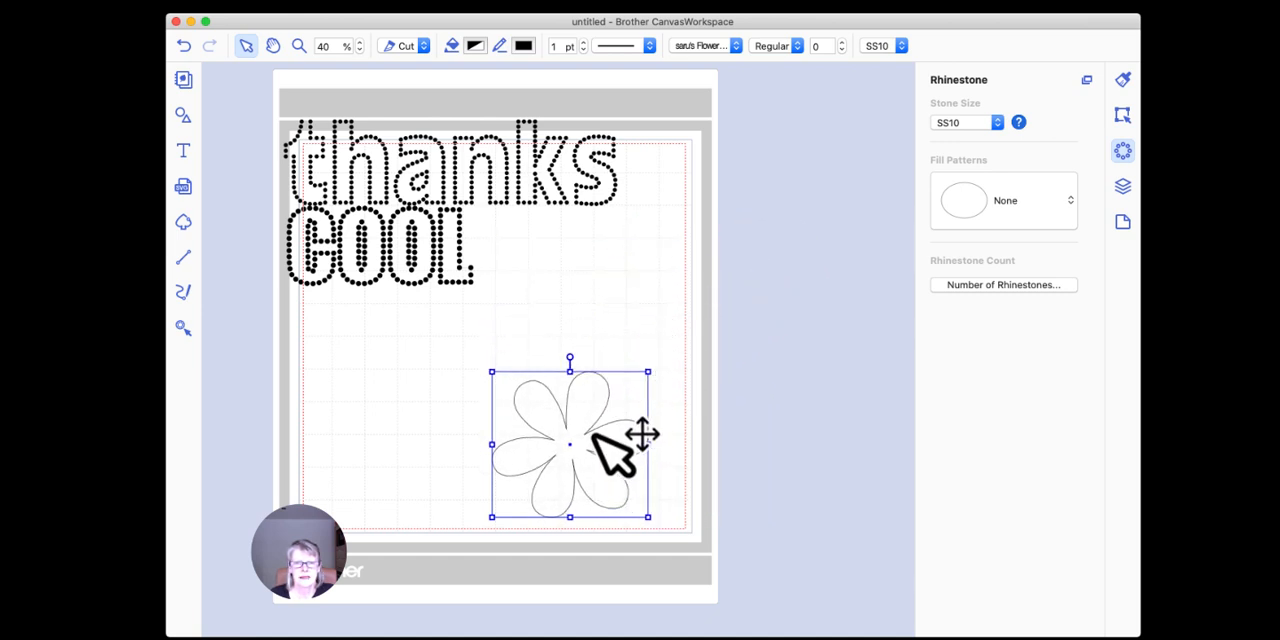
left_click_drag(588, 433, 590, 330)
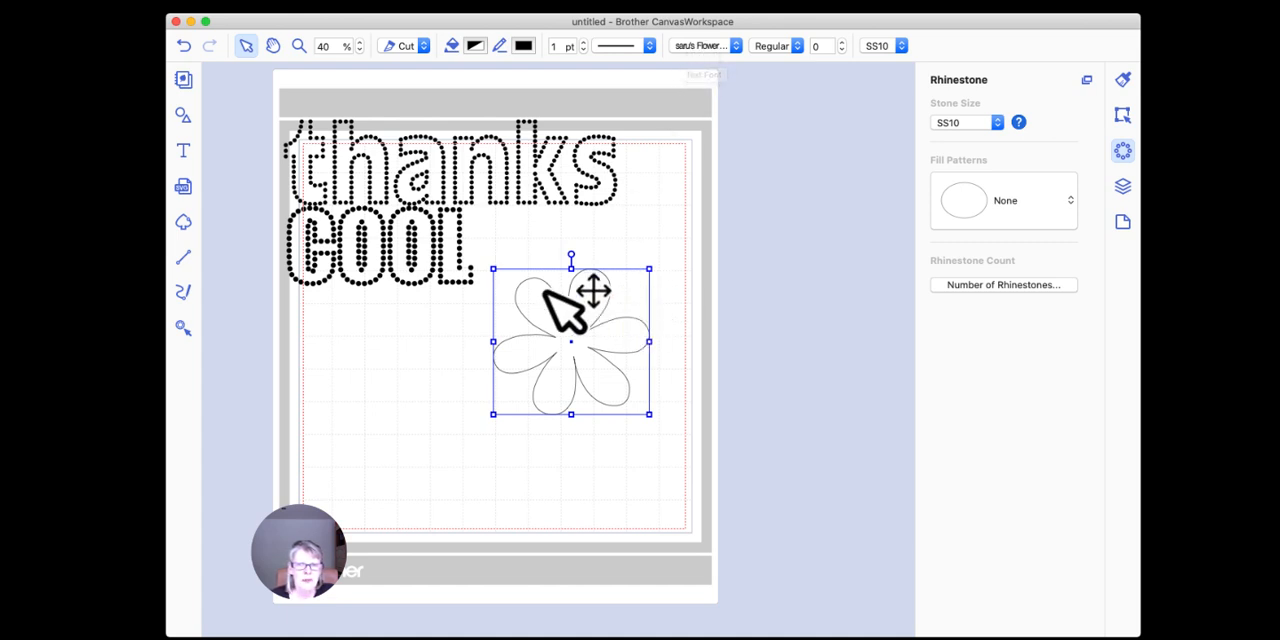
Step: Move the flower beneath "COOL" and turn it into rhinestones with the Outline fill pattern
left_click_drag(591, 335, 386, 391)
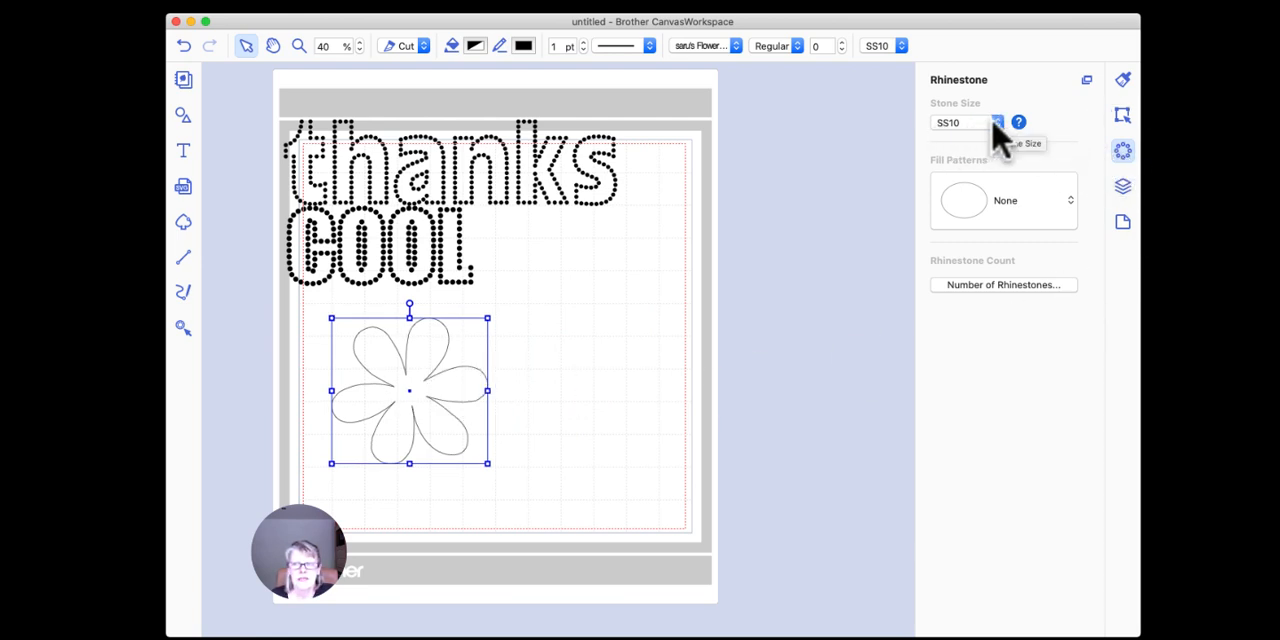
left_click(1008, 205)
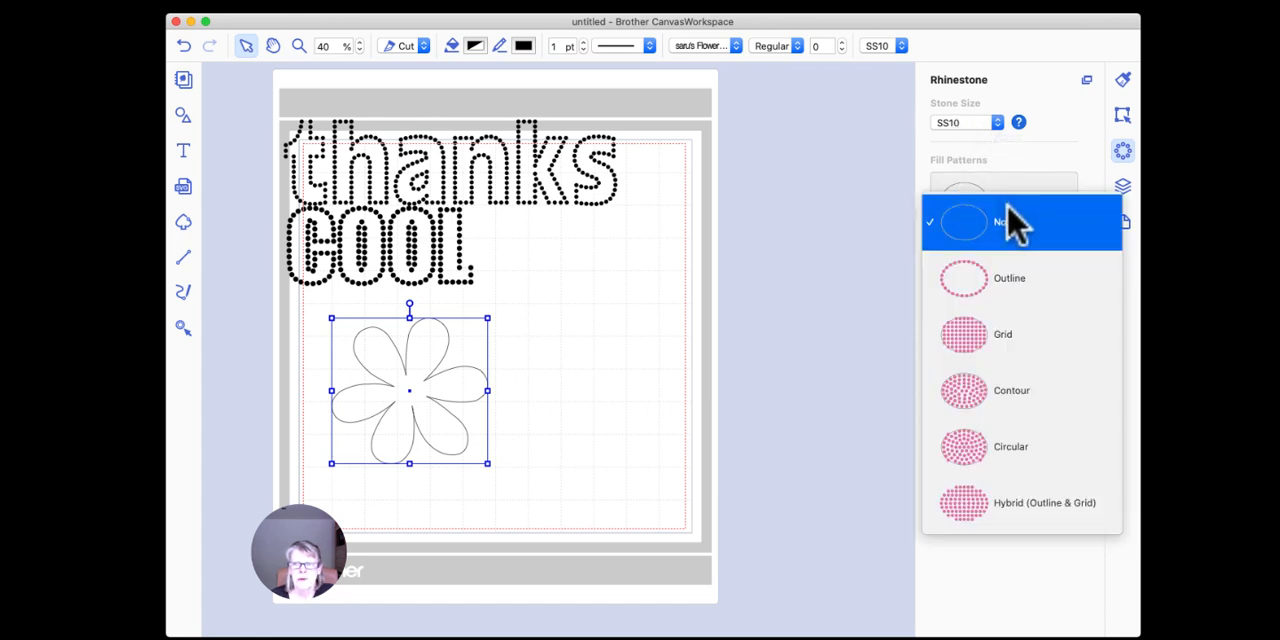
left_click(1012, 288)
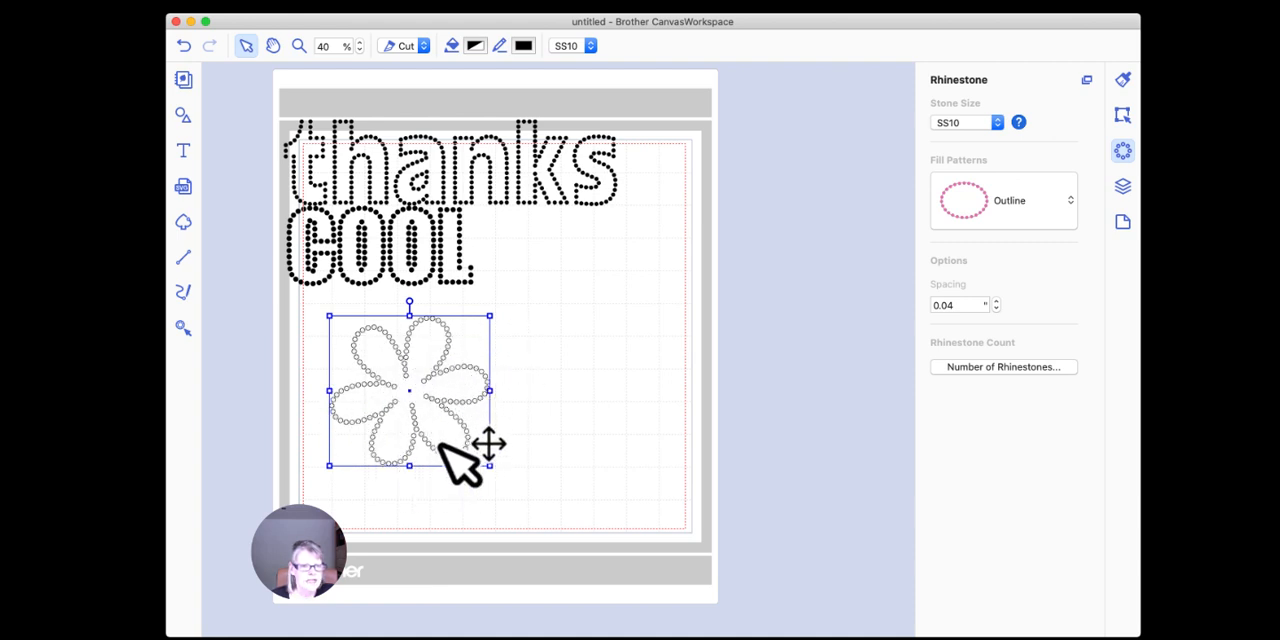
Step: Fill the flower's rhinestones with black (Licorice) and shift the flower slightly up and left beneath "COOL"
left_click(475, 46)
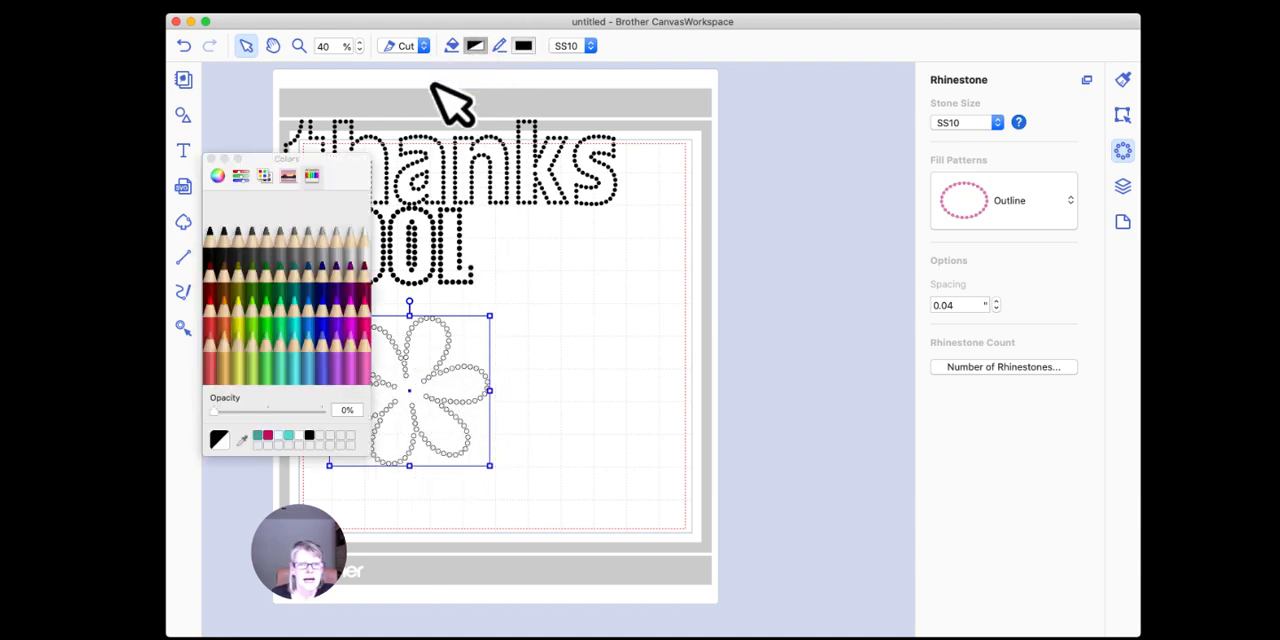
left_click(215, 250)
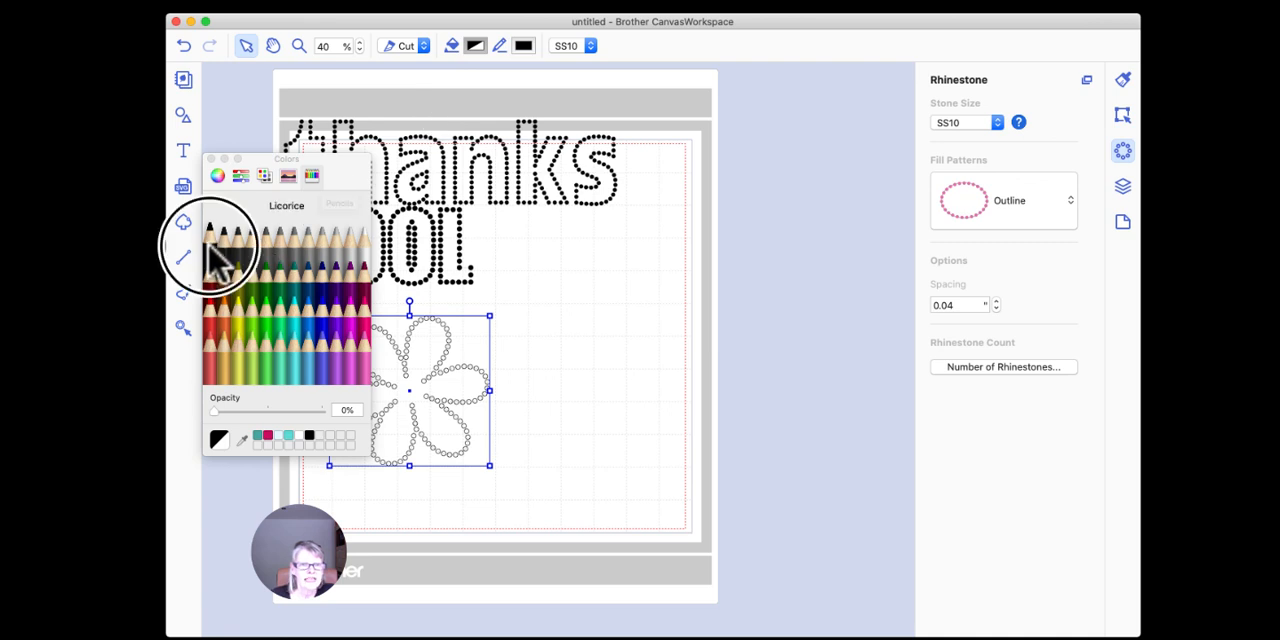
left_click(210, 160)
left_click_drag(455, 335, 430, 322)
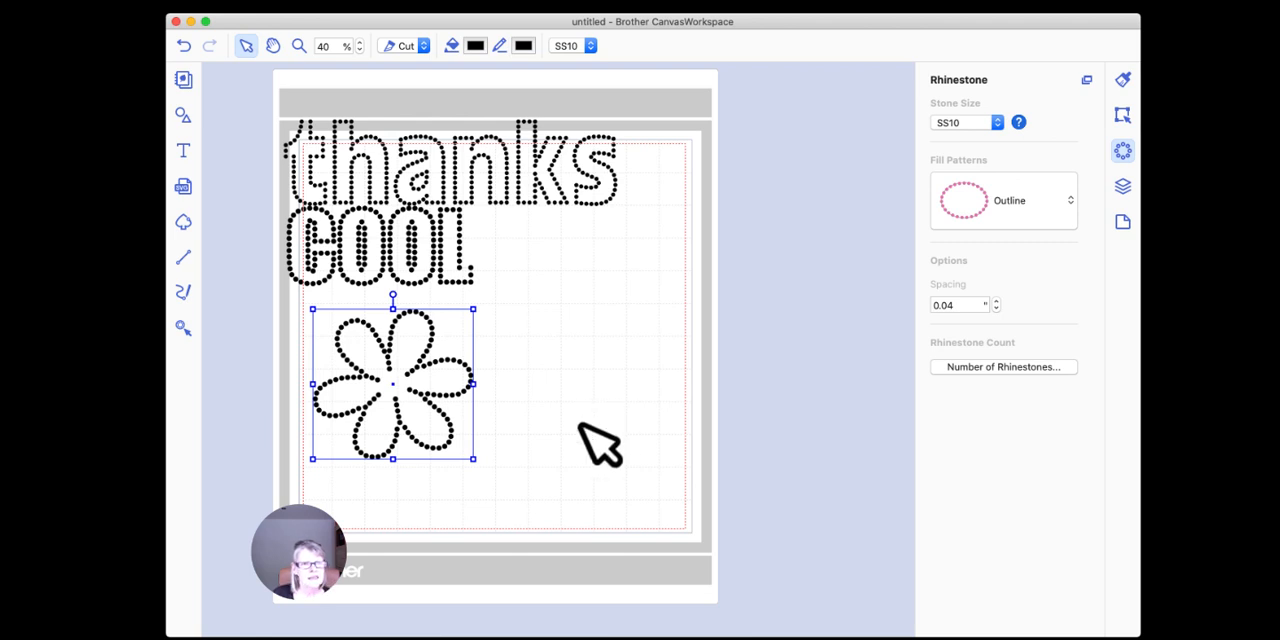
Step: Try shrinking the rhinestone flower freehand to about 2.82 by 2.63 inches and undo the resize
left_click(434, 255)
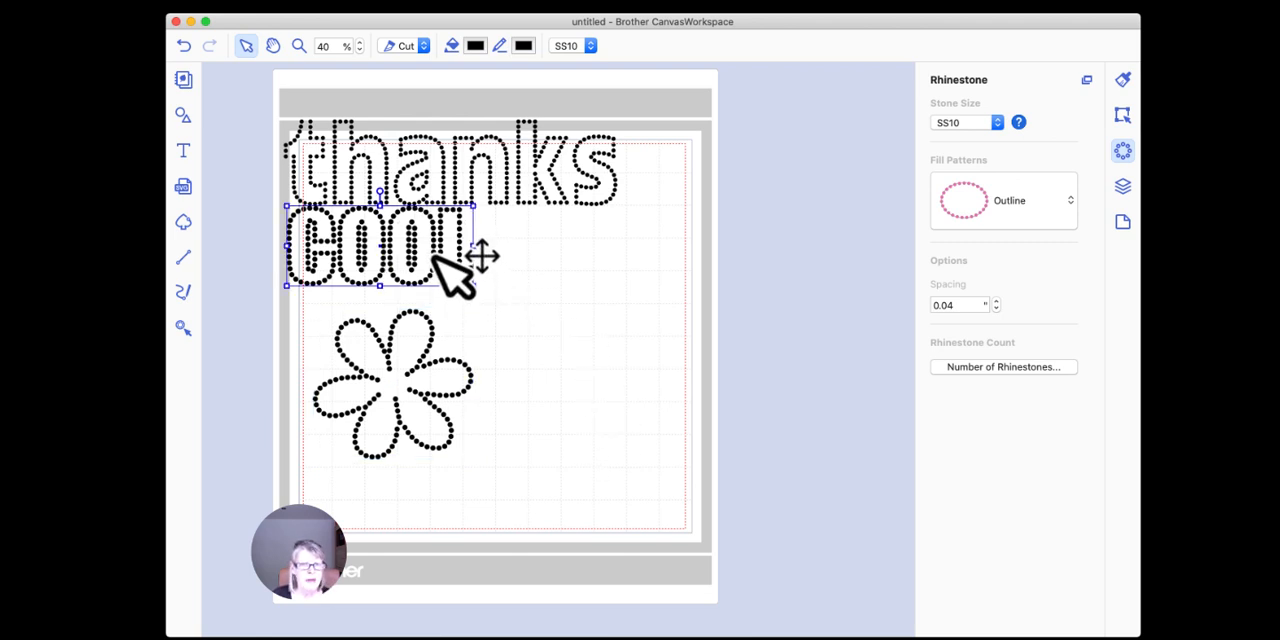
left_click(428, 355)
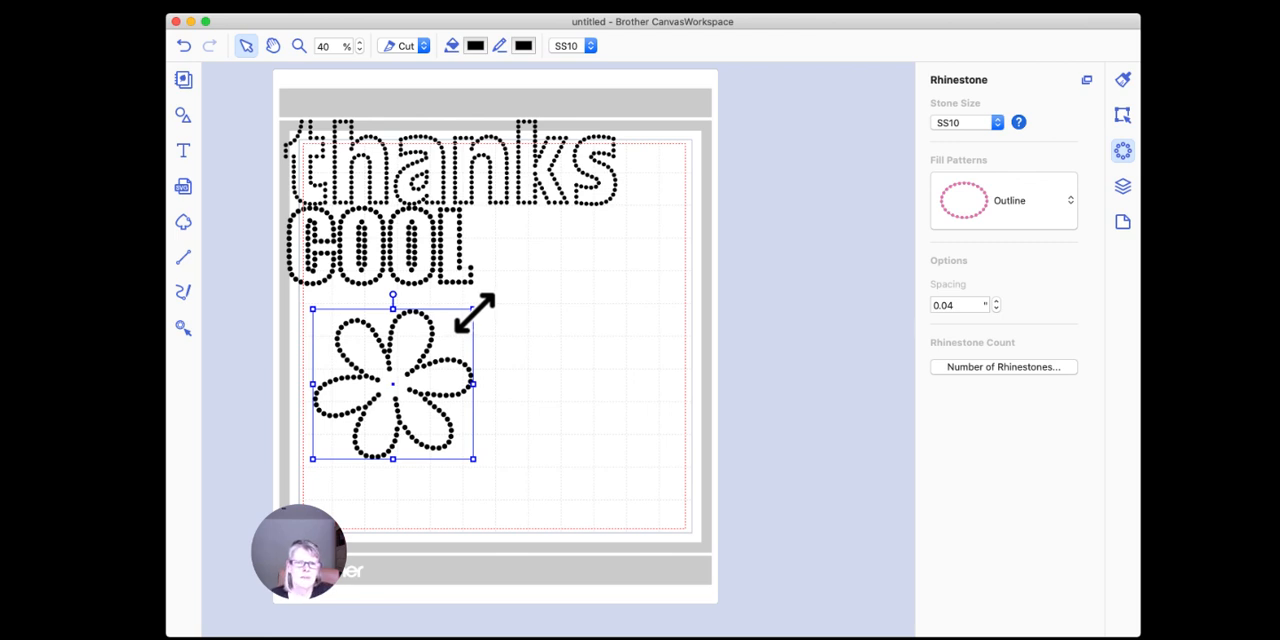
left_click(1122, 120)
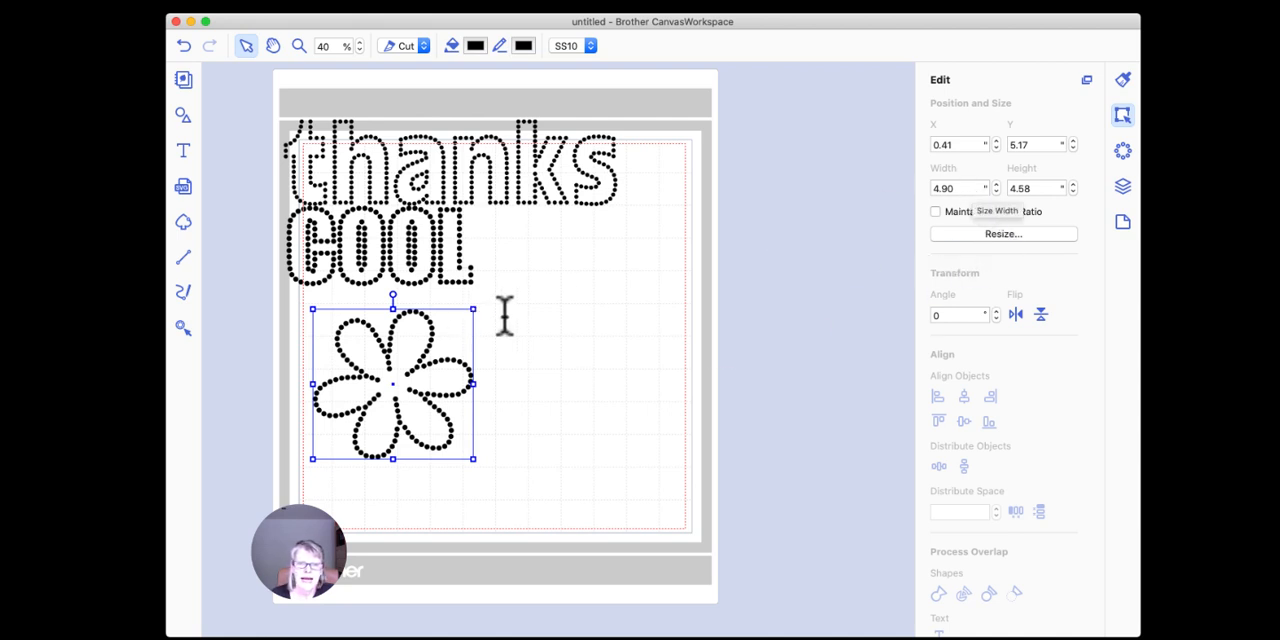
left_click_drag(474, 311, 403, 376)
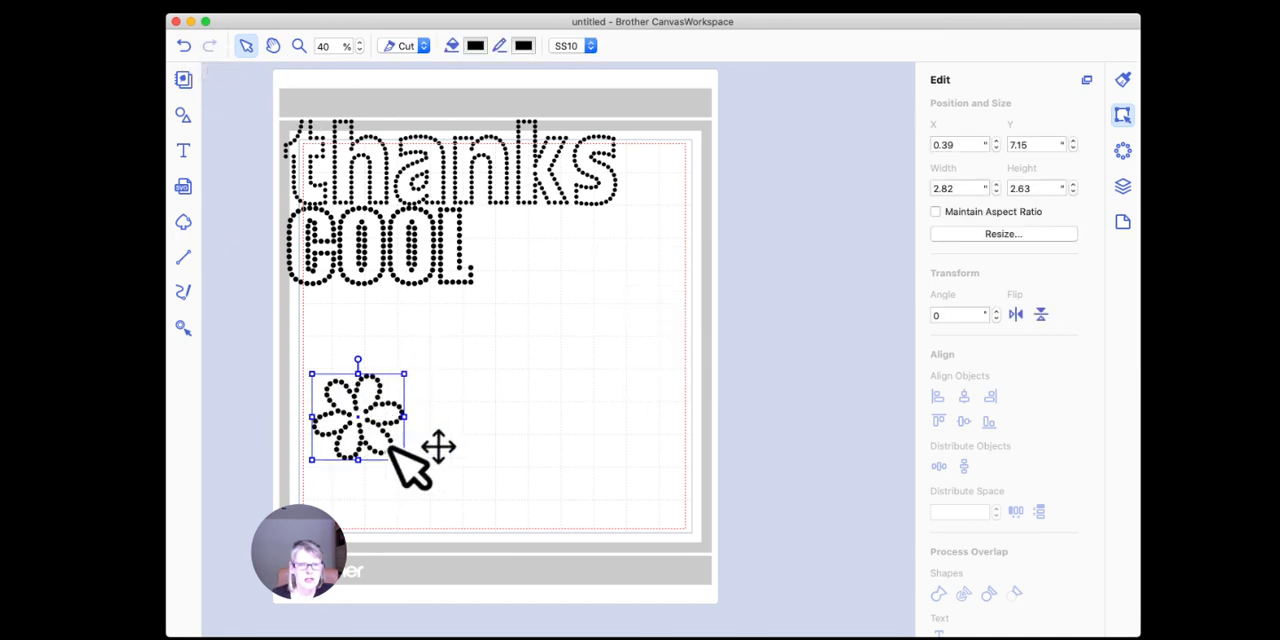
left_click(185, 47)
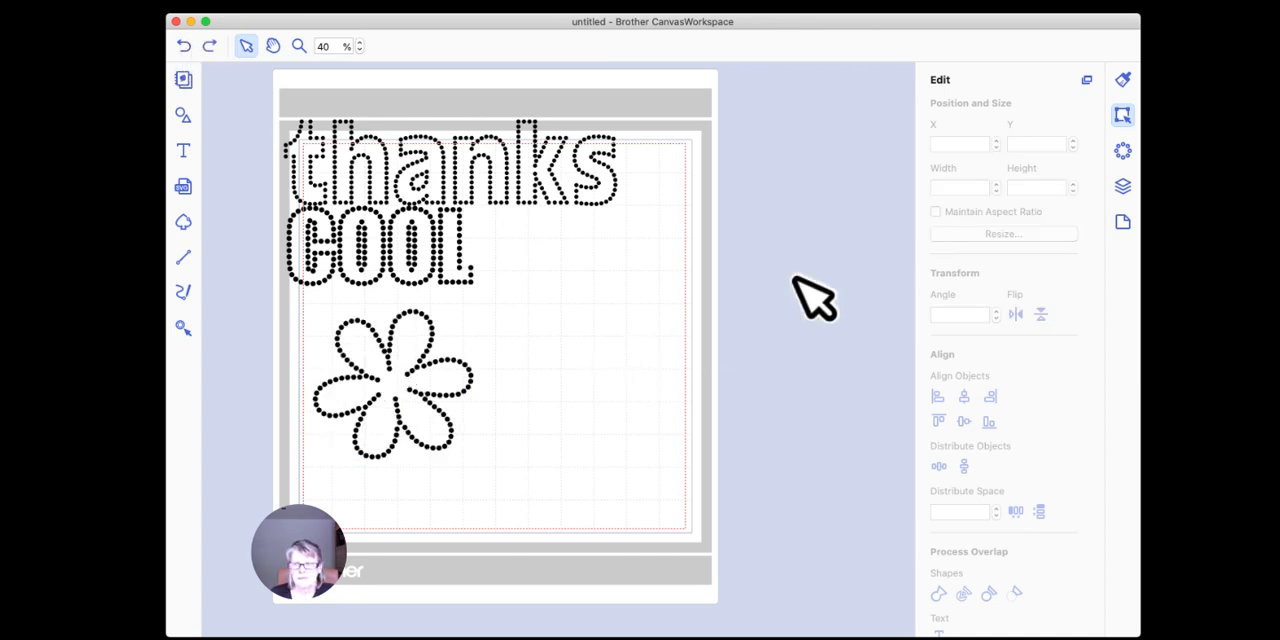
Step: Try reducing only the flower's width to about 2.57 inches without maintaining the aspect ratio, and undo the change
left_click(428, 388)
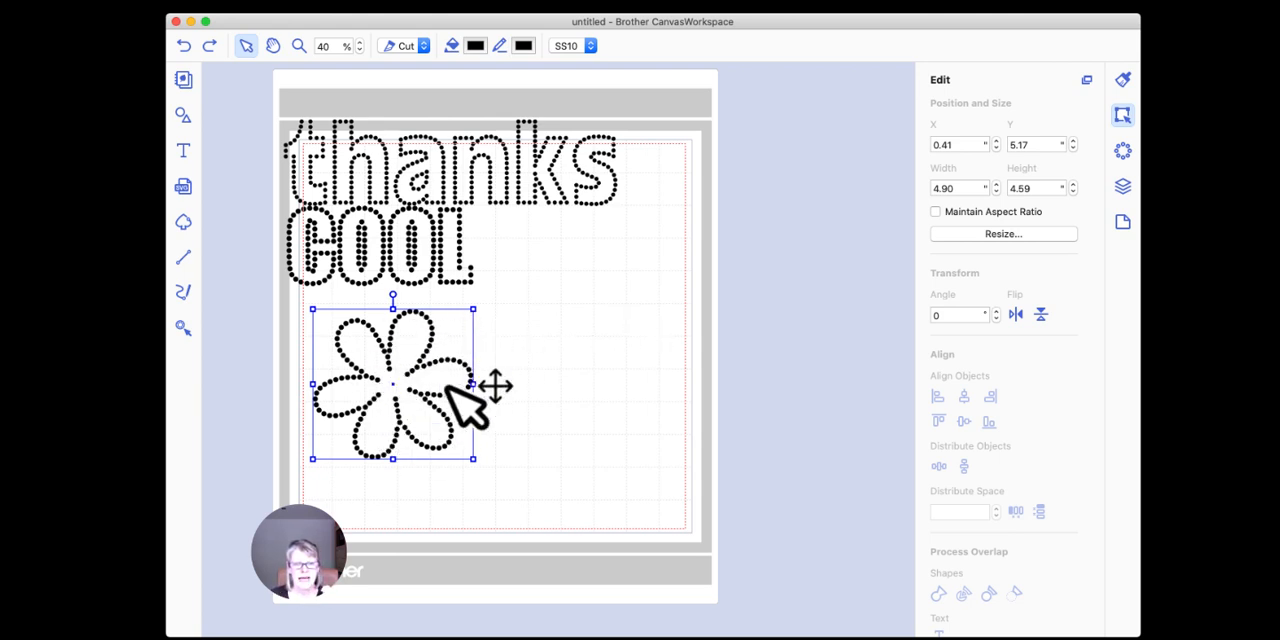
double_click(960, 189)
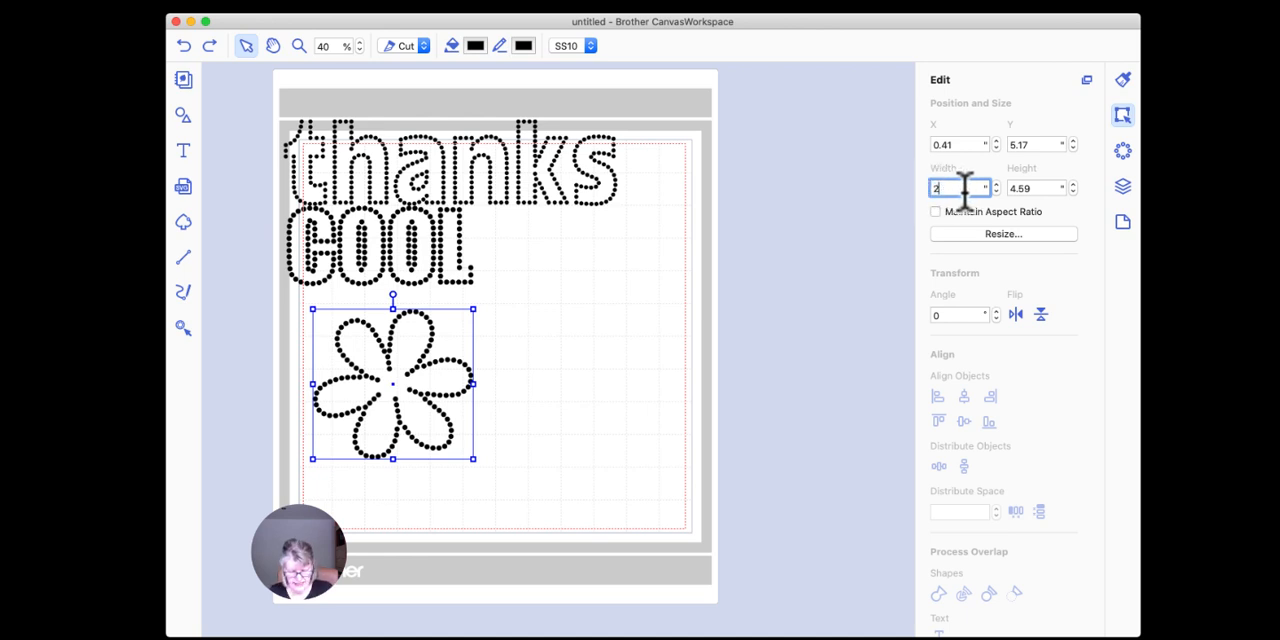
key("Return")
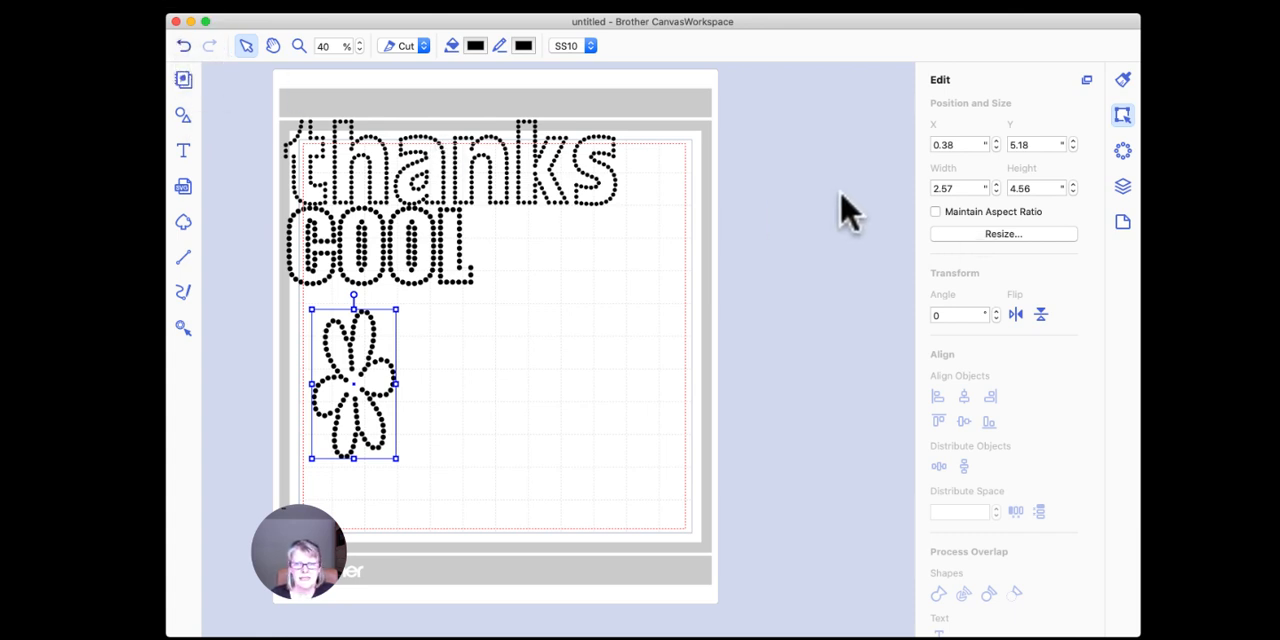
key("super+z")
Step: Set the flower's width to 2.50 inches with its aspect ratio maintained and move it beside "COOL", under the end of "thanks"
left_click(440, 370)
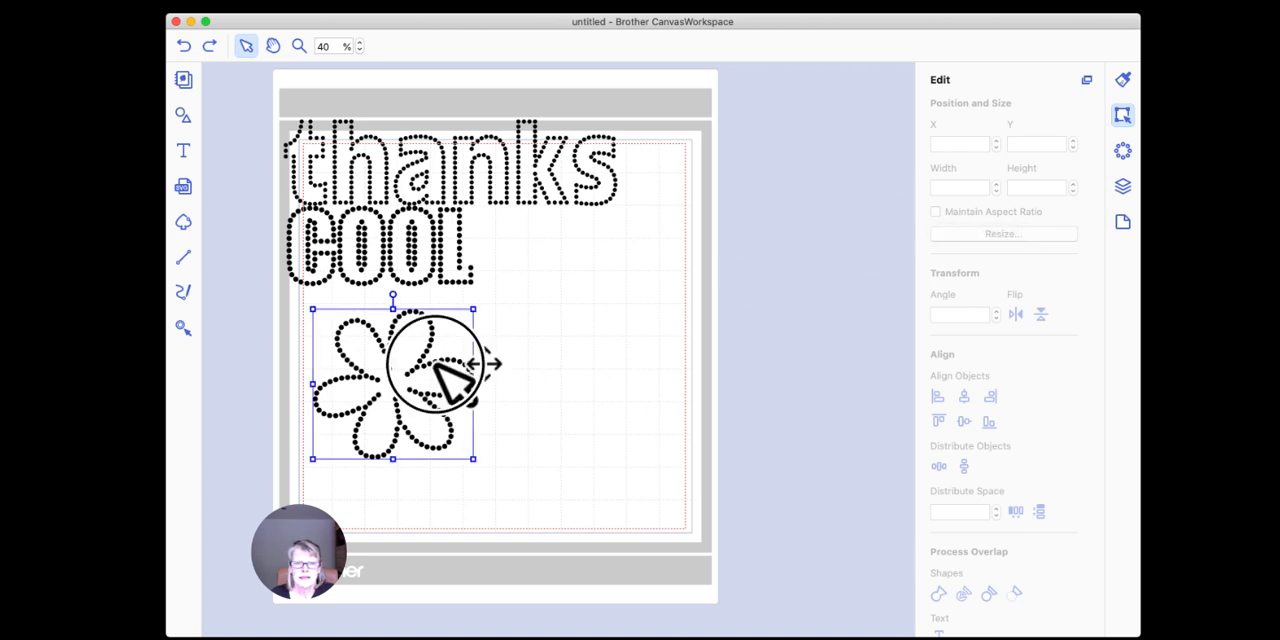
left_click(935, 211)
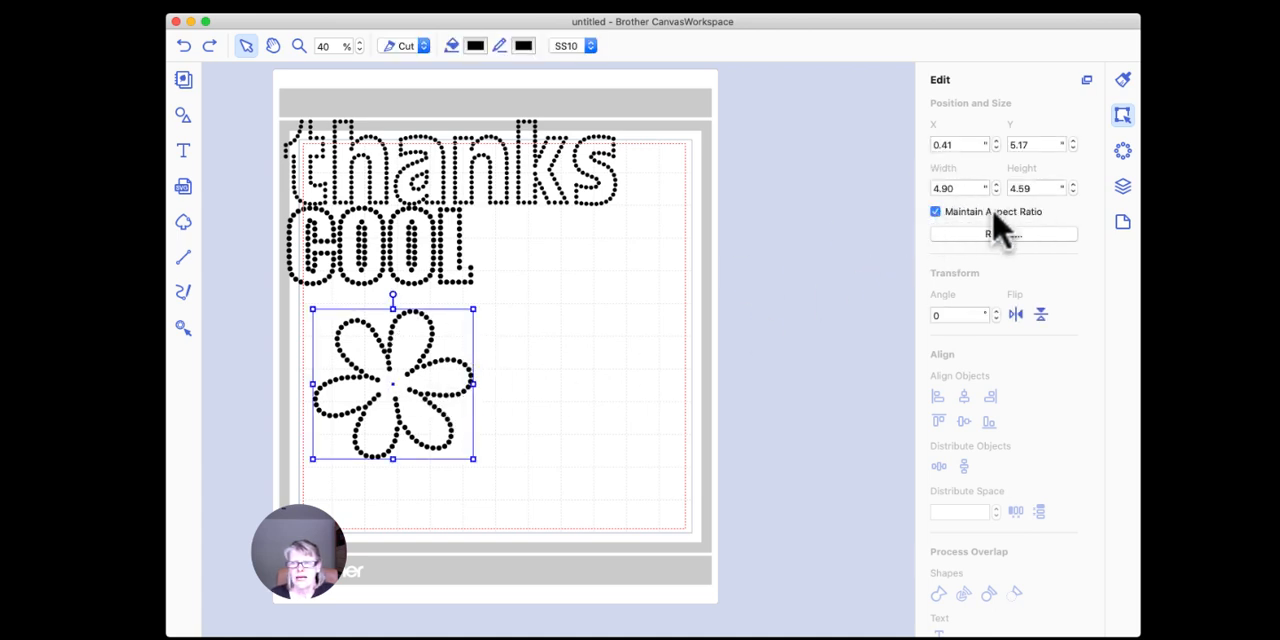
double_click(962, 188)
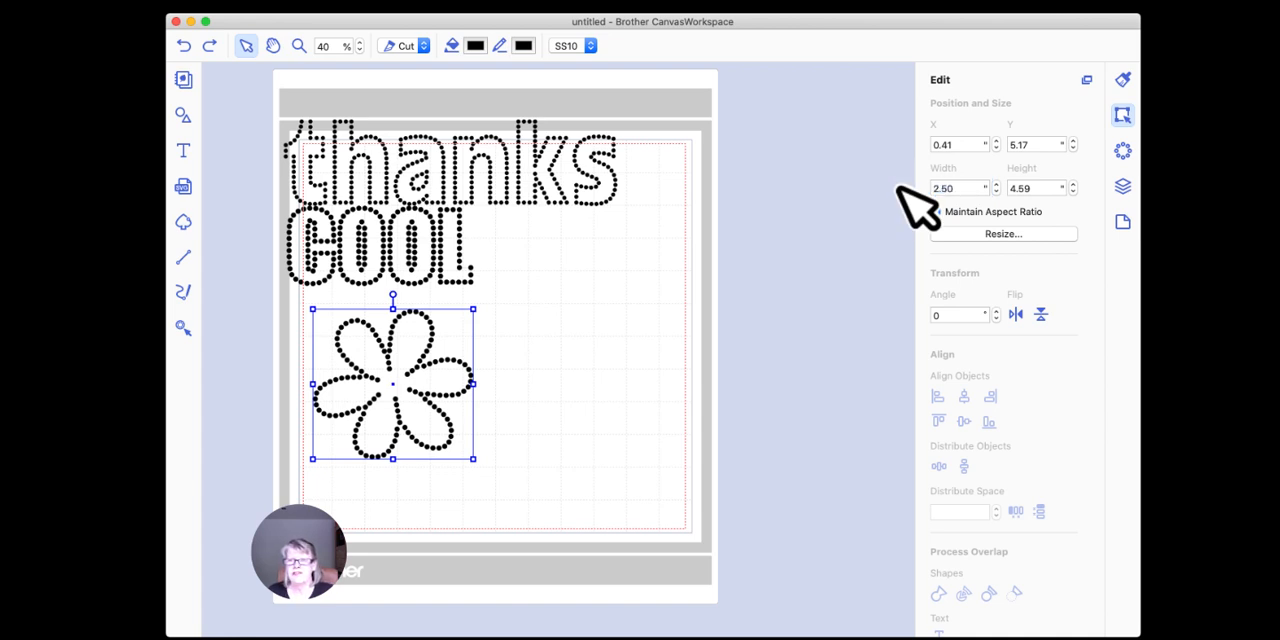
type("2.50")
key("Return")
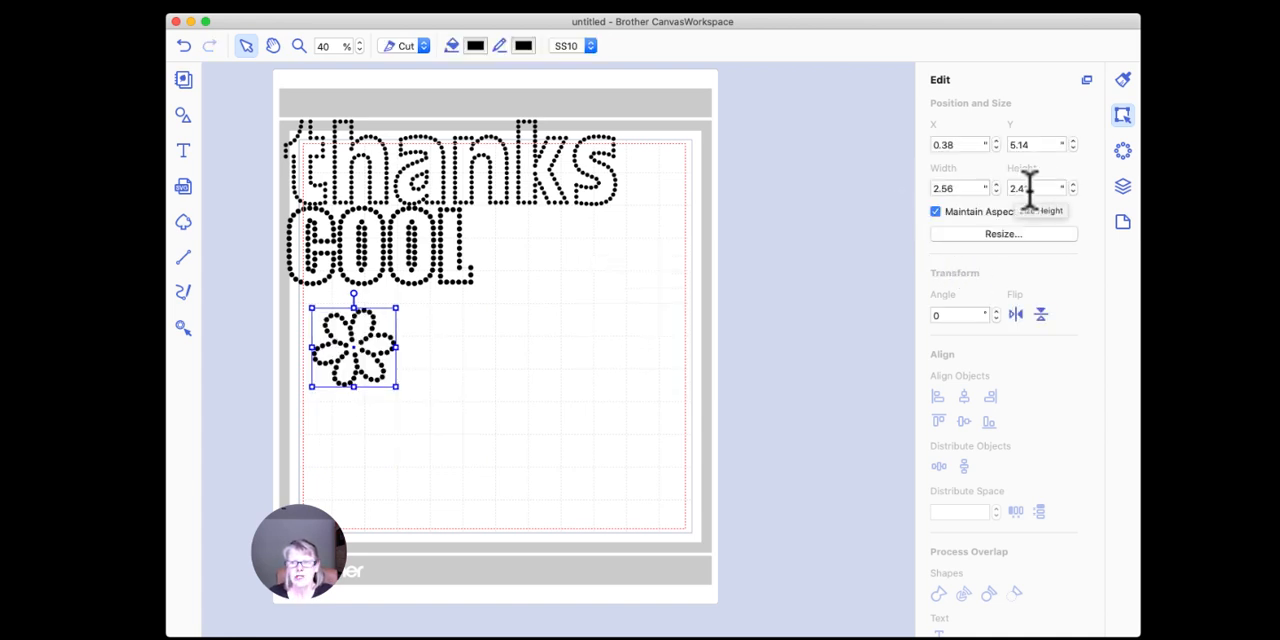
left_click_drag(363, 335, 563, 296)
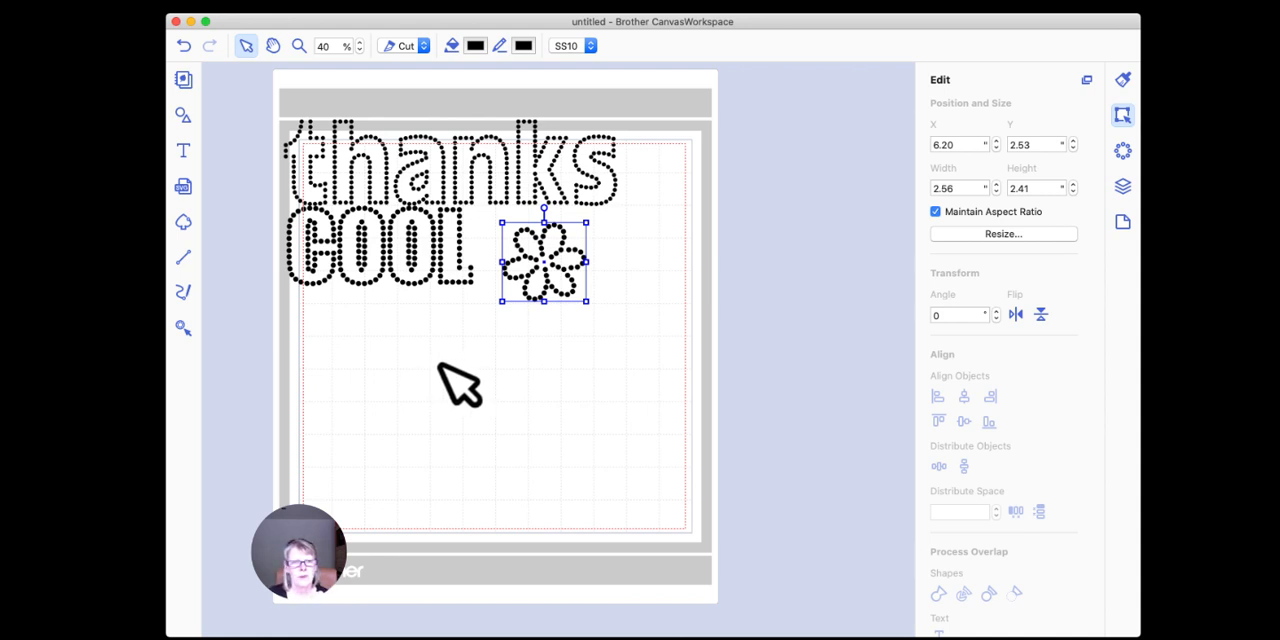
left_click(185, 155)
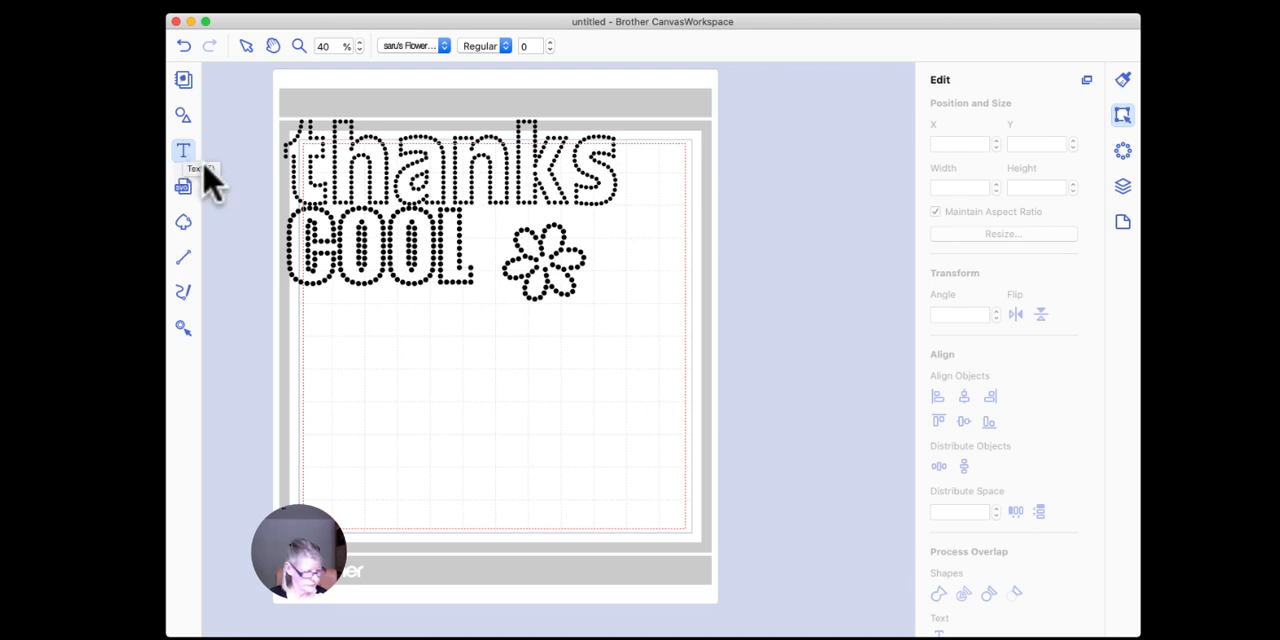
left_click(429, 412)
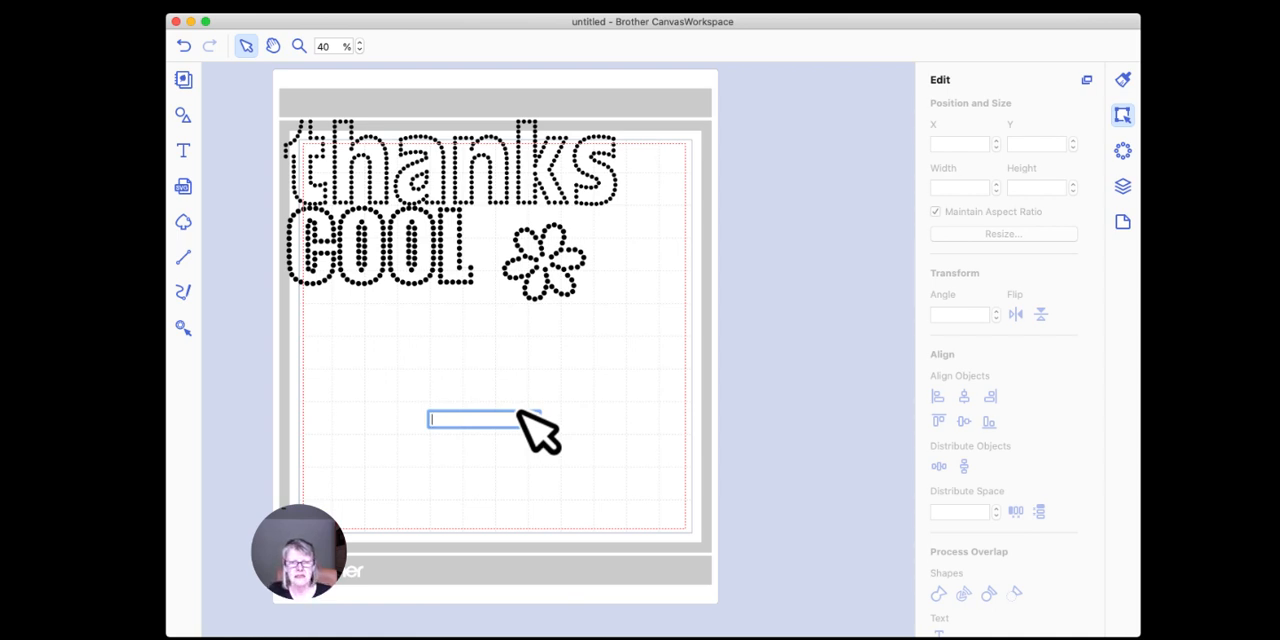
key("Escape")
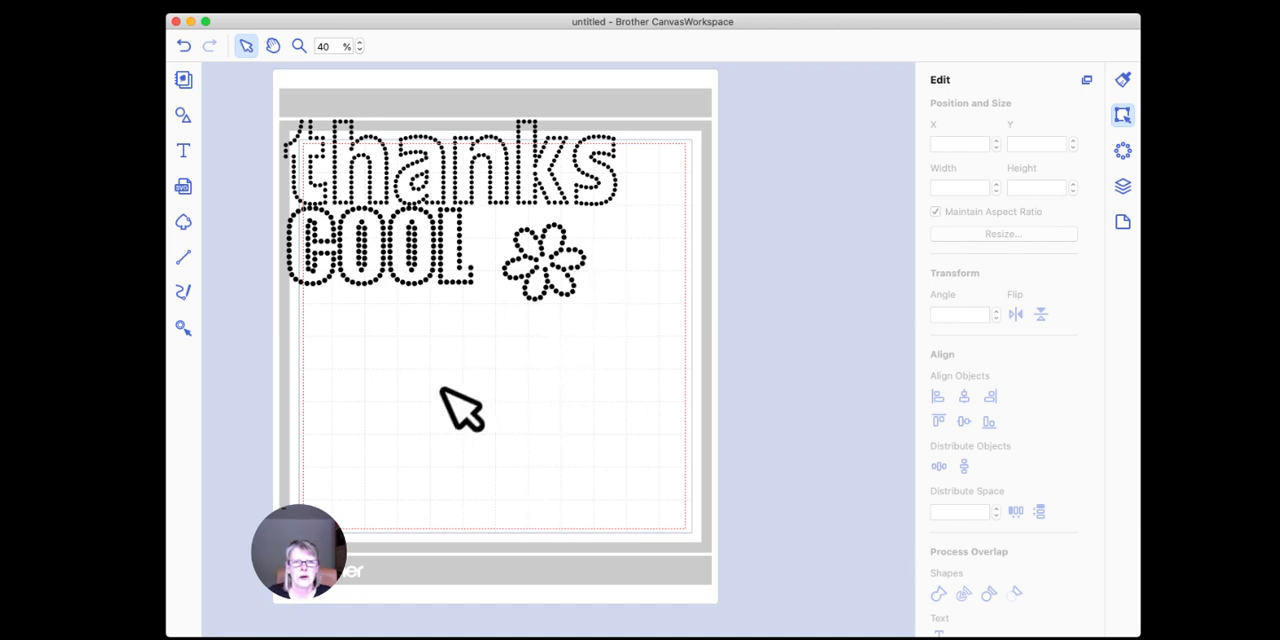
left_click(546, 280)
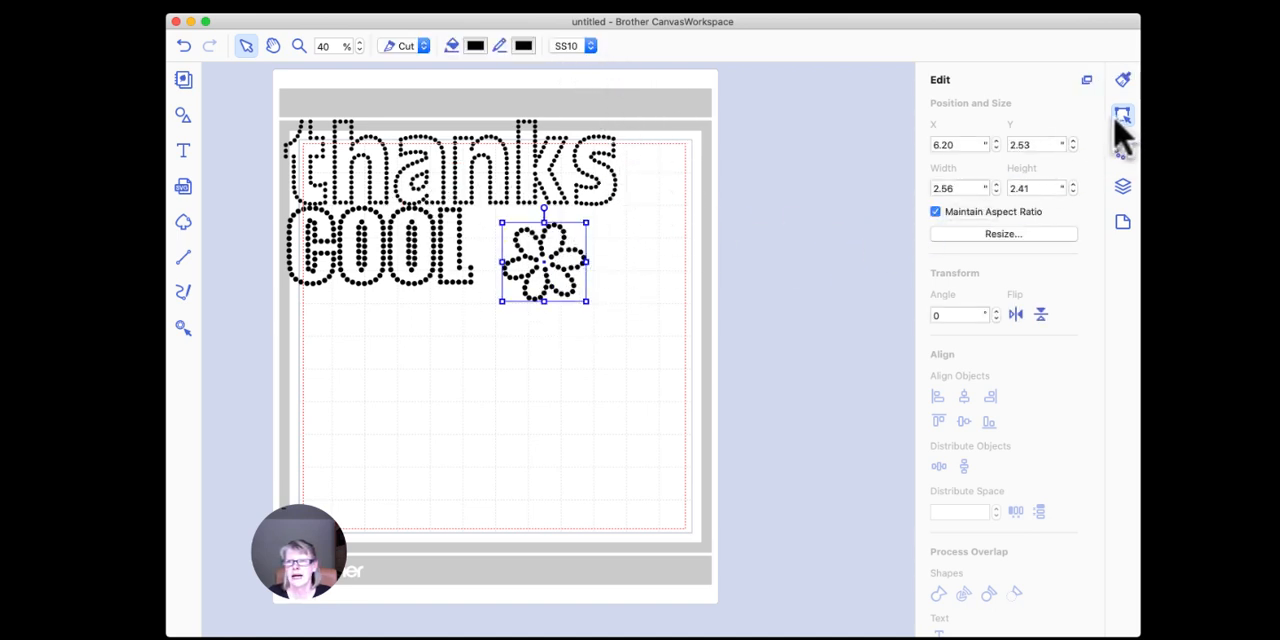
left_click(183, 152)
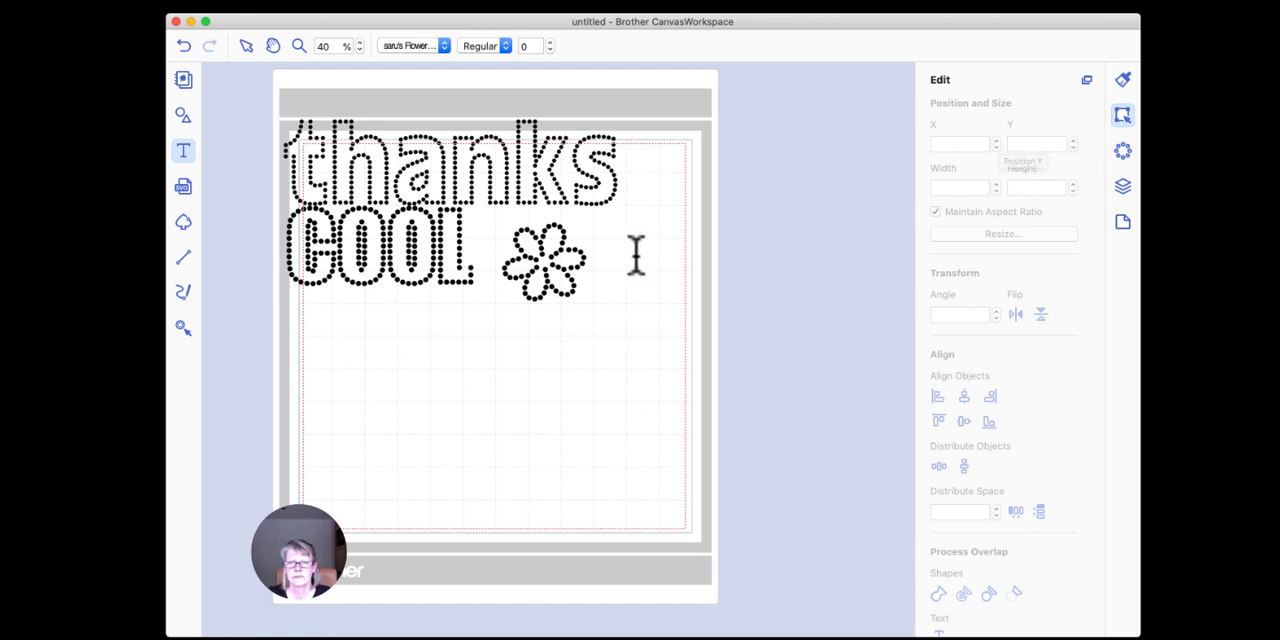
left_click(447, 362)
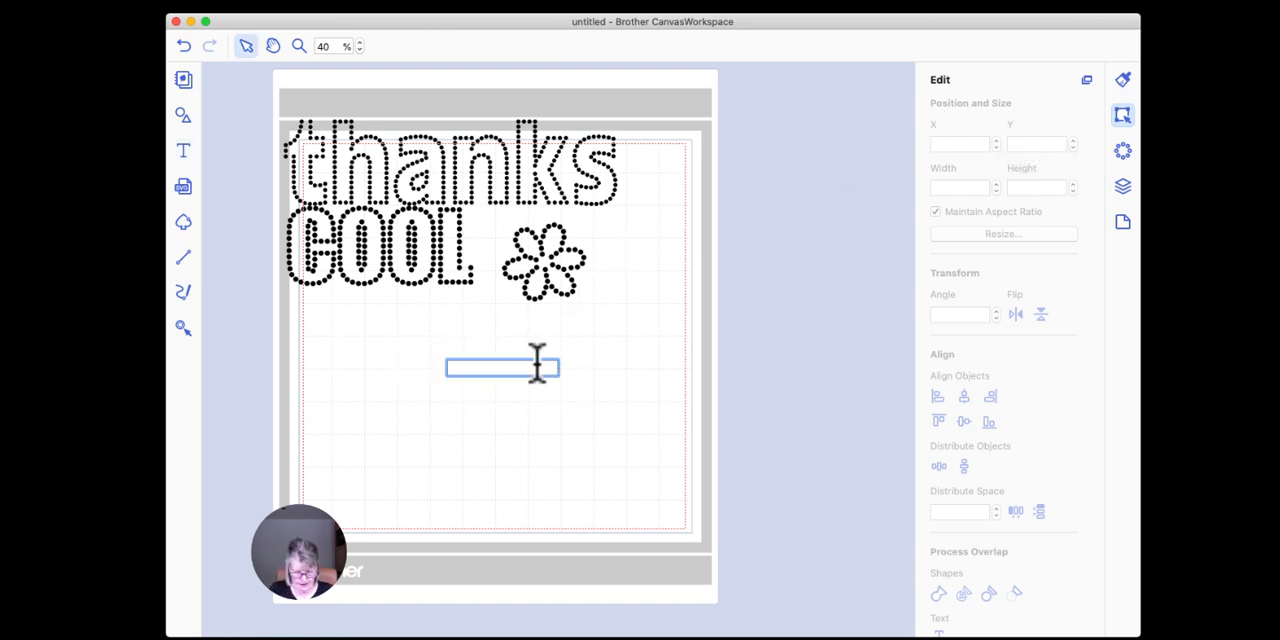
key("Escape")
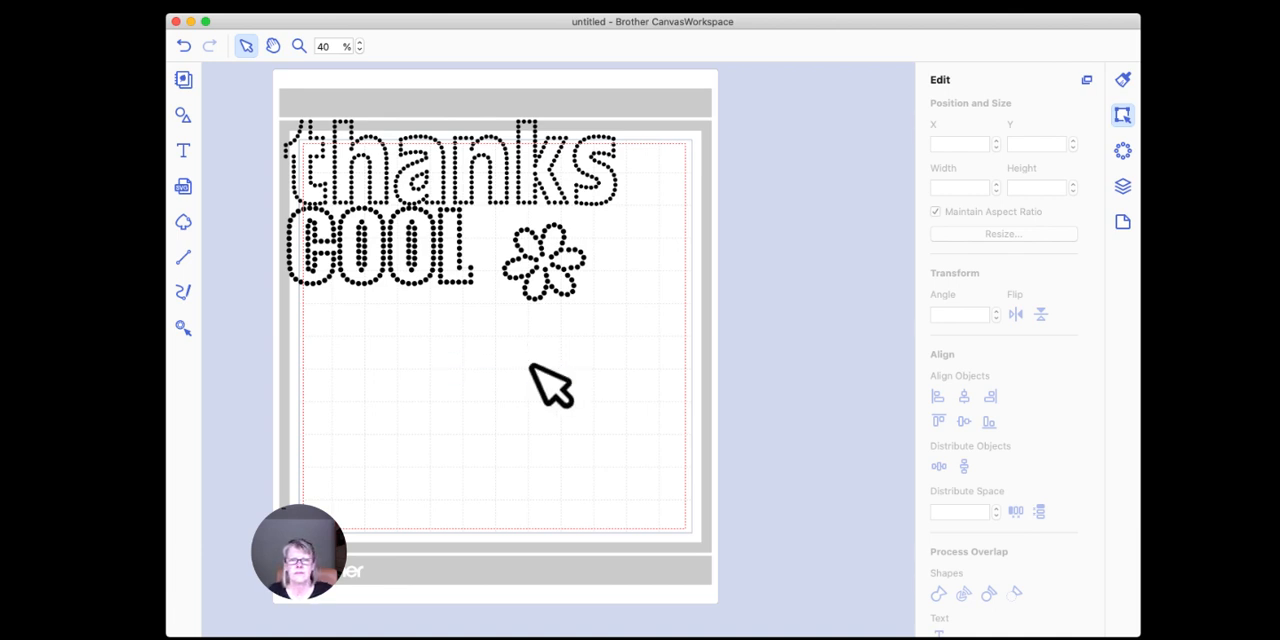
left_click_drag(382, 312, 609, 480)
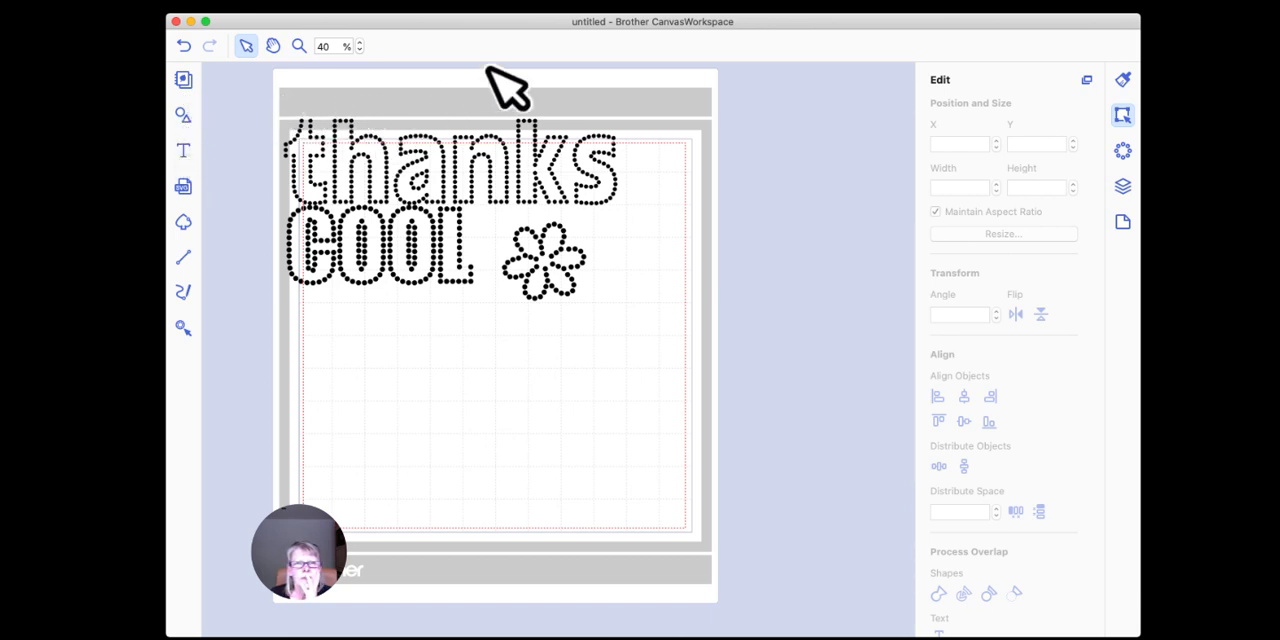
Step: Set the font for new text to Impact and check the empty area below "COOL" for stray objects
left_click(182, 150)
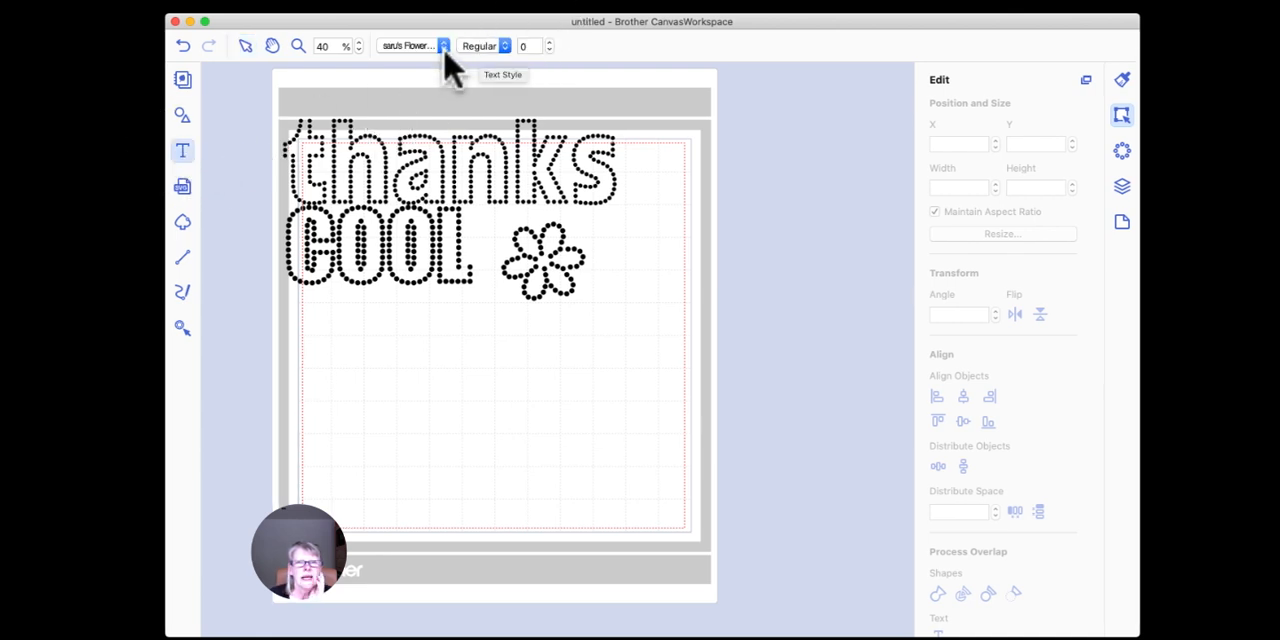
left_click(445, 52)
left_click(426, 60)
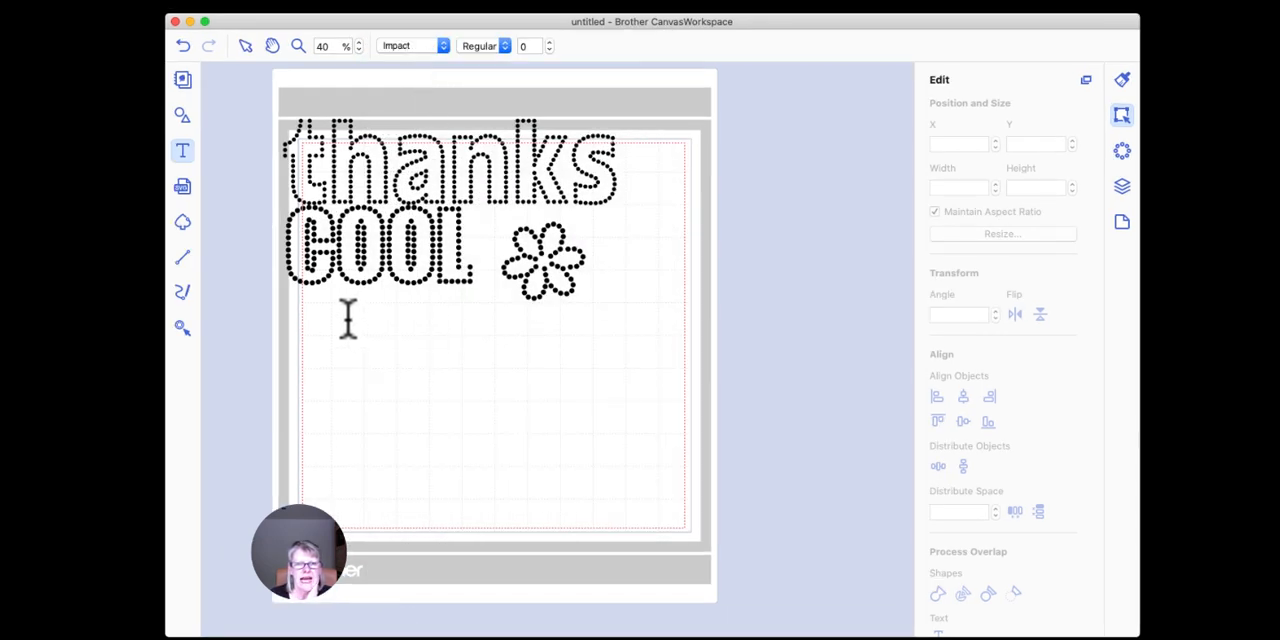
left_click(246, 46)
left_click_drag(290, 296, 740, 560)
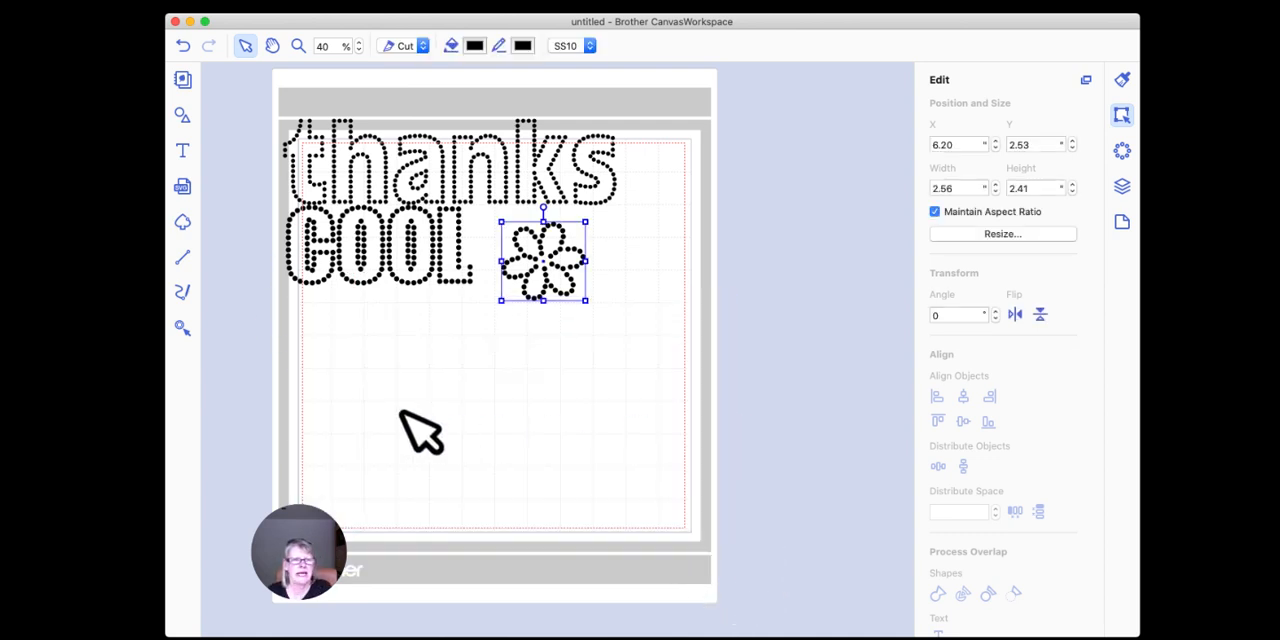
Step: Add a "%" character in the empty area below "COOL" and enlarge it to about 3.64 by 4.54 inches
left_click(183, 155)
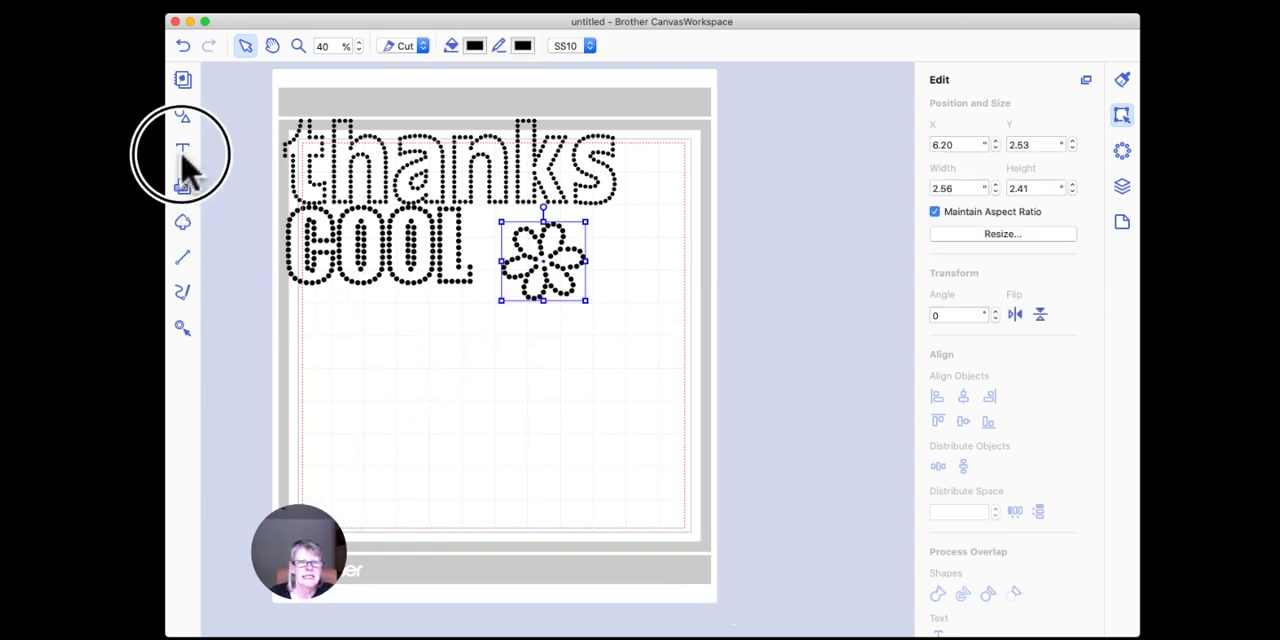
left_click(431, 385)
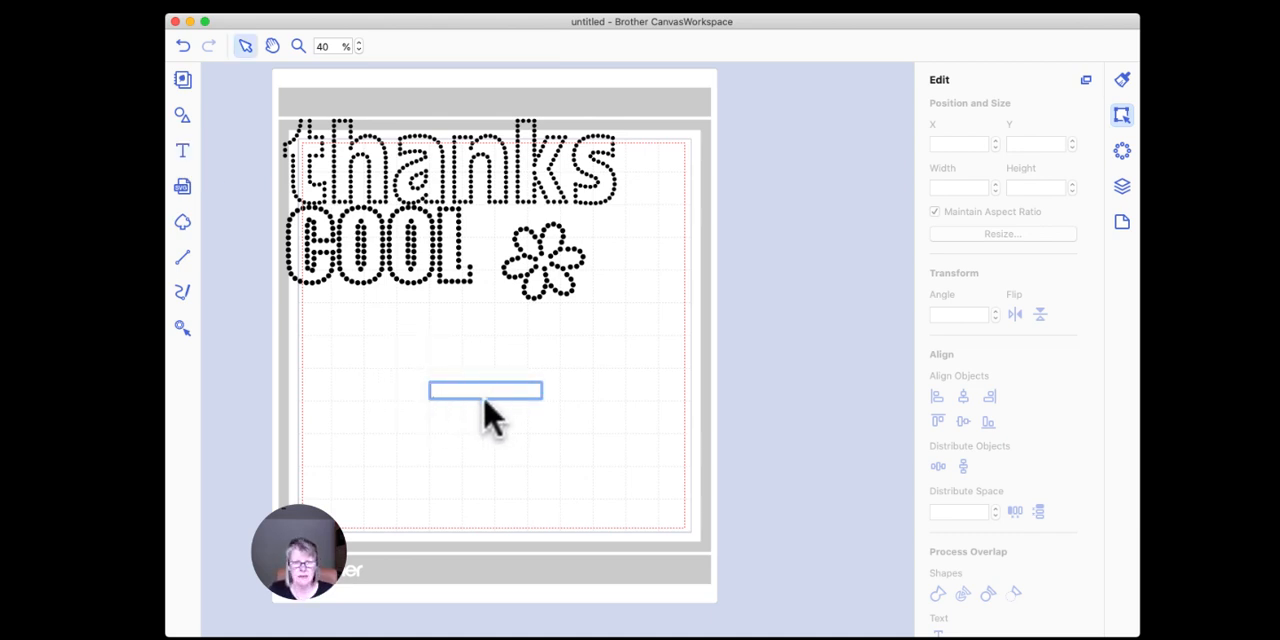
key("Return")
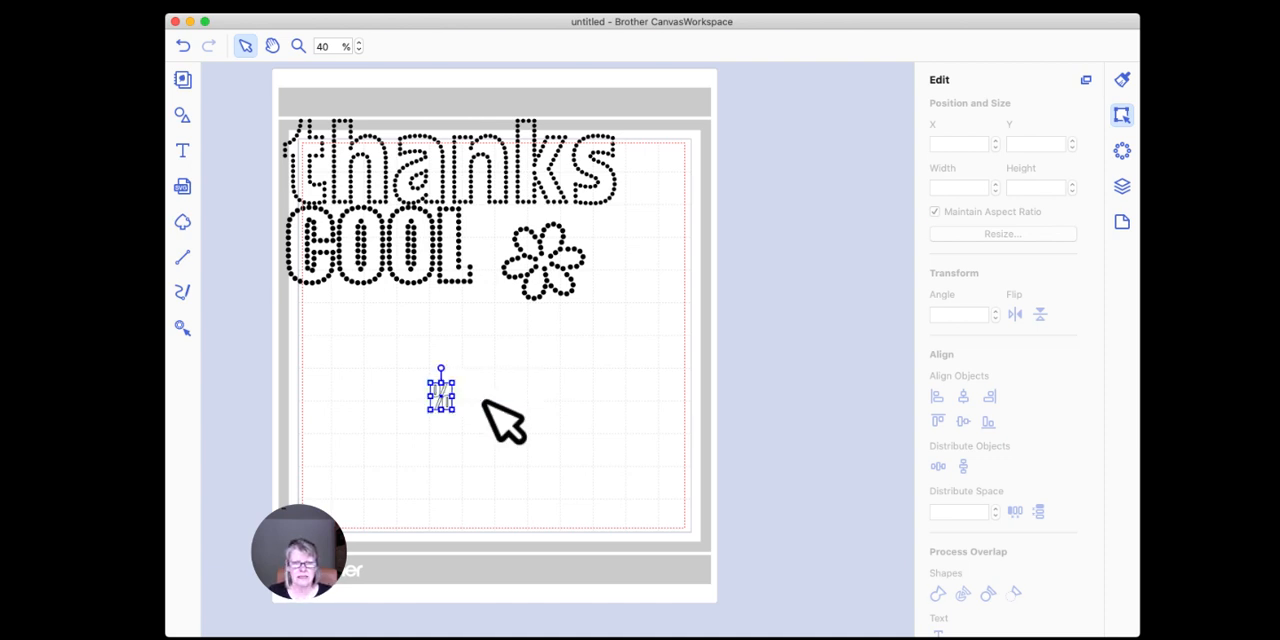
left_click_drag(454, 410, 549, 530)
left_click_drag(528, 471, 454, 420)
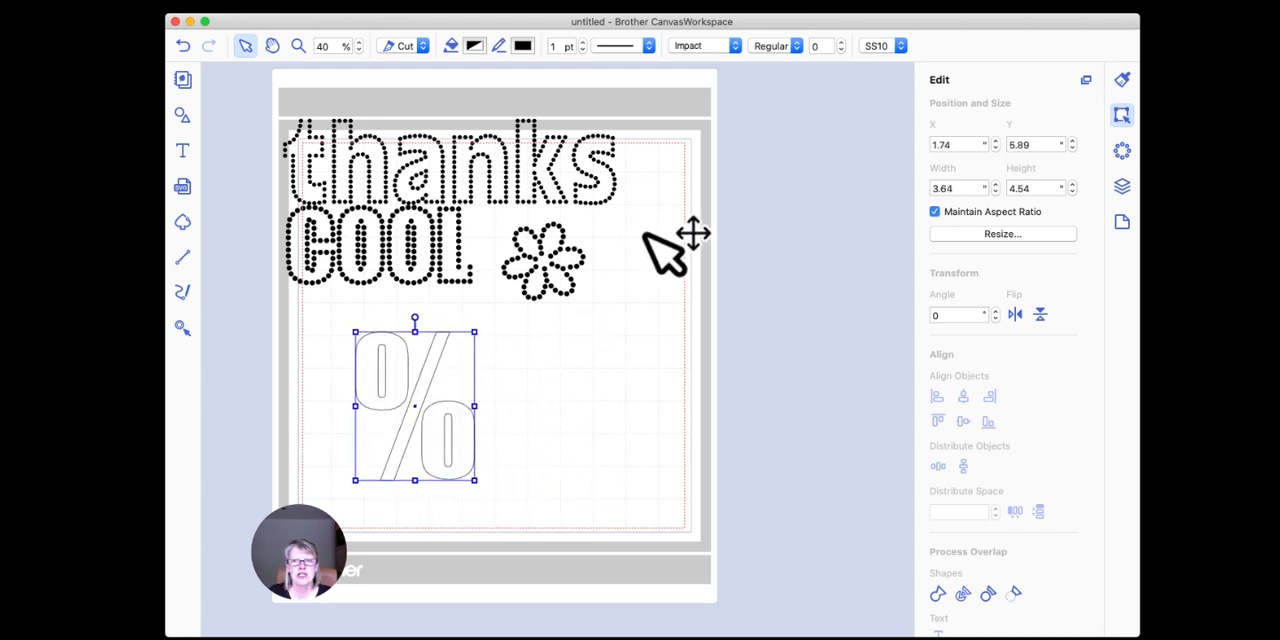
Step: Change the font of the "%" to kitty cats tfb so it becomes a cat shape
left_click(736, 47)
scroll(724, 197, "down", 15)
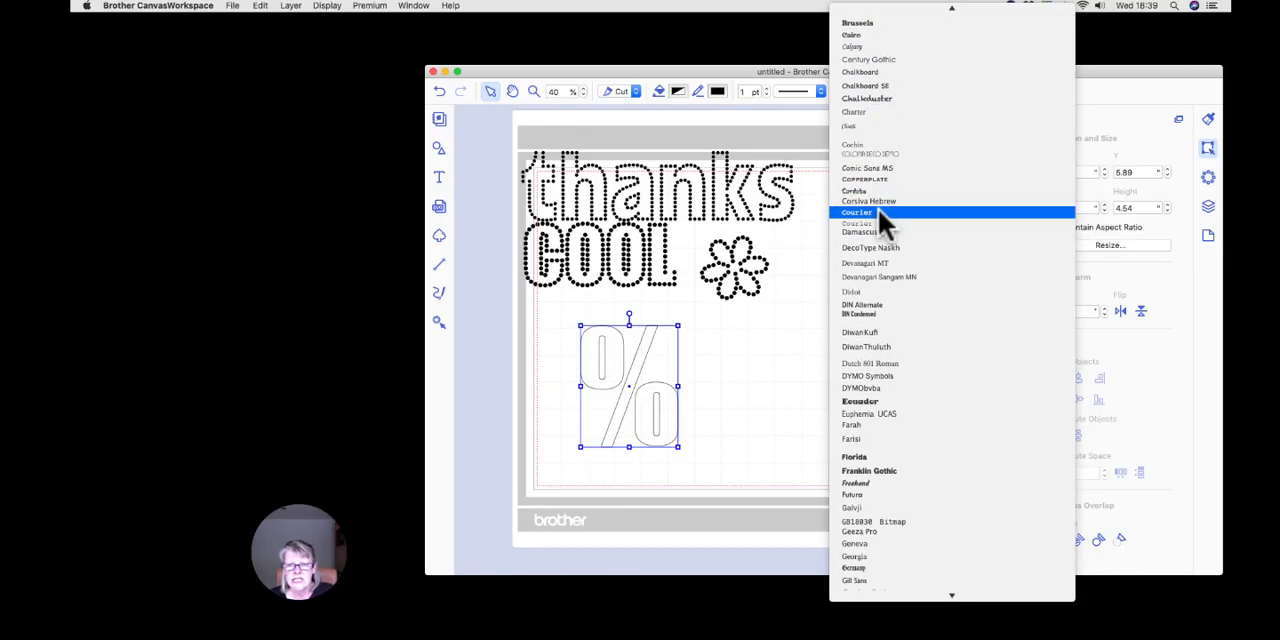
scroll(880, 214, "down", 15)
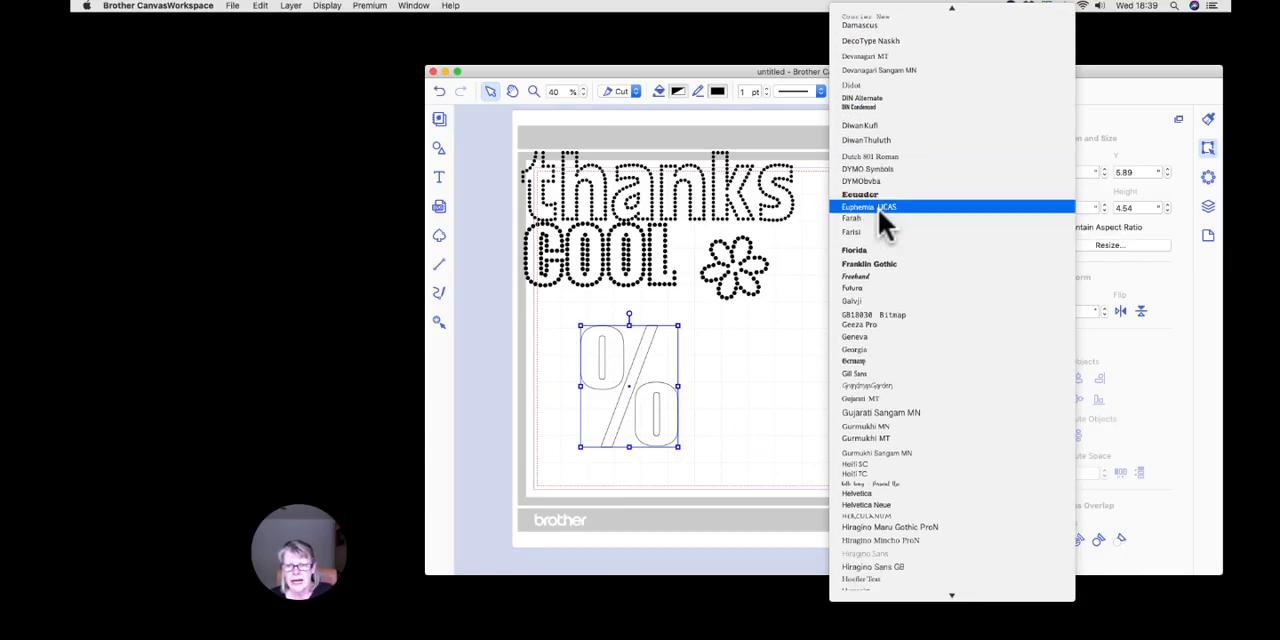
scroll(880, 214, "down", 8)
scroll(878, 208, "down", 4)
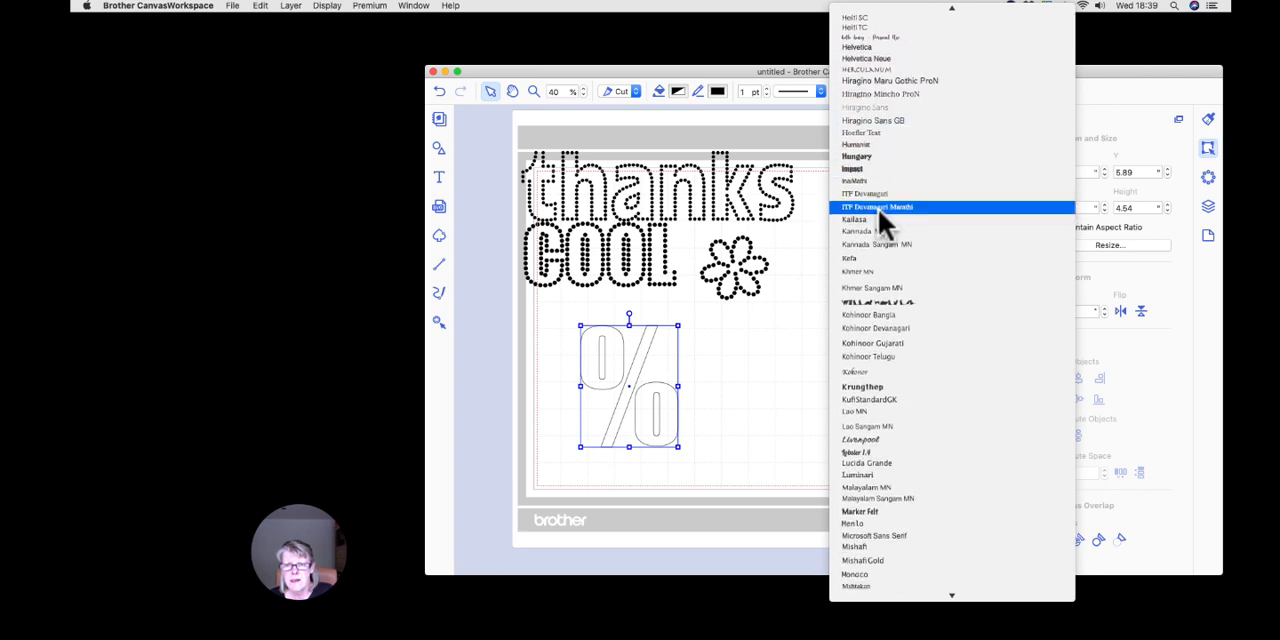
scroll(878, 208, "down", 4)
left_click(910, 227)
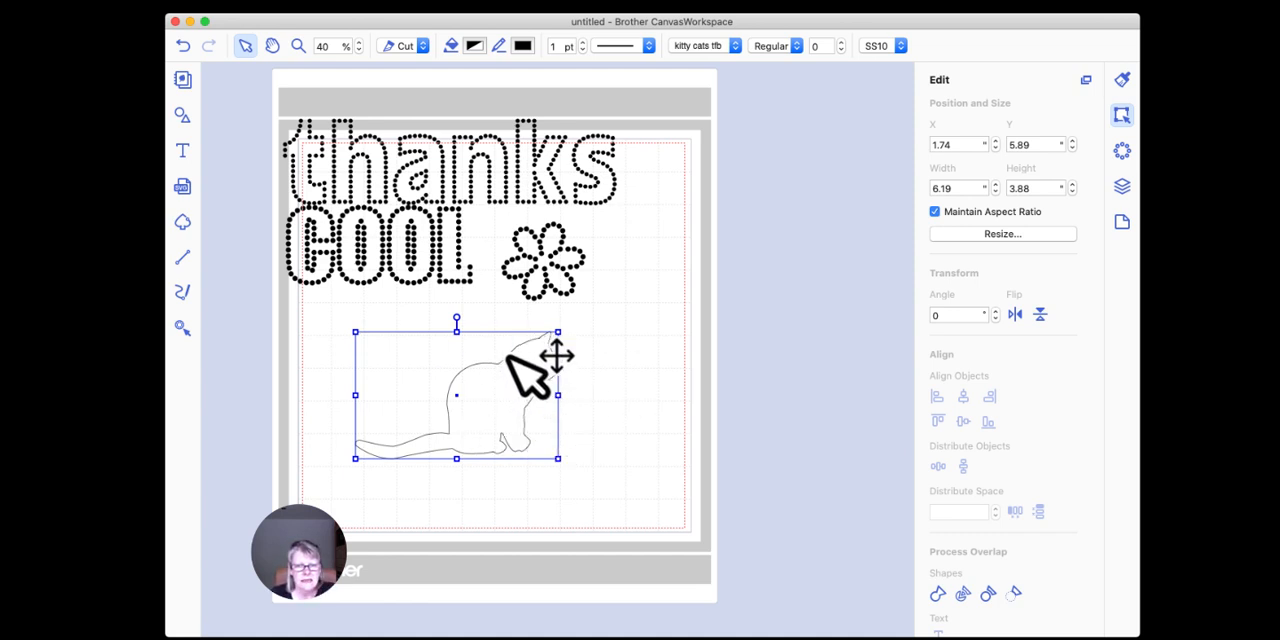
Step: Move the cat left beneath "COOL" and turn it into rhinestones with the Outline fill pattern
left_click_drag(502, 356, 455, 356)
left_click_drag(461, 354, 468, 355)
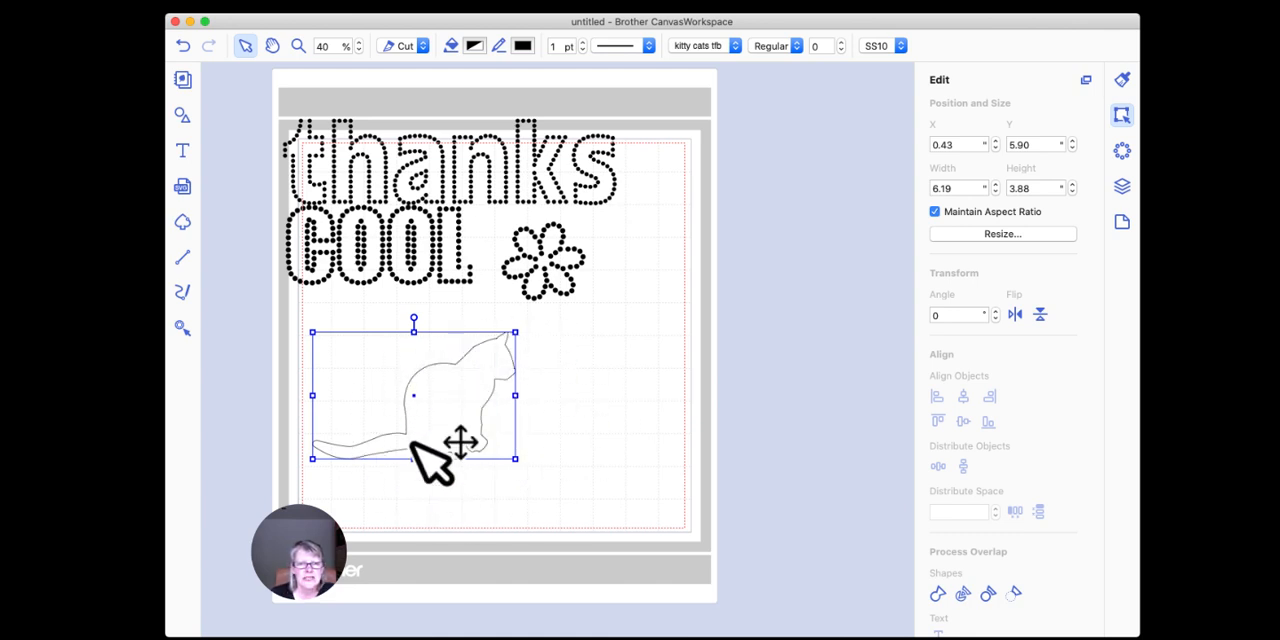
left_click(1122, 152)
left_click(988, 208)
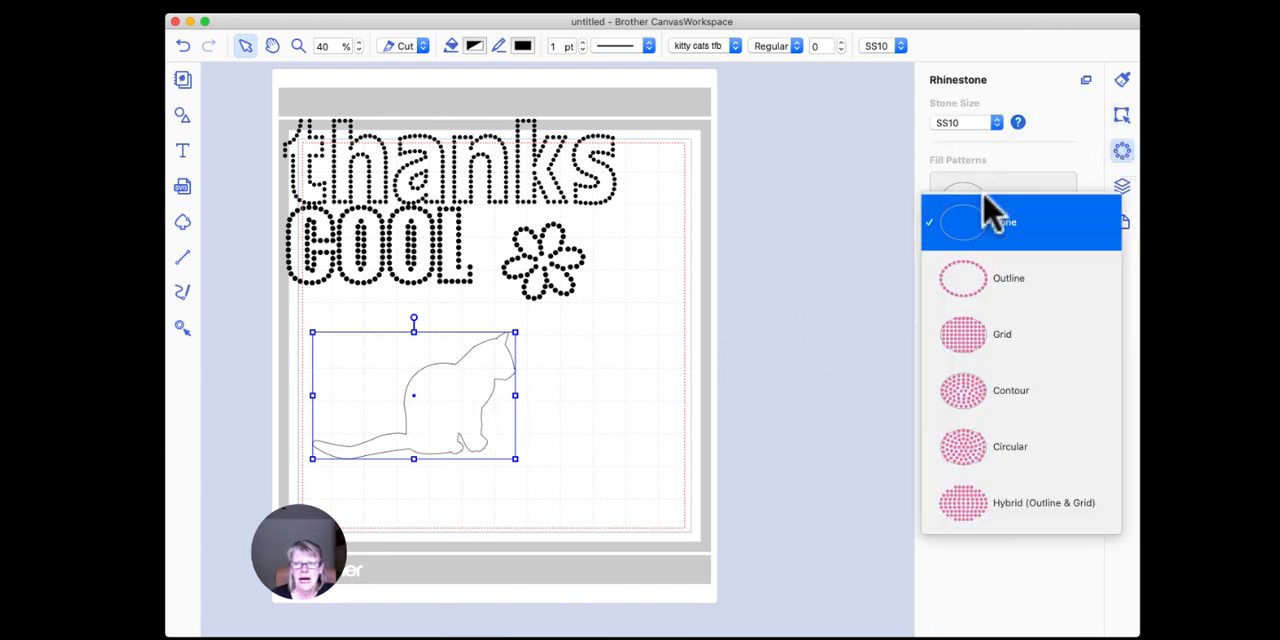
left_click(990, 288)
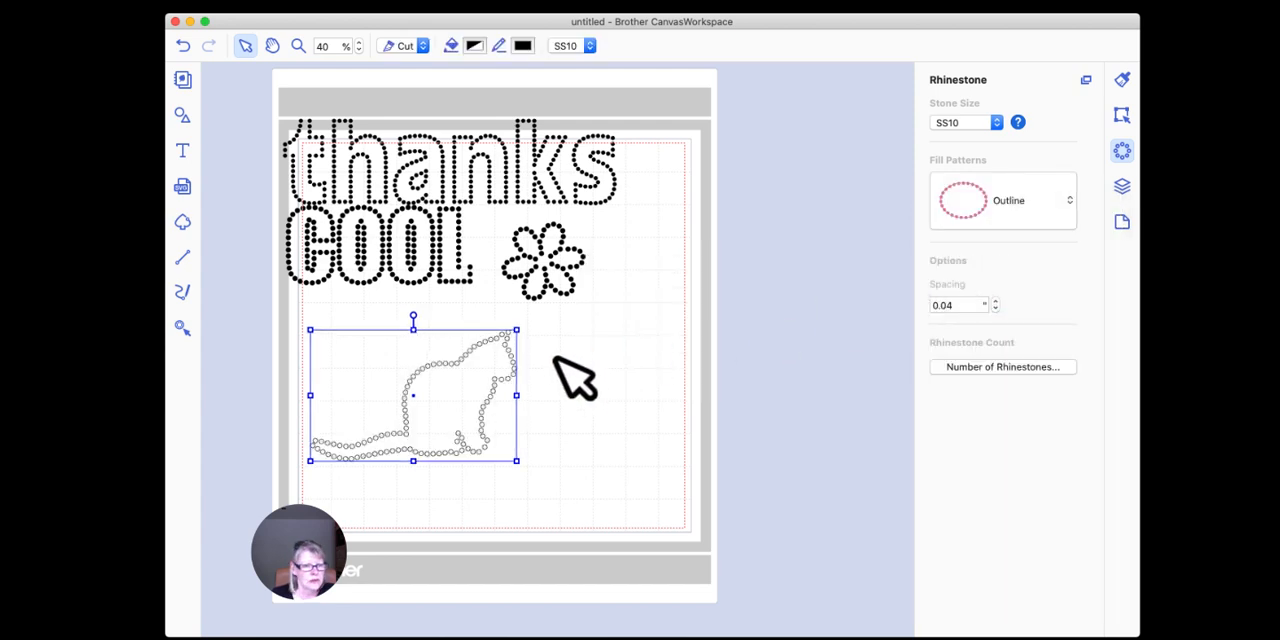
Step: Fill the cat's rhinestones with the Licorice black colour
left_click(475, 48)
left_click(212, 160)
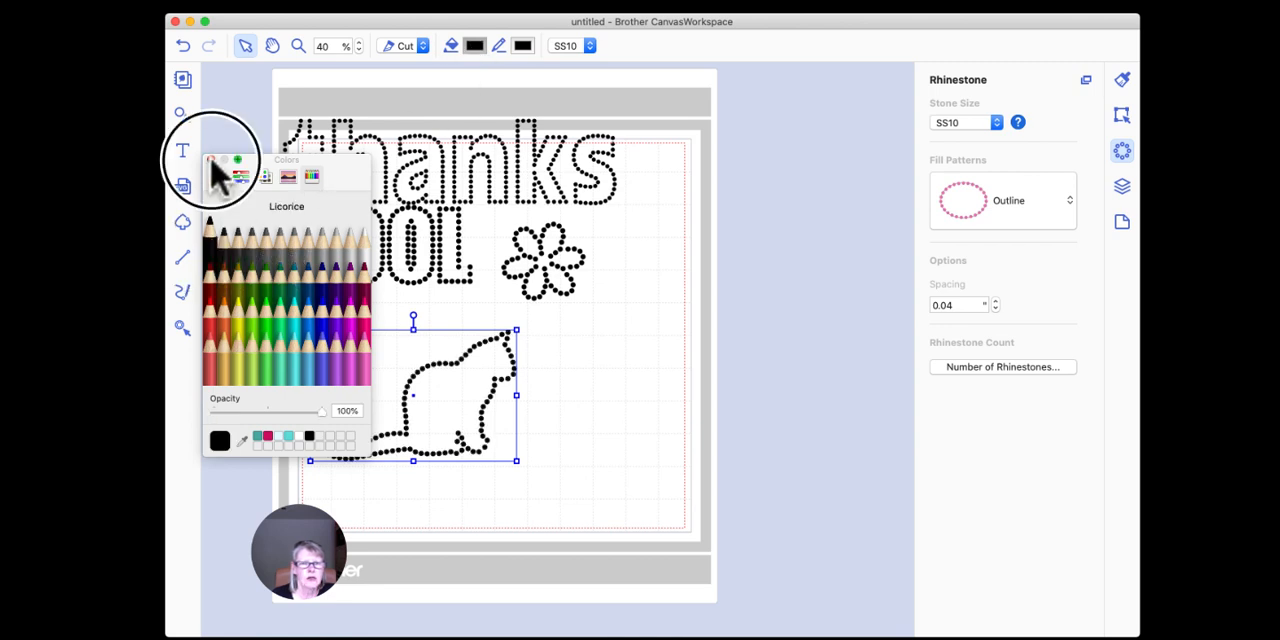
left_click(608, 364)
Step: Enlarge the cat outline proportionally and shift it slightly up and to the left beneath "COOL"
left_click(515, 376)
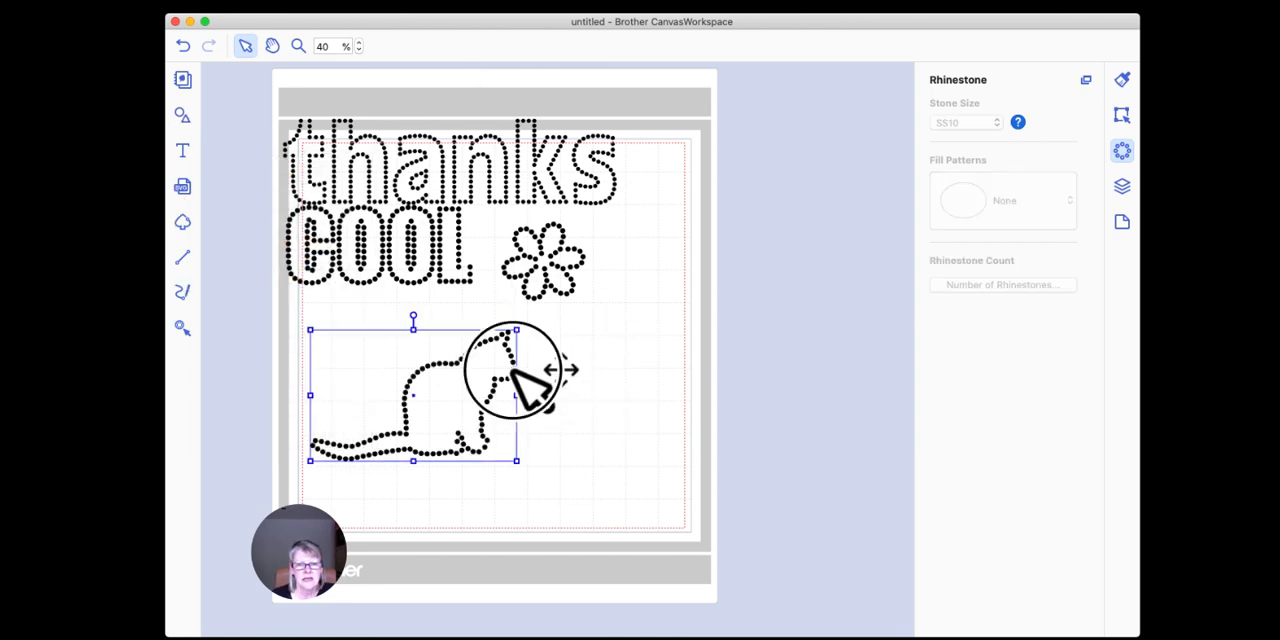
left_click_drag(516, 460, 591, 509)
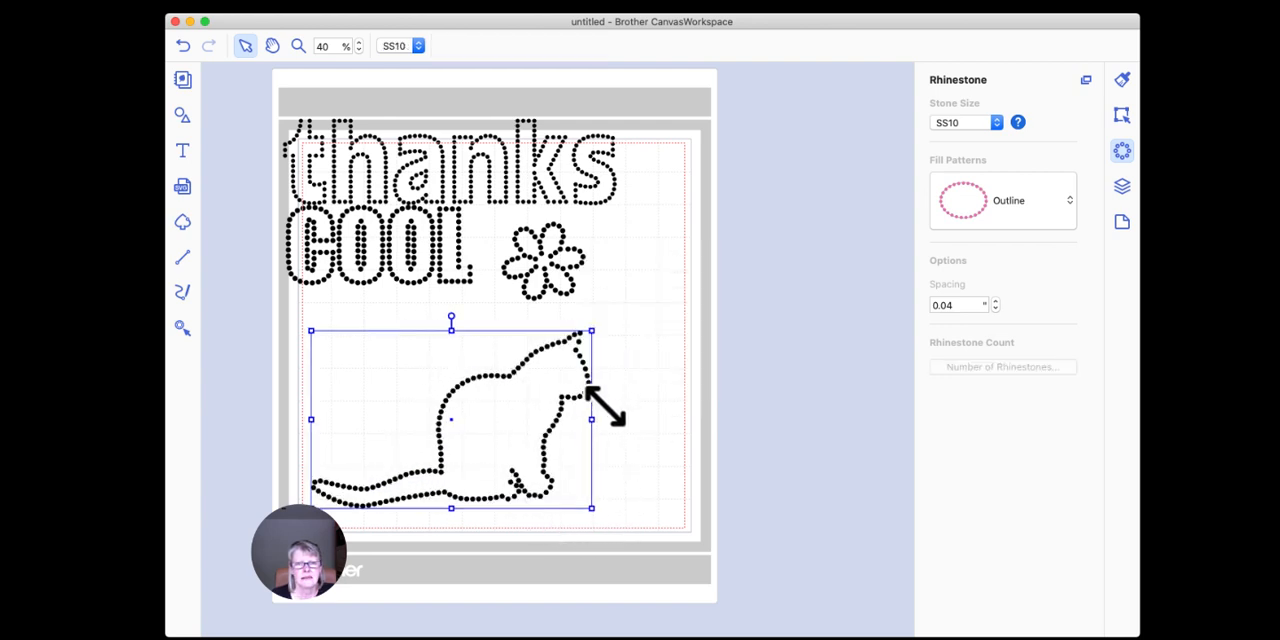
left_click(585, 400)
left_click_drag(576, 396, 557, 388)
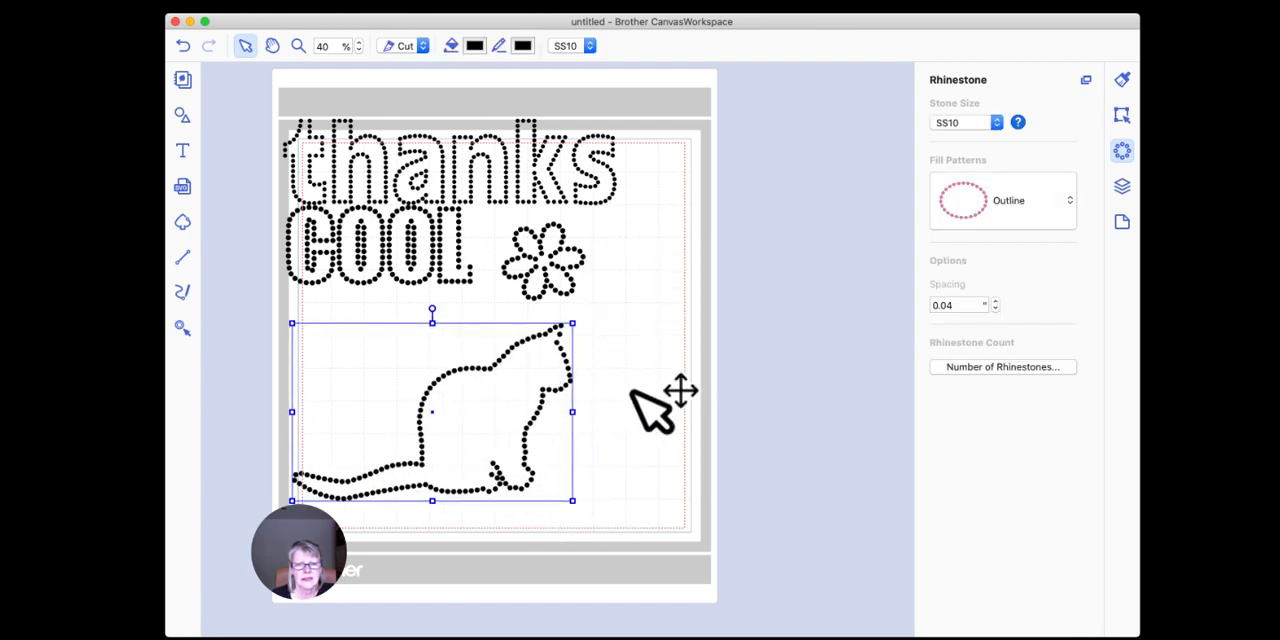
left_click(613, 399)
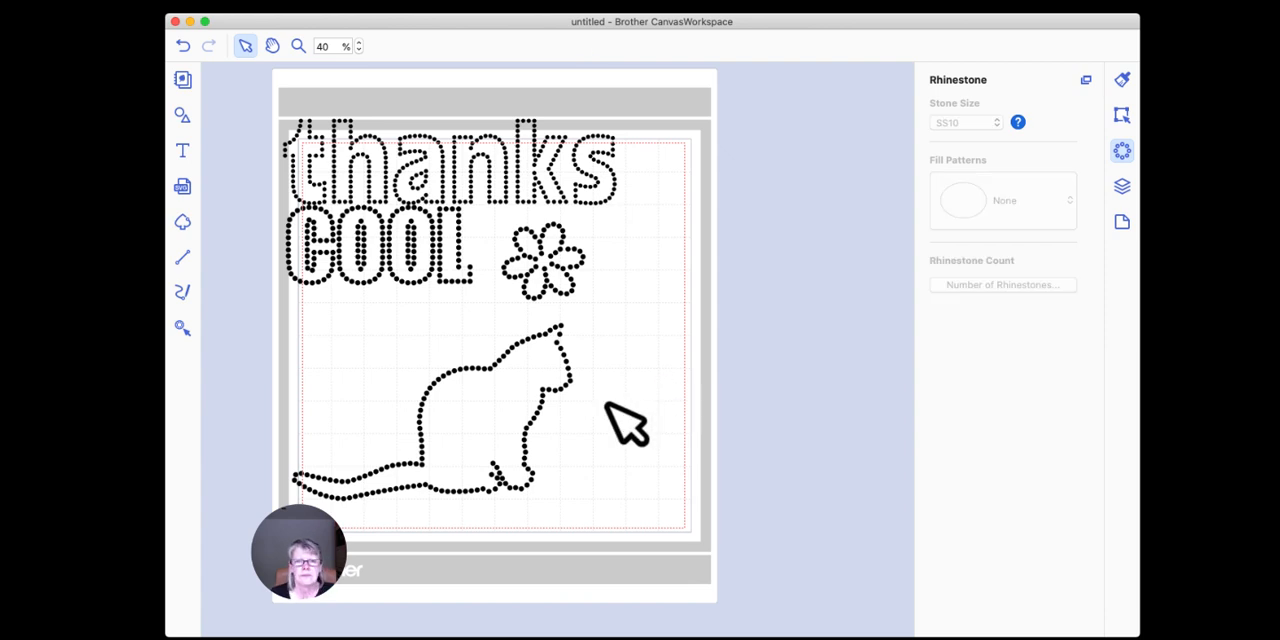
Step: Set the cat's stone size to SS20 and move the cat right so its tail lies inside the cutting area
left_click(560, 388)
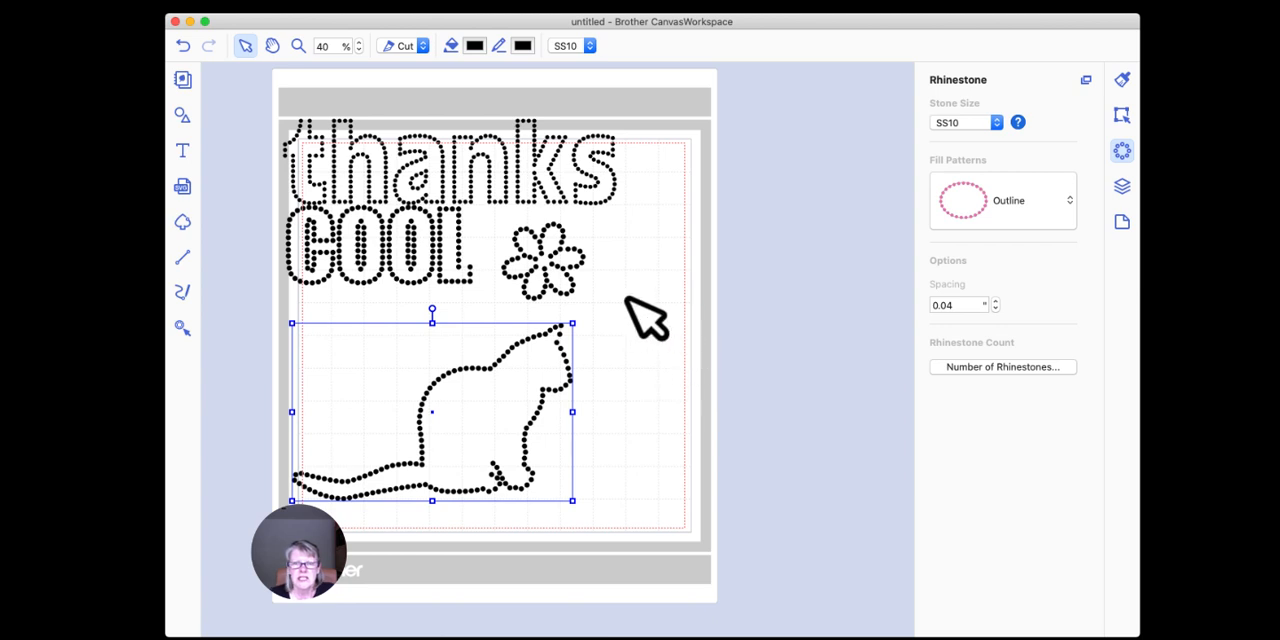
left_click(996, 124)
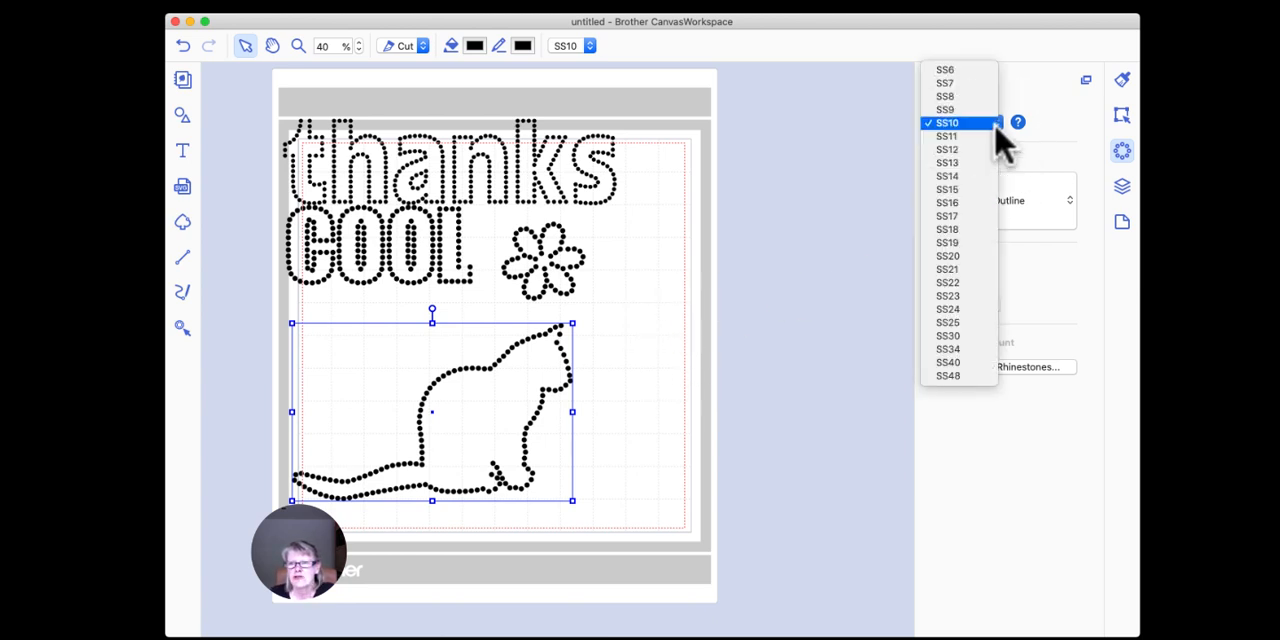
left_click(960, 262)
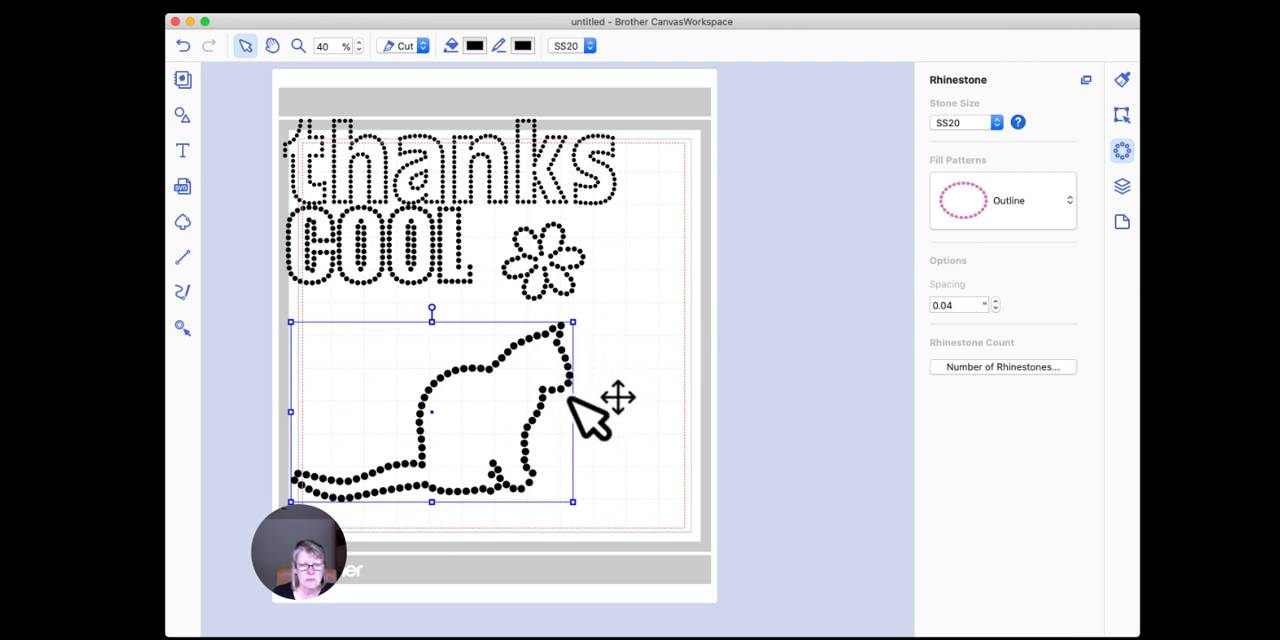
left_click(640, 372)
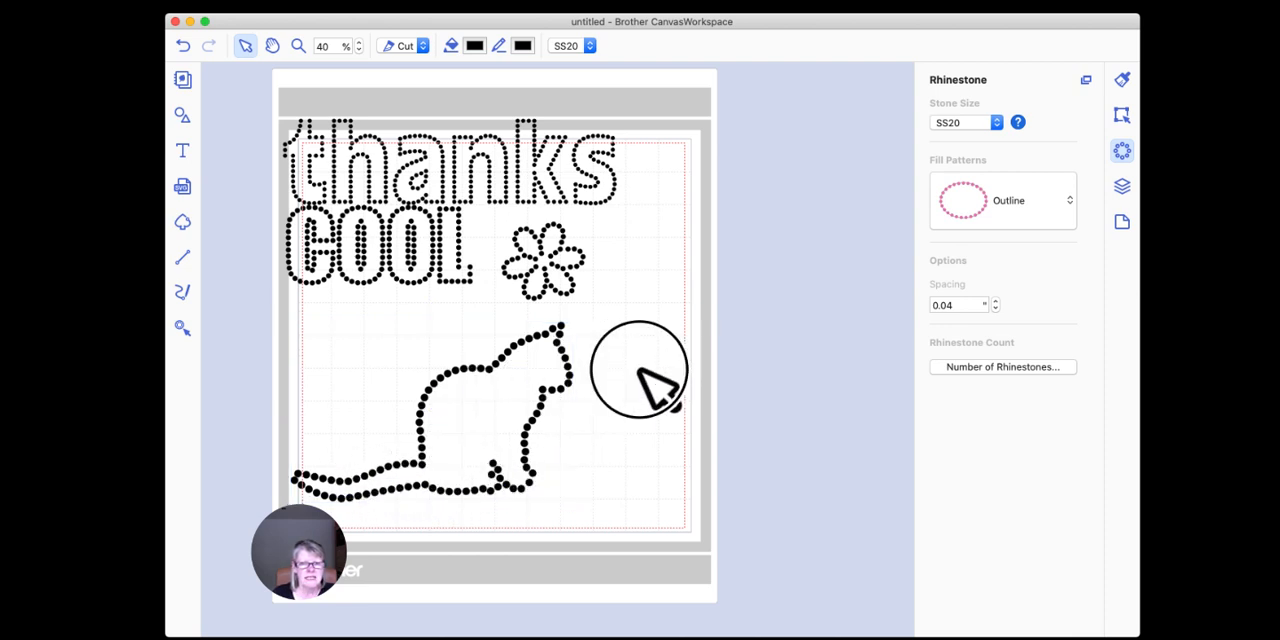
left_click_drag(568, 370, 604, 363)
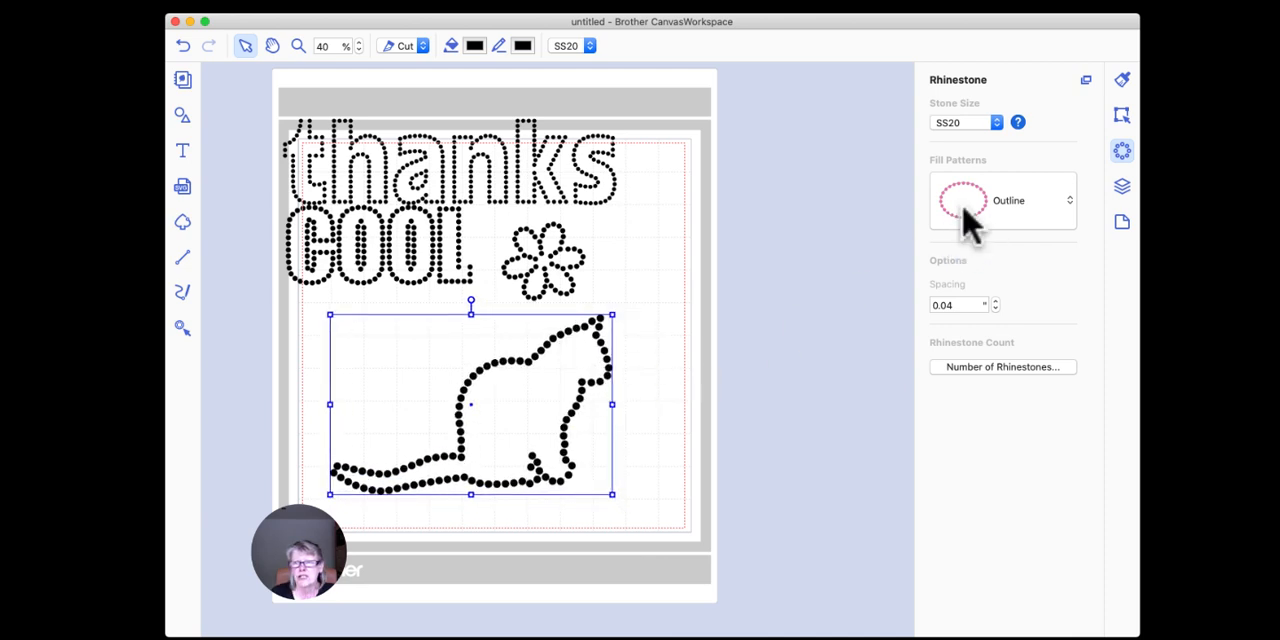
Step: Try the Contour fill pattern on the cat
left_click(1012, 202)
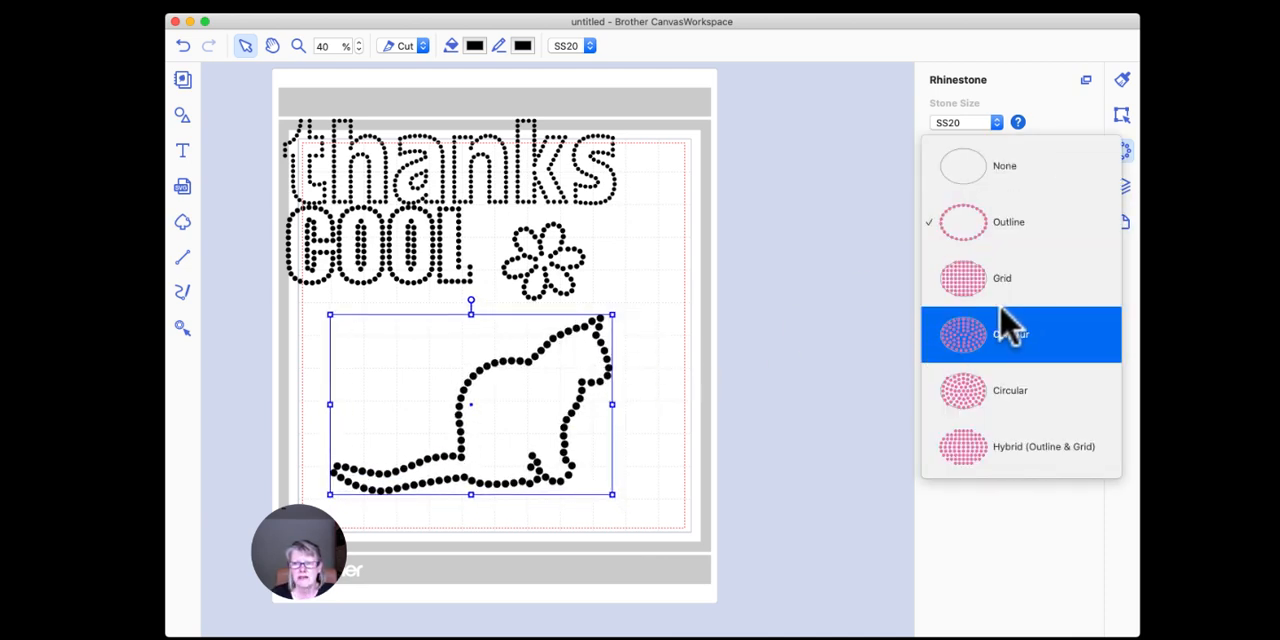
left_click(968, 340)
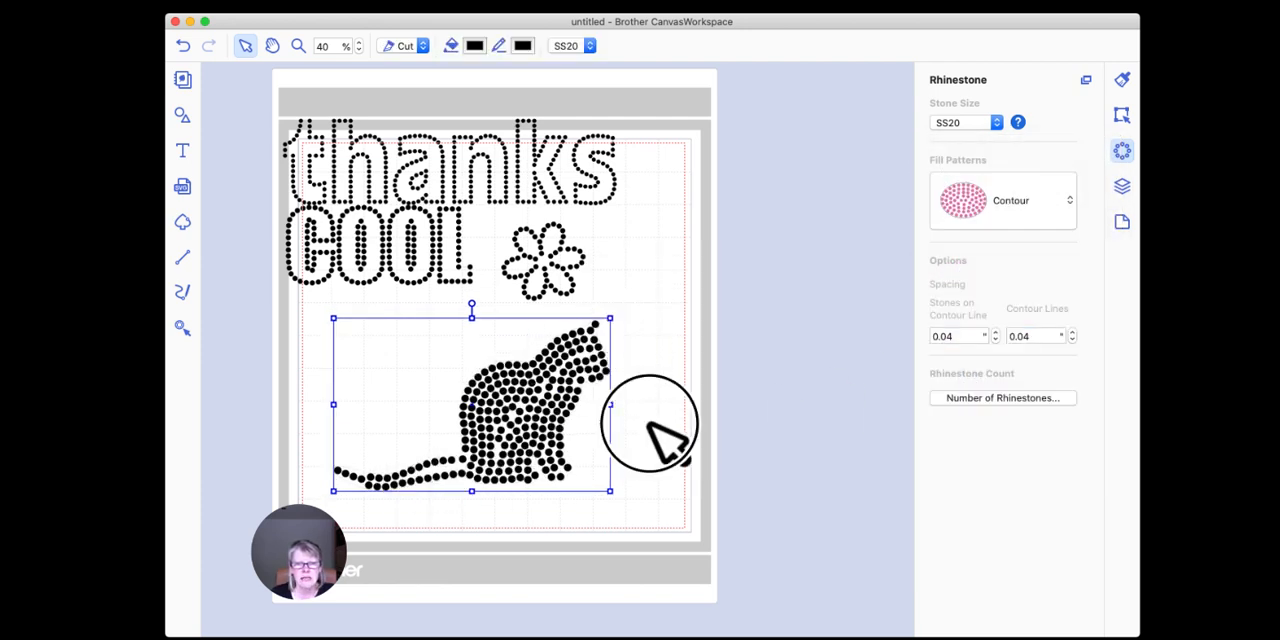
left_click(648, 424)
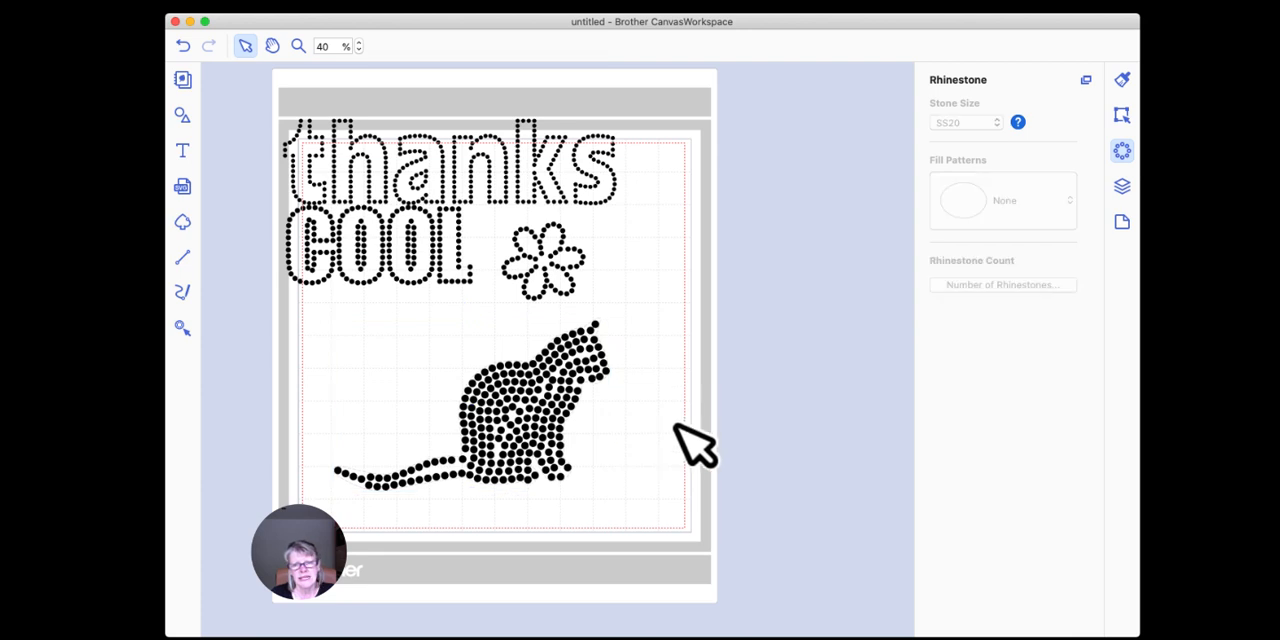
left_click(570, 371)
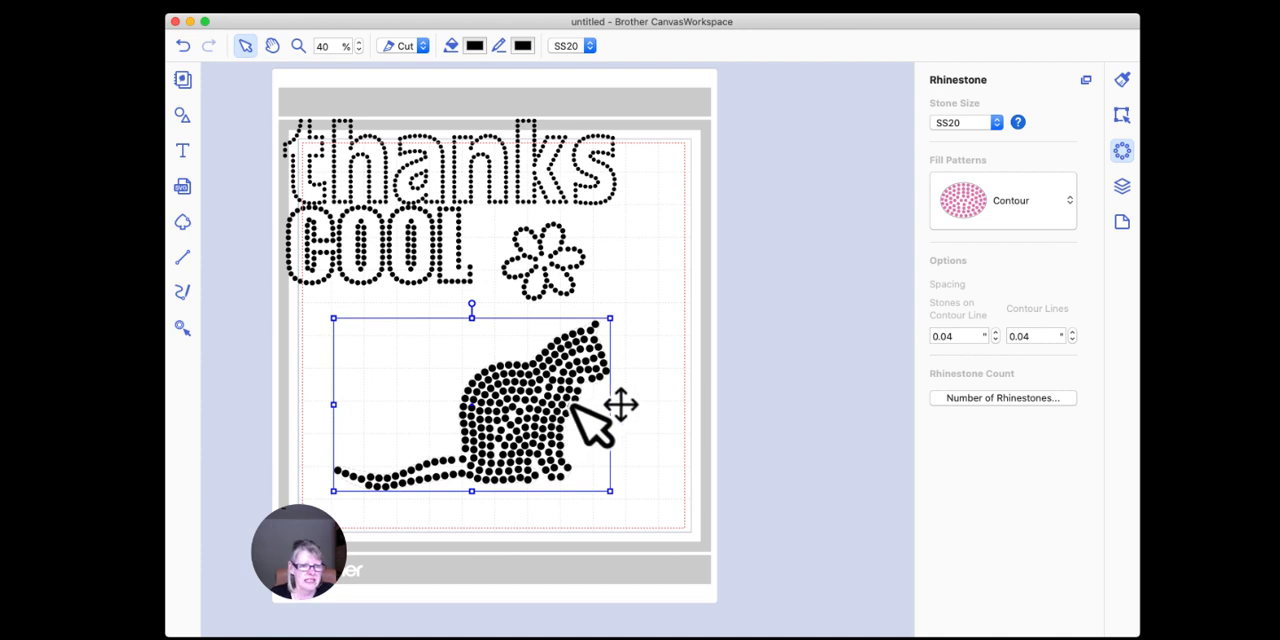
Step: Try the Grid fill pattern on the cat
left_click(1022, 212)
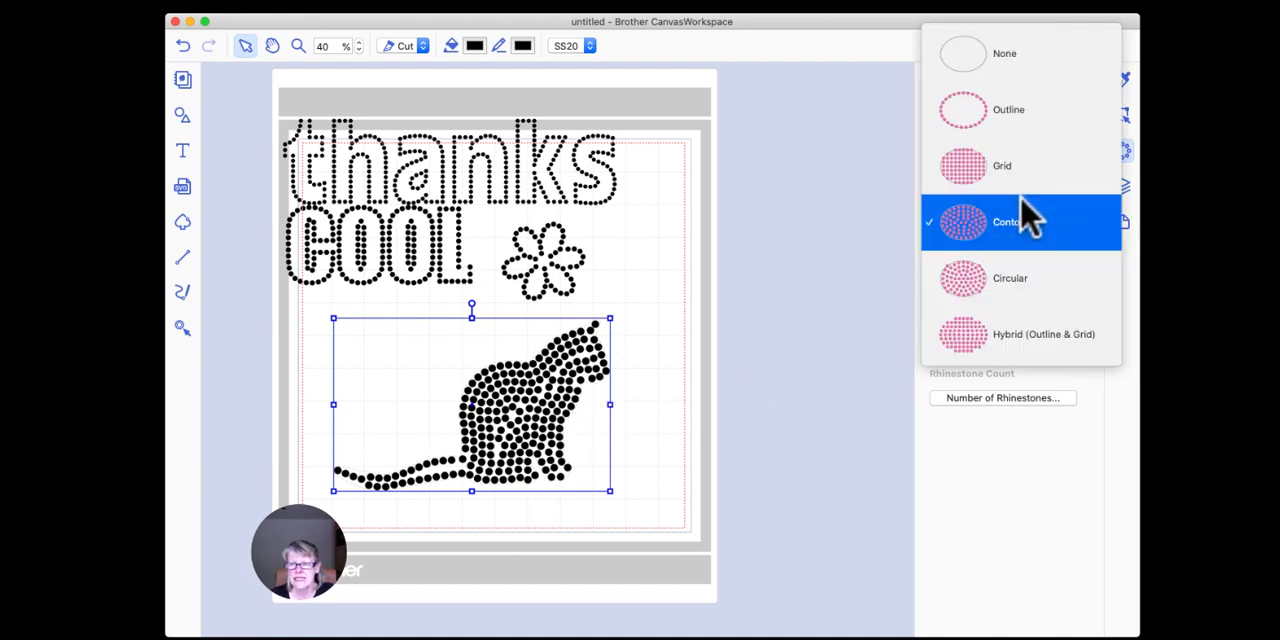
left_click(973, 178)
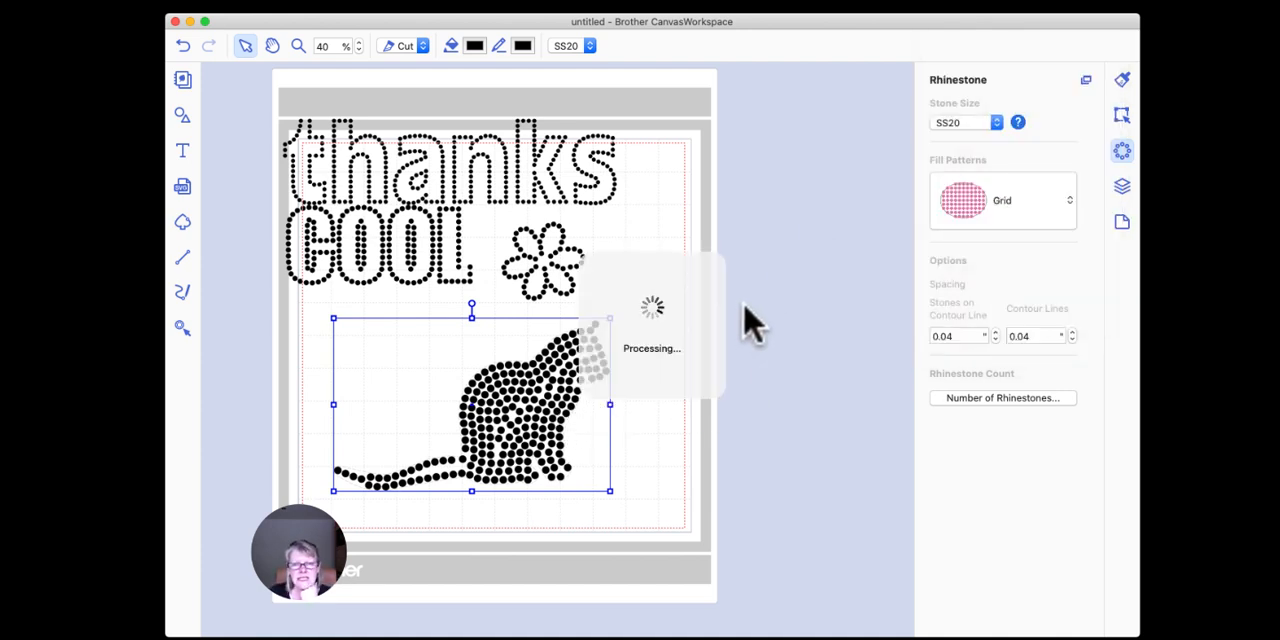
left_click(760, 360)
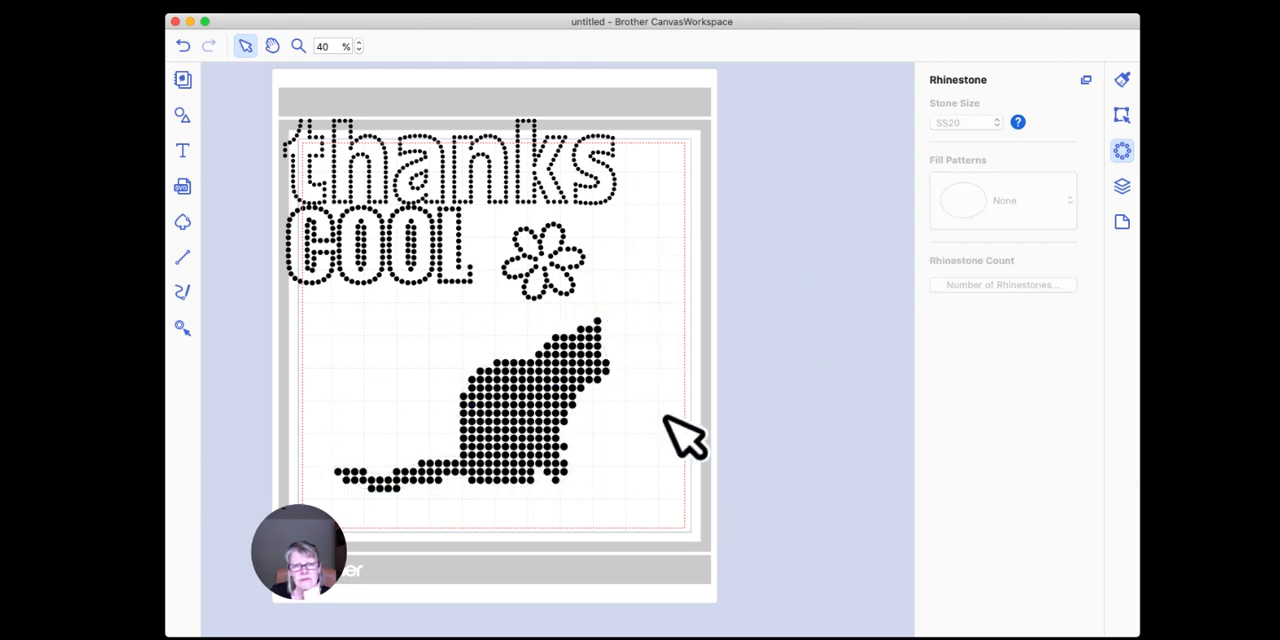
left_click(540, 435)
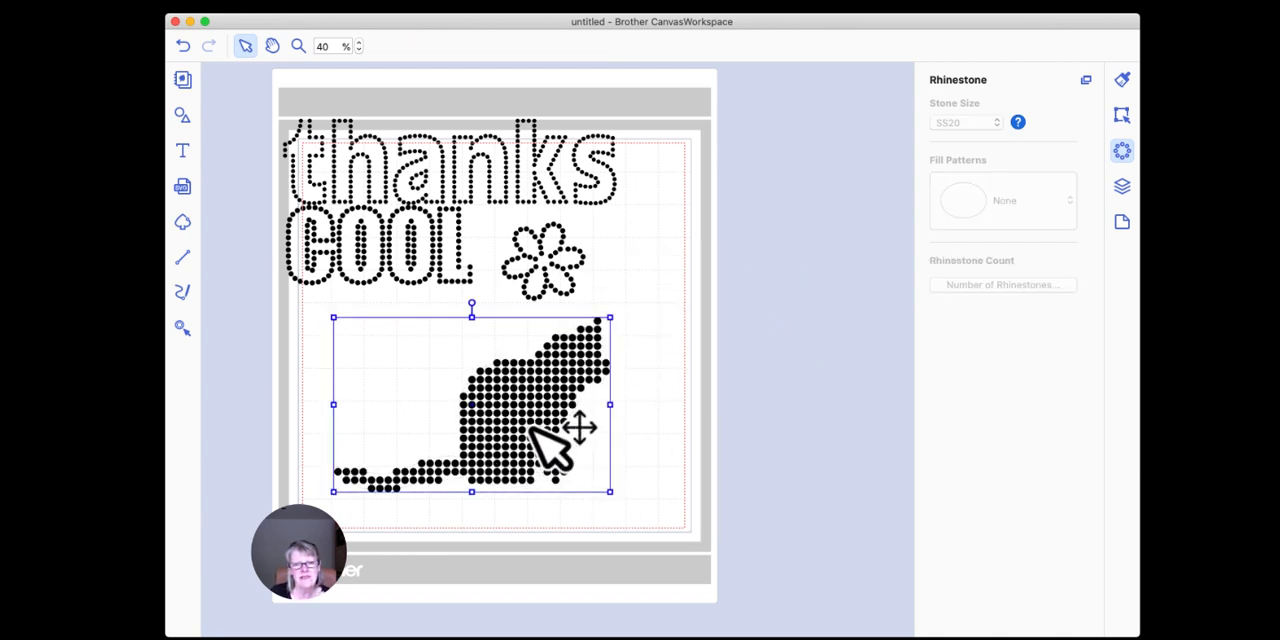
Step: Return the cat's fill pattern to Outline
left_click(1005, 208)
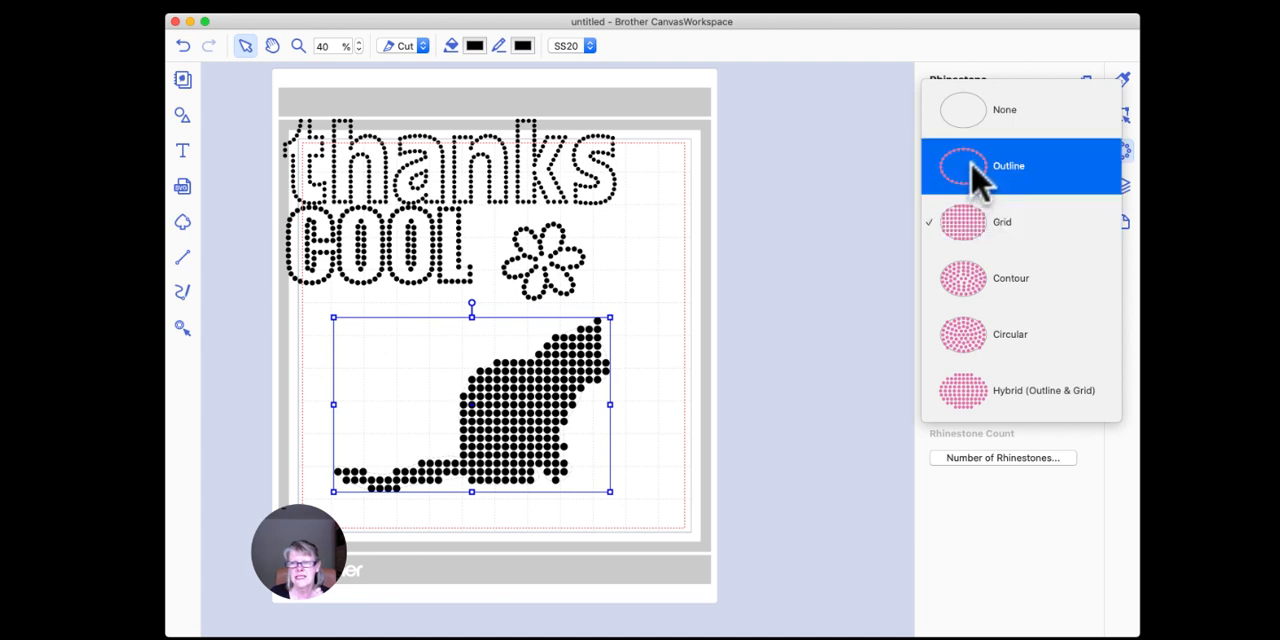
left_click(985, 170)
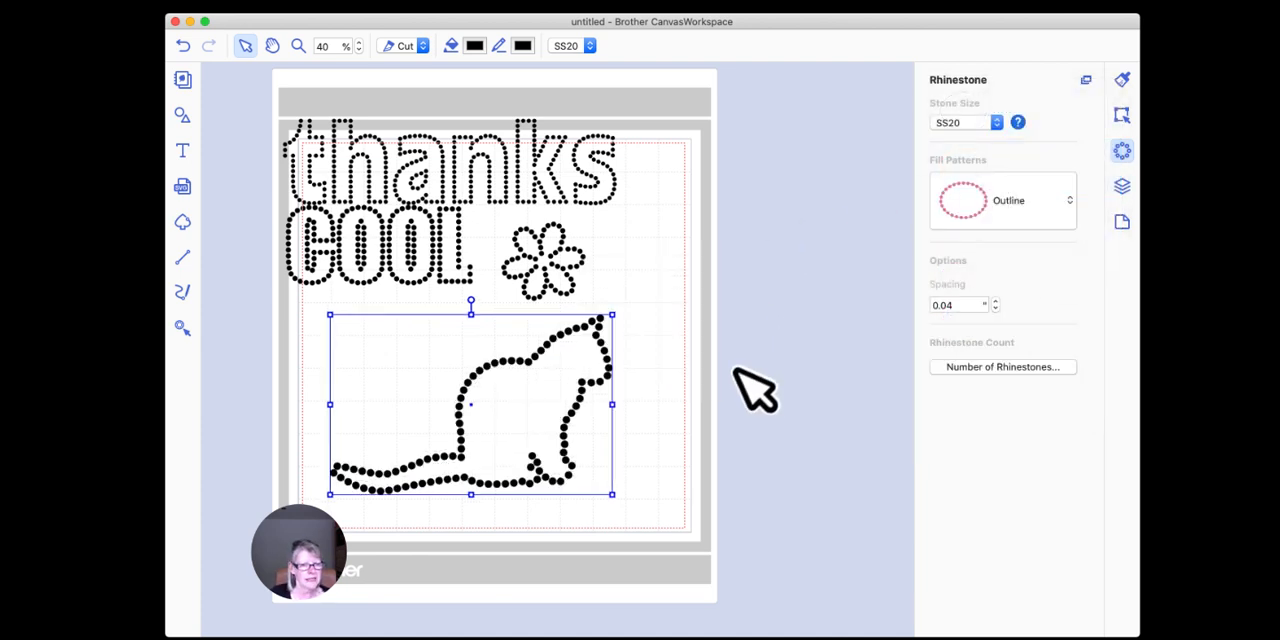
left_click(670, 314)
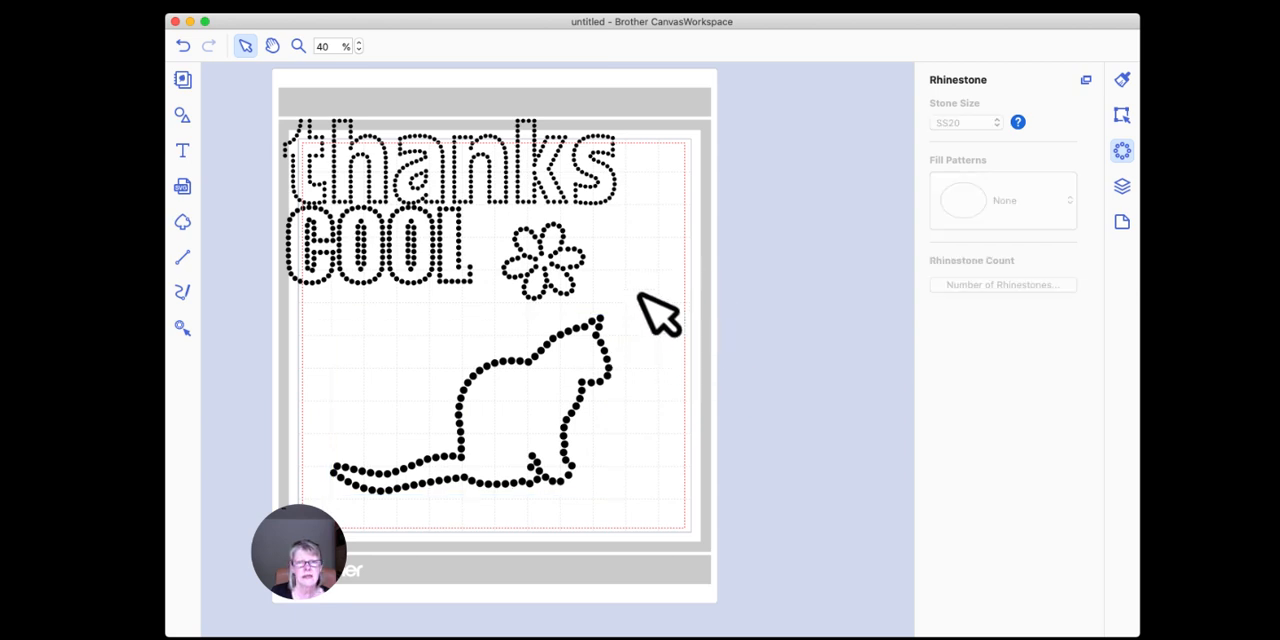
left_click(601, 319)
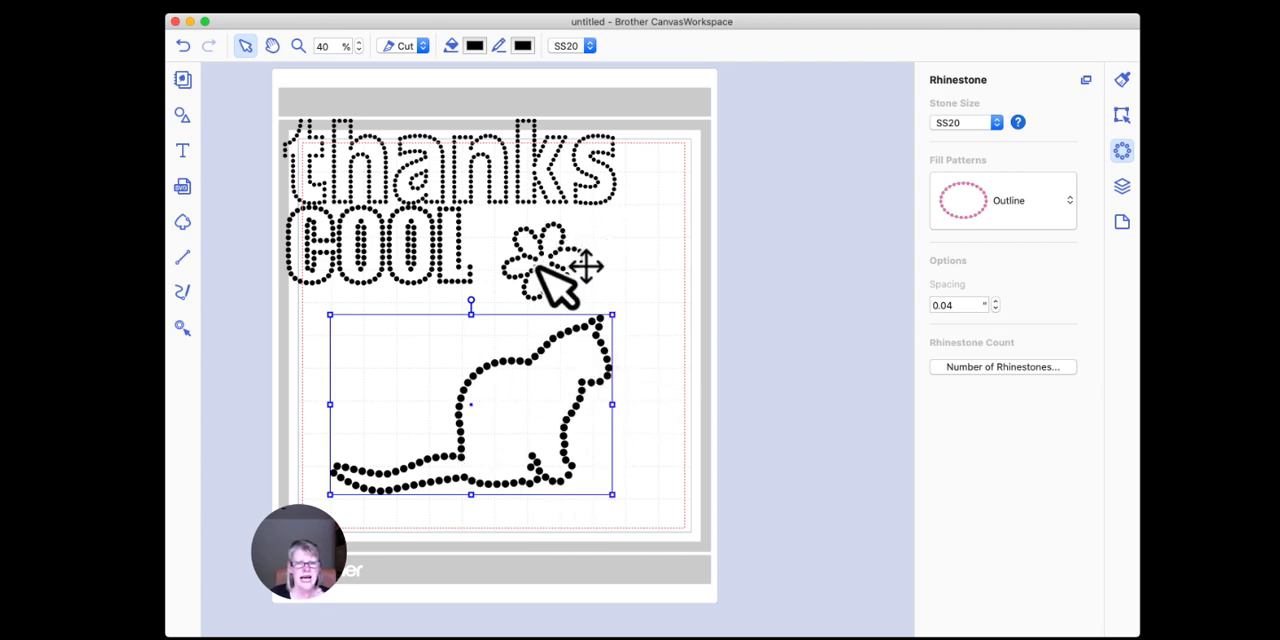
left_click(664, 340)
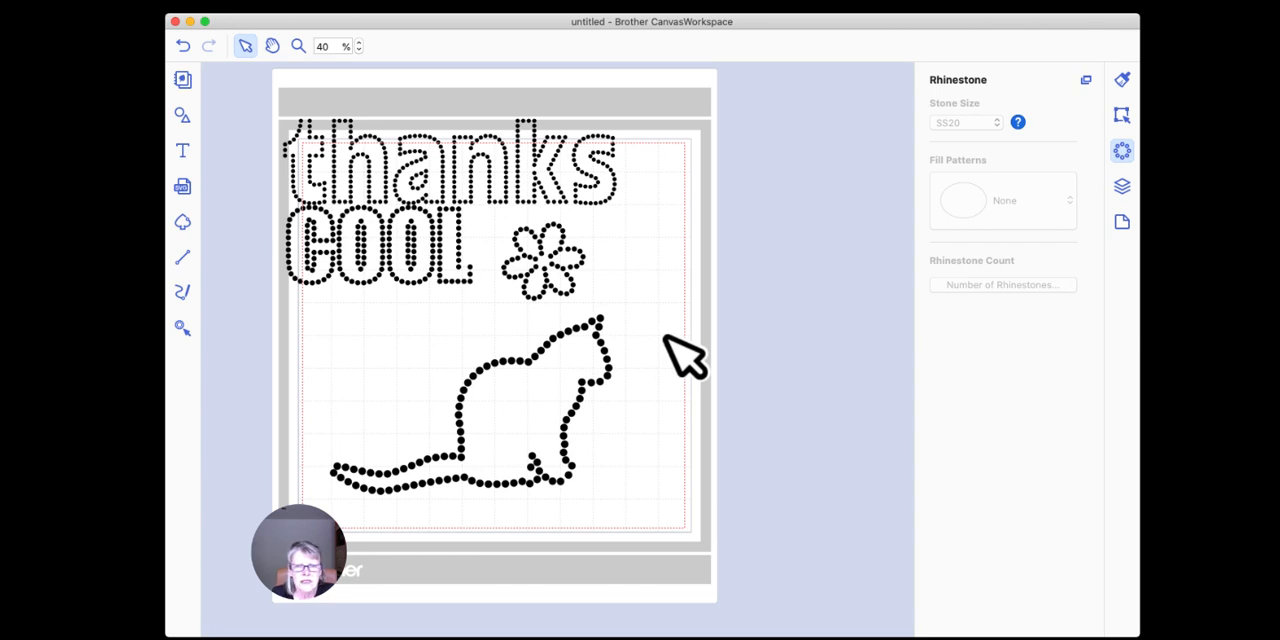
left_click(563, 251)
left_click(641, 260)
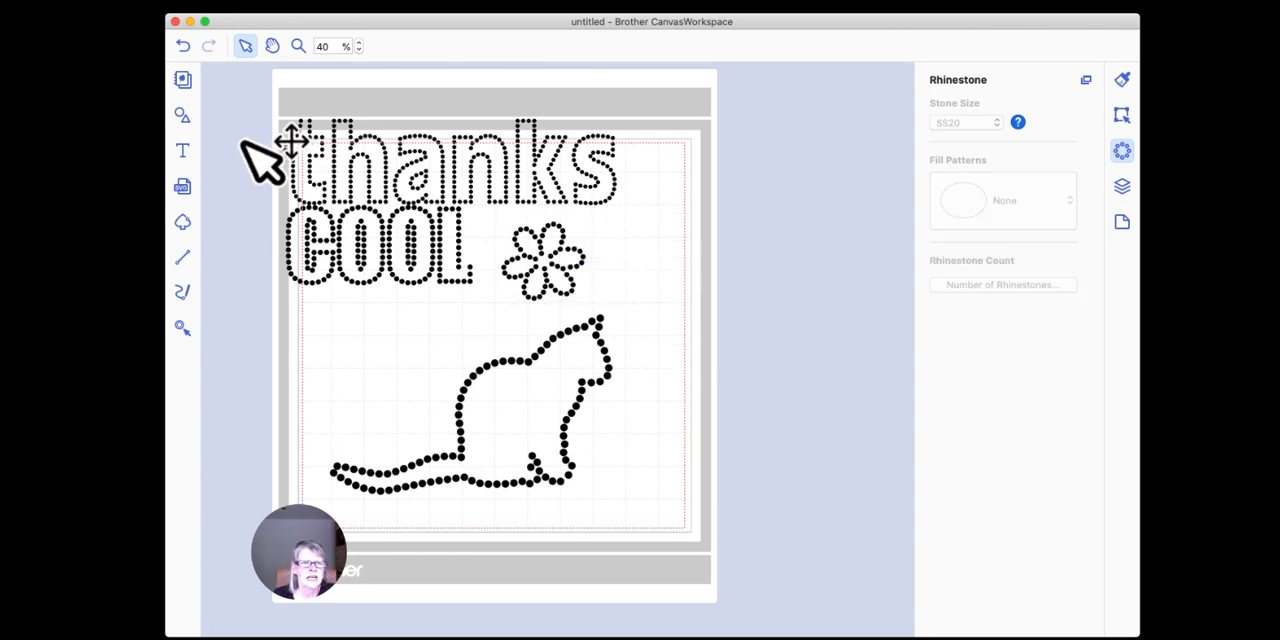
Step: Add the letter "w" to the right of the rhinestone flower and set its font to the saru's Flower dingbat font
left_click(182, 150)
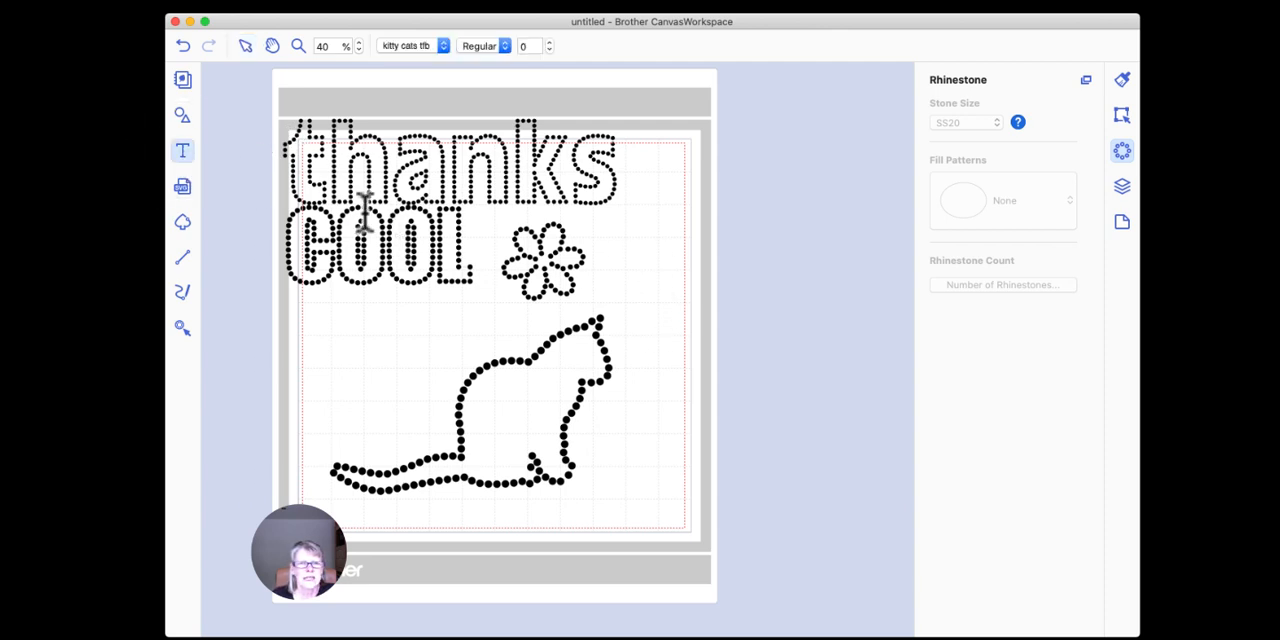
left_click(655, 260)
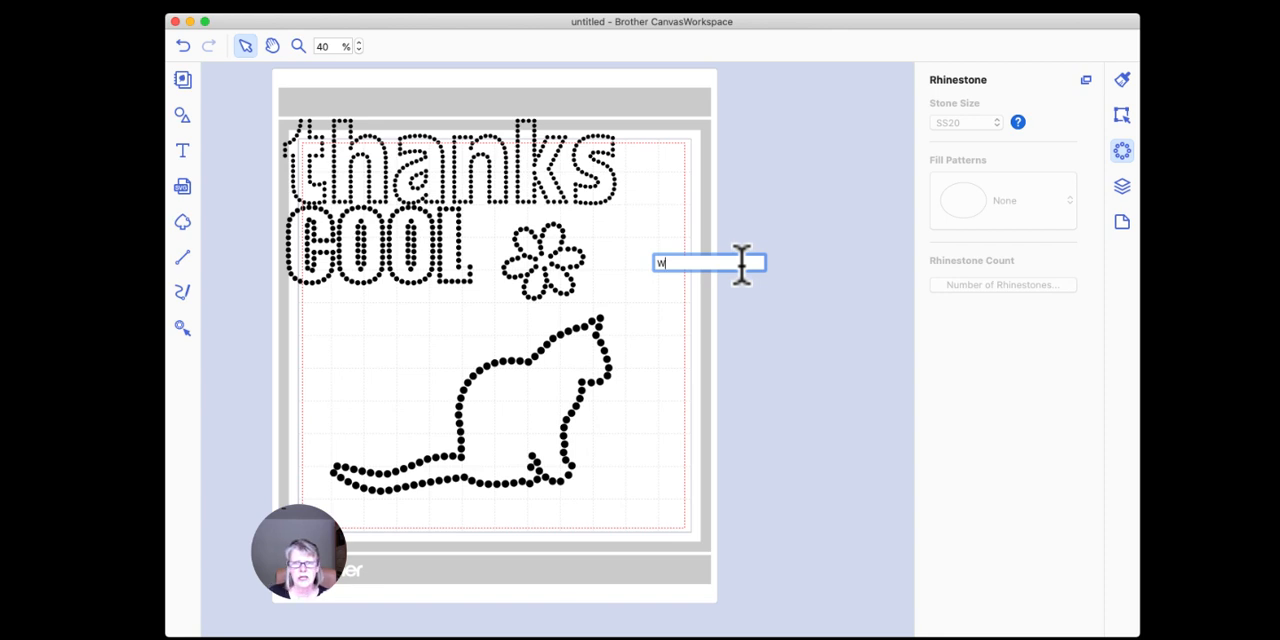
left_click(752, 284)
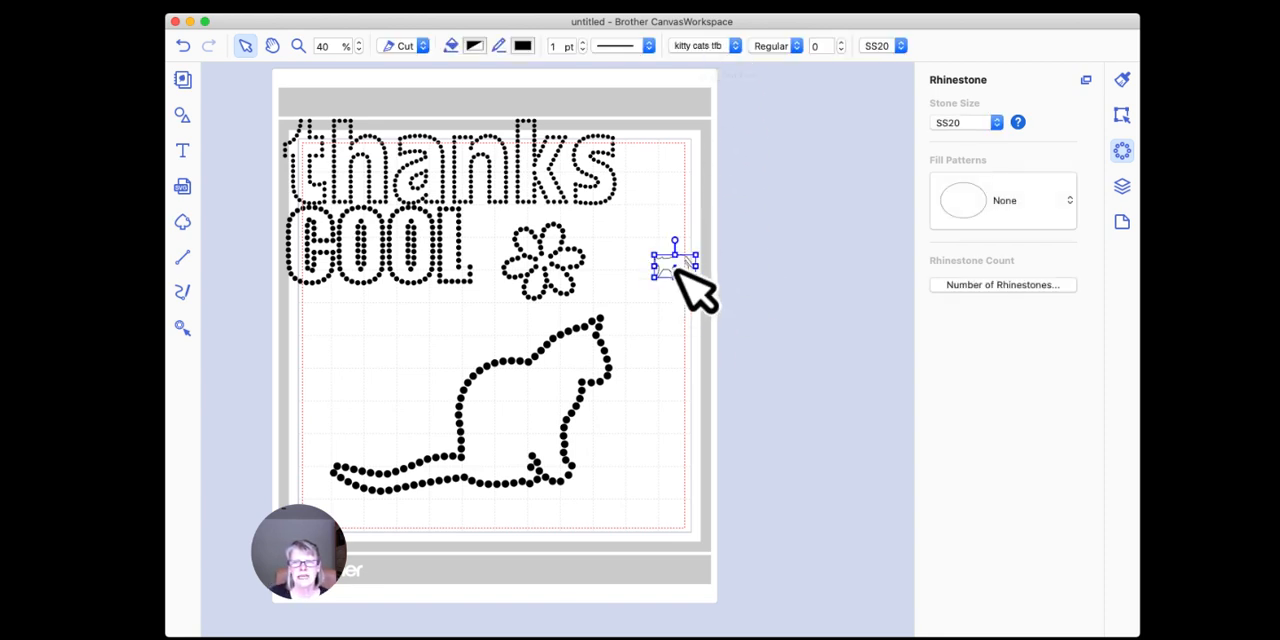
left_click(733, 46)
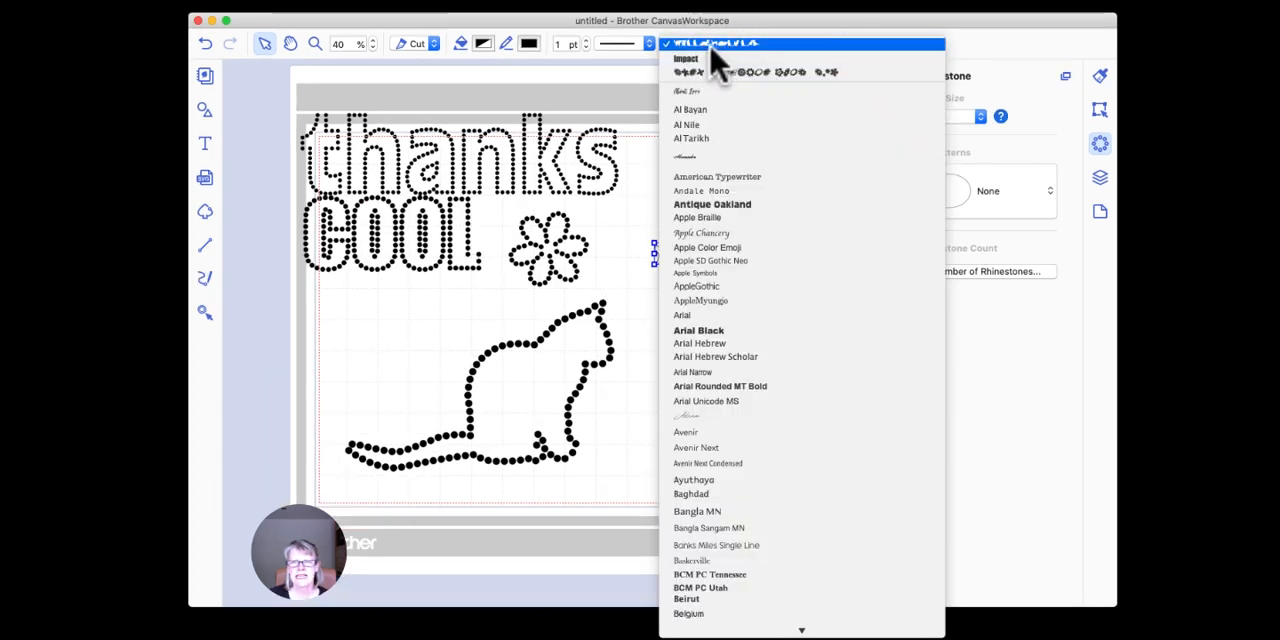
left_click(720, 72)
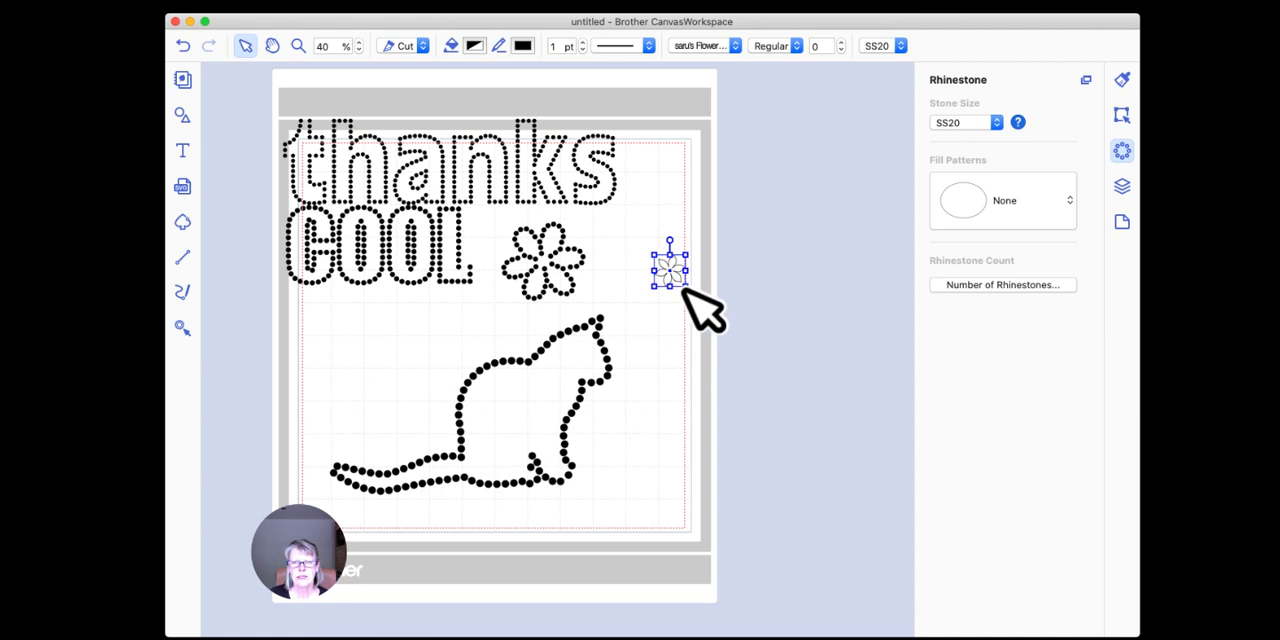
Step: Enlarge the new flower, move the cat left to make room, and place the flower beside the cat's head
left_click_drag(686, 287, 777, 363)
left_click_drag(606, 350, 518, 350)
left_click_drag(710, 307, 624, 350)
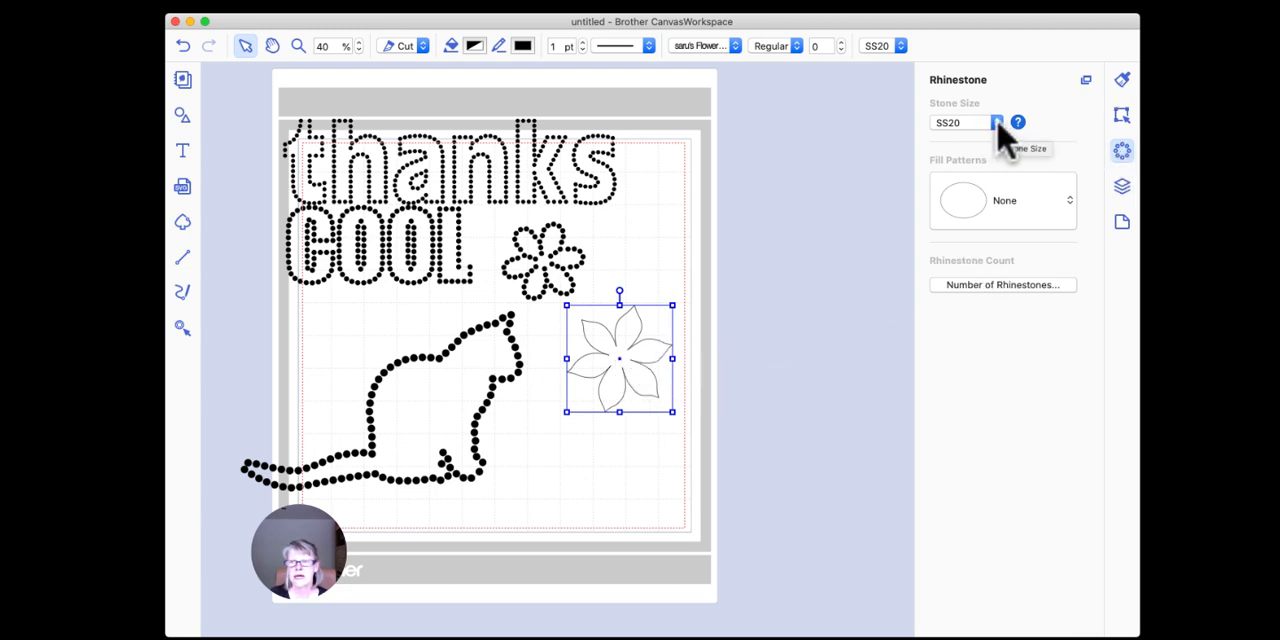
Step: Turn the new flower into rhinestones with the Outline fill pattern
left_click(1000, 210)
left_click(985, 280)
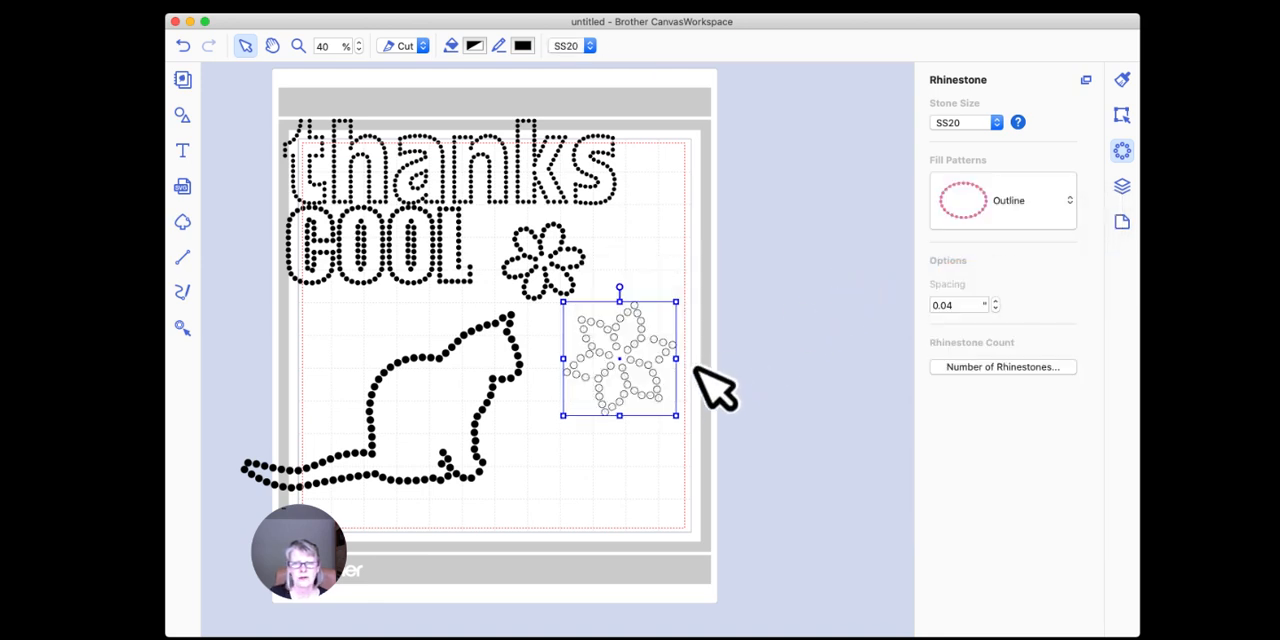
left_click(716, 322)
left_click(655, 335)
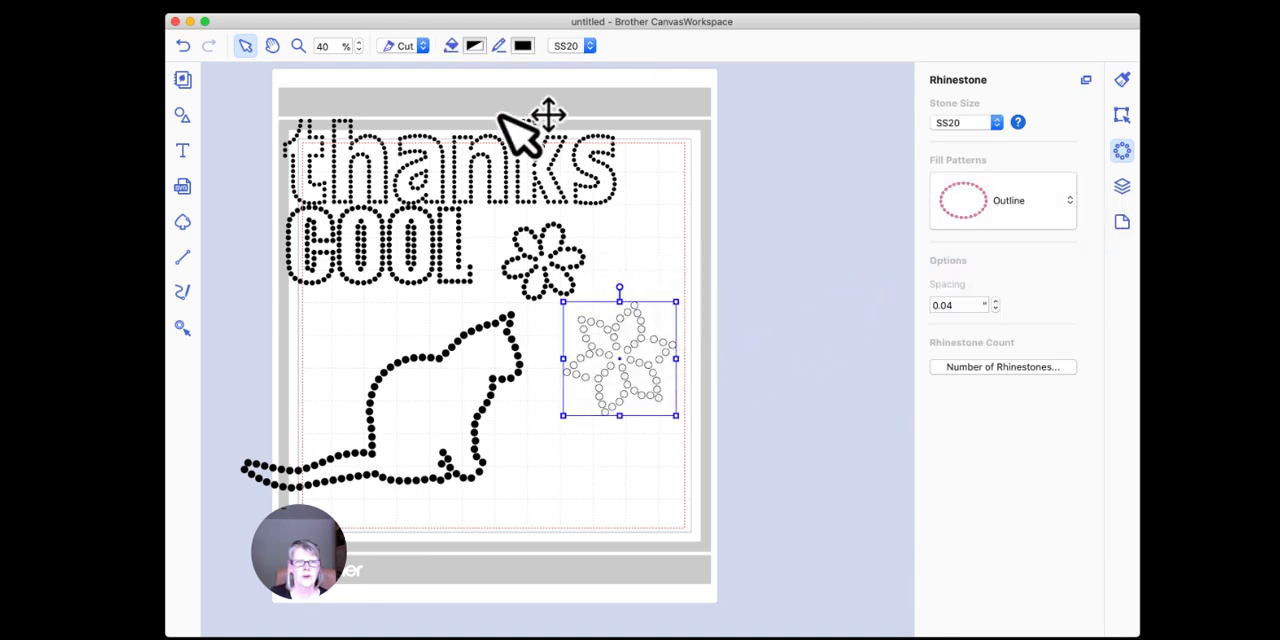
Step: Fill the new flower's rhinestones with Licorice black and move it up to the right of the first flower
left_click(474, 45)
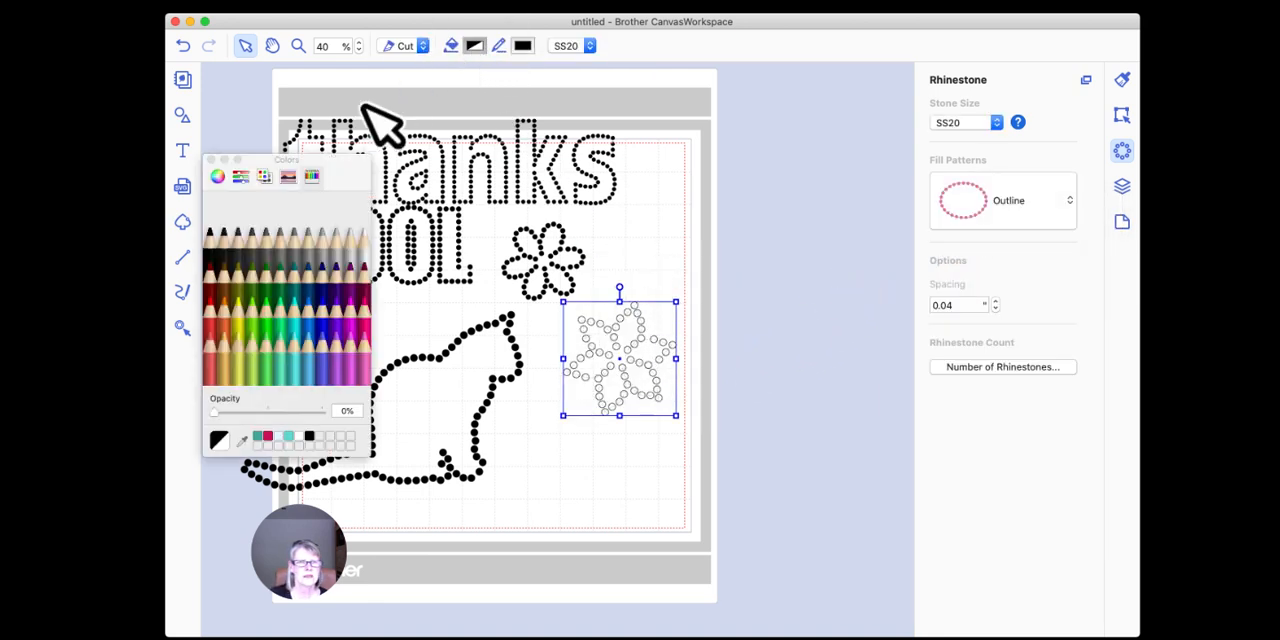
left_click(230, 225)
left_click(686, 243)
left_click_drag(665, 340, 715, 250)
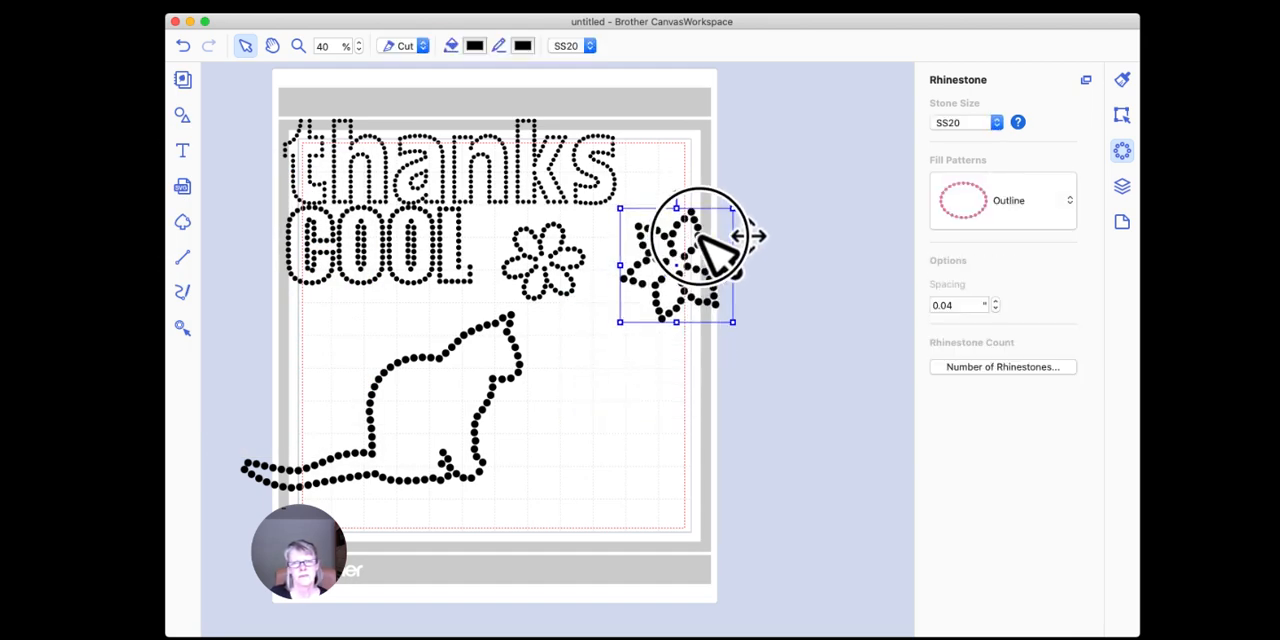
left_click(742, 450)
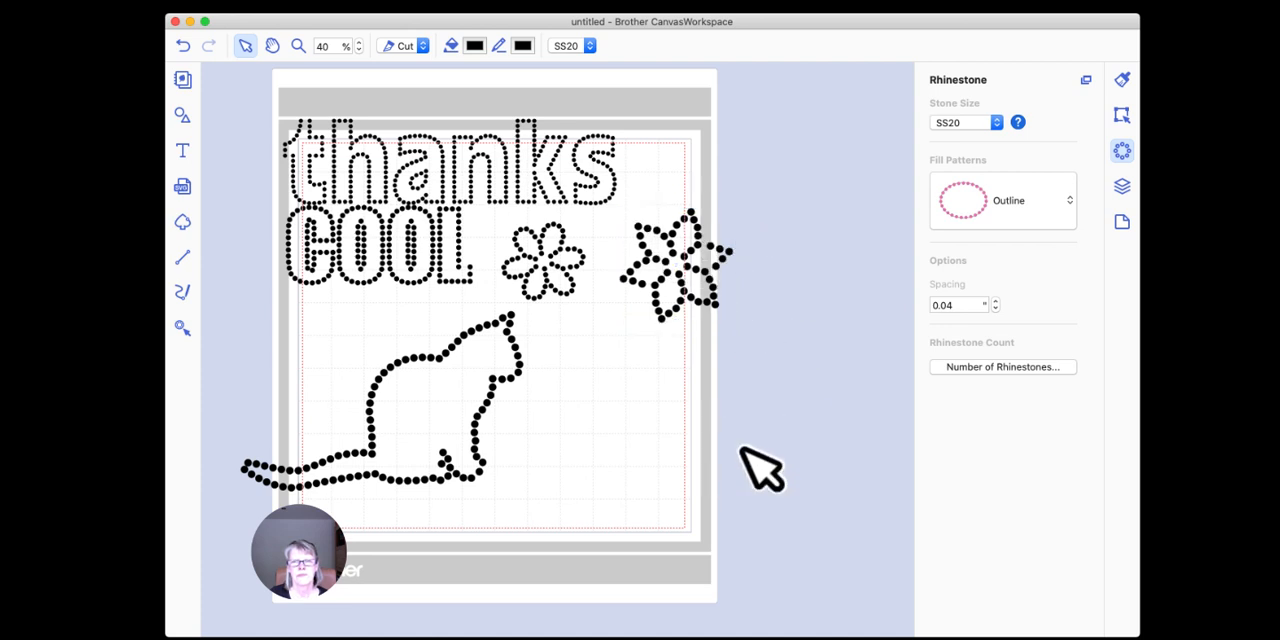
Step: Add the letter "w" in the saru's Flower font, enlarge the resulting flower, and place it beside the cat's head
left_click(182, 151)
left_click(639, 425)
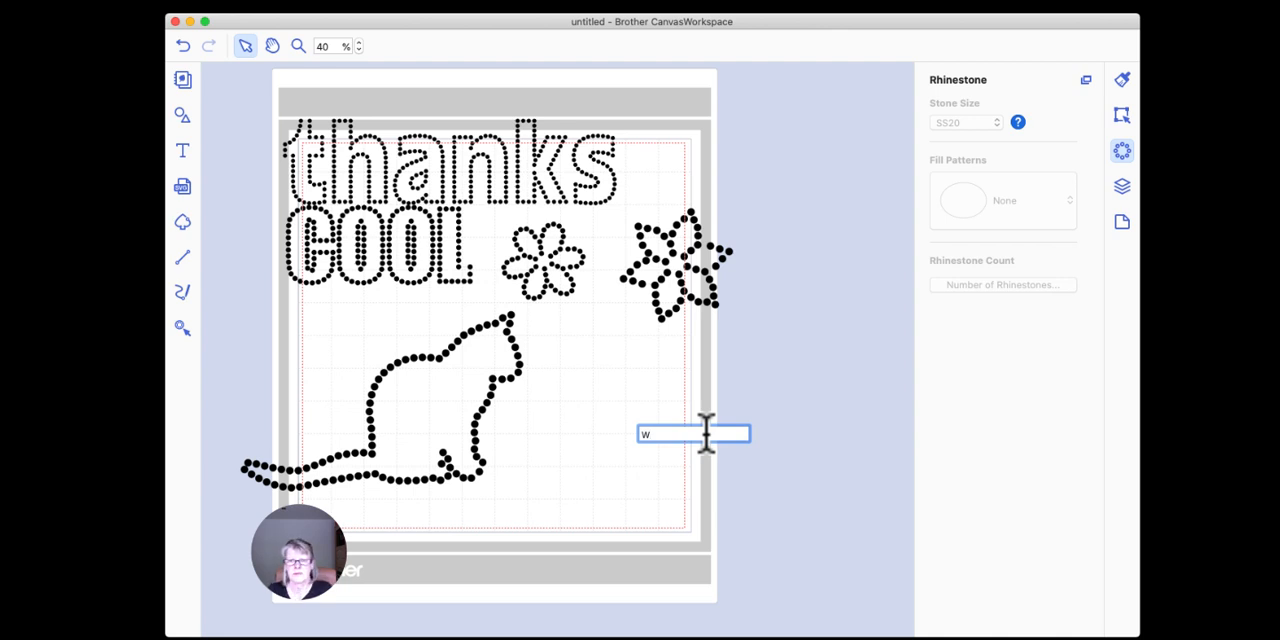
key("Return")
left_click_drag(672, 457, 637, 423)
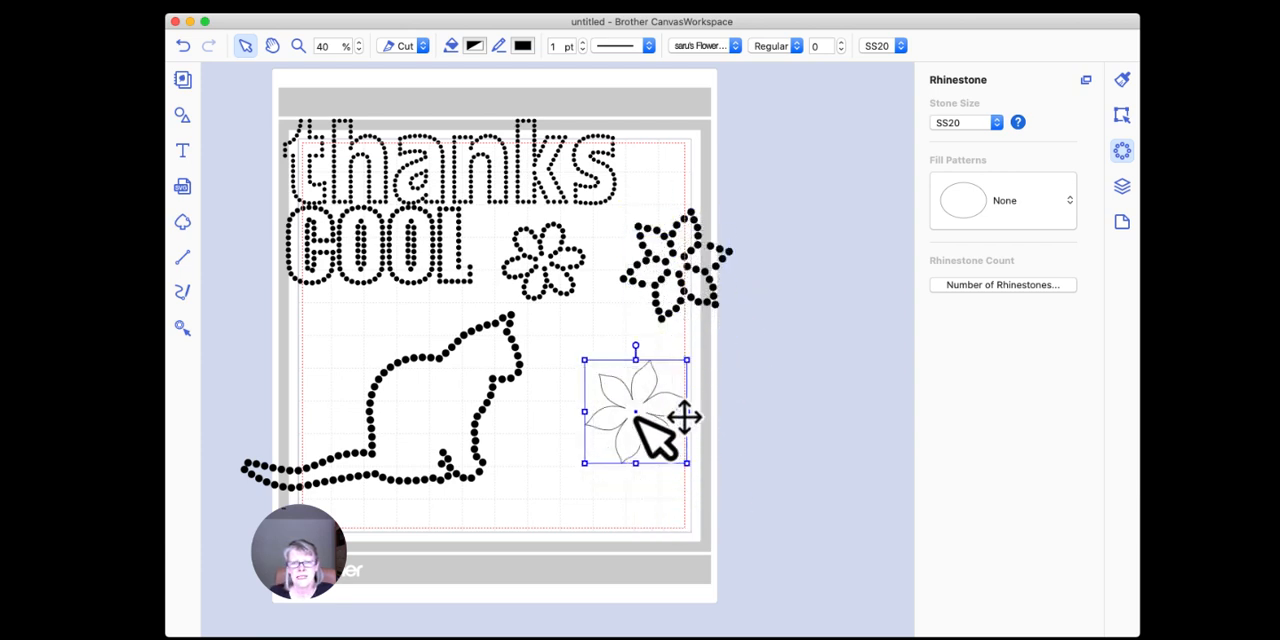
Step: Set the new flower's stone size to SS10 and turn it into rhinestones with the Outline fill pattern
left_click(996, 122)
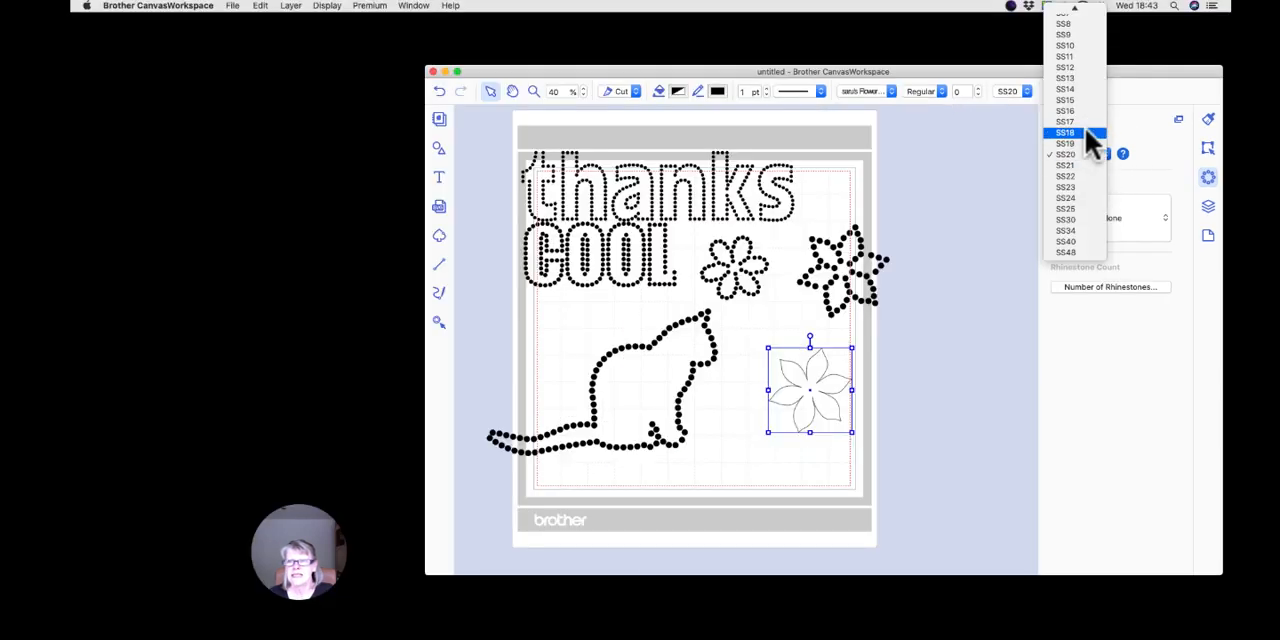
left_click(1070, 47)
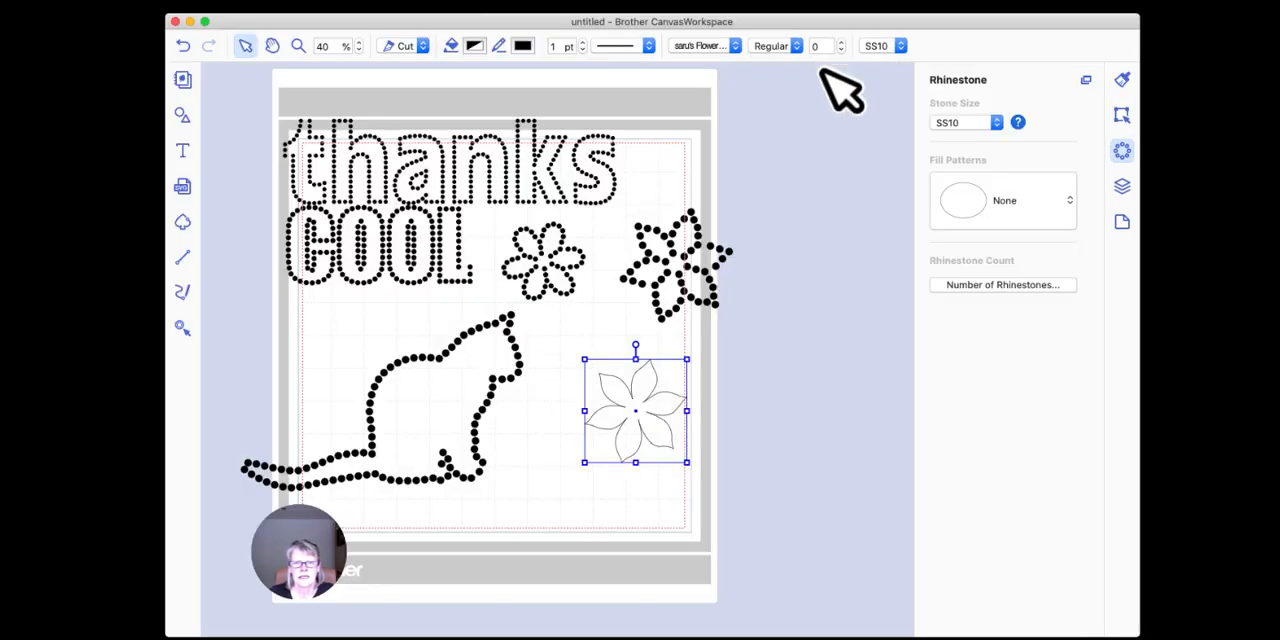
left_click(992, 205)
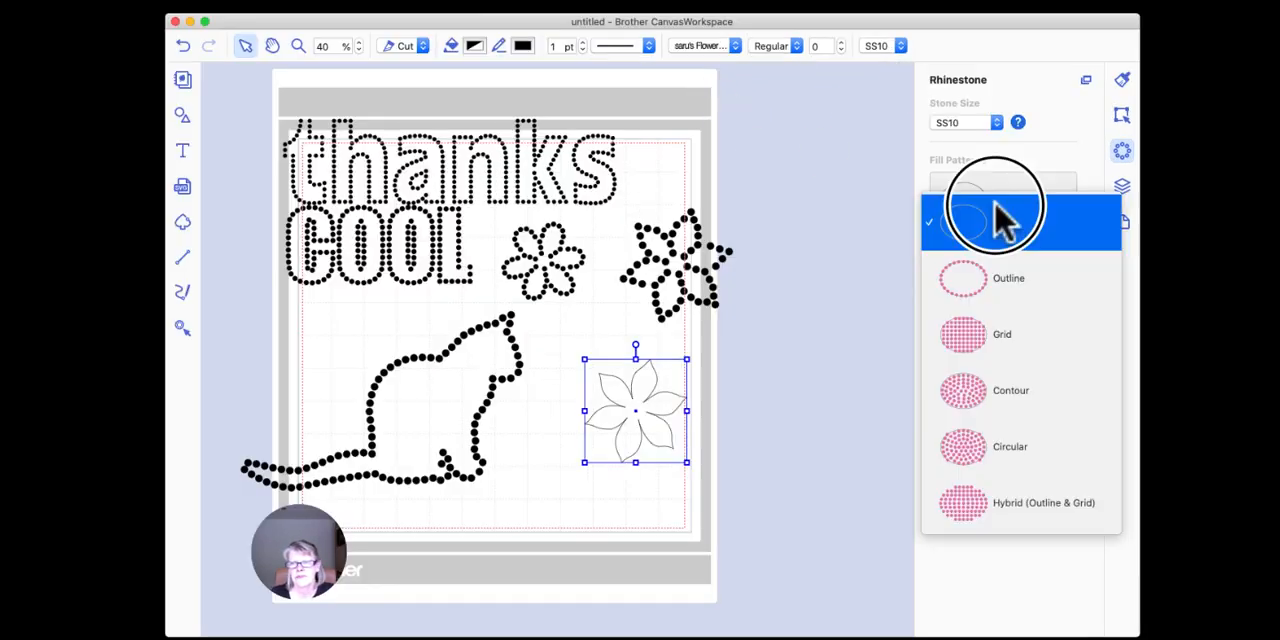
left_click(988, 283)
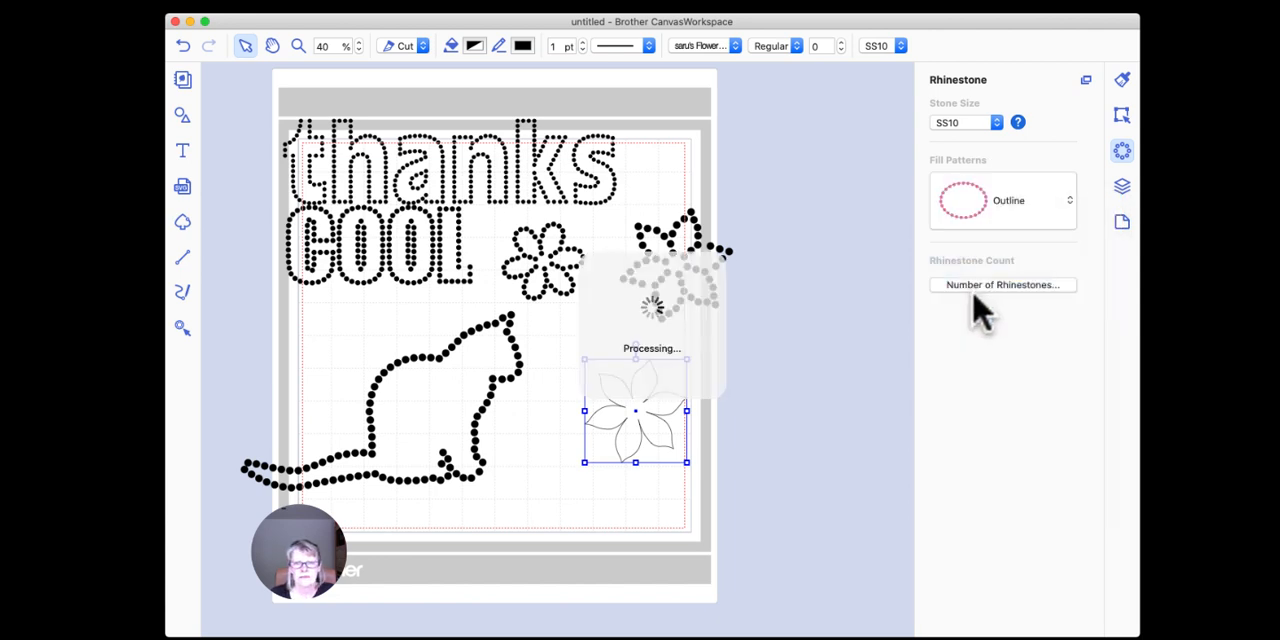
Step: Fill the new flower's rhinestones with Licorice black and move it up to the right of the other pointed flower
left_click(474, 45)
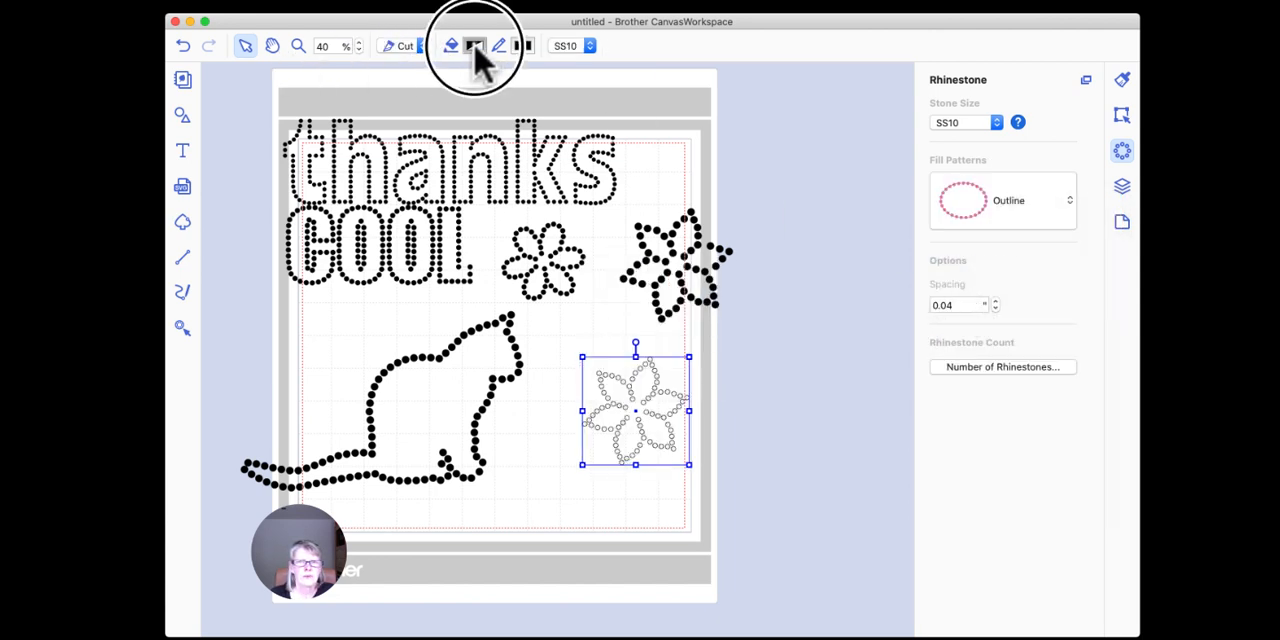
left_click(209, 245)
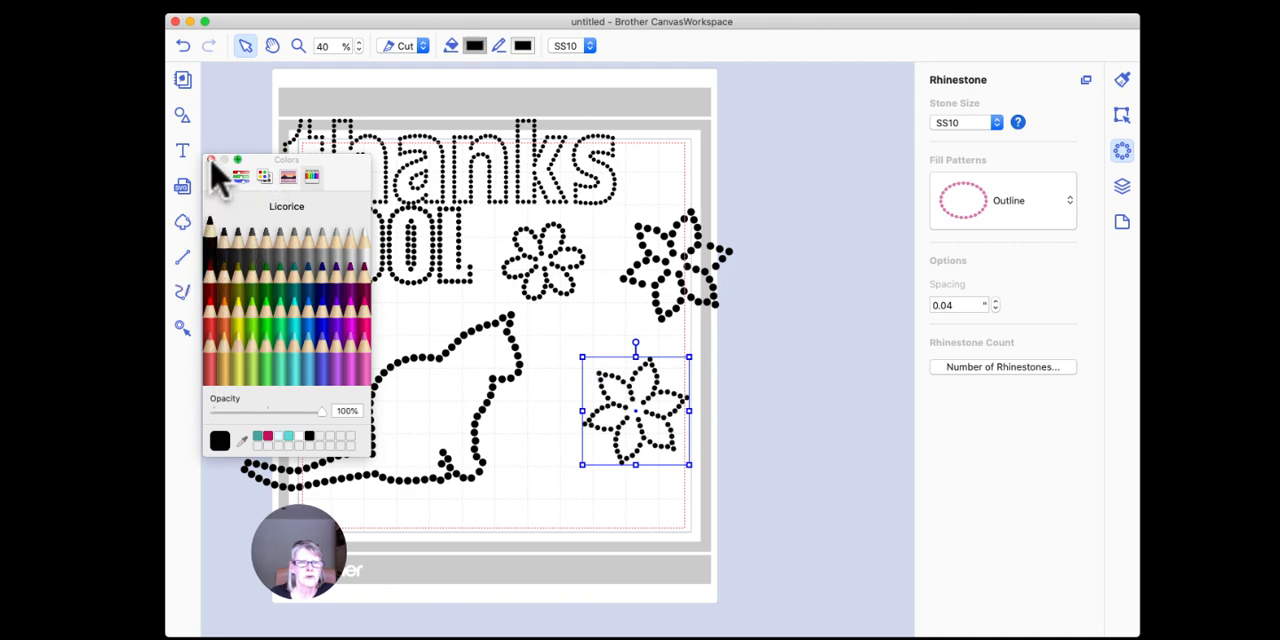
left_click(211, 161)
left_click_drag(656, 400, 822, 262)
left_click(800, 377)
left_click_drag(677, 197, 663, 311)
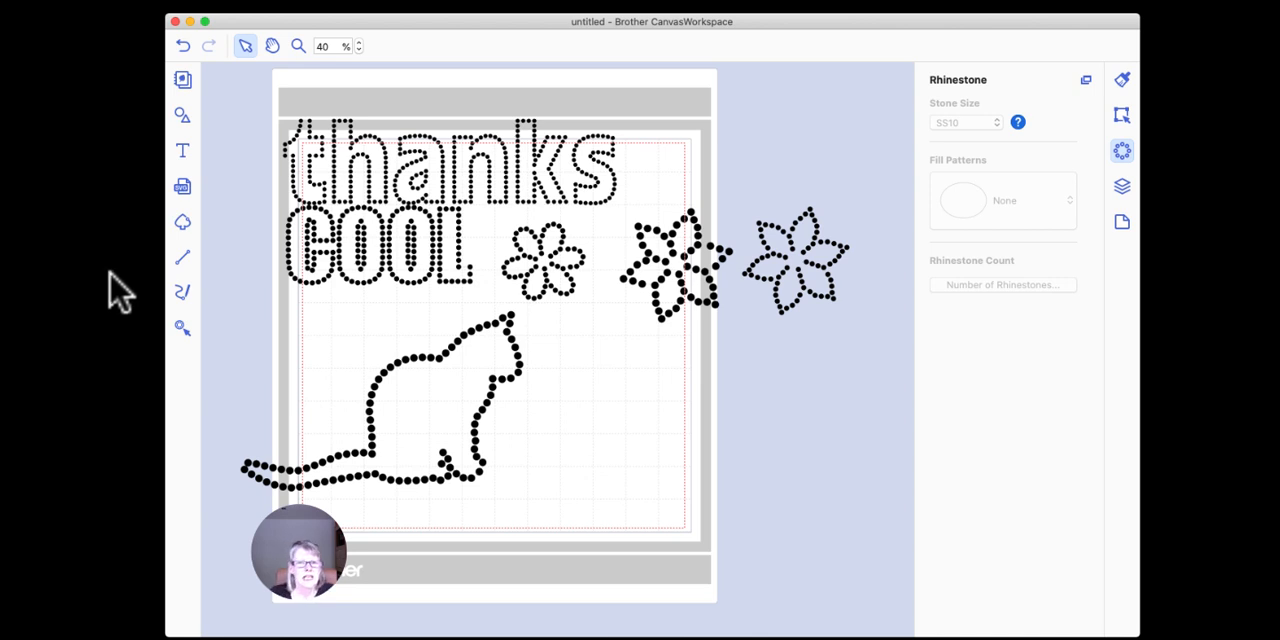
Step: Move the cat right and slightly down so it lies entirely inside the mat's cutting area
left_click_drag(437, 352, 523, 378)
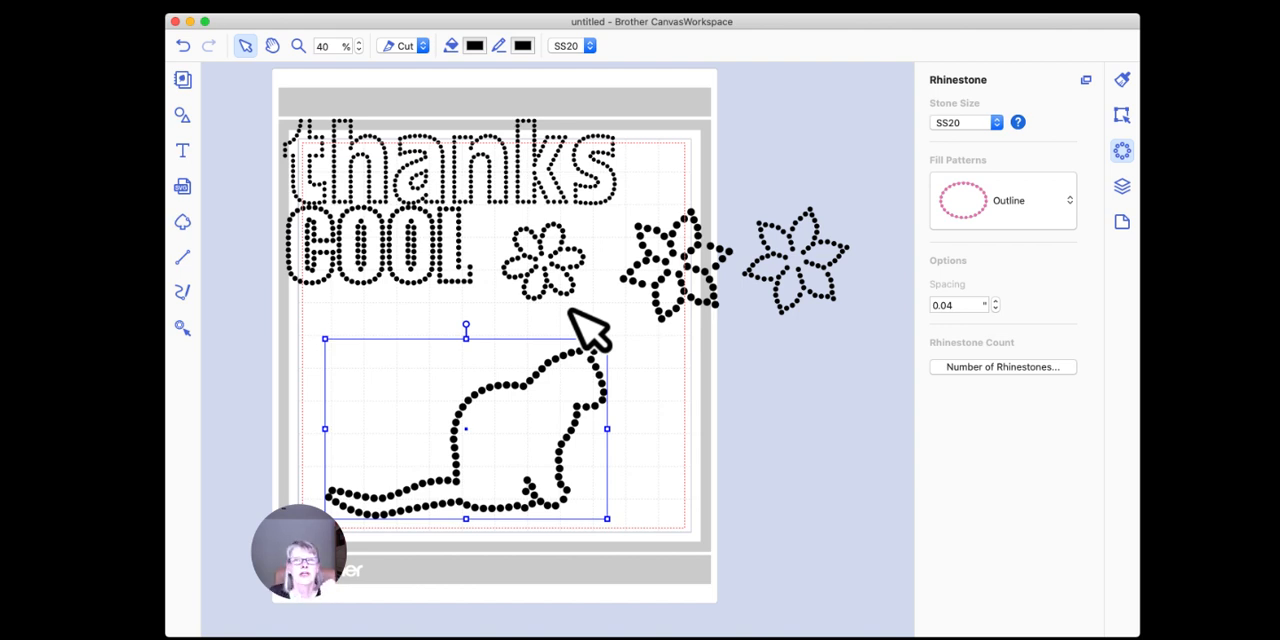
left_click(621, 366)
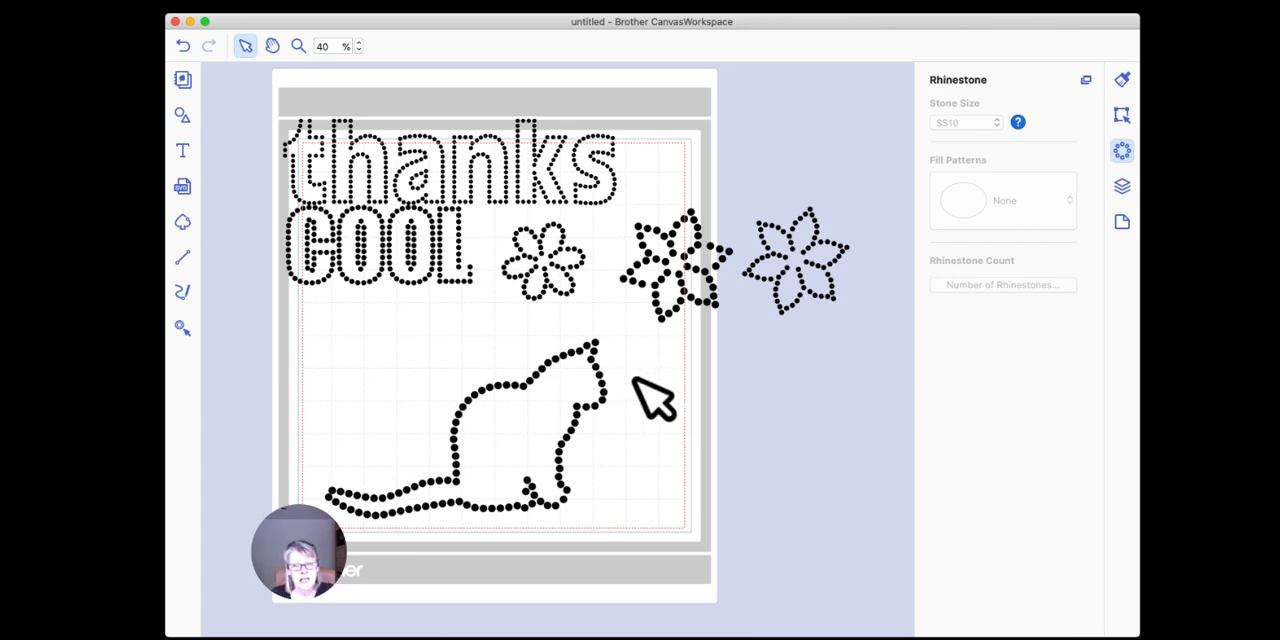
left_click(600, 380)
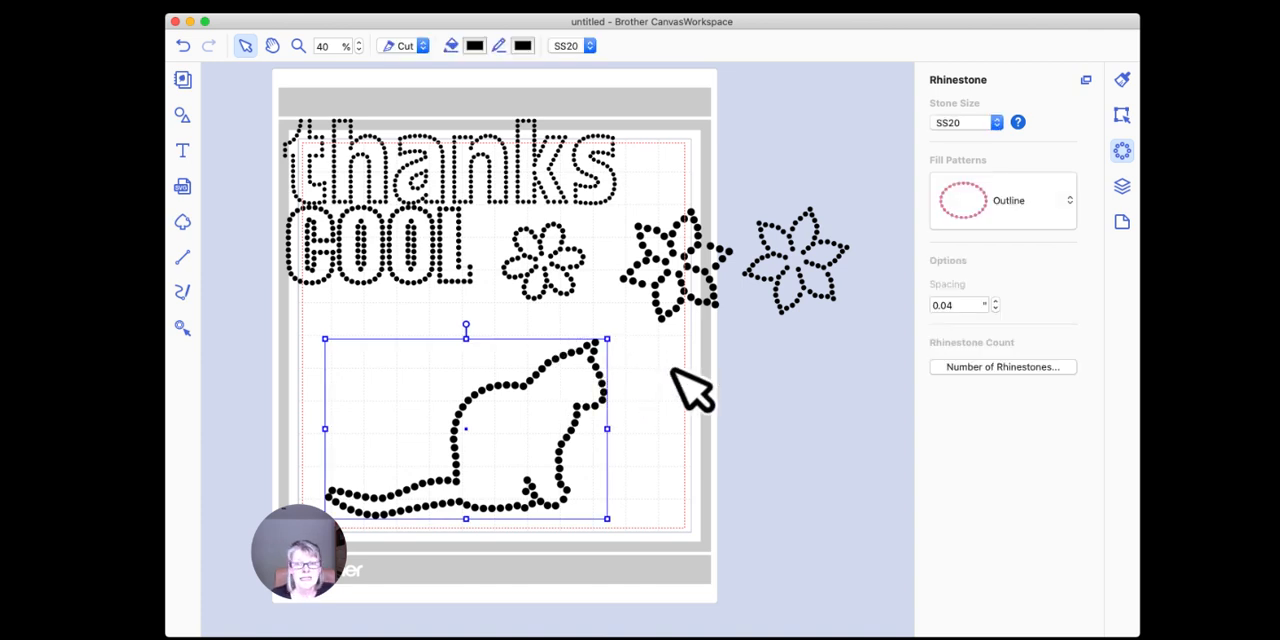
left_click(656, 395)
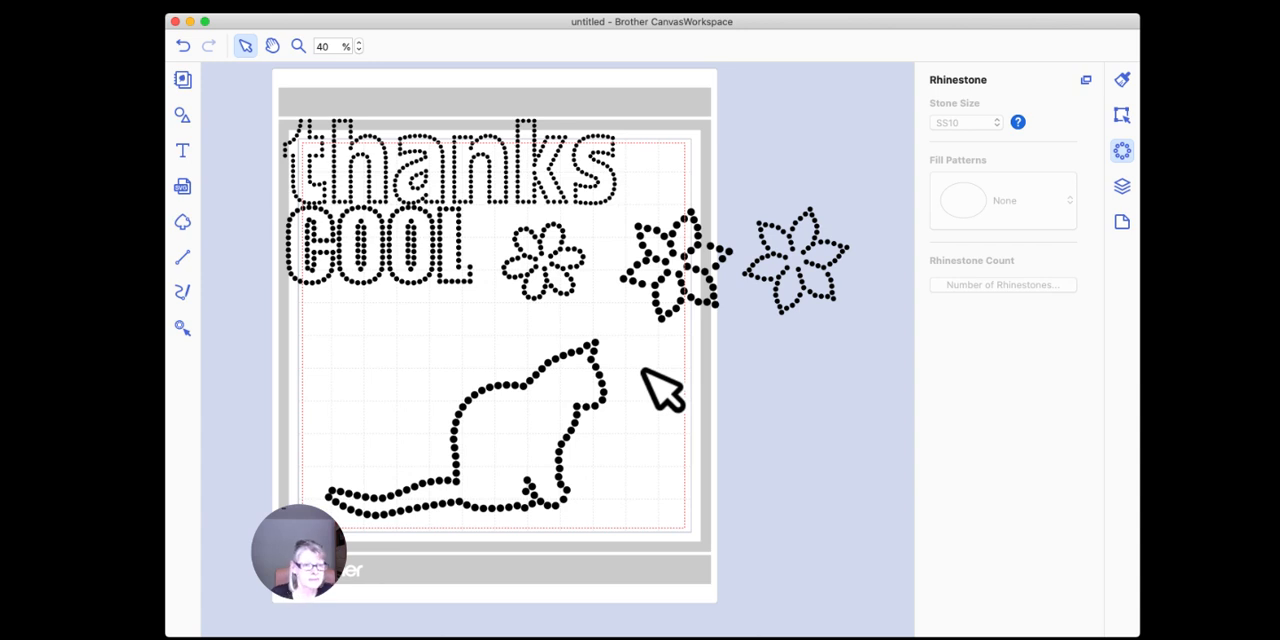
left_click(600, 378)
Step: Move both pointed flowers onto free areas of the mat, and shrink the rhinestone cat proportionally
left_click_drag(698, 252, 390, 350)
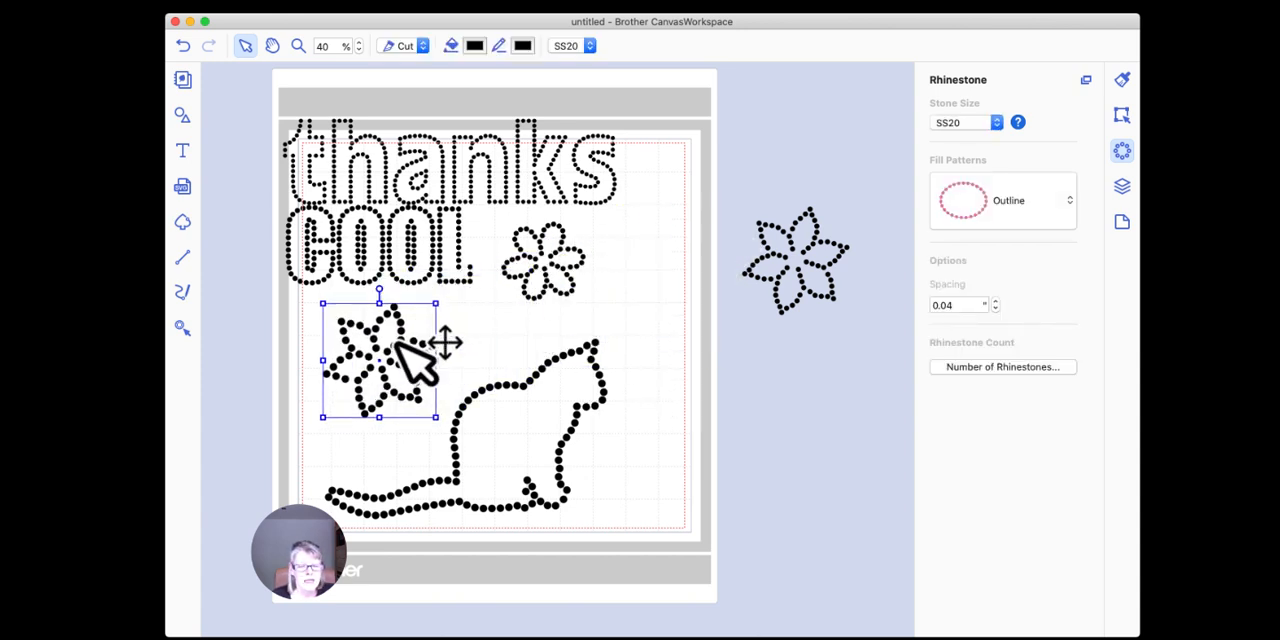
left_click_drag(808, 252, 505, 405)
left_click(606, 416)
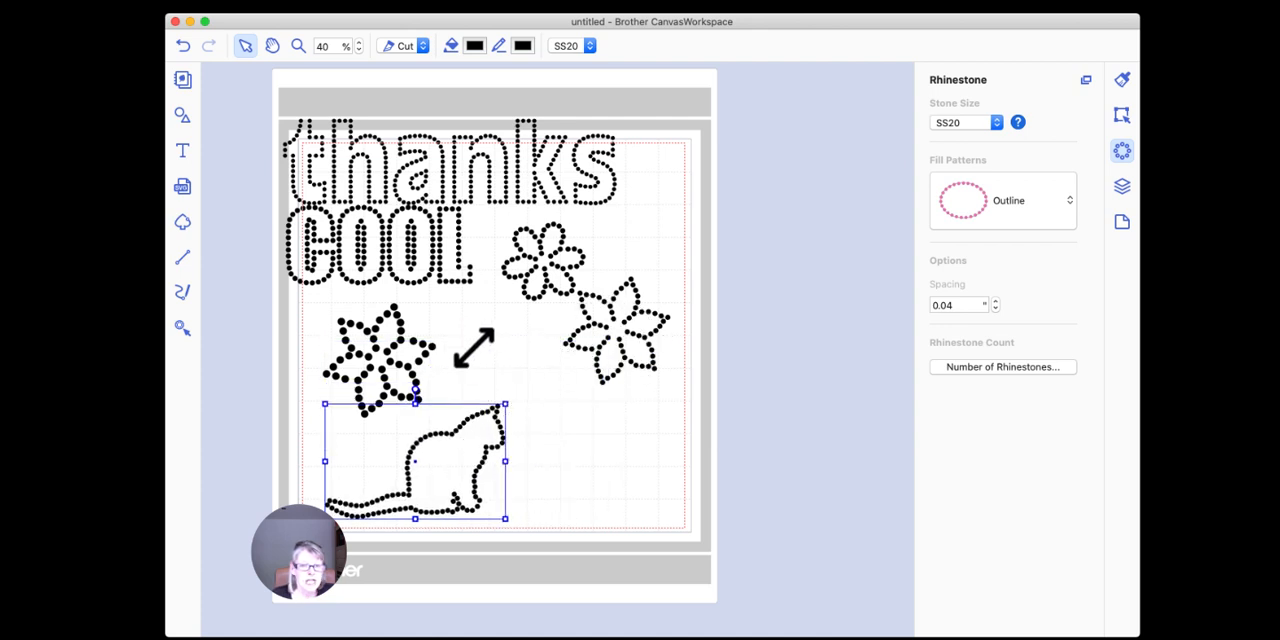
left_click(618, 447)
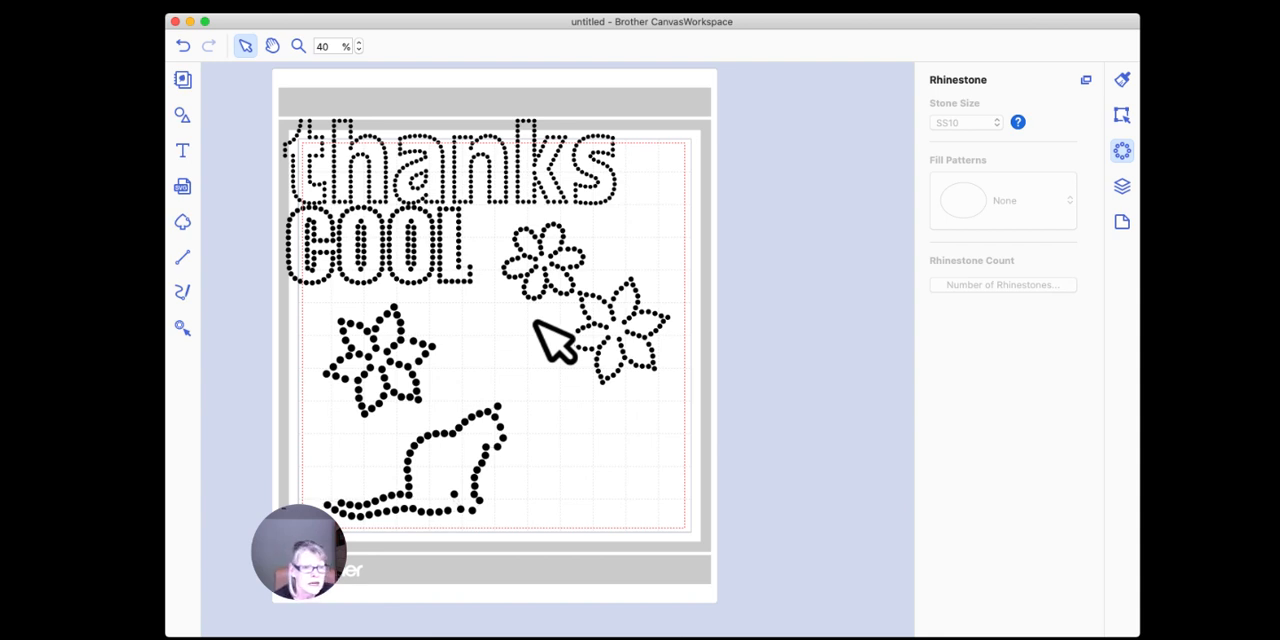
Step: Line up the round-petal flower and the SS10 flower beside "COOL", and shift the SS20 flower and cat left
scroll(551, 340, "up", 3)
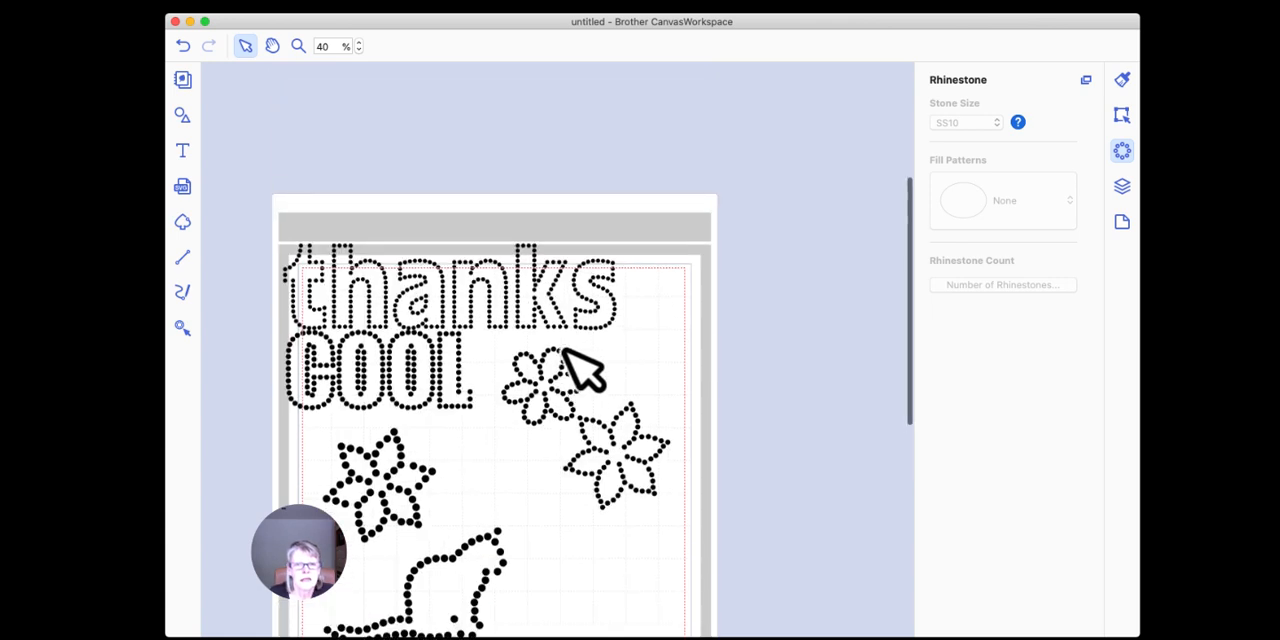
scroll(595, 332, "down", 3)
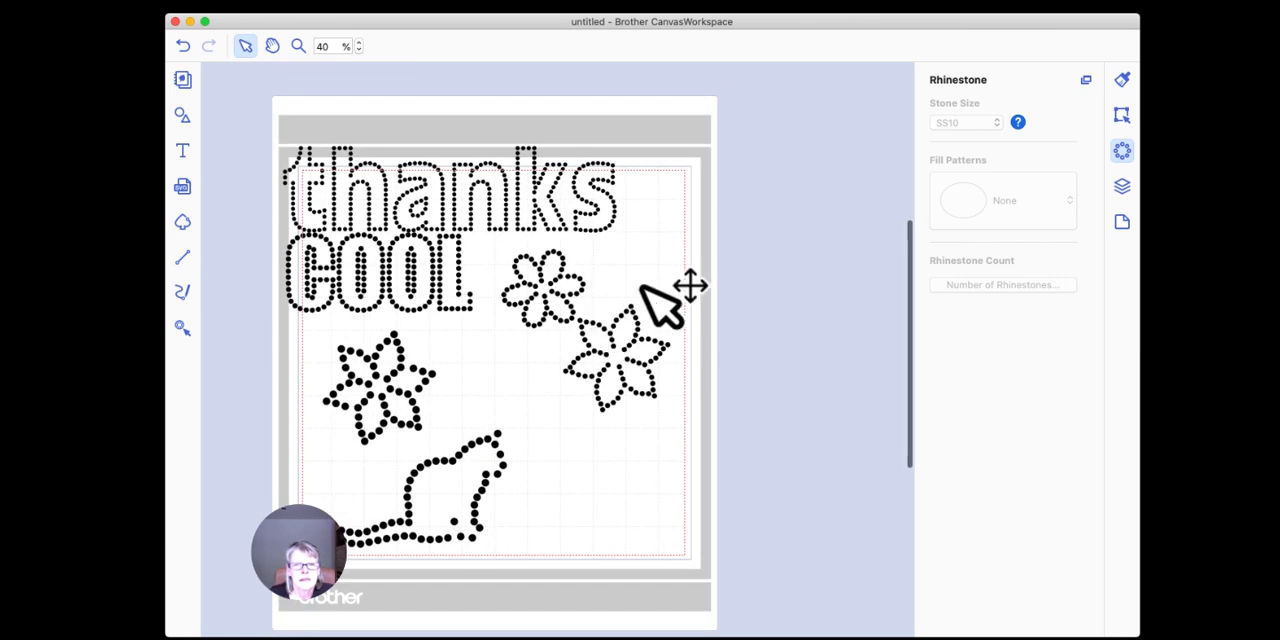
left_click(612, 200)
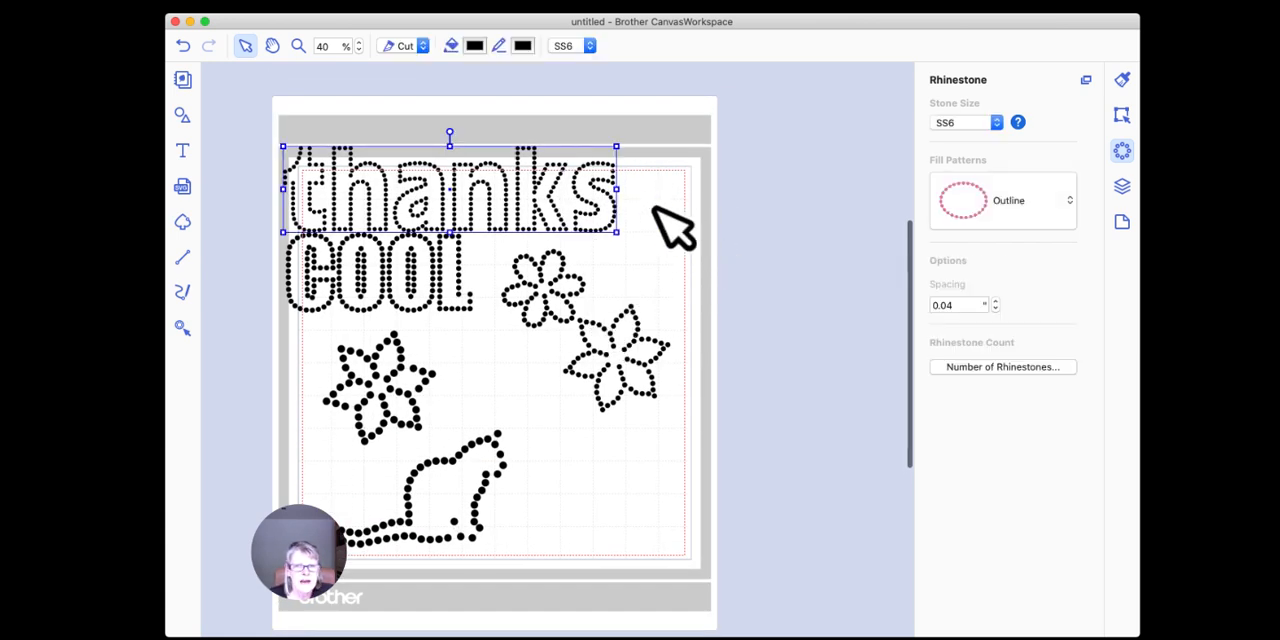
left_click_drag(443, 366, 409, 358)
left_click_drag(562, 276, 540, 274)
left_click_drag(641, 345, 654, 286)
left_click(482, 455)
left_click_drag(457, 427, 436, 422)
left_click(559, 428)
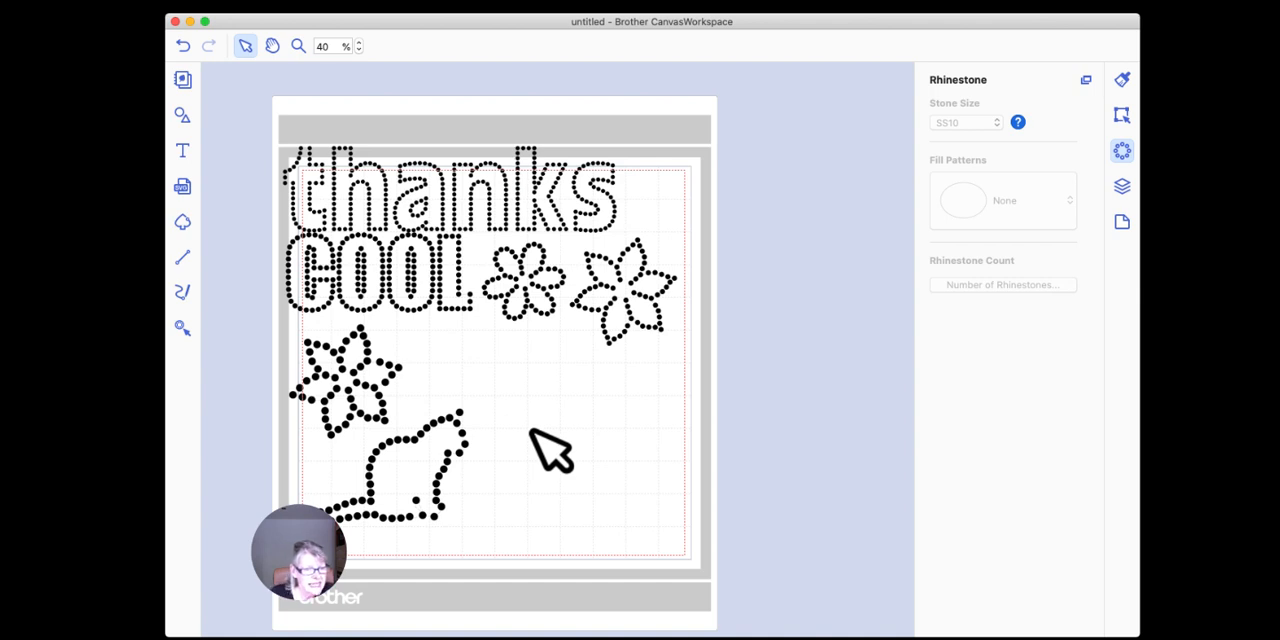
Step: Move the cat right, away from the SS20 flower, and select the "thanks" rhinestone text
left_click_drag(460, 450, 566, 442)
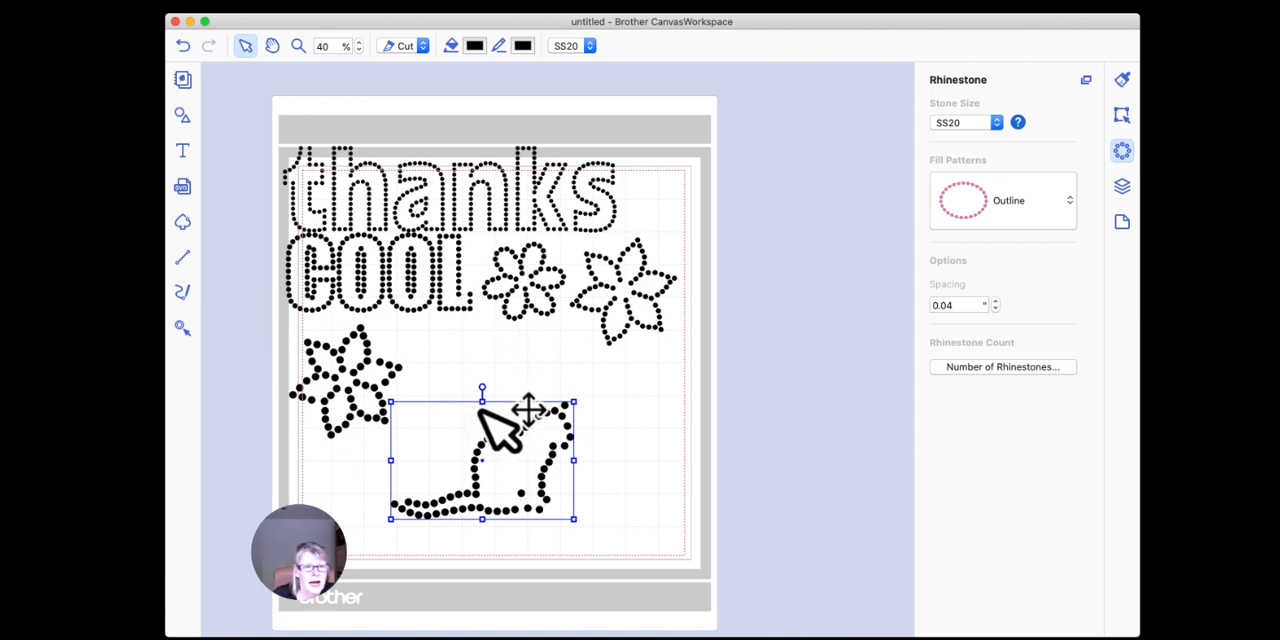
left_click(460, 210)
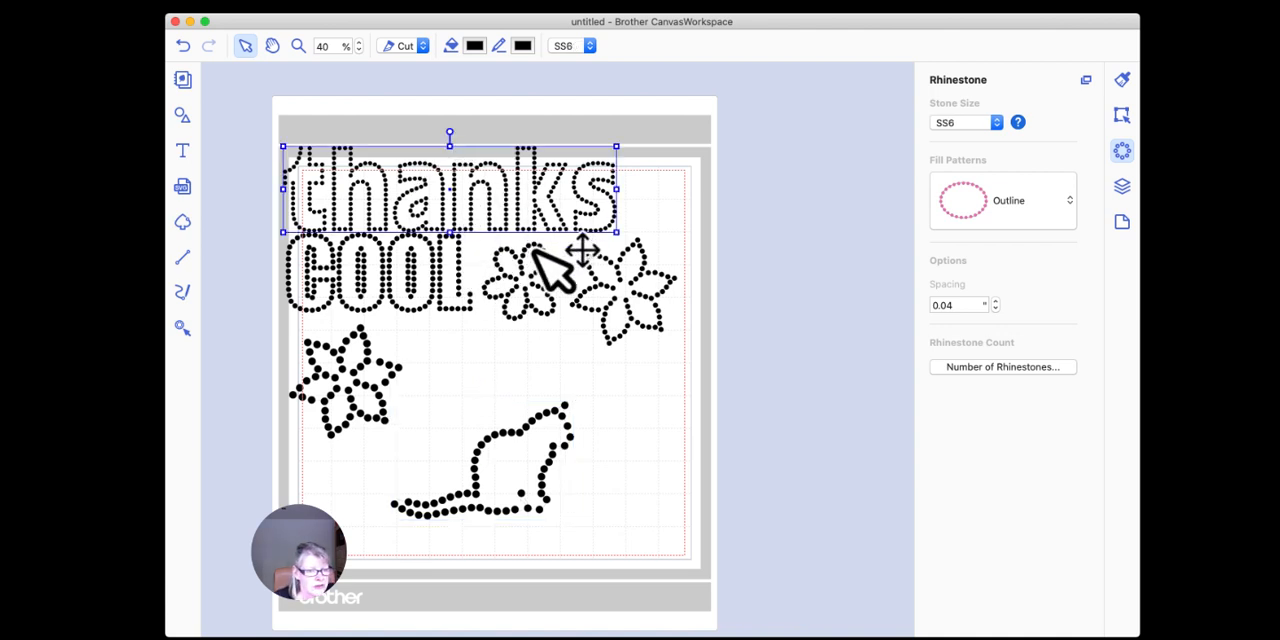
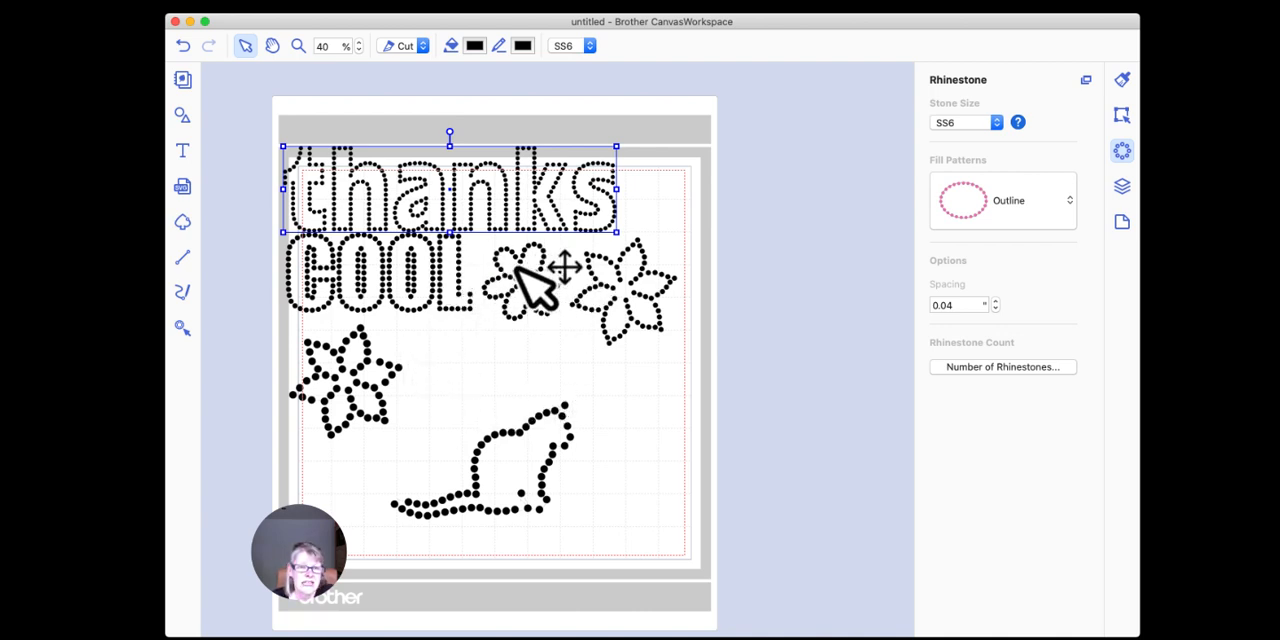
Step: Select the cat and the two flowers beside "COOL" in turn to check their stone sizes, and bring up the cat's editing options
scroll(535, 288, "left", 1)
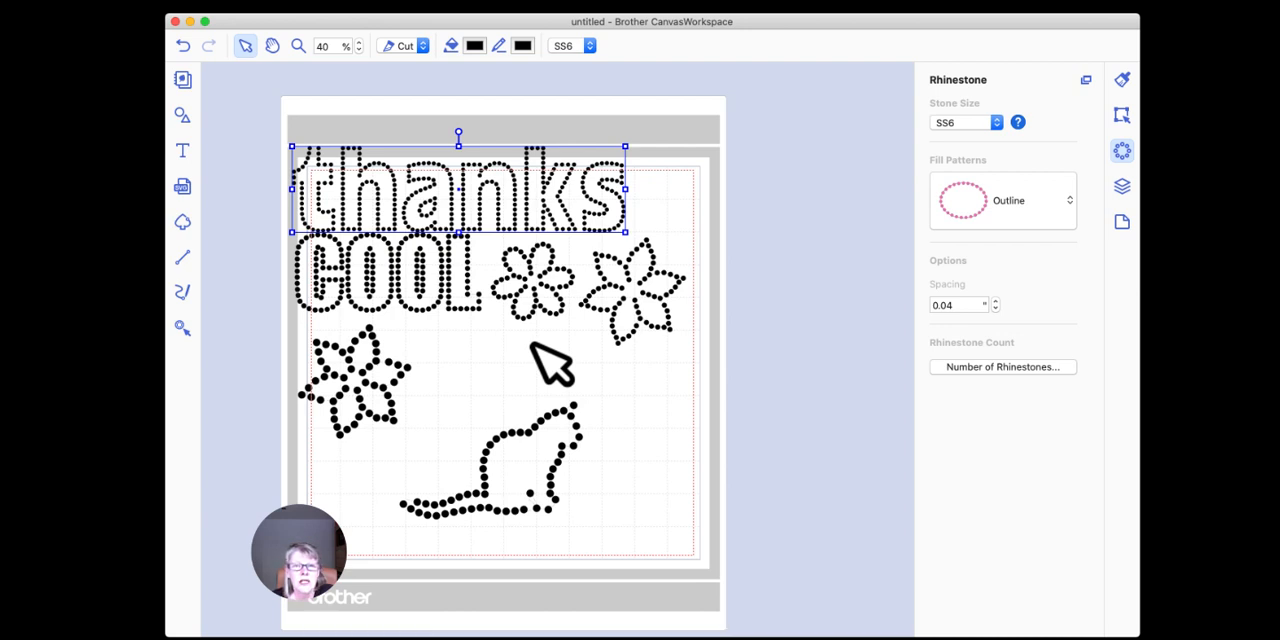
left_click(538, 425)
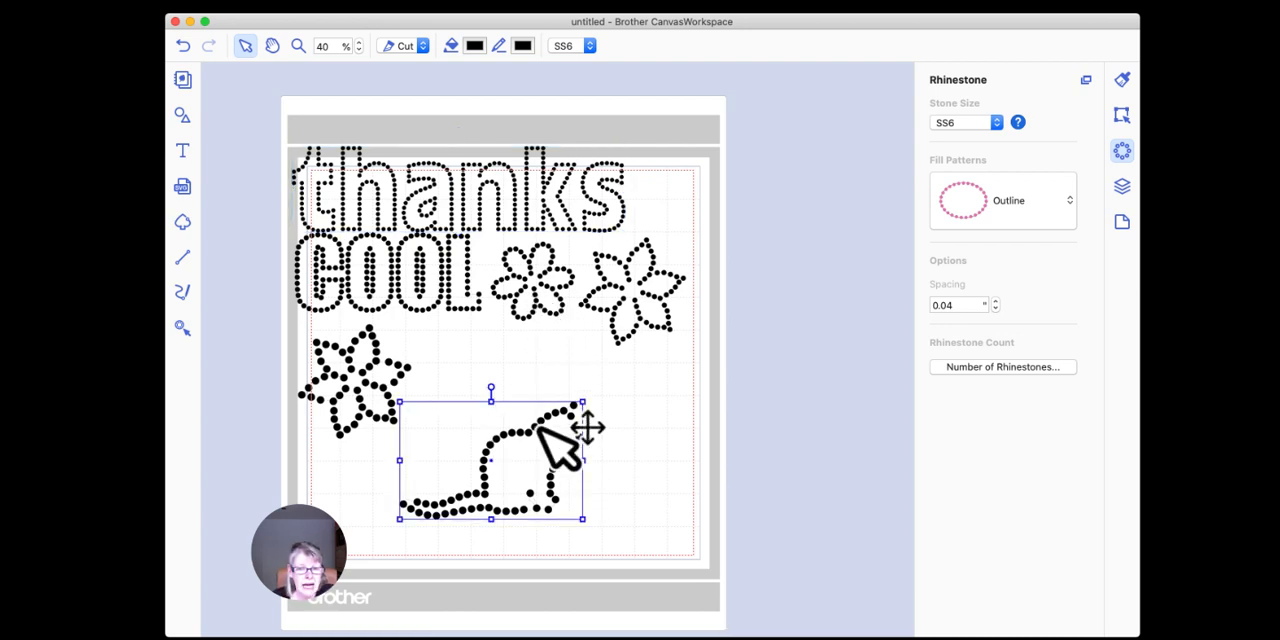
left_click(598, 283)
left_click(540, 275)
left_click(575, 415)
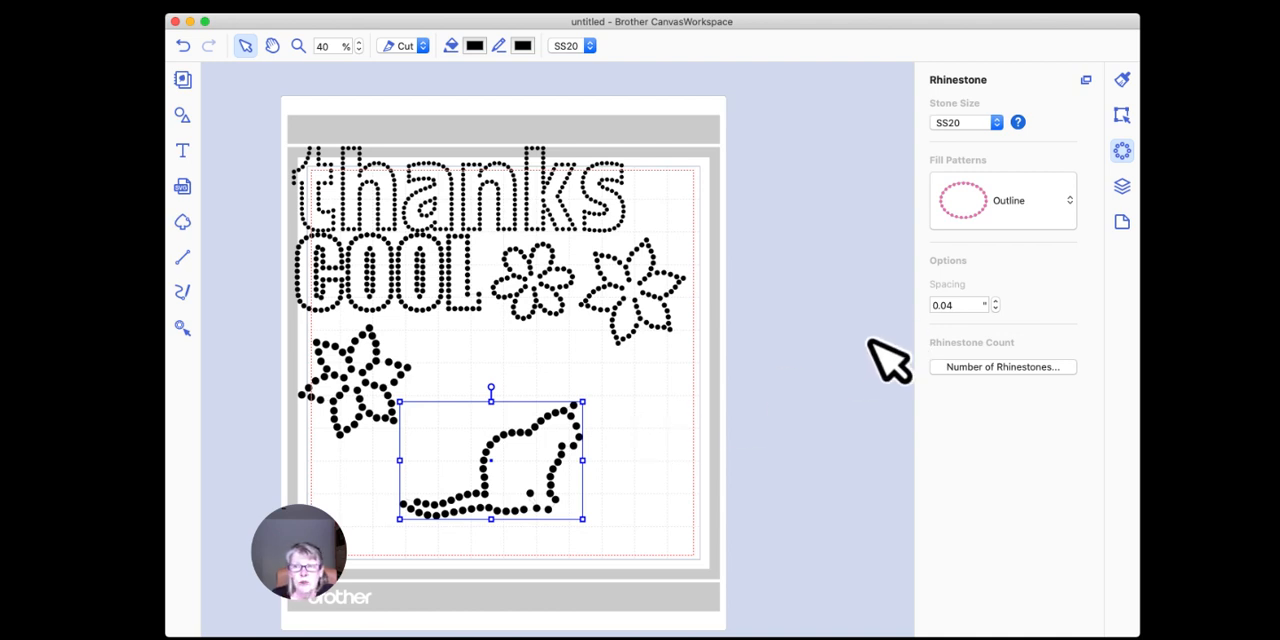
left_click(1121, 115)
scroll(1030, 300, "down", 3)
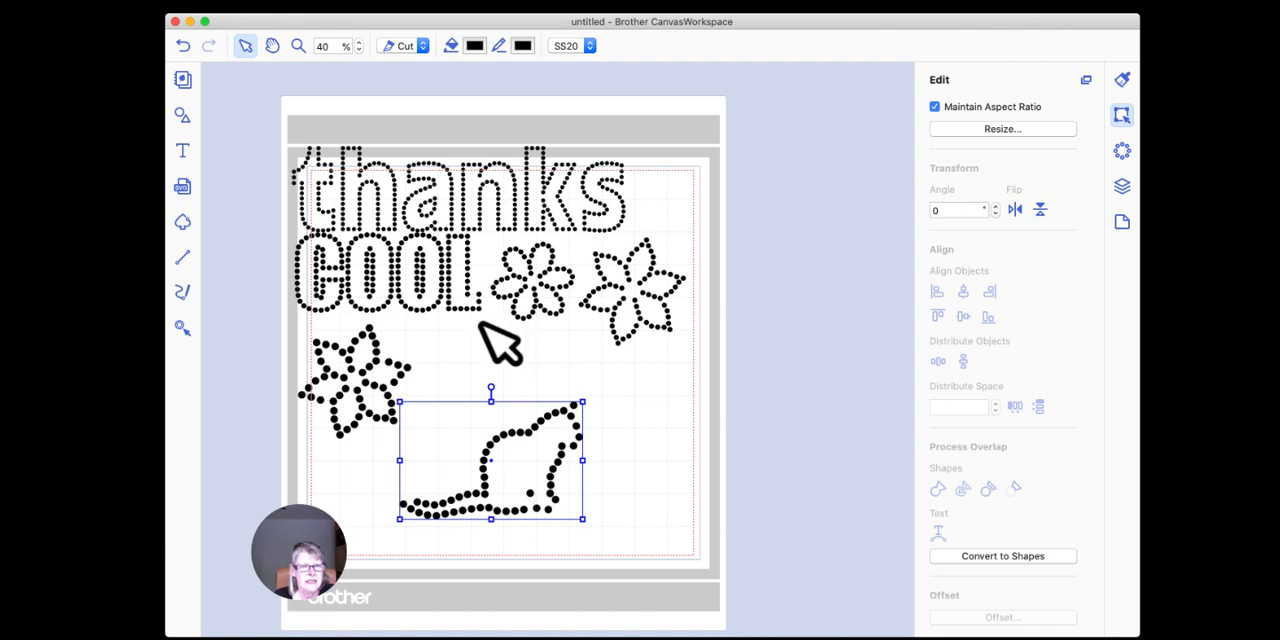
scroll(471, 320, "up", 1)
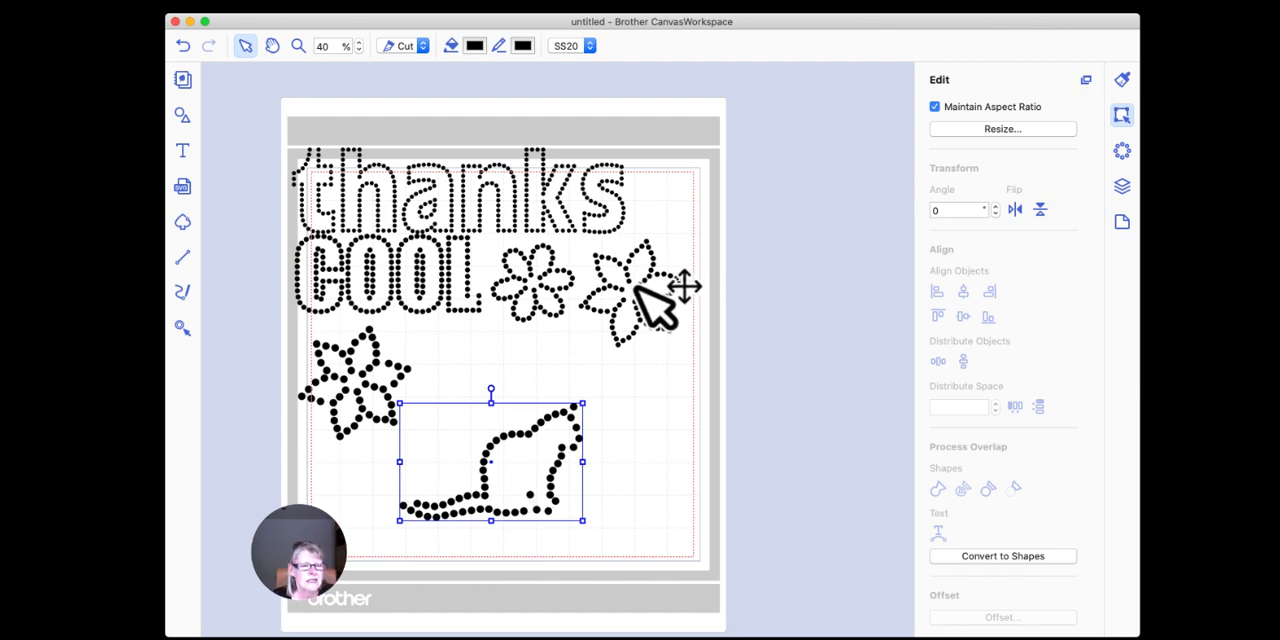
Step: Move the SS10 pointed flower outward so it straddles the mat's right edge
left_click(630, 277)
left_click_drag(630, 277, 742, 339)
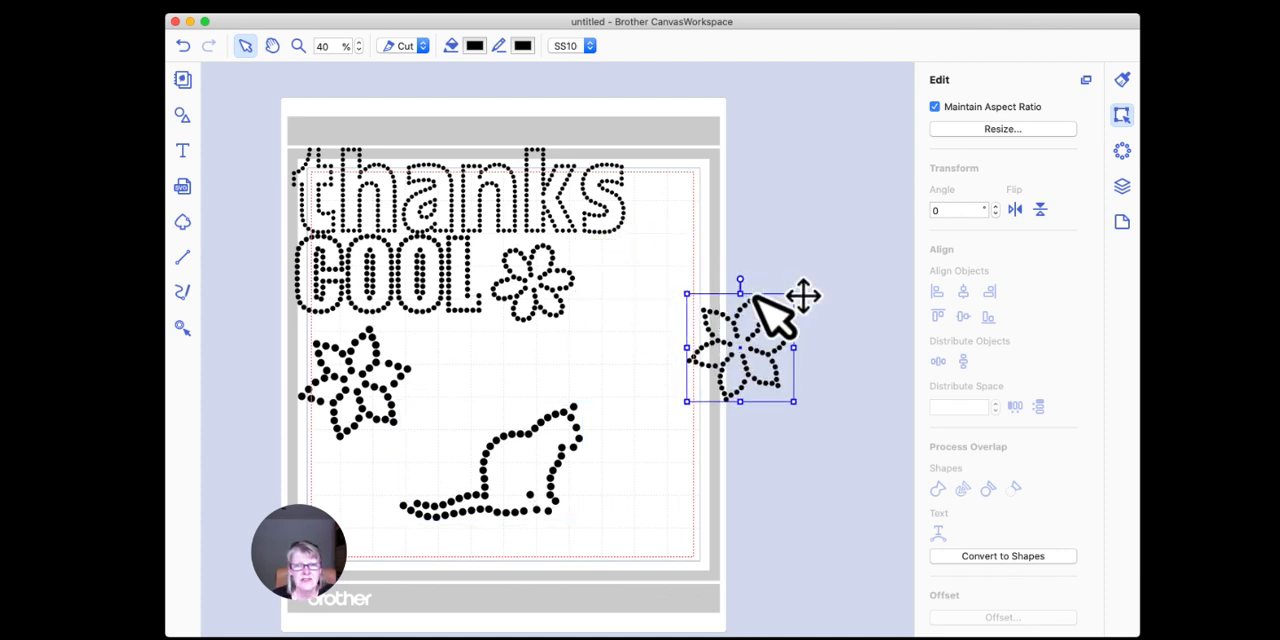
left_click(738, 327)
left_click_drag(740, 328, 680, 330)
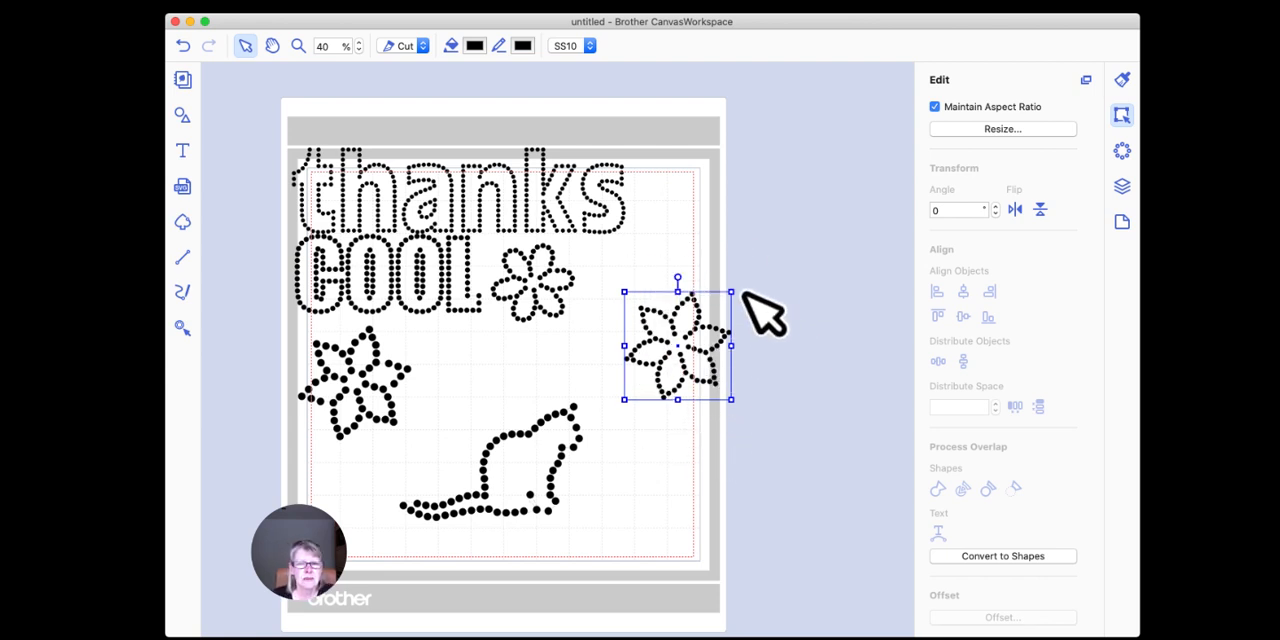
left_click(698, 327)
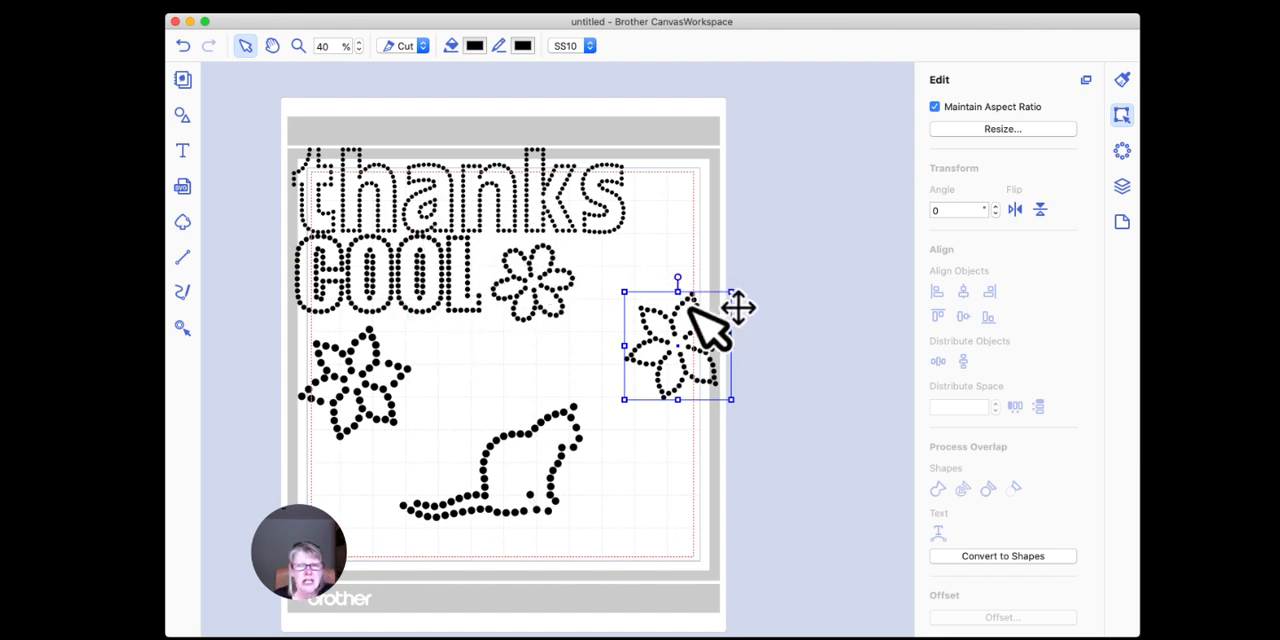
left_click_drag(688, 299, 696, 273)
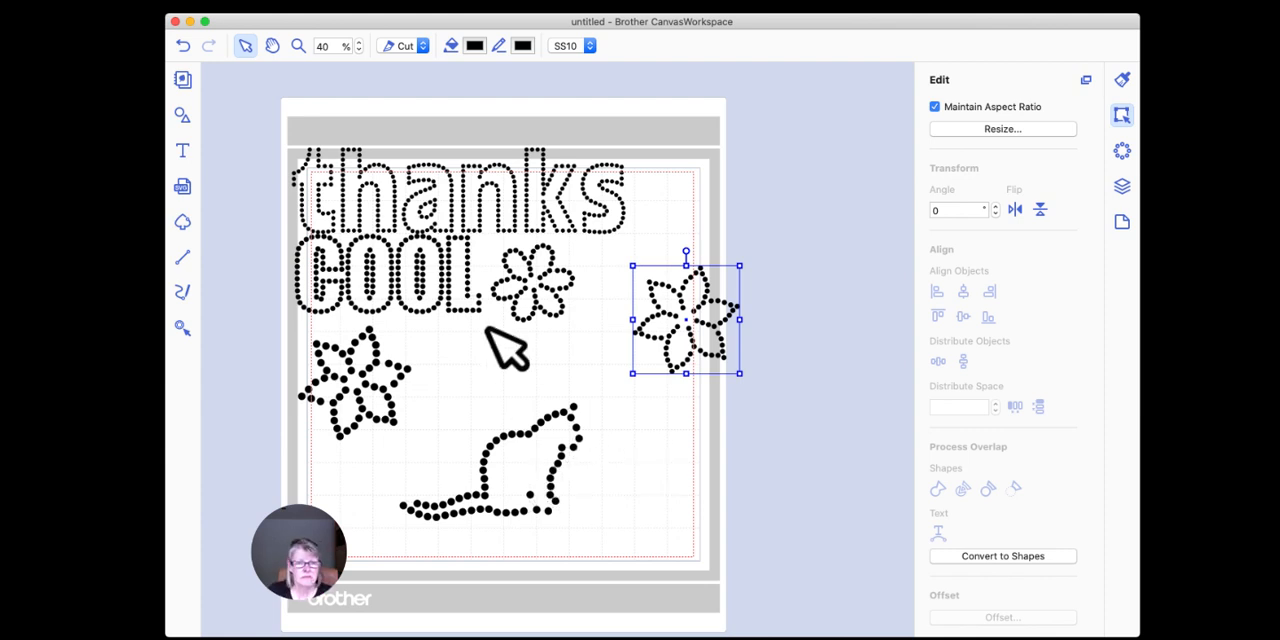
Step: Delete all the rhinestone designs from the mat
left_click_drag(263, 120, 737, 549)
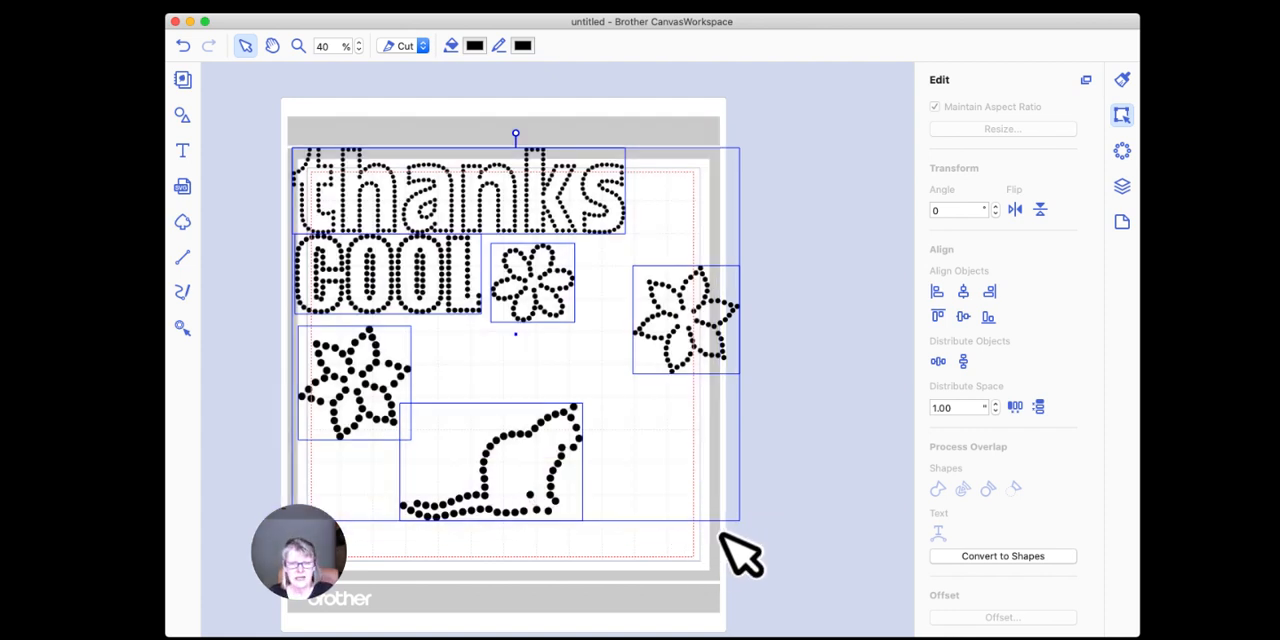
key("Delete")
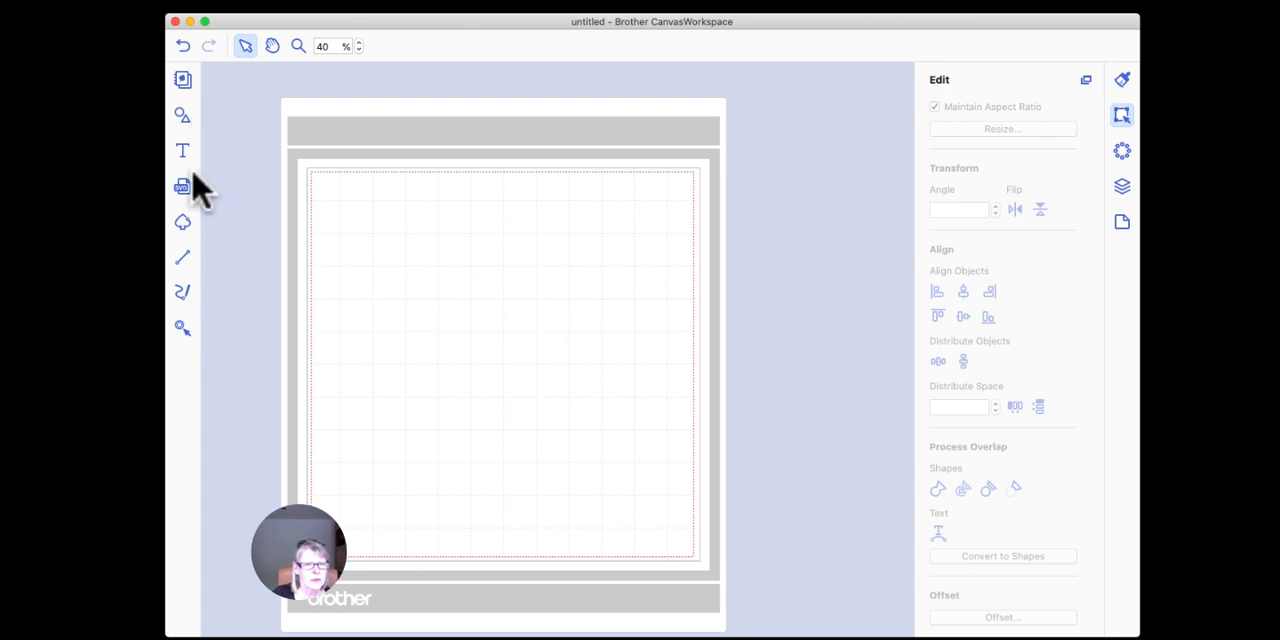
Step: Insert the built-in word shape "Aunt" near the mat's upper-left corner
left_click(182, 120)
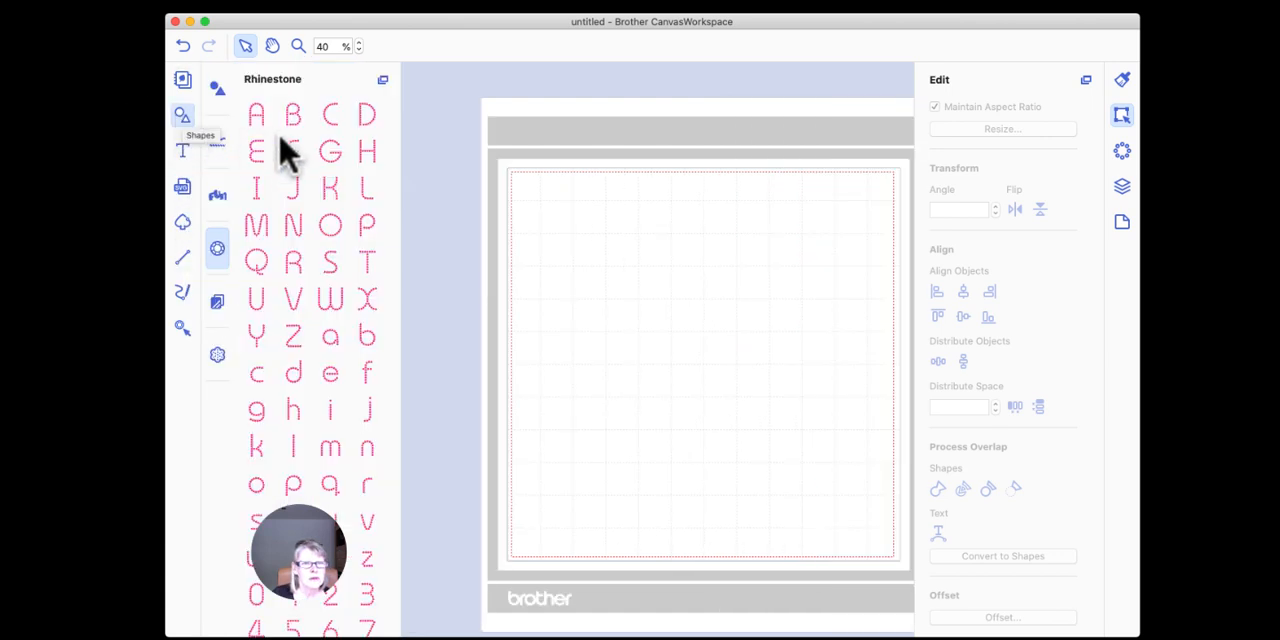
left_click(182, 82)
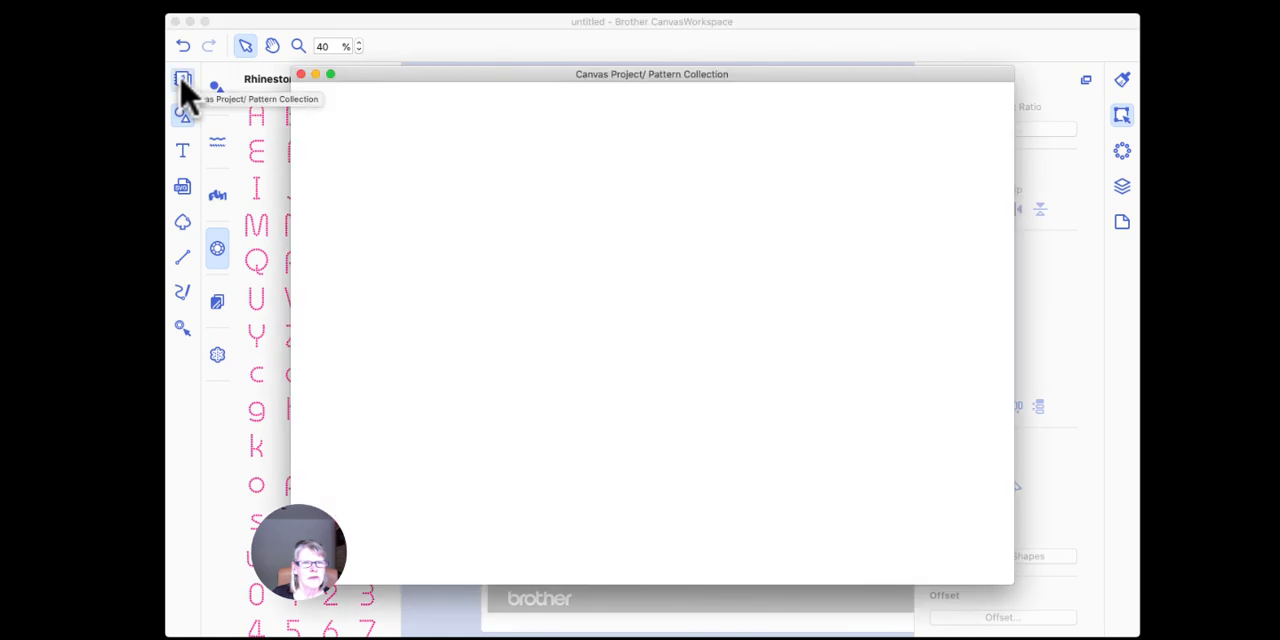
left_click(300, 74)
left_click(216, 89)
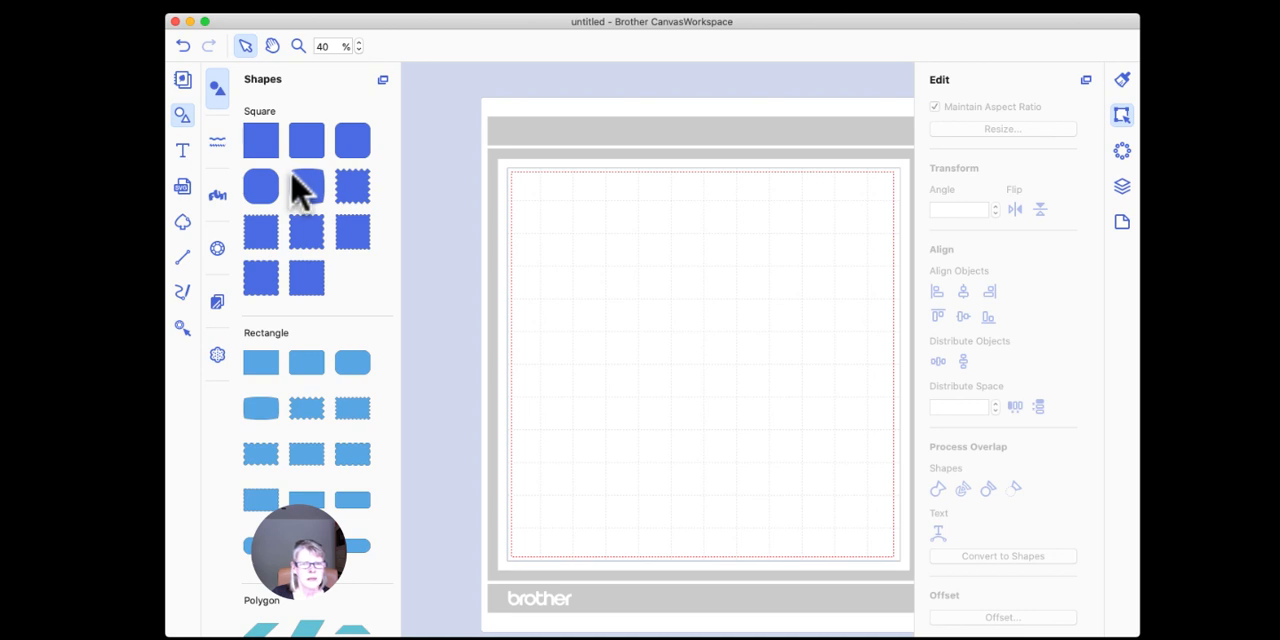
scroll(300, 190, "down", 10)
scroll(300, 190, "down", 10)
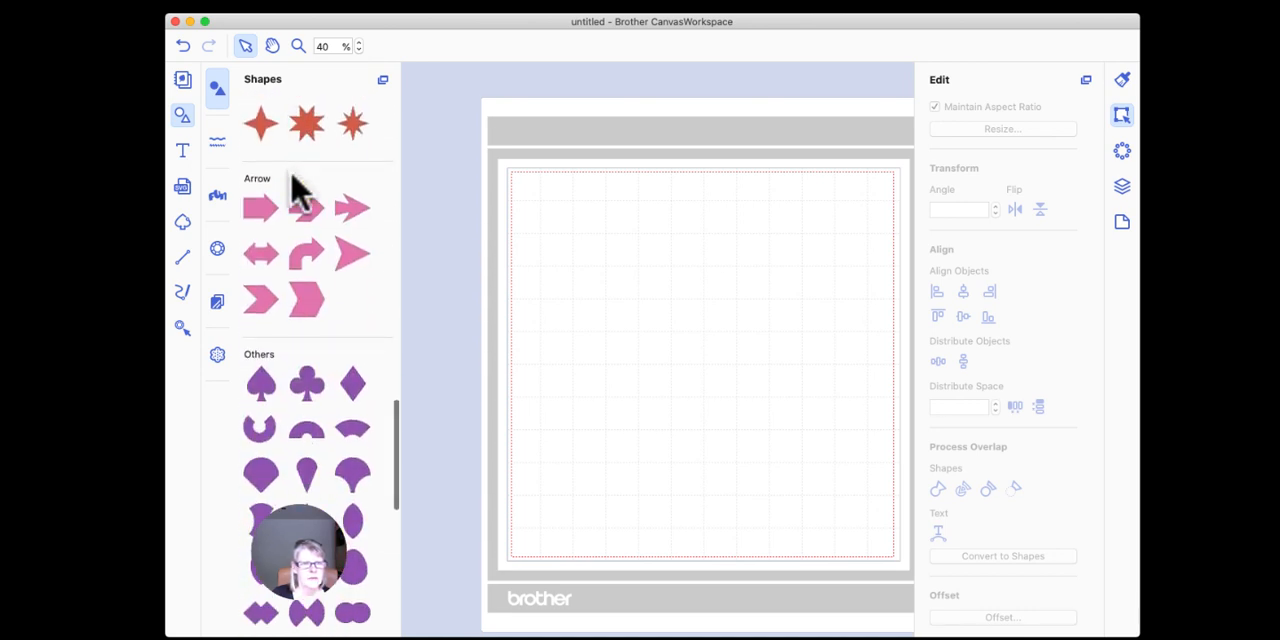
left_click(218, 198)
left_click_drag(300, 200, 683, 218)
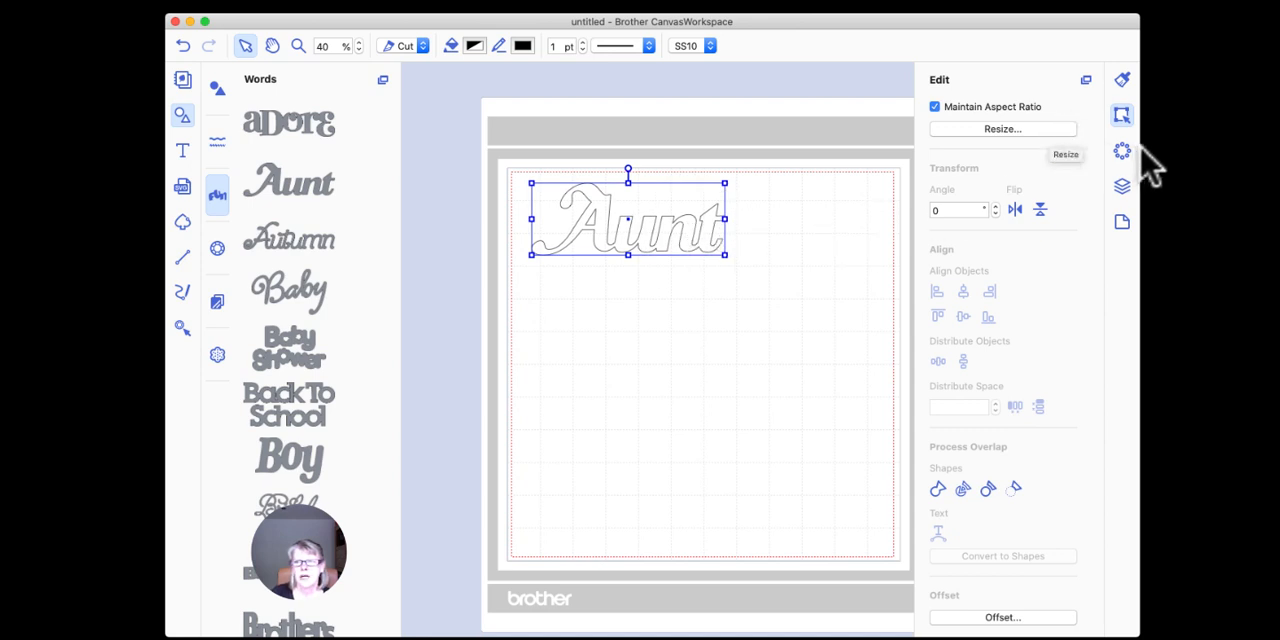
Step: Convert "Aunt" into rhinestones using the Outline fill pattern at SS10
left_click(1122, 150)
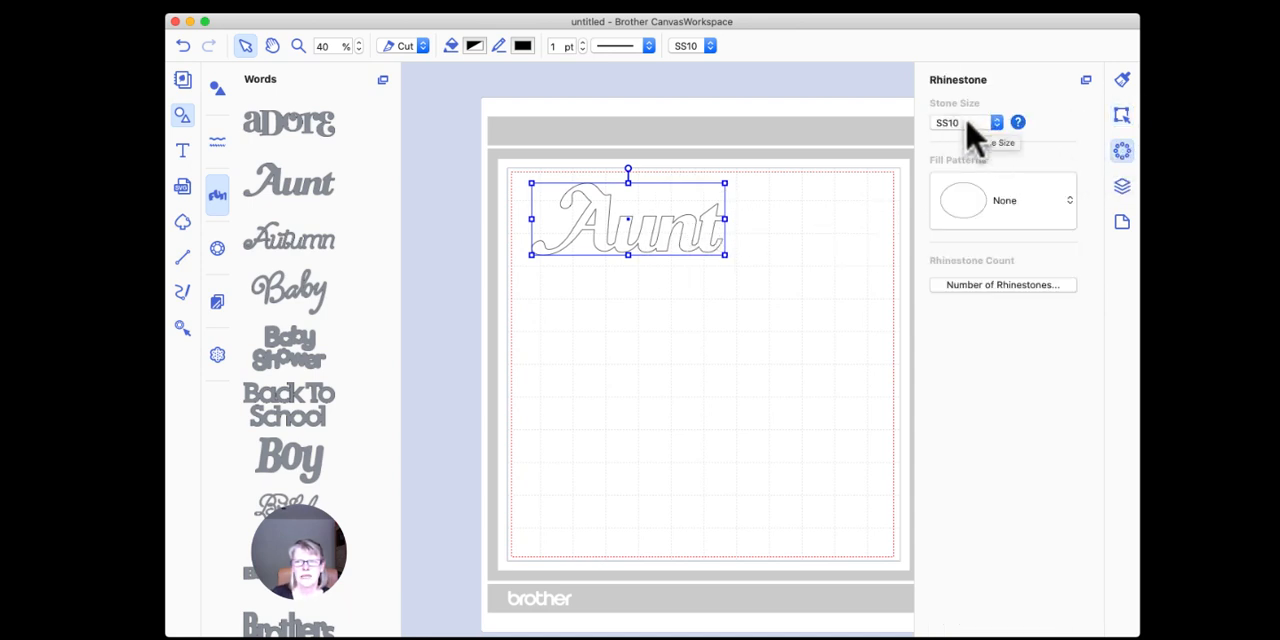
left_click(1008, 205)
left_click(998, 283)
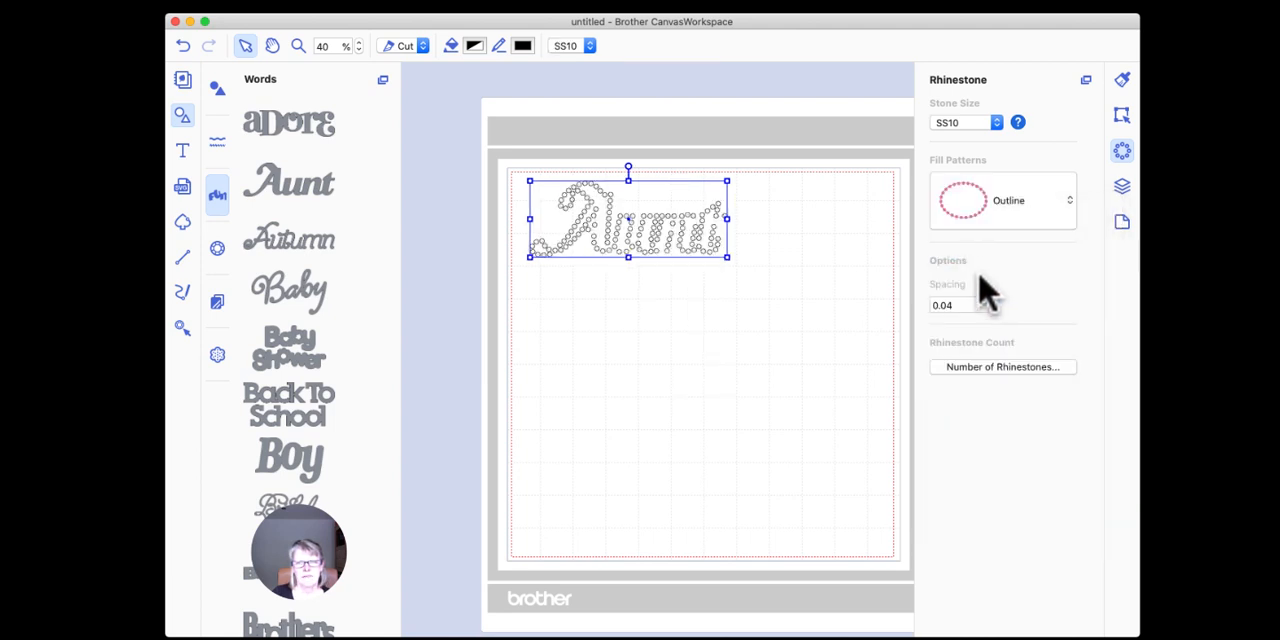
Step: Try the Grid and Contour fill patterns on "Aunt" and end with Circular
left_click(1005, 210)
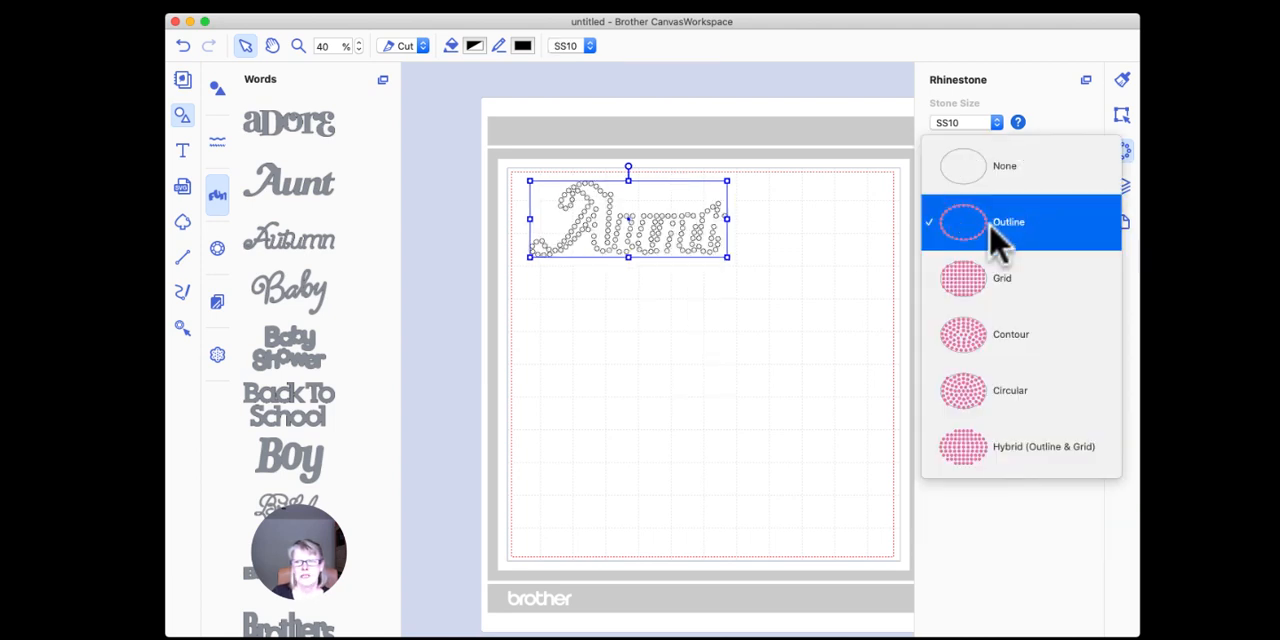
left_click(975, 283)
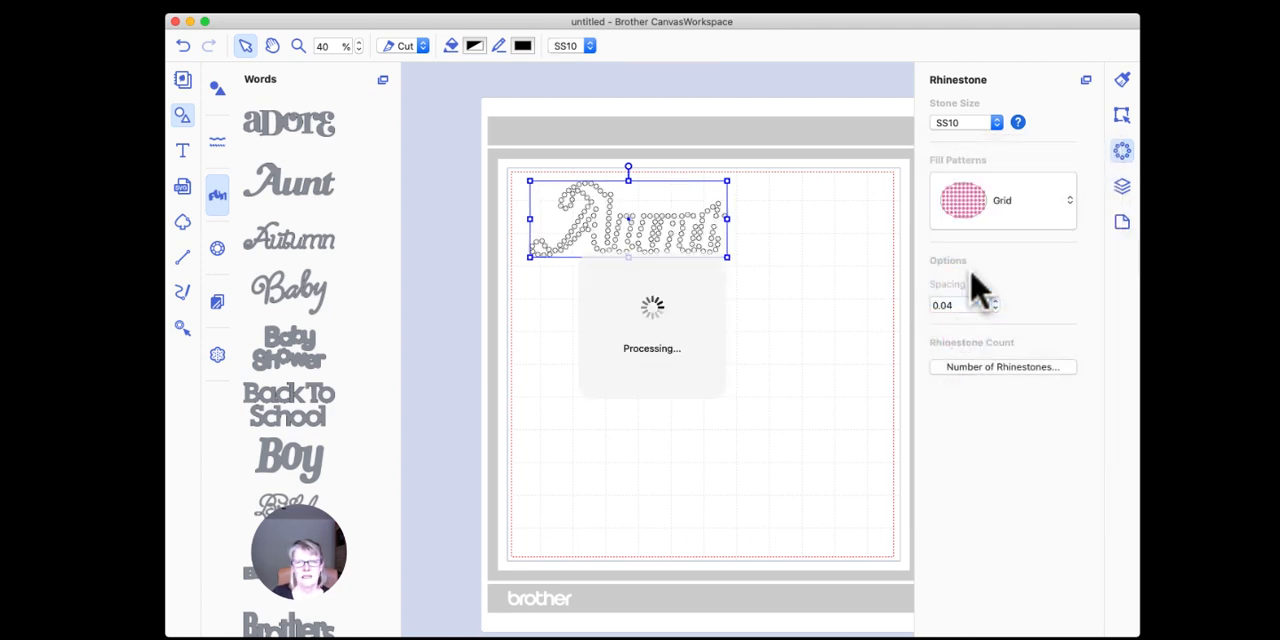
left_click(1006, 214)
left_click(981, 279)
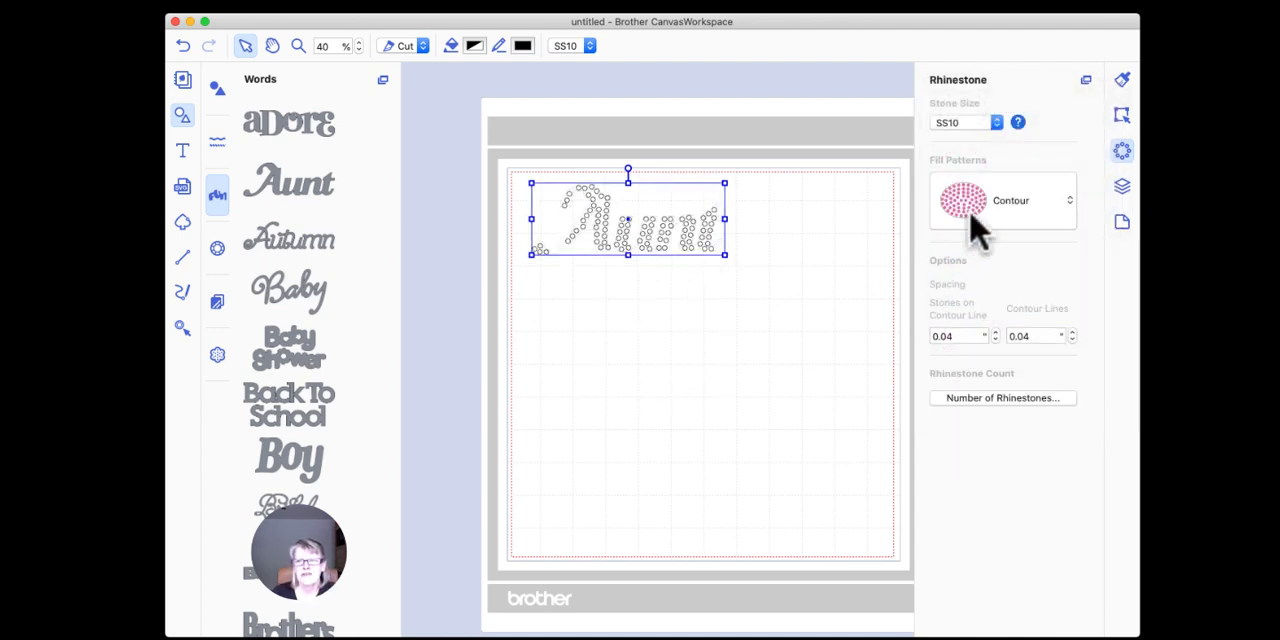
left_click(969, 220)
left_click(966, 277)
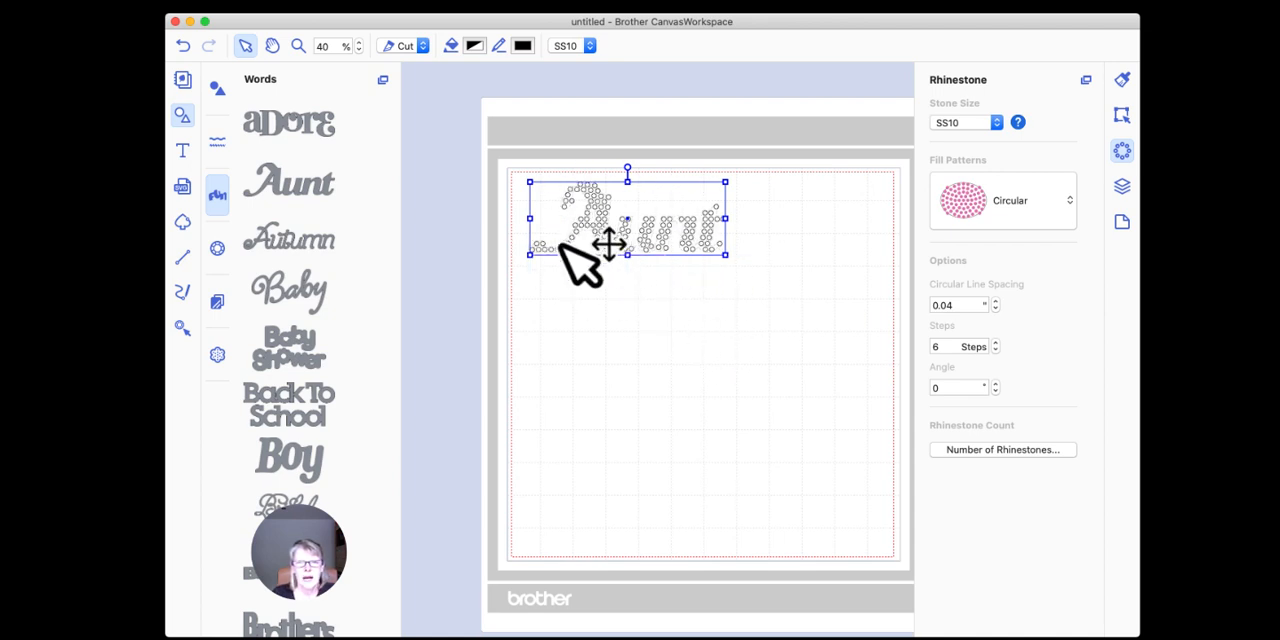
Step: Enlarge the "Aunt" rhinestone word proportionally to almost the mat's width and set its stone size to SS8
left_click_drag(725, 257, 866, 310)
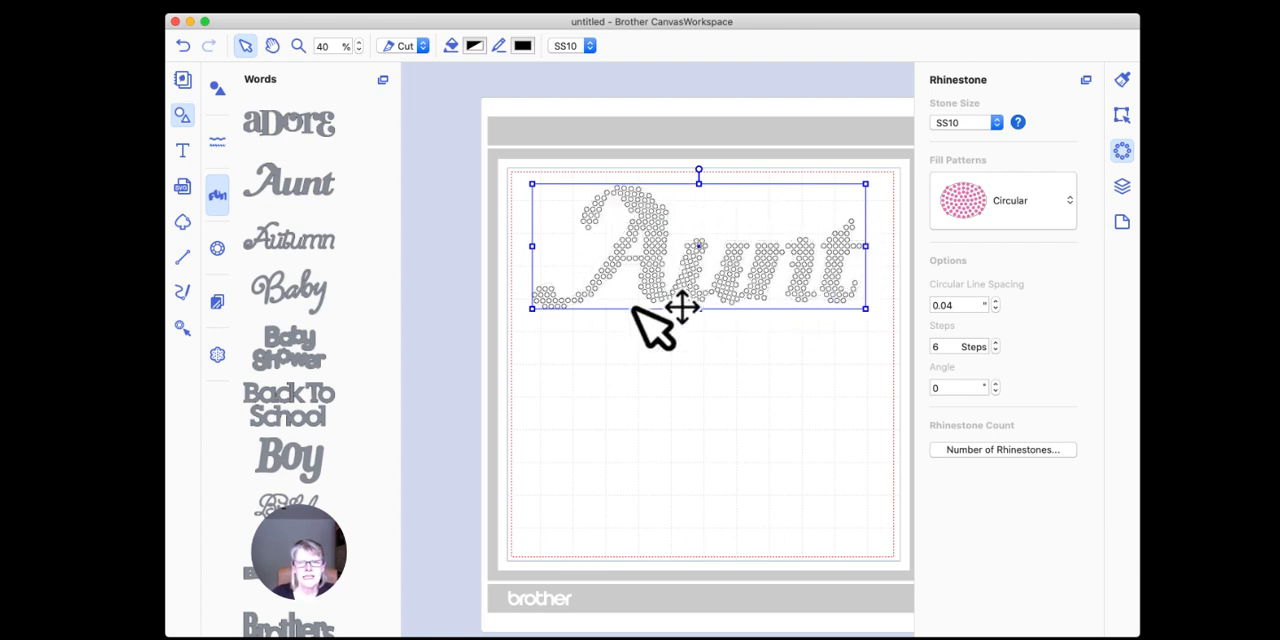
left_click(996, 124)
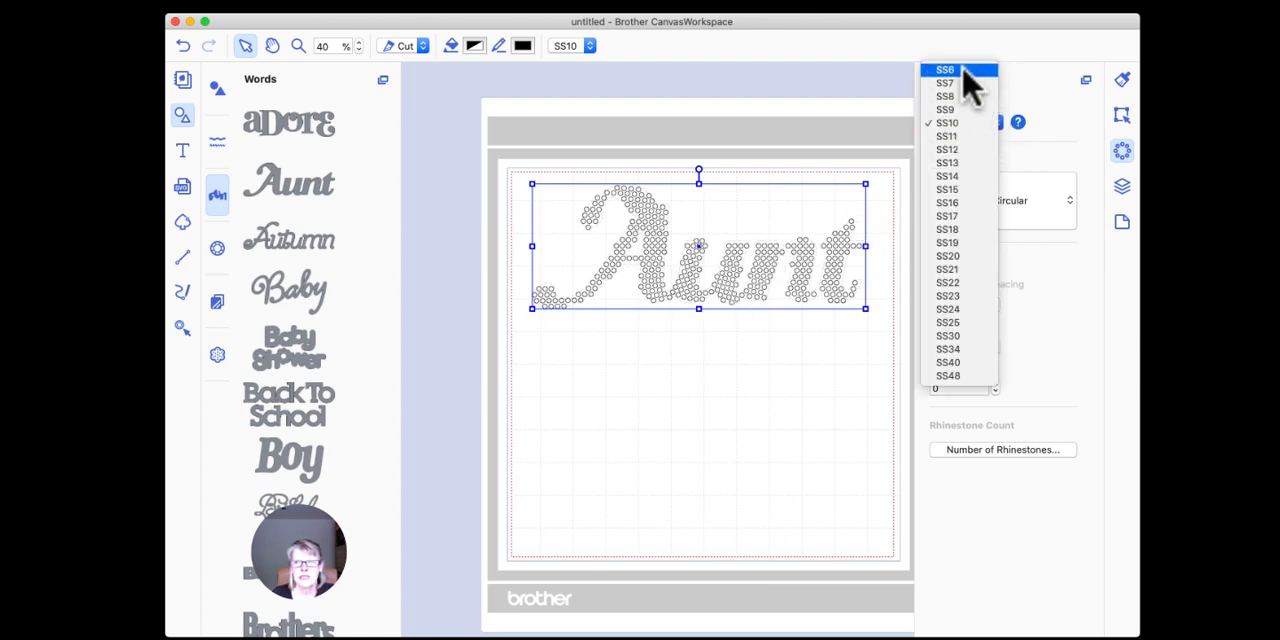
left_click(962, 96)
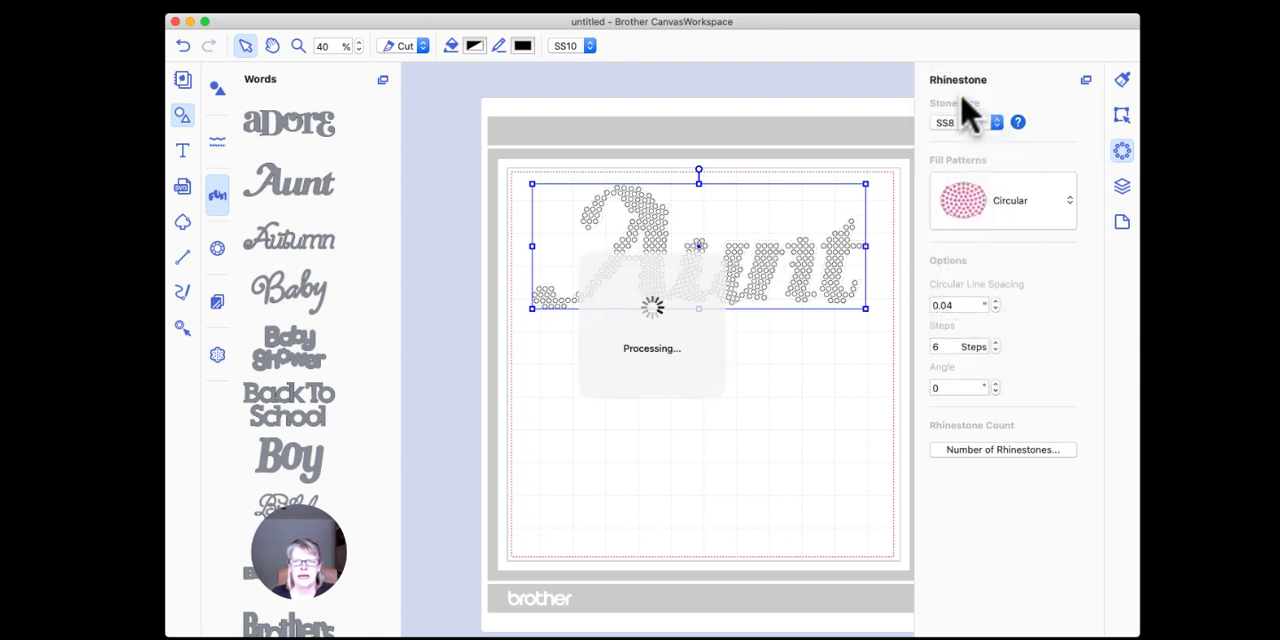
left_click(810, 352)
left_click(737, 281)
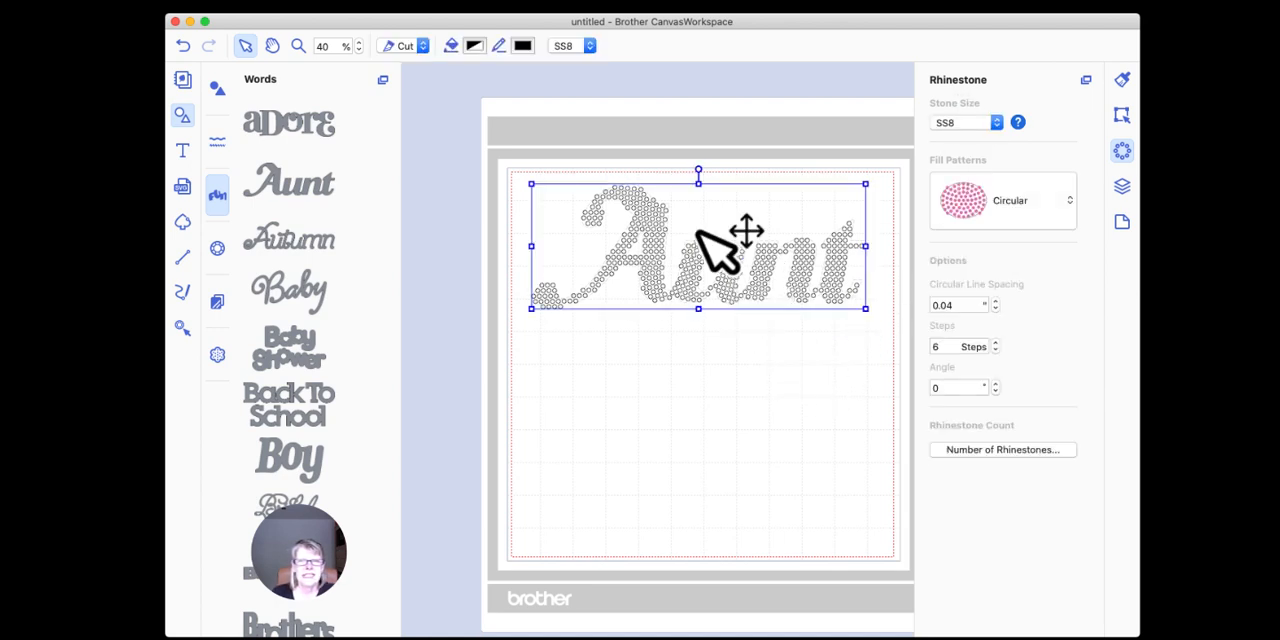
Step: Fill the "Aunt" rhinestones with the black Licorice colour and deselect the word
left_click(473, 46)
left_click(211, 250)
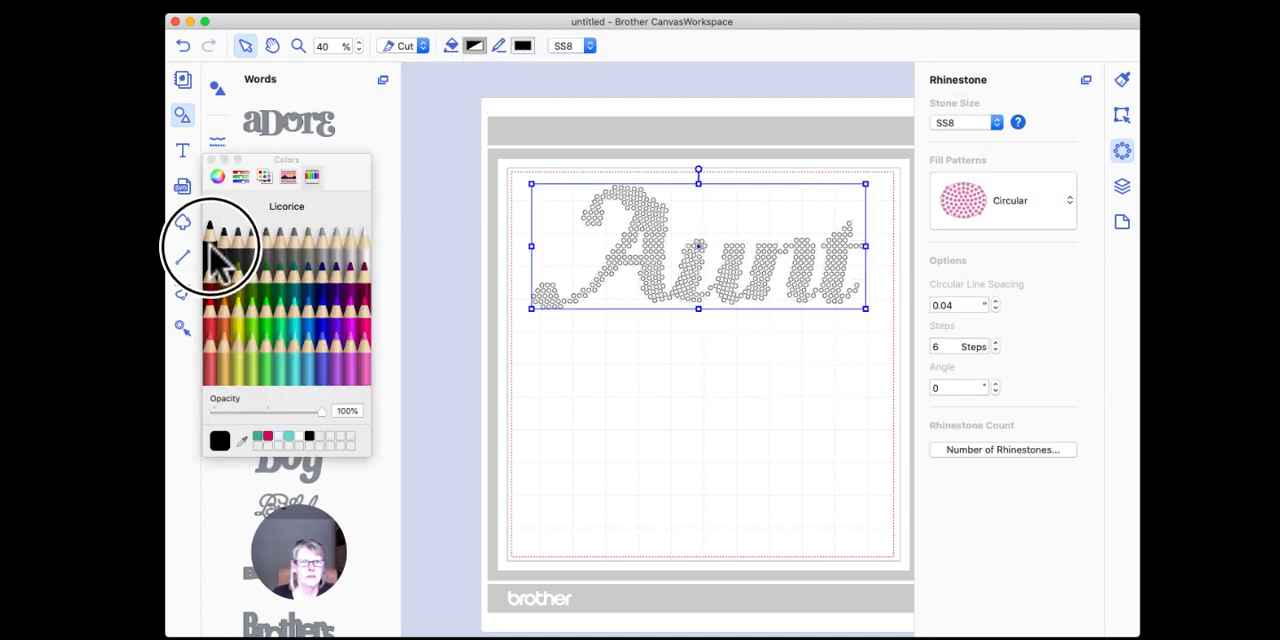
left_click(211, 159)
left_click(708, 408)
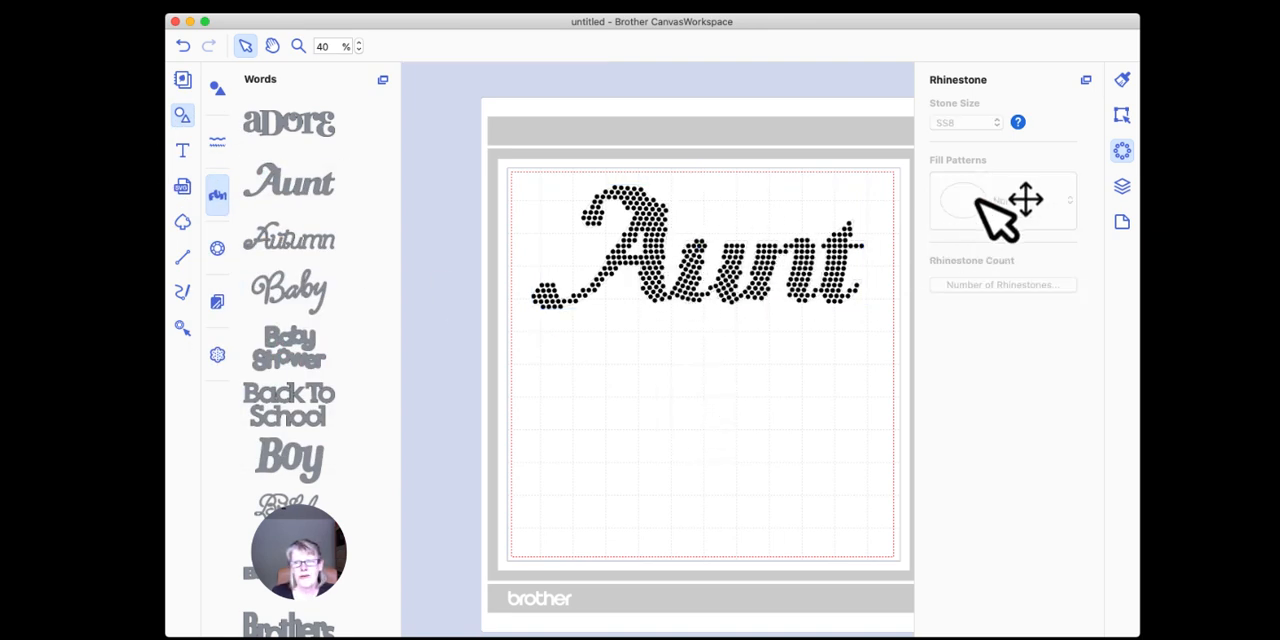
Step: Change the "Aunt" fill pattern to Grid
left_click(810, 255)
left_click(976, 226)
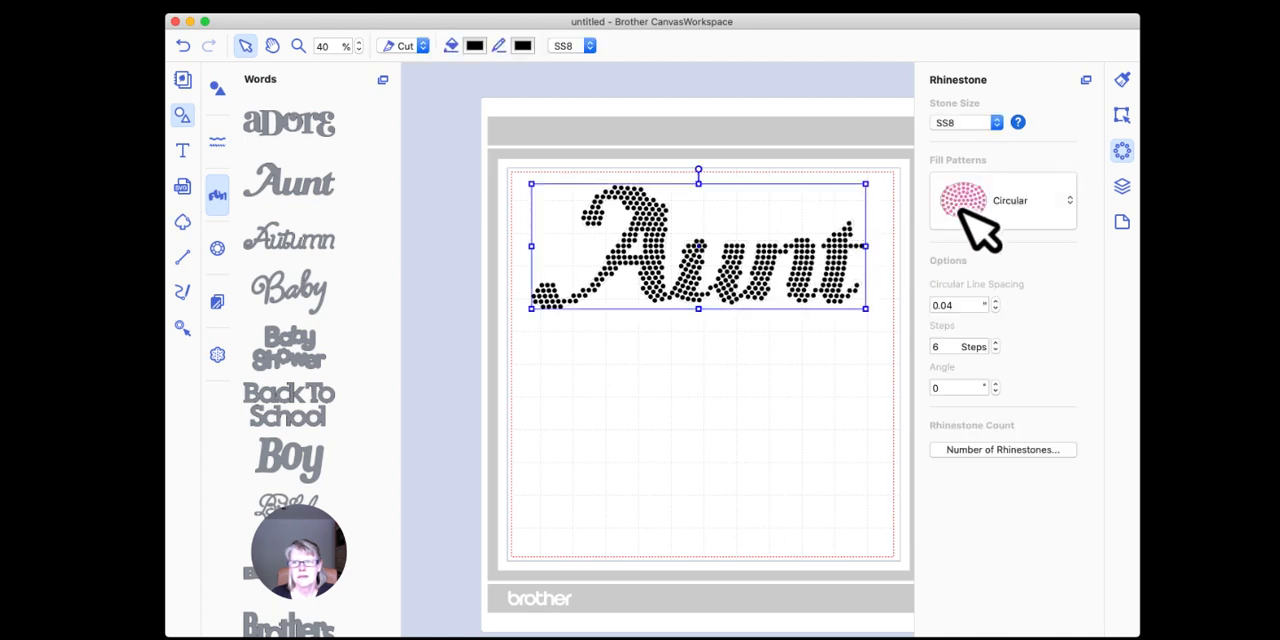
left_click(971, 114)
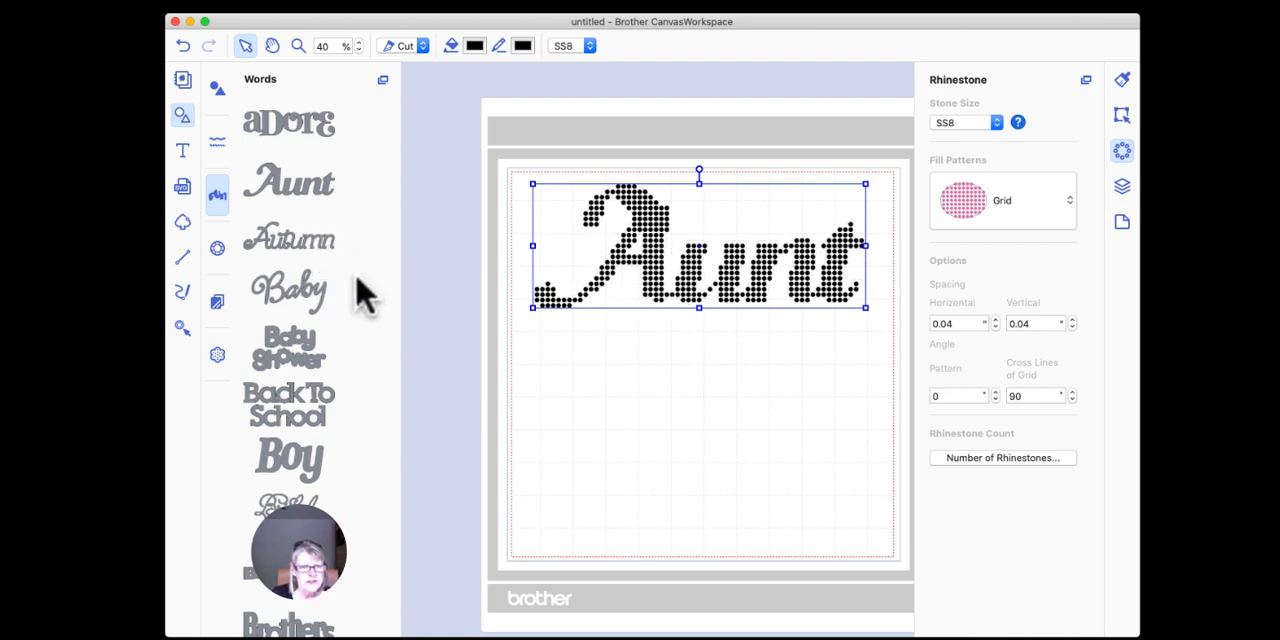
Step: Insert the built-in word shape "Baby" and position it on the mat below "Aunt"
left_click_drag(300, 288, 637, 390)
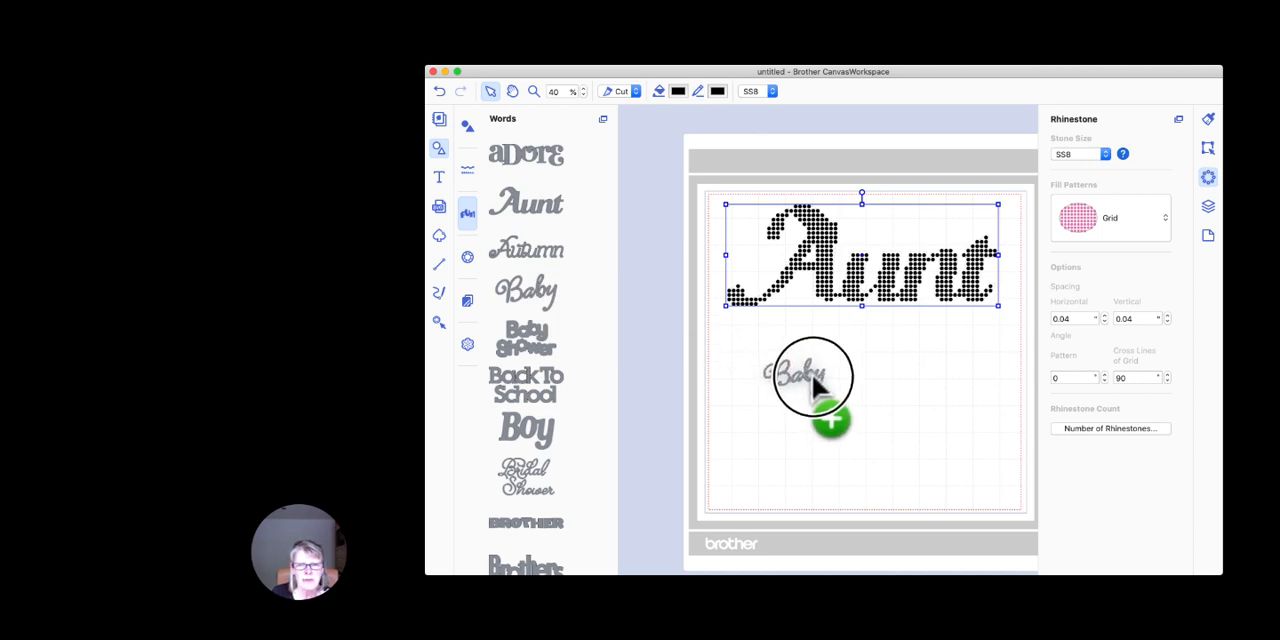
left_click_drag(811, 373, 902, 416)
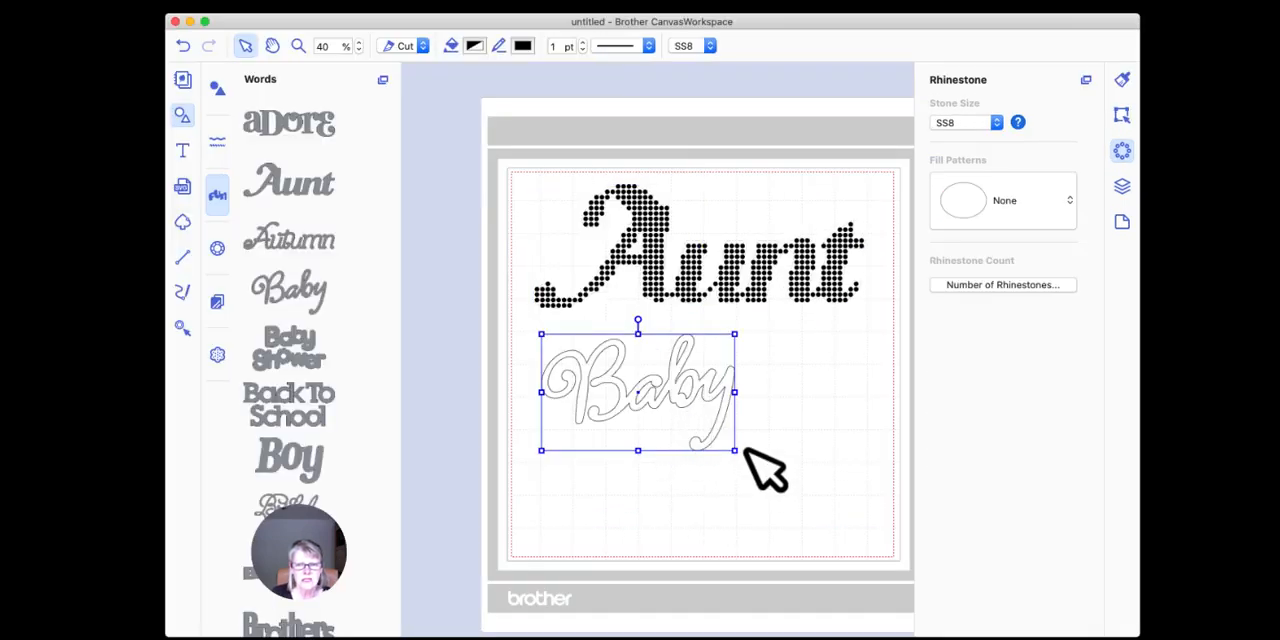
left_click_drag(678, 372, 686, 412)
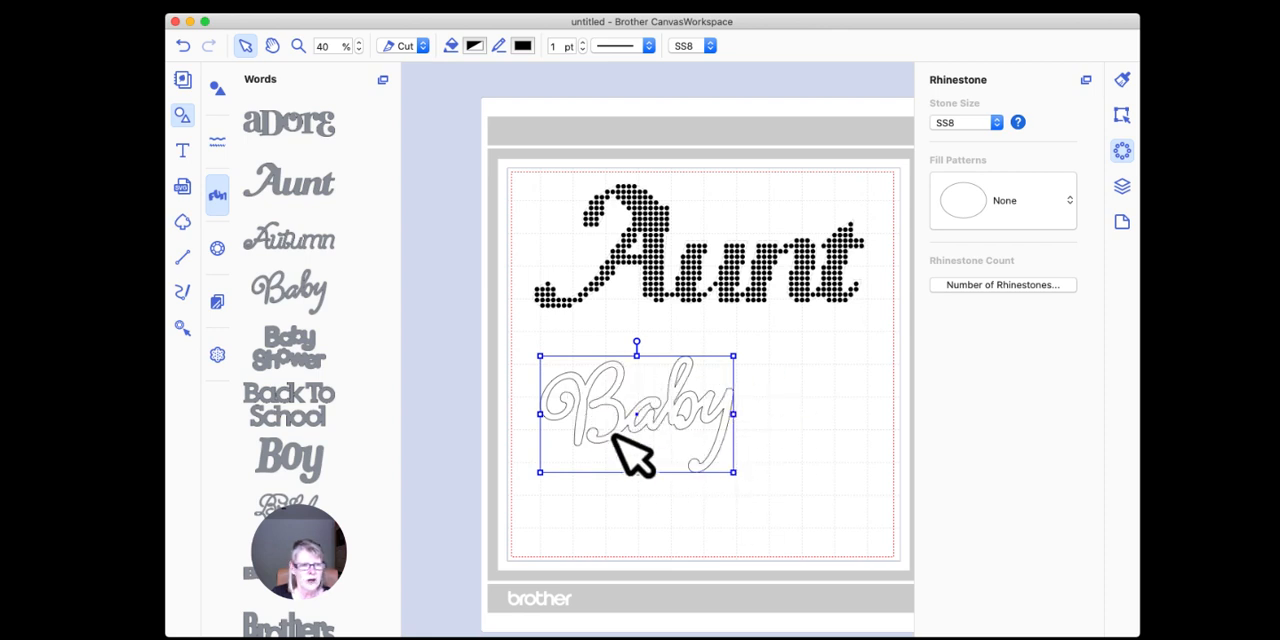
Step: Convert "Baby" into rhinestones with the Outline fill pattern, keeping the SS8 stone size
left_click(996, 122)
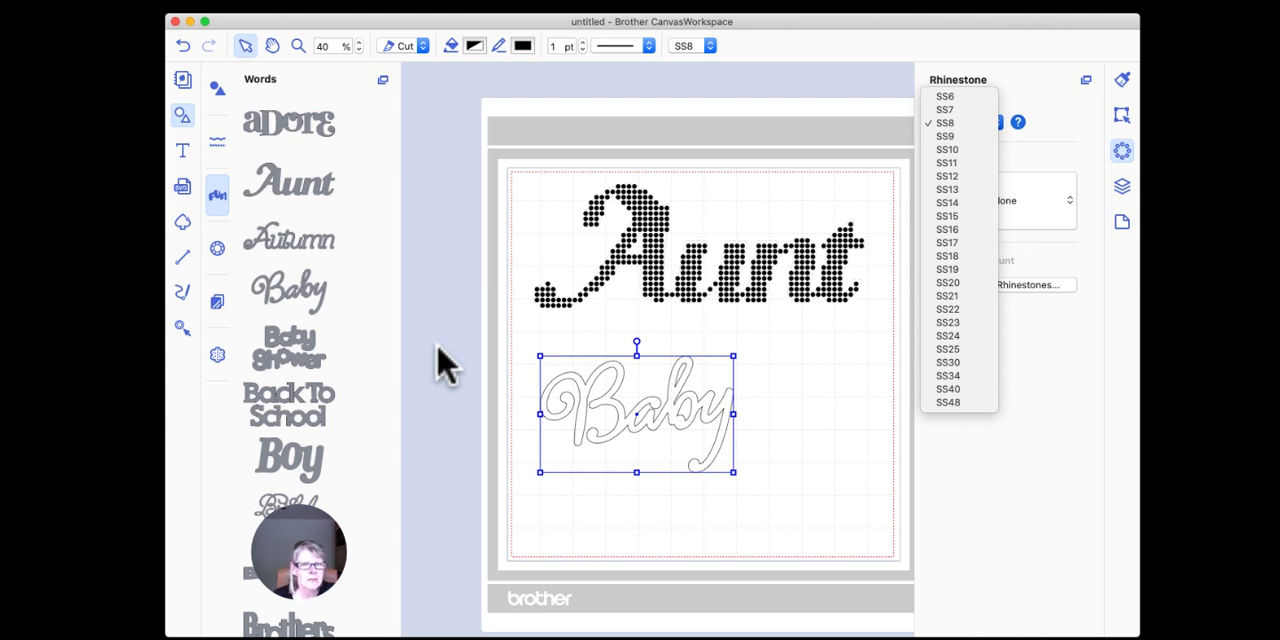
left_click(648, 238)
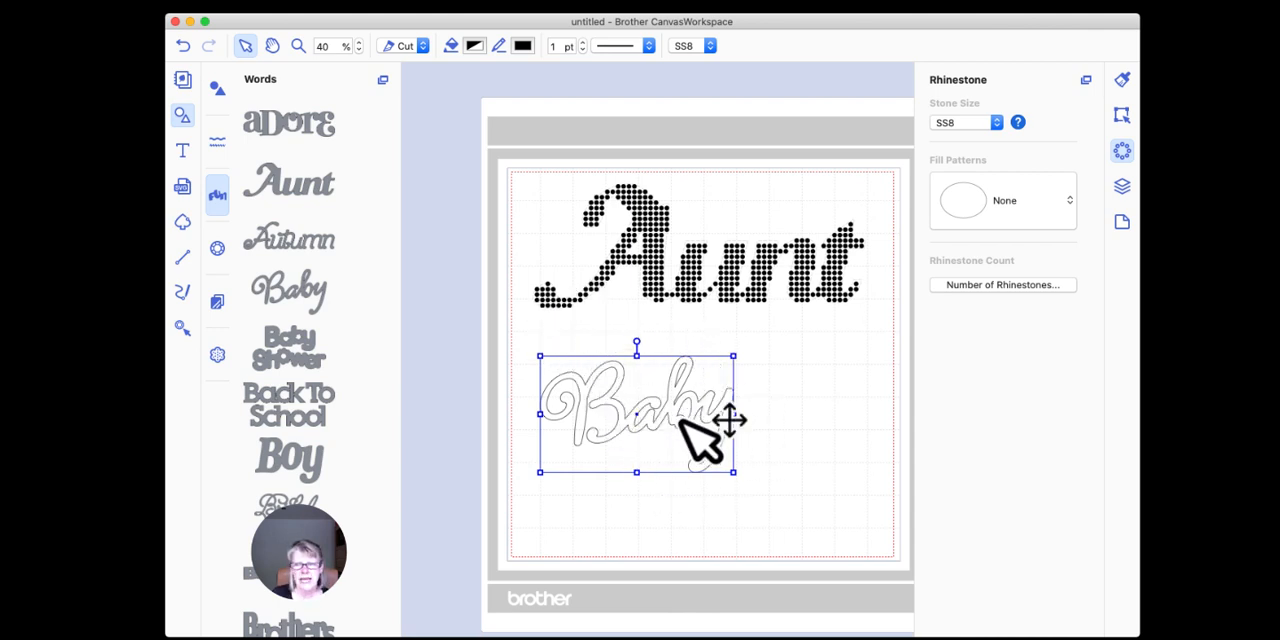
left_click(996, 207)
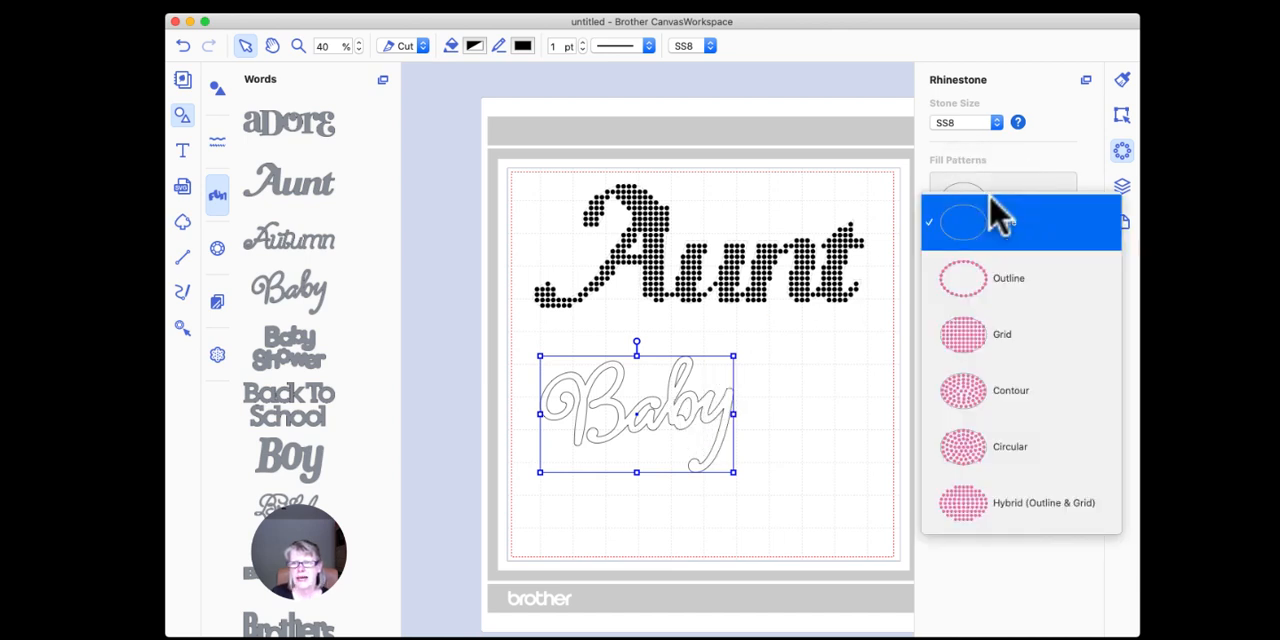
left_click(983, 285)
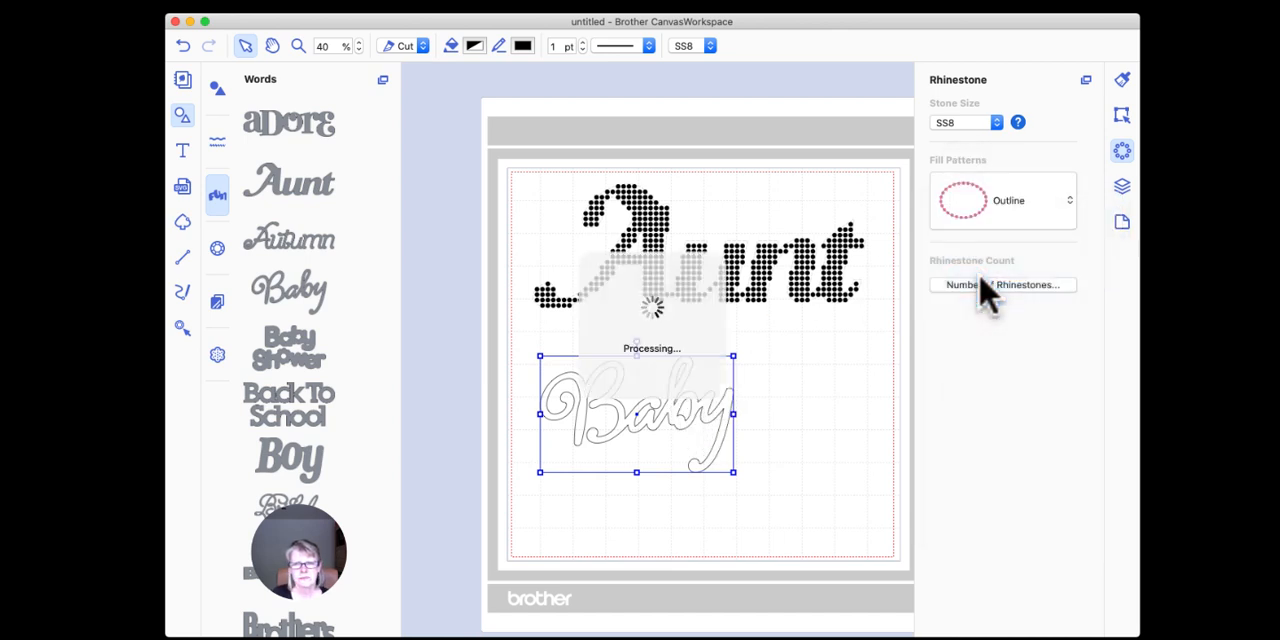
Step: Fill the "Baby" rhinestones with the black Licorice colour, close the colour picker and deselect the word
left_click(475, 47)
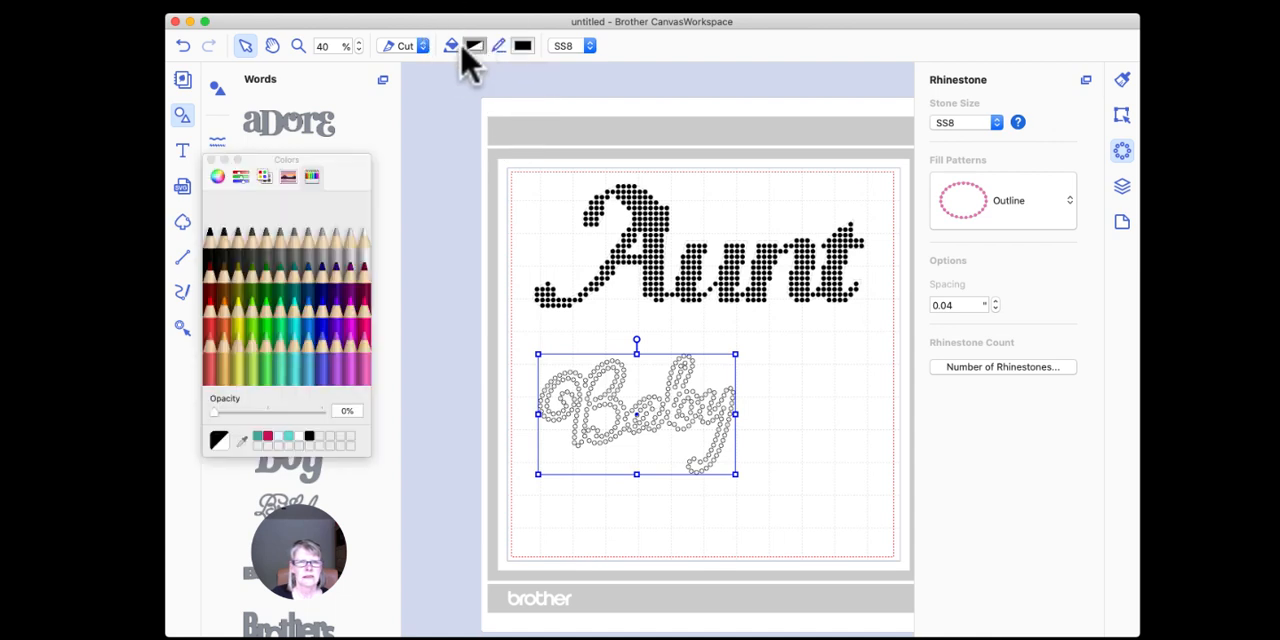
left_click(212, 240)
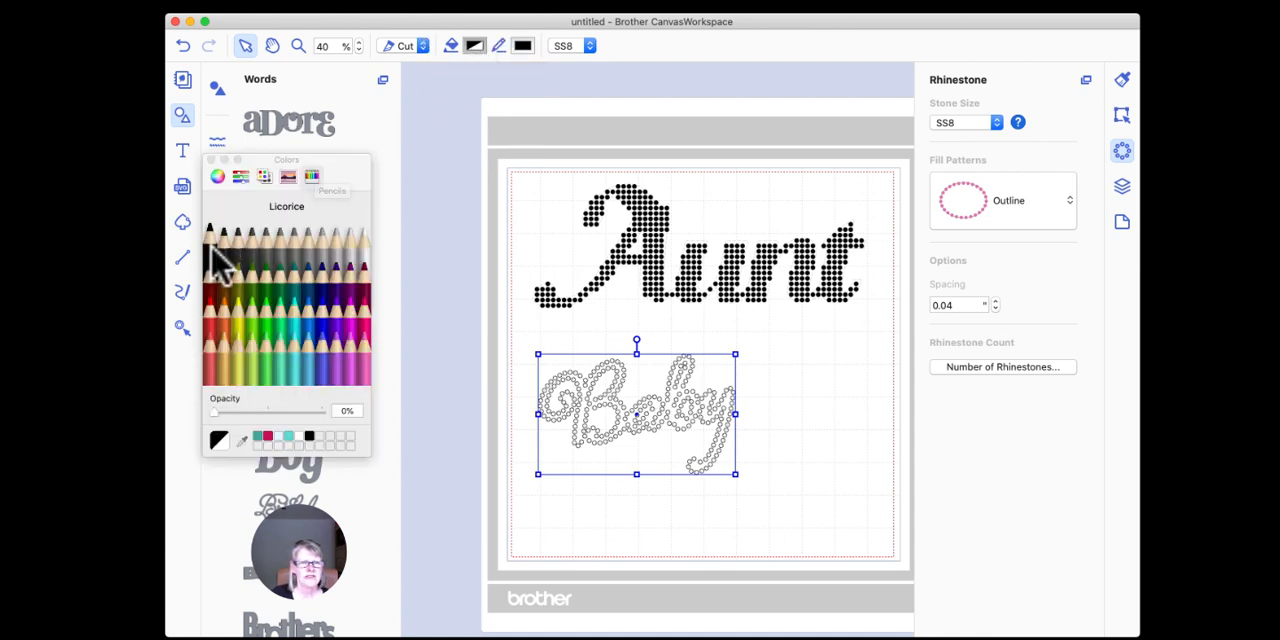
left_click(211, 160)
left_click(766, 409)
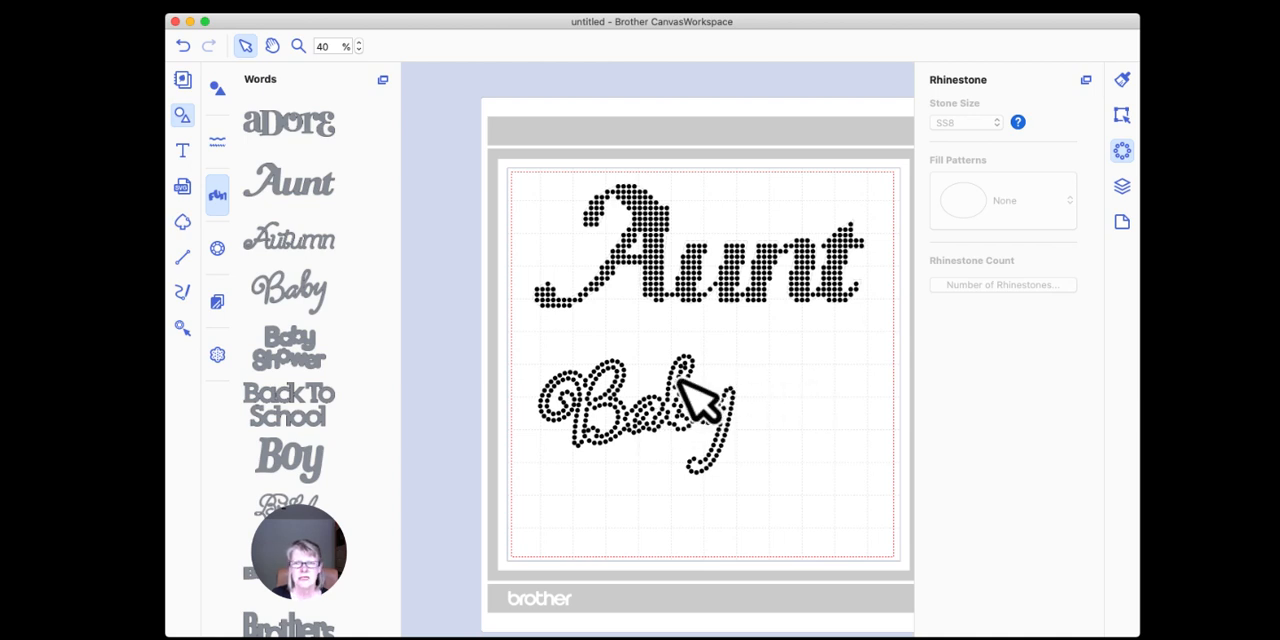
Step: Enlarge the "Baby" rhinestone word proportionally to about 10 inches wide, filling most of the mat width below "Aunt"
left_click(712, 395)
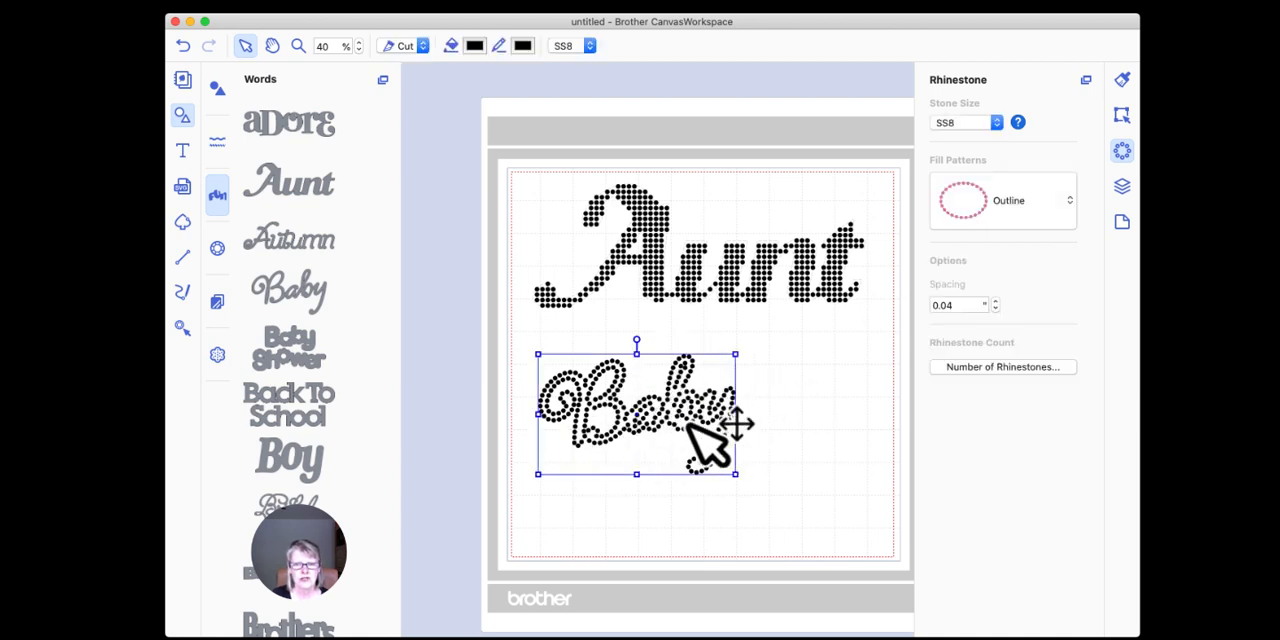
left_click_drag(736, 474, 739, 477)
left_click_drag(834, 513, 863, 529)
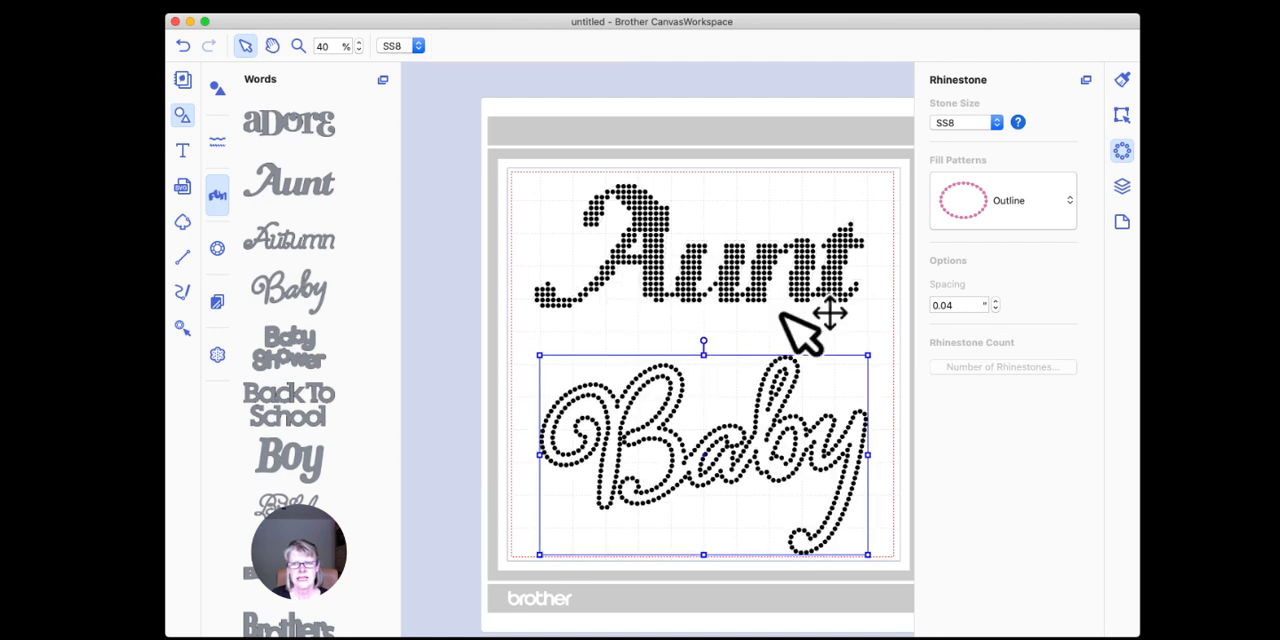
Step: Delete the "Aunt" rhinestone word and move "Baby" up into the upper half of the mat
left_click(737, 282)
left_click(737, 284)
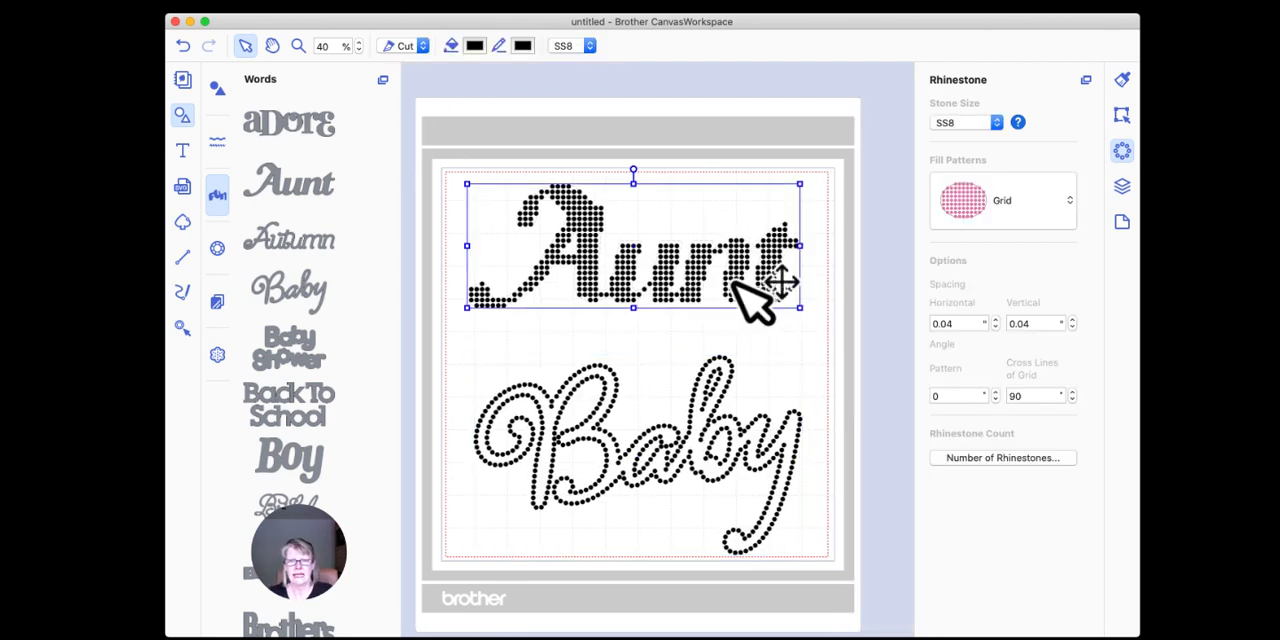
key("Delete")
left_click(730, 430)
left_click_drag(702, 330, 709, 251)
left_click(645, 432)
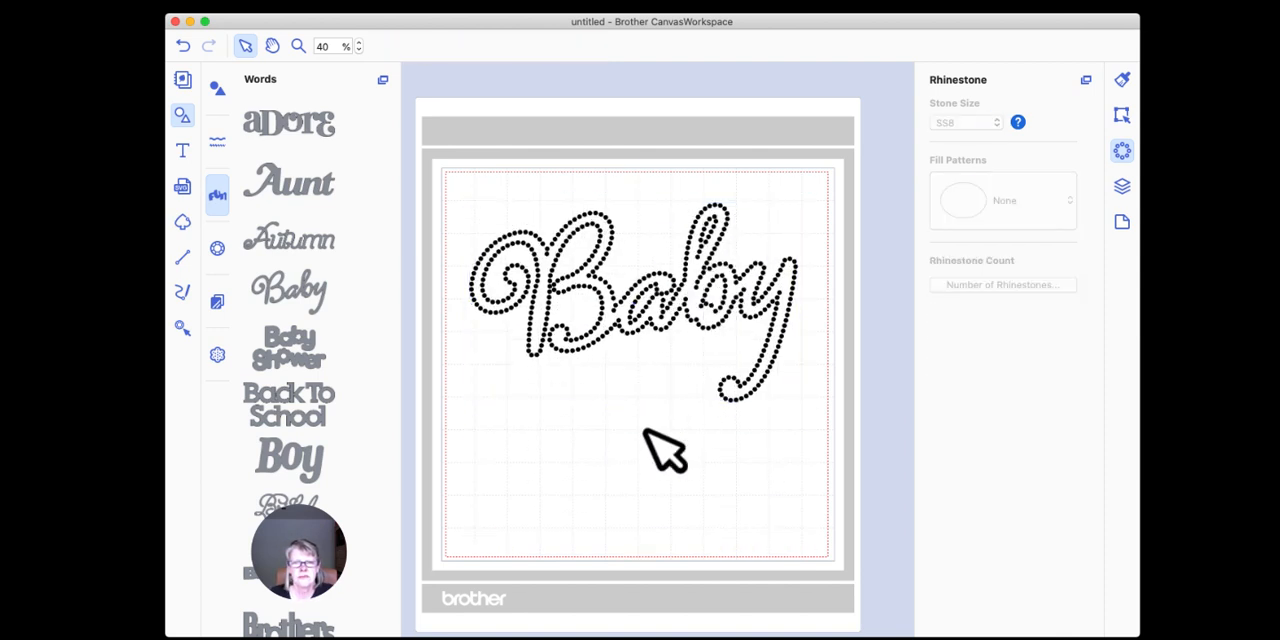
Step: Display the dimensions of "Baby" and resize it proportionally, first to about 4.8 inches wide, and finally to about 7.65 by 4.66 inches
left_click(704, 326)
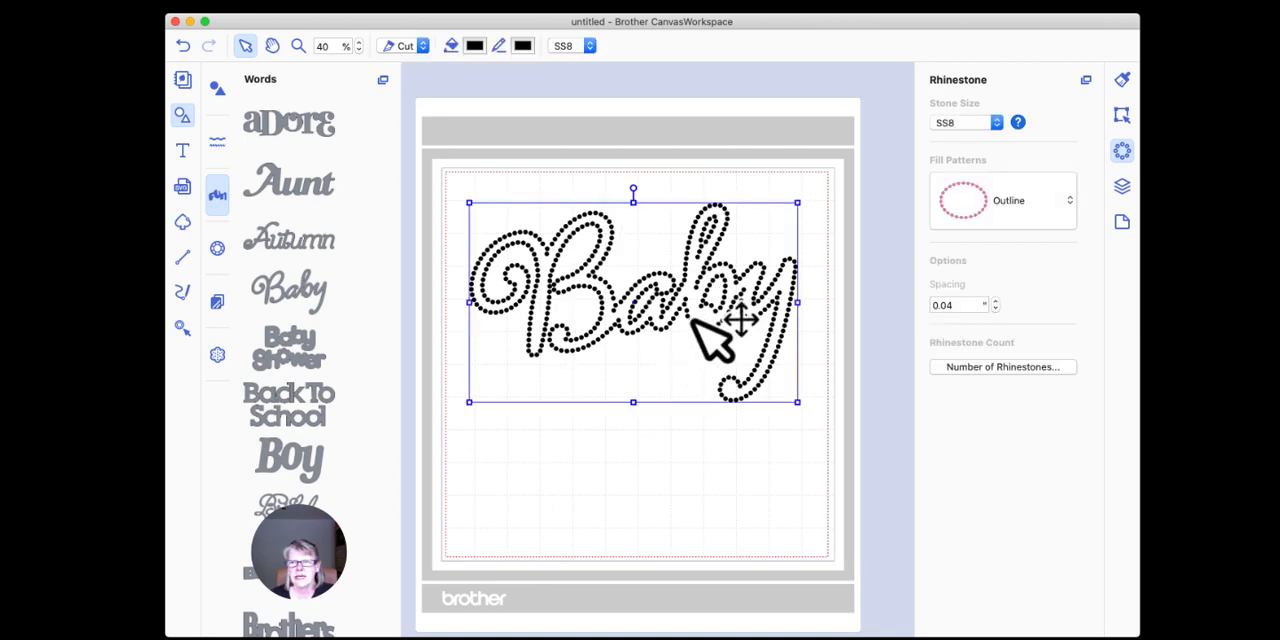
left_click(1121, 115)
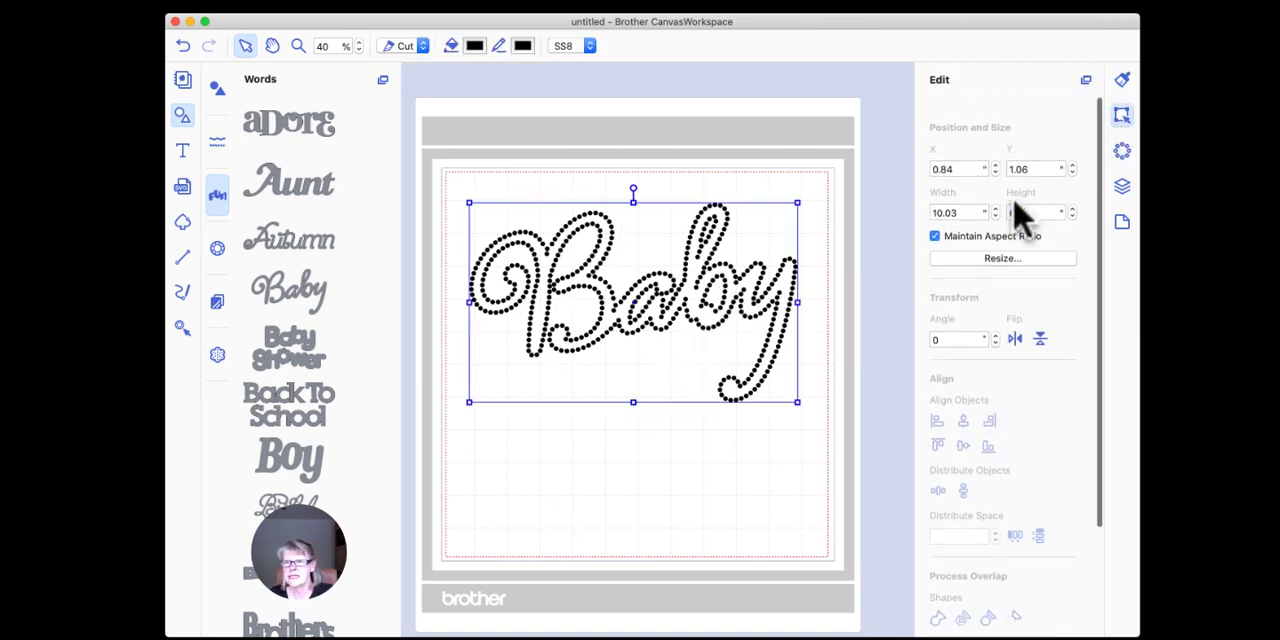
scroll(1020, 215, "down", 1)
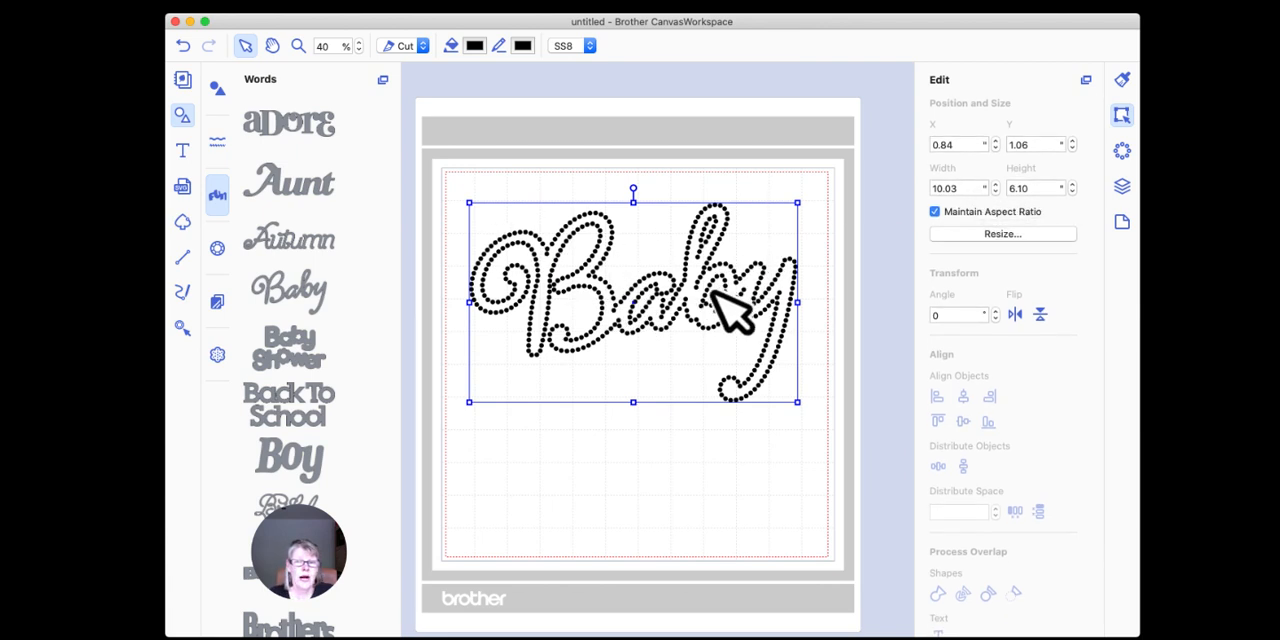
left_click_drag(792, 208, 623, 308)
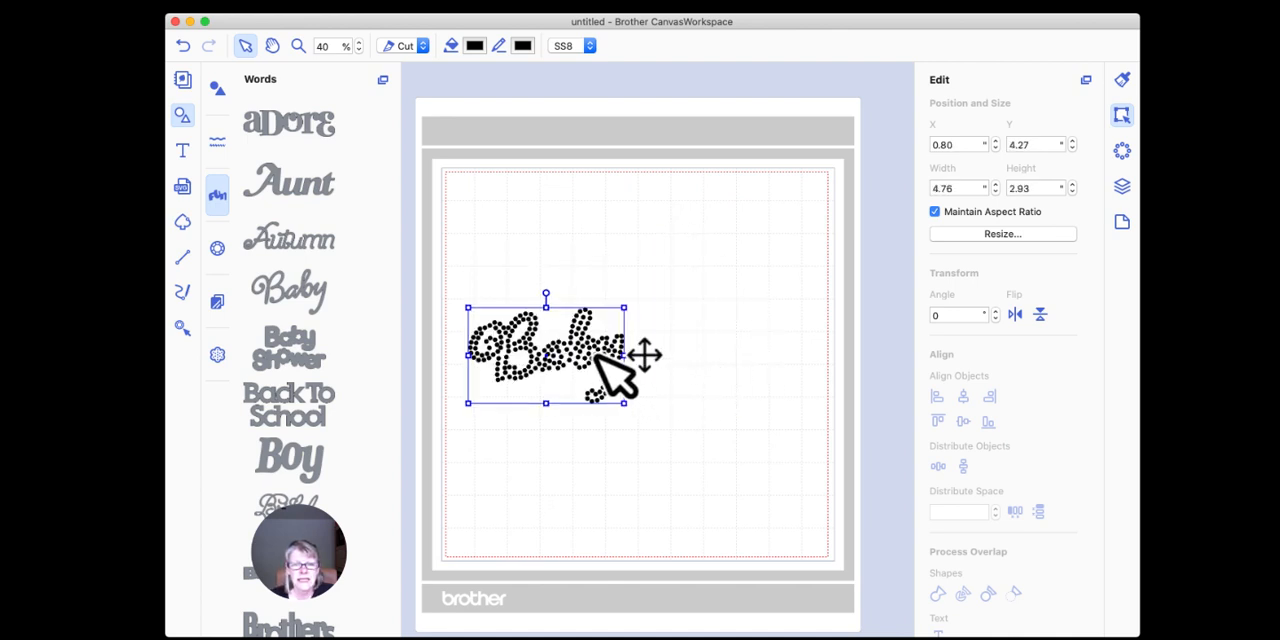
left_click_drag(623, 308, 720, 248)
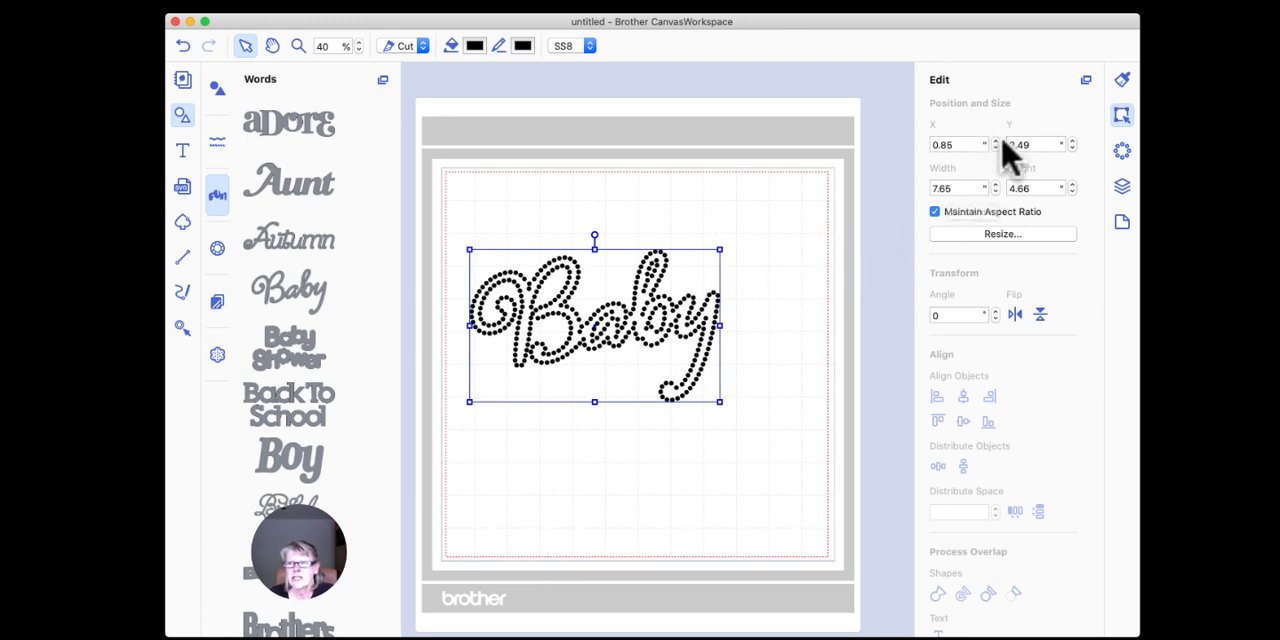
Step: Change the stone size of the "Baby" rhinestones to SS10
left_click(1121, 151)
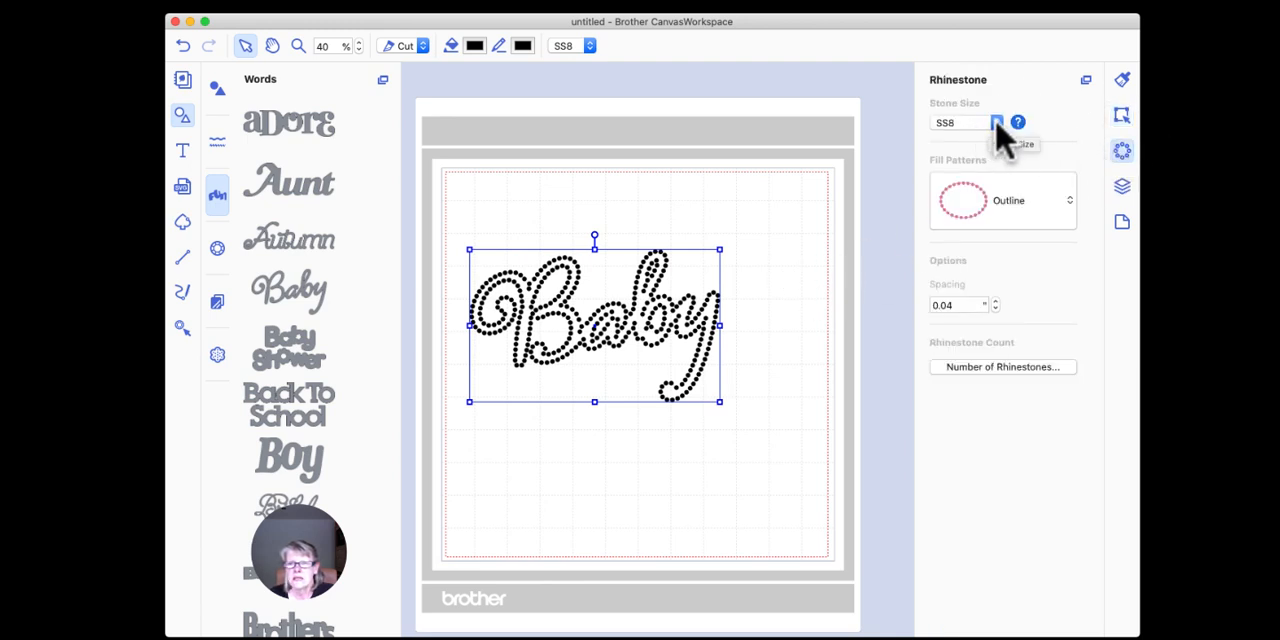
left_click(997, 122)
left_click(967, 150)
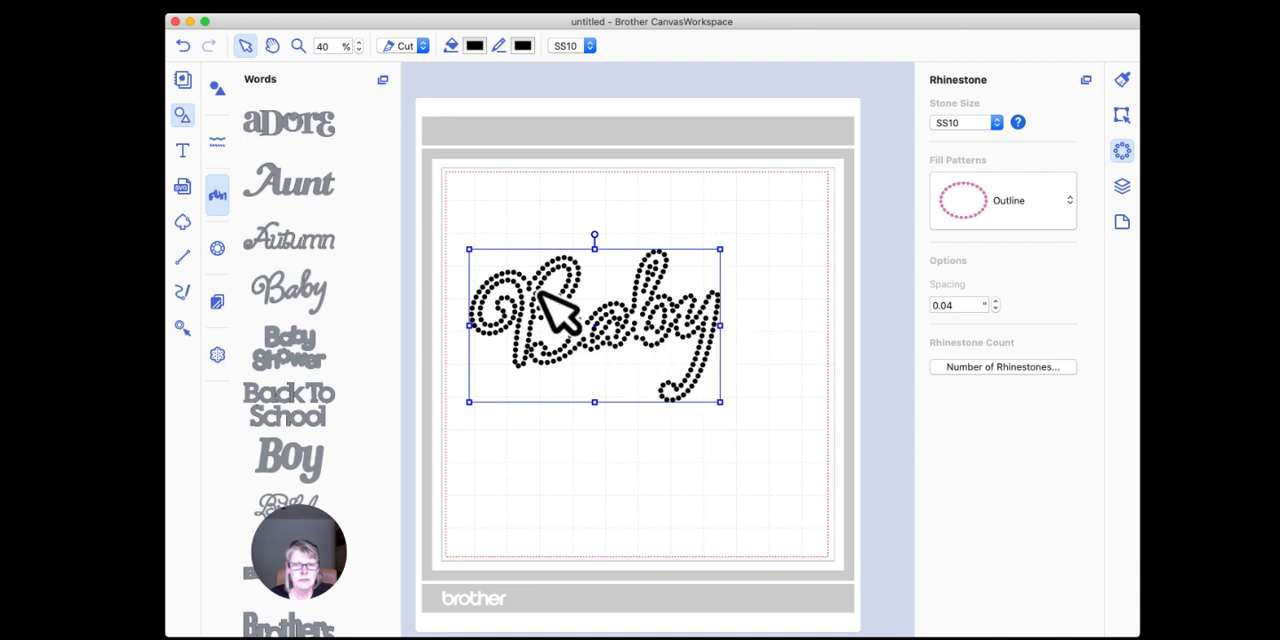
Step: Try the Contour and Grid fill patterns on "Baby", and return it to Outline
left_click(1003, 210)
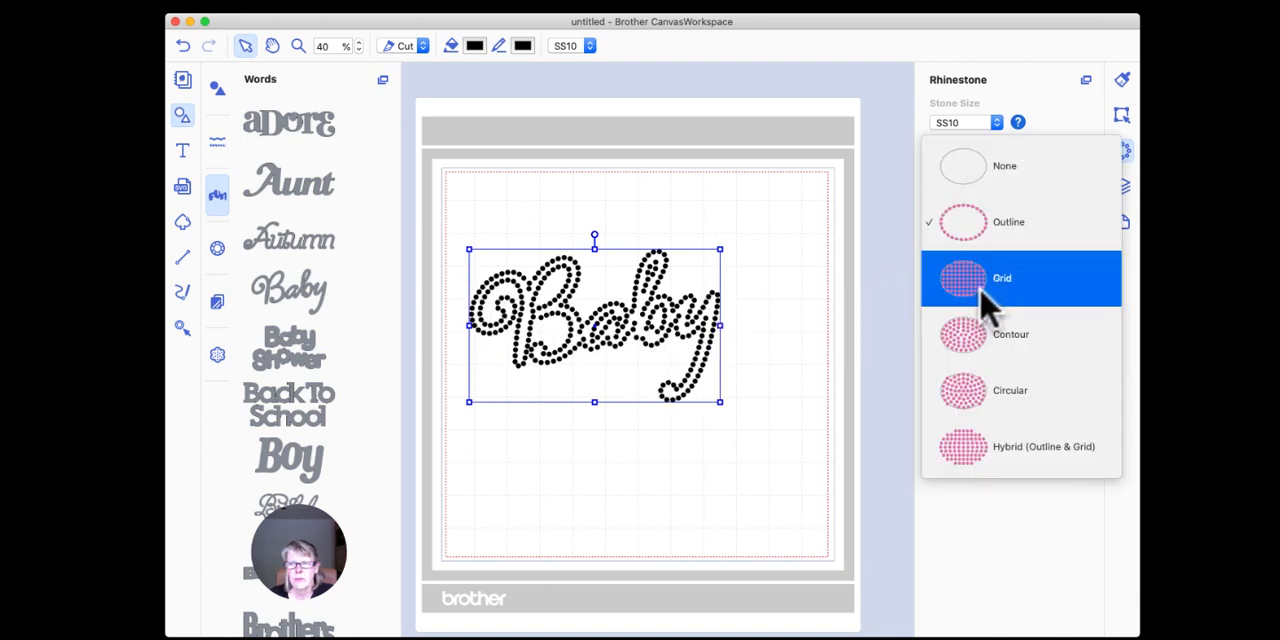
left_click(975, 340)
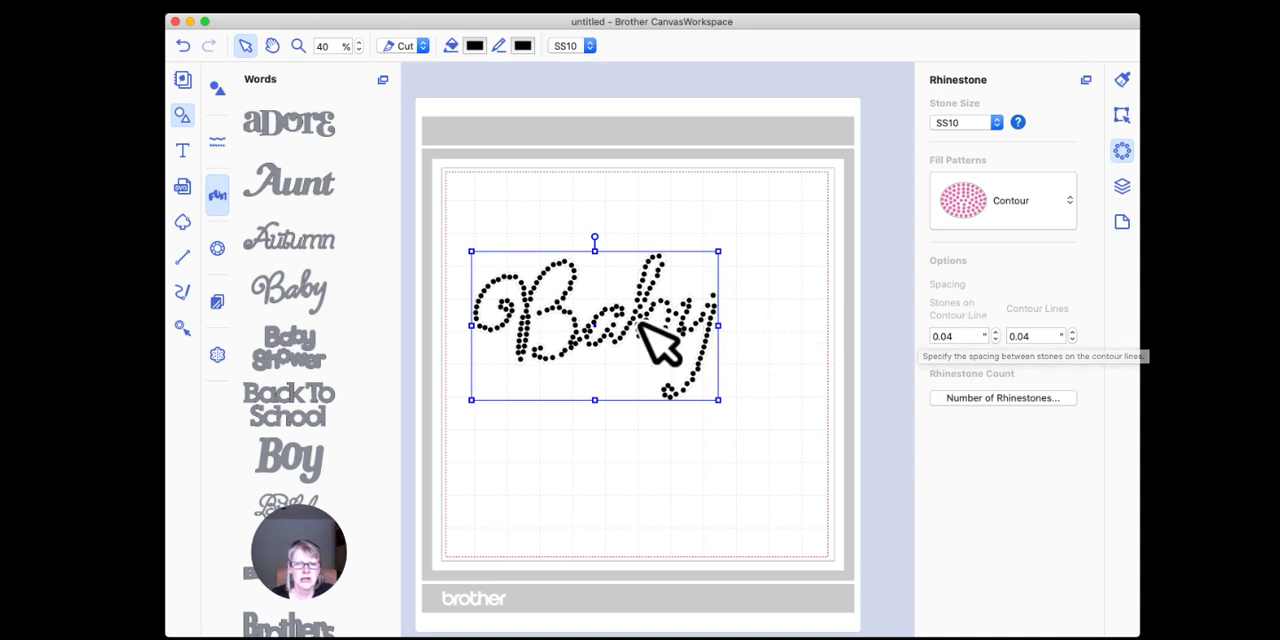
left_click(1005, 212)
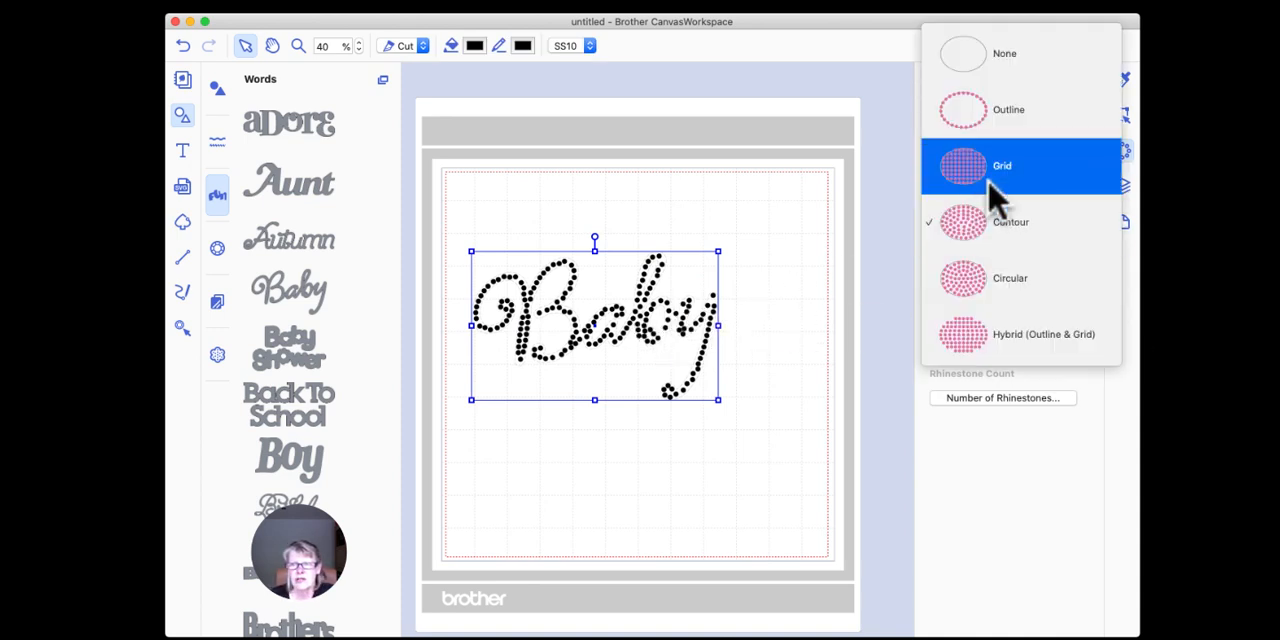
left_click(969, 164)
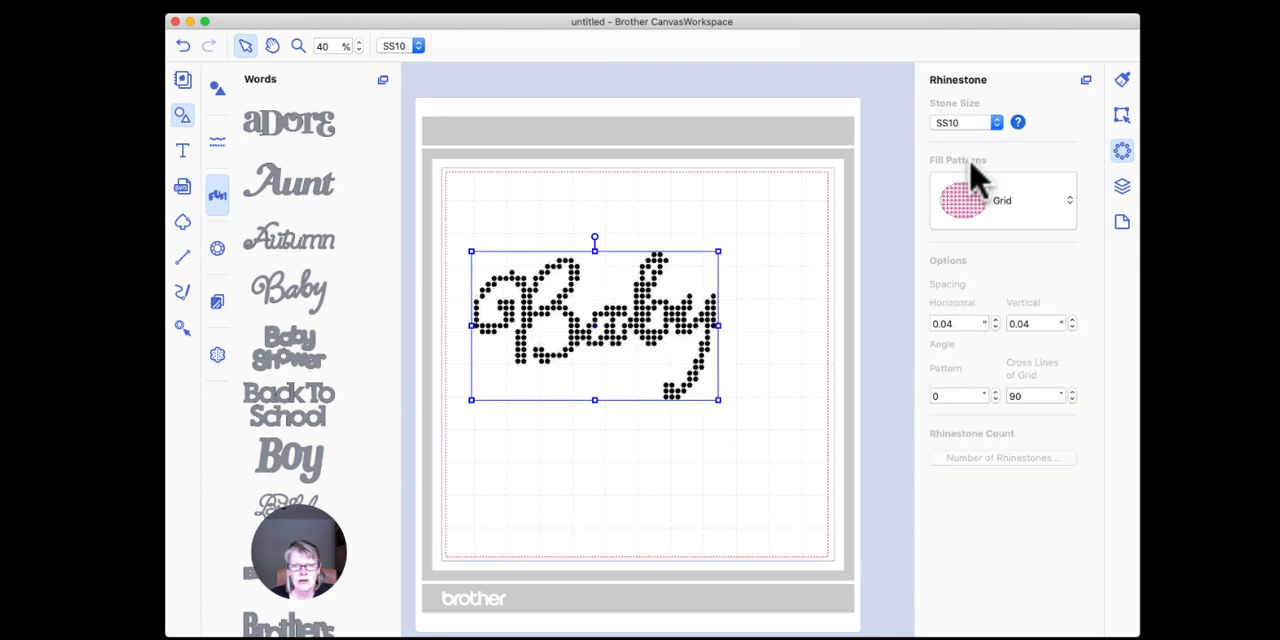
left_click(1005, 210)
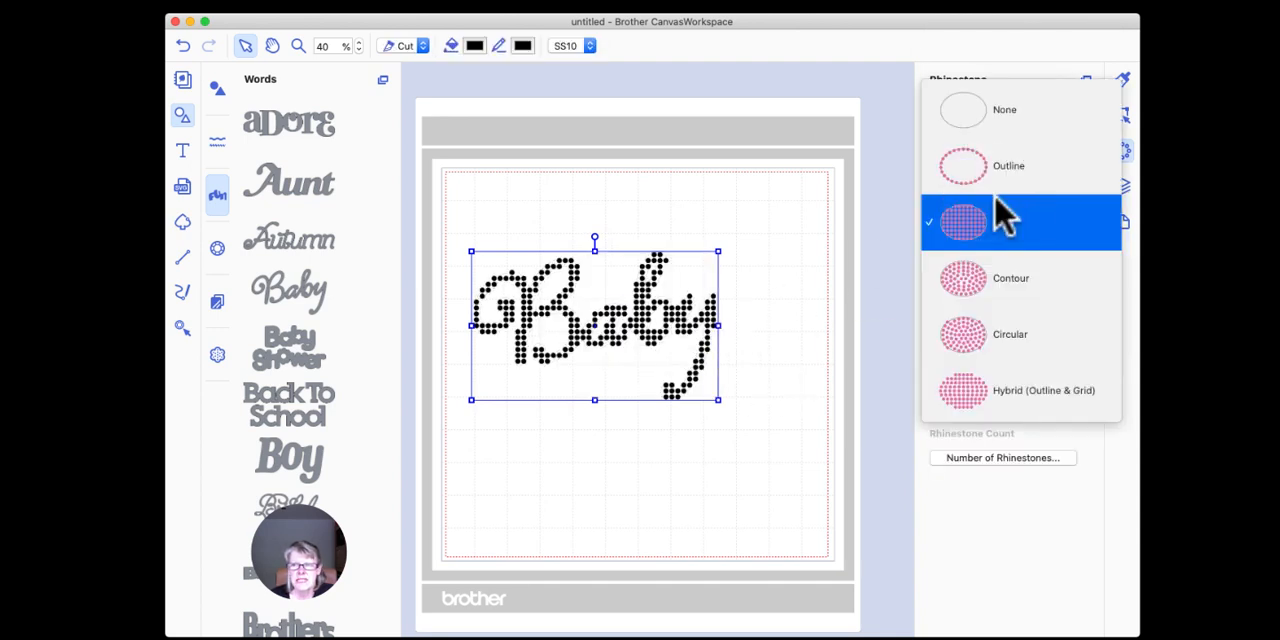
left_click(997, 176)
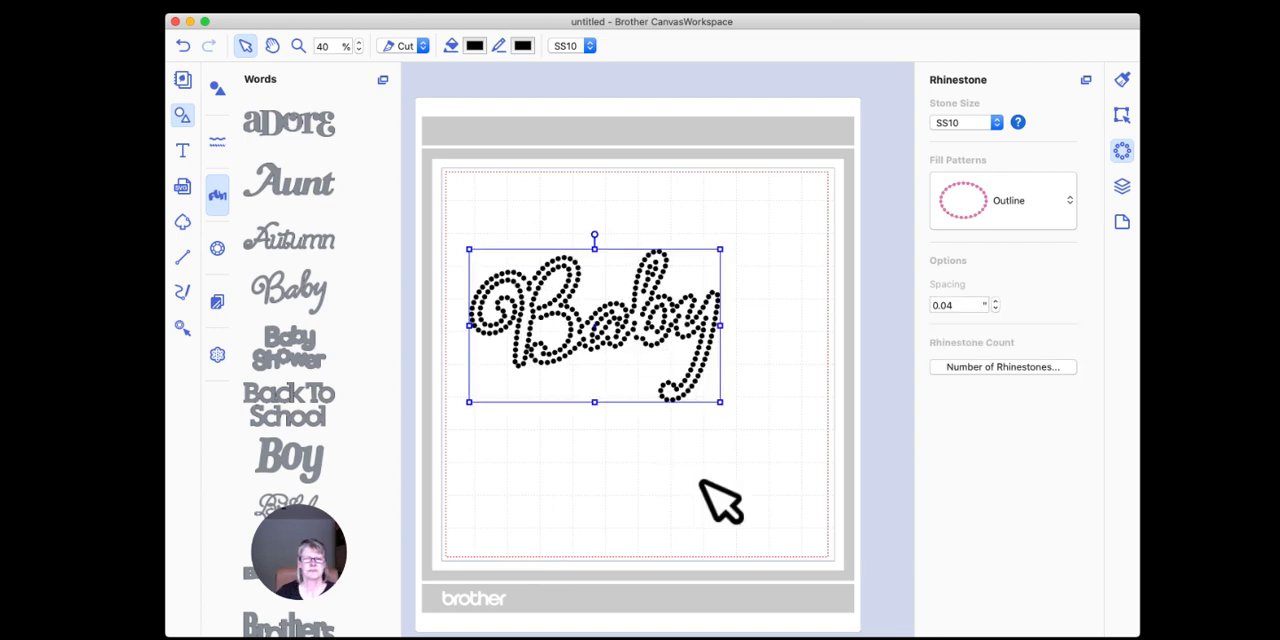
Step: Move the "Baby" rhinestone word close to the upper-left corner of the mat and deselect it
left_click_drag(654, 331, 639, 250)
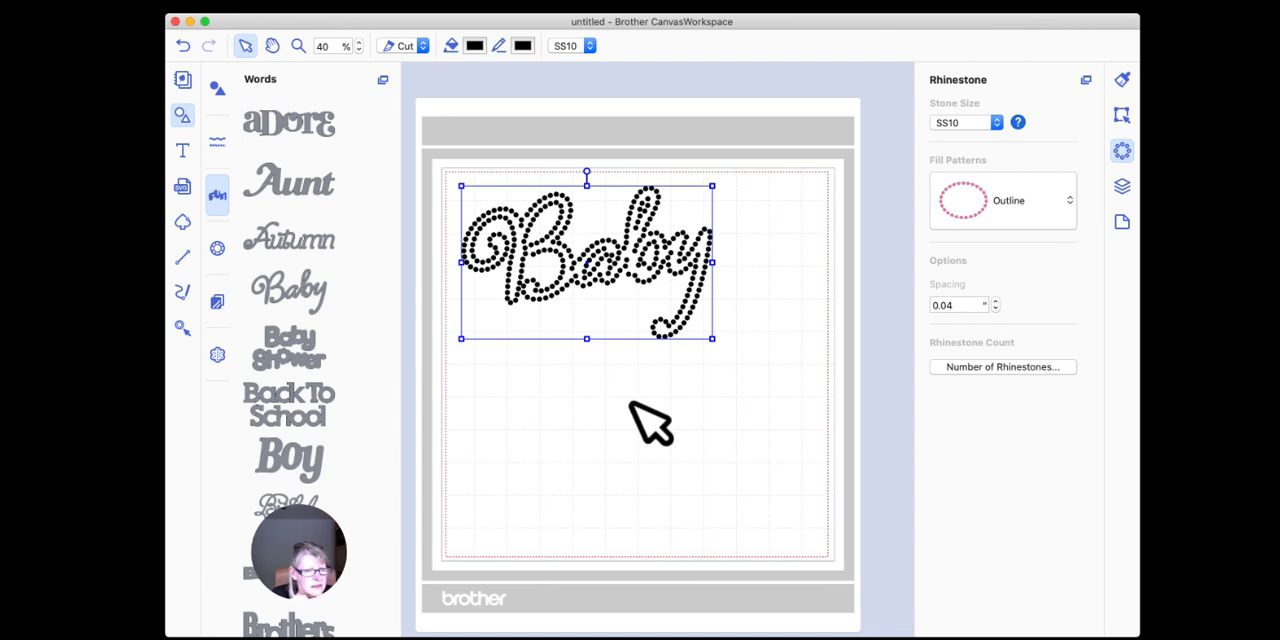
left_click(592, 390)
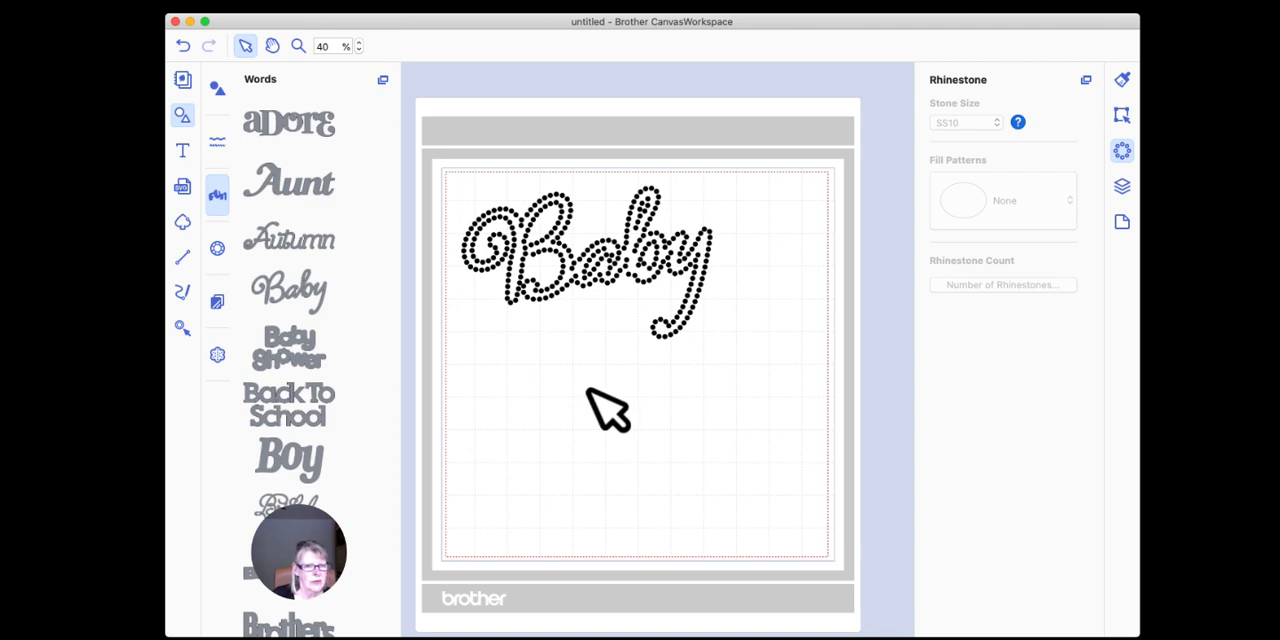
scroll(514, 386, "up", 2)
scroll(514, 386, "down", 1)
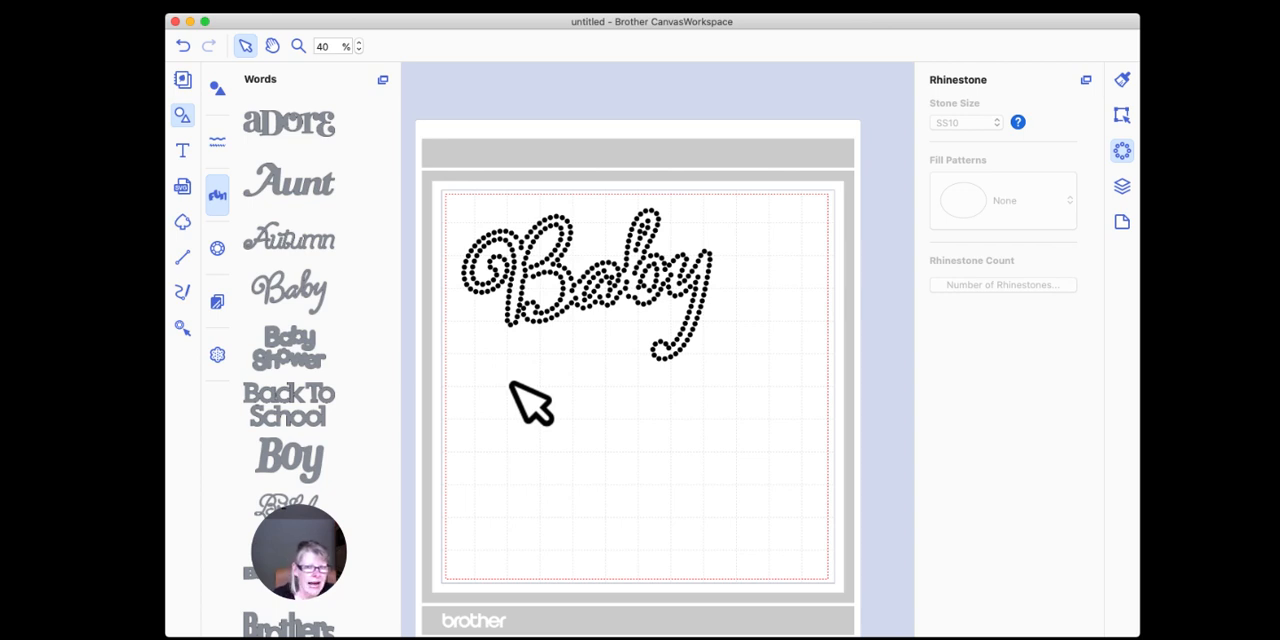
Step: Select "Baby", examine the stone spacing in the "by" letters up close, and return the zoom to 40%
left_click(588, 273)
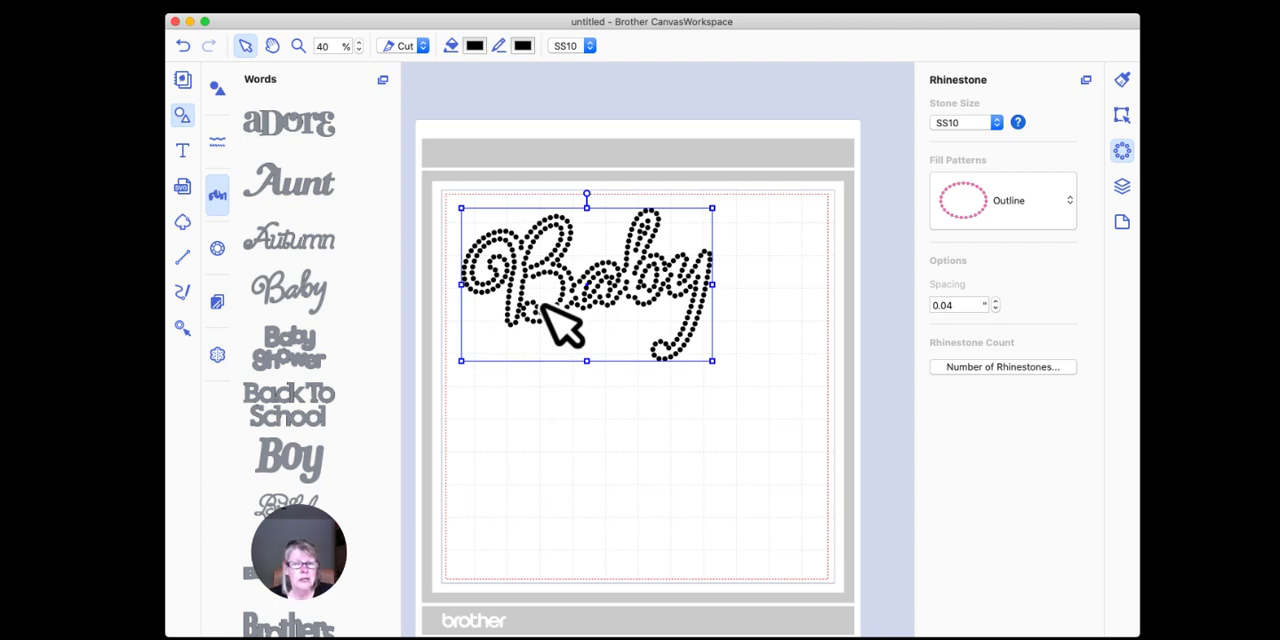
scroll(546, 312, "up", 1)
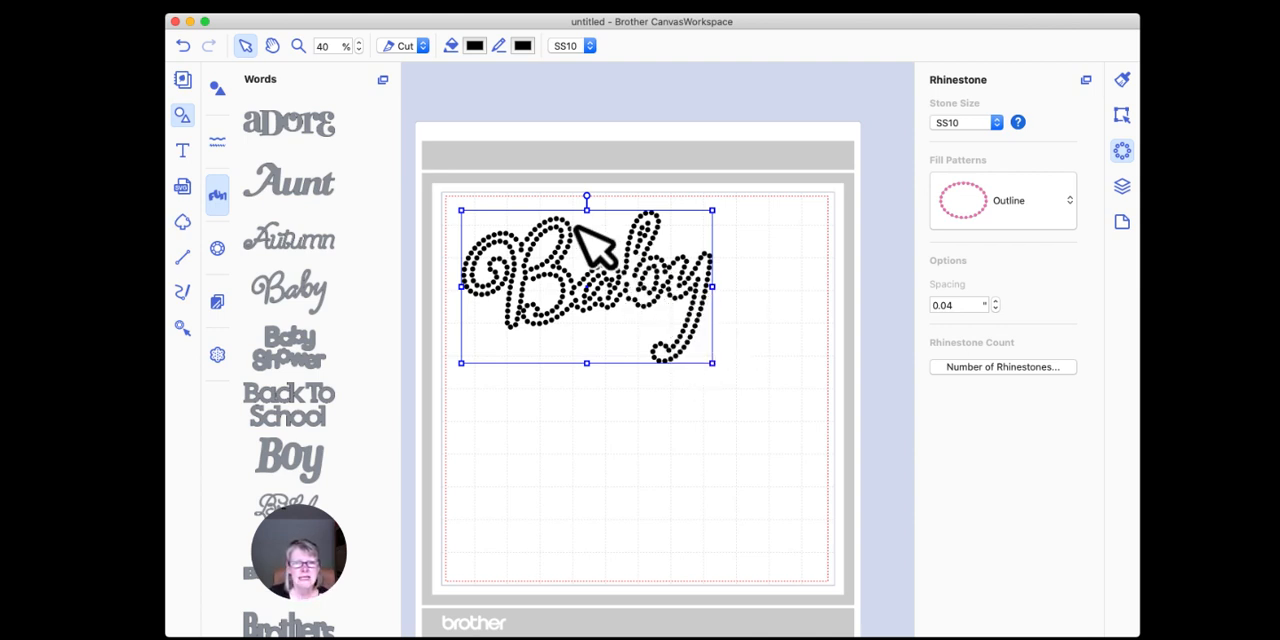
left_click(297, 46)
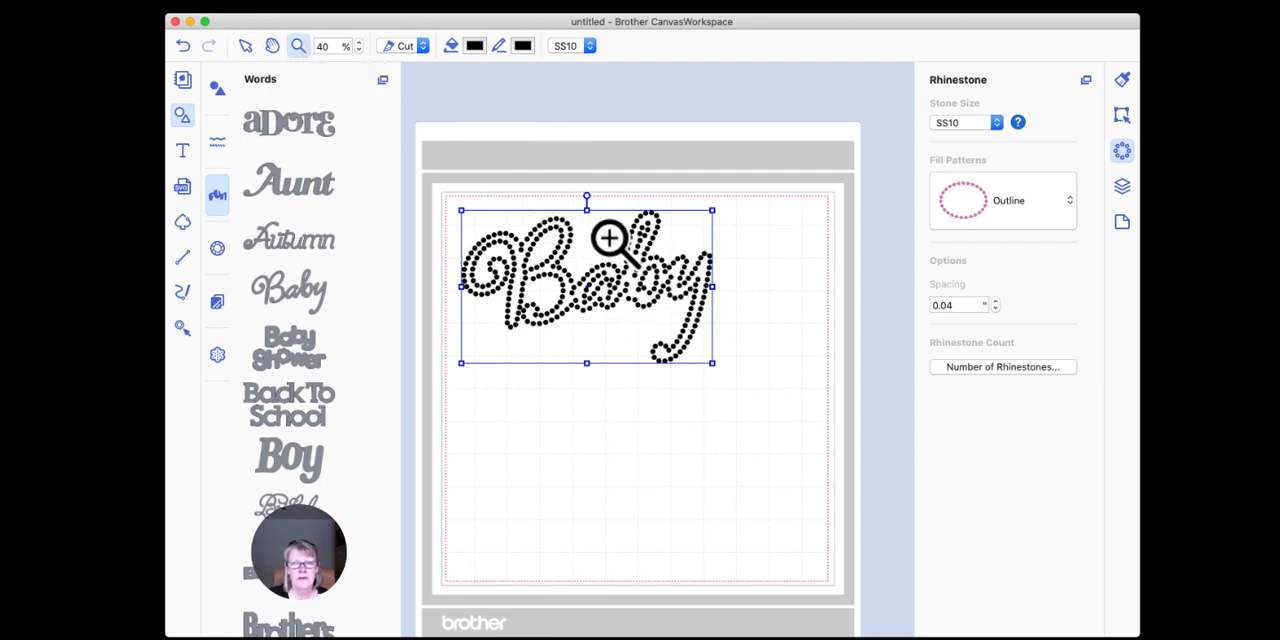
left_click_drag(604, 210, 689, 331)
left_click(245, 46)
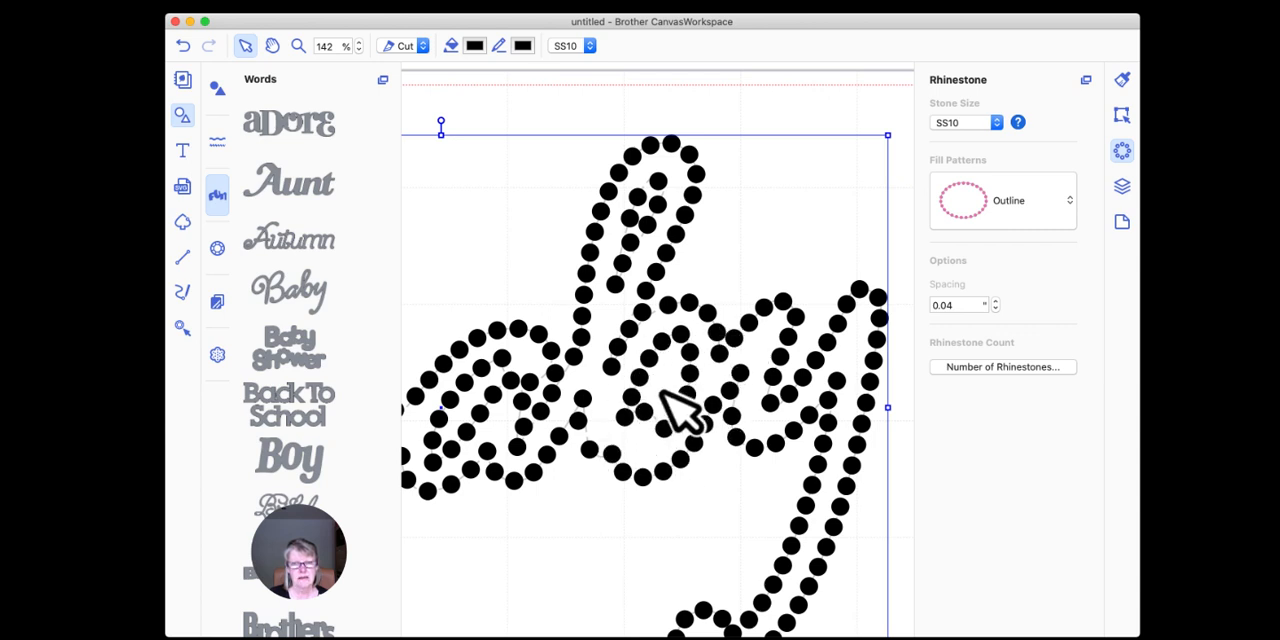
left_click_drag(337, 46, 292, 46)
type("40")
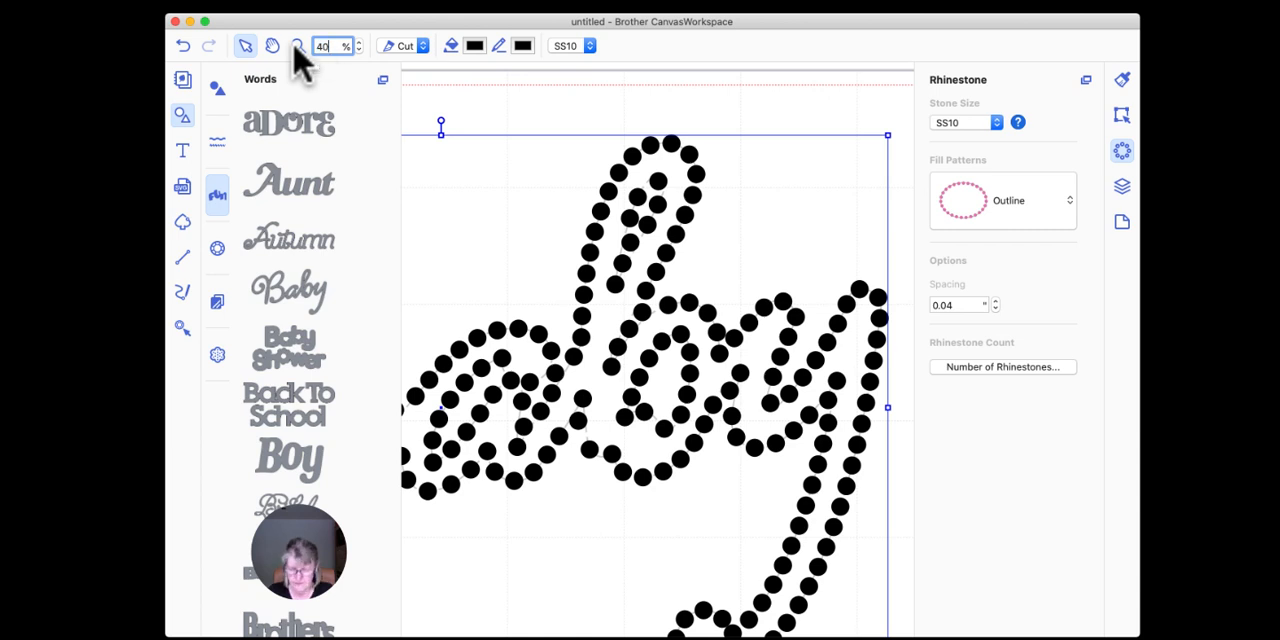
key("Return")
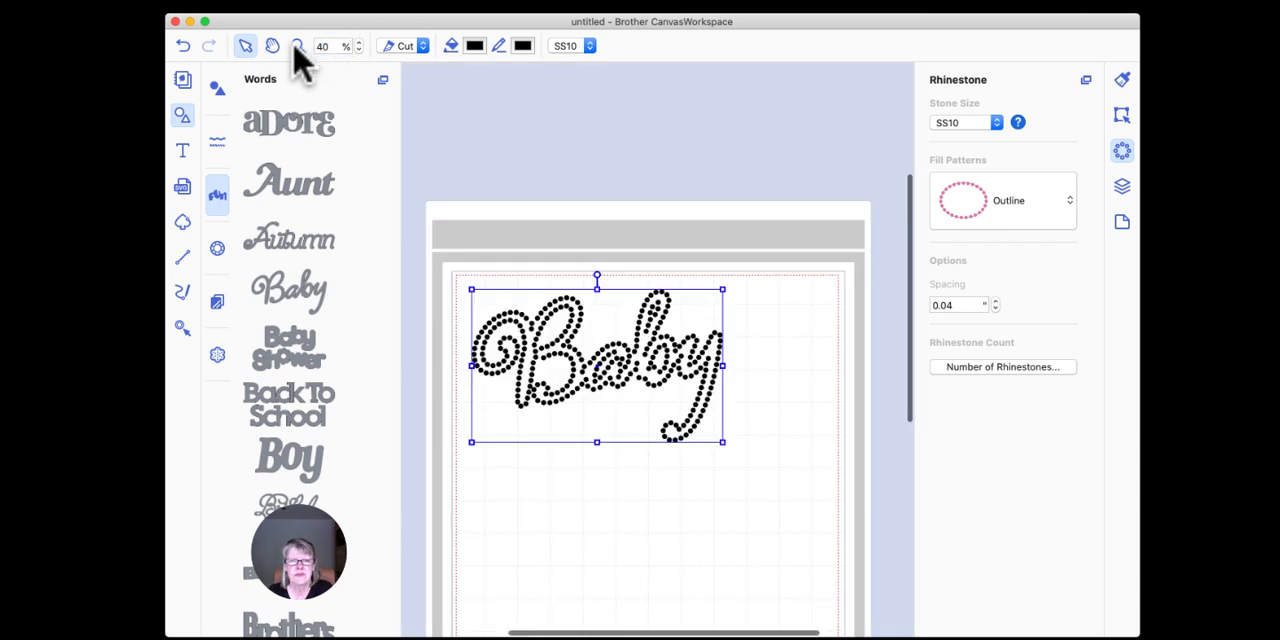
Step: Ungroup the "Baby" rhinestone design and deselect everything
right_click(614, 343)
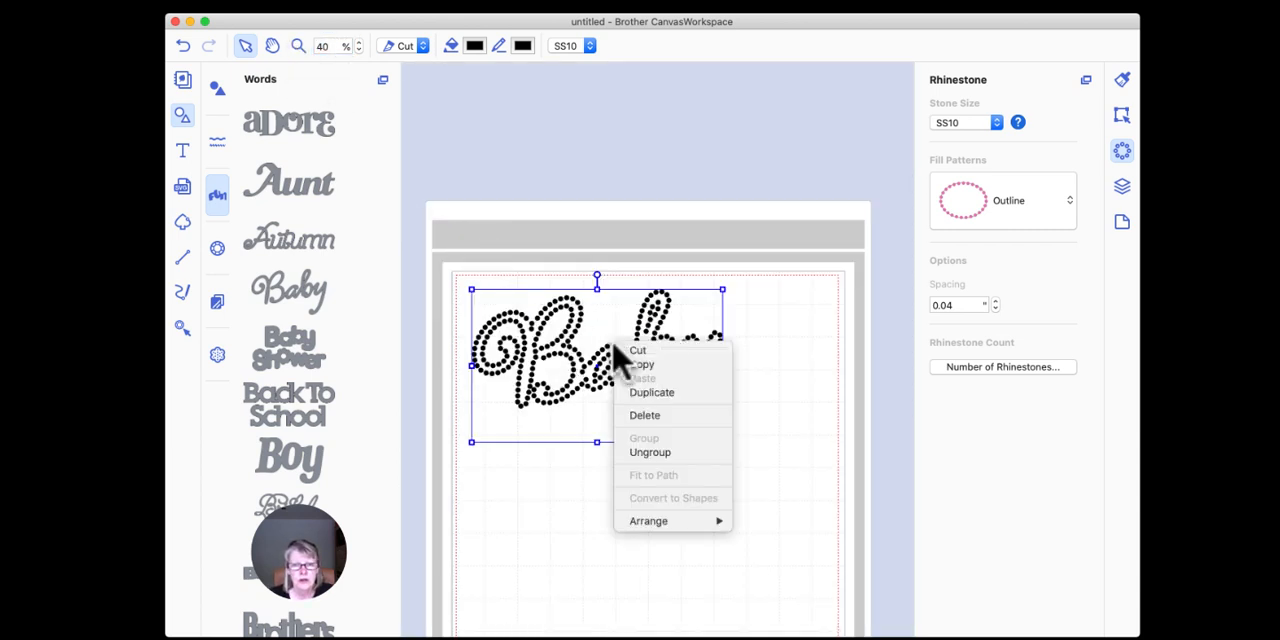
left_click(649, 453)
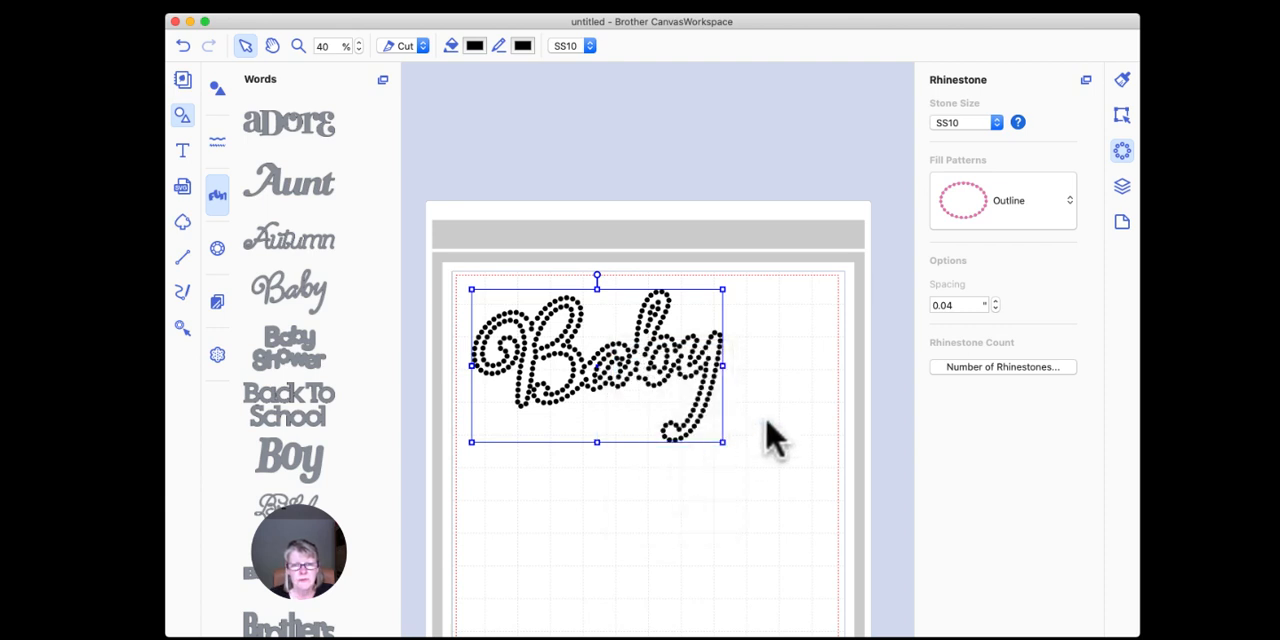
left_click(776, 347)
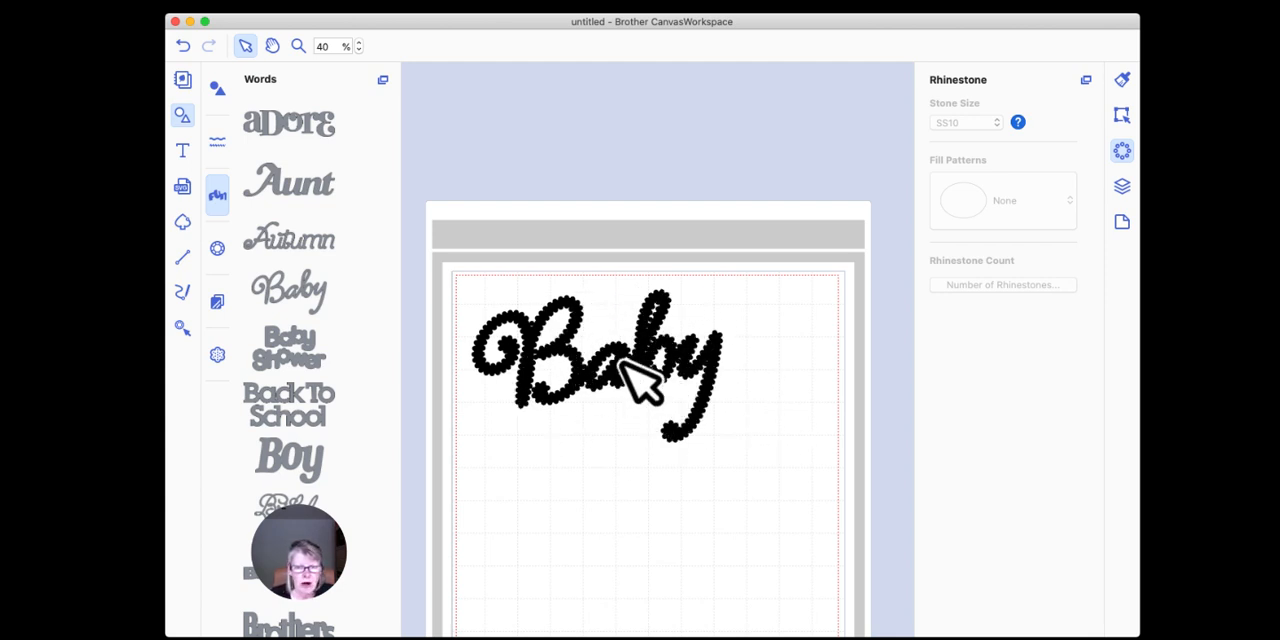
Step: Open the ungrouped "Baby" word shape for path editing to inspect its points, leave path editing and reselect the shape
left_click(573, 356)
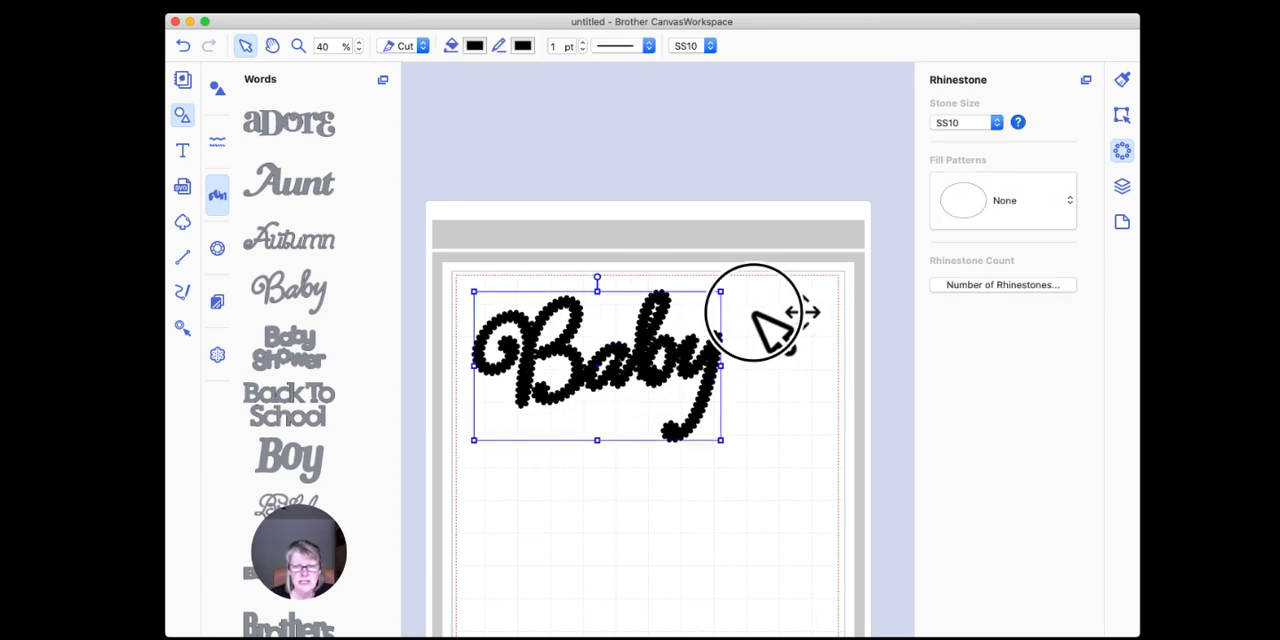
double_click(717, 343)
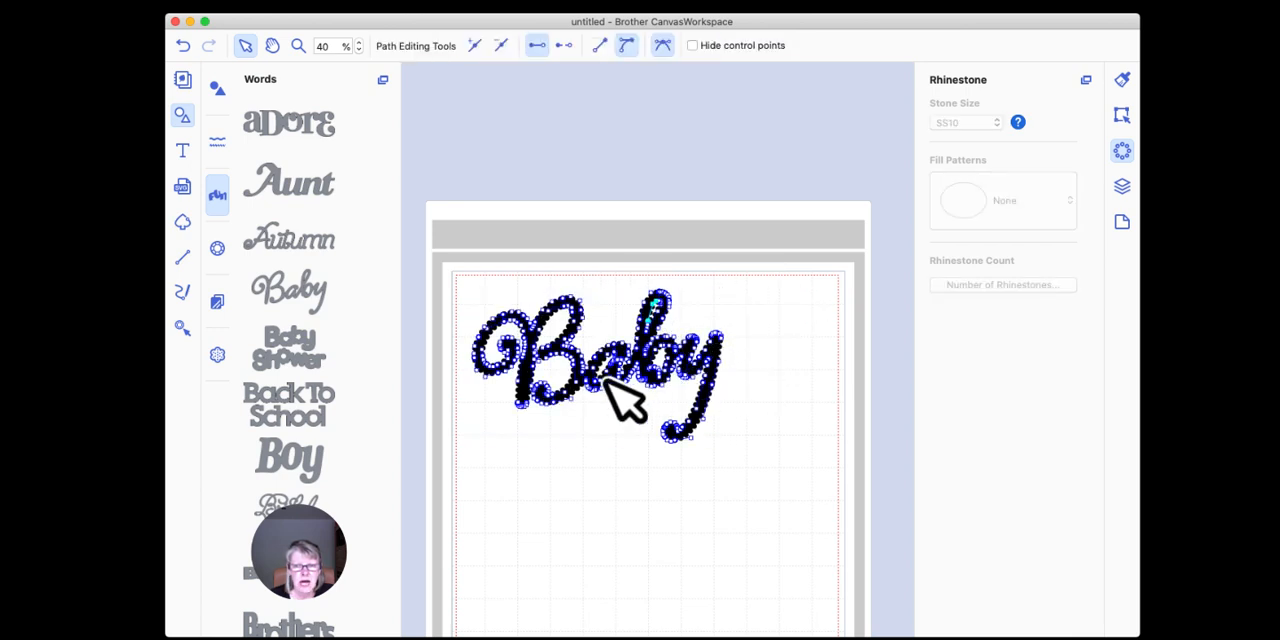
left_click(586, 457)
left_click(577, 356)
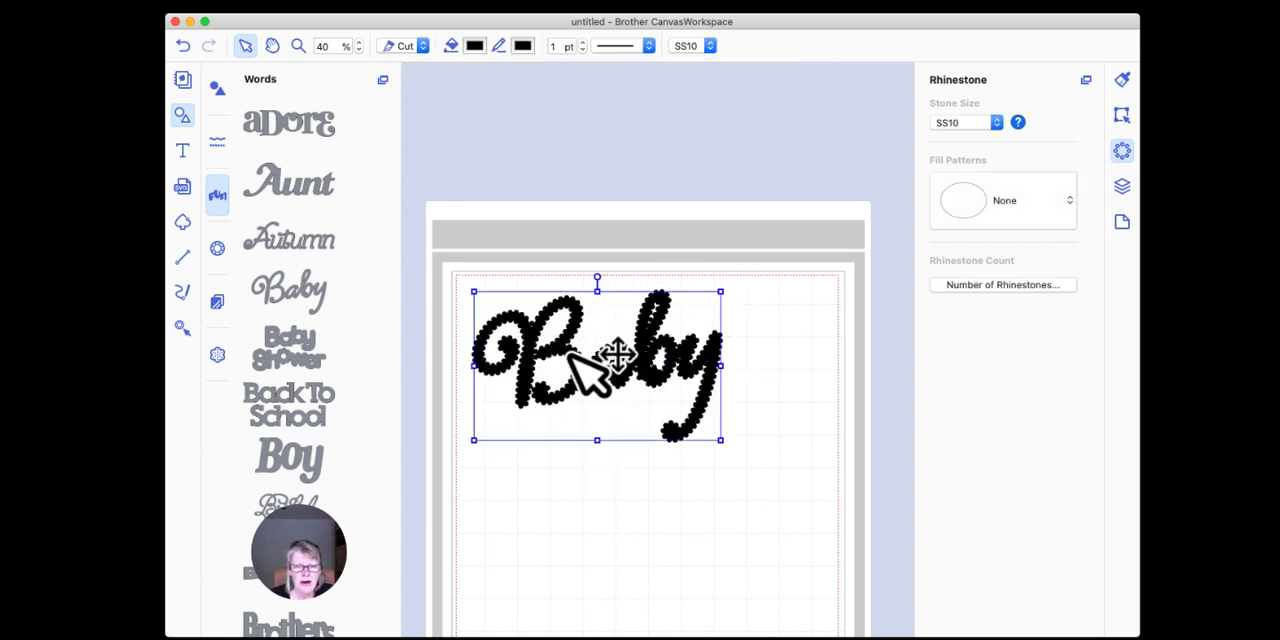
Step: Move the original solid "Baby" word shape off its rhinestones and delete it
left_click_drag(571, 359, 580, 543)
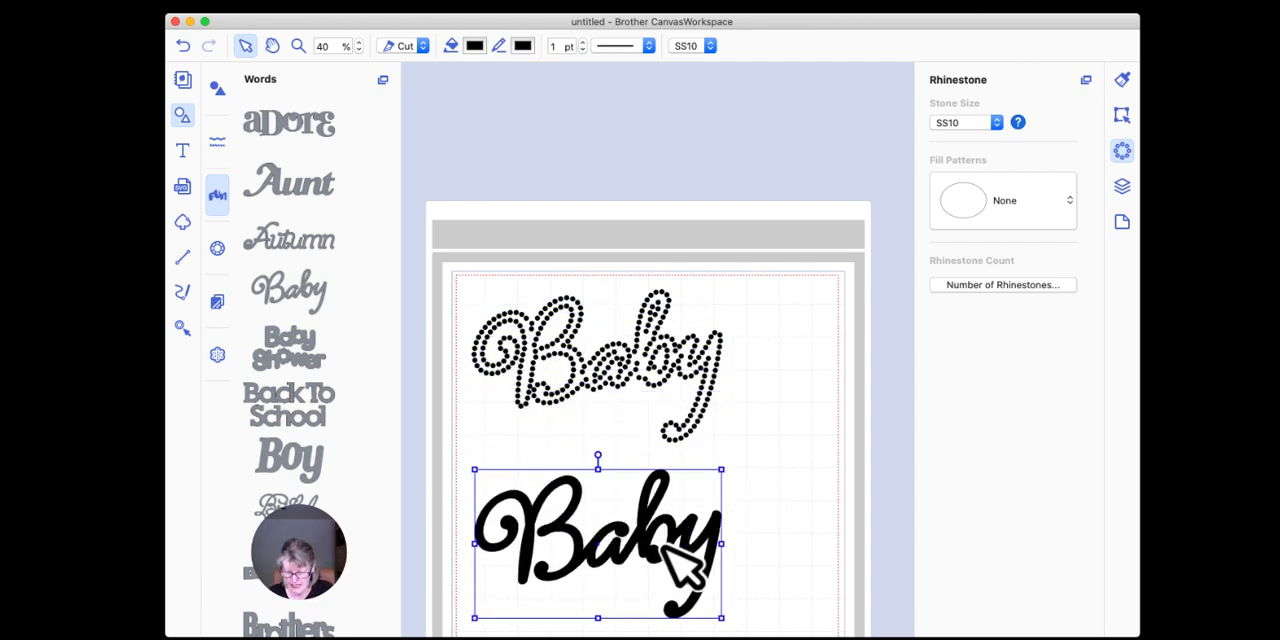
key("Delete")
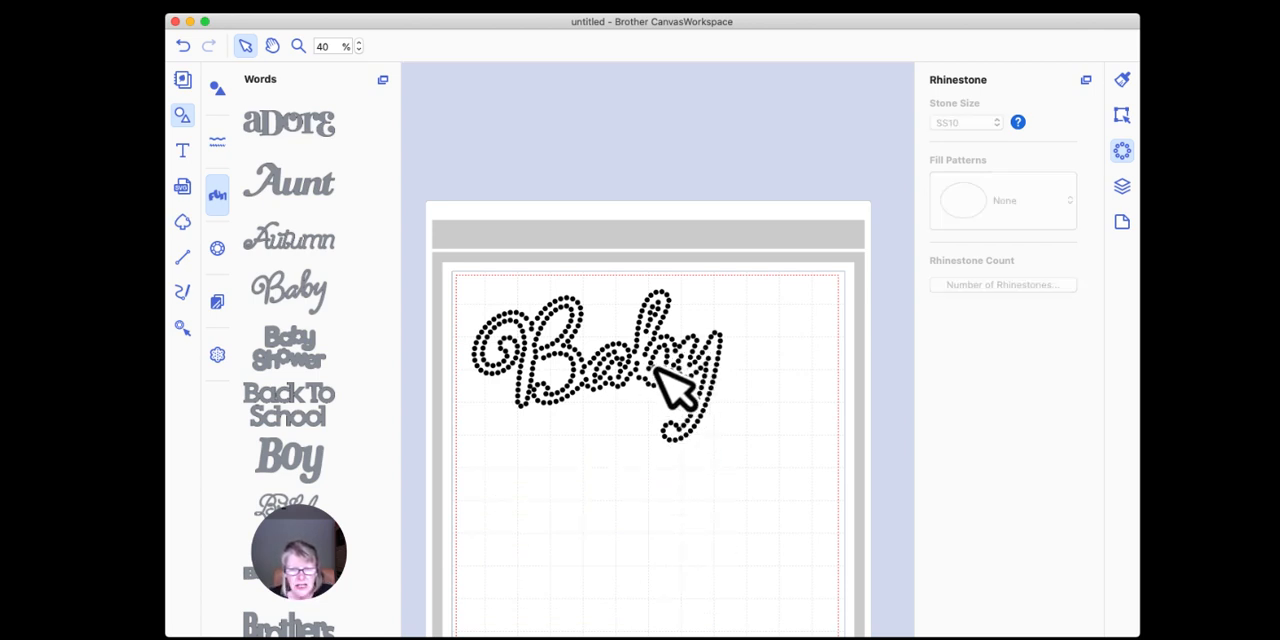
Step: Nudge a single rhinestone in the letter "b" of "Baby" slightly downward and deselect it
left_click(655, 368)
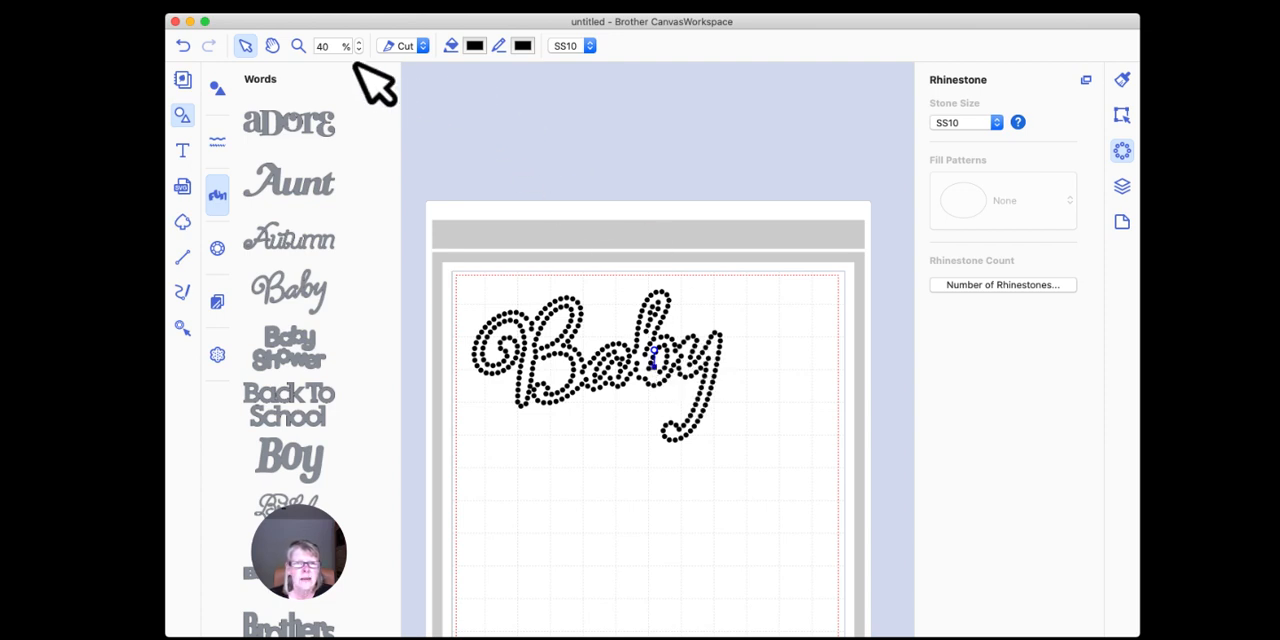
left_click(297, 45)
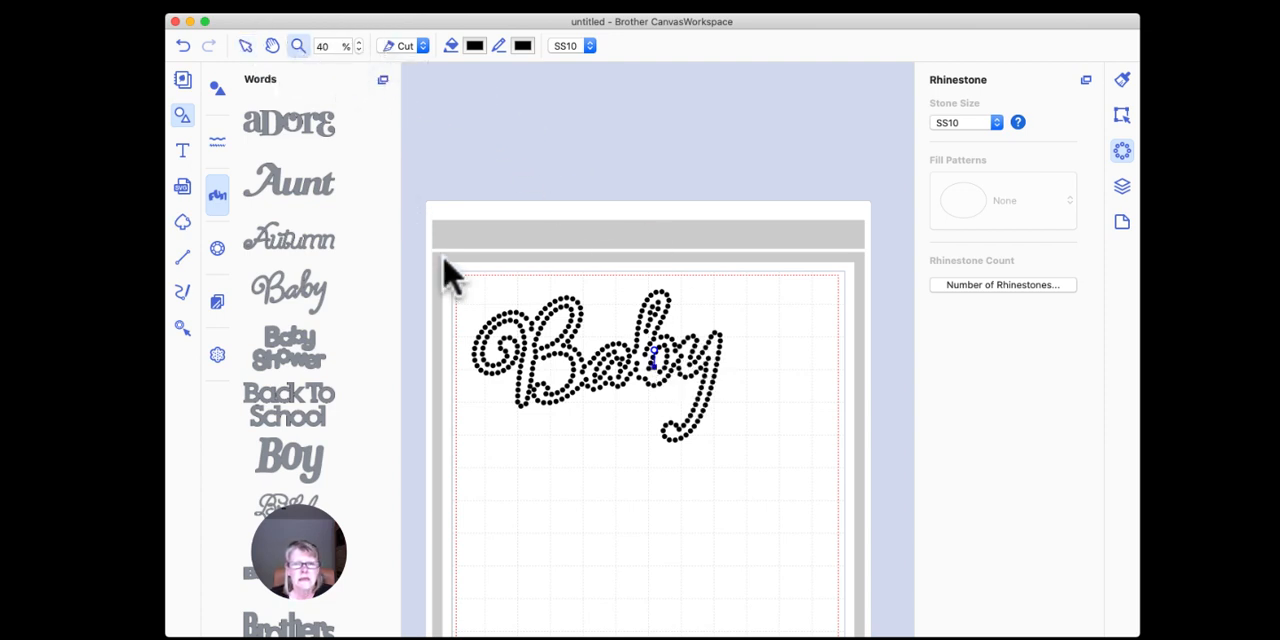
left_click_drag(468, 270, 730, 457)
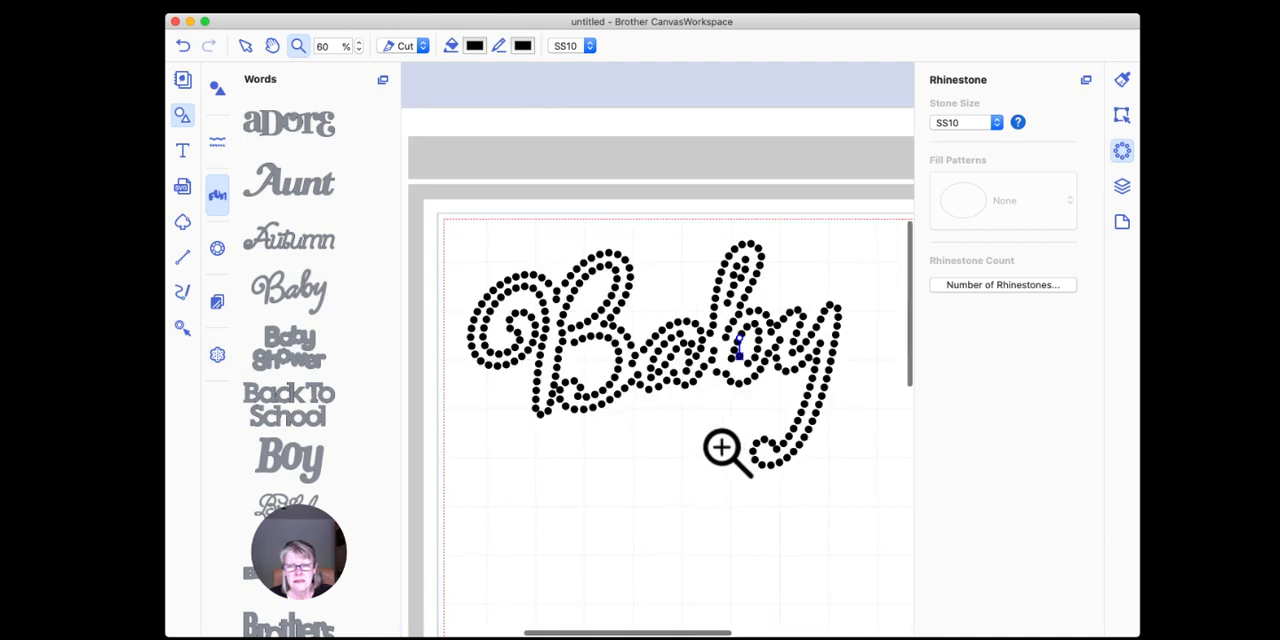
left_click(244, 46)
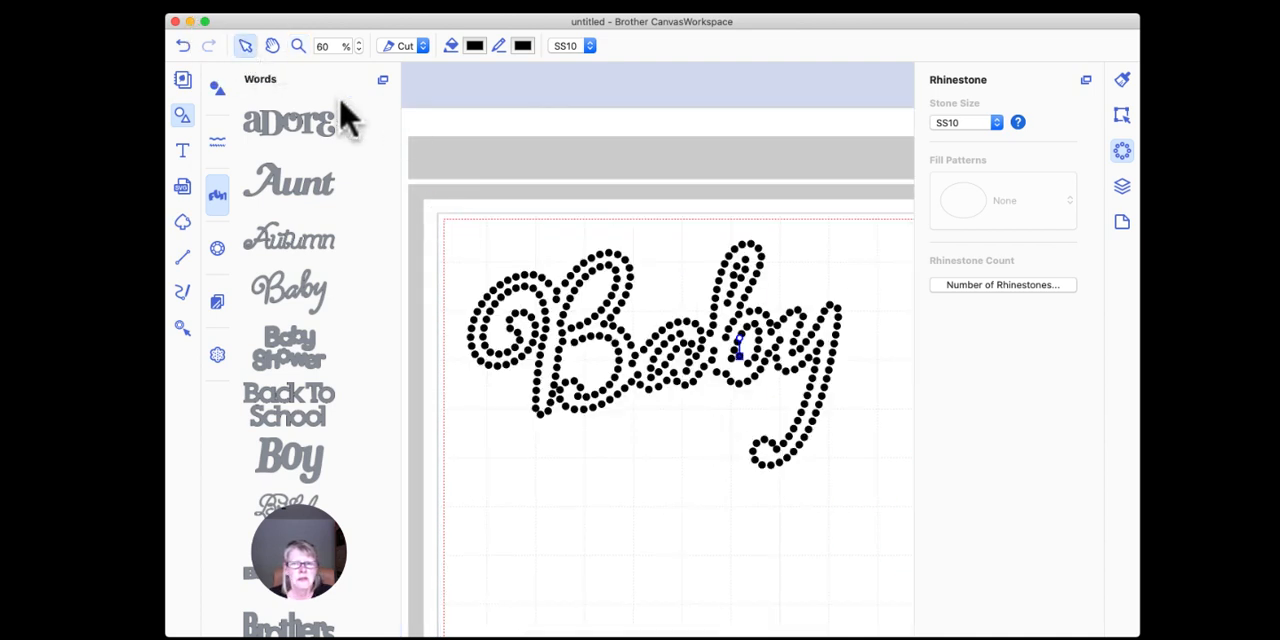
left_click(741, 358)
left_click_drag(741, 358, 743, 372)
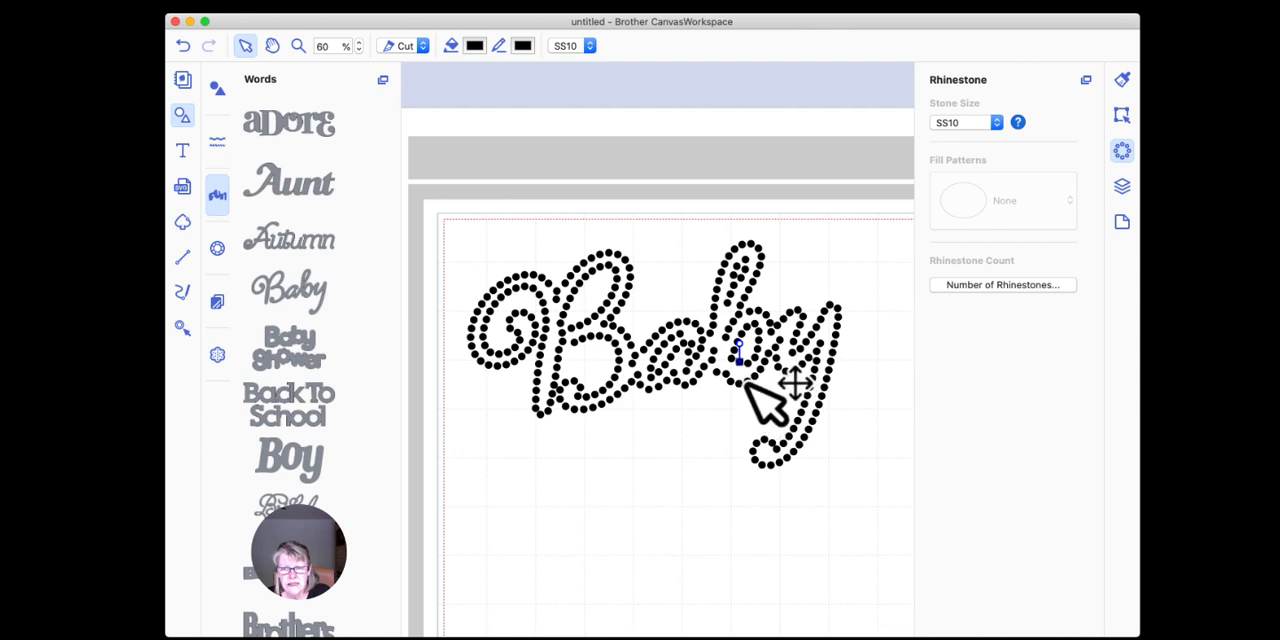
left_click(613, 453)
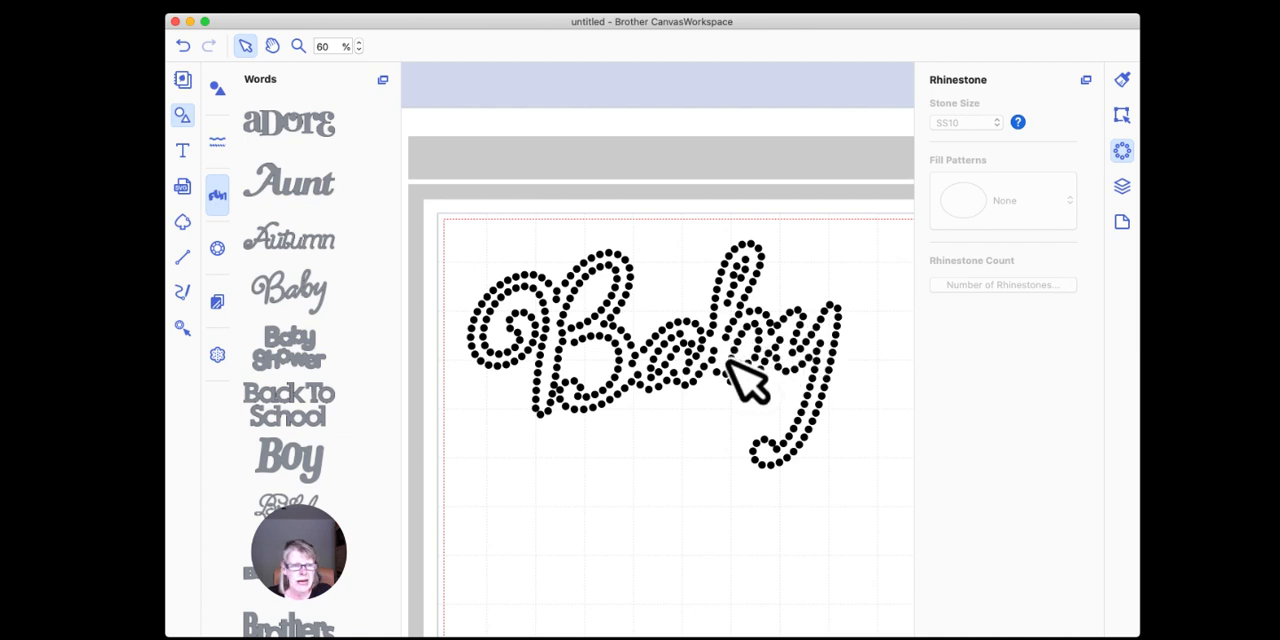
Step: Group all the individual stones of "Baby" into one object and check that the whole word selects together
left_click(530, 284)
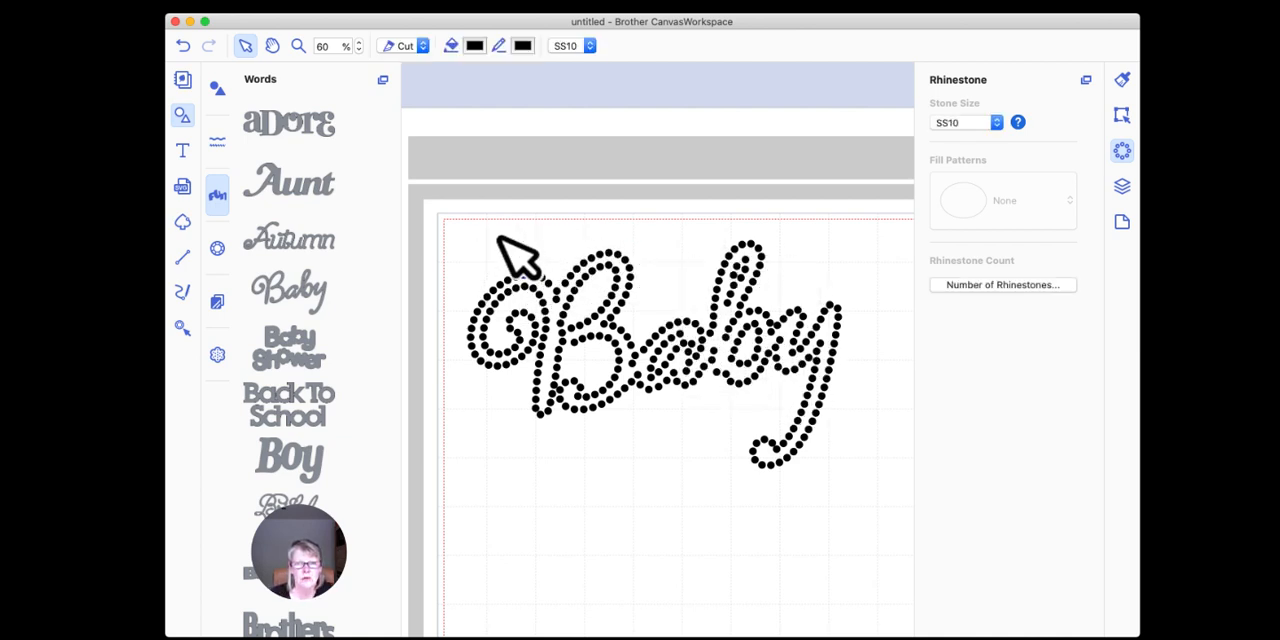
left_click_drag(430, 181, 893, 545)
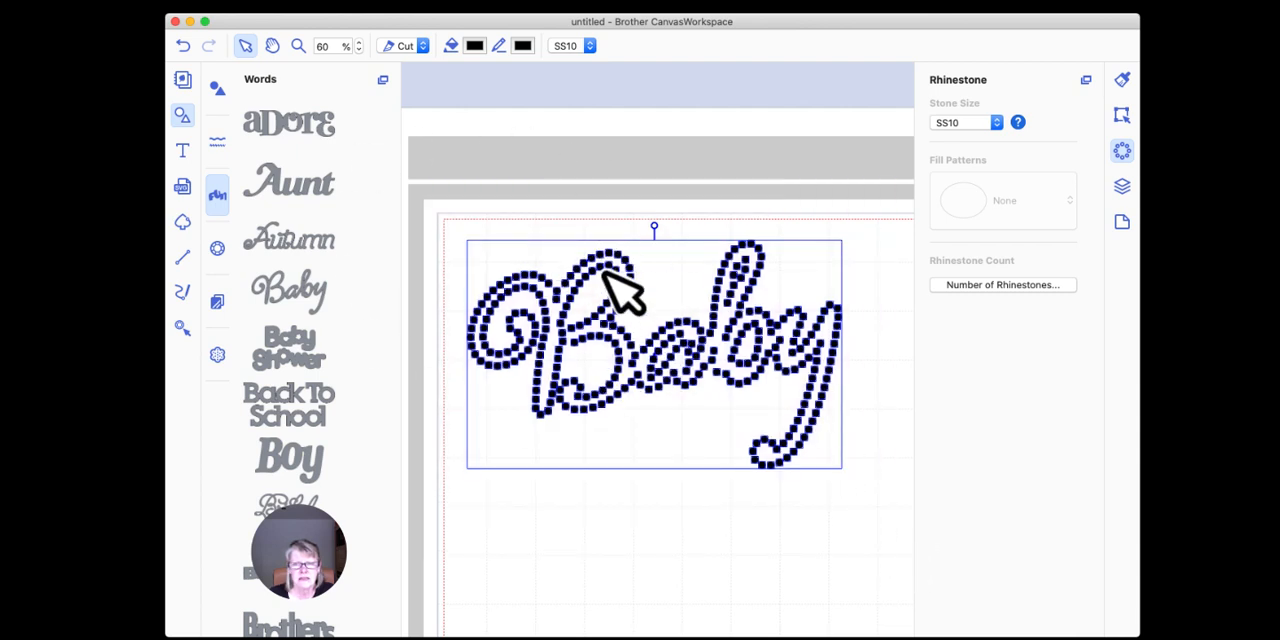
left_click(618, 259)
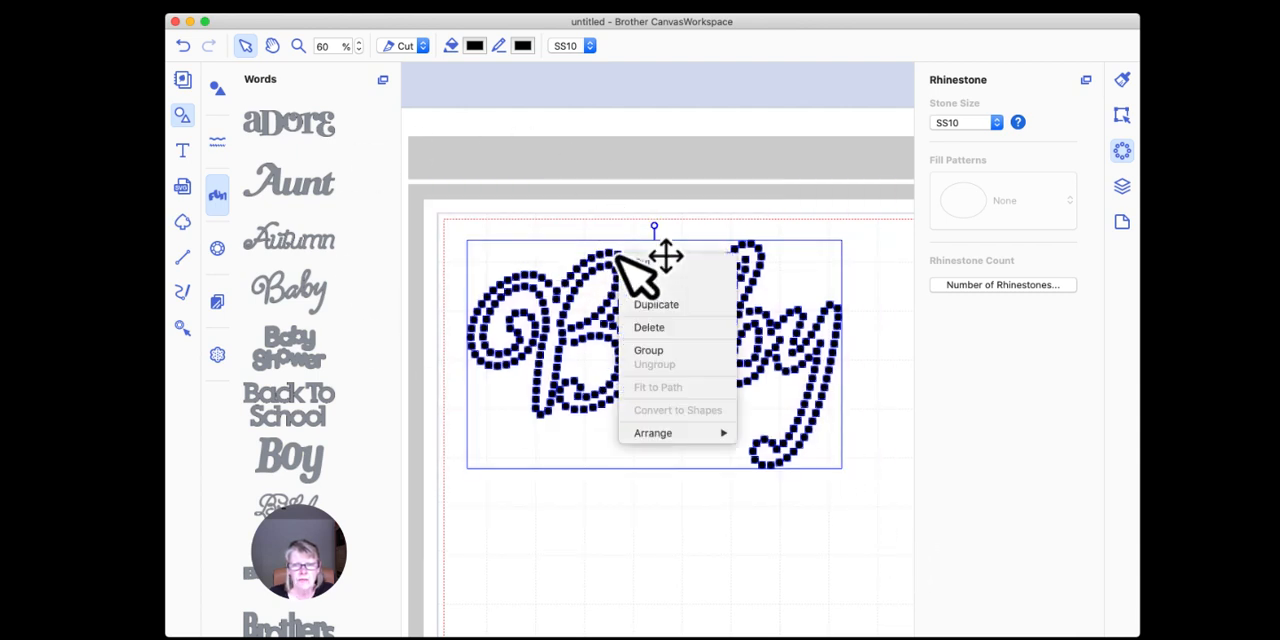
left_click(666, 362)
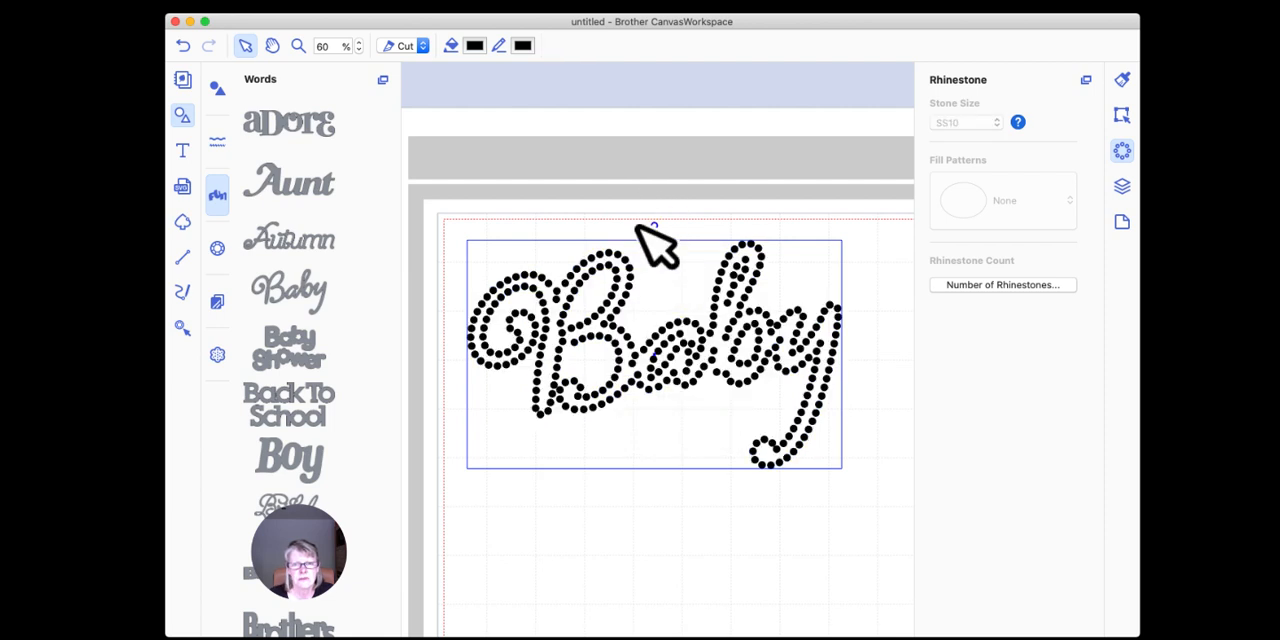
left_click(618, 305)
left_click(606, 494)
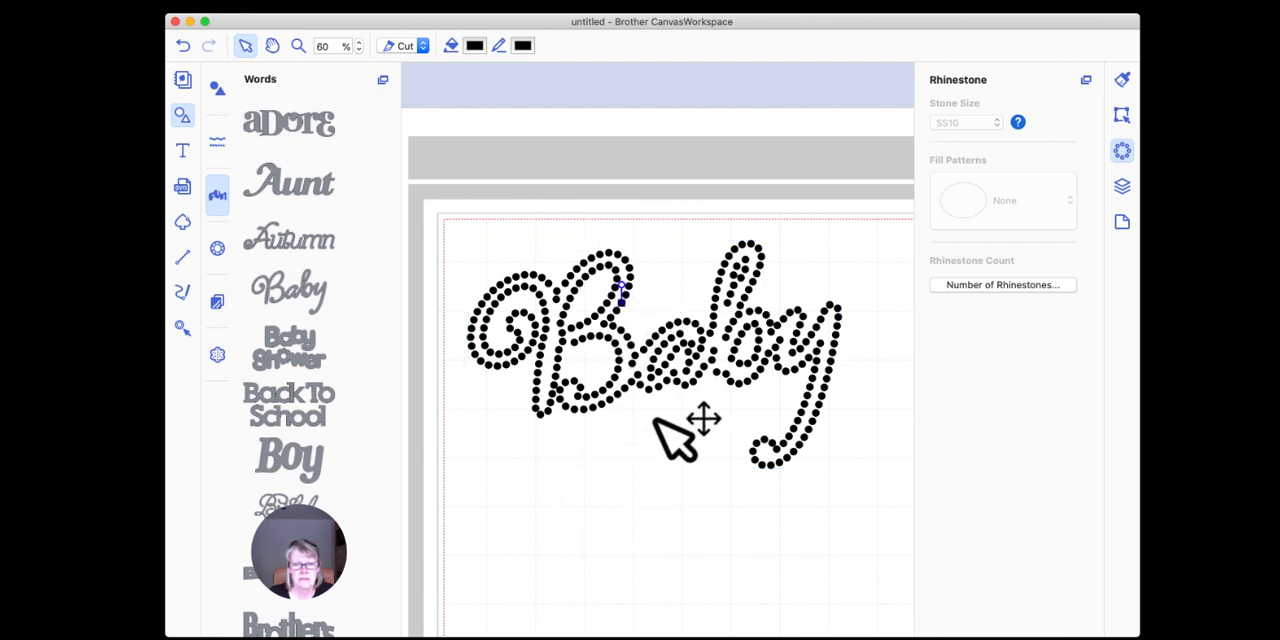
left_click_drag(449, 204, 855, 518)
right_click(682, 320)
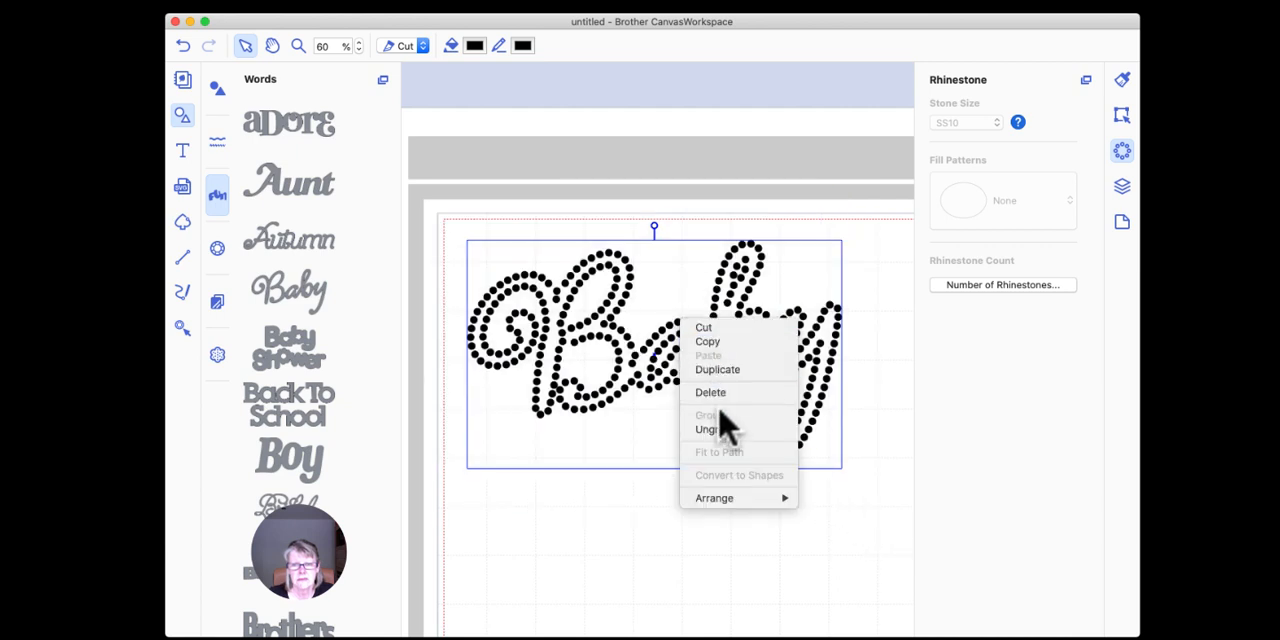
left_click(603, 522)
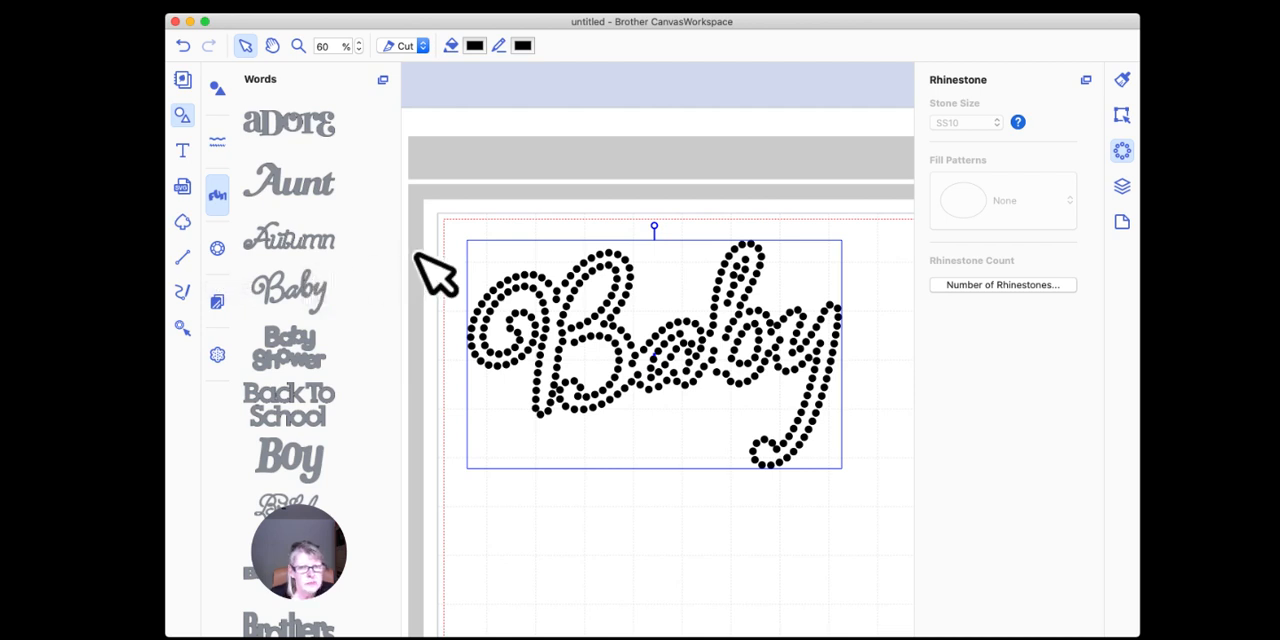
Step: Add the built-in word shape "Aunt" and place it below the "Baby" rhinestones
left_click_drag(339, 45, 314, 44)
key("Return")
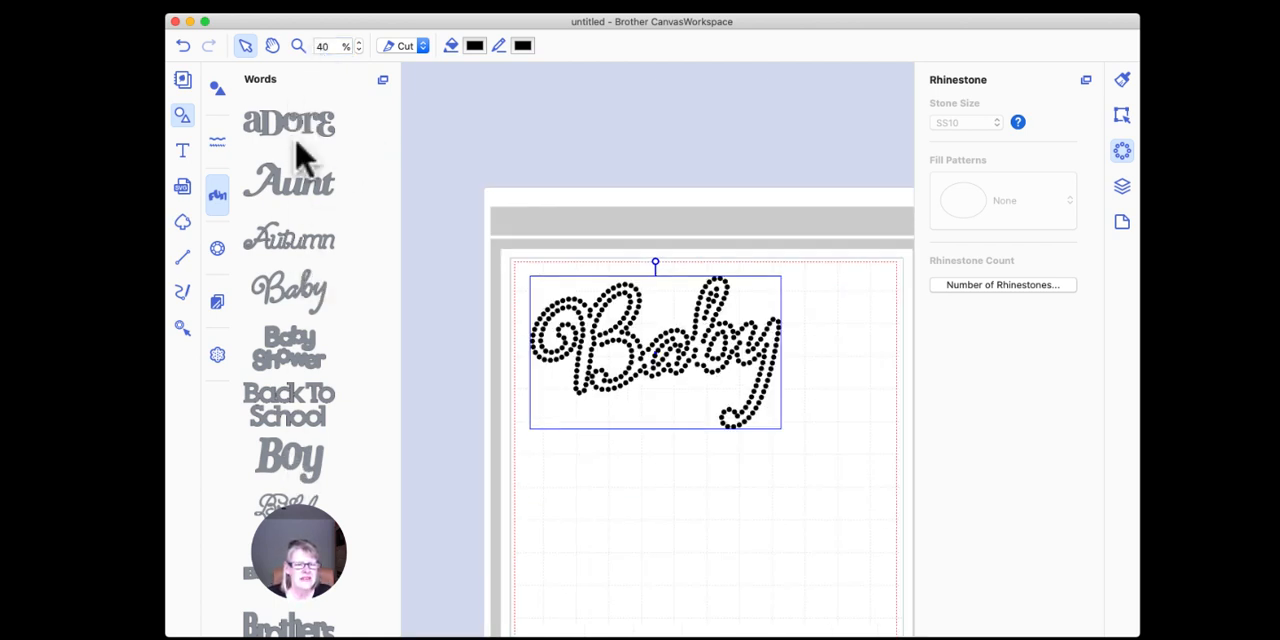
left_click(280, 192)
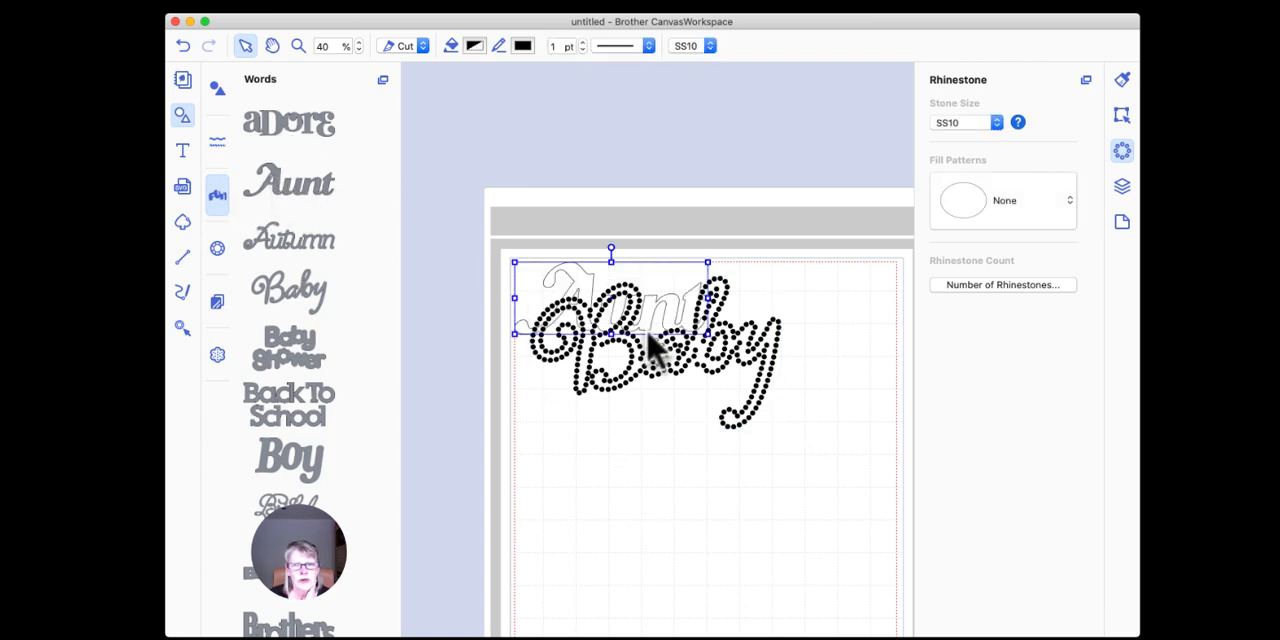
left_click_drag(588, 280, 602, 464)
scroll(721, 411, "right", 2)
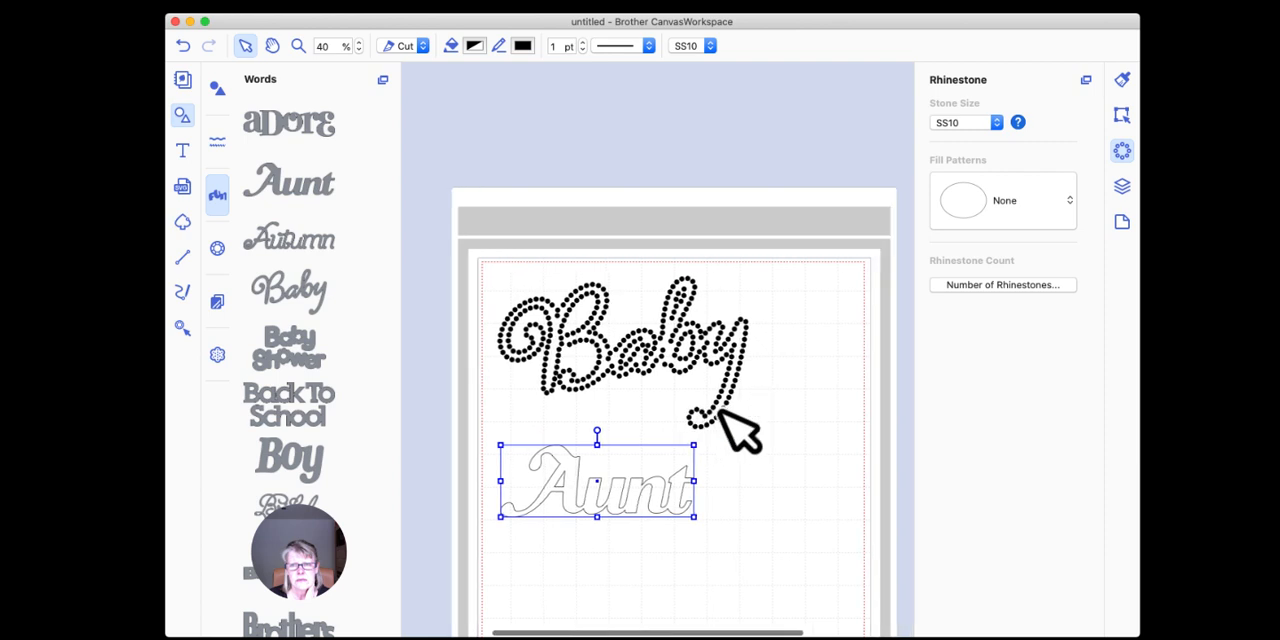
scroll(740, 430, "down", 5)
scroll(719, 411, "down", 1)
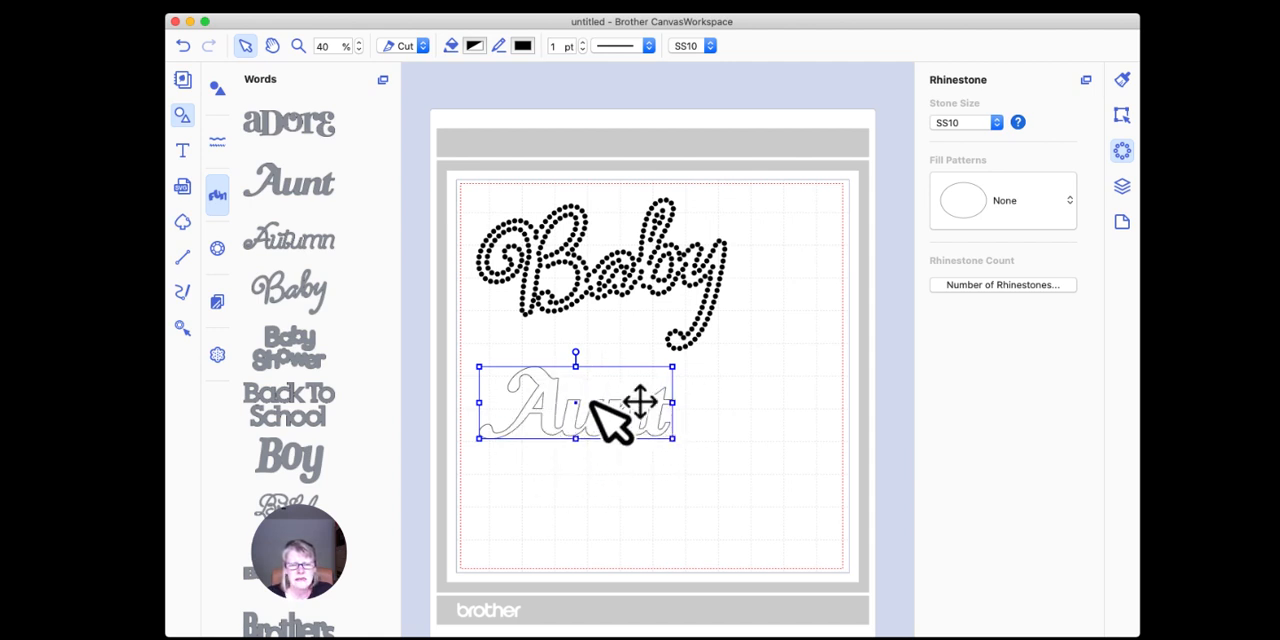
Step: Apply the Outline rhinestone fill pattern to "Aunt", enlarge it to about the width of "Baby" and deselect it
left_click(1122, 148)
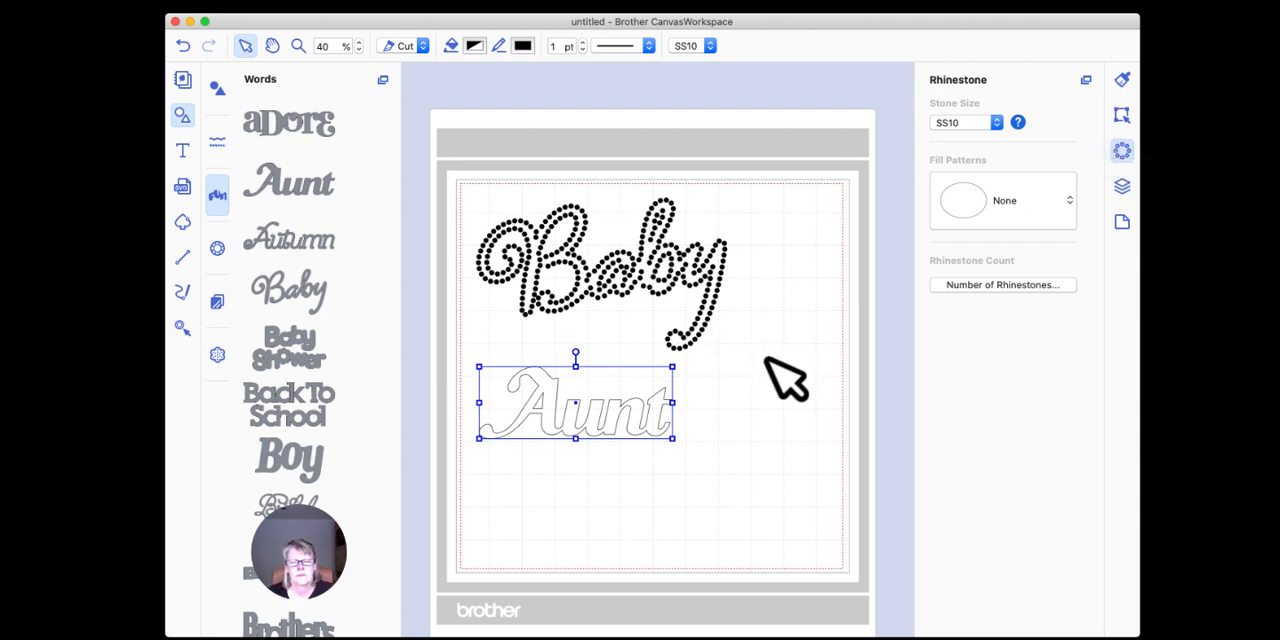
left_click(990, 230)
left_click(978, 286)
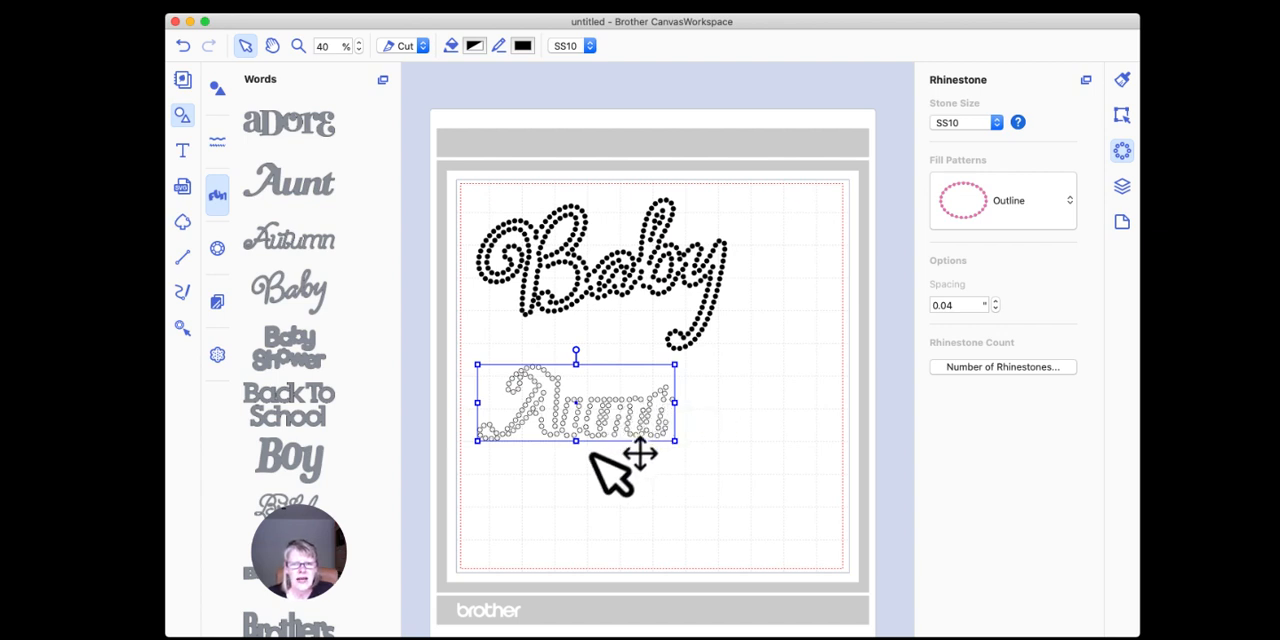
left_click_drag(675, 440, 733, 490)
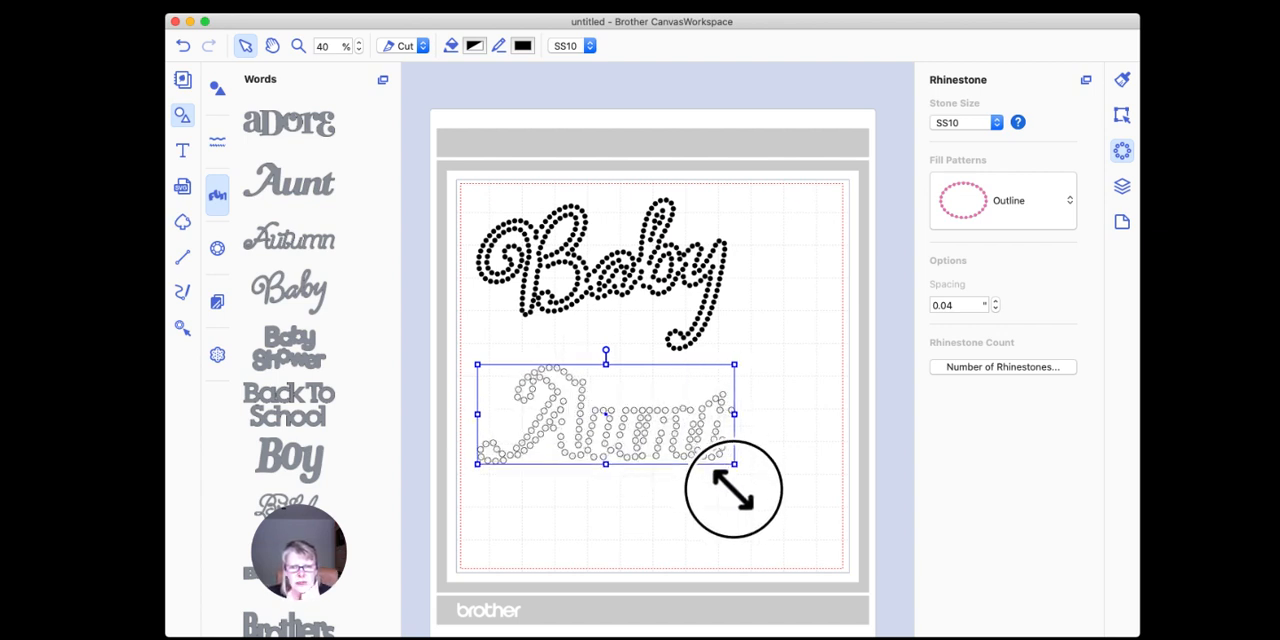
left_click(789, 380)
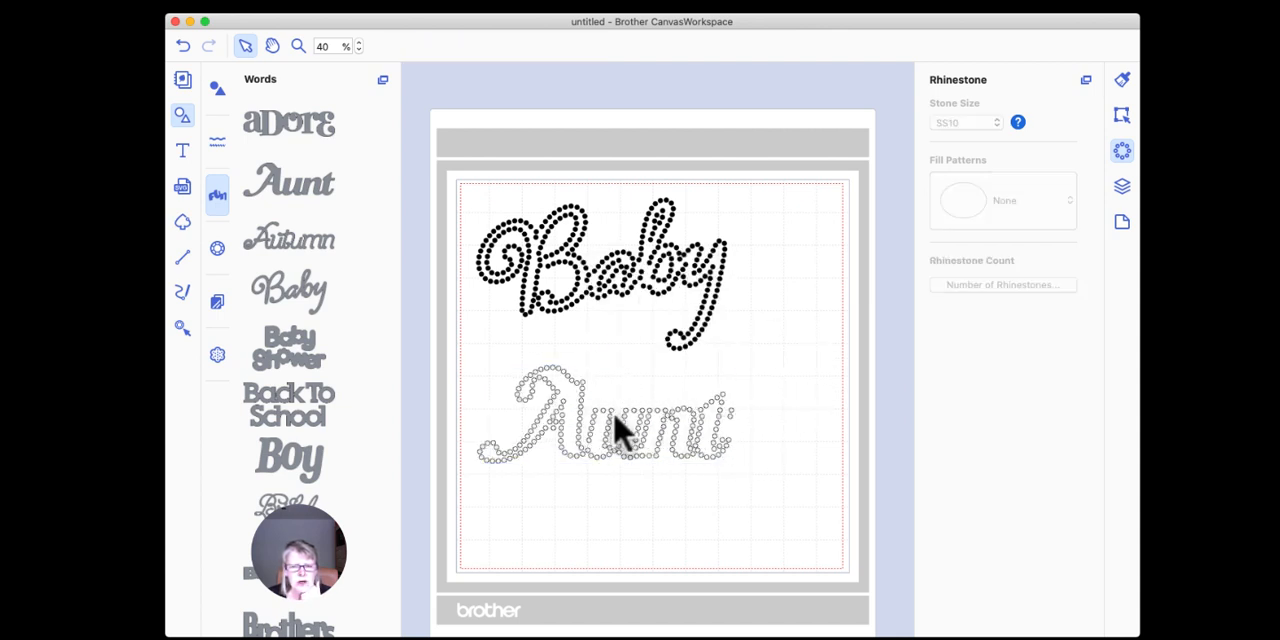
Step: Ungroup the "Aunt" rhinestone design and deselect everything
left_click(650, 424)
right_click(571, 397)
left_click(612, 502)
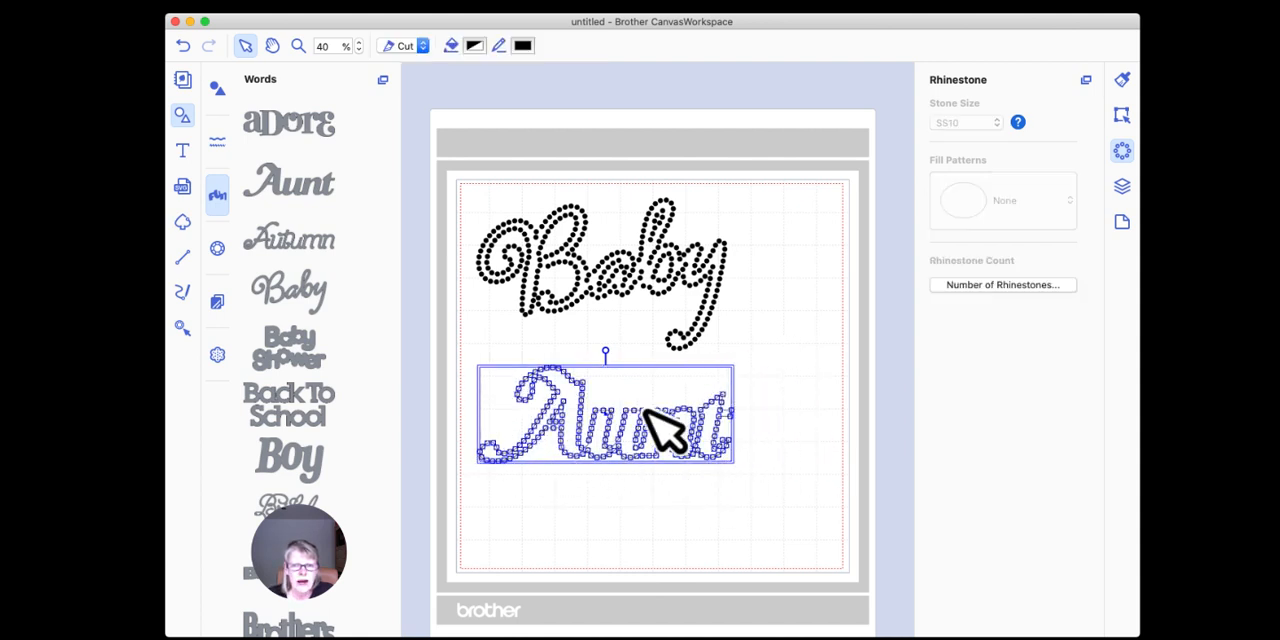
left_click(765, 326)
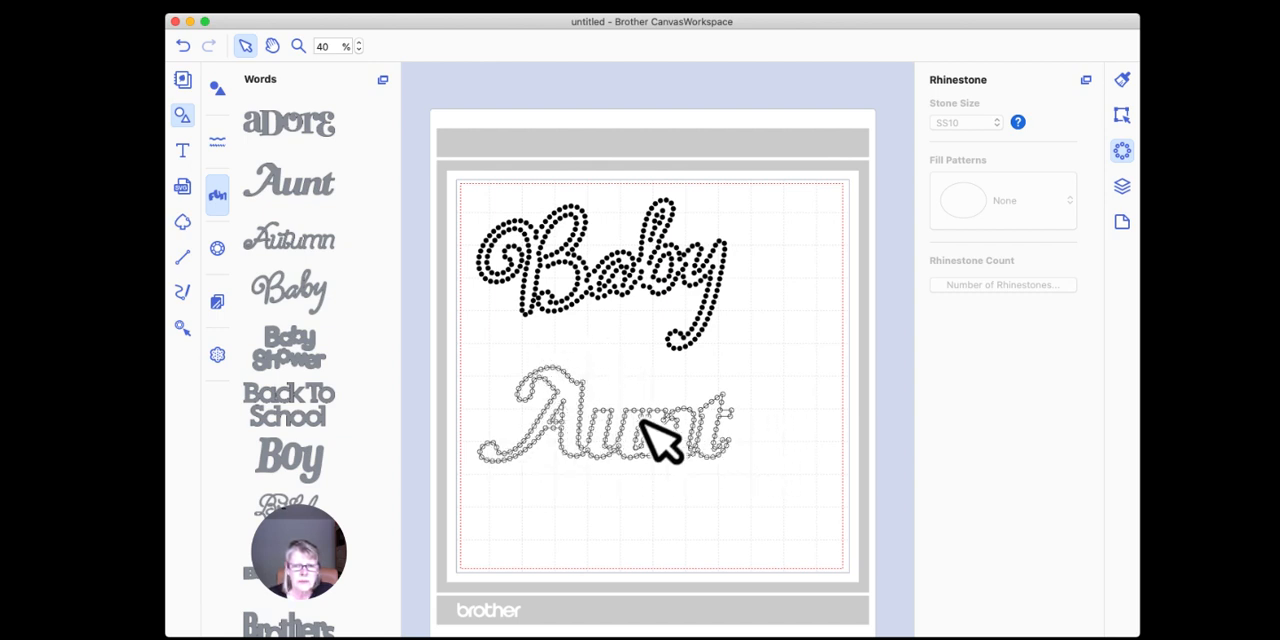
Step: Move the original "Aunt" outline below its rhinestones and delete it
left_click(574, 402)
left_click_drag(575, 400, 577, 504)
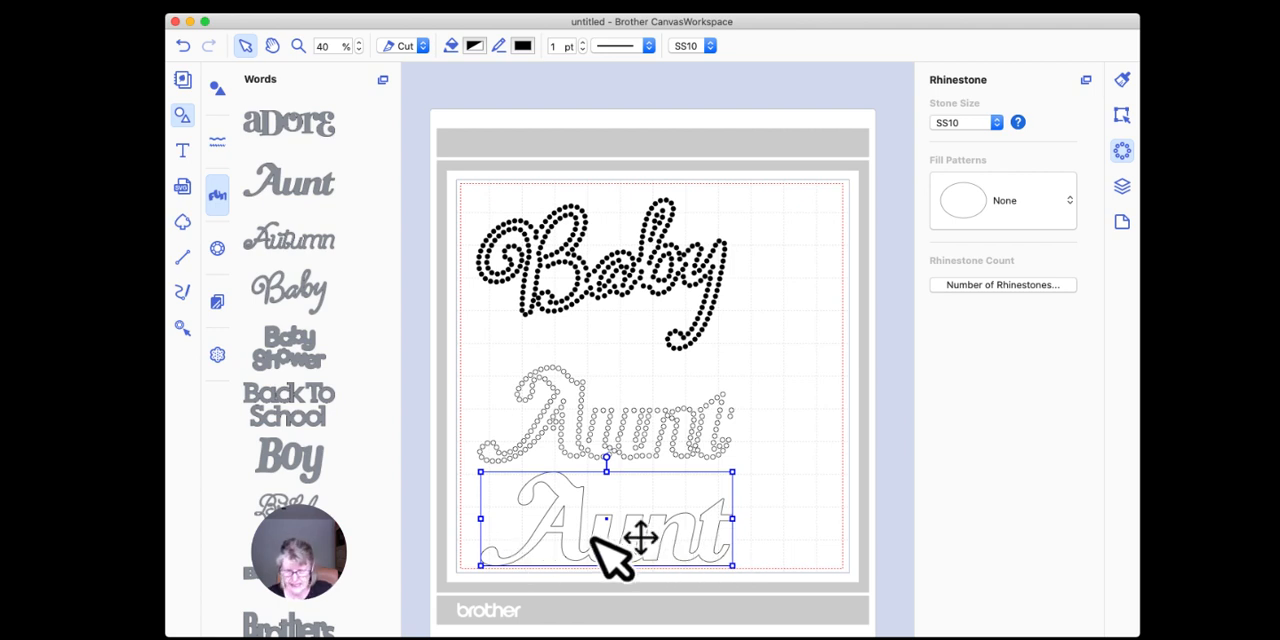
key("Delete")
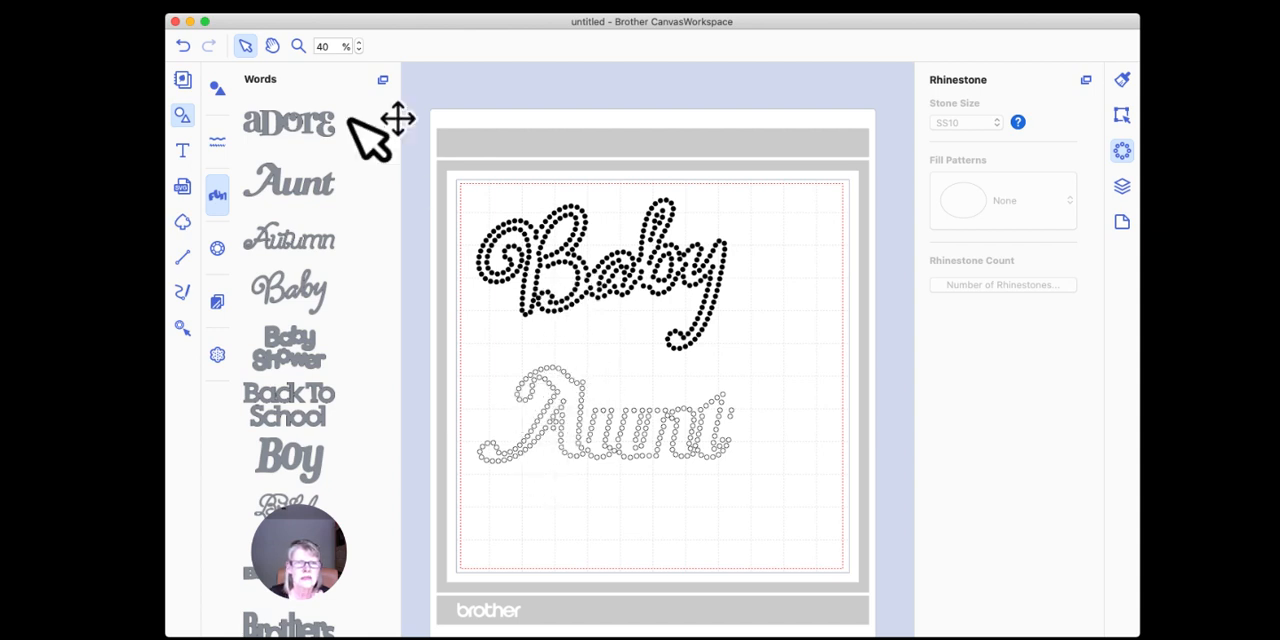
Step: Undo the deletion and the move of the "Aunt" outline
left_click(183, 46)
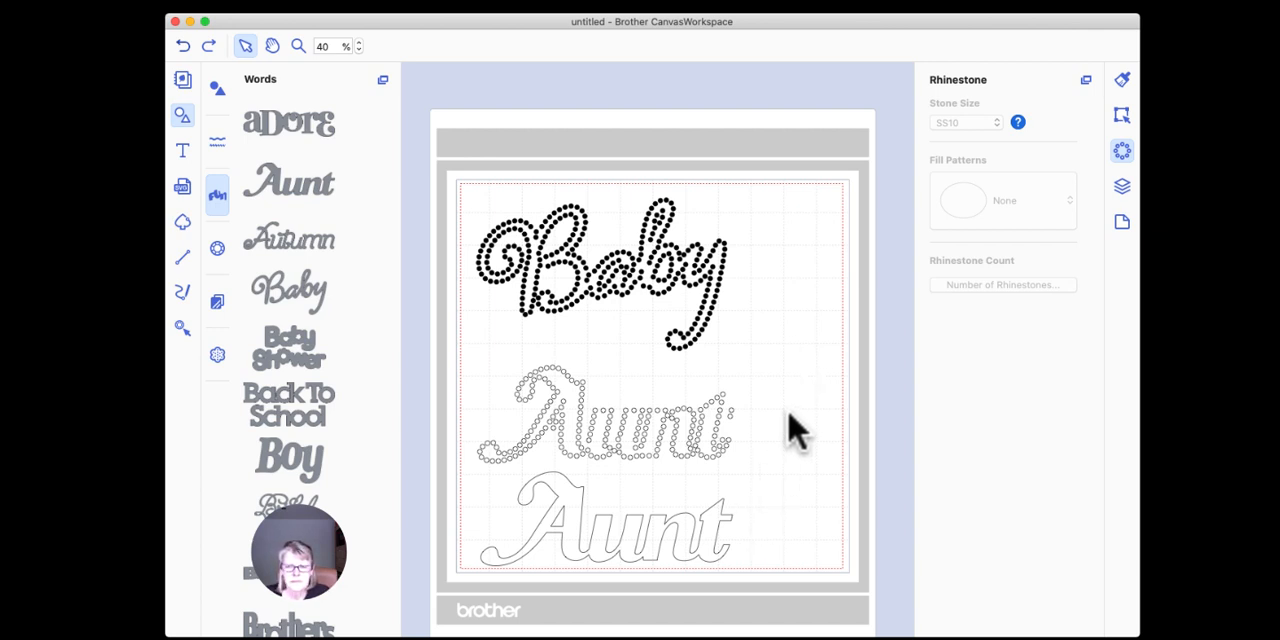
key("super+z")
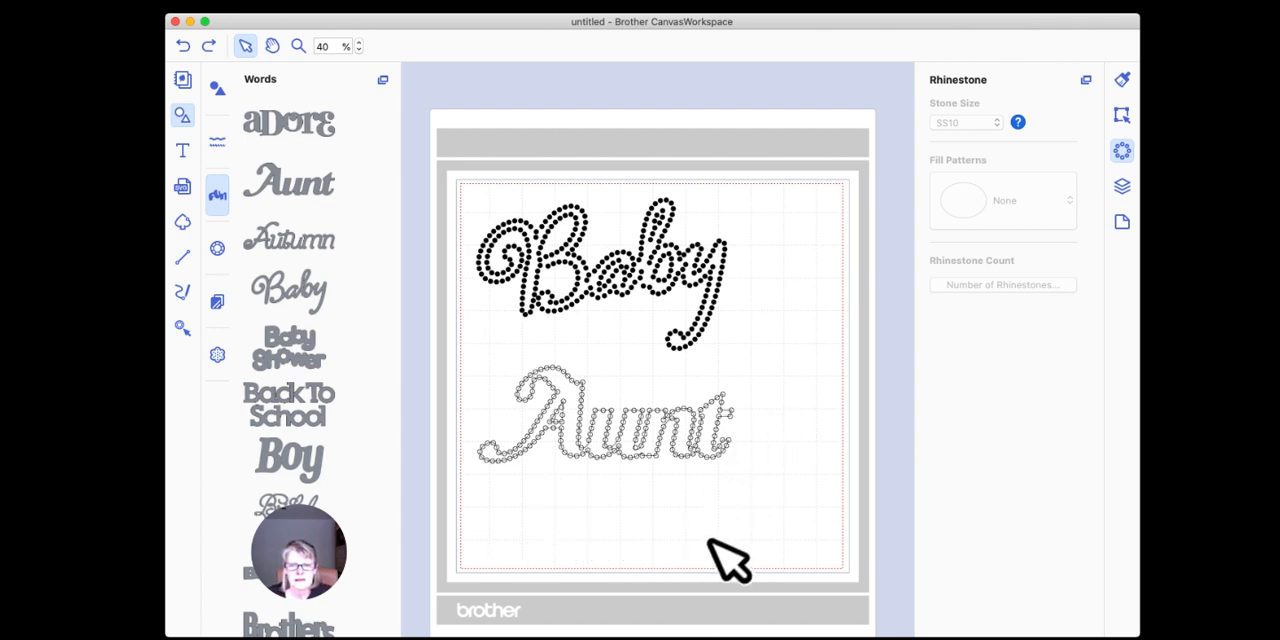
Step: Separate the original "Aunt" outline from its rhinestones again by moving it downward, and delete it
left_click(298, 46)
left_click_drag(460, 346, 771, 485)
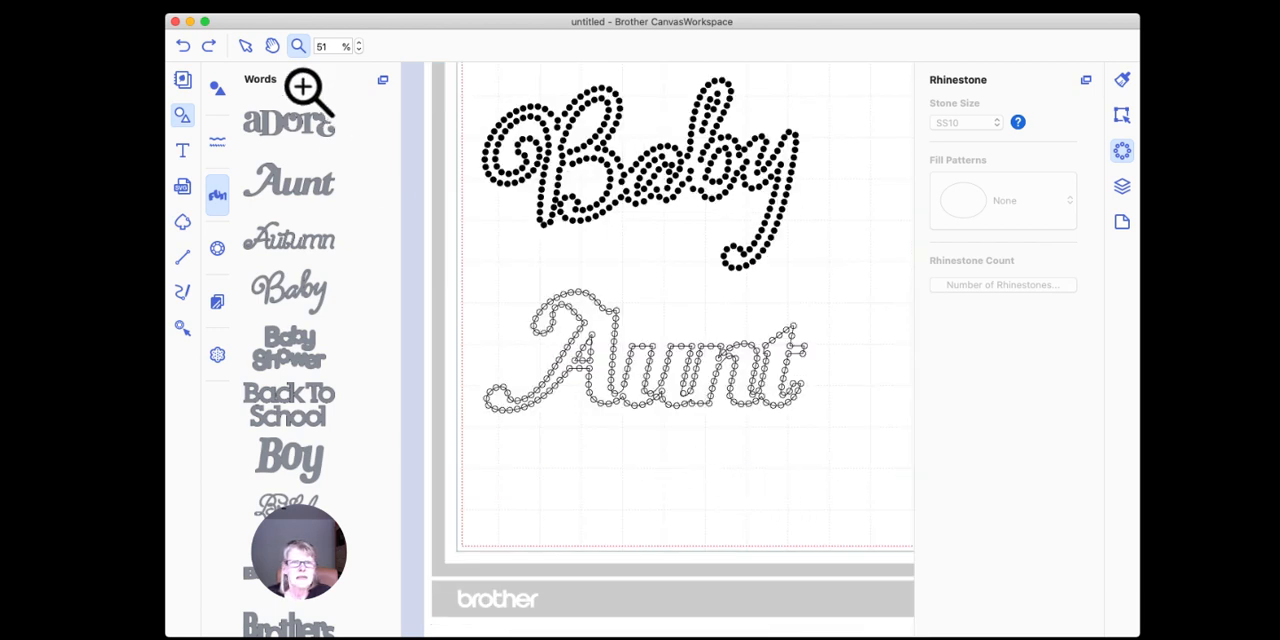
left_click(245, 46)
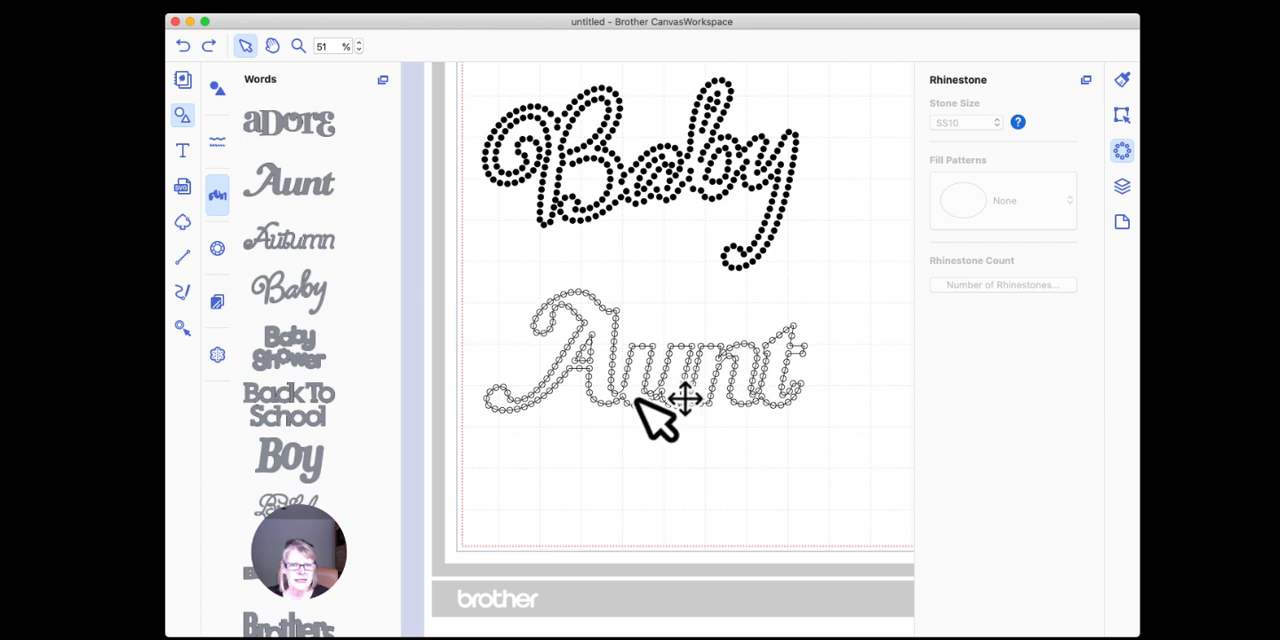
left_click(606, 327)
left_click_drag(606, 328, 606, 450)
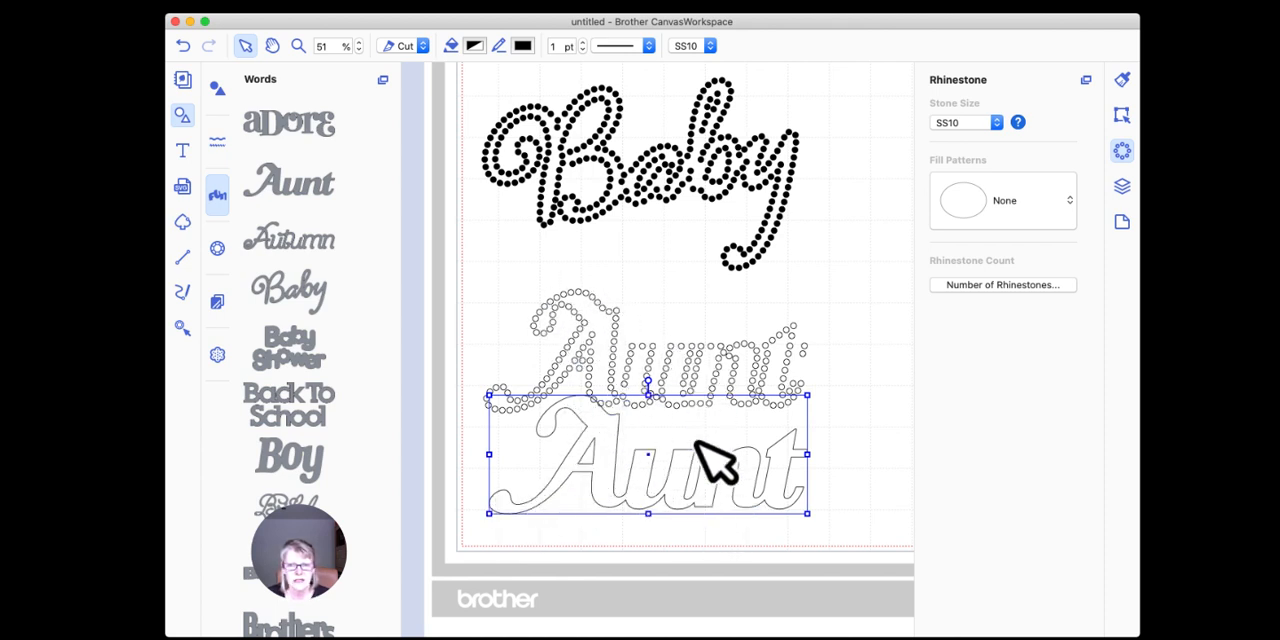
key("Delete")
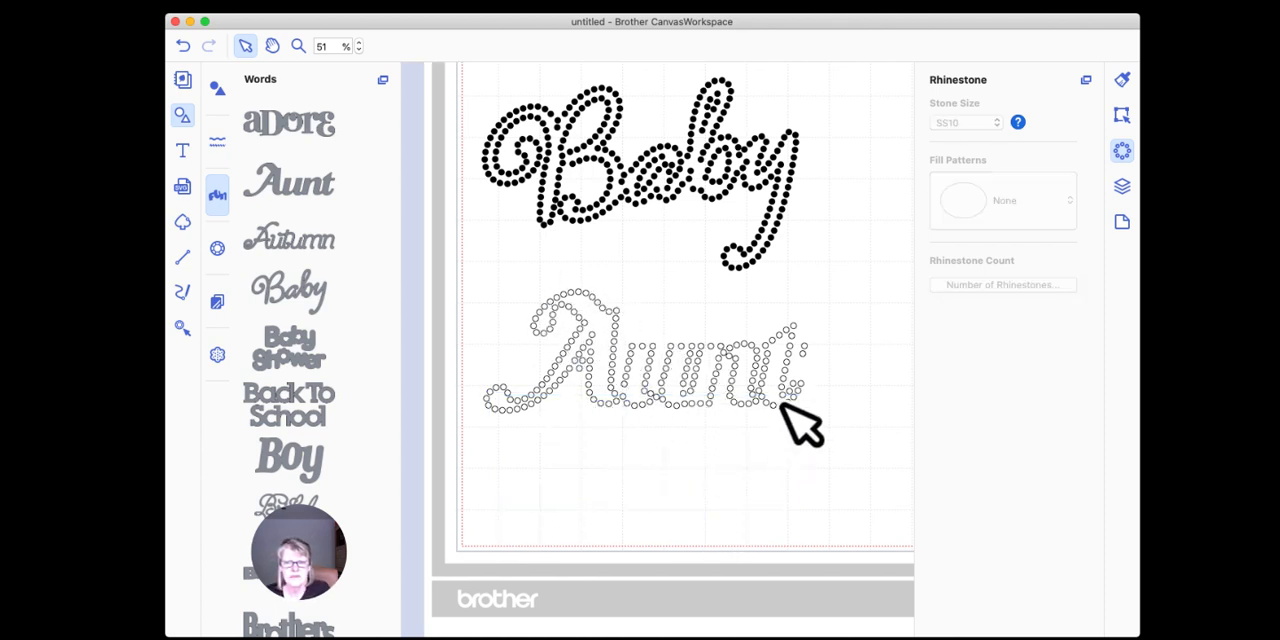
Step: Select a single rhinestone at the top of the "A" in "Aunt" and deselect it
left_click(617, 311)
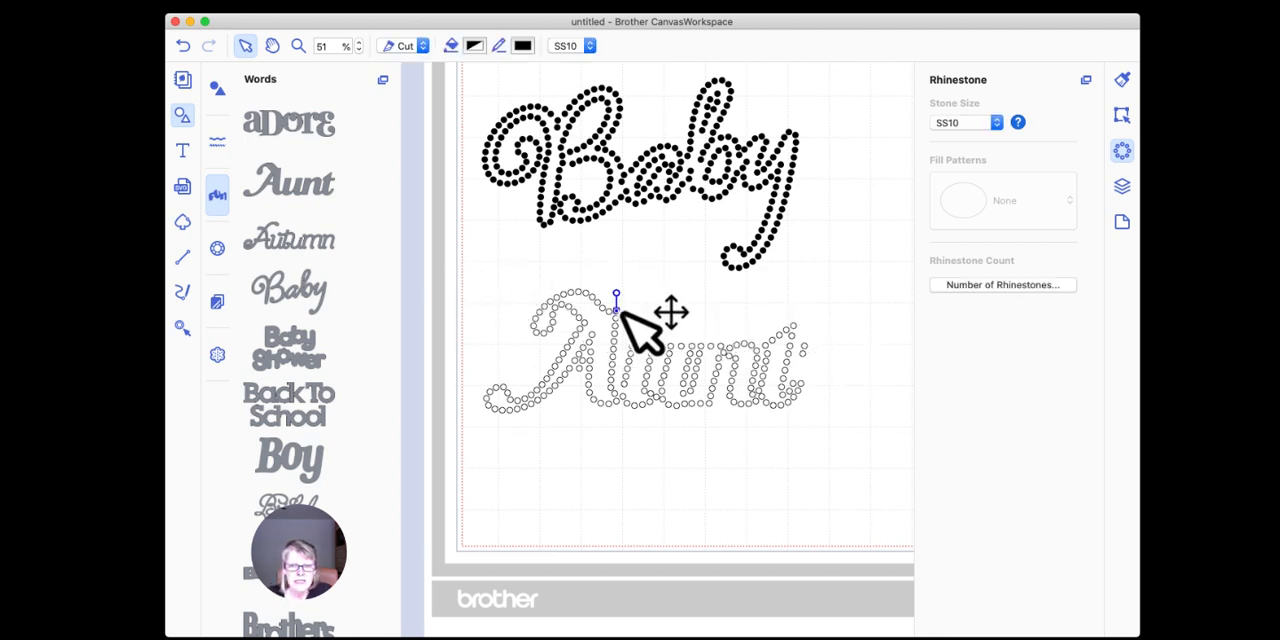
scroll(673, 280, "down", 1)
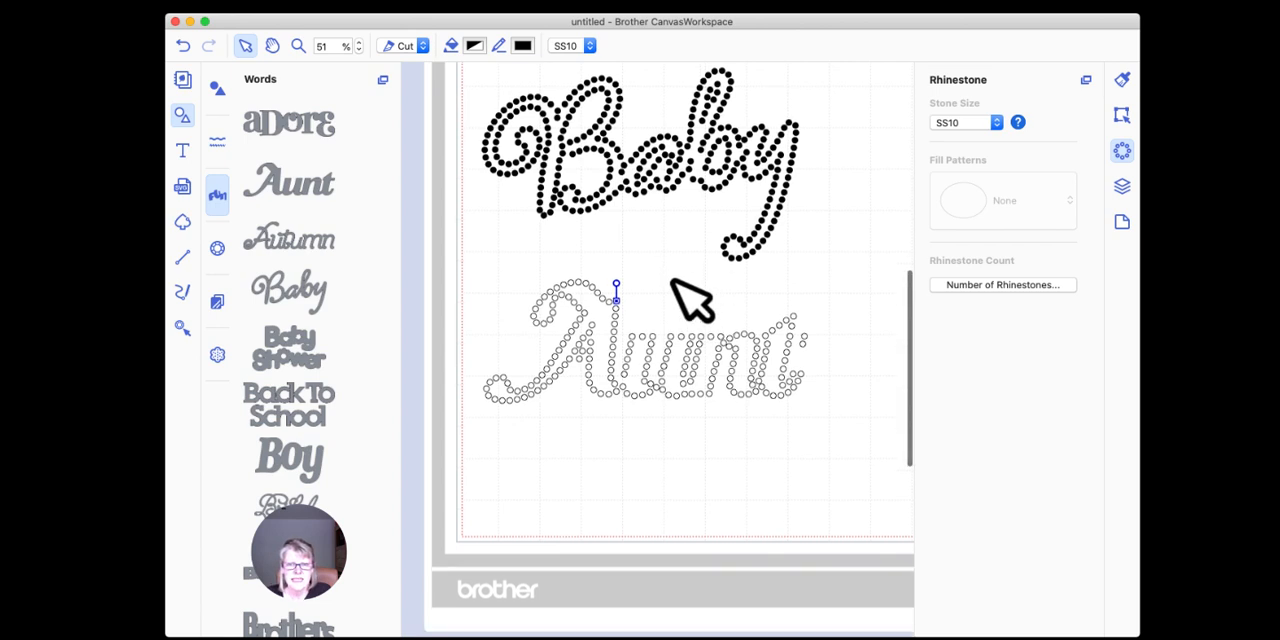
left_click(678, 280)
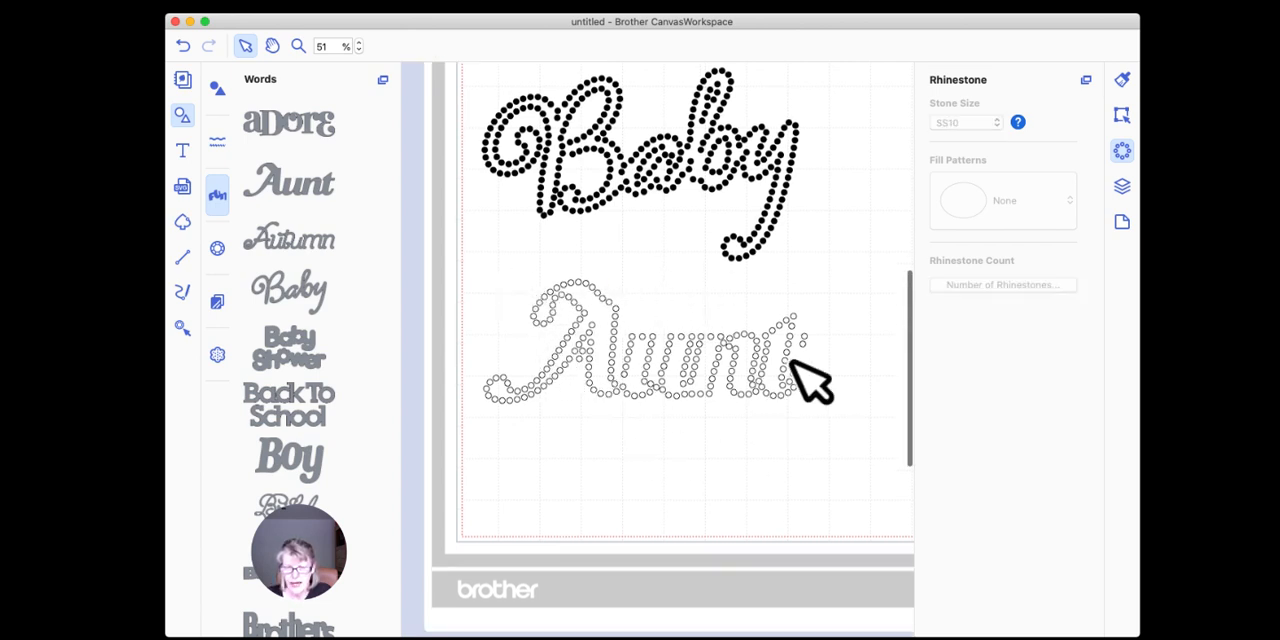
left_click_drag(449, 259, 833, 232)
left_click_drag(846, 451, 458, 274)
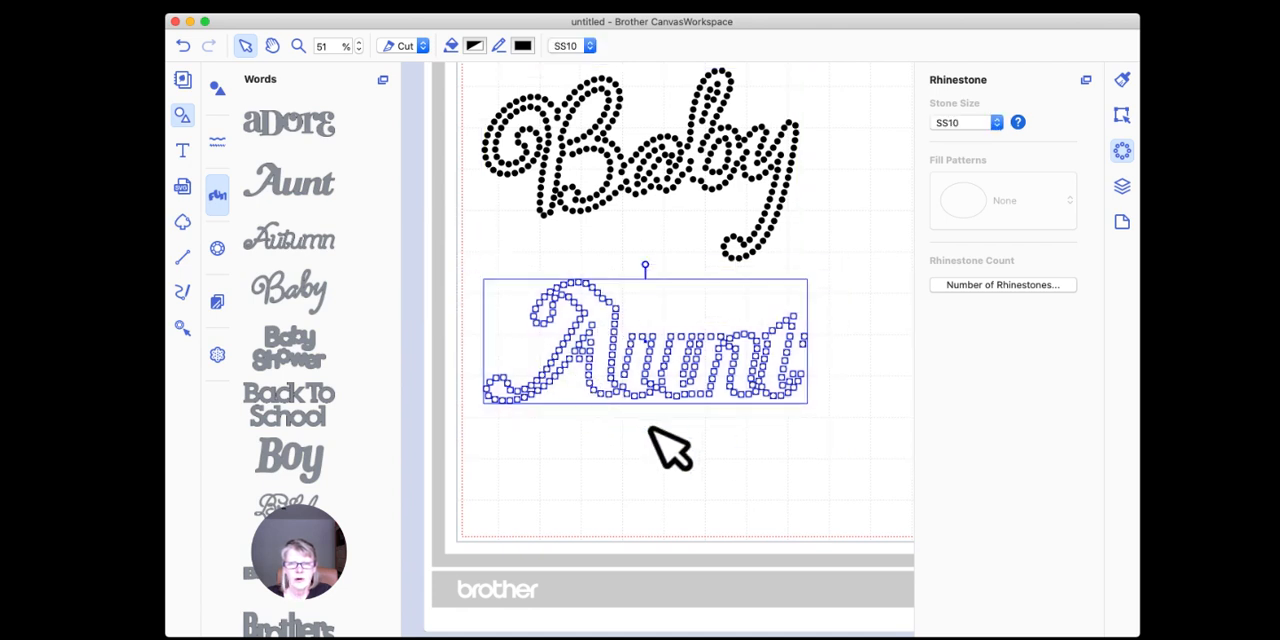
right_click(697, 343)
left_click(634, 443)
Step: Move the "Baby" rhinestone word up, further away from the "Aunt" stones
scroll(820, 340, "up", 2)
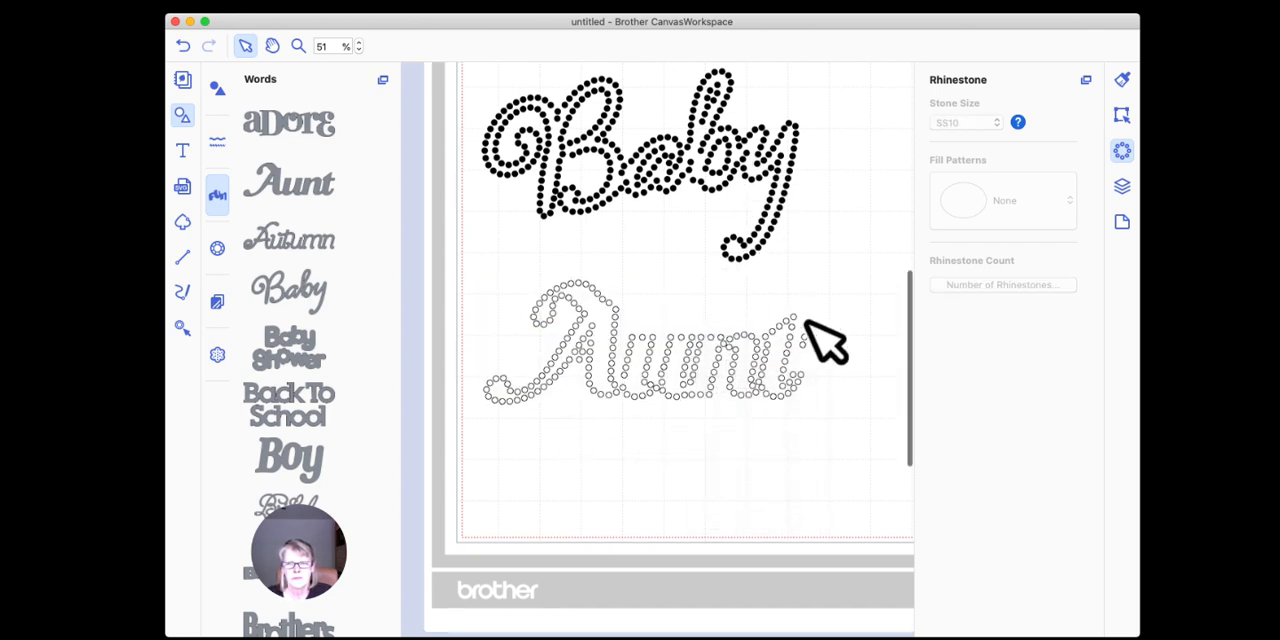
left_click(666, 197)
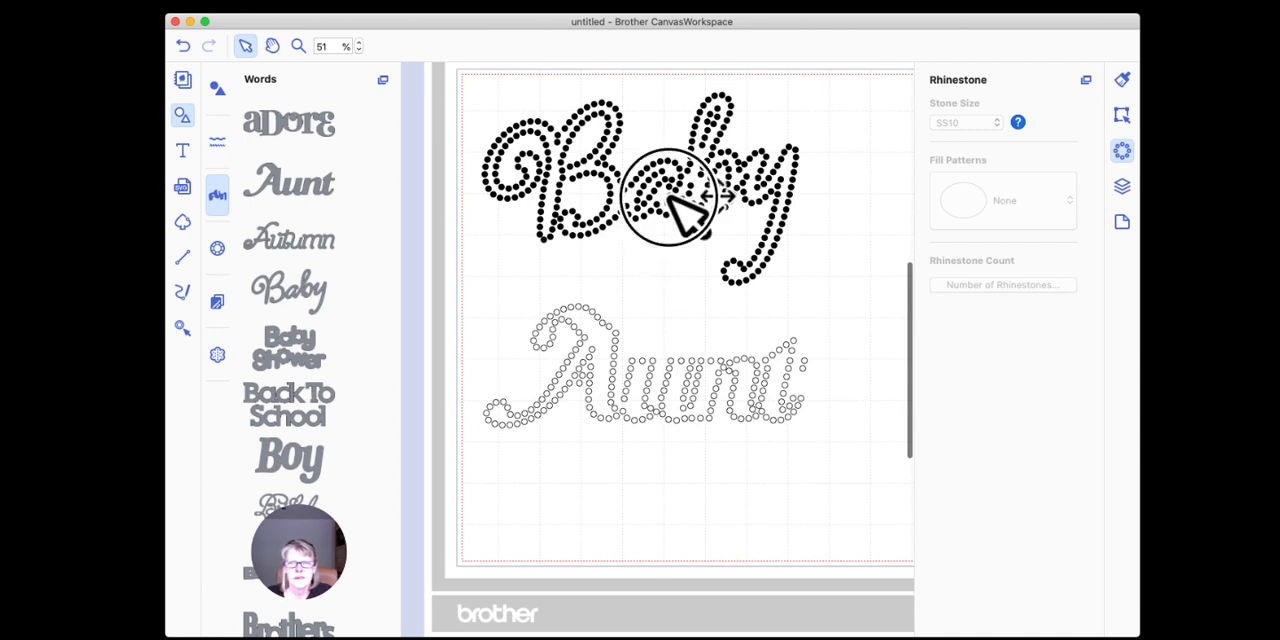
left_click_drag(666, 180, 692, 128)
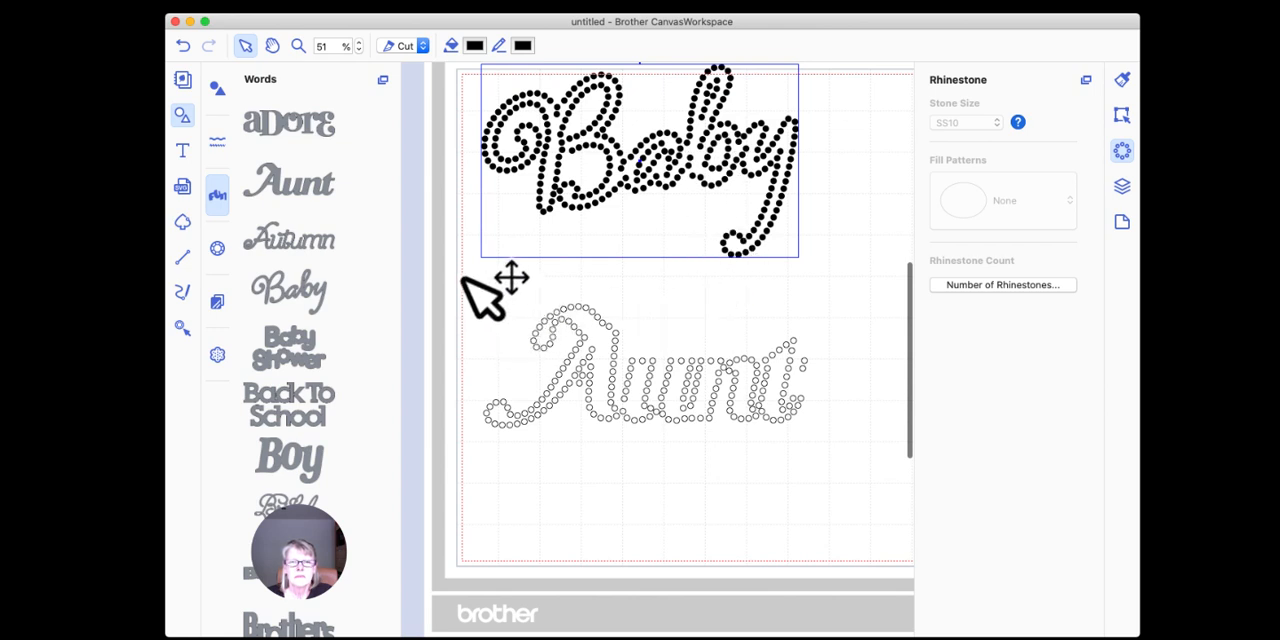
Step: Group all the loose rhinestones of the word "Aunt" and deselect the design
left_click_drag(461, 263, 840, 482)
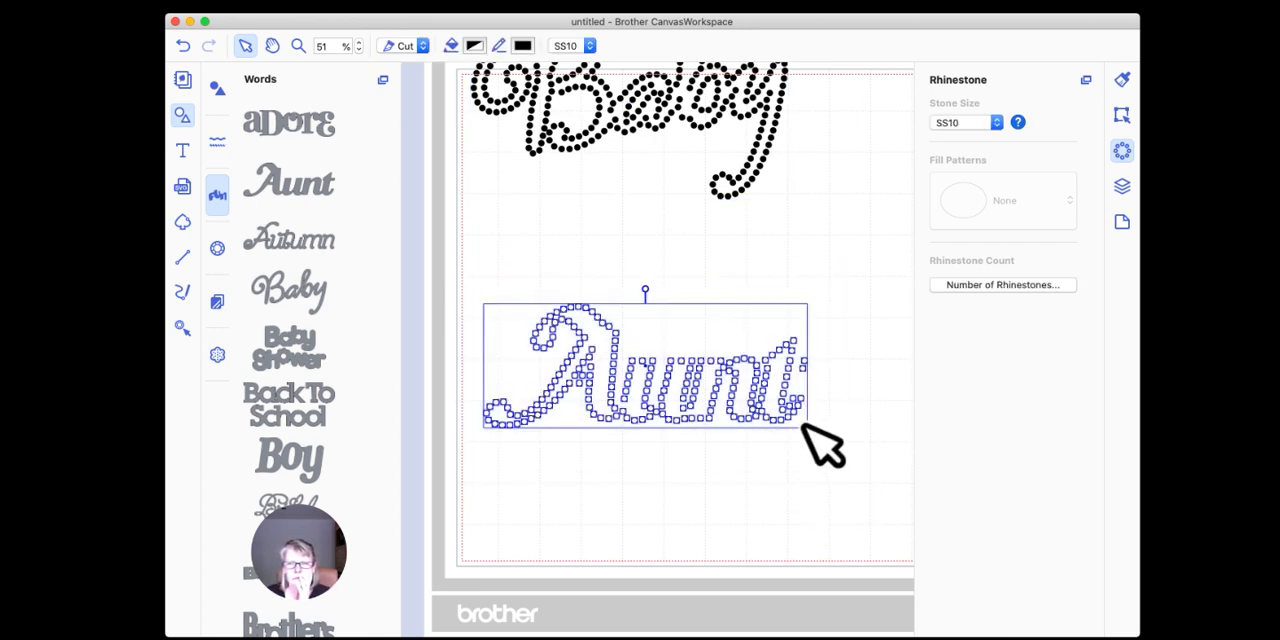
right_click(713, 362)
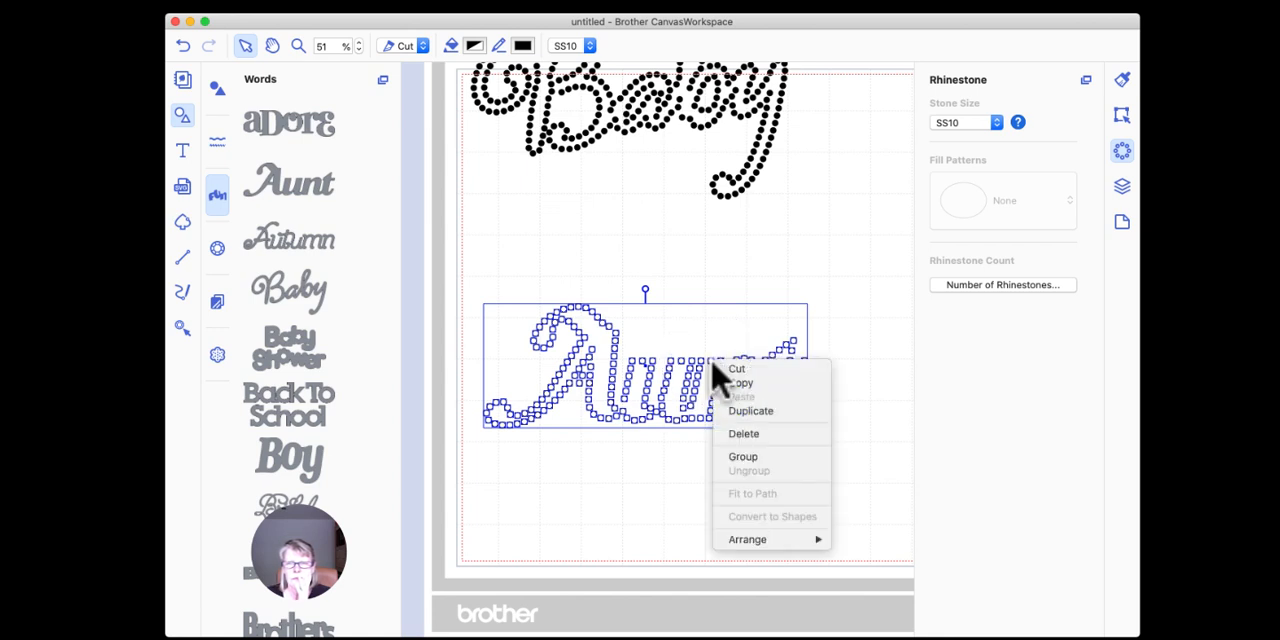
left_click(750, 458)
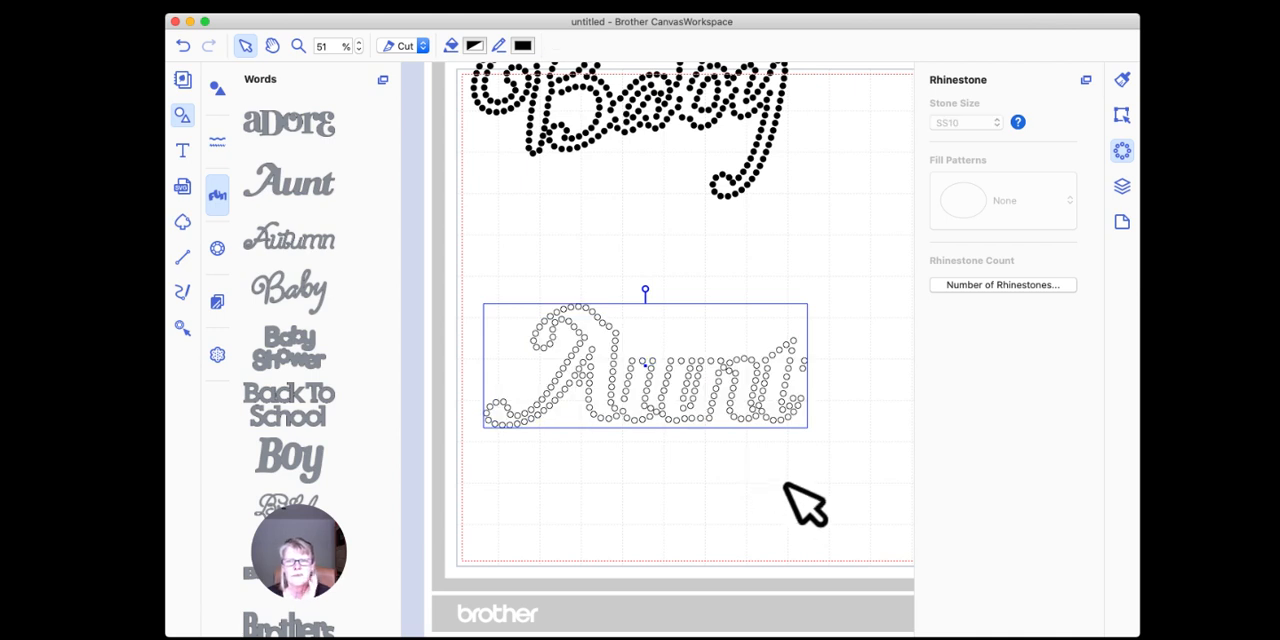
left_click(706, 287)
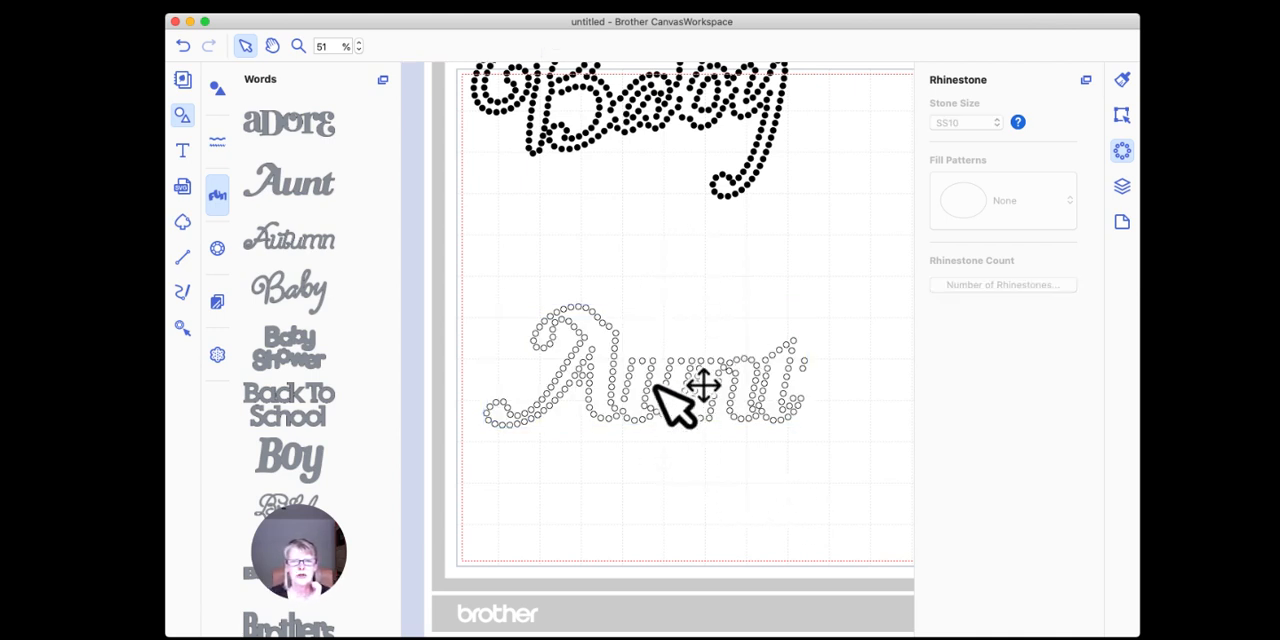
Step: Move the grouped "Aunt" design up closer to "Baby", and select and deselect one of its stones
left_click(647, 317)
left_click_drag(647, 314, 616, 296)
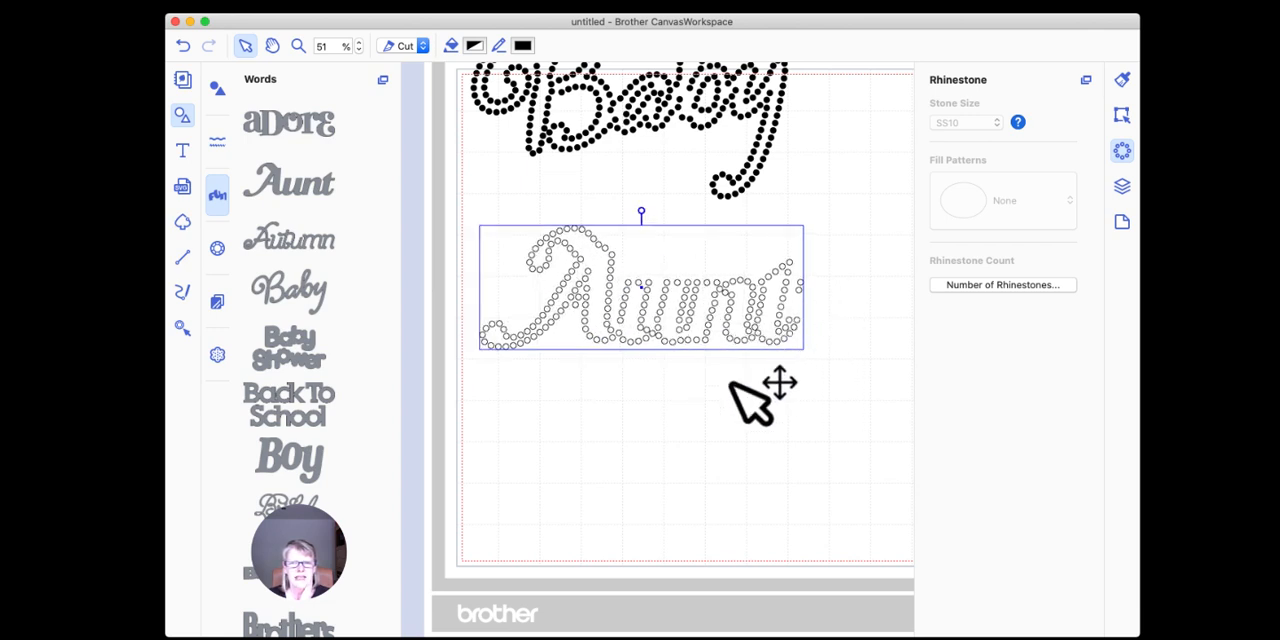
left_click(661, 310)
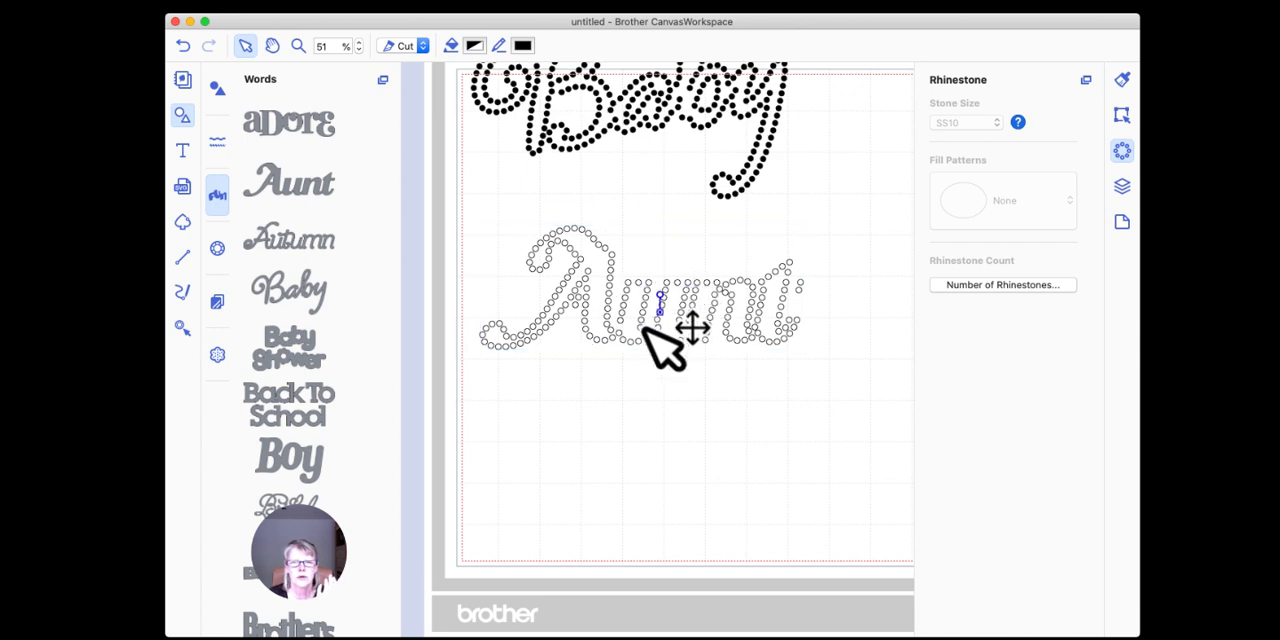
left_click(644, 394)
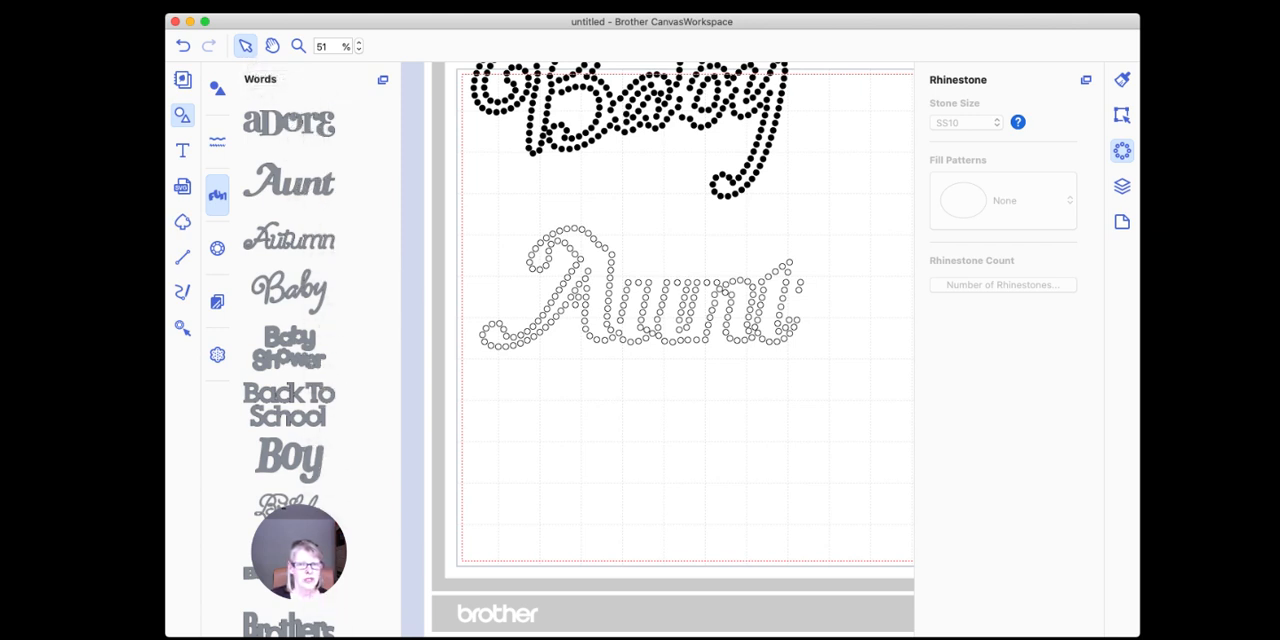
Step: Set the zoom to 40% and delete the "Baby" and "Aunt" rhinestone words from the mat
left_click(320, 46)
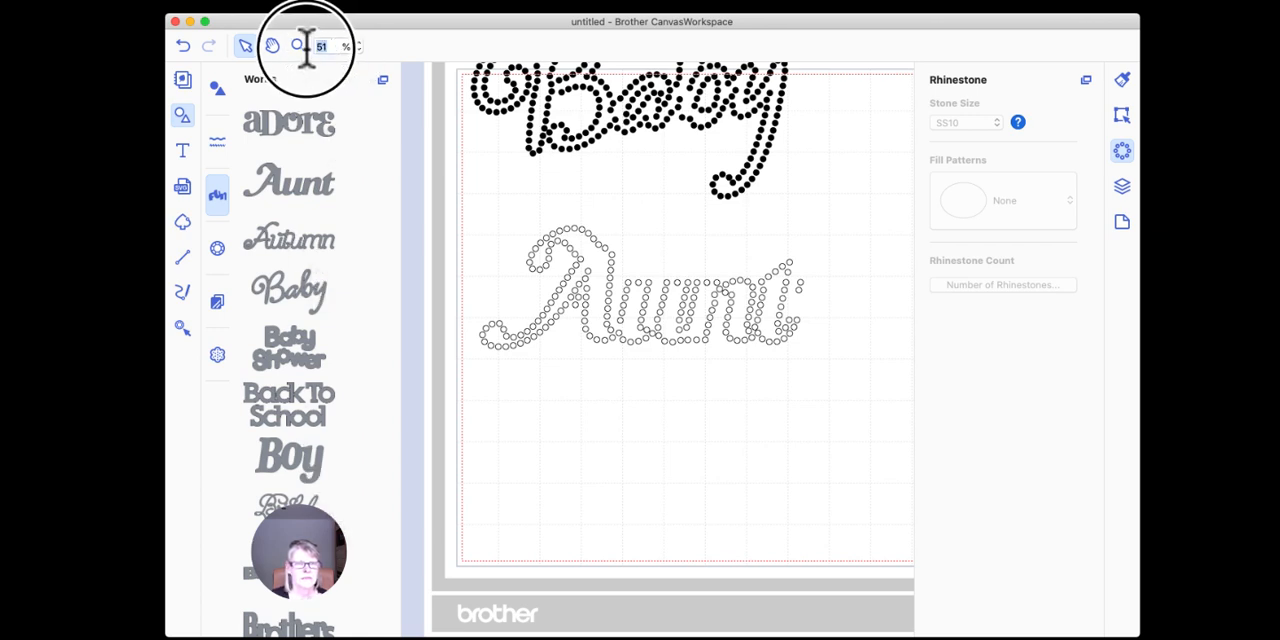
type("40")
key("Return")
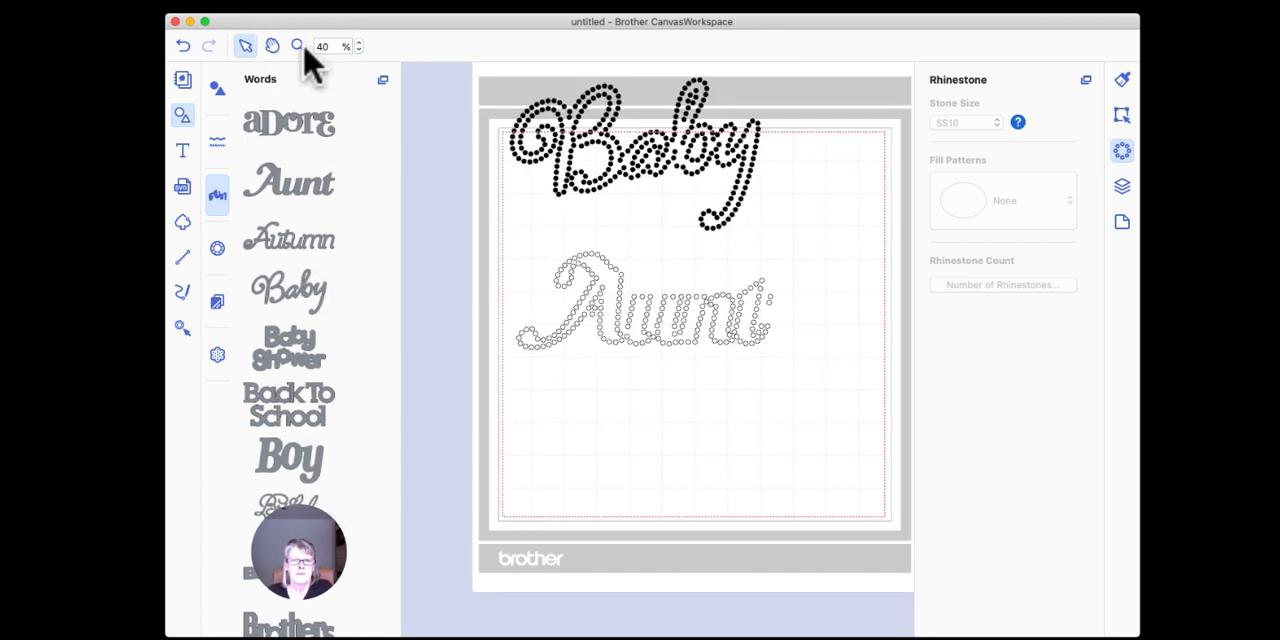
left_click(624, 418)
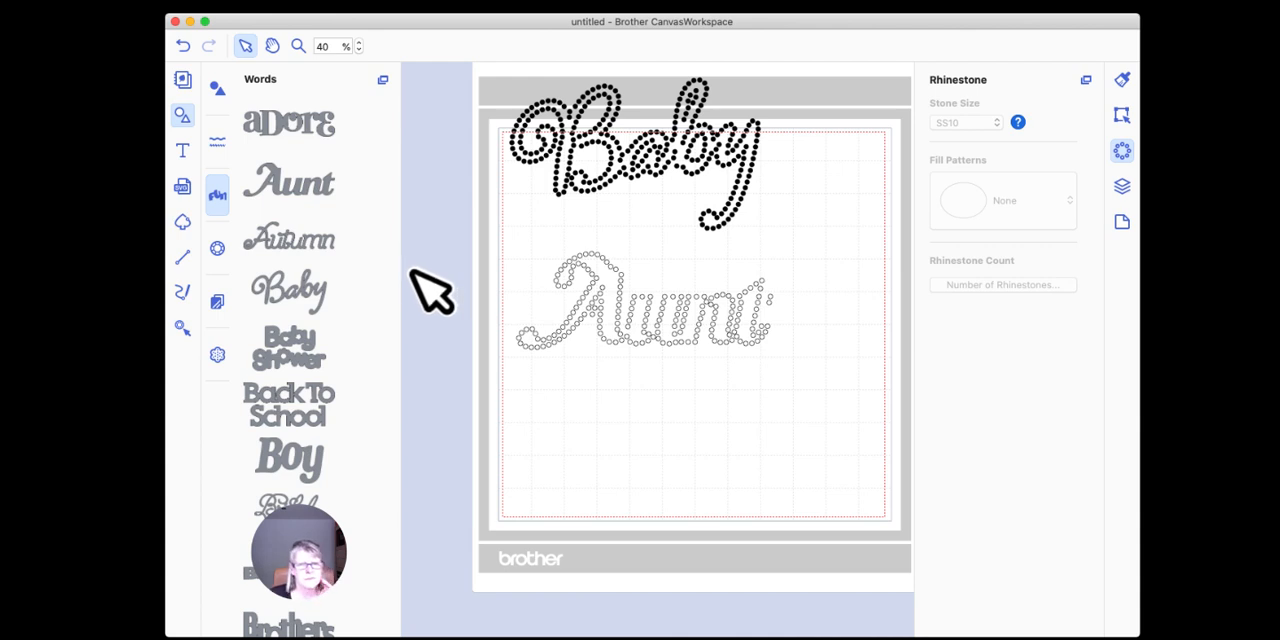
left_click_drag(484, 76, 815, 418)
key("BackSpace")
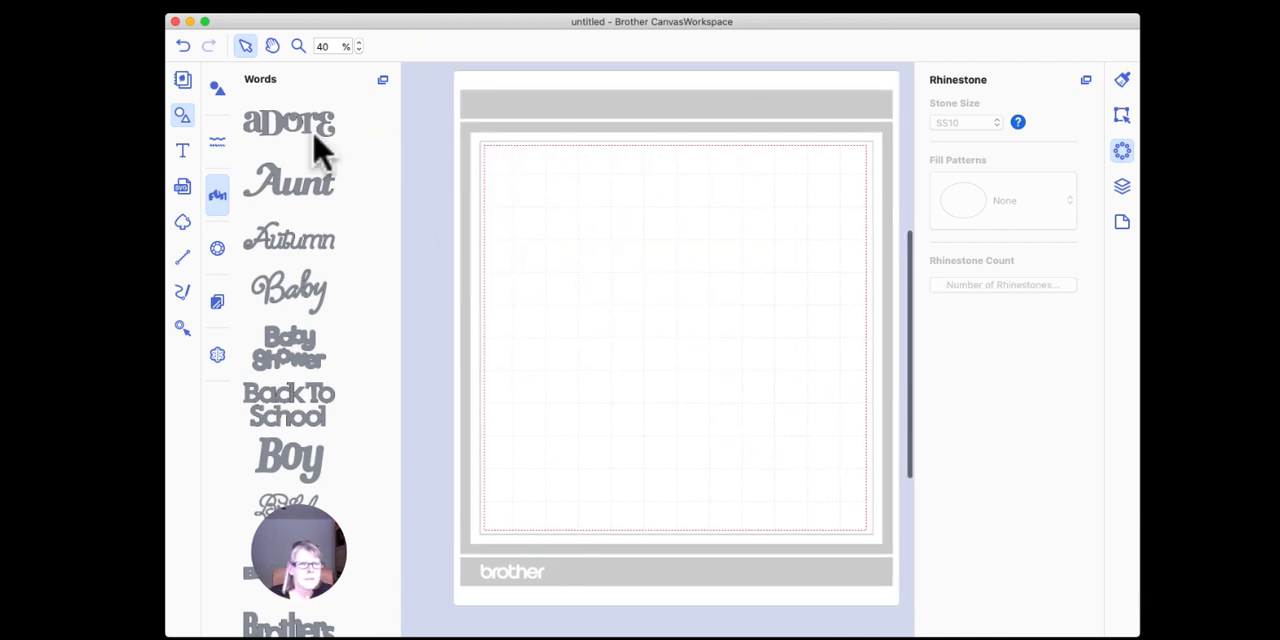
Step: Insert the first butterfly from the built-in rhinestone designs near the mat's upper edge and ungroup it
left_click(218, 250)
scroll(337, 248, "down", 10)
left_click_drag(277, 283, 565, 230)
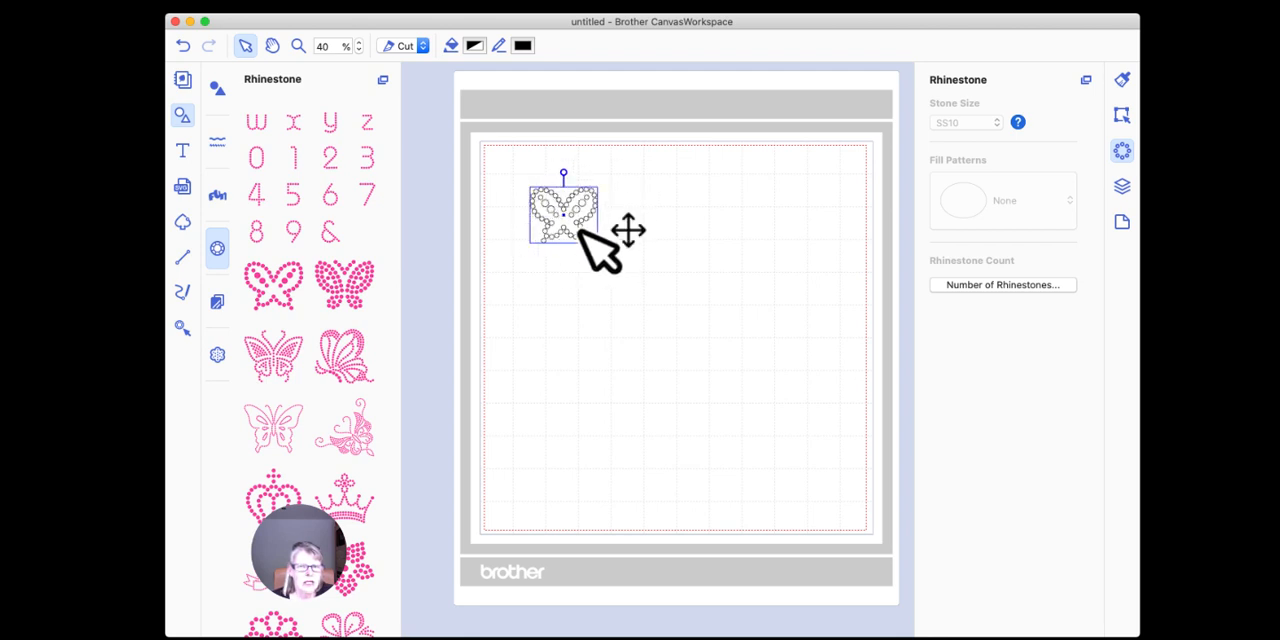
right_click(570, 200)
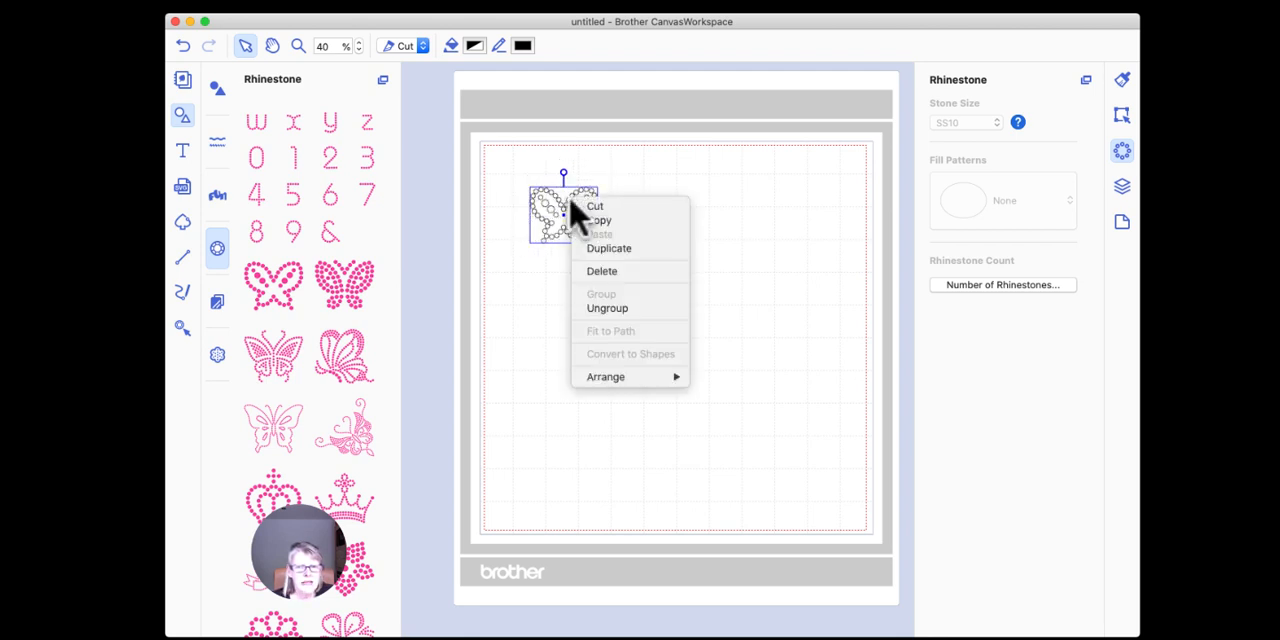
left_click(632, 308)
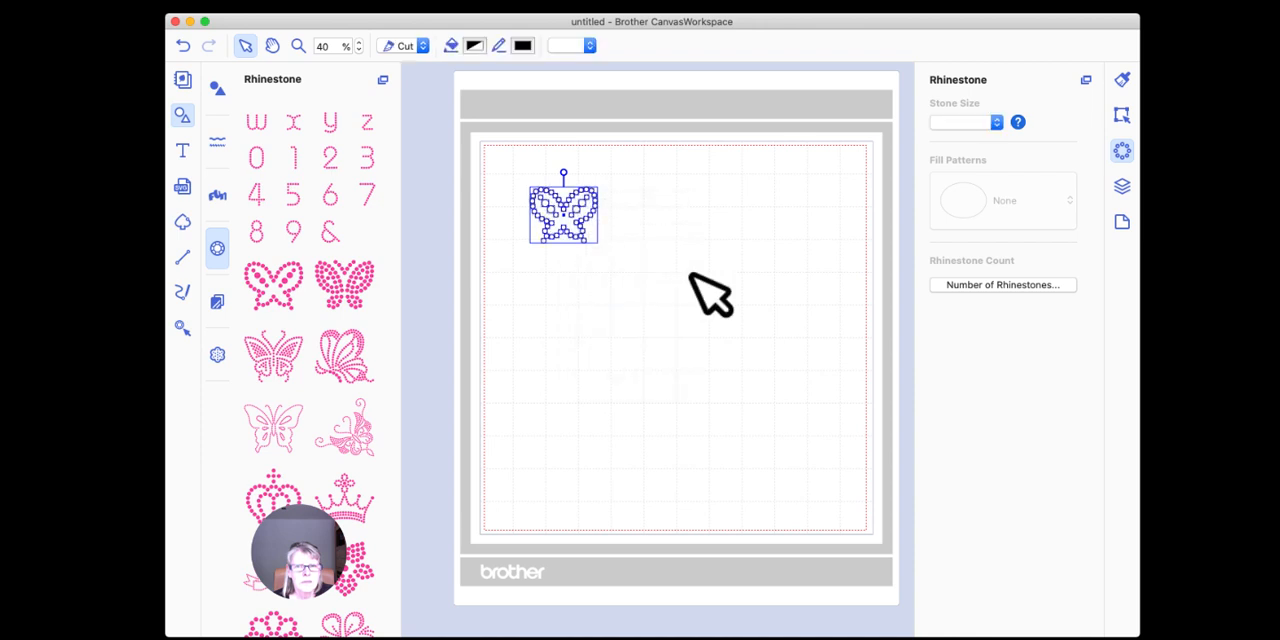
left_click(703, 290)
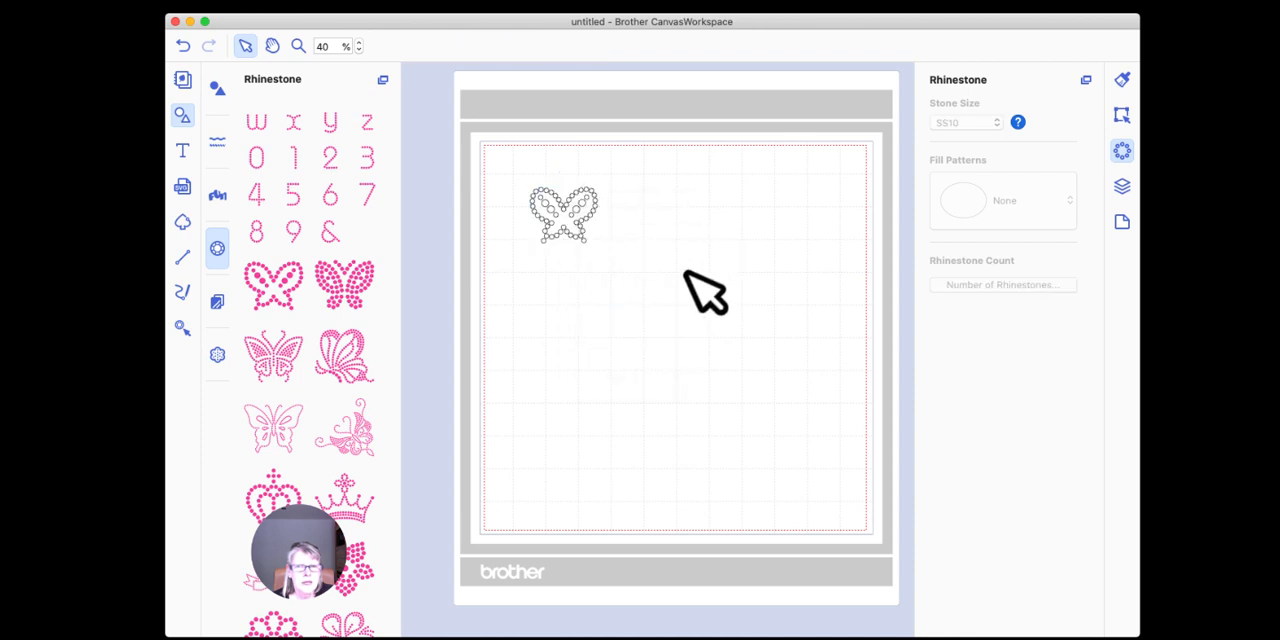
Step: Remove the middle inner stone from each wing of the ungrouped butterfly and select all its remaining stones
left_click(583, 206)
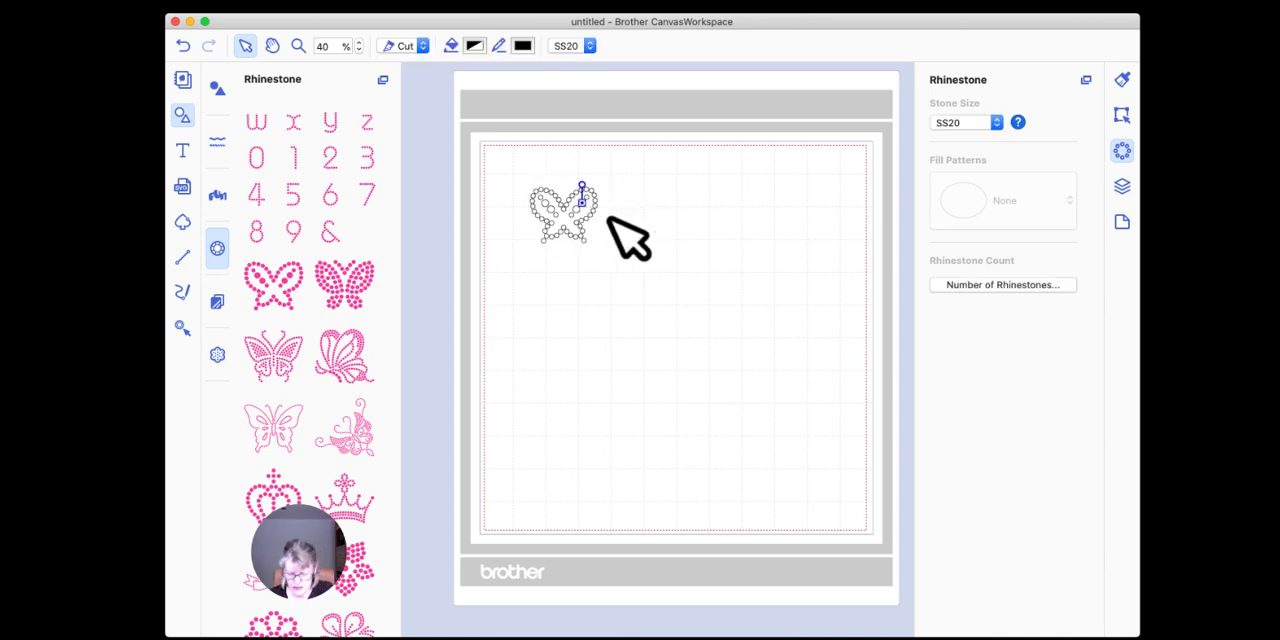
left_click(628, 240)
left_click(549, 206)
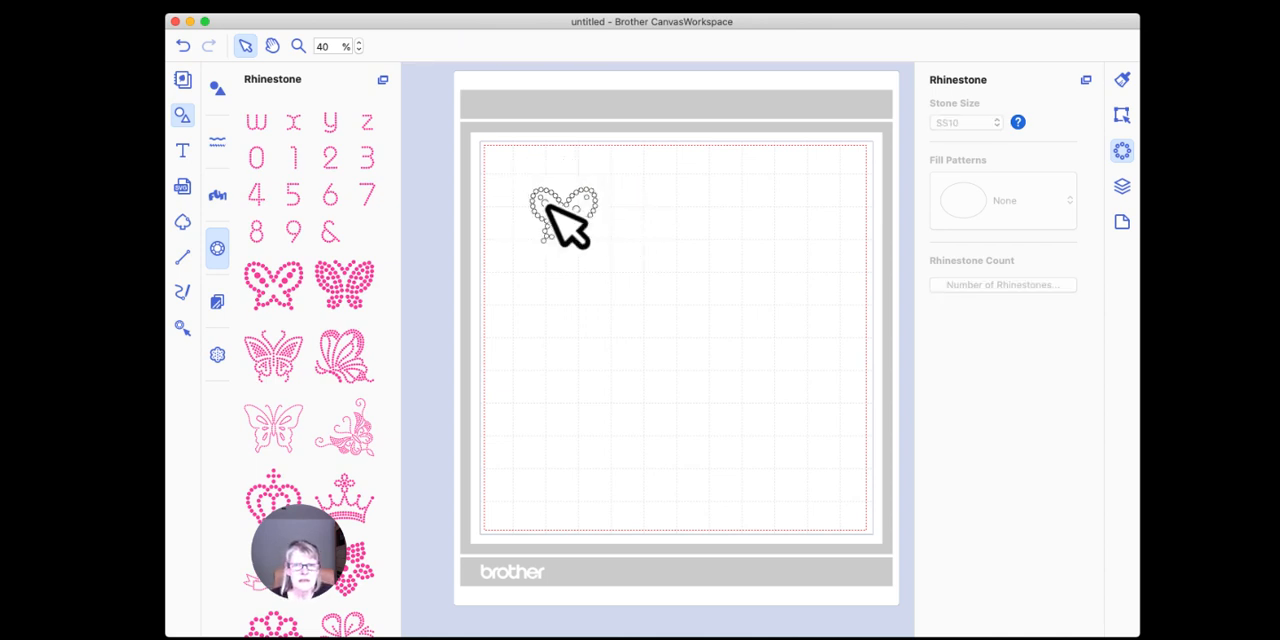
left_click(552, 223)
left_click(546, 219)
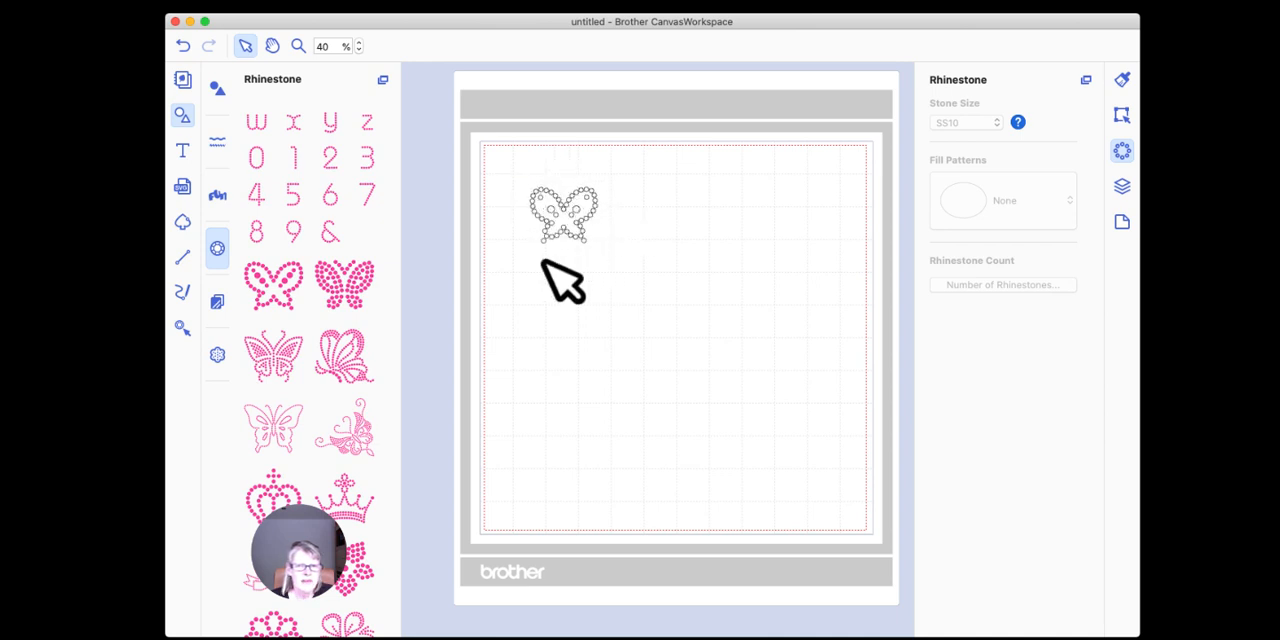
left_click_drag(502, 162, 643, 327)
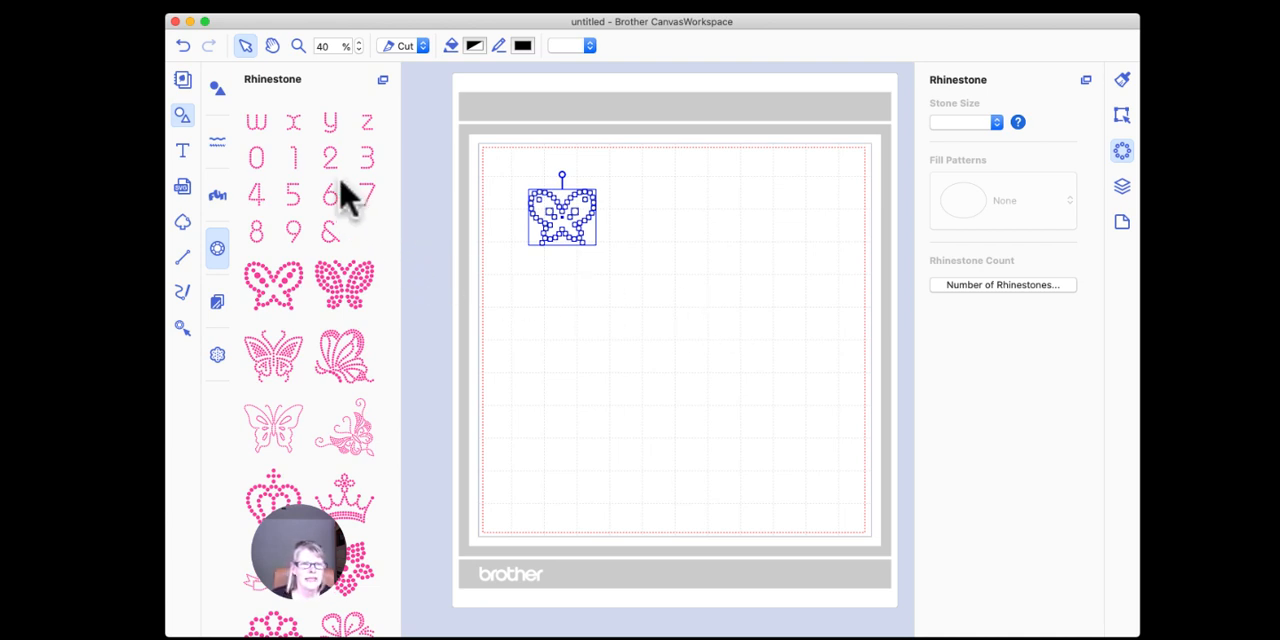
Step: Look through the built-in Words, Rhinestone and Shapes collections and delete the butterfly from the mat
left_click(214, 198)
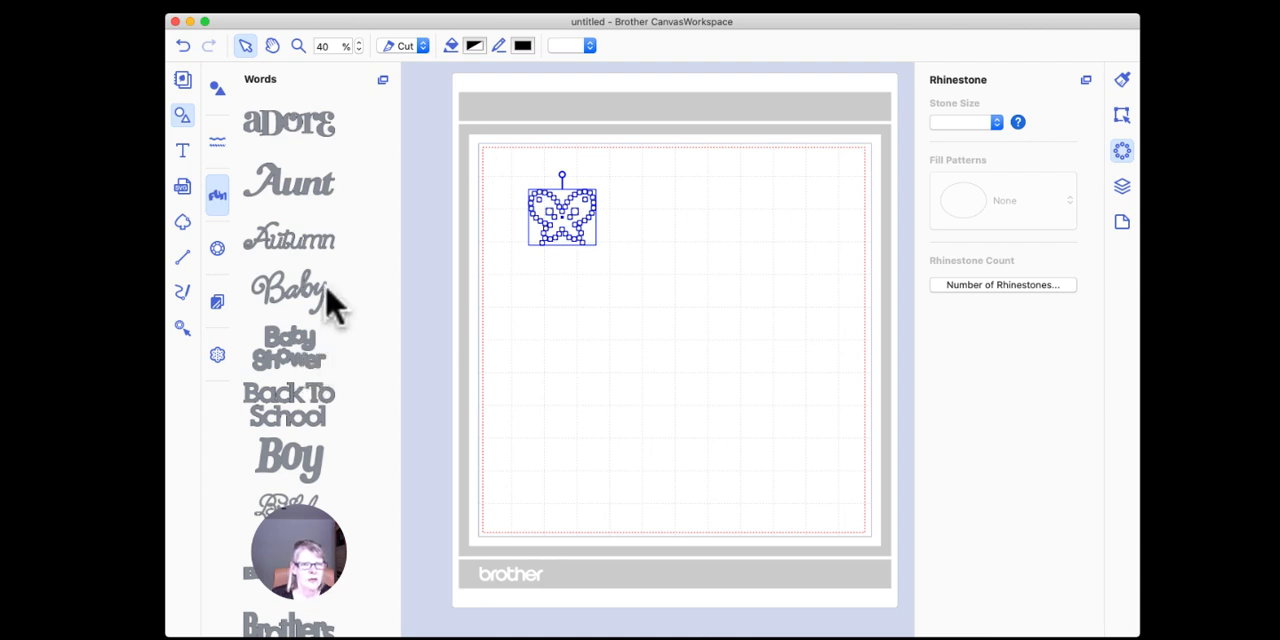
left_click(220, 254)
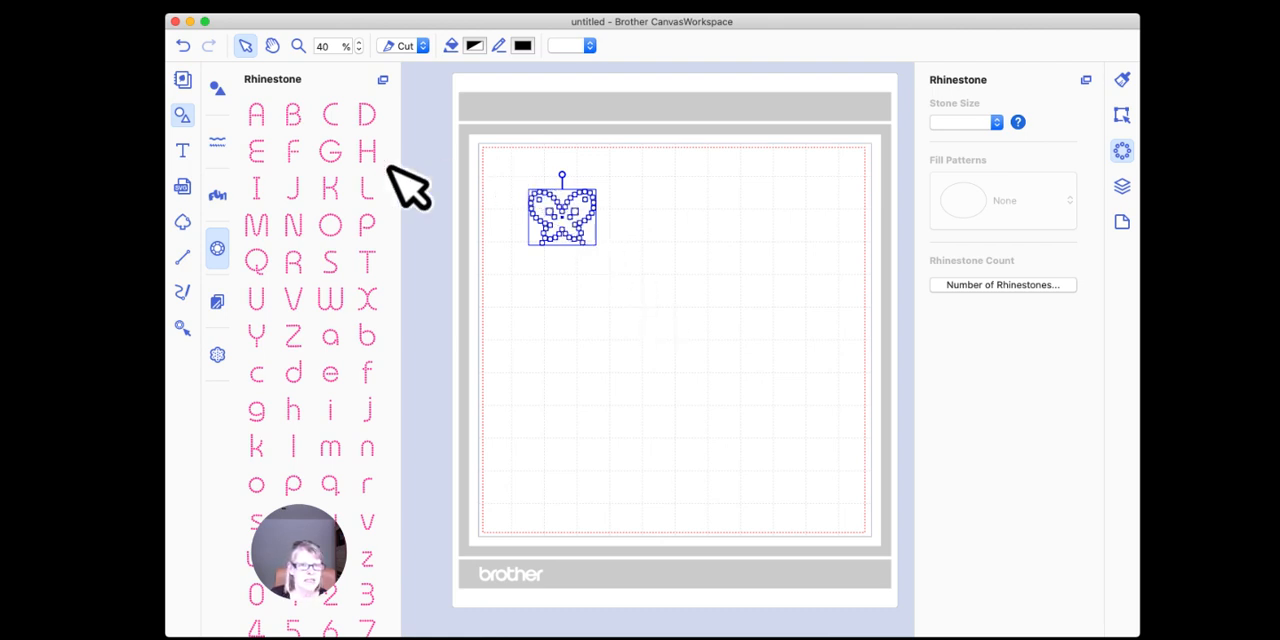
left_click(217, 87)
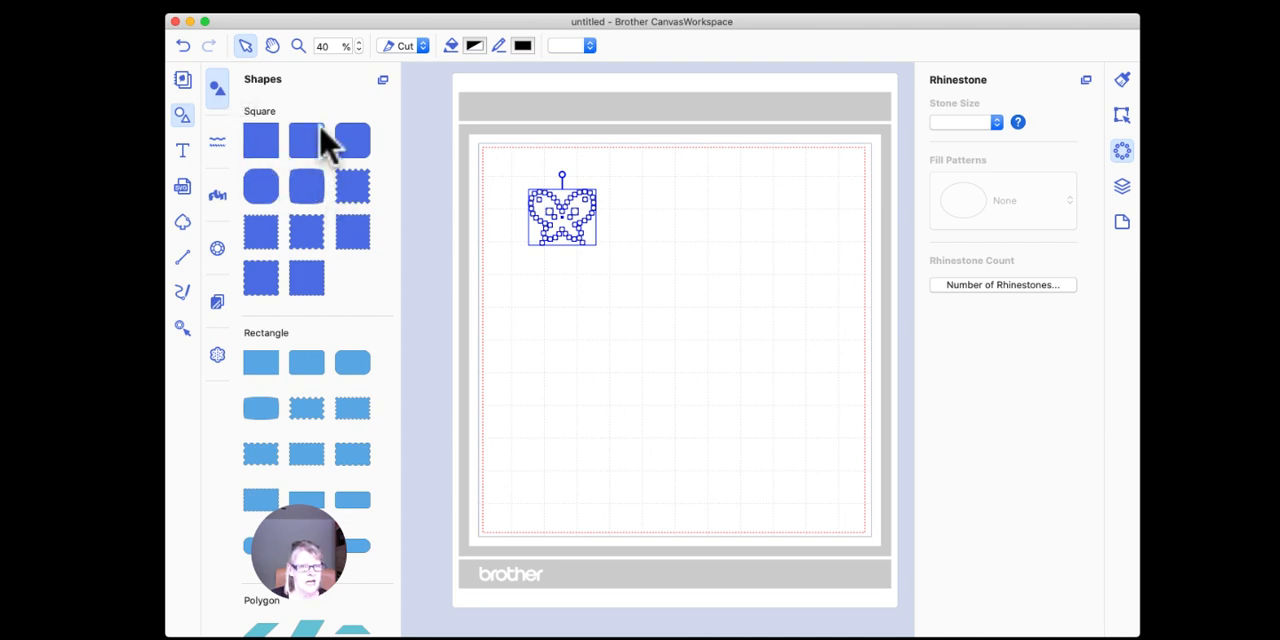
left_click_drag(497, 166, 691, 354)
key("Delete")
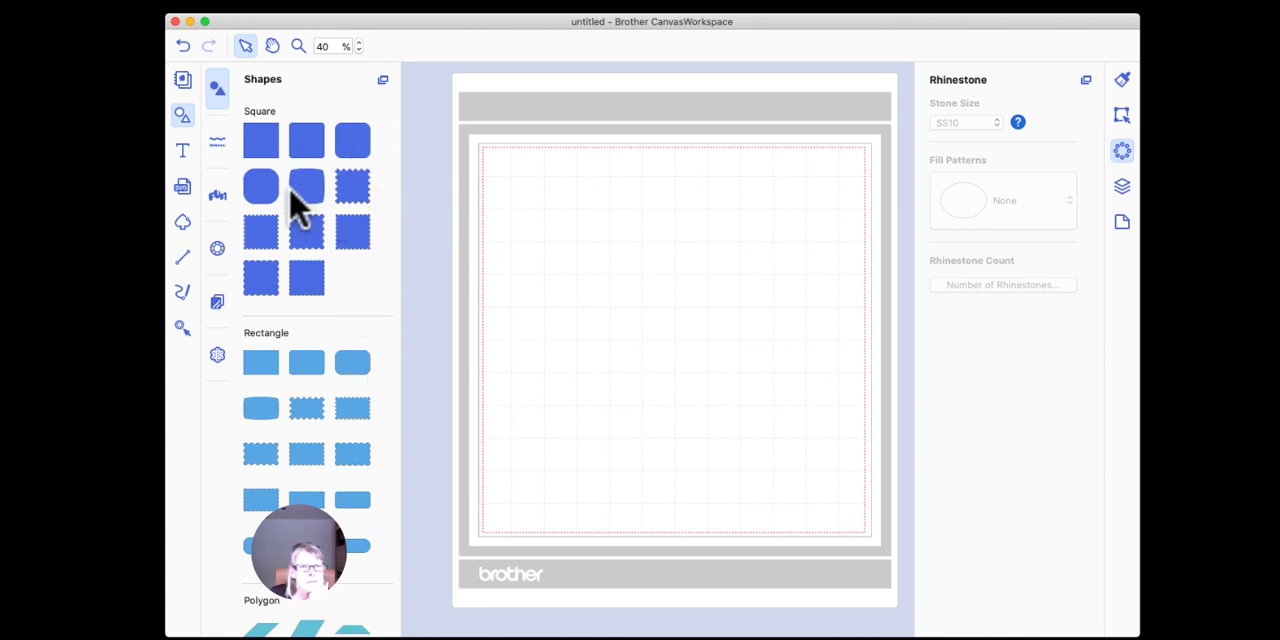
Step: Insert the first plain heart from the basic shapes onto the mat
scroll(354, 314, "down", 10)
scroll(349, 317, "down", 10)
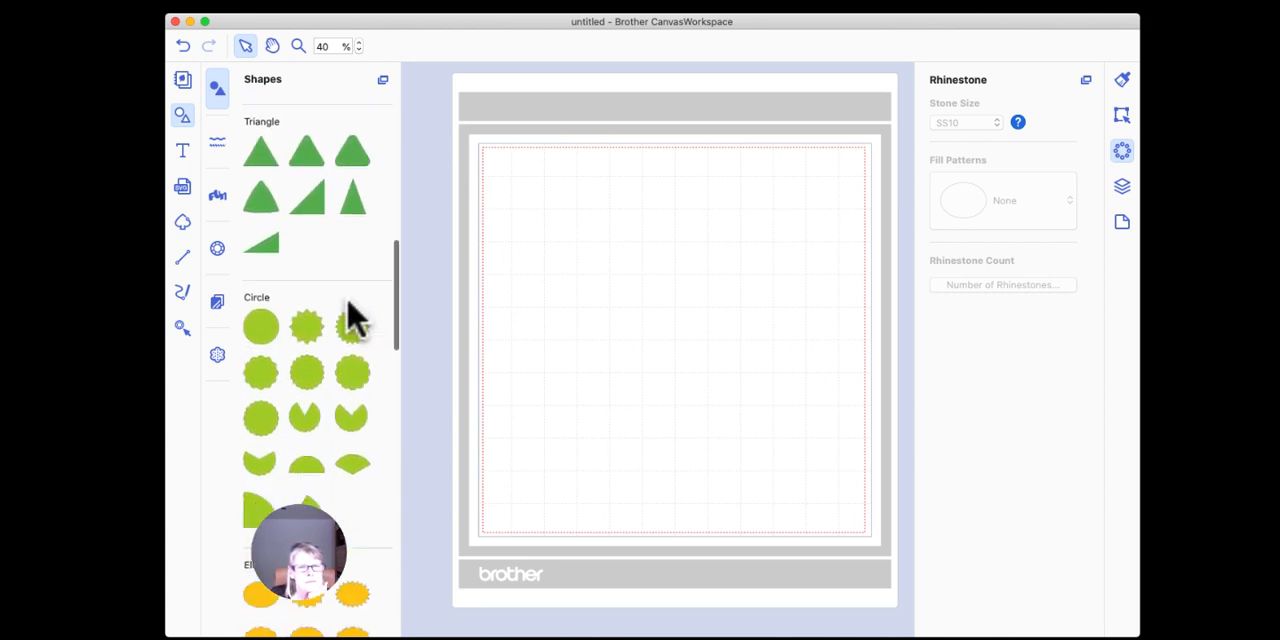
left_click(261, 360)
left_click_drag(261, 360, 600, 303)
Step: View the line type choices for the heart without changing them, and delete the heart
left_click(420, 47)
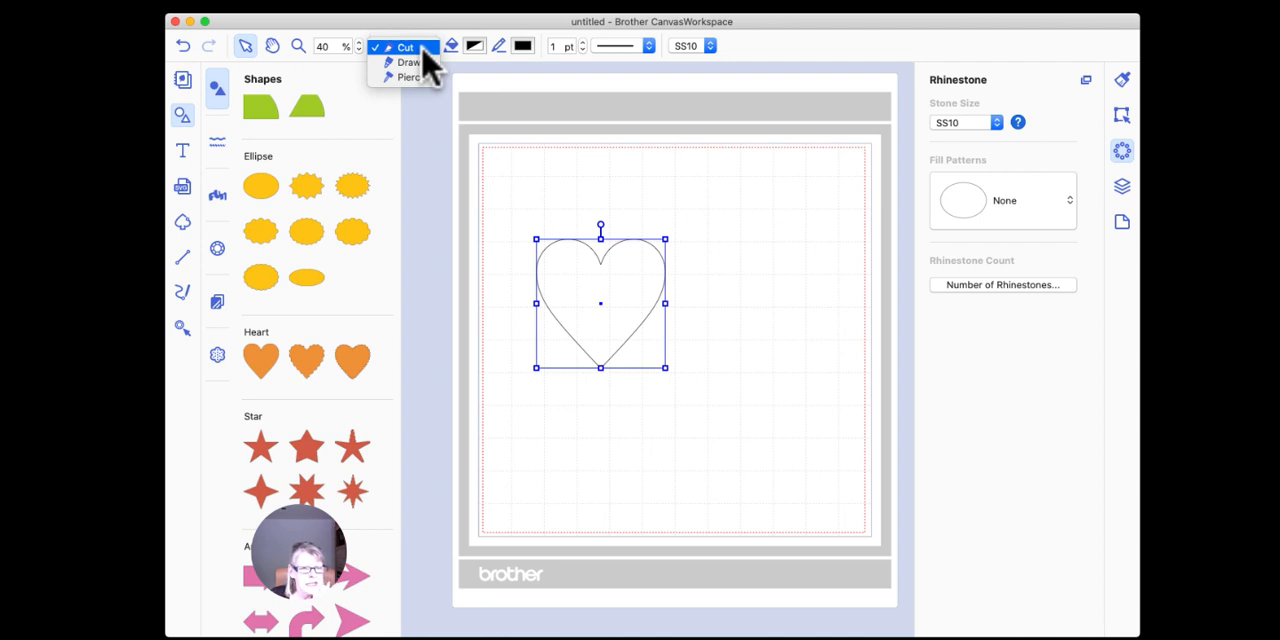
left_click(468, 115)
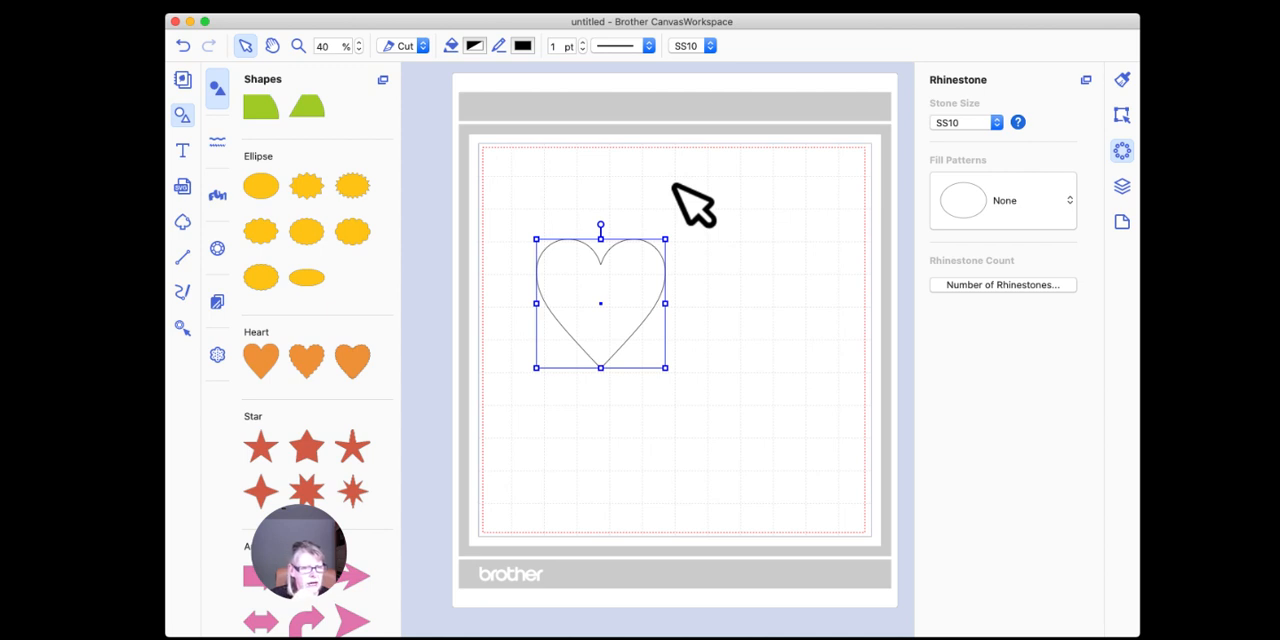
key("Delete")
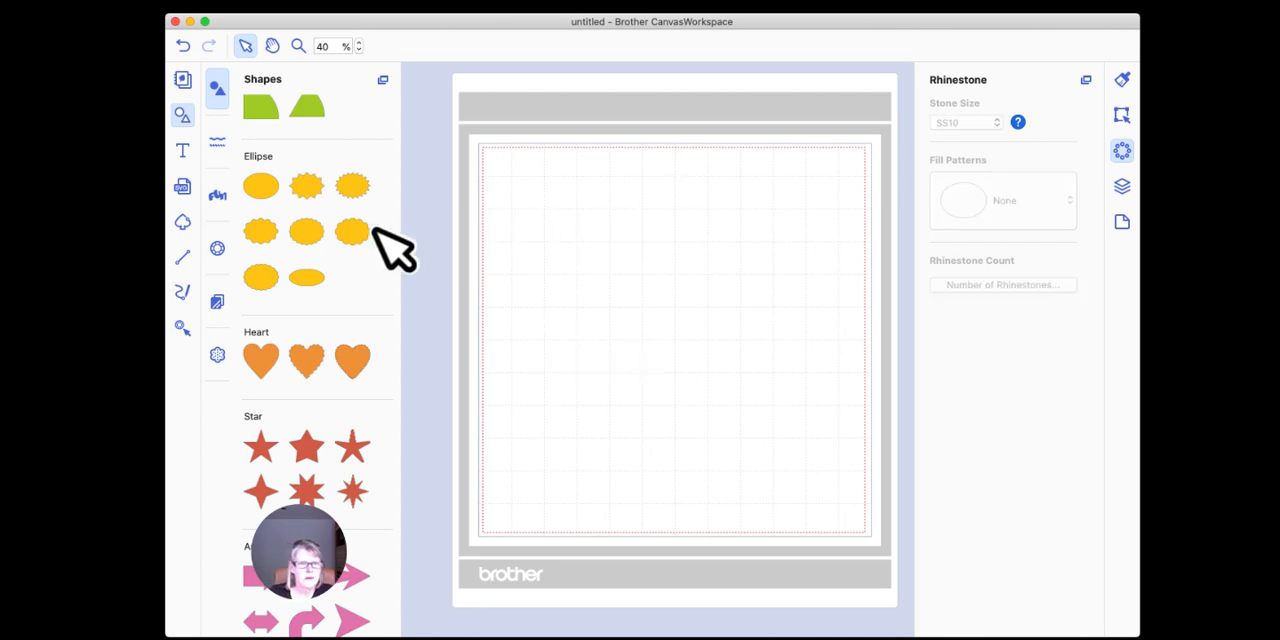
Step: Insert the plain ellipse from the basic shapes in the upper part of the mat
left_click_drag(262, 186, 569, 233)
left_click_drag(755, 245, 756, 247)
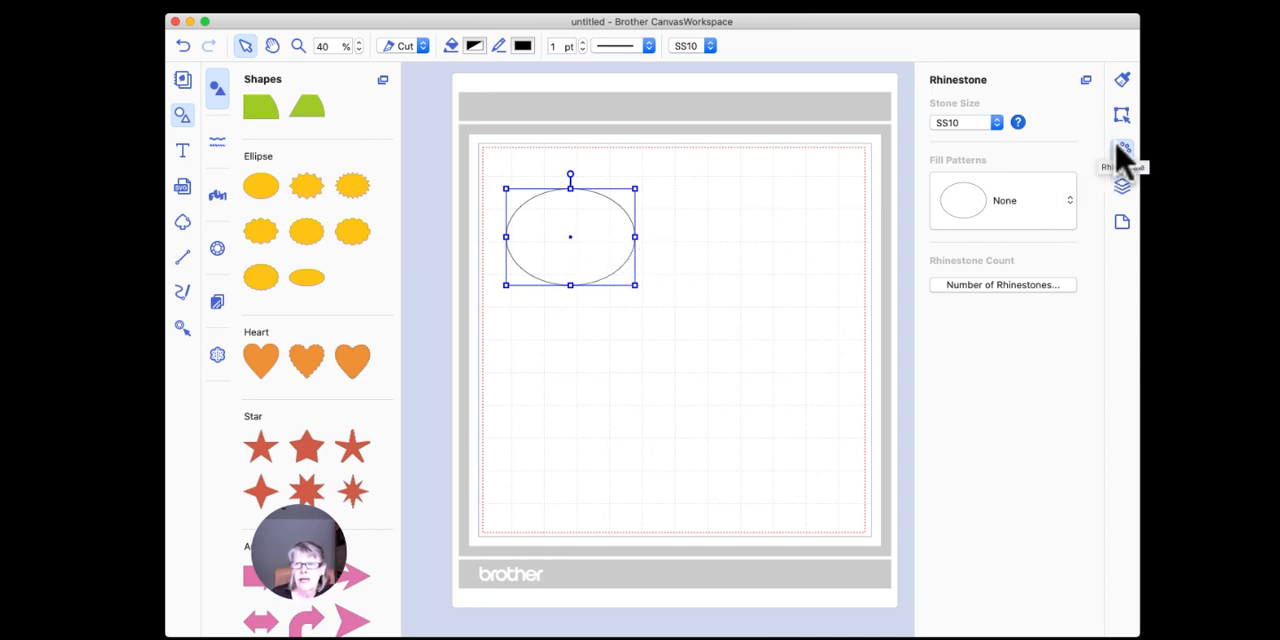
Step: Apply the Outline rhinestone fill pattern to the ellipse
left_click(1020, 212)
left_click(990, 298)
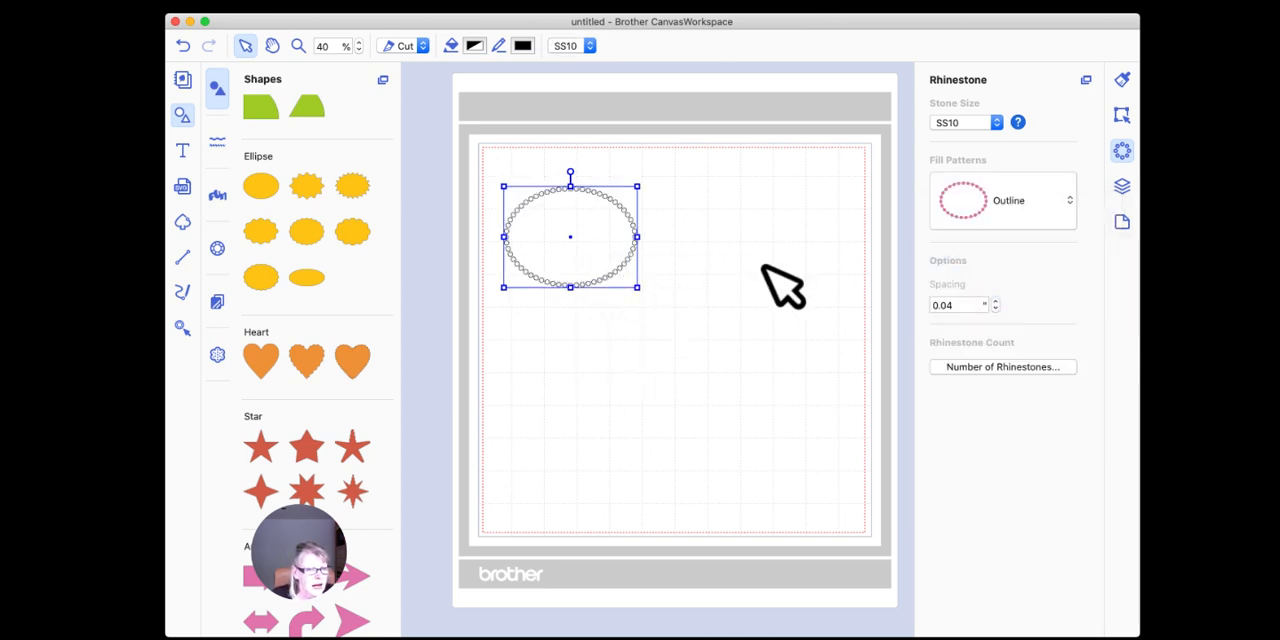
Step: Ungroup the rhinestone ellipse, then move the plain ellipse away from its stones and delete it
right_click(621, 205)
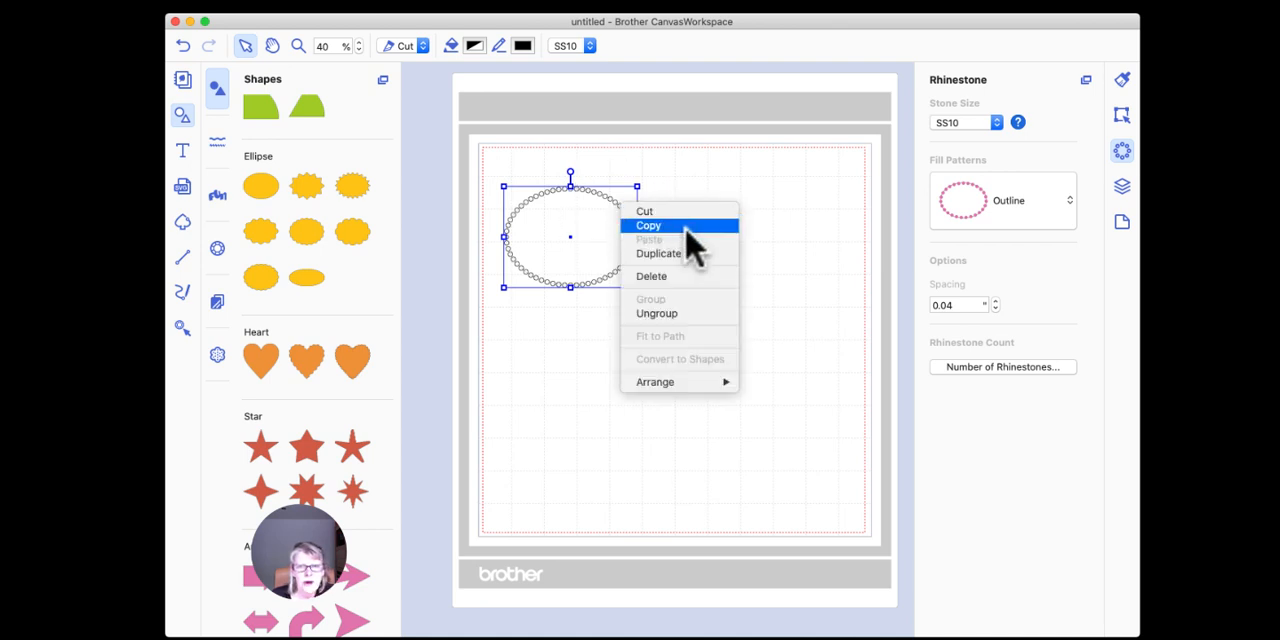
left_click(698, 314)
left_click(785, 312)
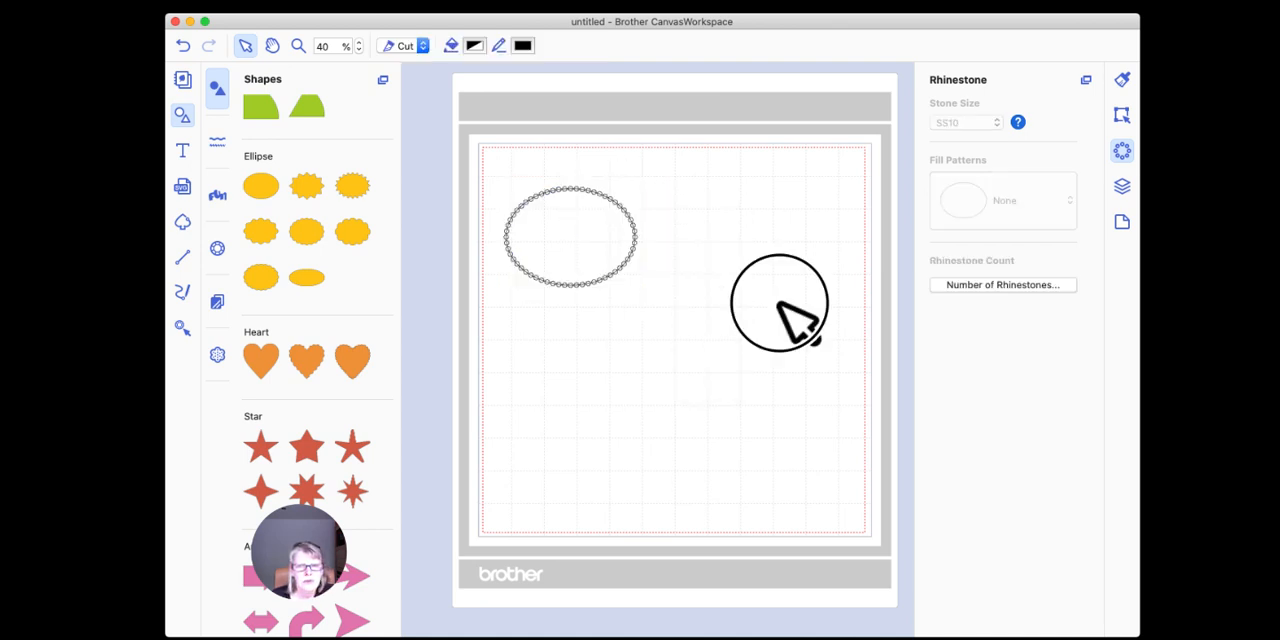
left_click_drag(594, 194, 609, 362)
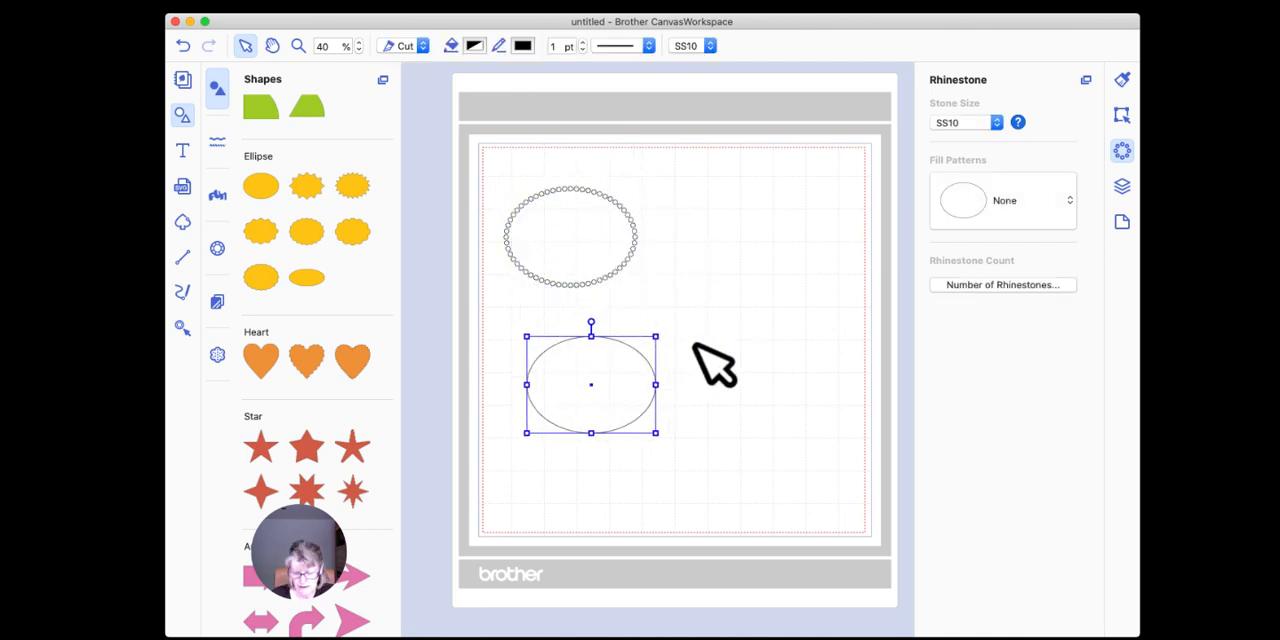
key("Delete")
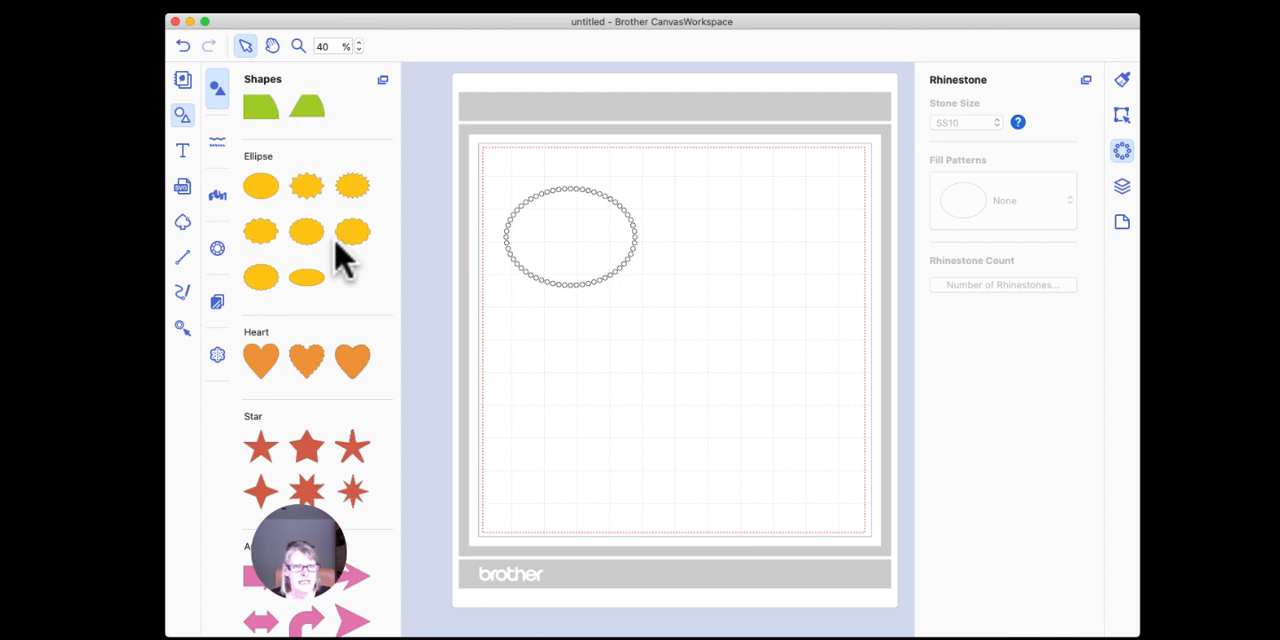
Step: Insert another plain ellipse below the rhinestone ellipse and the first five-pointed star to its right
left_click_drag(260, 185, 588, 388)
left_click(660, 364)
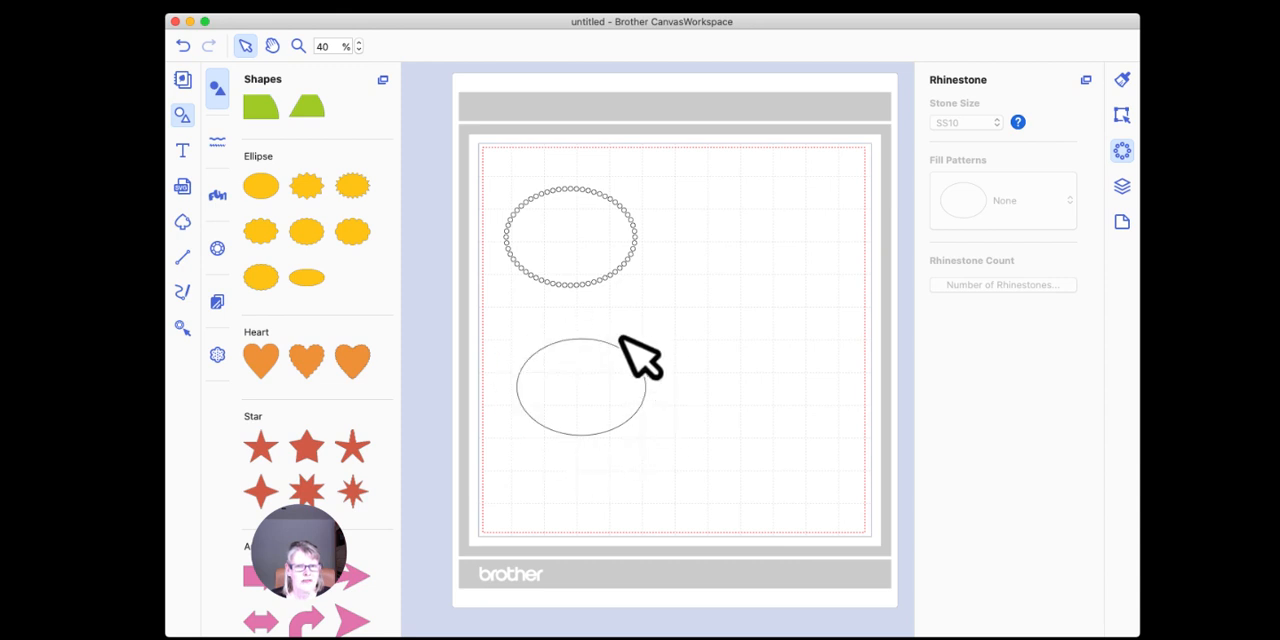
left_click_drag(262, 447, 775, 355)
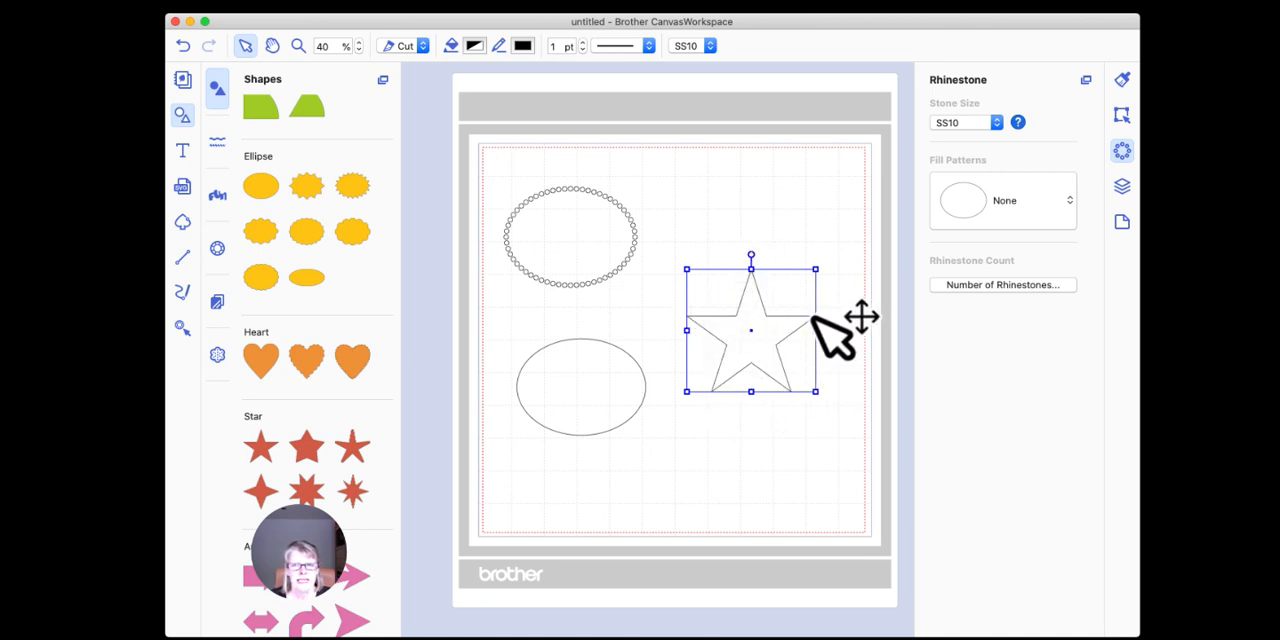
Step: Delete the plain ellipse from the lower part of the mat
left_click(620, 350)
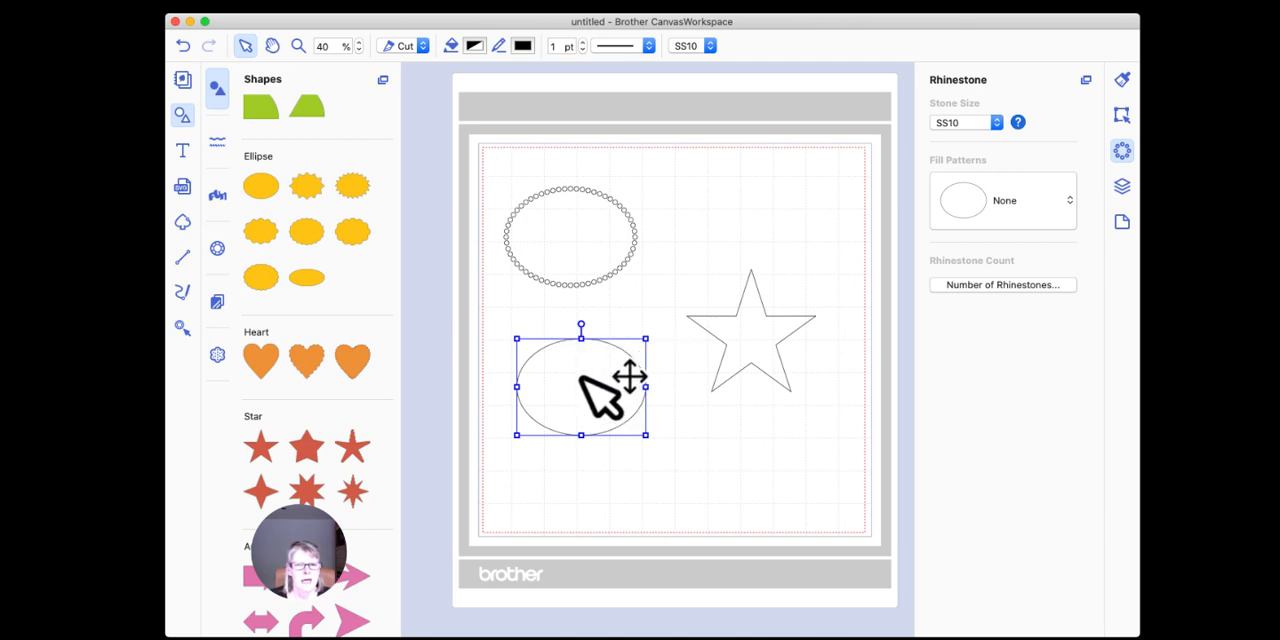
left_click(746, 305)
left_click(608, 380)
key("Delete")
Step: Move the star up beside the rhinestone ellipse and apply the Outline rhinestone fill pattern to it
left_click_drag(740, 277, 738, 223)
left_click(1003, 200)
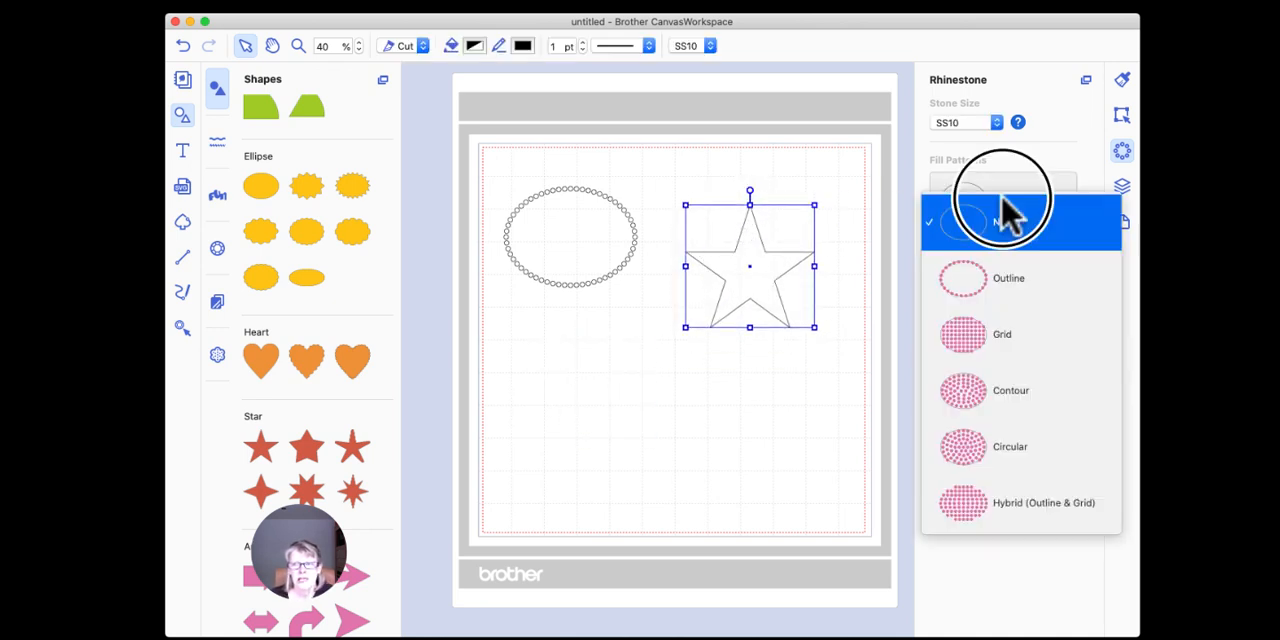
left_click(1000, 284)
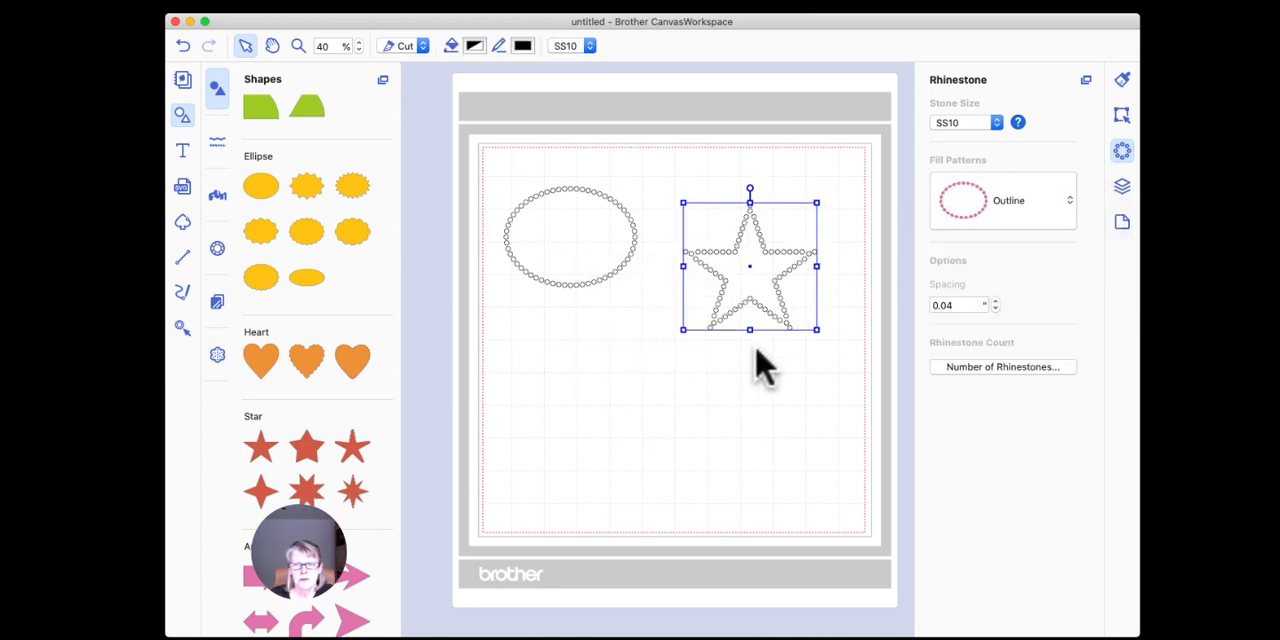
left_click(756, 415)
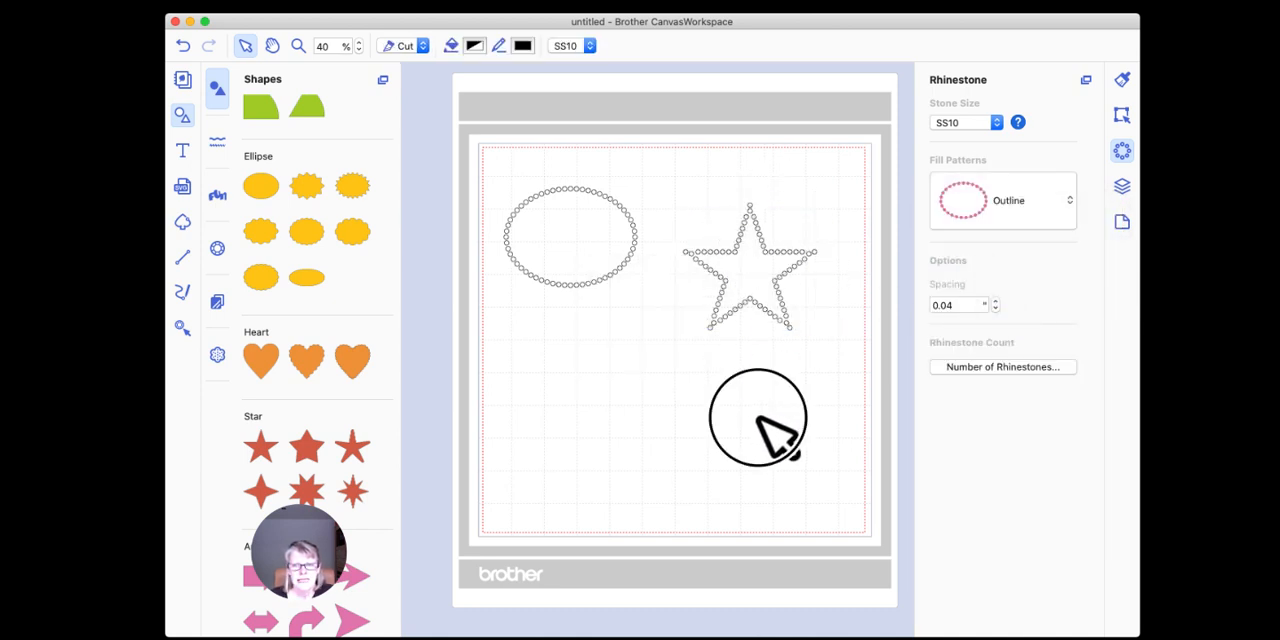
Step: Ungroup the rhinestone star to separate its stones from the original shape
left_click(781, 253)
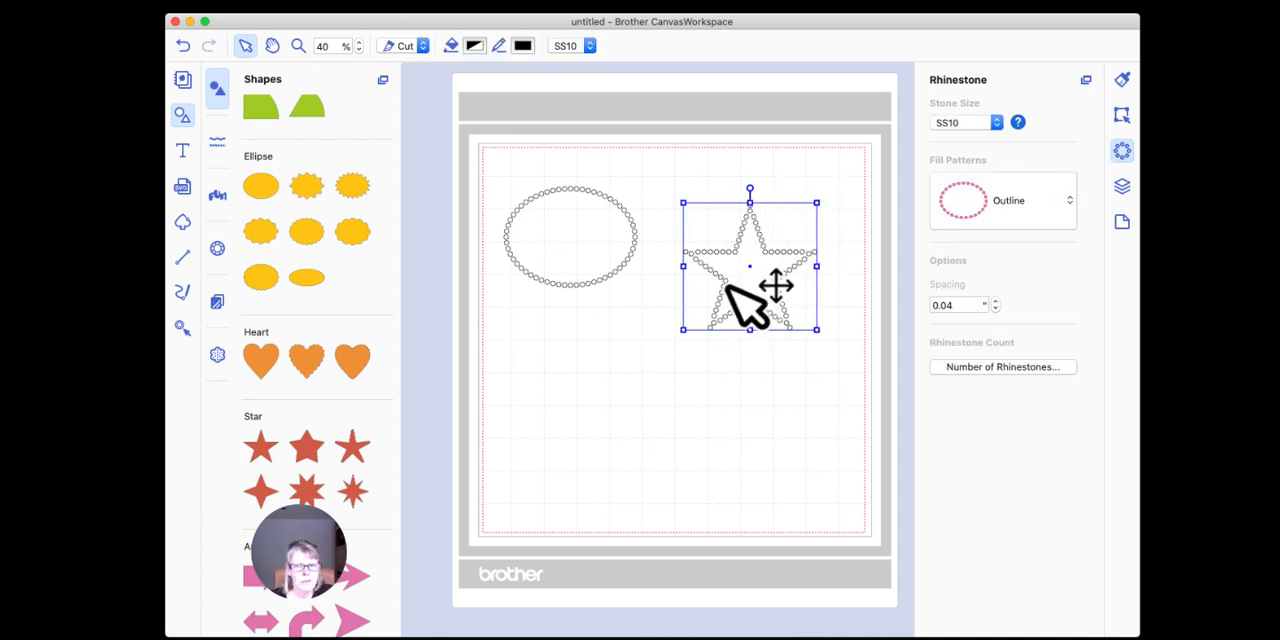
right_click(765, 236)
left_click(748, 234)
left_click(745, 230)
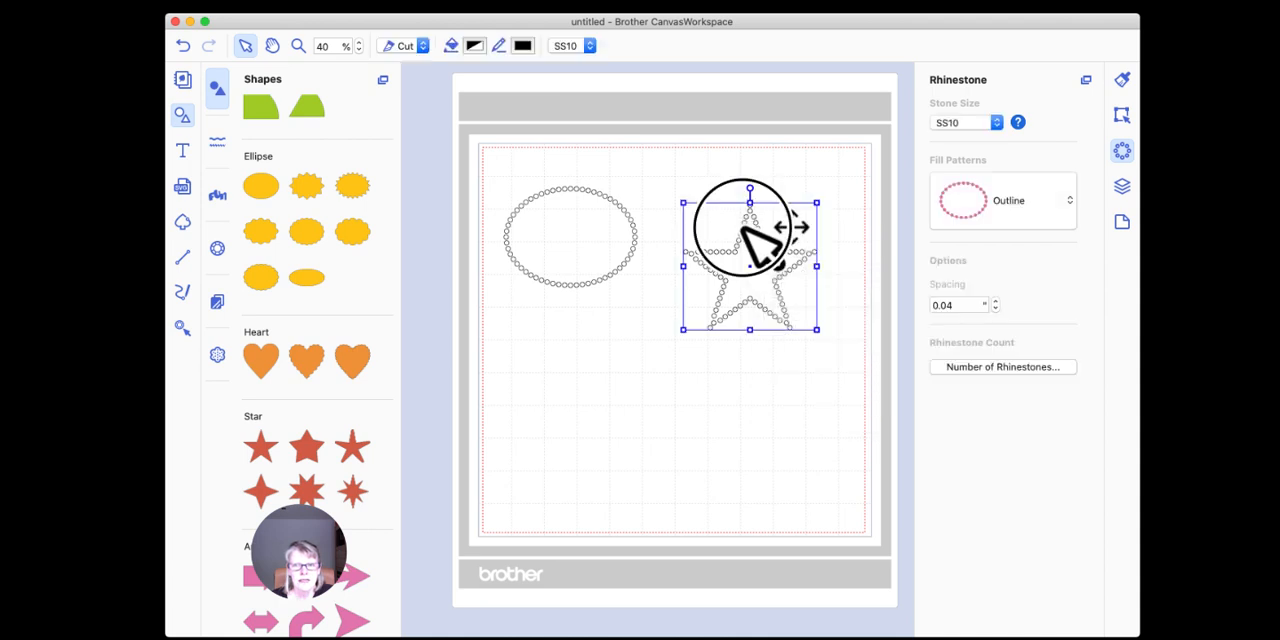
right_click(792, 257)
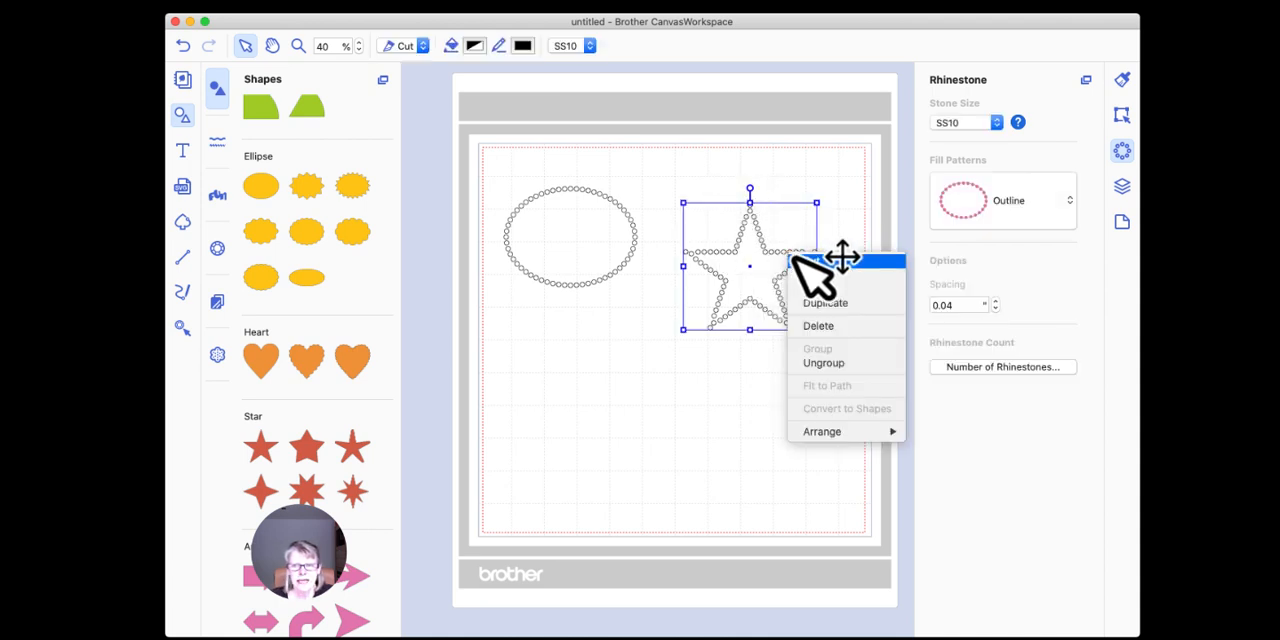
left_click(820, 362)
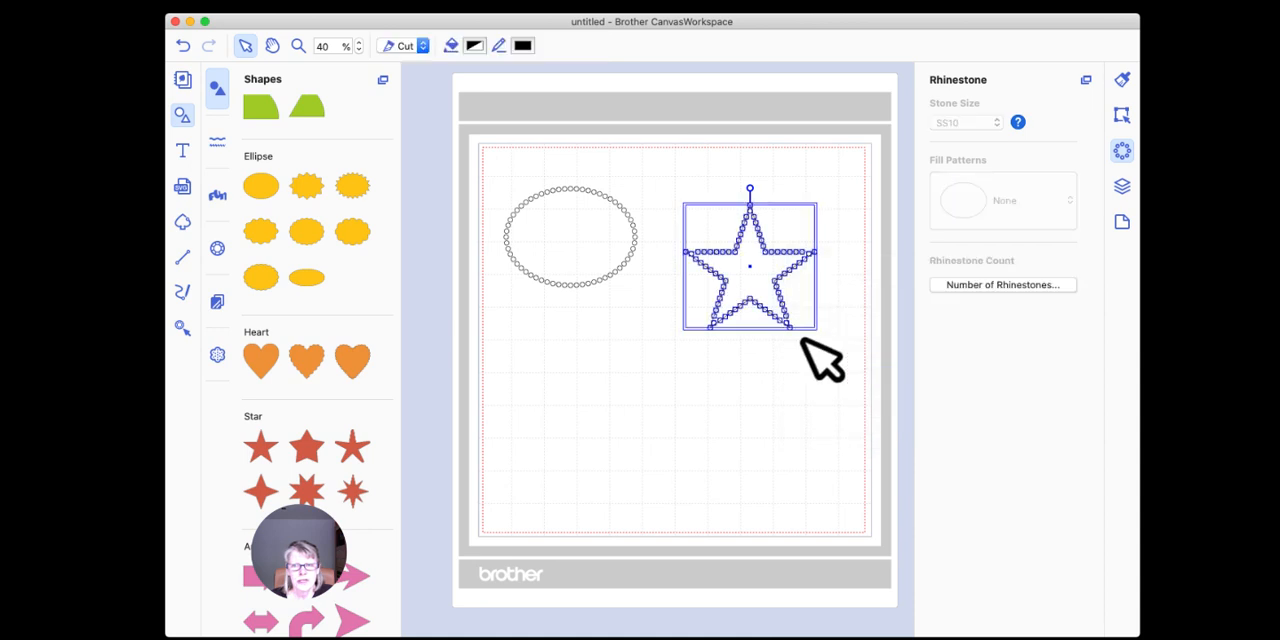
Step: Move the plain star away from its rhinestones and delete it
left_click(730, 167)
left_click_drag(750, 260, 621, 411)
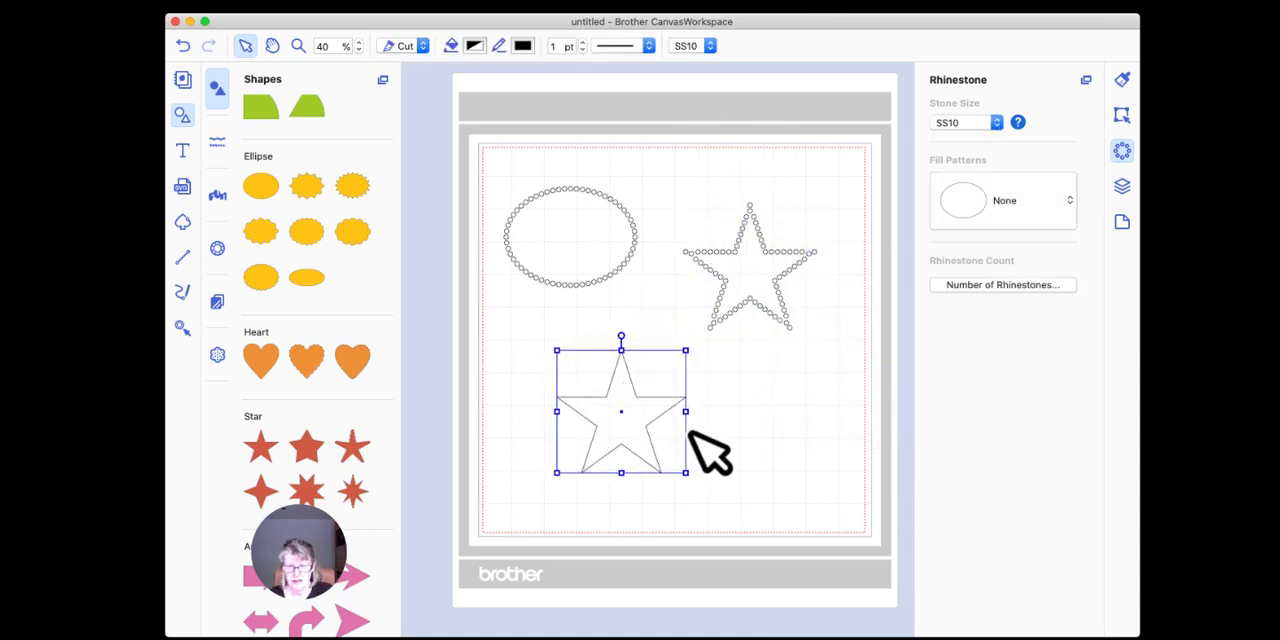
key("Delete")
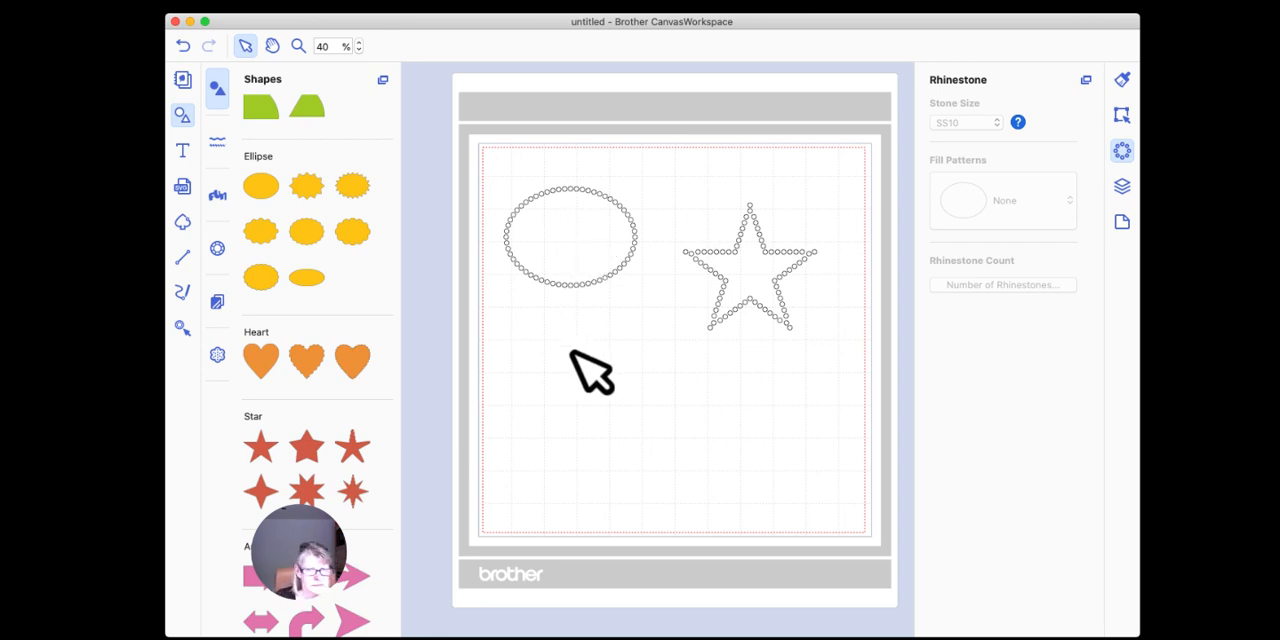
Step: Insert the first plain heart below the ellipse and apply the Outline rhinestone fill pattern to it
left_click_drag(261, 360, 584, 378)
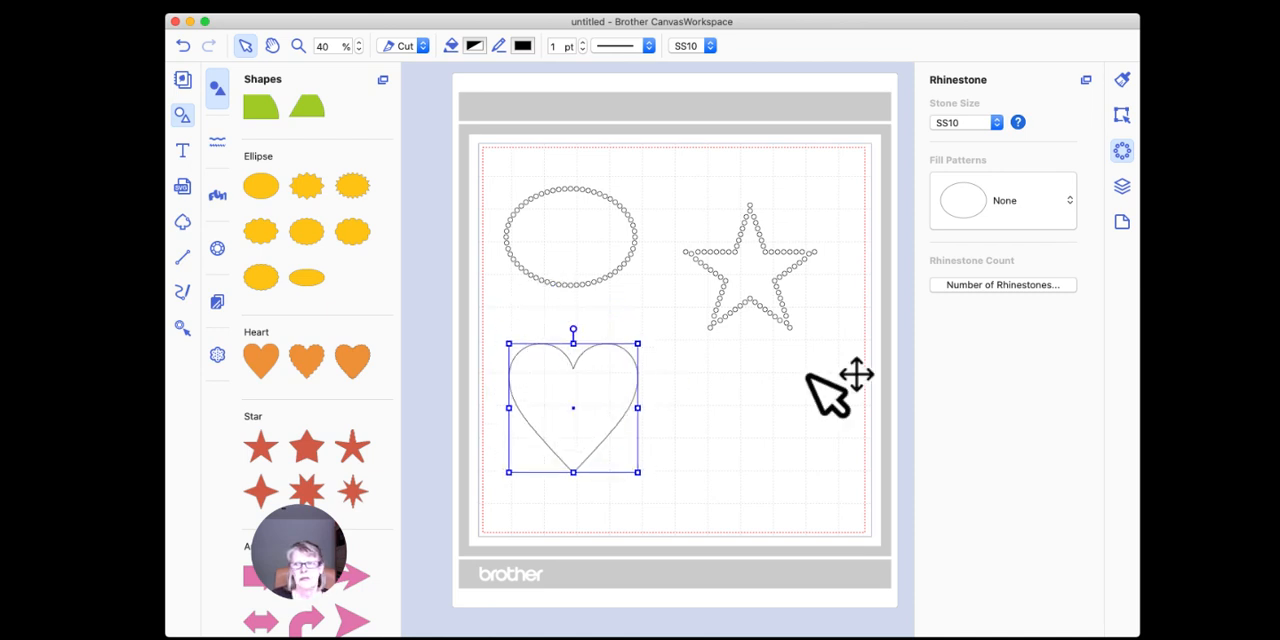
left_click(995, 211)
left_click(1004, 292)
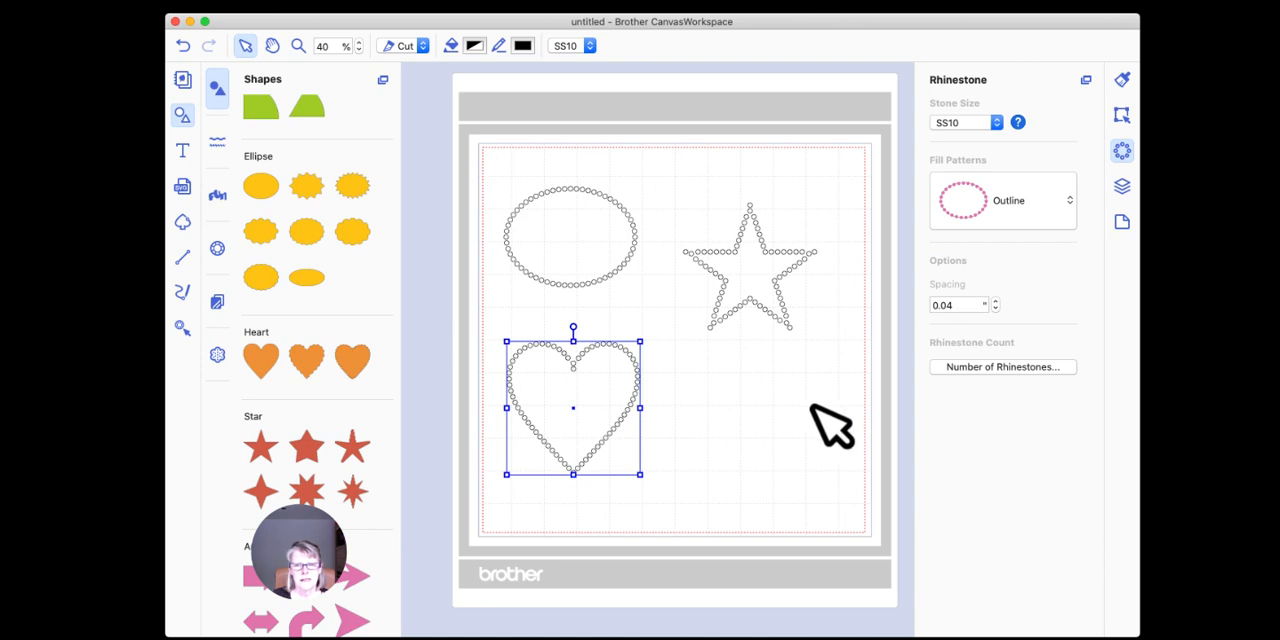
left_click(694, 402)
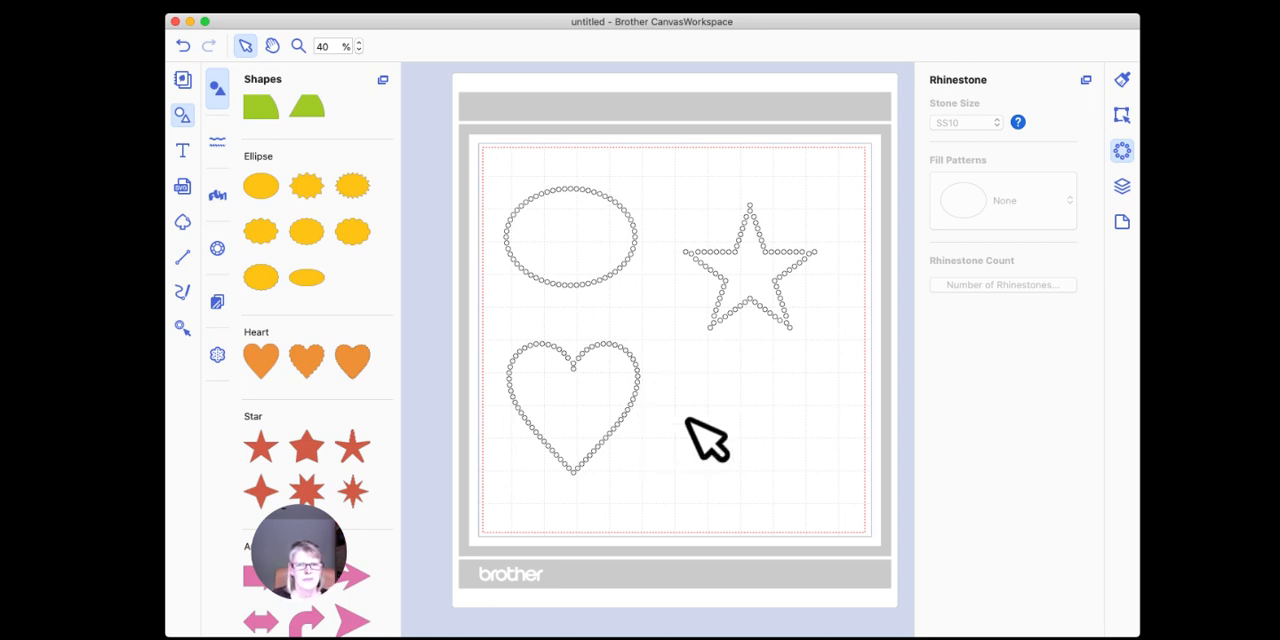
Step: Ungroup the rhinestone heart to separate its stones from the original shape
left_click(588, 348)
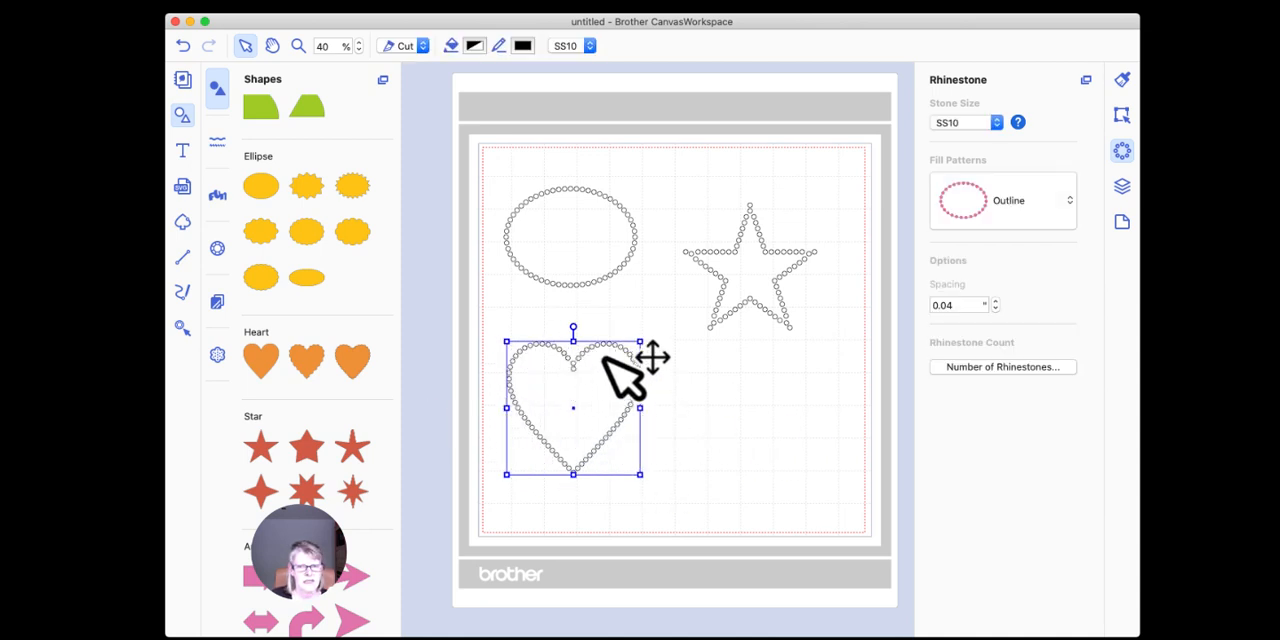
left_click(669, 401)
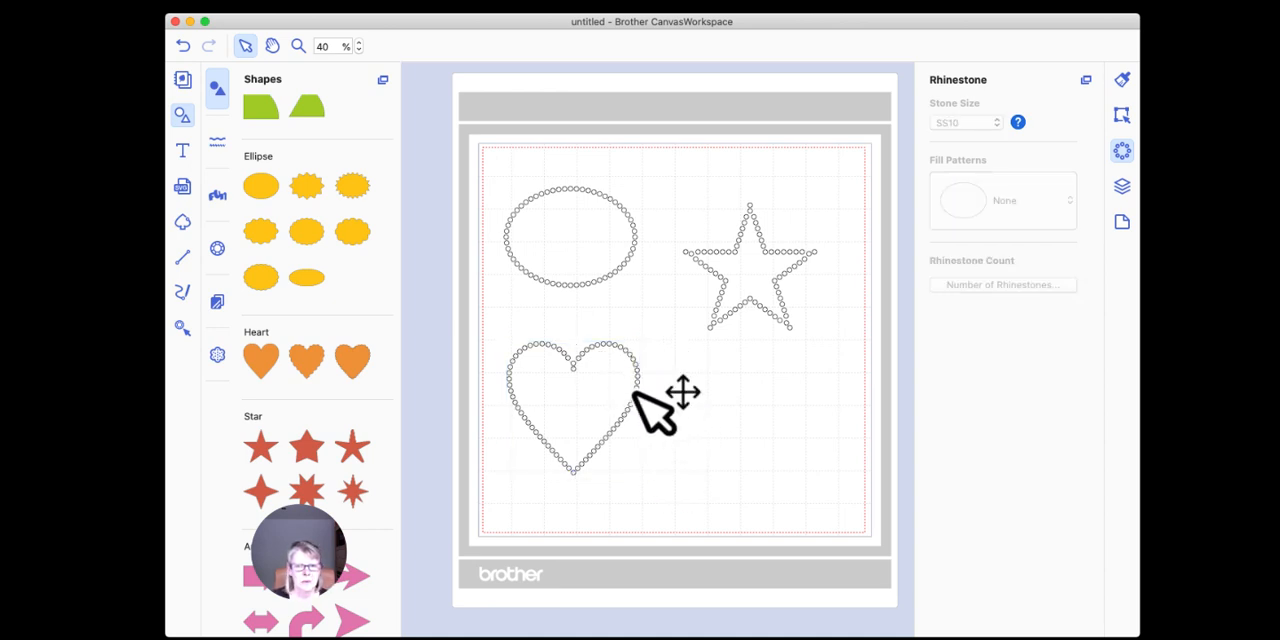
left_click(635, 396)
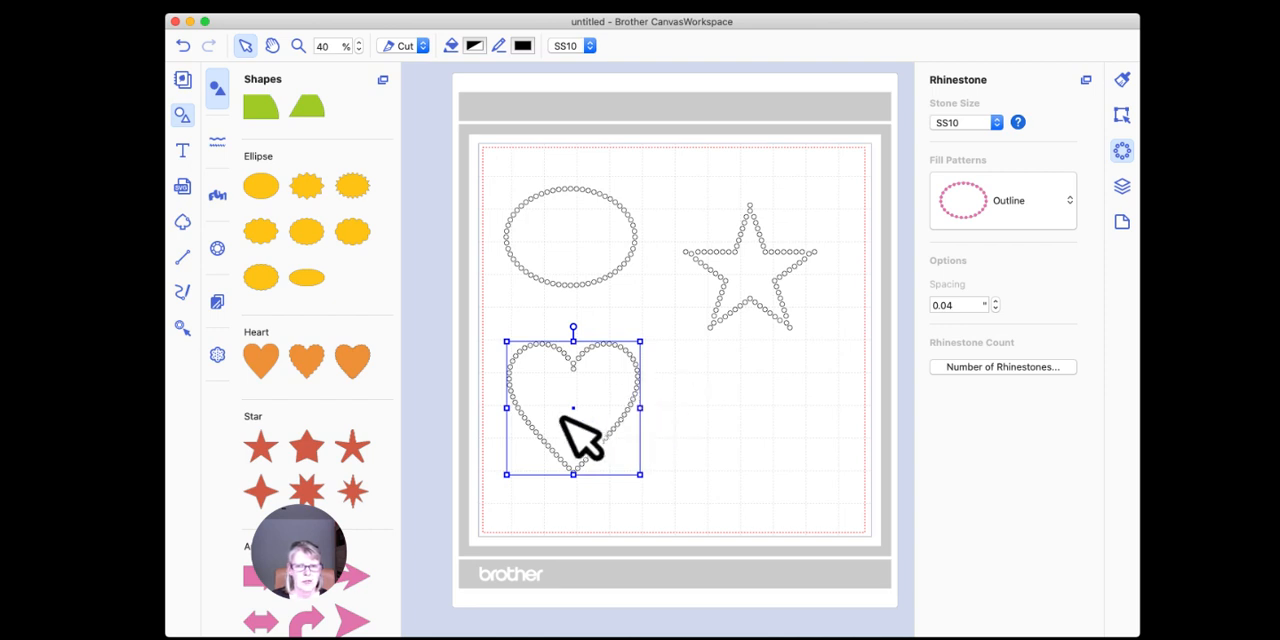
right_click(632, 400)
left_click(714, 506)
left_click(742, 456)
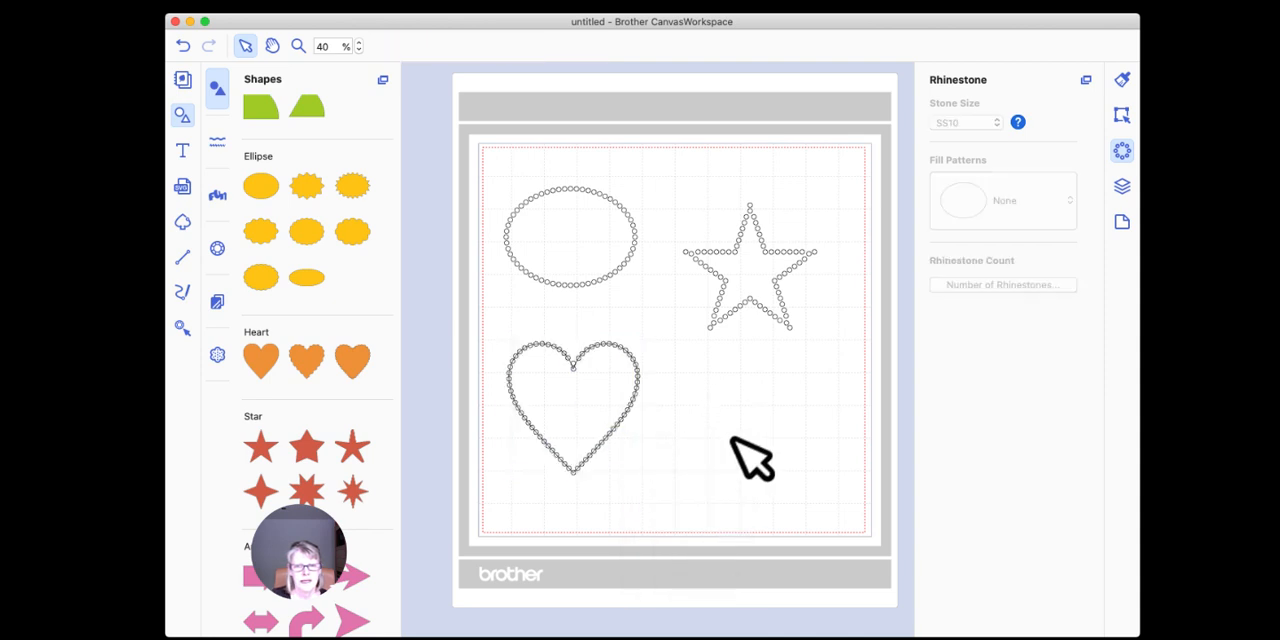
Step: Move the plain heart away from its rhinestones and delete it
left_click(580, 392)
left_click_drag(580, 392, 759, 410)
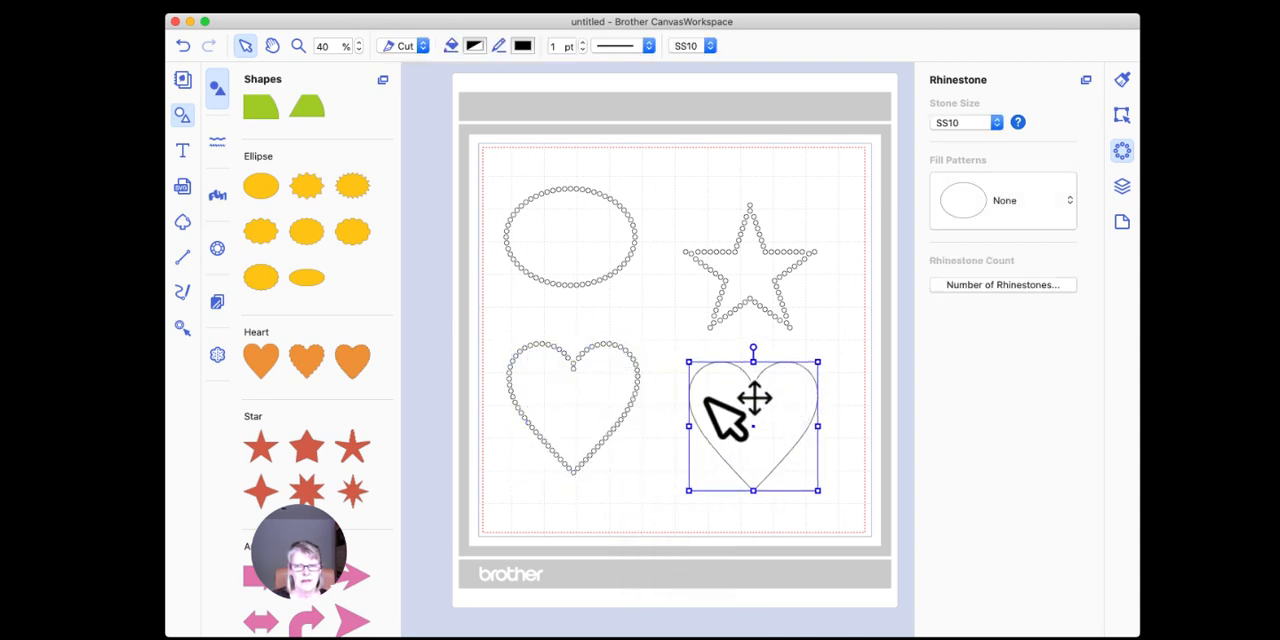
key("Delete")
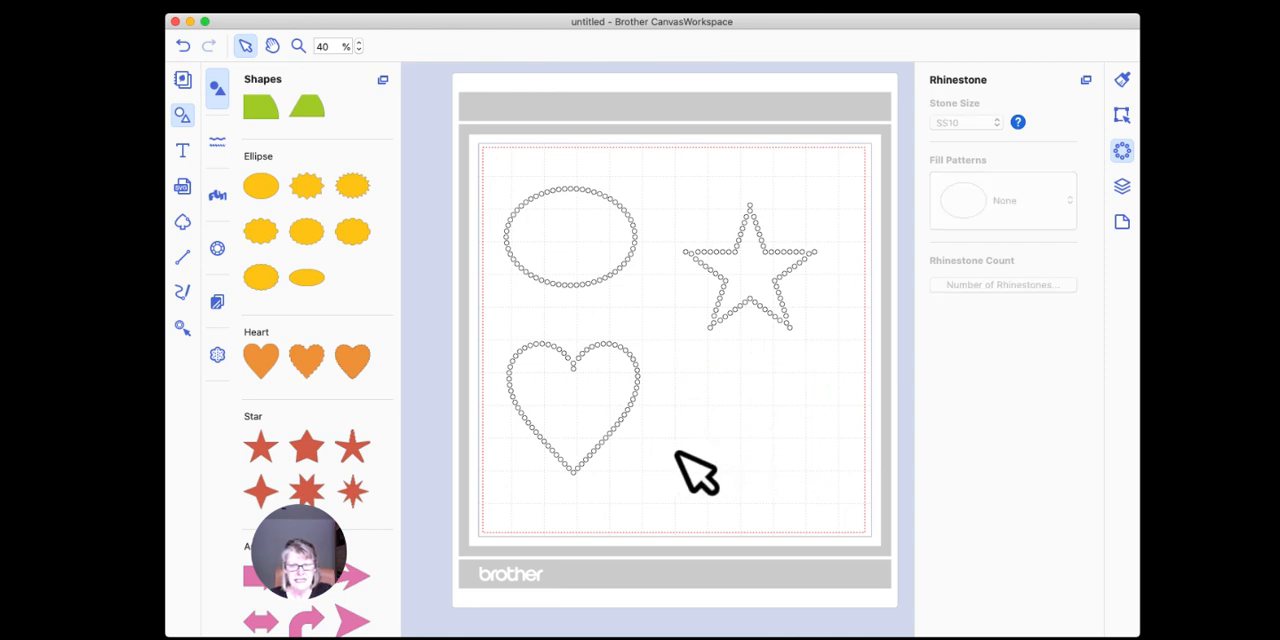
Step: Delete a short run of stones from the lower right side of the rhinestone heart
left_click_drag(652, 442, 612, 400)
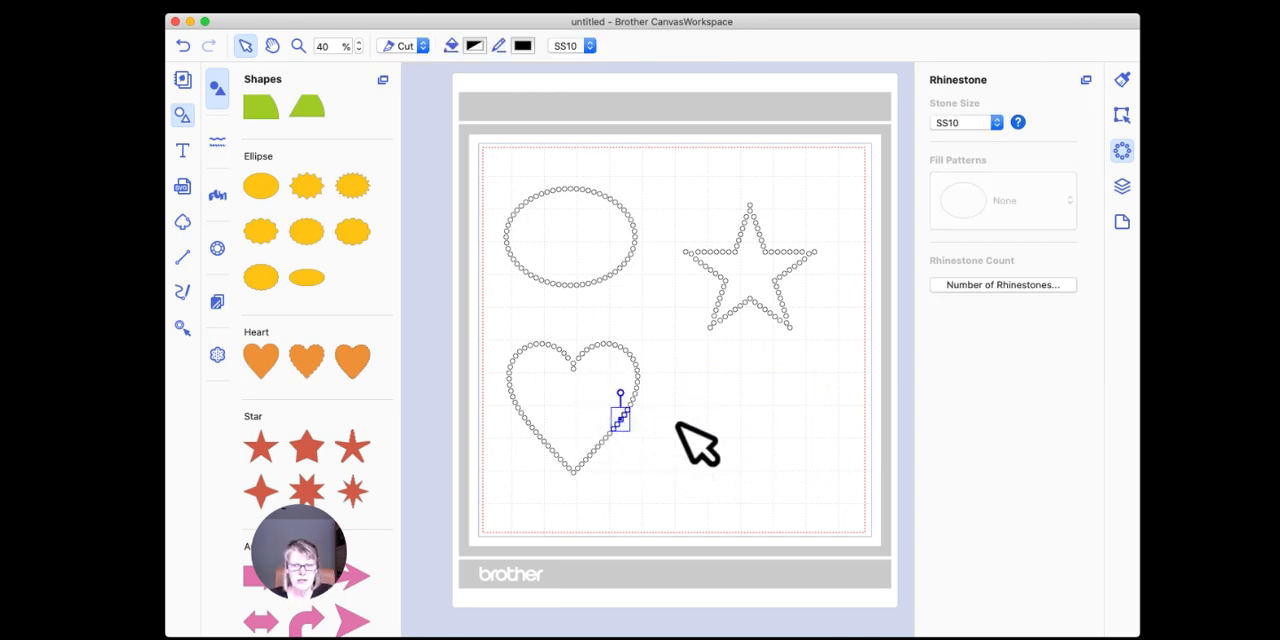
key("Delete")
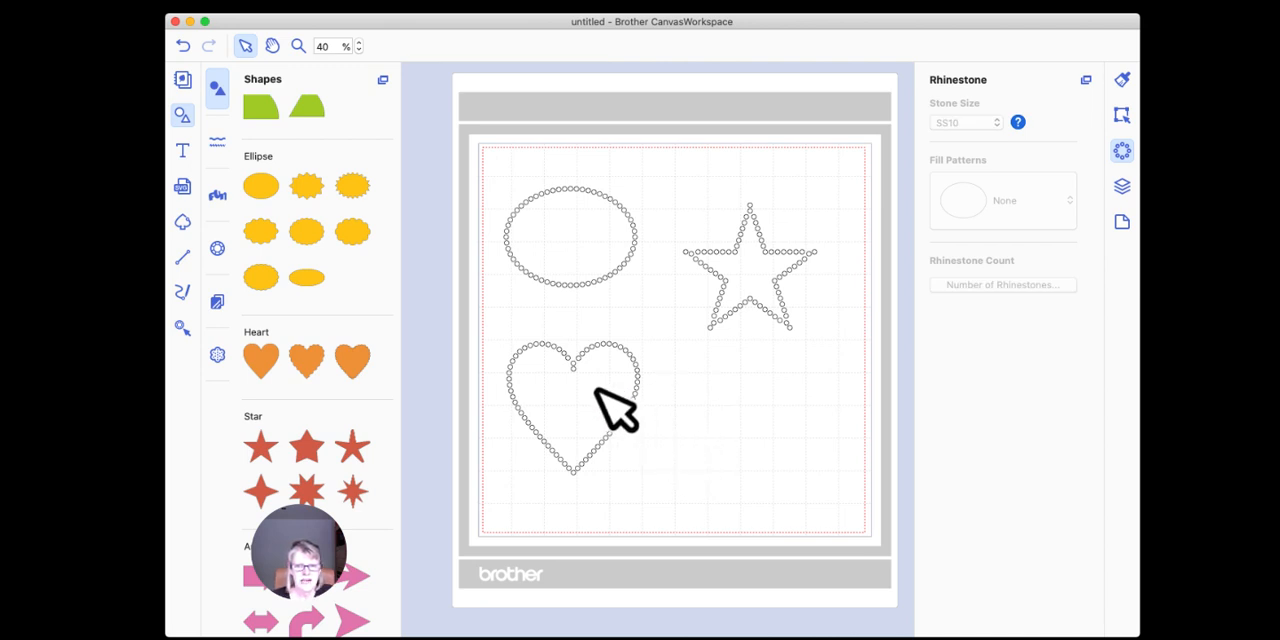
Step: Select all the remaining heart rhinestones and look through their individual entries in the layer list
left_click_drag(473, 311, 680, 524)
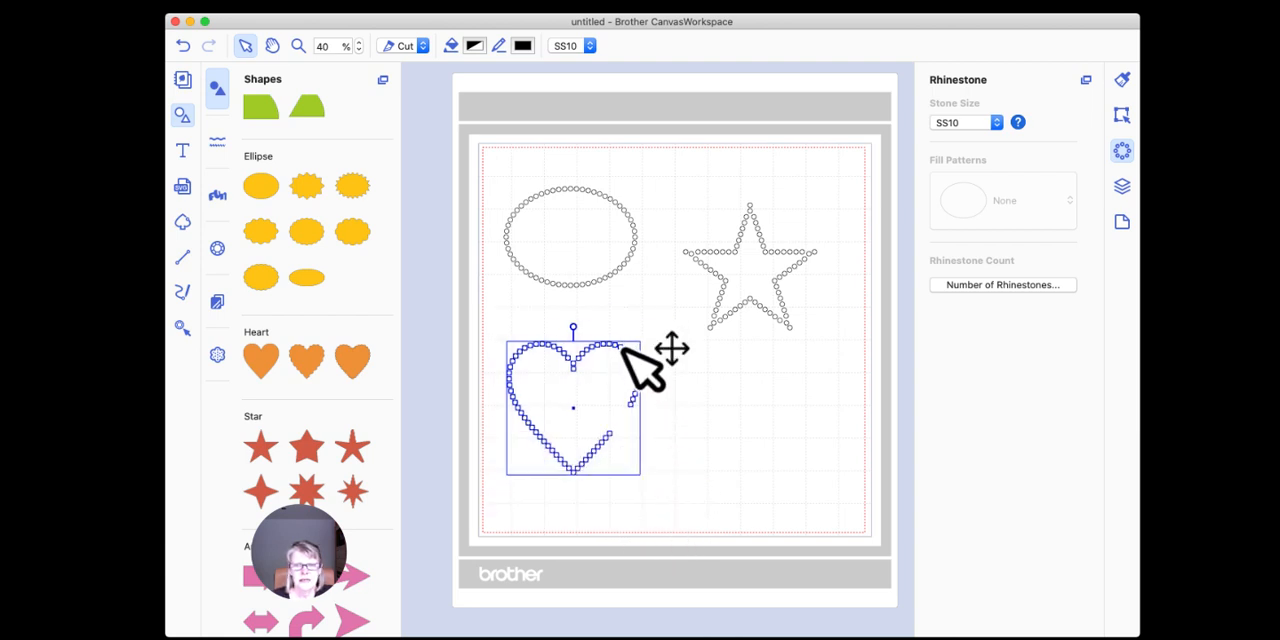
left_click(1122, 188)
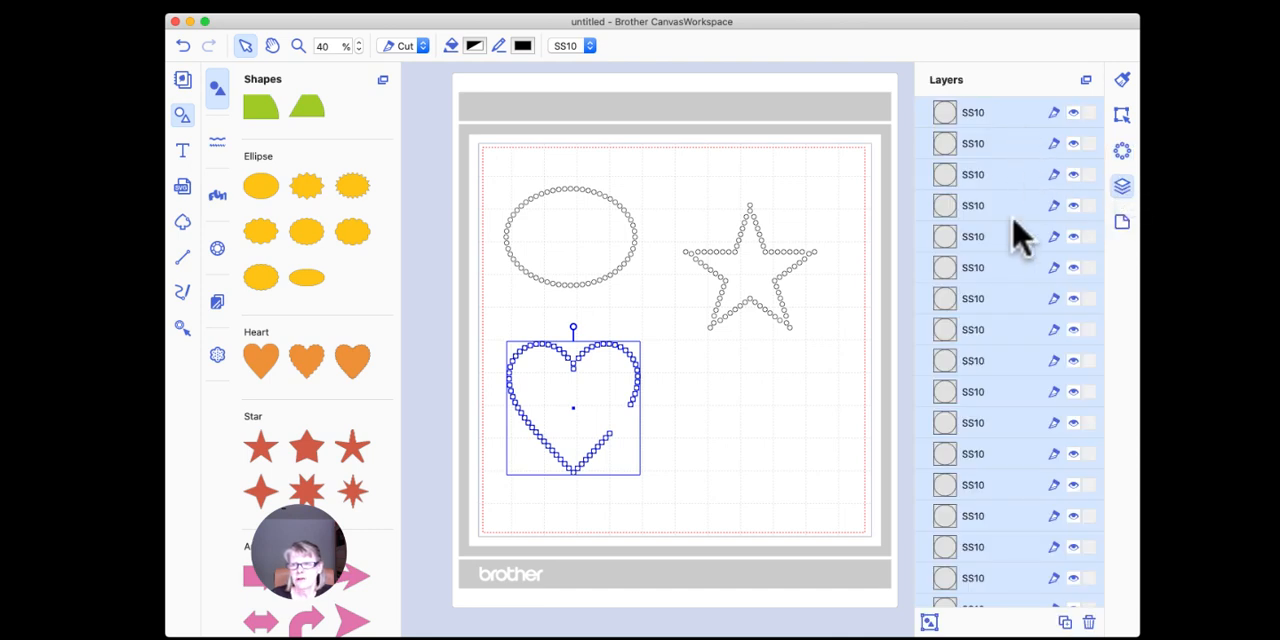
scroll(1017, 234, "down", 10)
scroll(1017, 234, "down", 5)
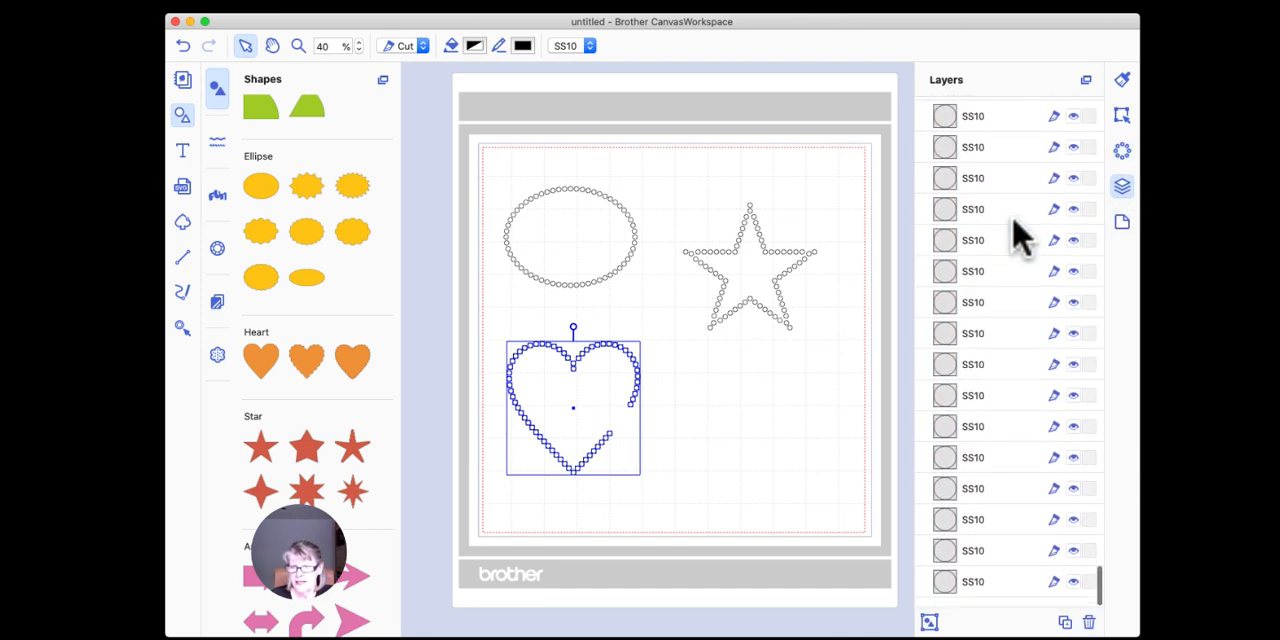
scroll(1029, 340, "down", 3)
left_click(1124, 228)
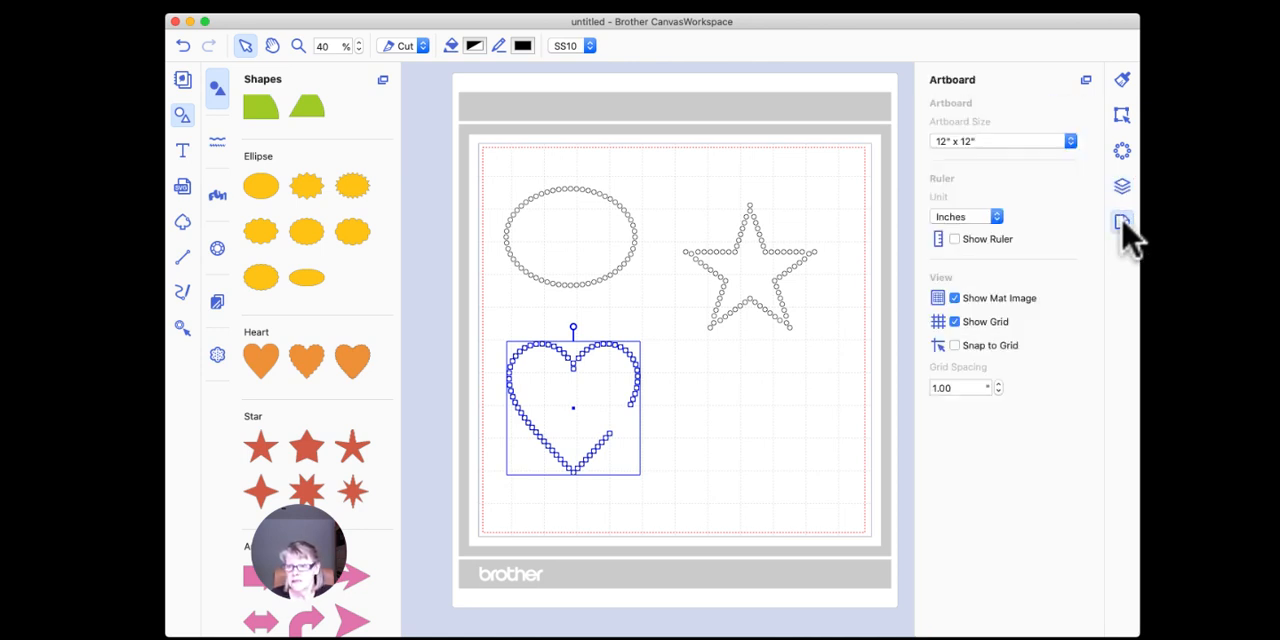
left_click(1121, 185)
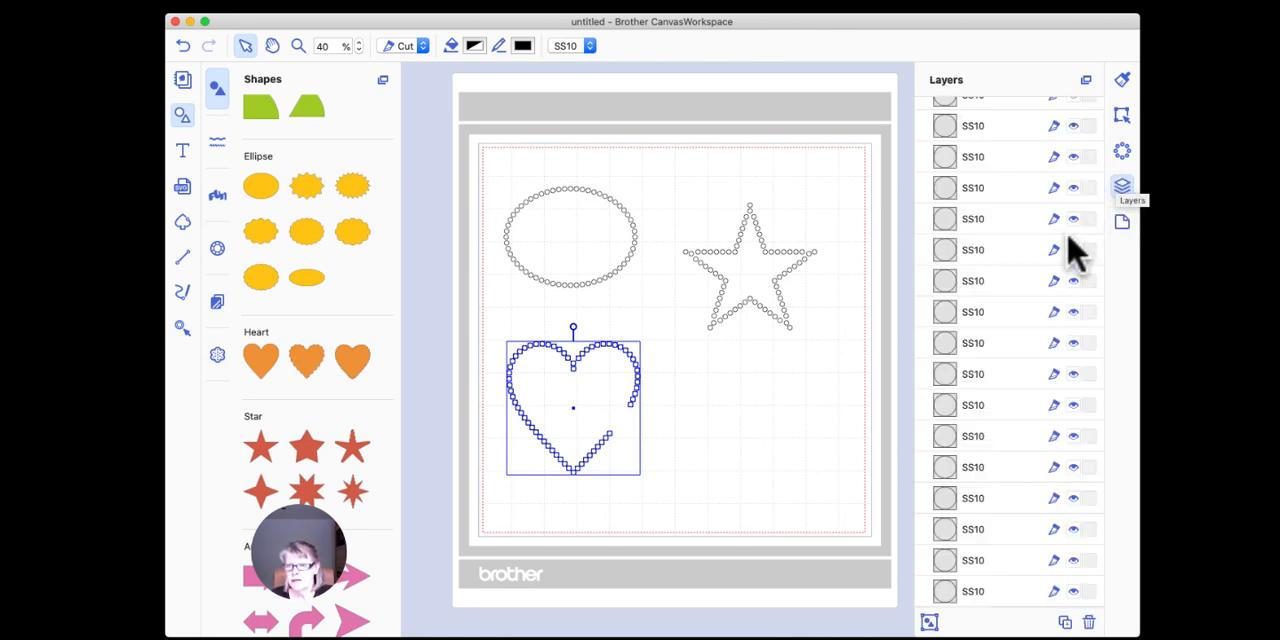
left_click(1121, 115)
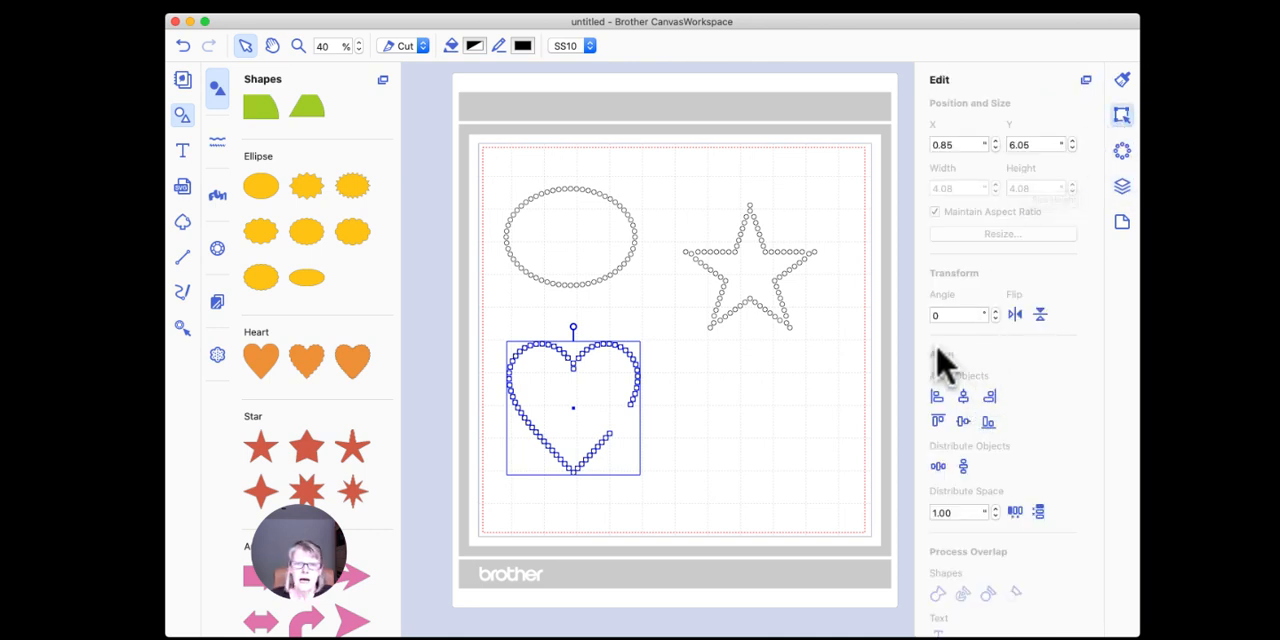
left_click(1121, 187)
scroll(1040, 180, "up", 2)
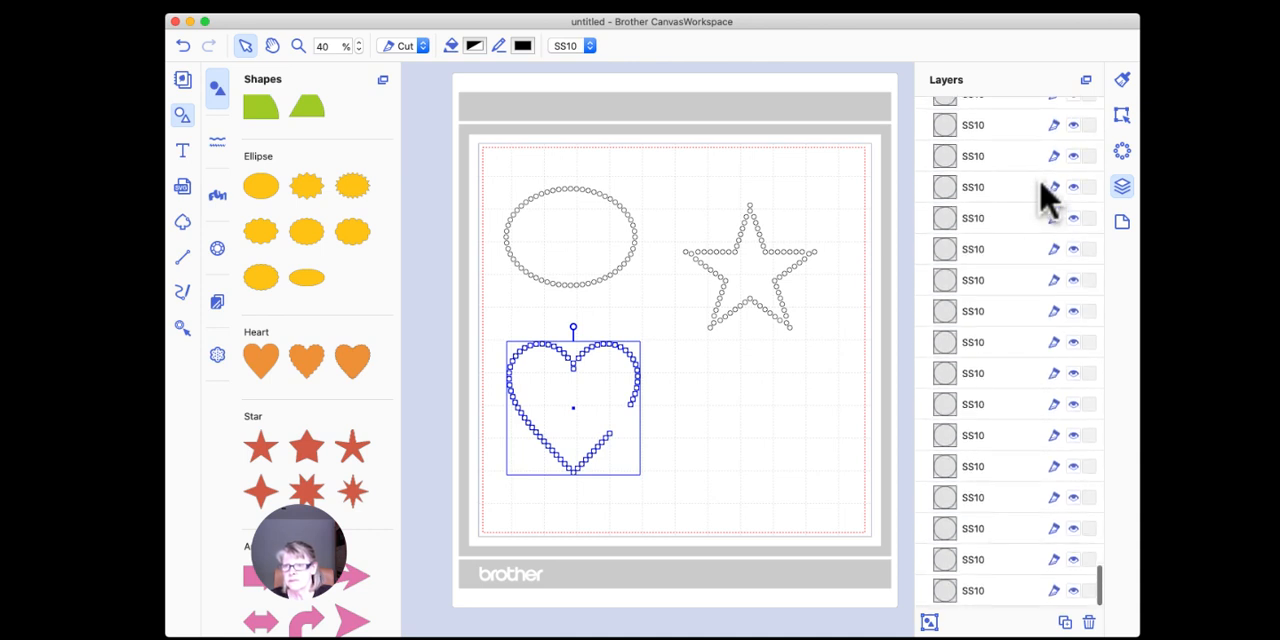
scroll(975, 285, "up", 10)
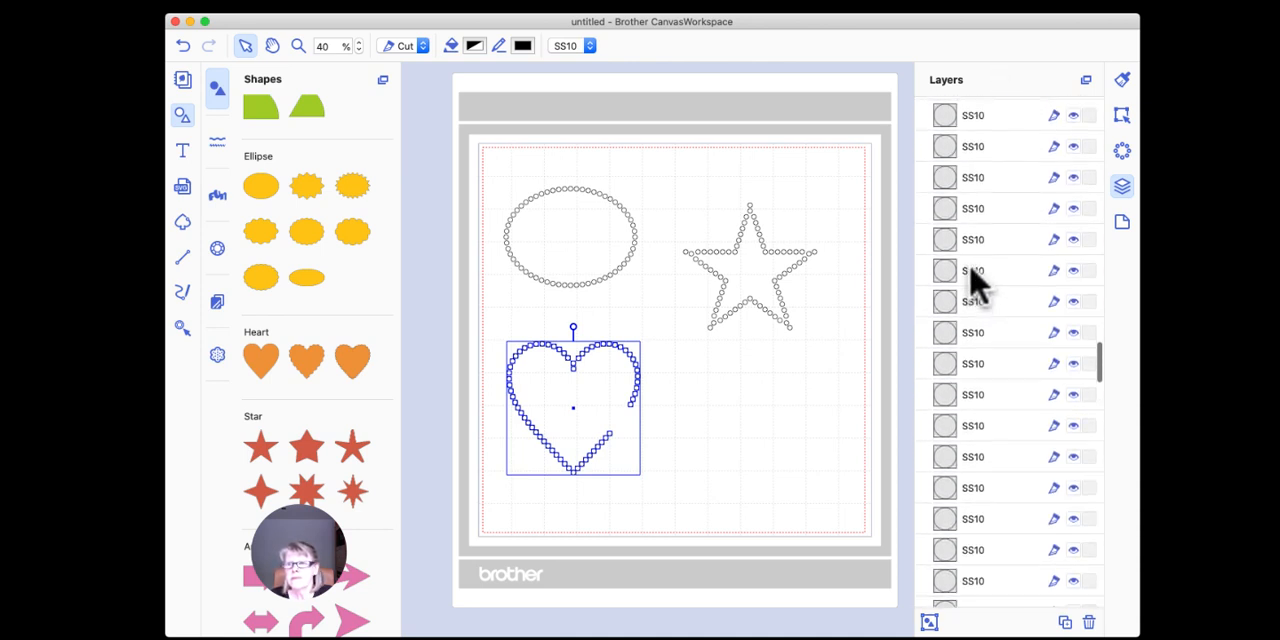
key("super+a")
scroll(975, 285, "up", 5)
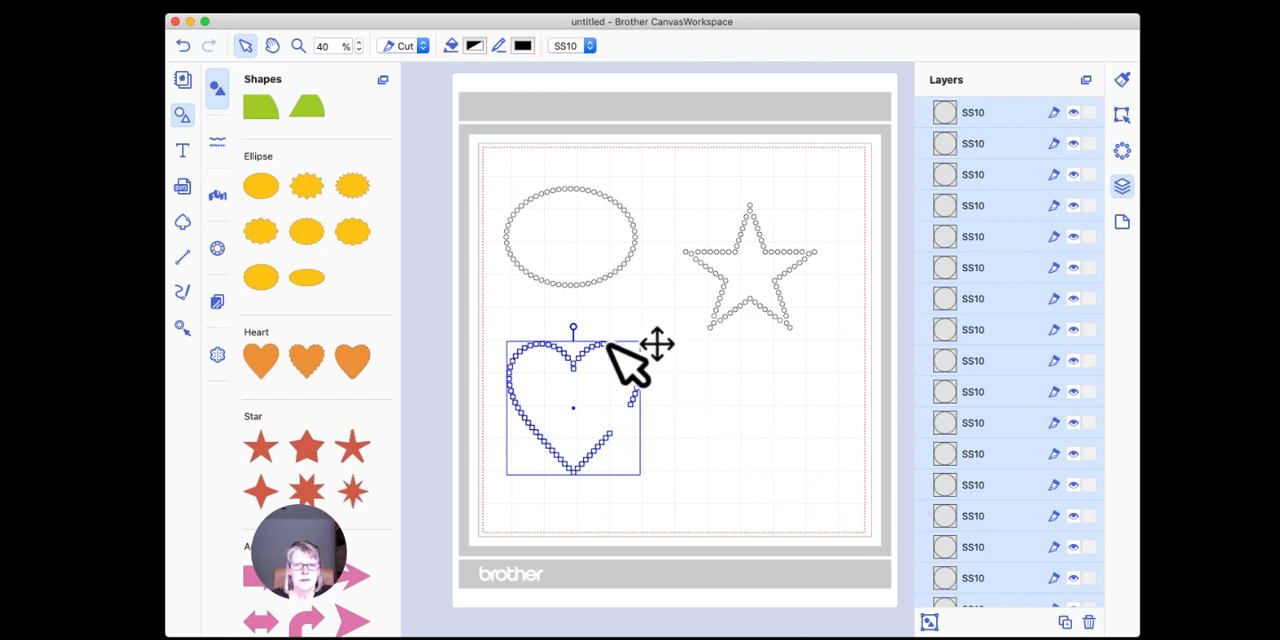
Step: Group the selected heart rhinestones and move the grouped heart slightly up and to the left on the mat
right_click(608, 342)
left_click(664, 438)
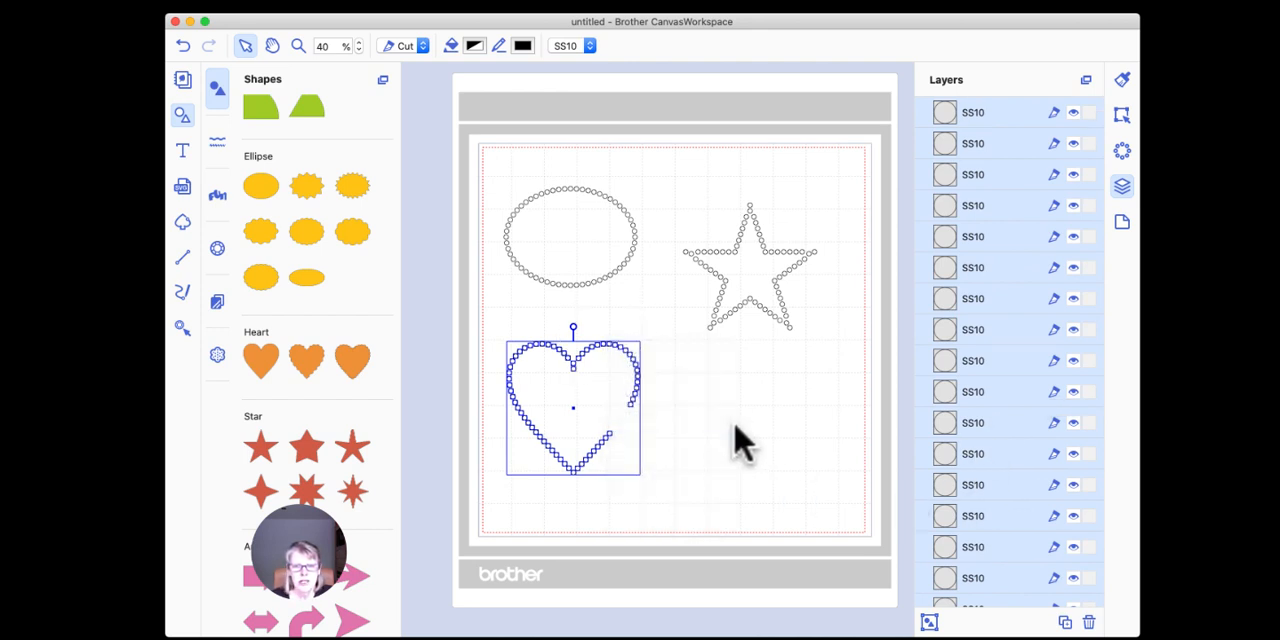
left_click(737, 429)
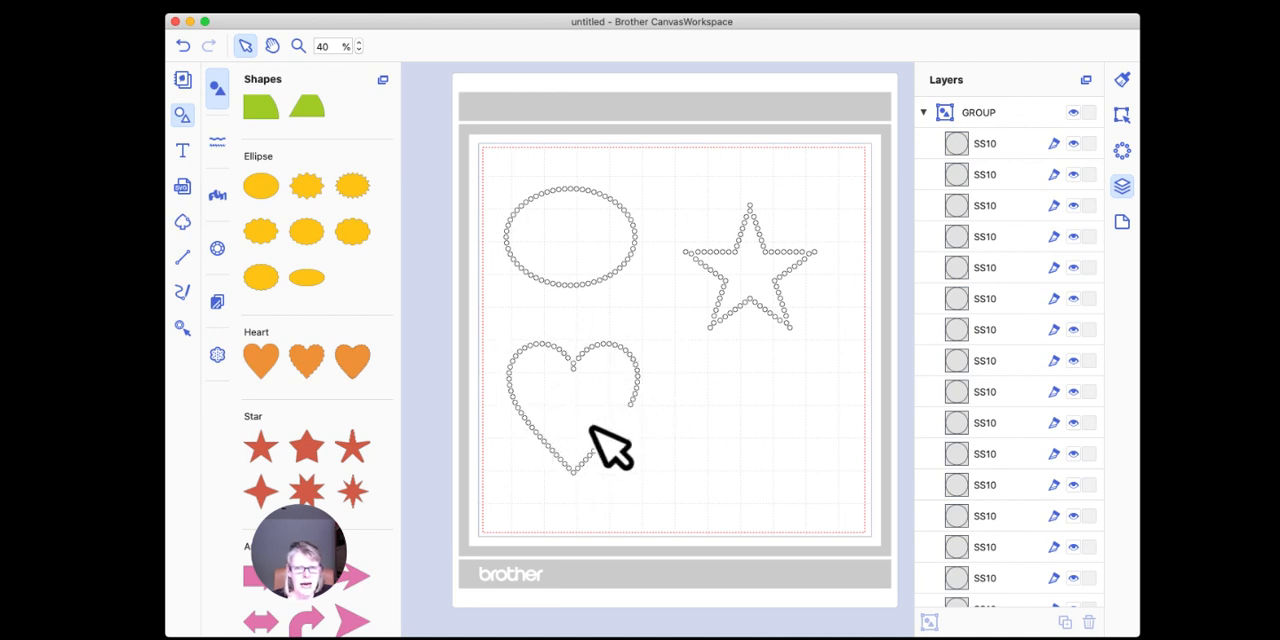
left_click(636, 400)
mouse_move(636, 398)
left_mouse_down()
mouse_move(636, 362)
mouse_move(613, 372)
mouse_move(634, 377)
left_mouse_up()
left_click(684, 396)
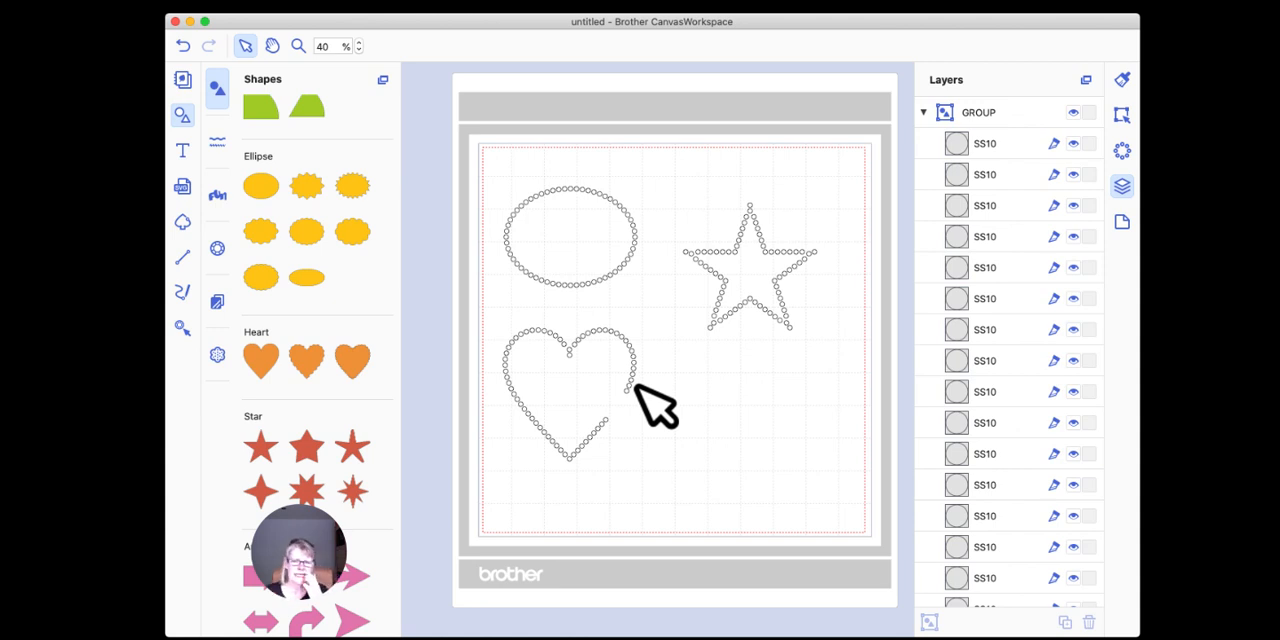
Step: Clear the mat by deleting the grouped heart, one stone of the ellipse, and all remaining ellipse and star stones
left_click(607, 333)
key("Delete")
left_click(630, 215)
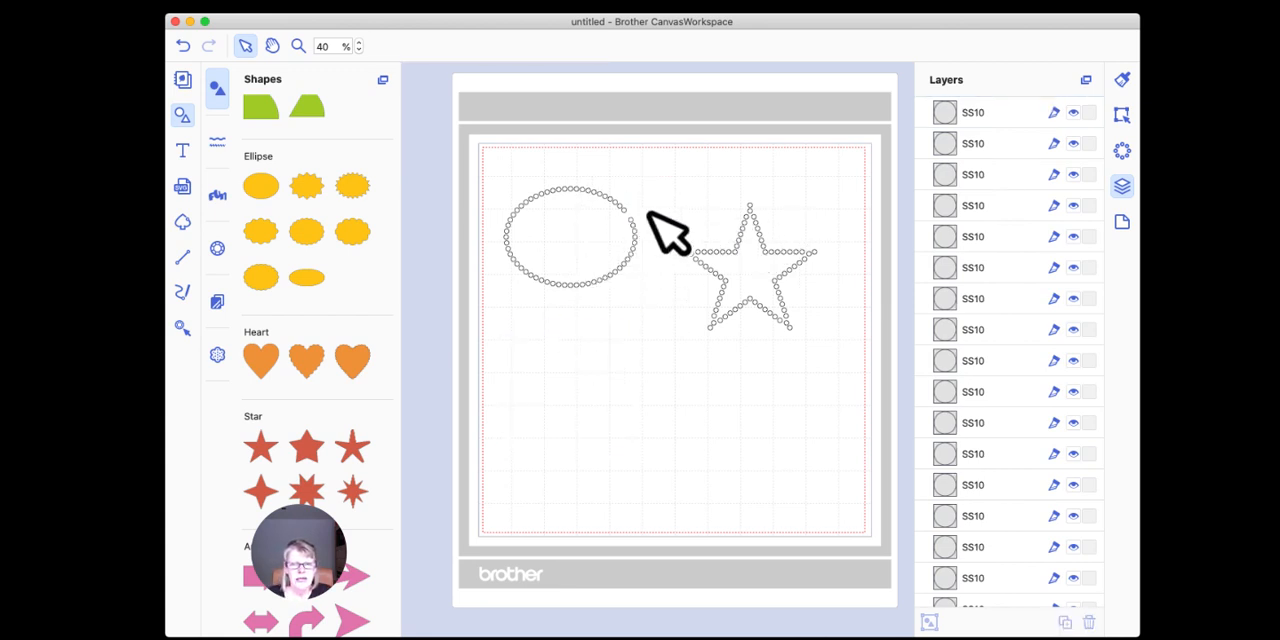
left_click_drag(482, 152, 866, 463)
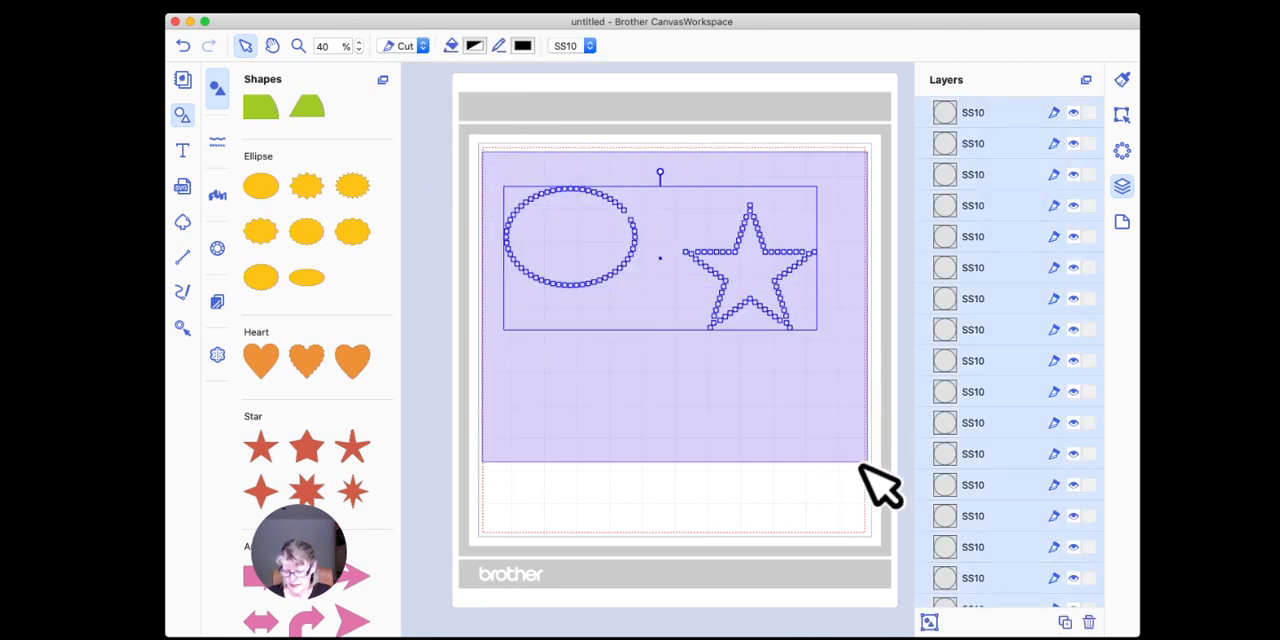
key("Delete")
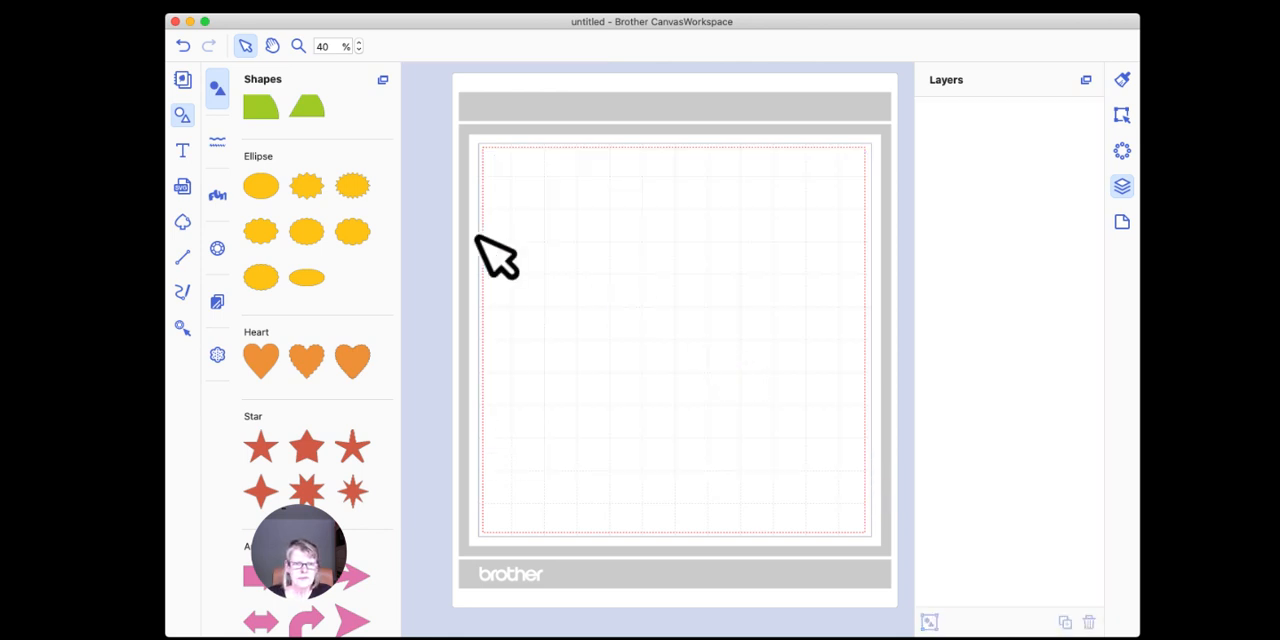
Step: Add the letter E as text in the saru's Flower font, and enlarge and place the flower in the mat's upper left area
left_click(182, 150)
left_click(338, 264)
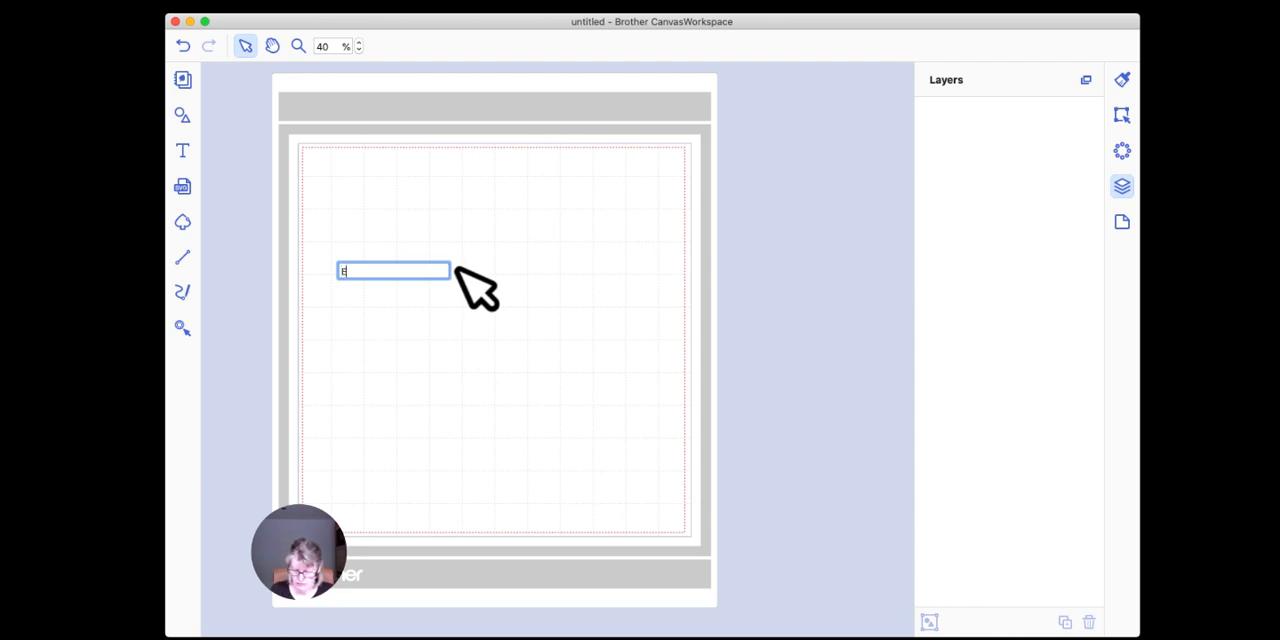
key("Return")
left_click_drag(372, 294, 488, 395)
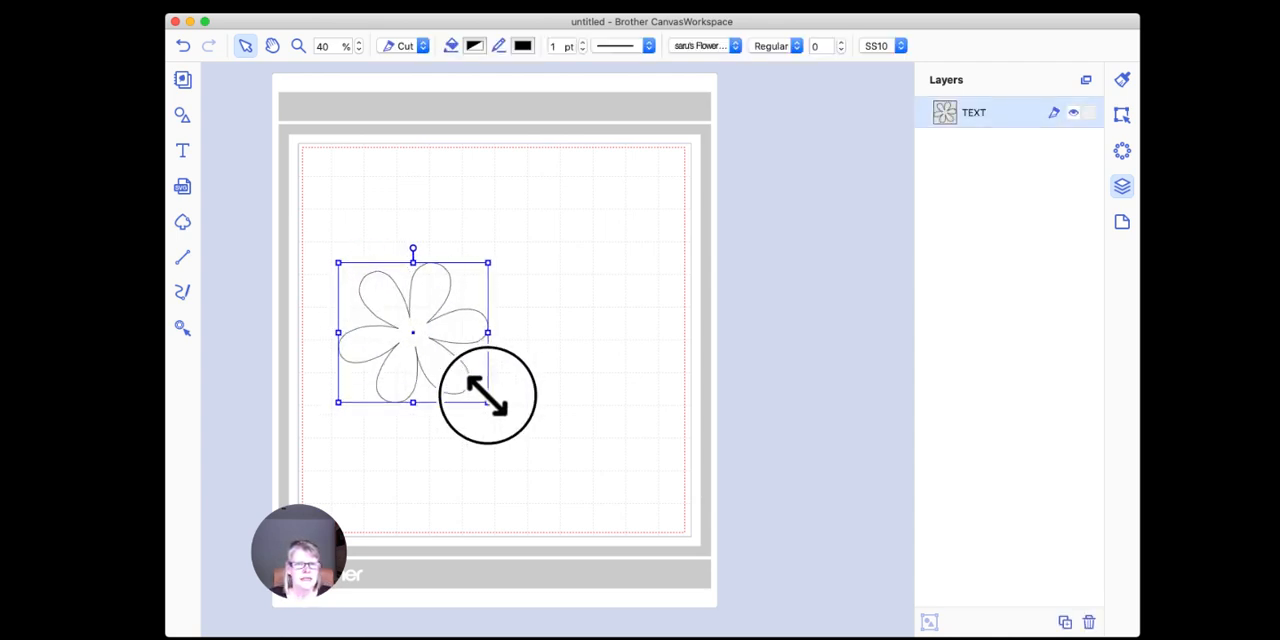
left_click_drag(437, 320, 437, 245)
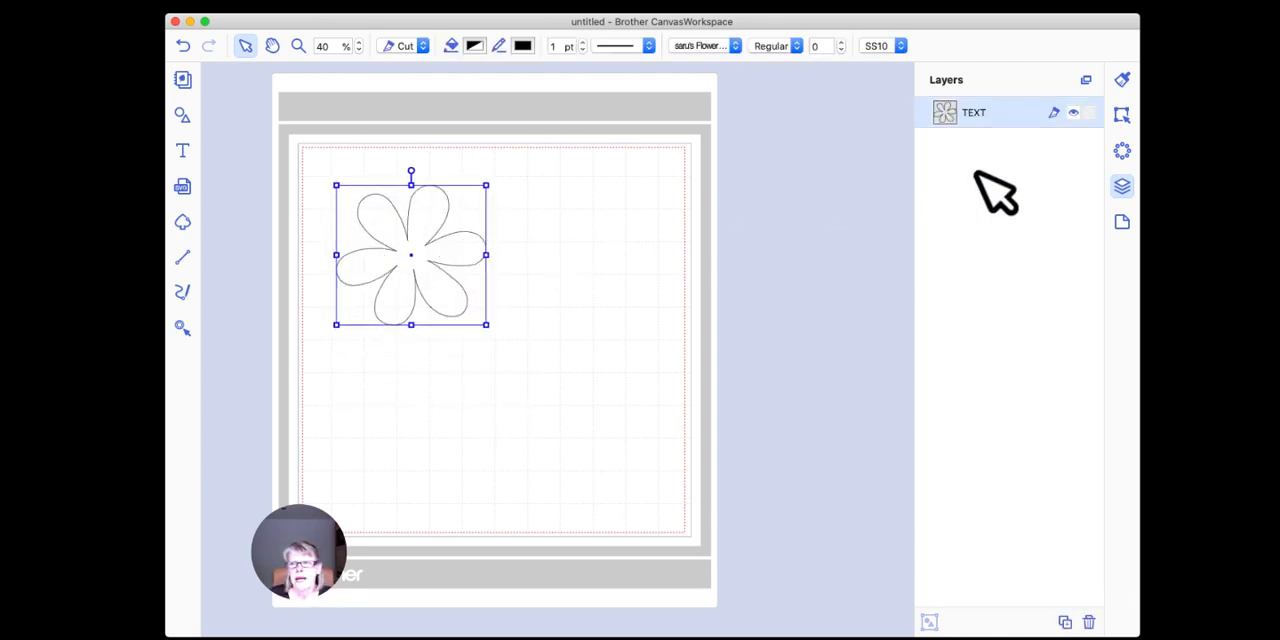
Step: Apply the Outline rhinestone fill pattern to the flower, keeping the SS10 stone size
left_click(1121, 150)
left_click(1000, 192)
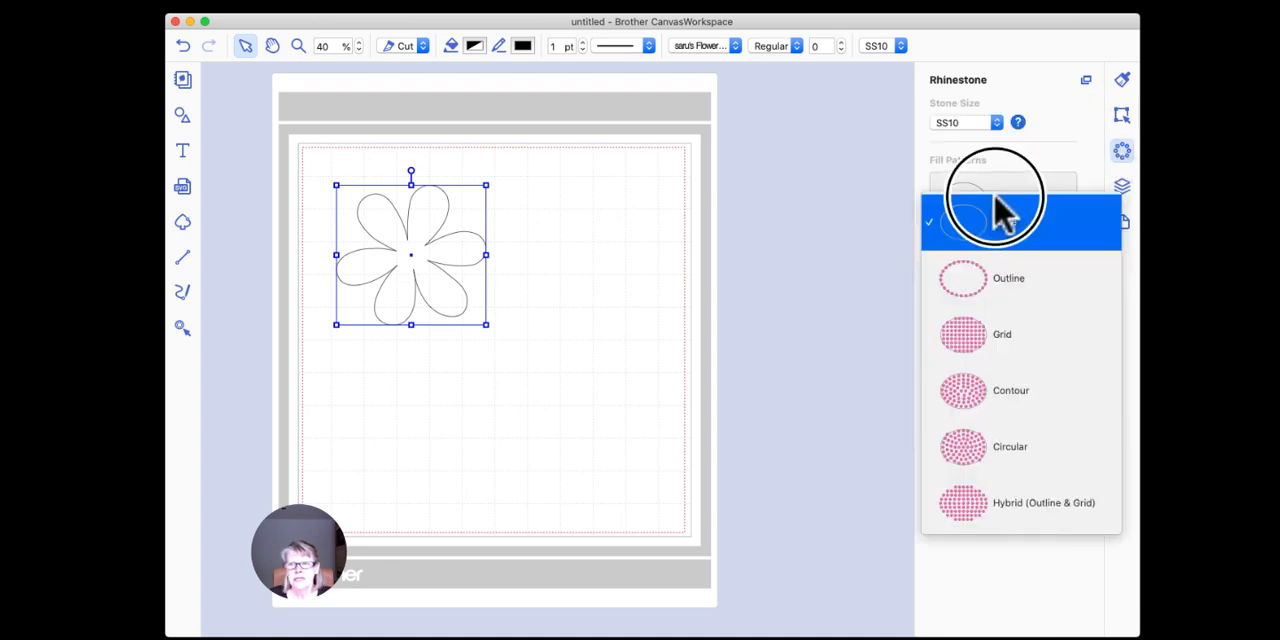
left_click(995, 288)
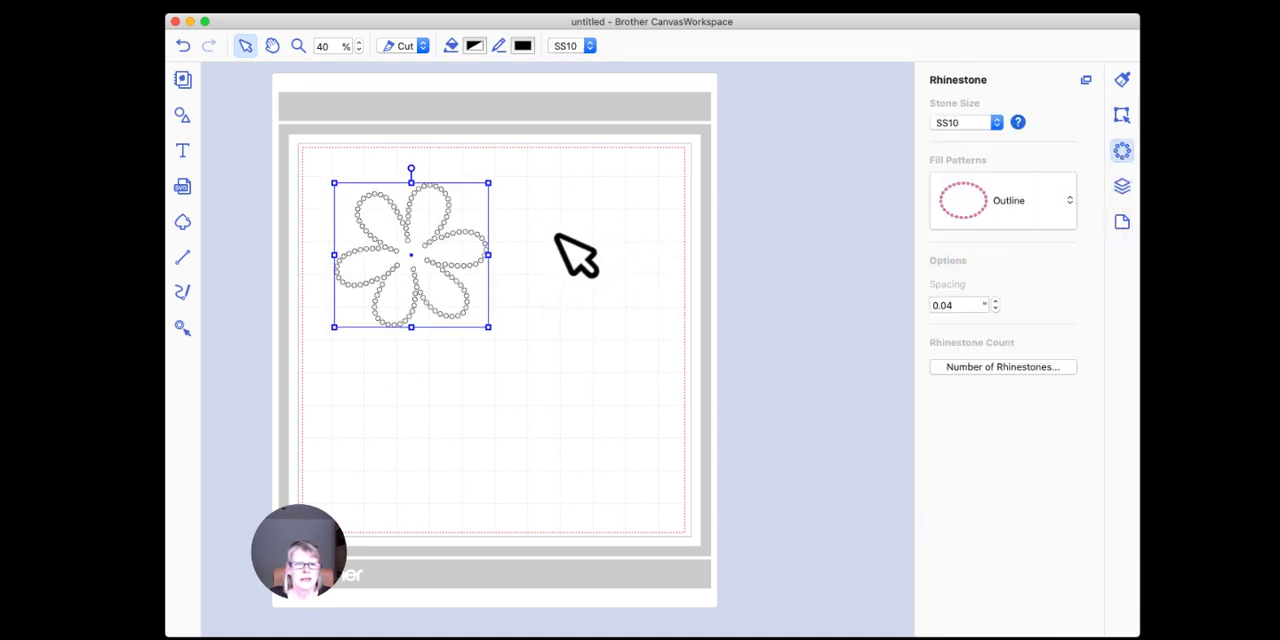
left_click(568, 255)
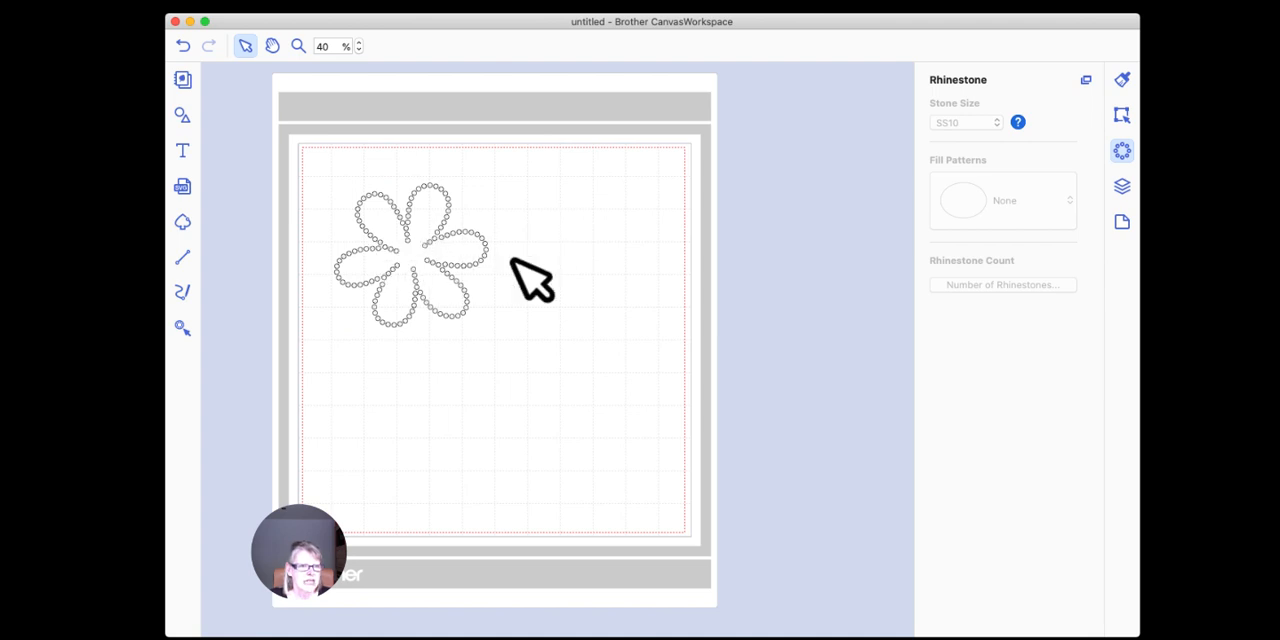
Step: Ungroup the rhinestone flower and move the plain flower outline down to the right of its stones
right_click(413, 196)
left_click(458, 306)
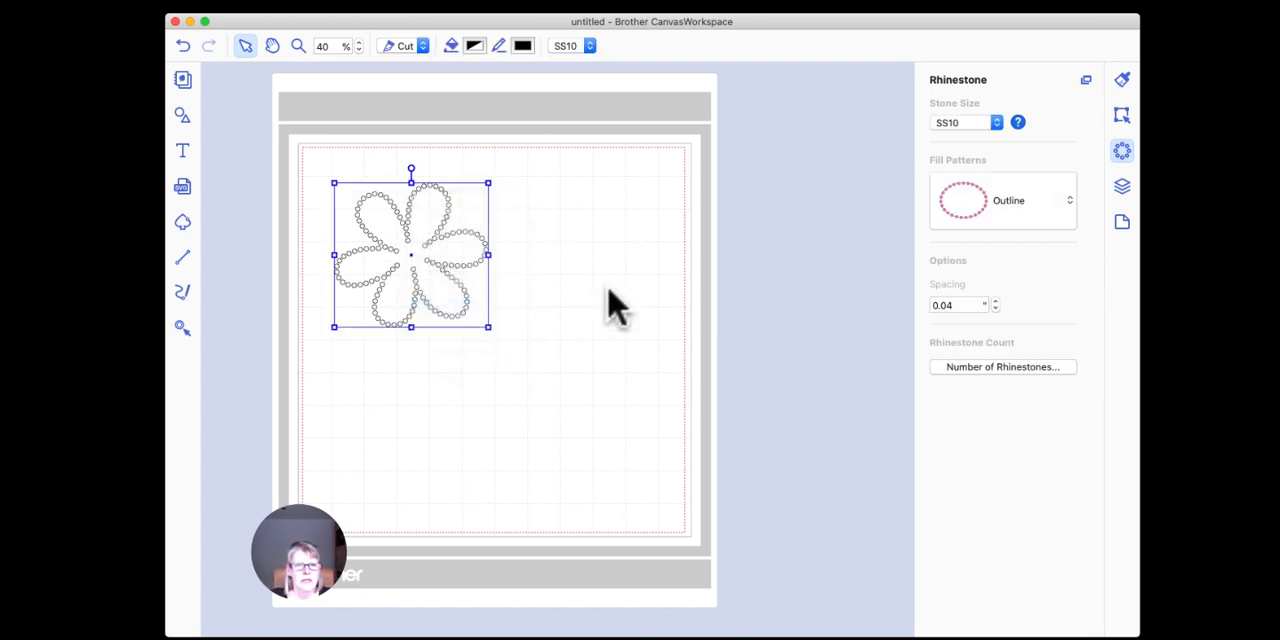
left_click(609, 290)
left_click_drag(402, 262, 546, 396)
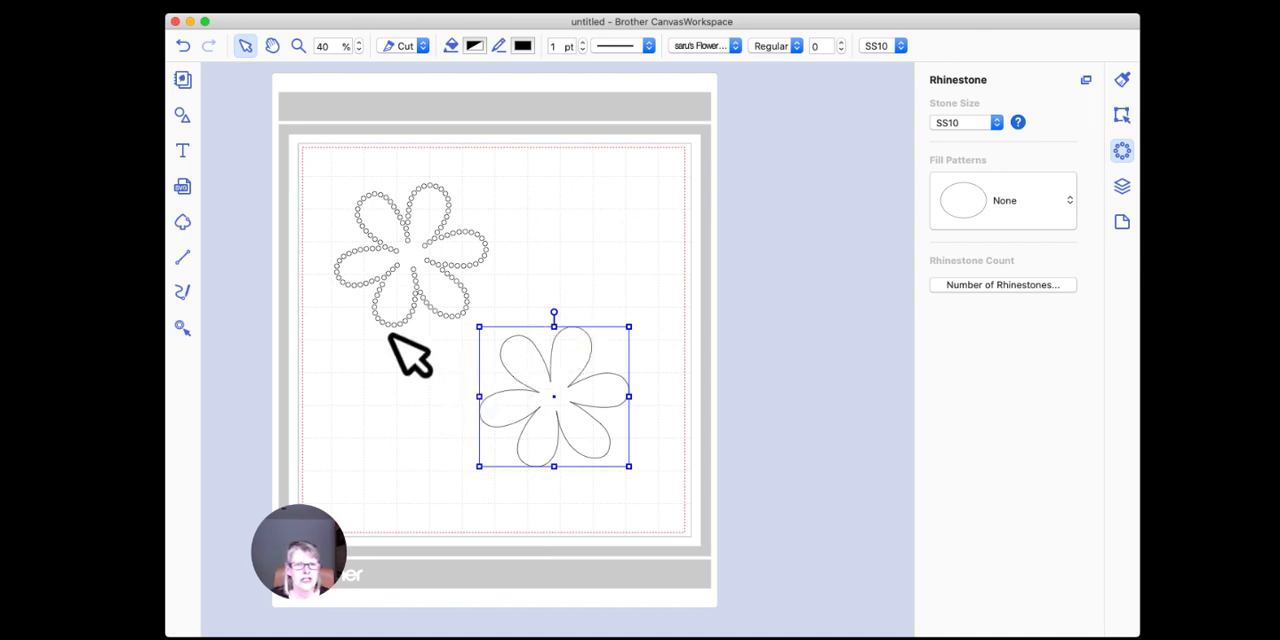
Step: Add another letter E below the rhinestone flower and change its font to Impact
left_click(184, 152)
left_click(370, 403)
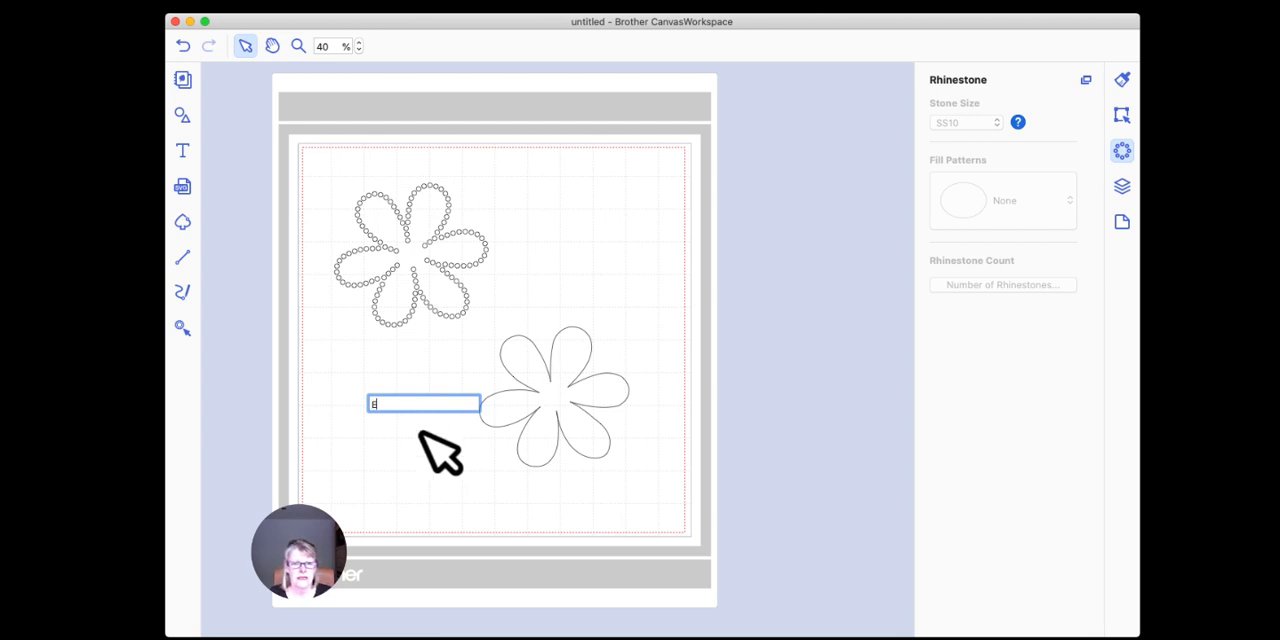
left_click(434, 453)
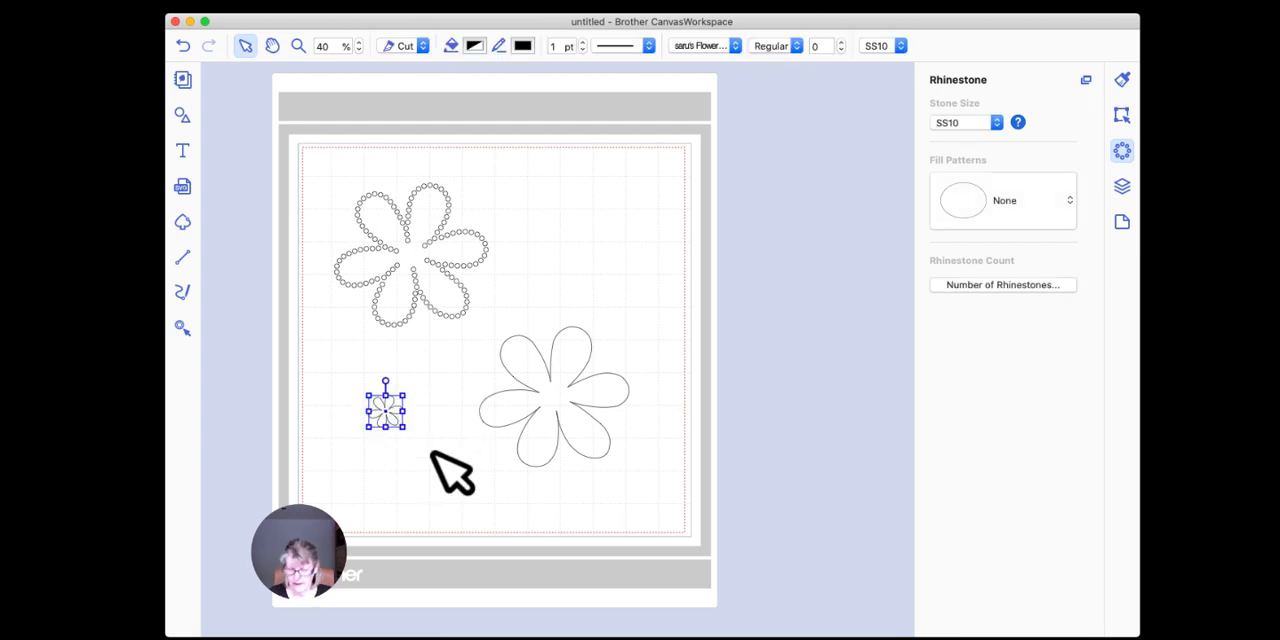
left_click(708, 47)
left_click(709, 62)
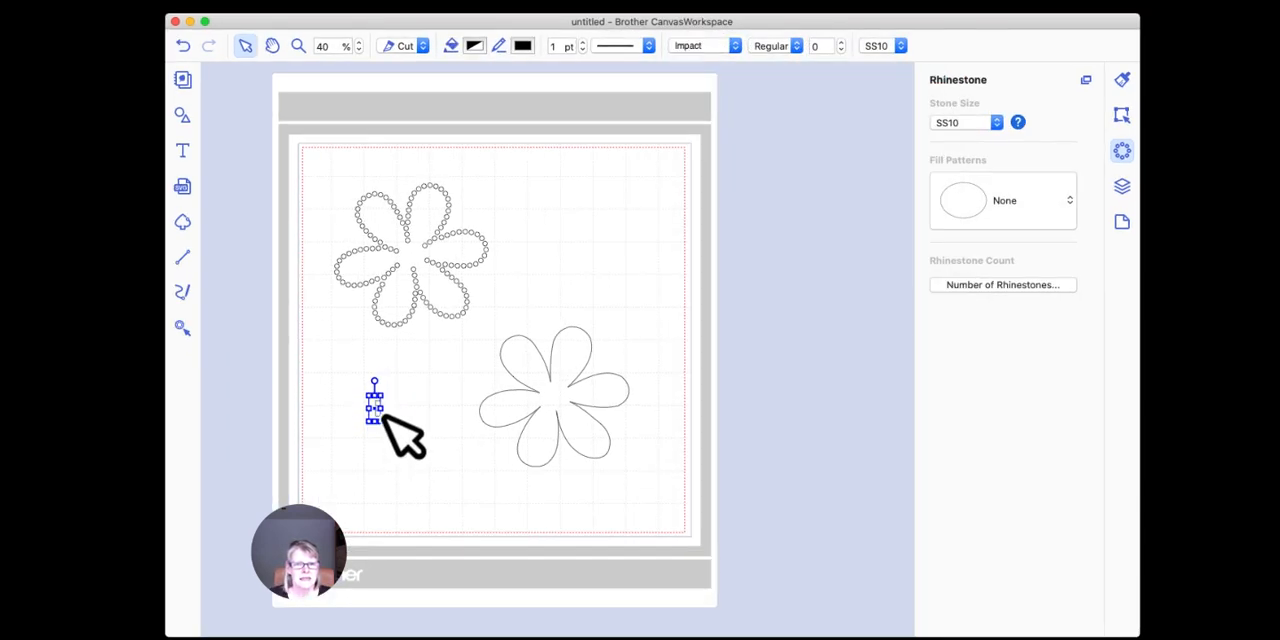
Step: Enlarge the Impact letter E across the mat's lower left area and delete it
left_click_drag(381, 421, 355, 402)
left_click(427, 446)
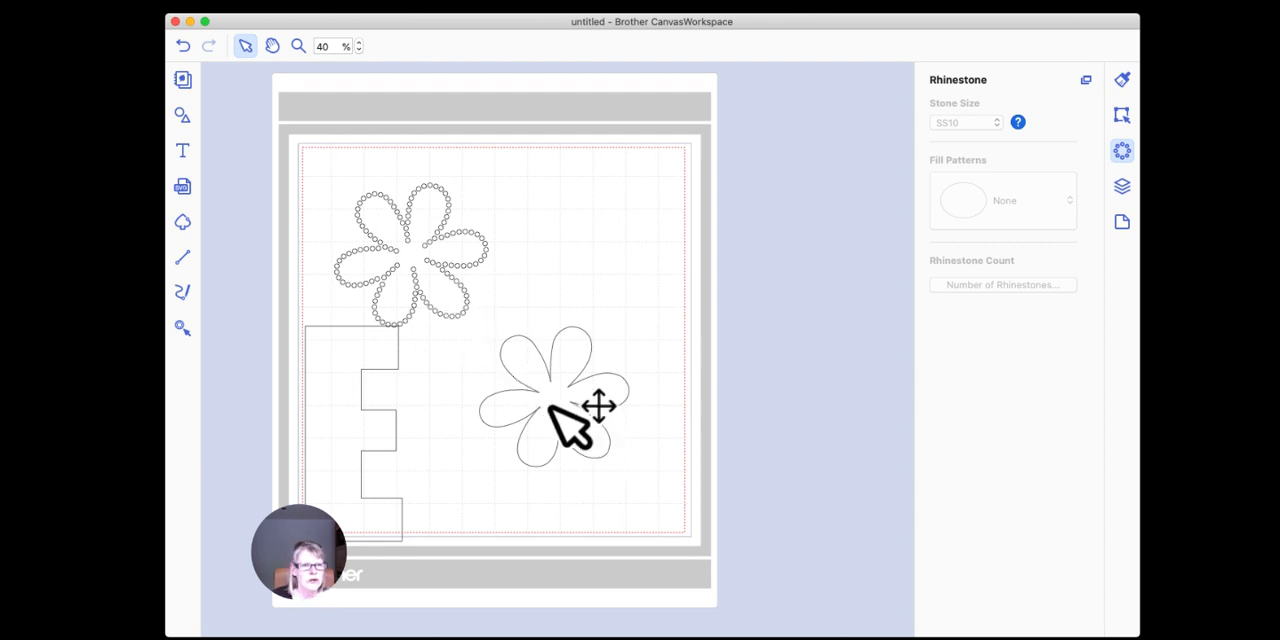
left_click(357, 365)
key("Delete")
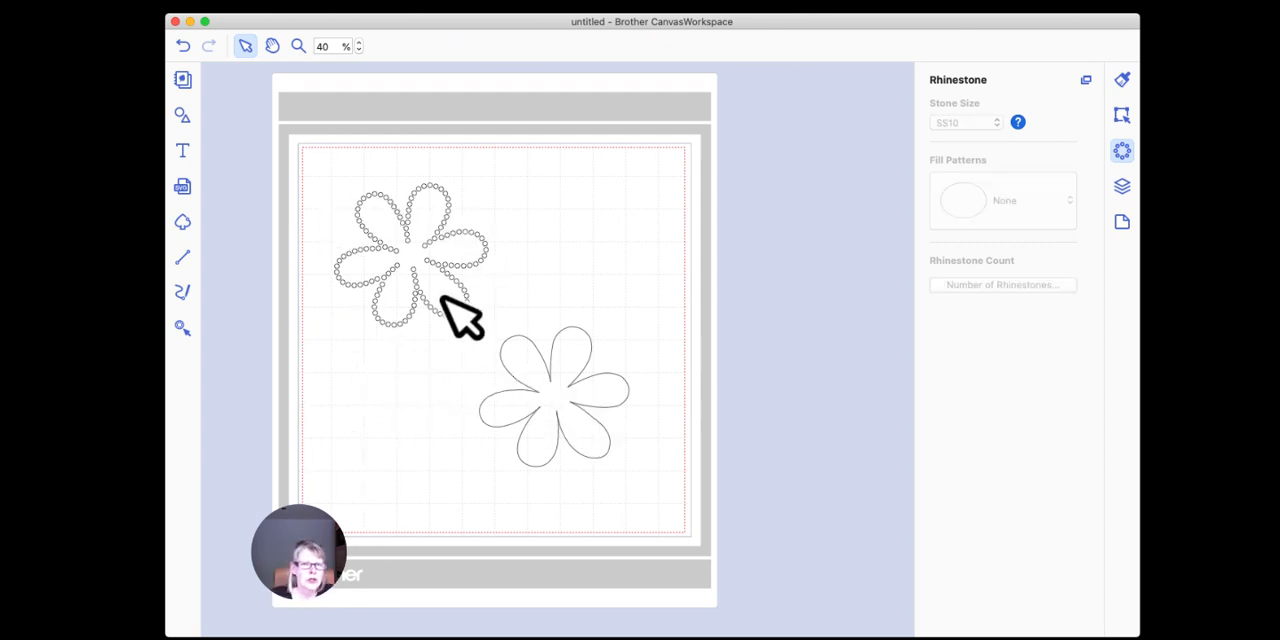
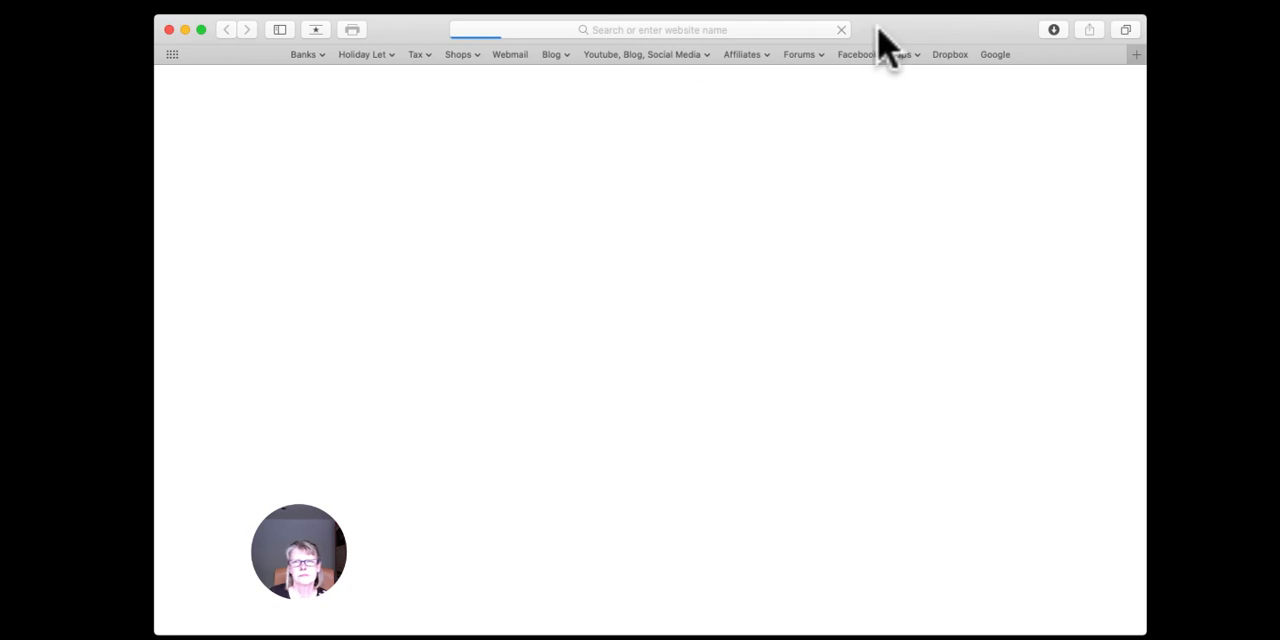
Step: Switch to the Safari web browser and open the Applelover53 website from the Blog bookmarks
left_click(885, 45)
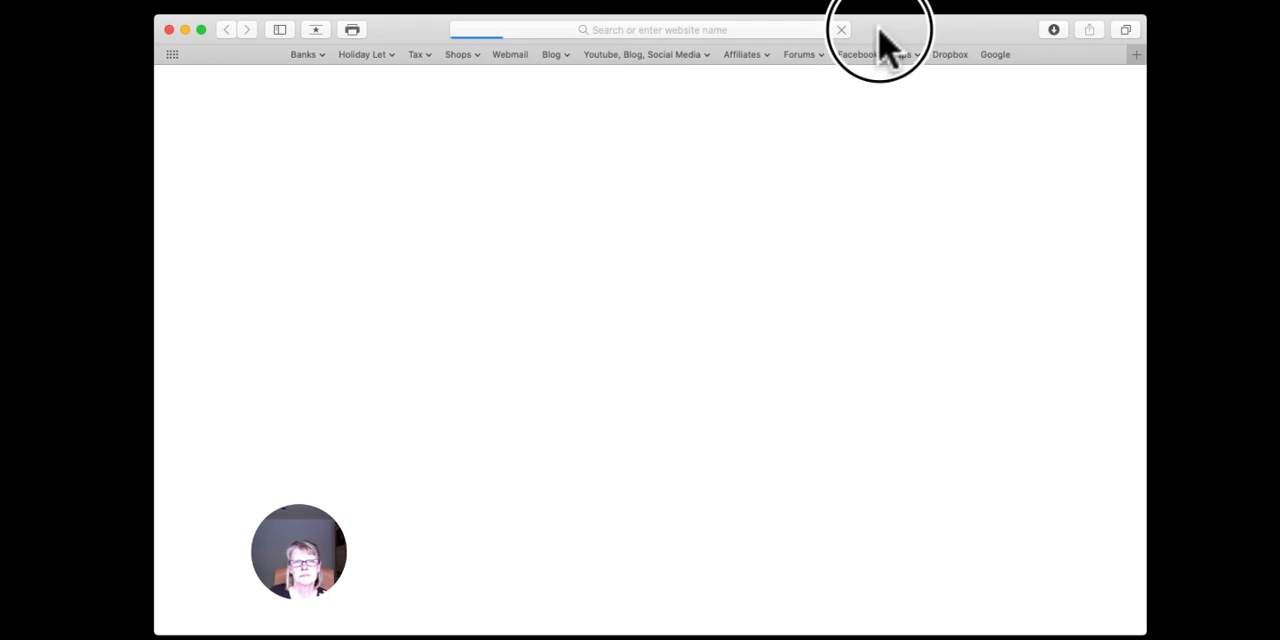
left_click(560, 54)
left_click(582, 71)
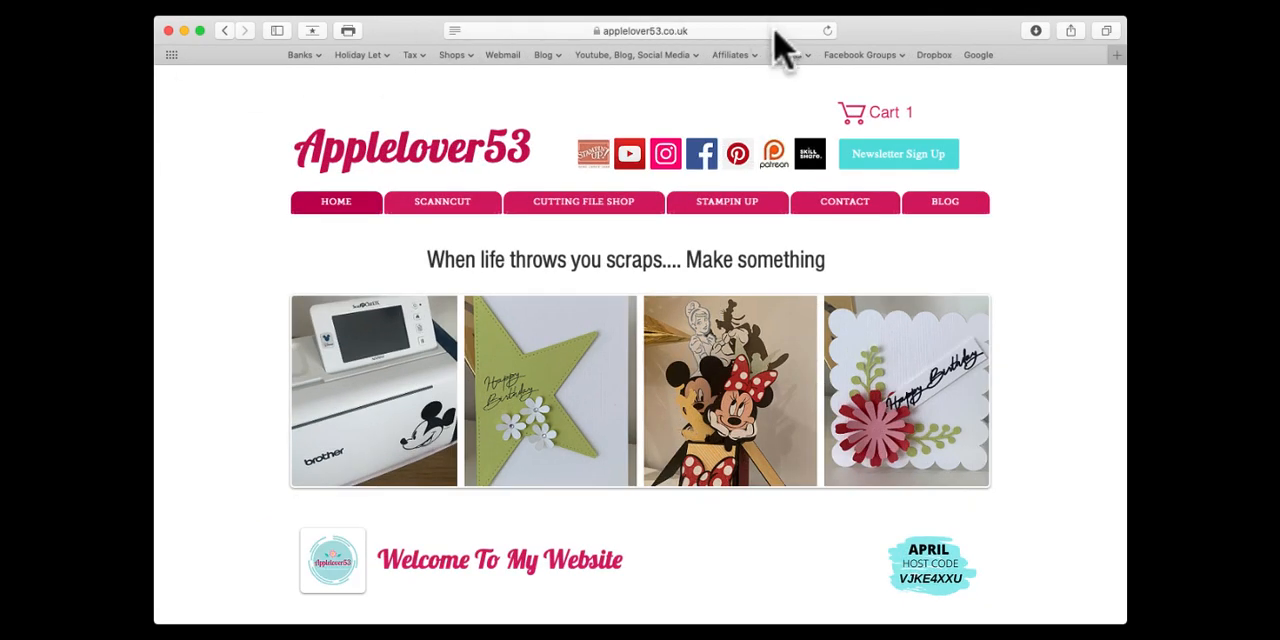
Step: Close the CanvasWorkspace flower drawing without saving its changes and return to the Applelover53 website in Safari
left_click(899, 31)
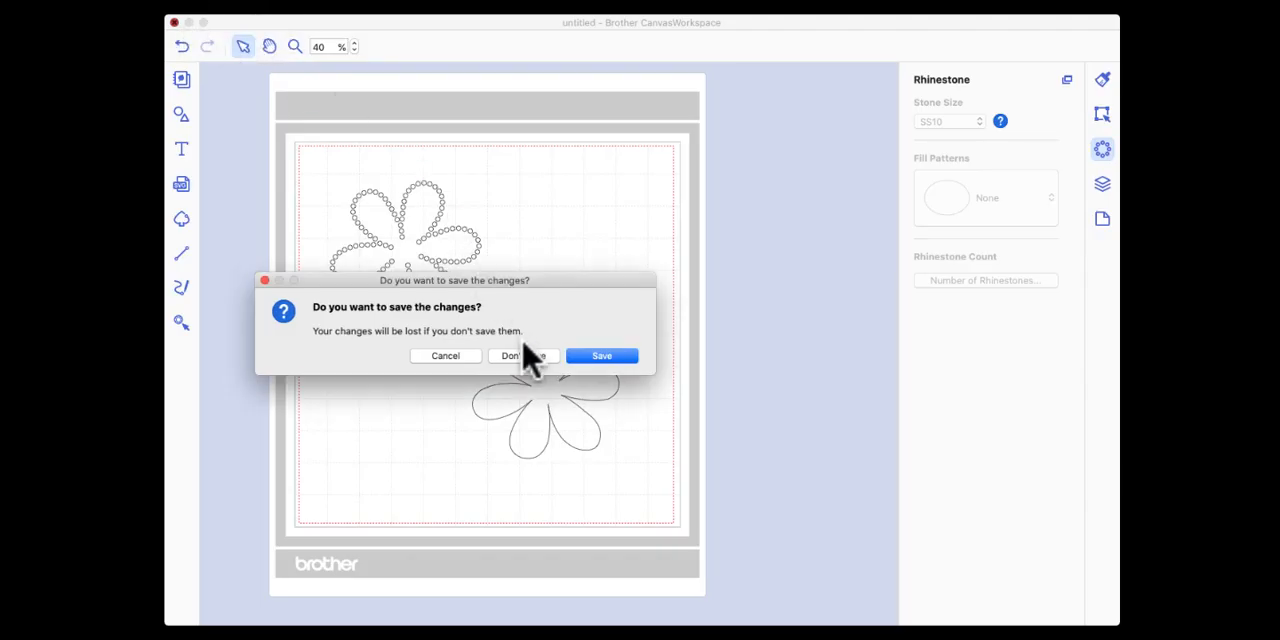
left_click(527, 355)
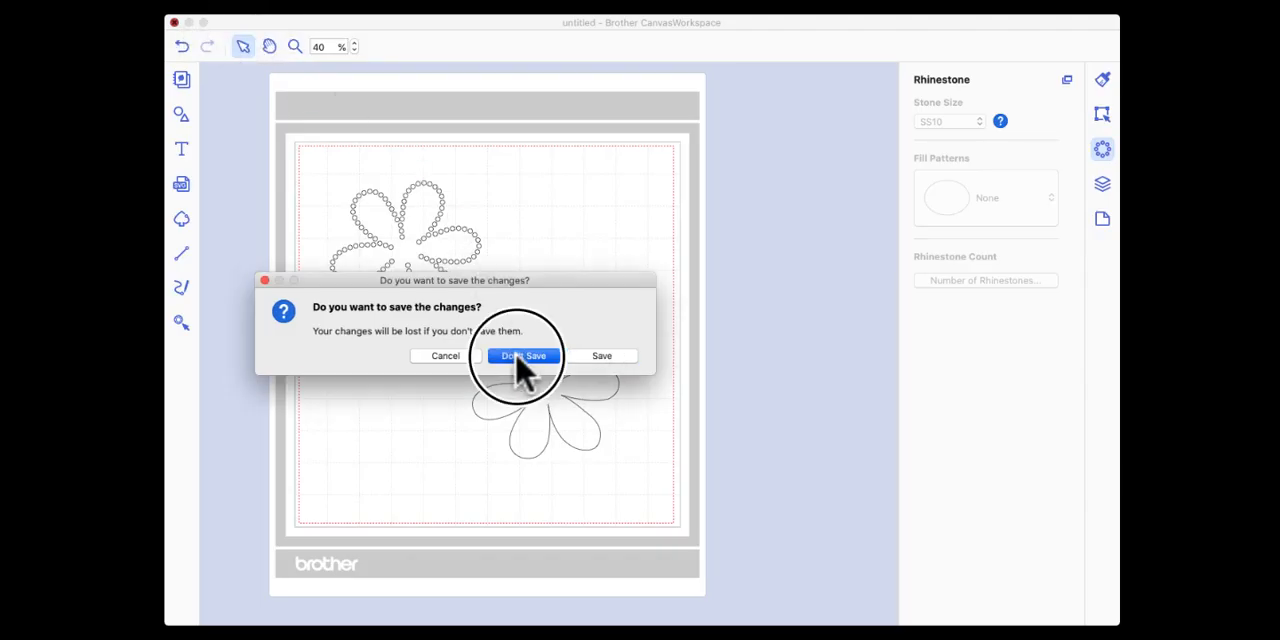
left_click(890, 35)
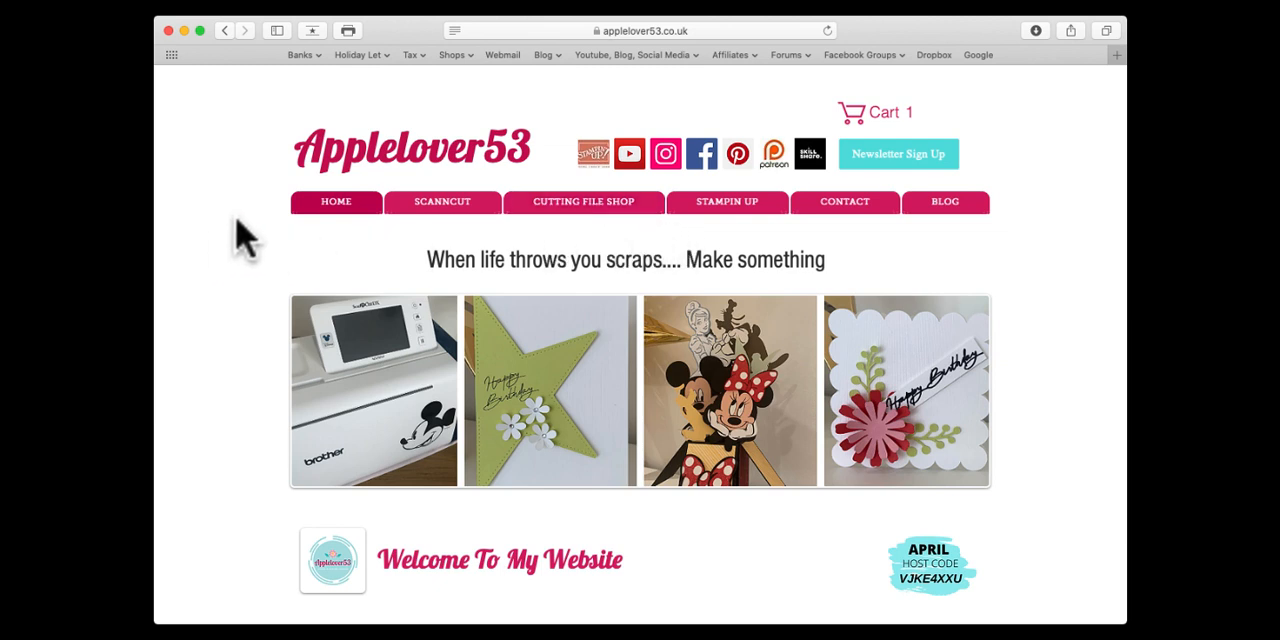
left_click(398, 50)
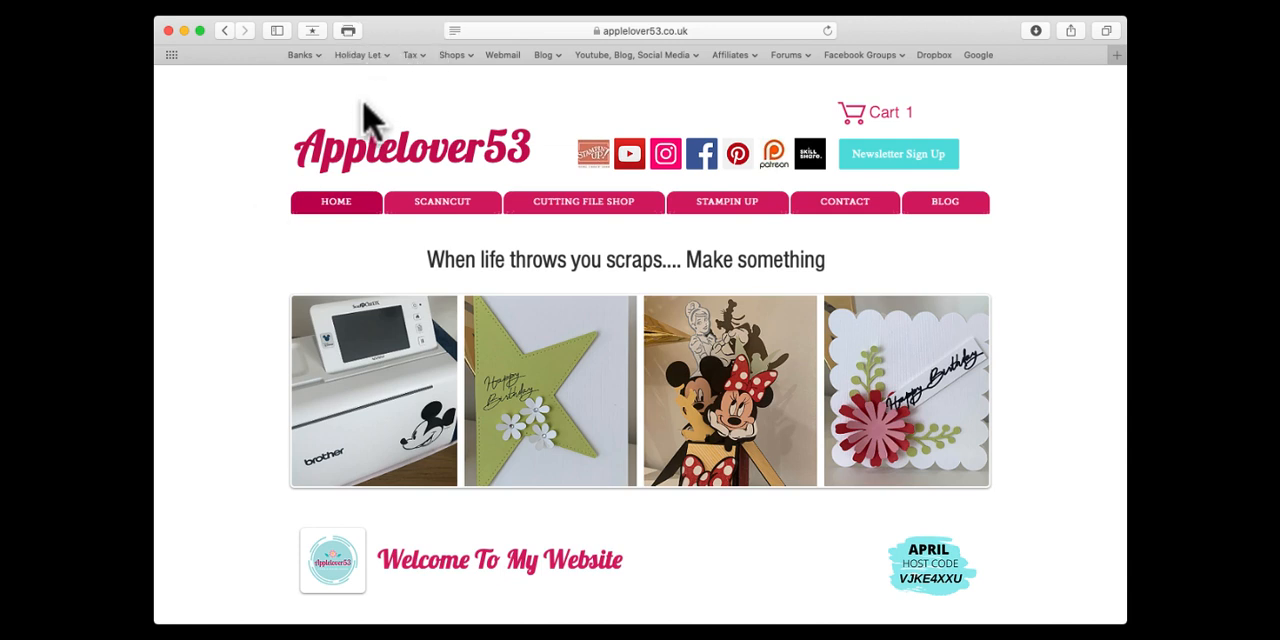
Step: Open the Rhinestone Manual from the website's ScanNCut Help & Info All Models page
mouse_move(458, 213)
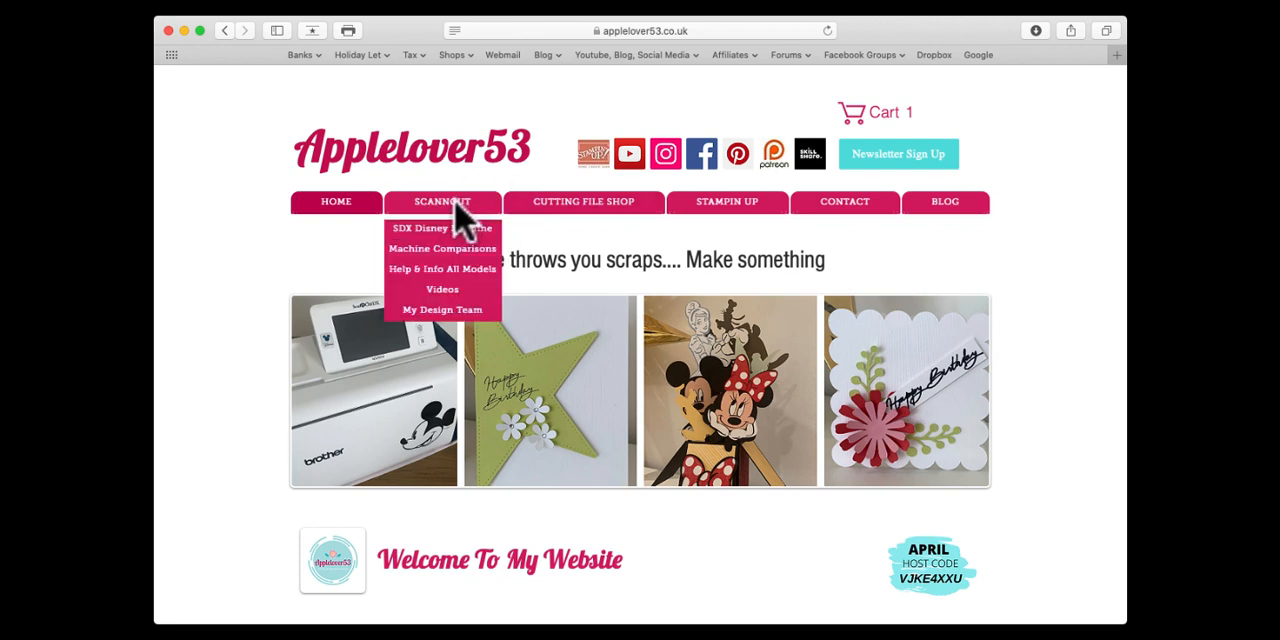
left_click(437, 270)
scroll(566, 277, "down", 5)
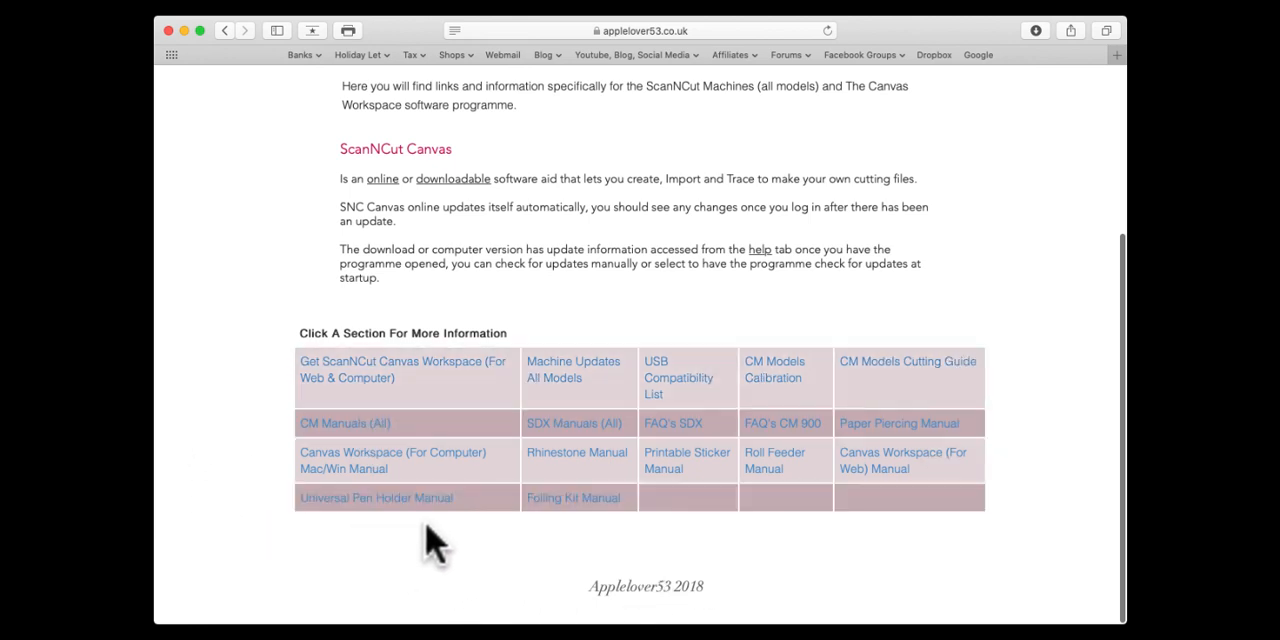
left_click(574, 456)
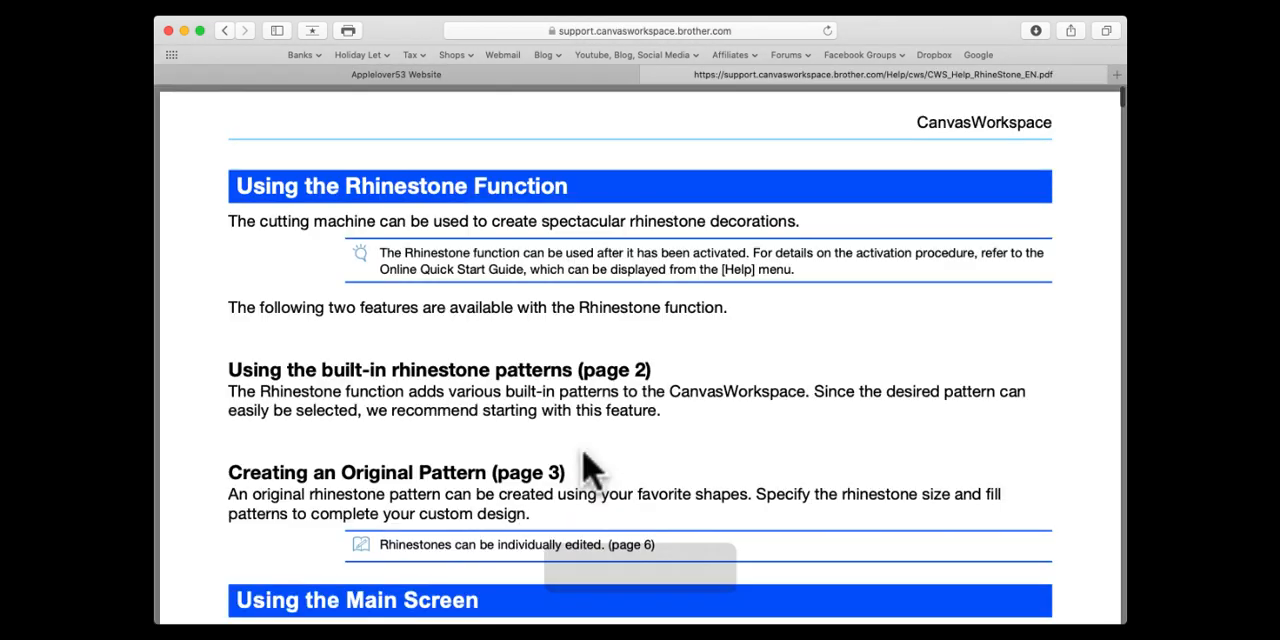
Step: Look through the rhinestone manual's sections on stone size, fill patterns, grid options, and ungrouping and deleting individual rhinestones
scroll(566, 305, "down", 2)
scroll(566, 305, "down", 15)
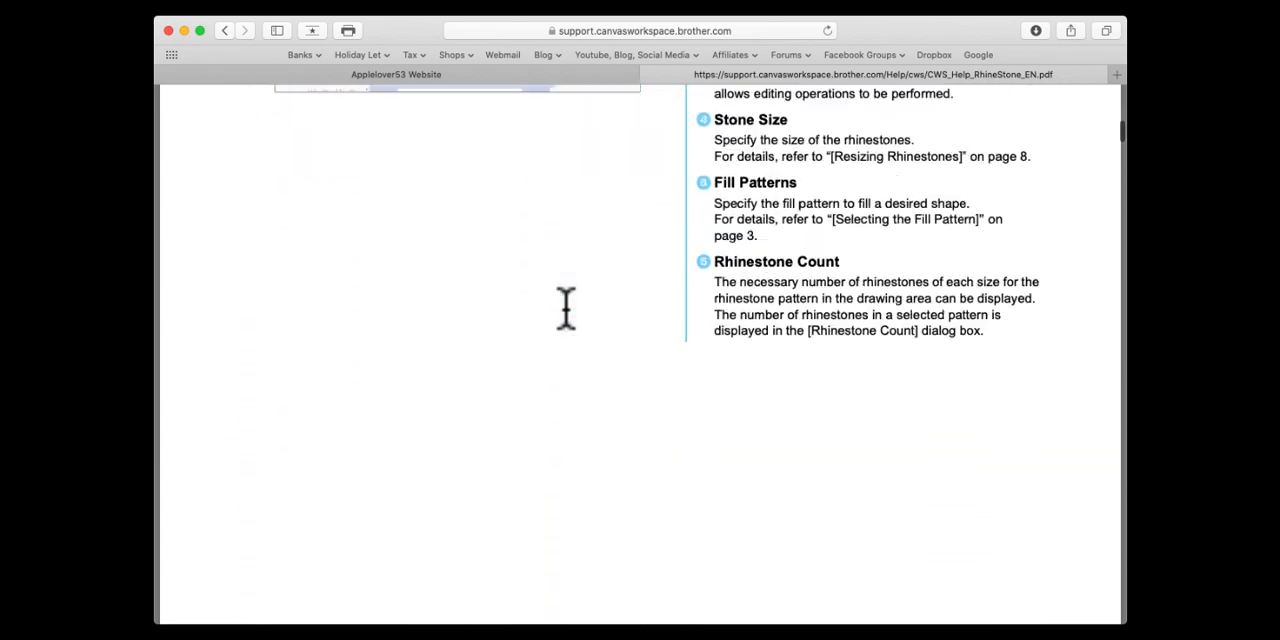
scroll(566, 305, "down", 20)
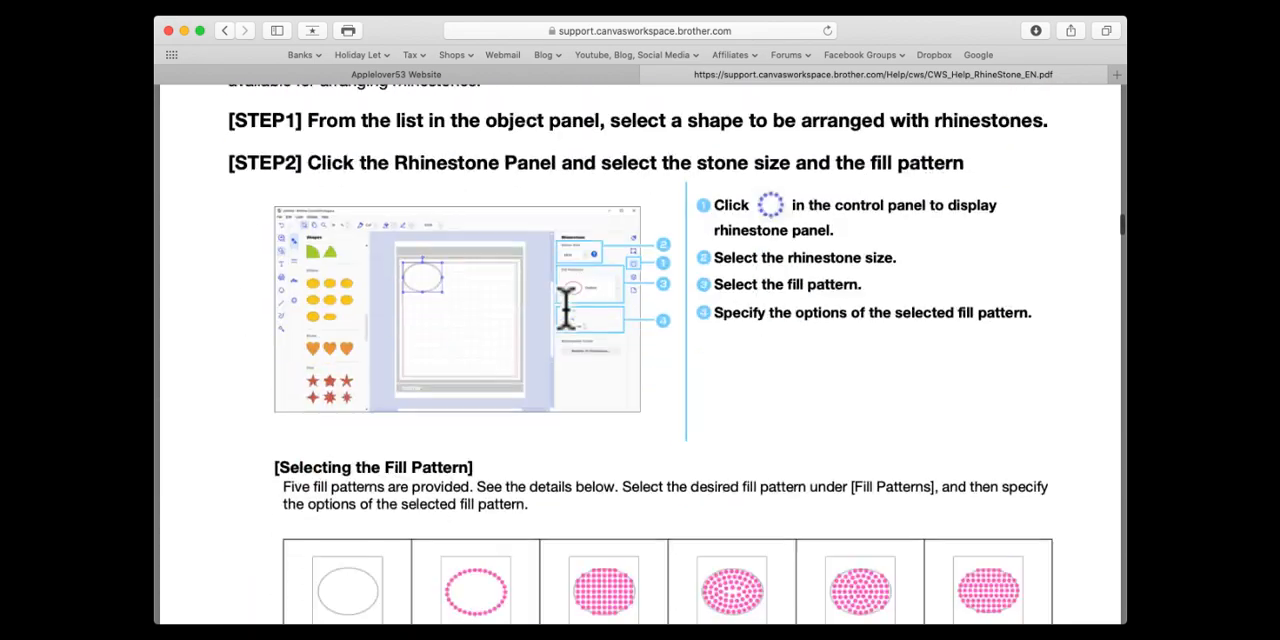
scroll(566, 307, "down", 20)
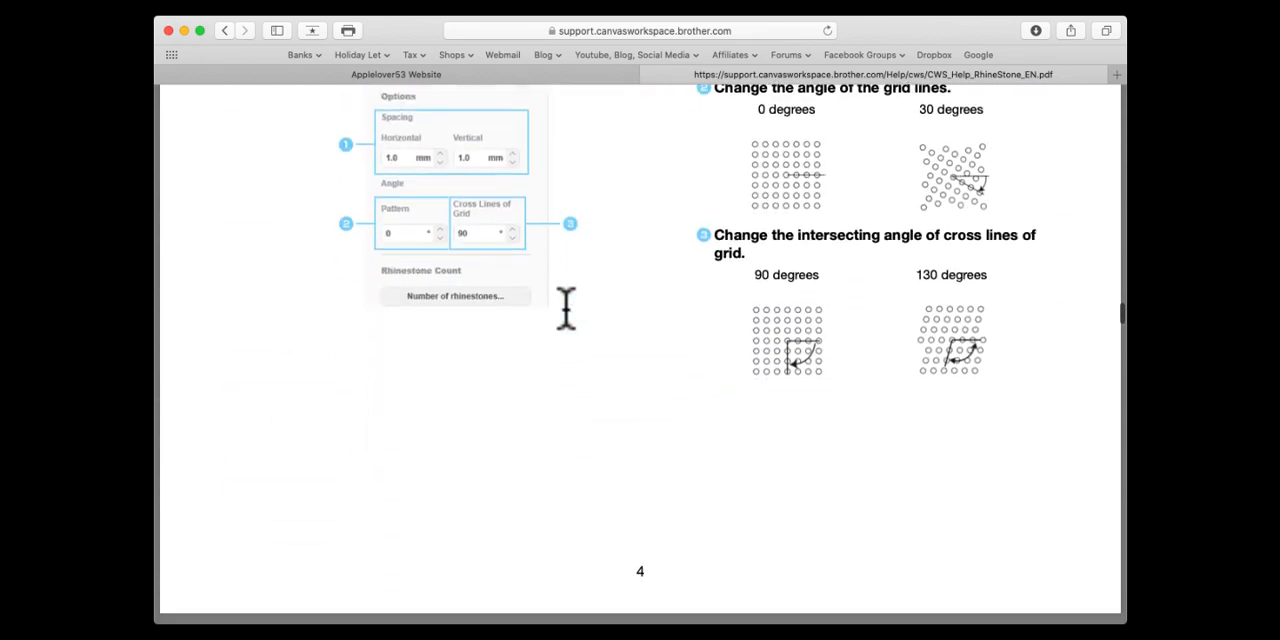
scroll(566, 305, "down", 20)
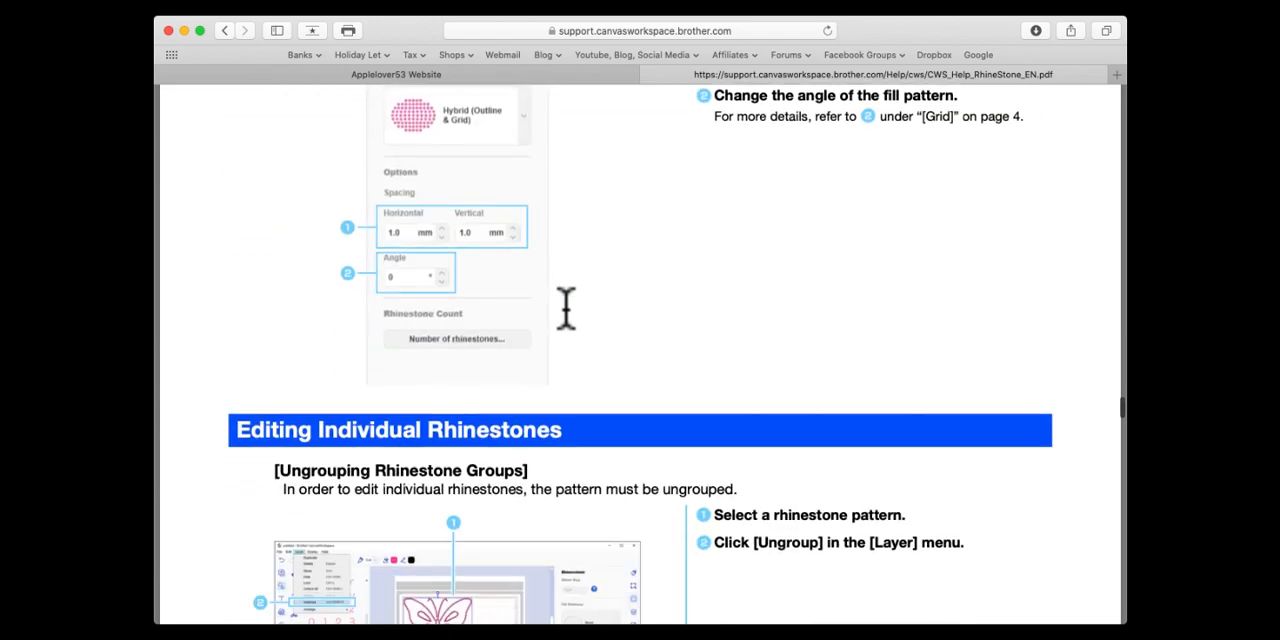
mouse_move(655, 580)
left_click(567, 566)
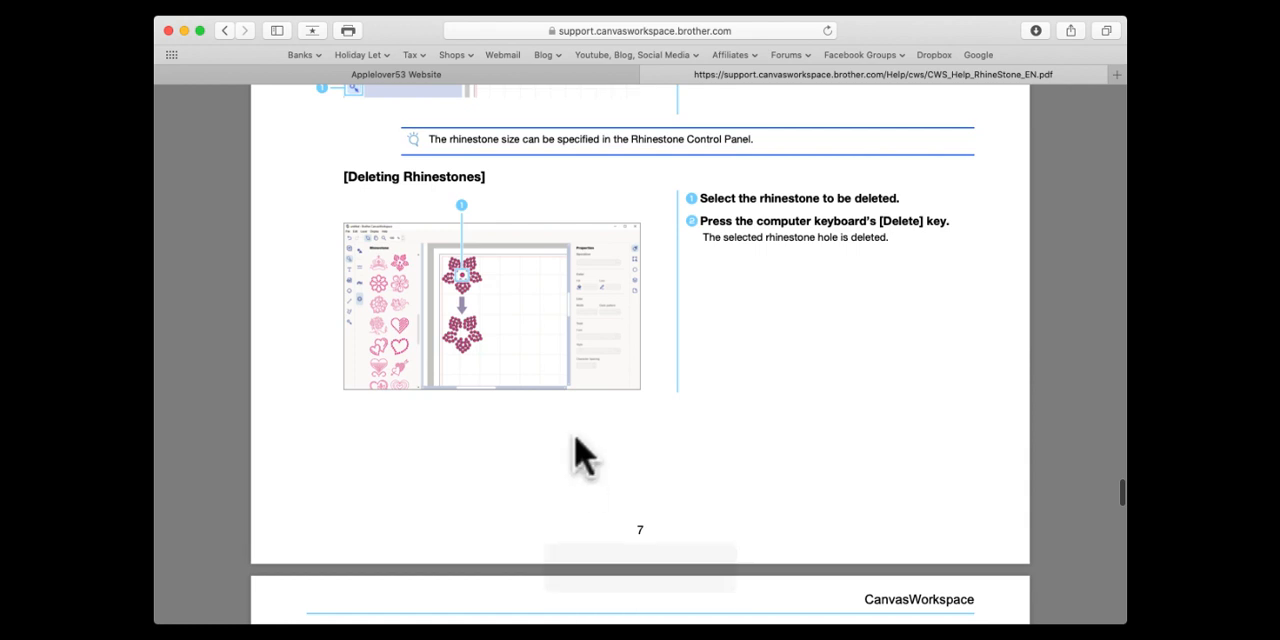
mouse_move(668, 595)
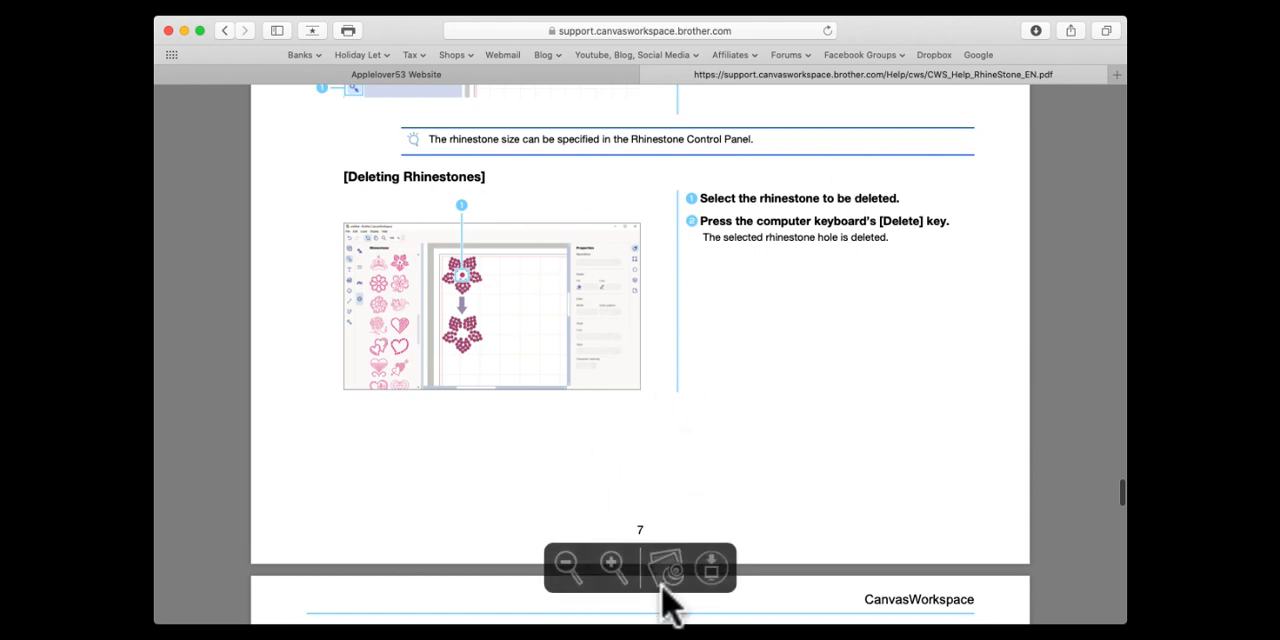